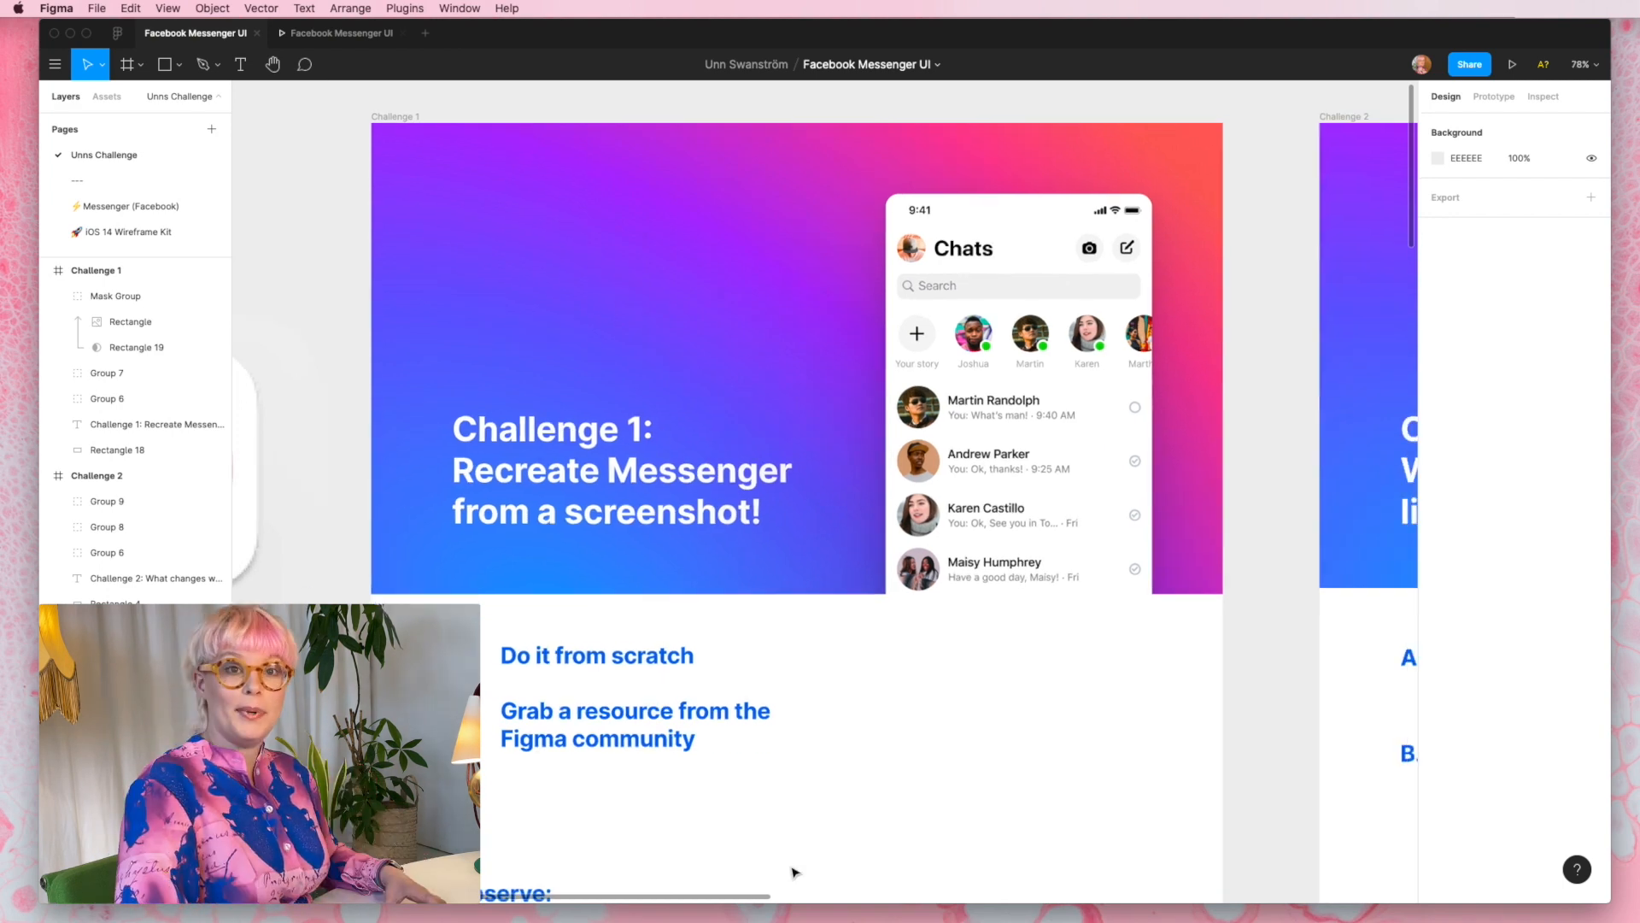
- Search the Figma Community for "facebook messenger" and open the Messenger UI Screens file by Pixsellz
scroll(795, 873, left, 1)
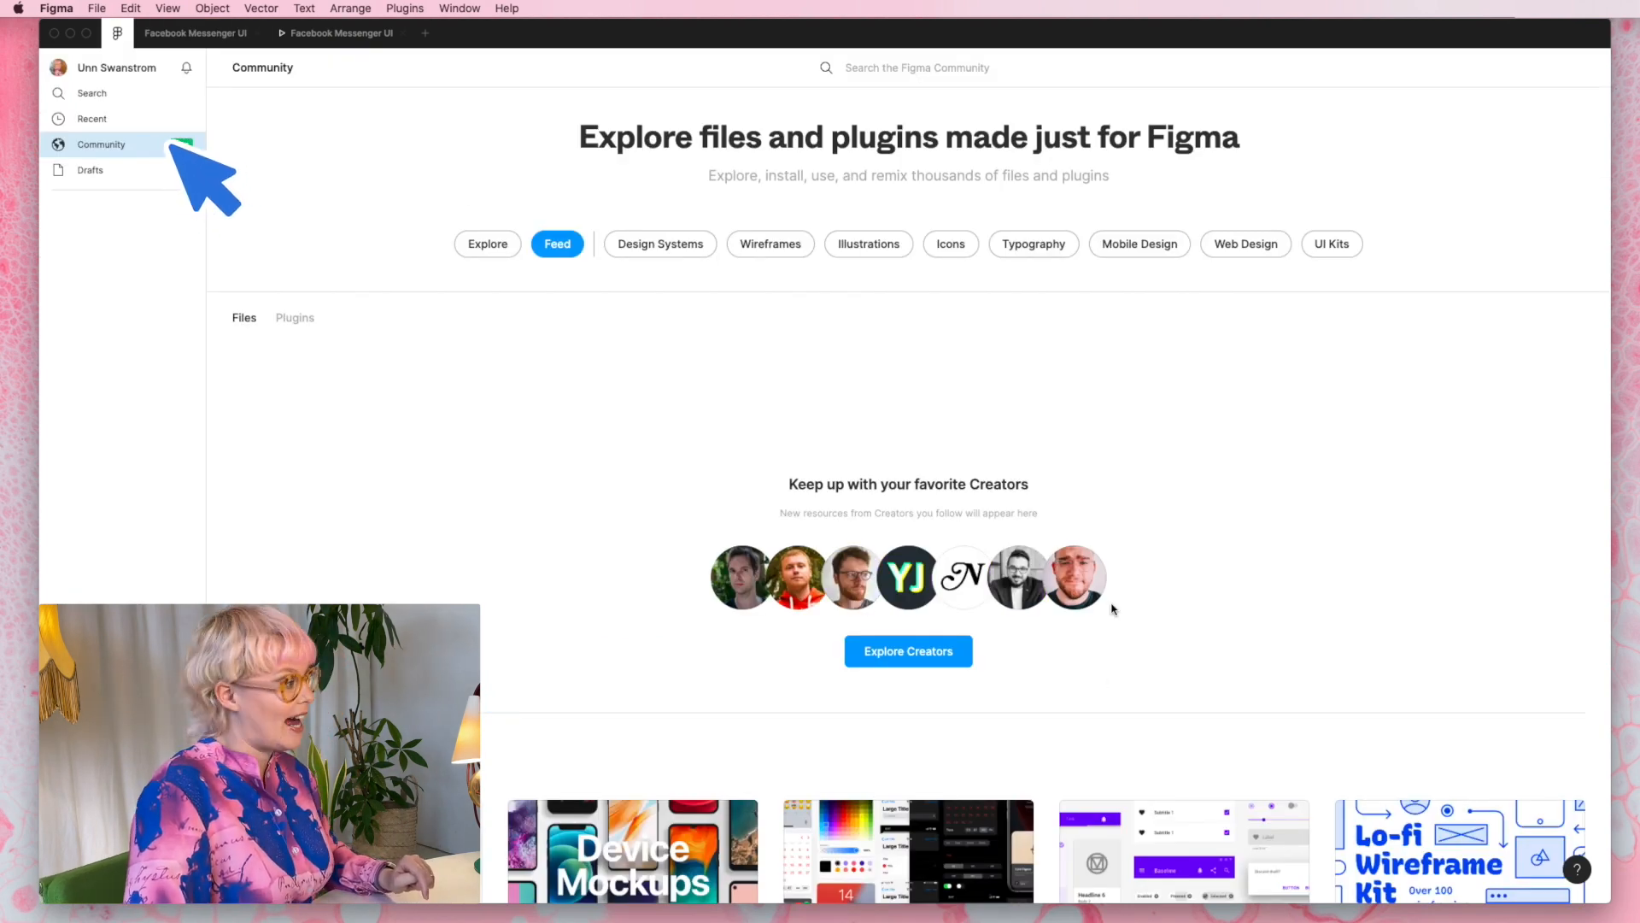
click(968, 70)
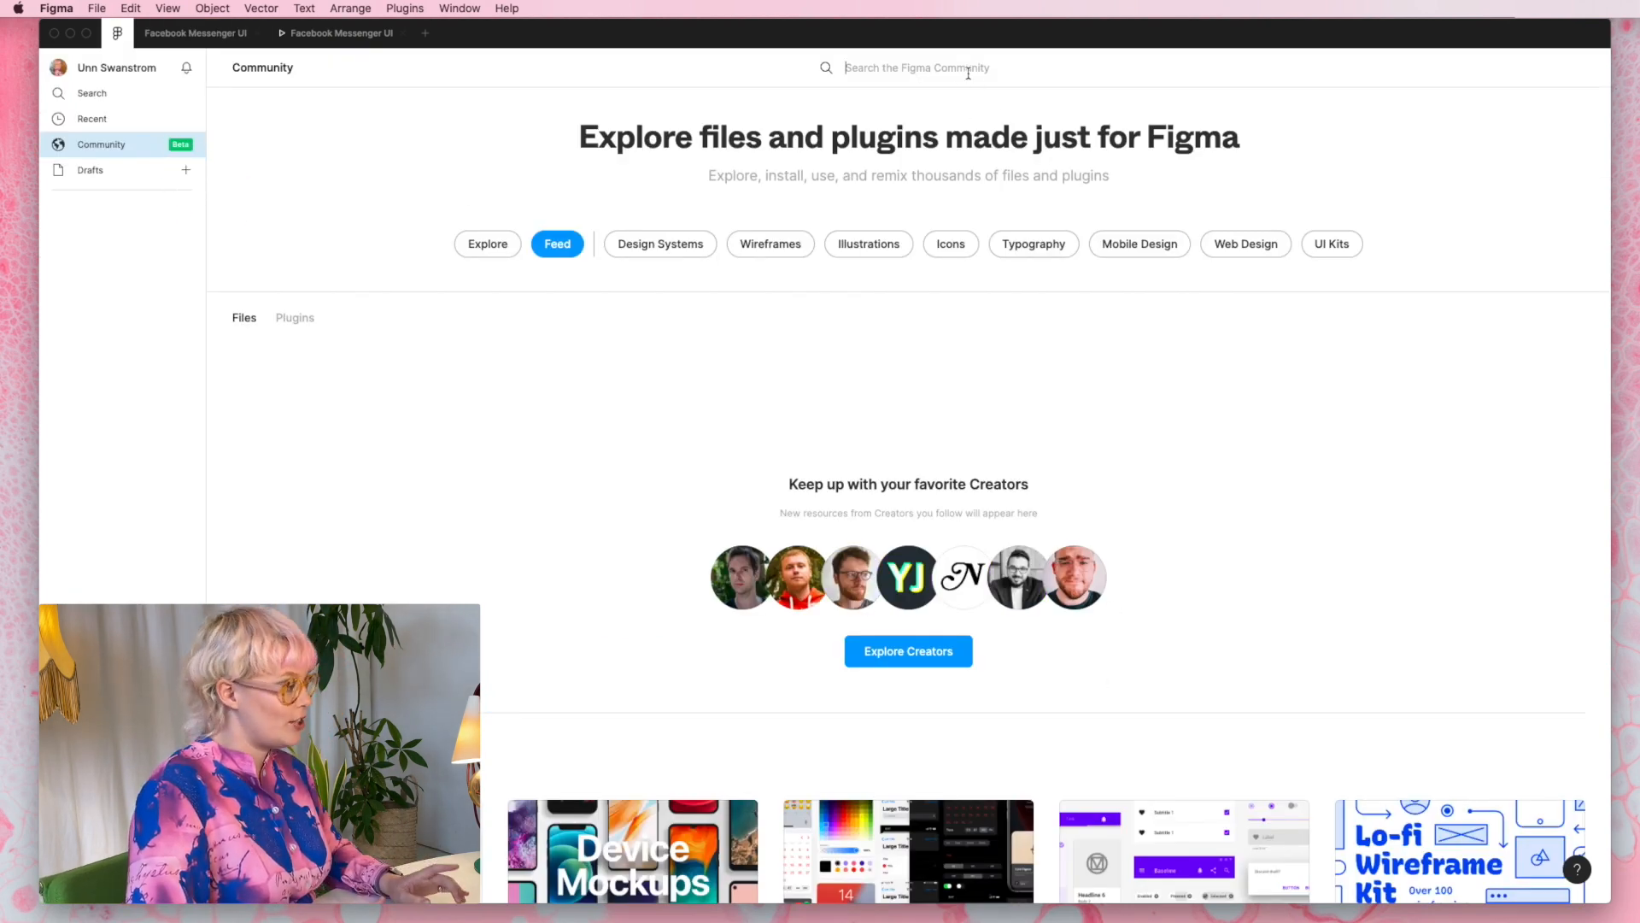
text(facebook)
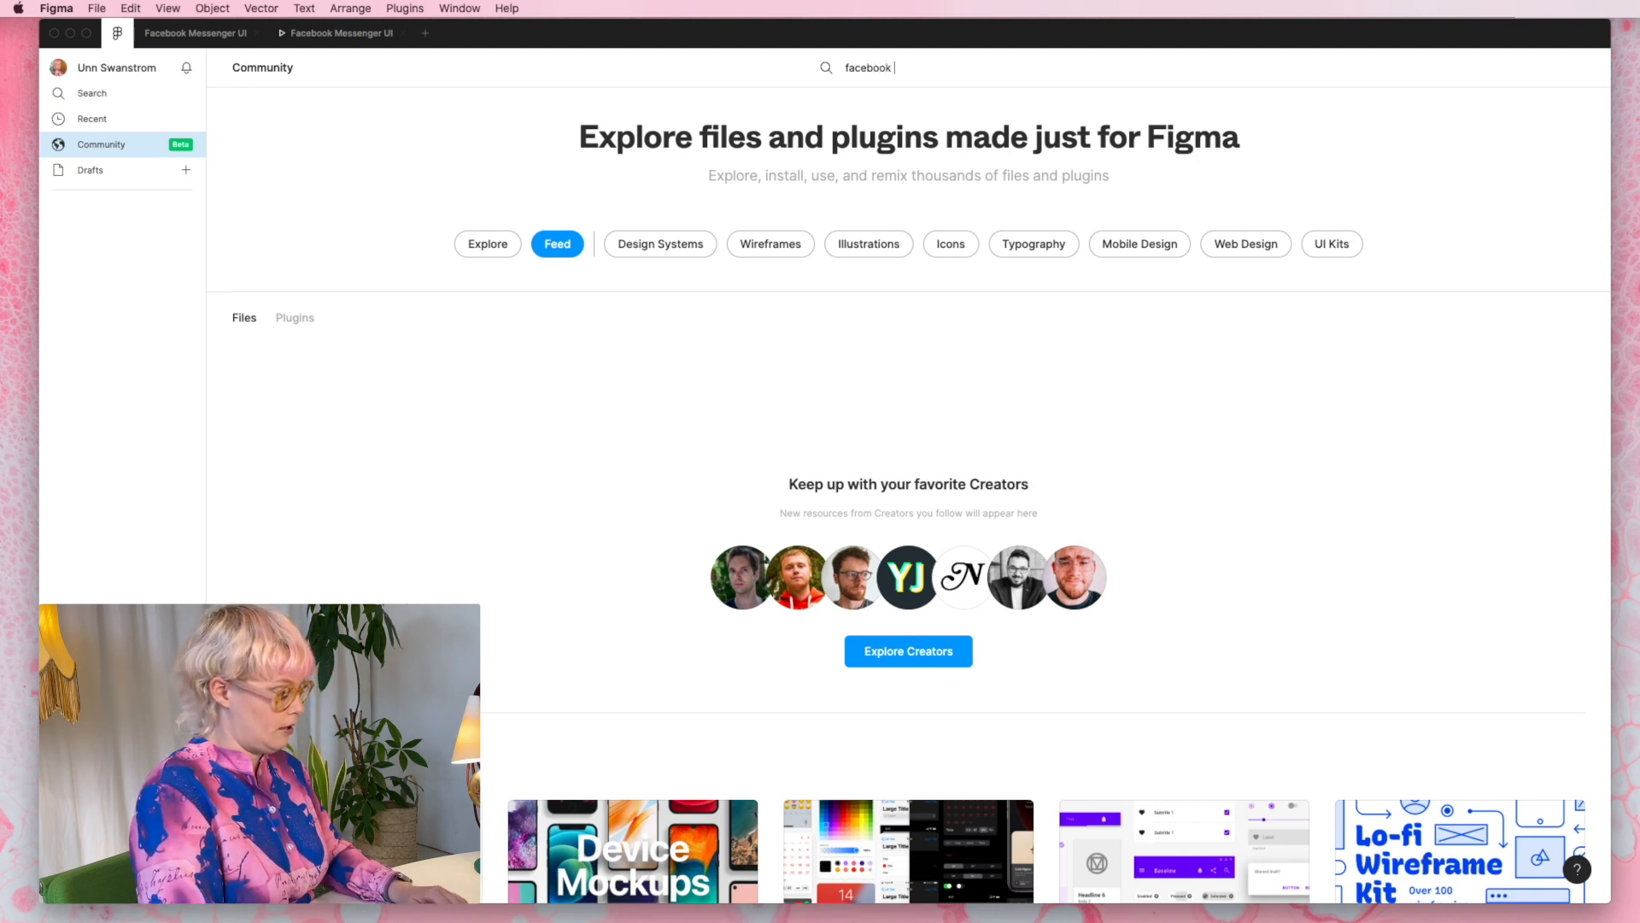
text( messenger)
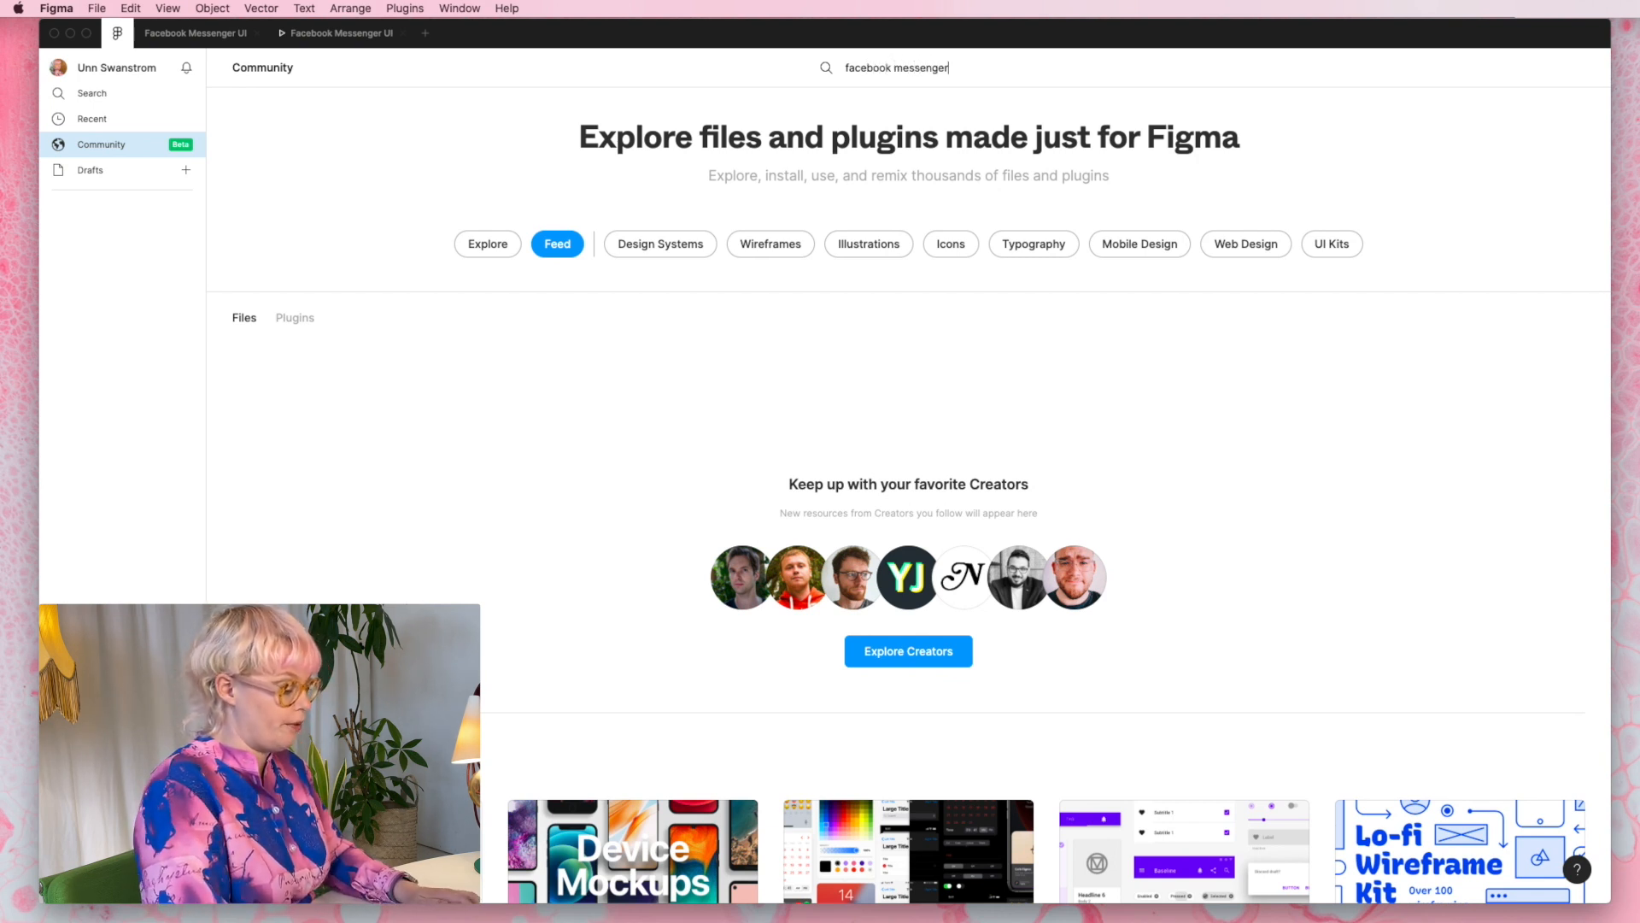
key(Return)
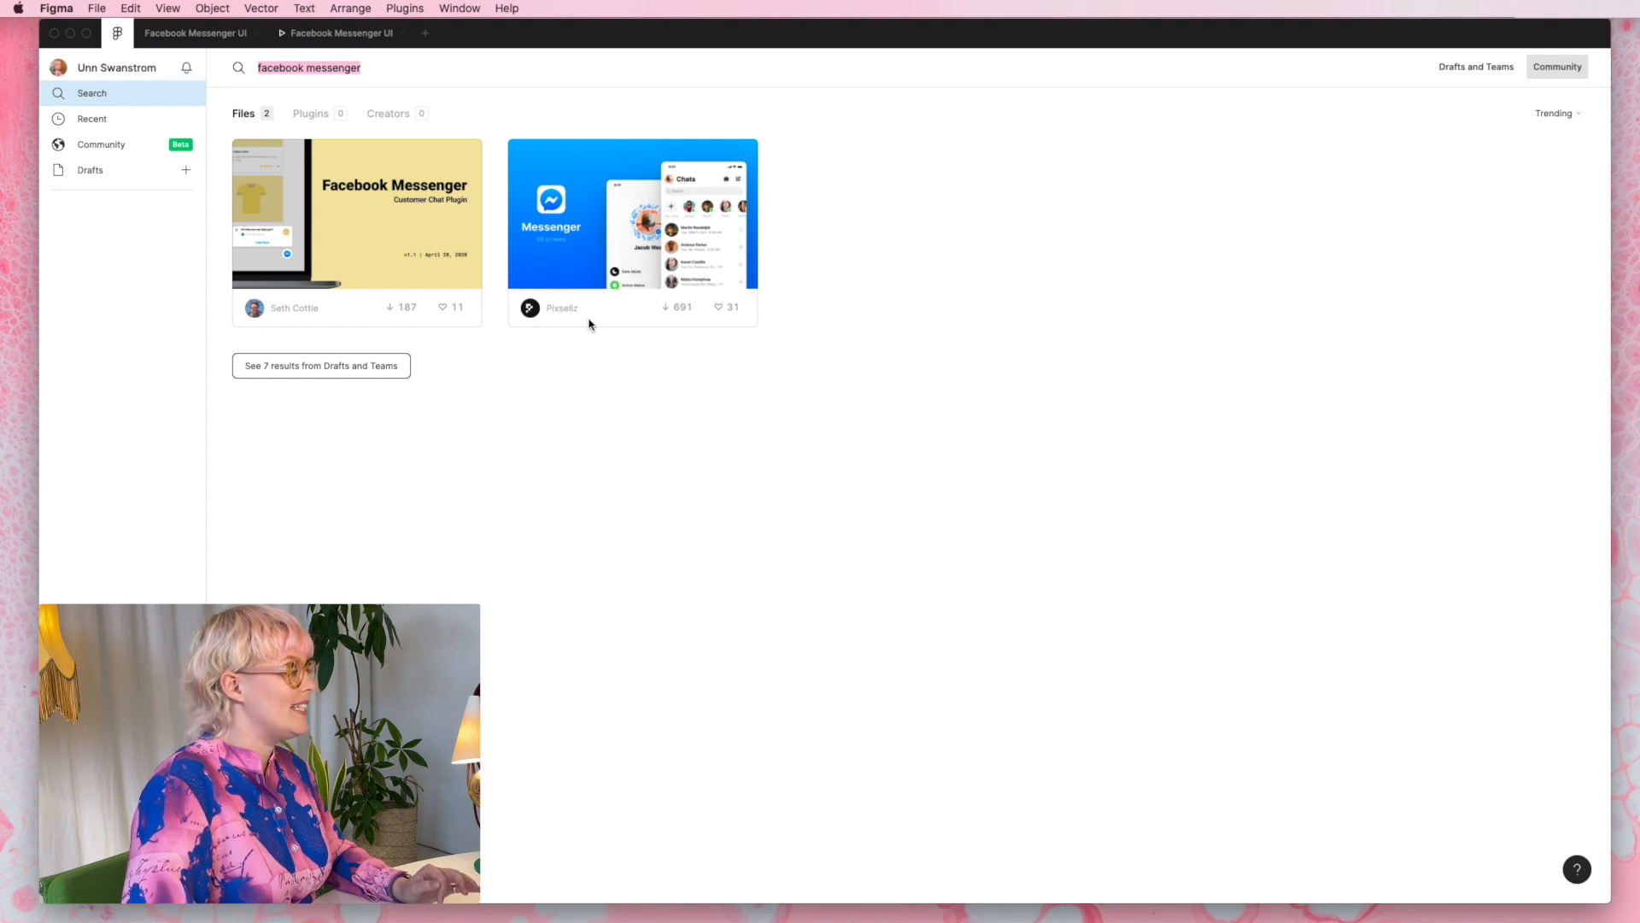
click(600, 264)
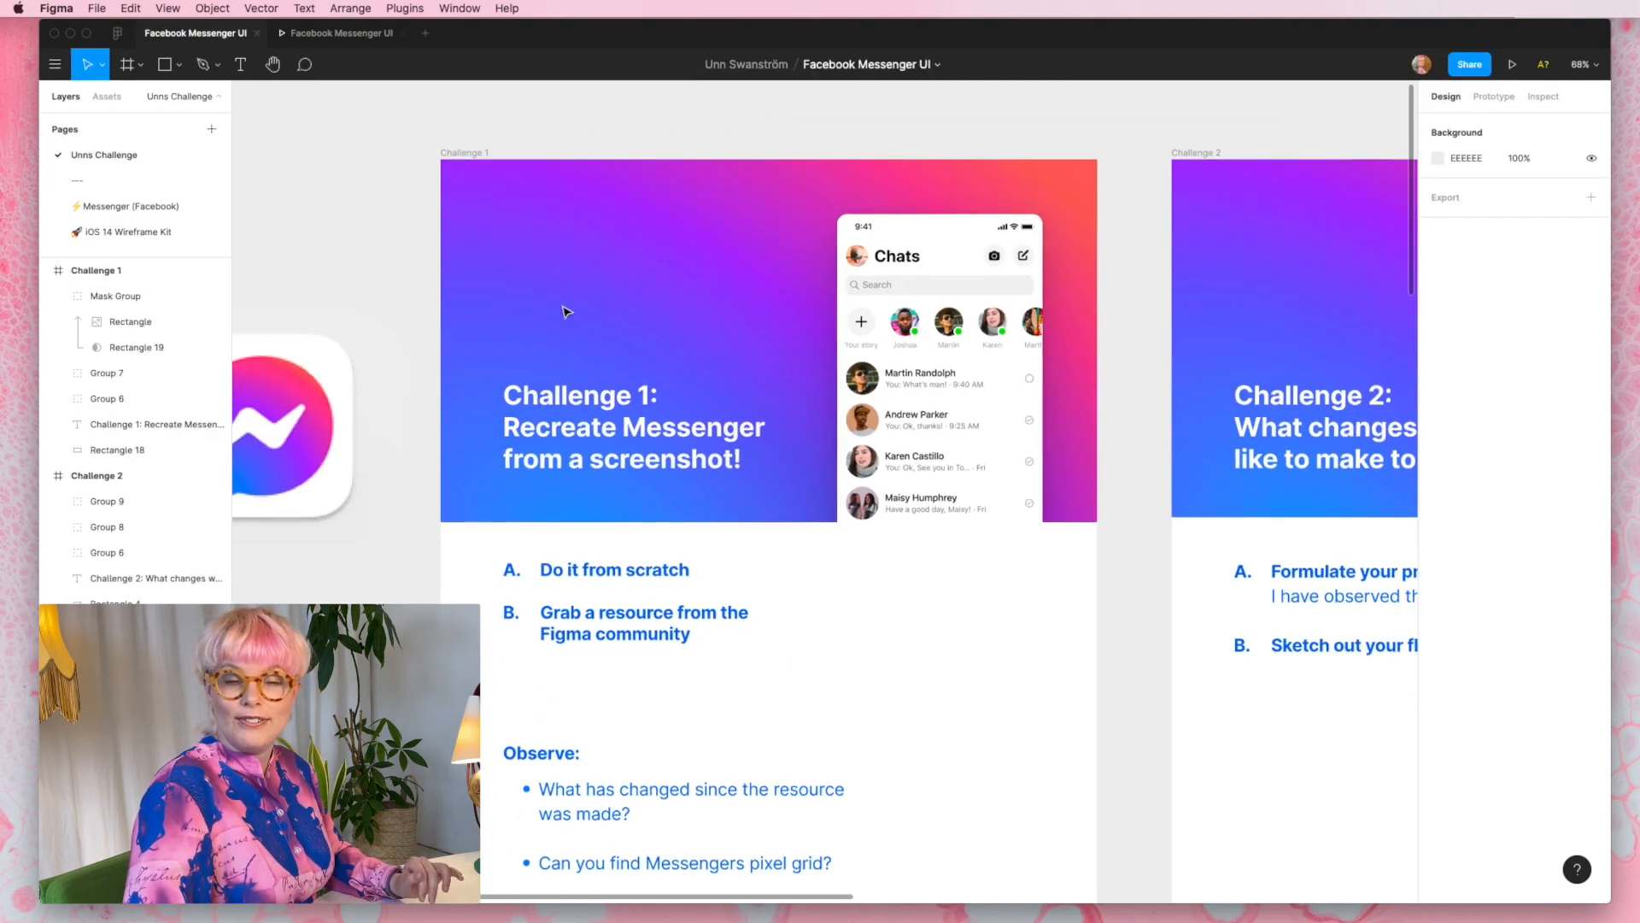
- Look over the classic and dark theme screens of the Messenger UI kit and return to the People section of the challenge page
scroll(560, 311, left, 2)
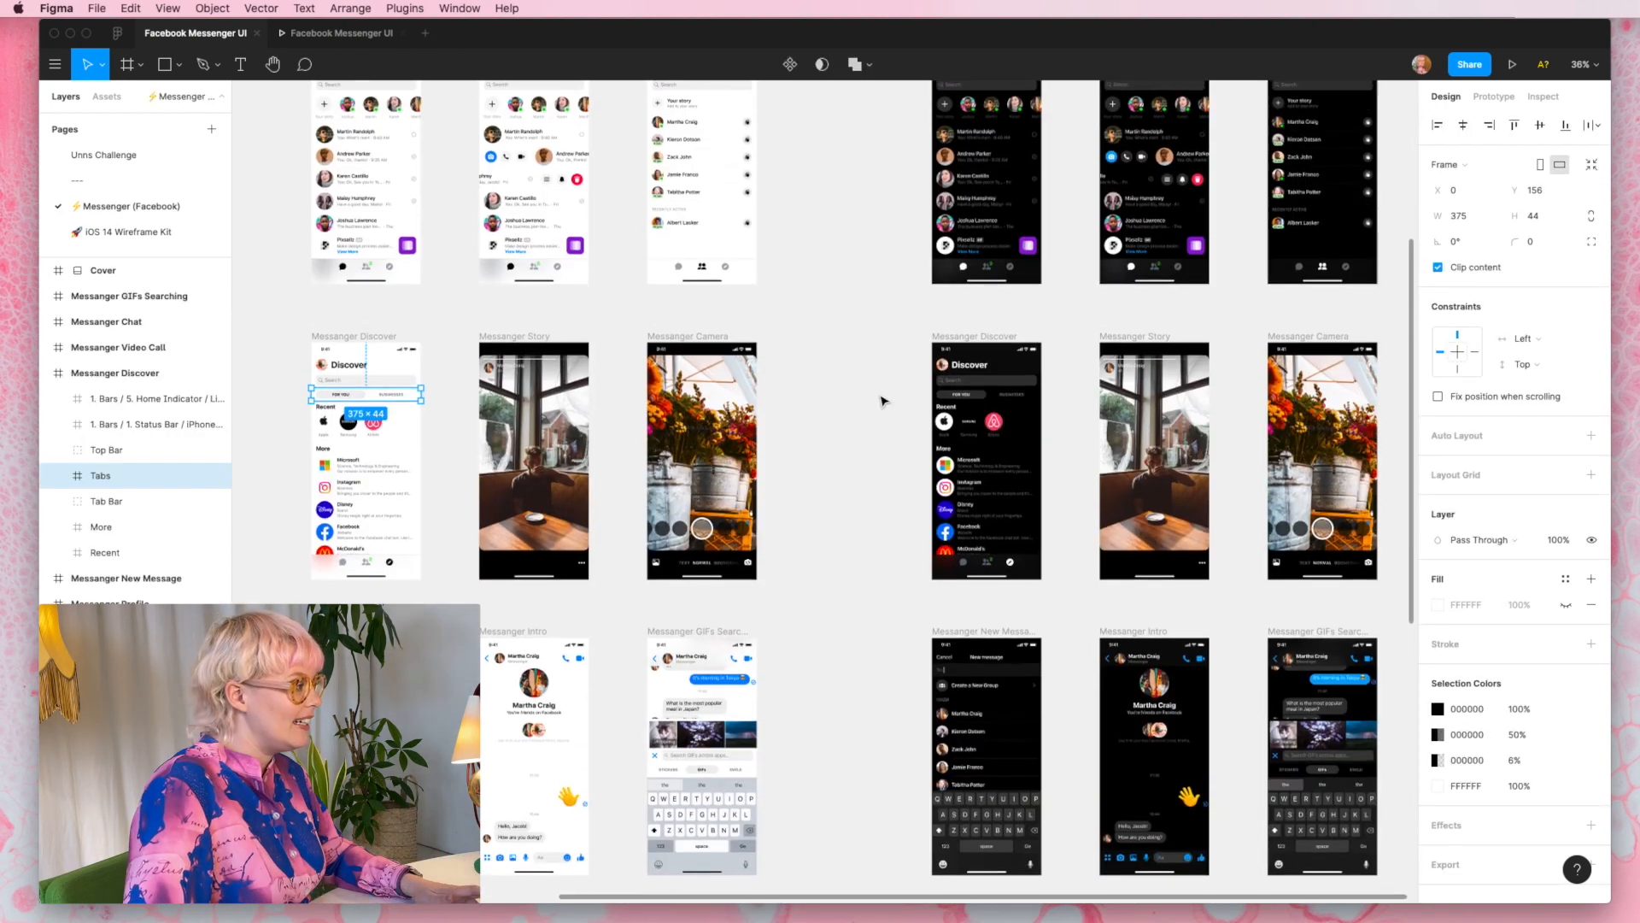
scroll(880, 397, up, 5)
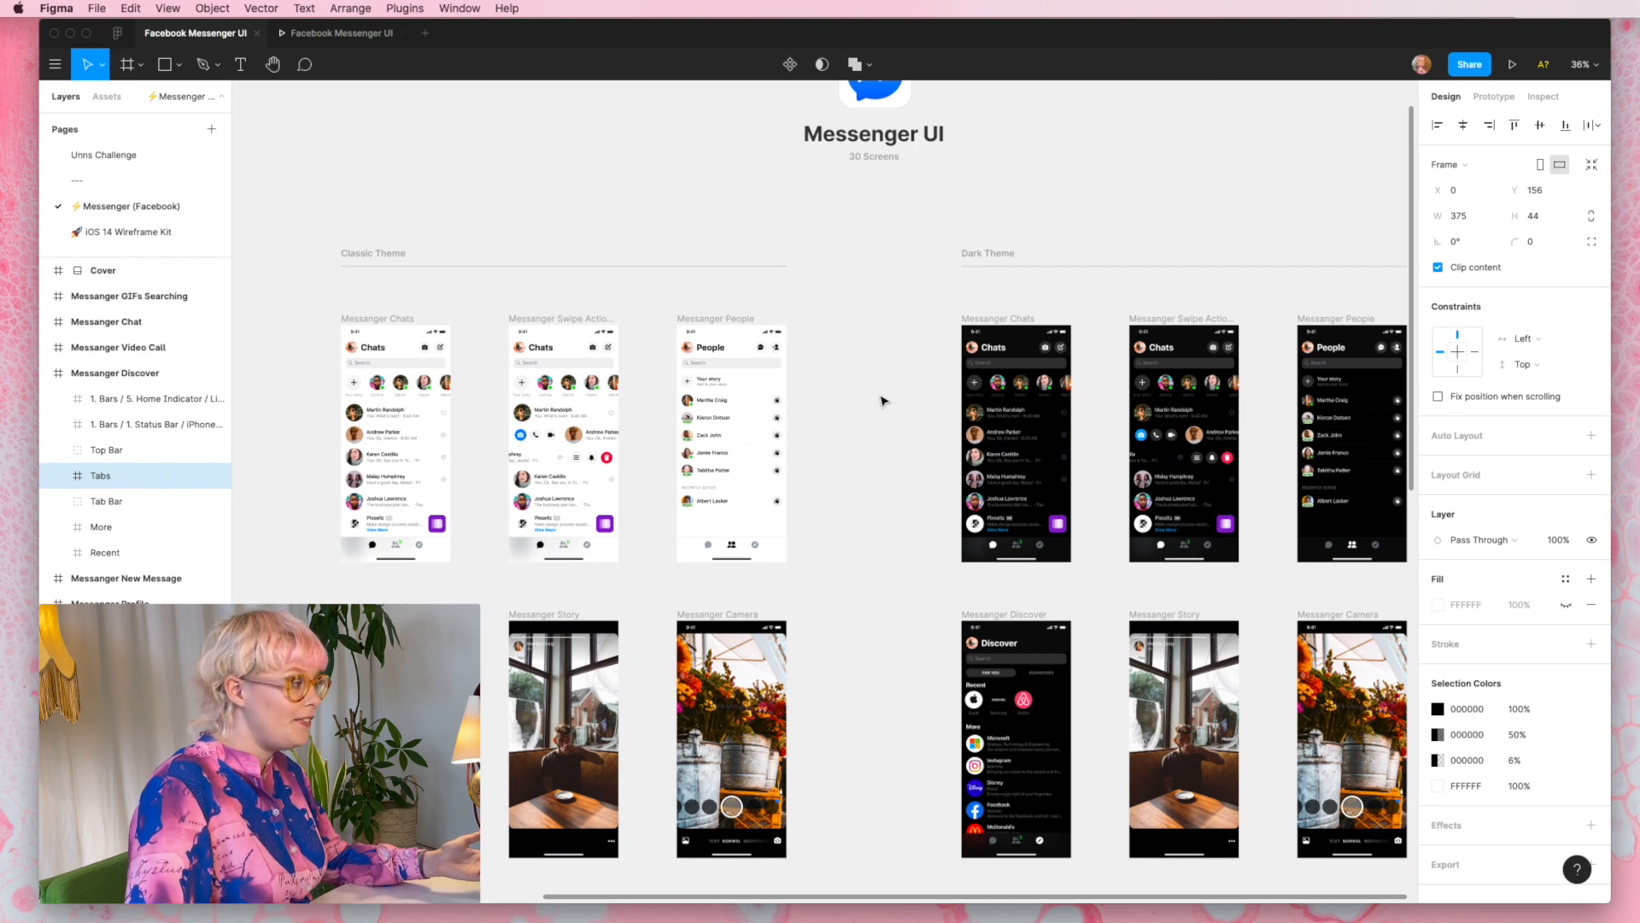
scroll(885, 401, down, 3)
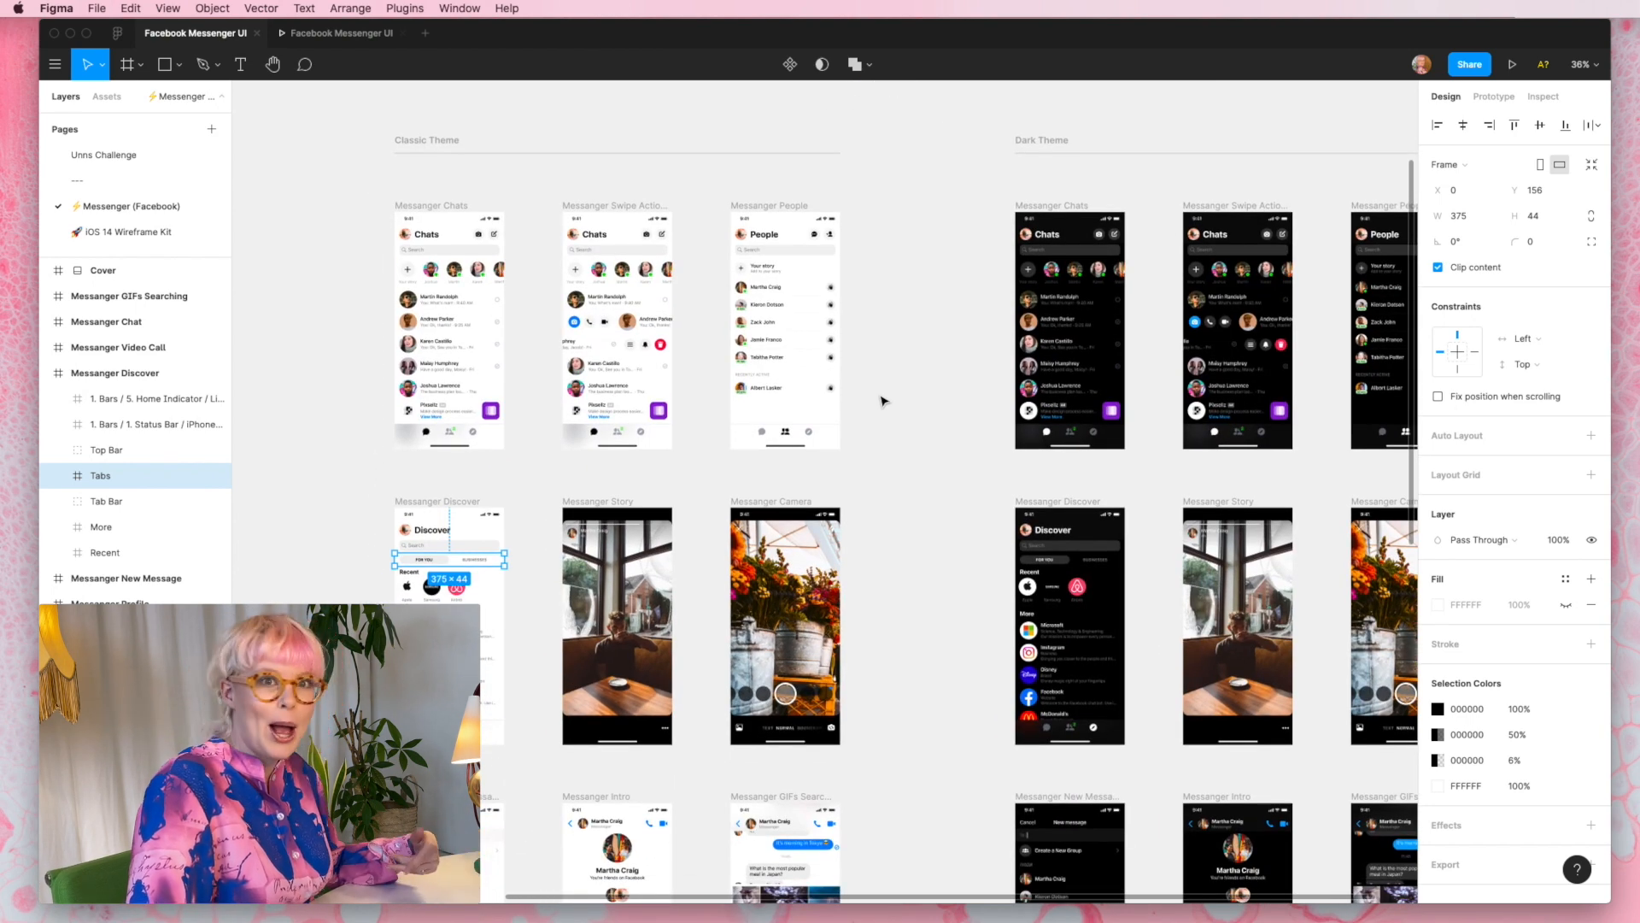
click(100, 156)
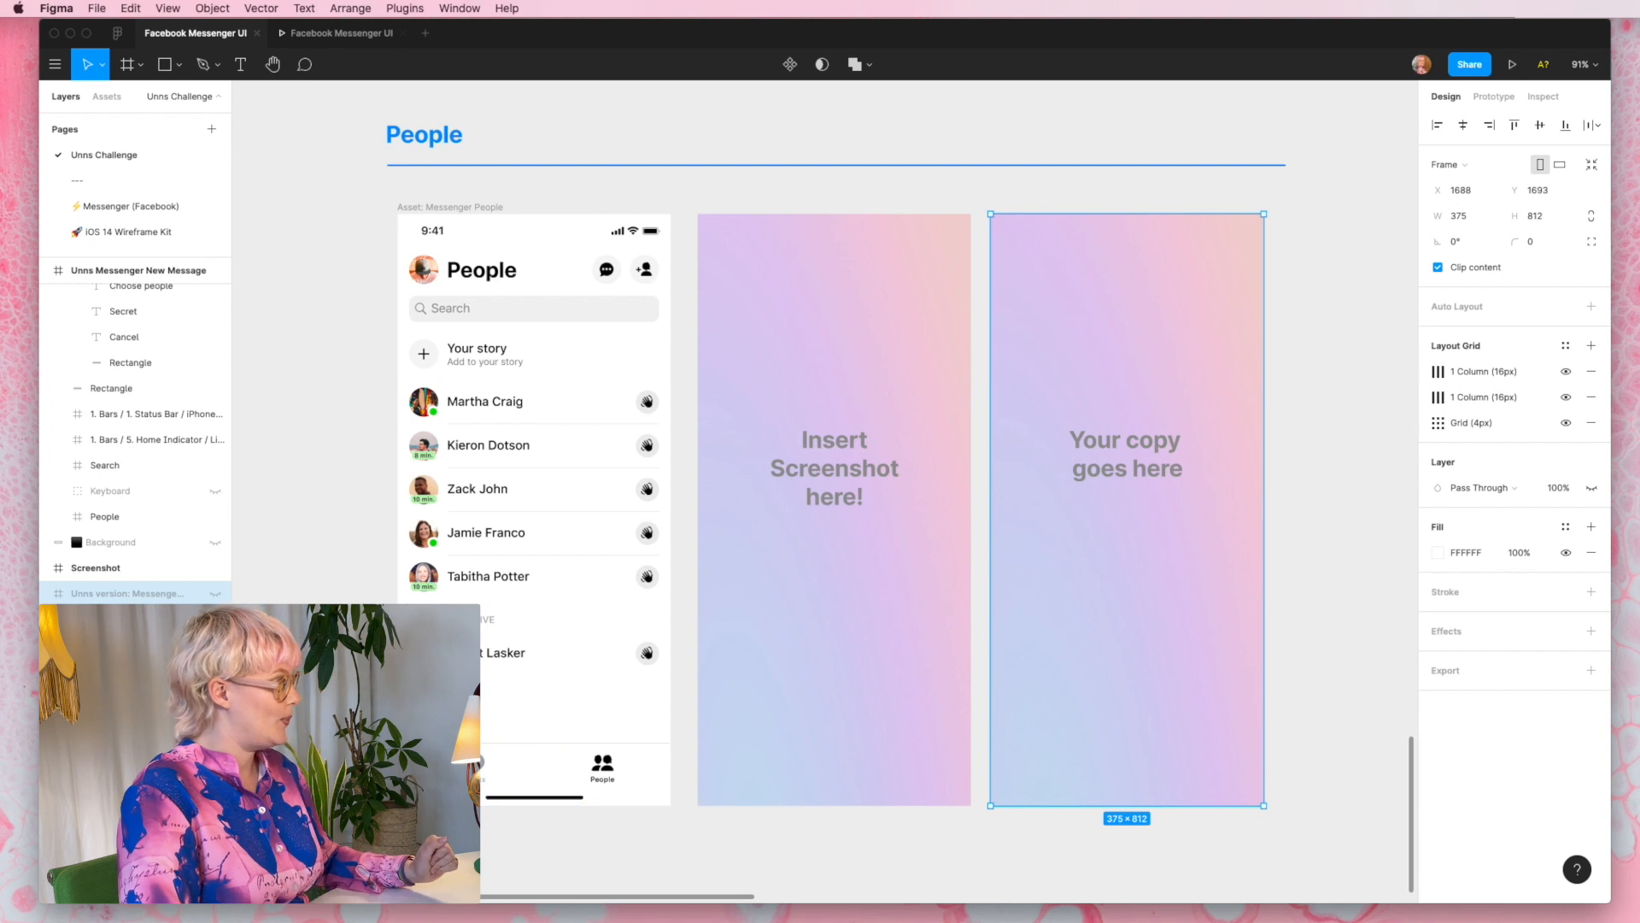
scroll(137, 445, down, 1)
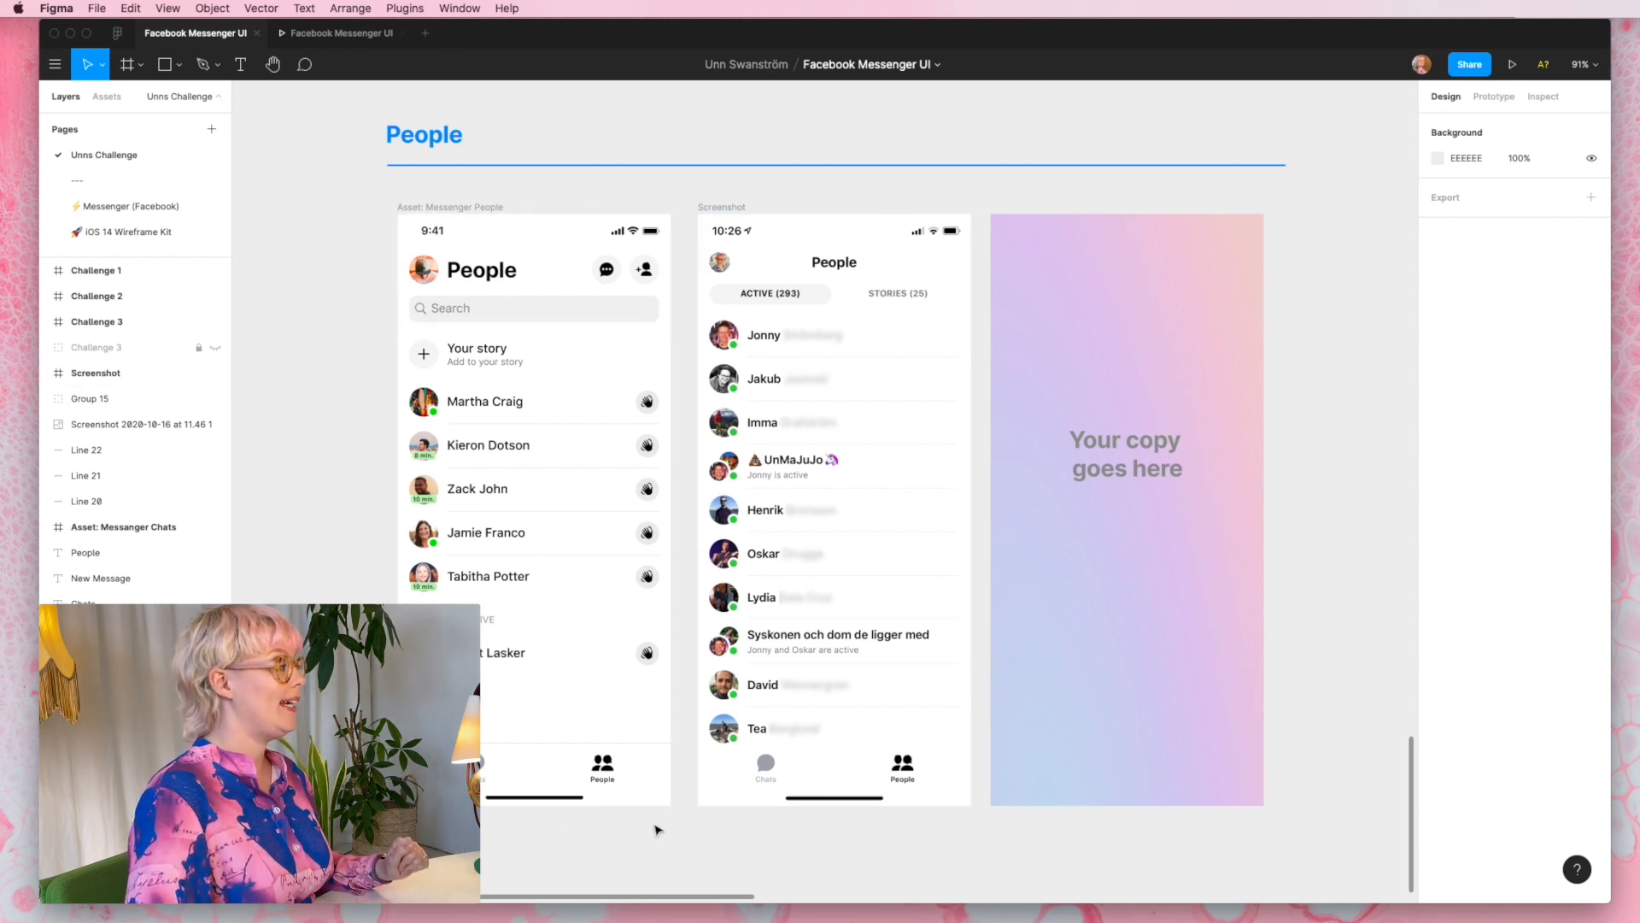
- Inspect the first contact's name text and waving-hand icon in the Messenger People asset
click(512, 405)
double_click(507, 402)
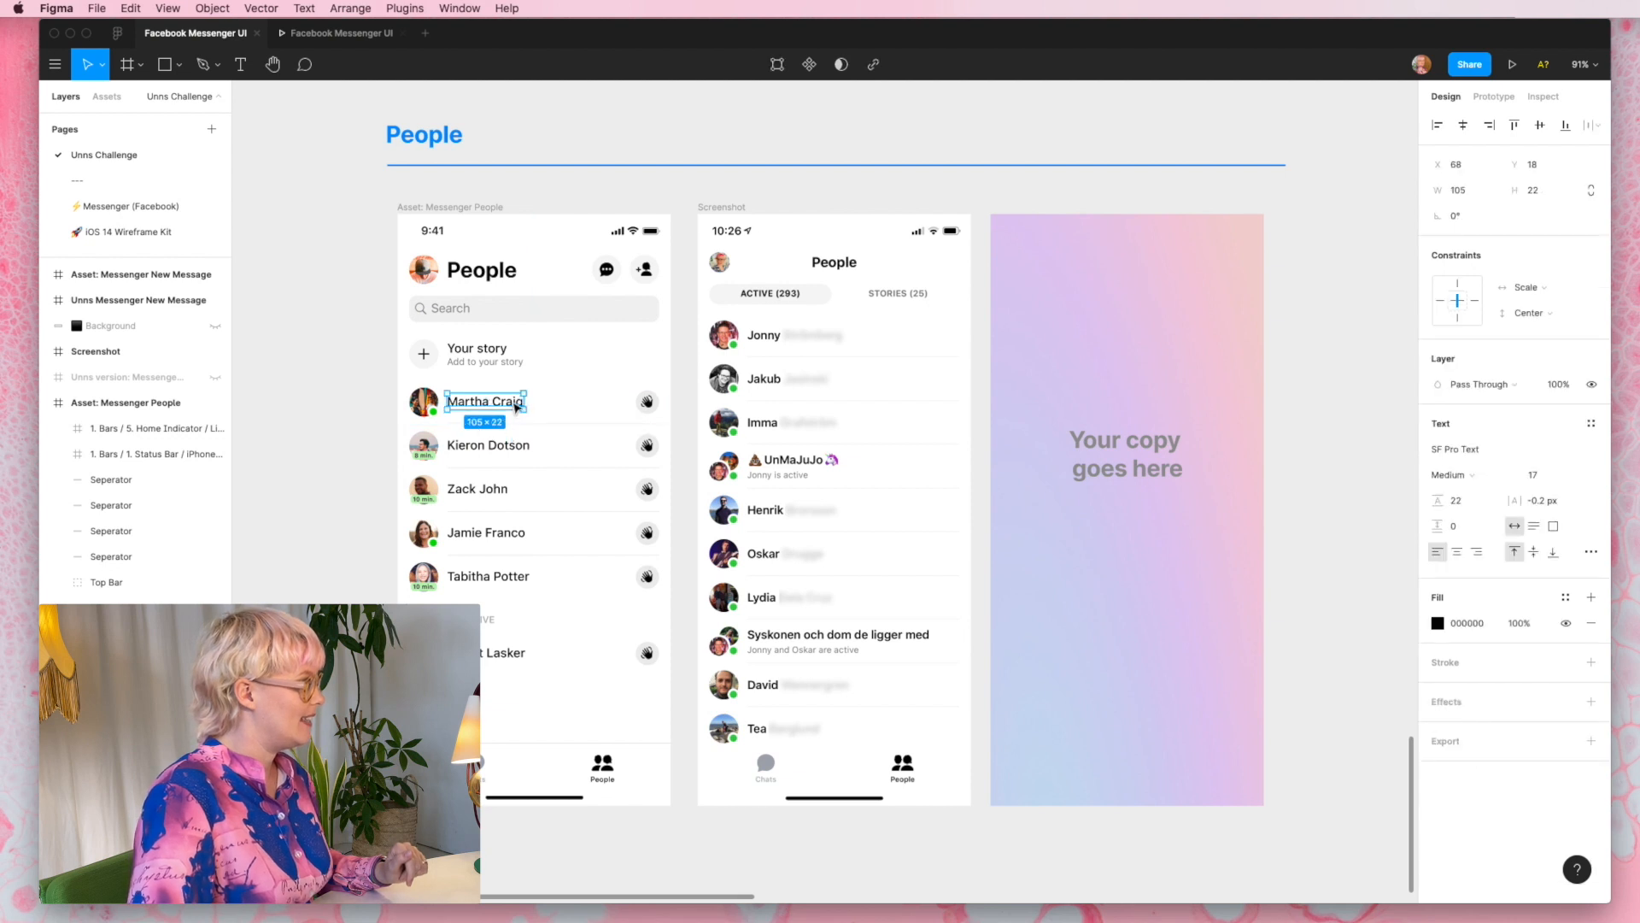
double_click(513, 401)
click(628, 424)
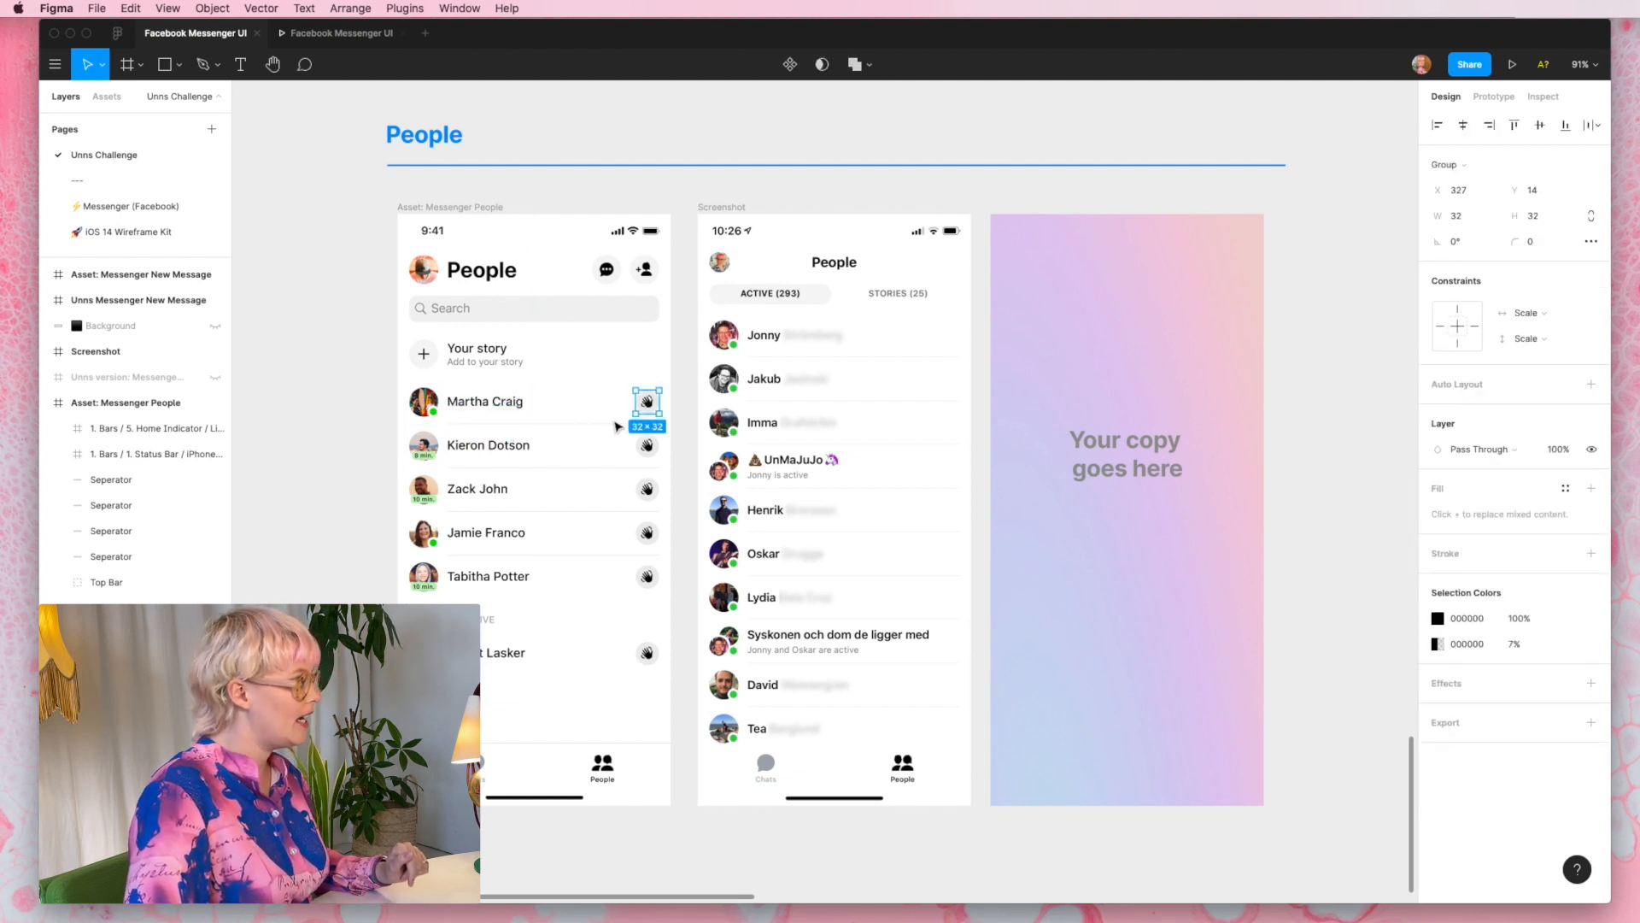
- Duplicate the Messenger People asset frame onto the "Your copy goes here" placeholder
click(333, 292)
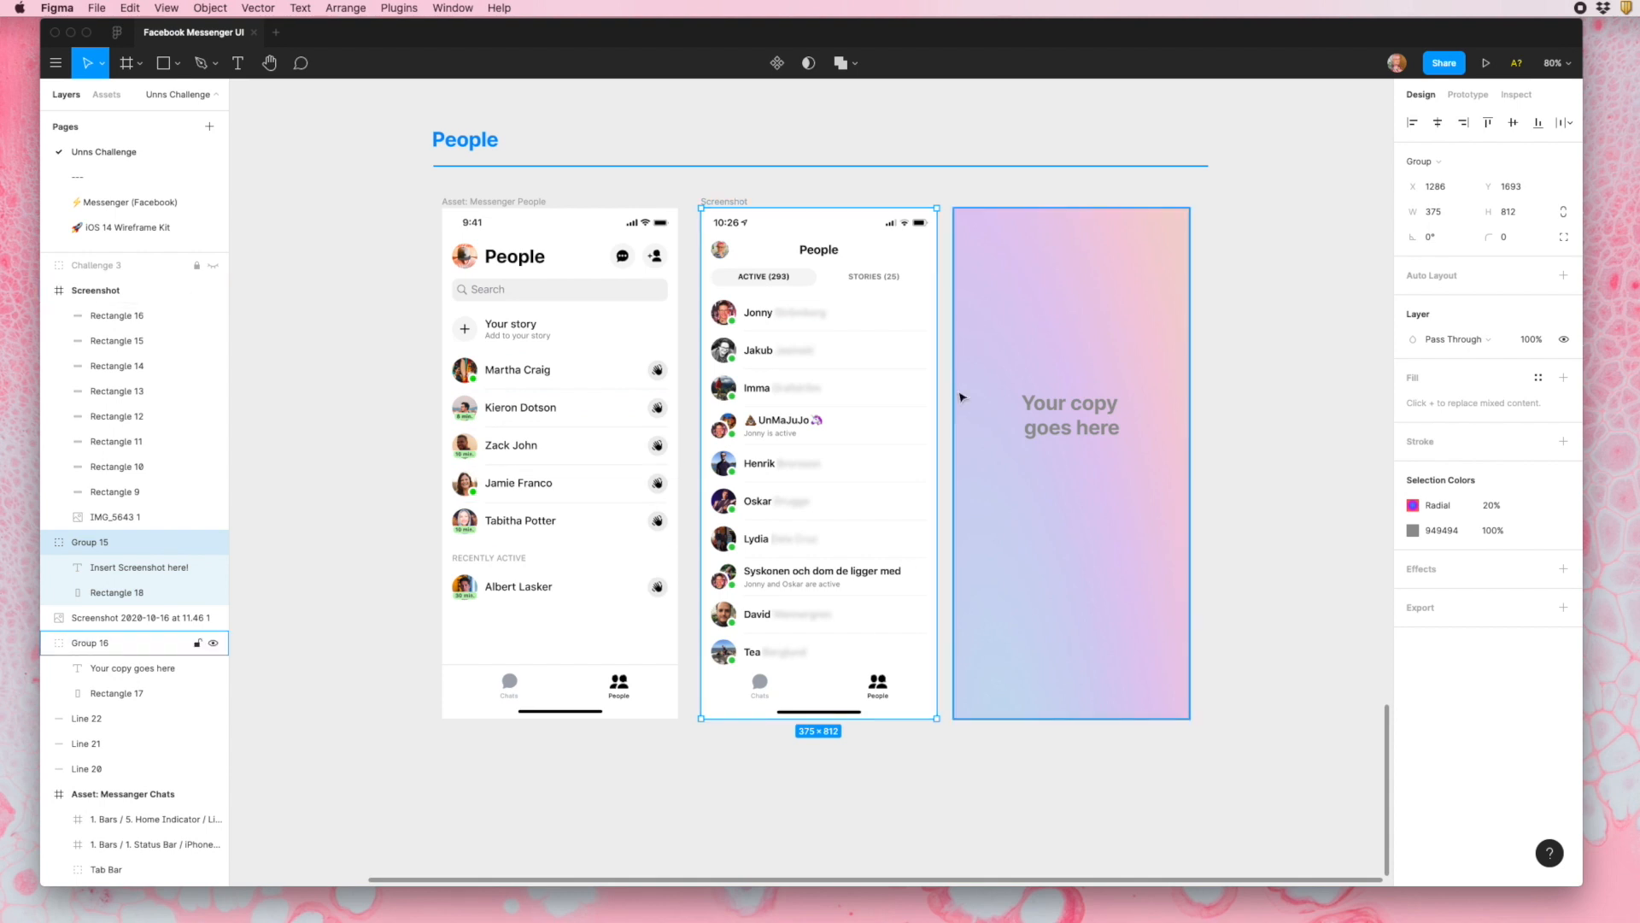
click(511, 203)
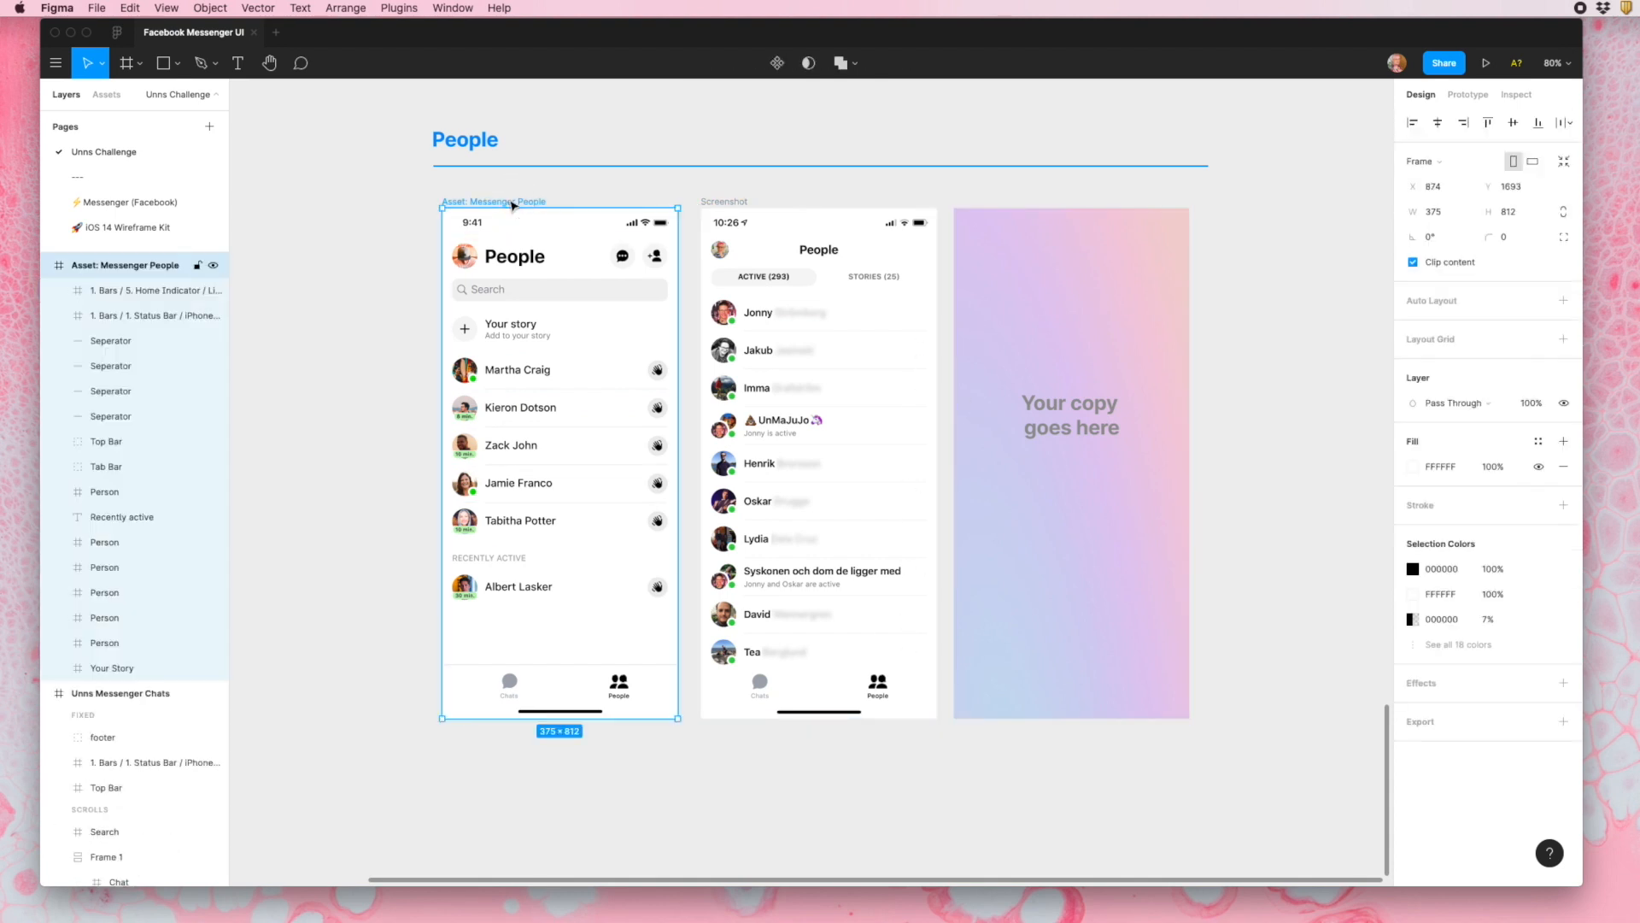
drag(512, 205, 1021, 203)
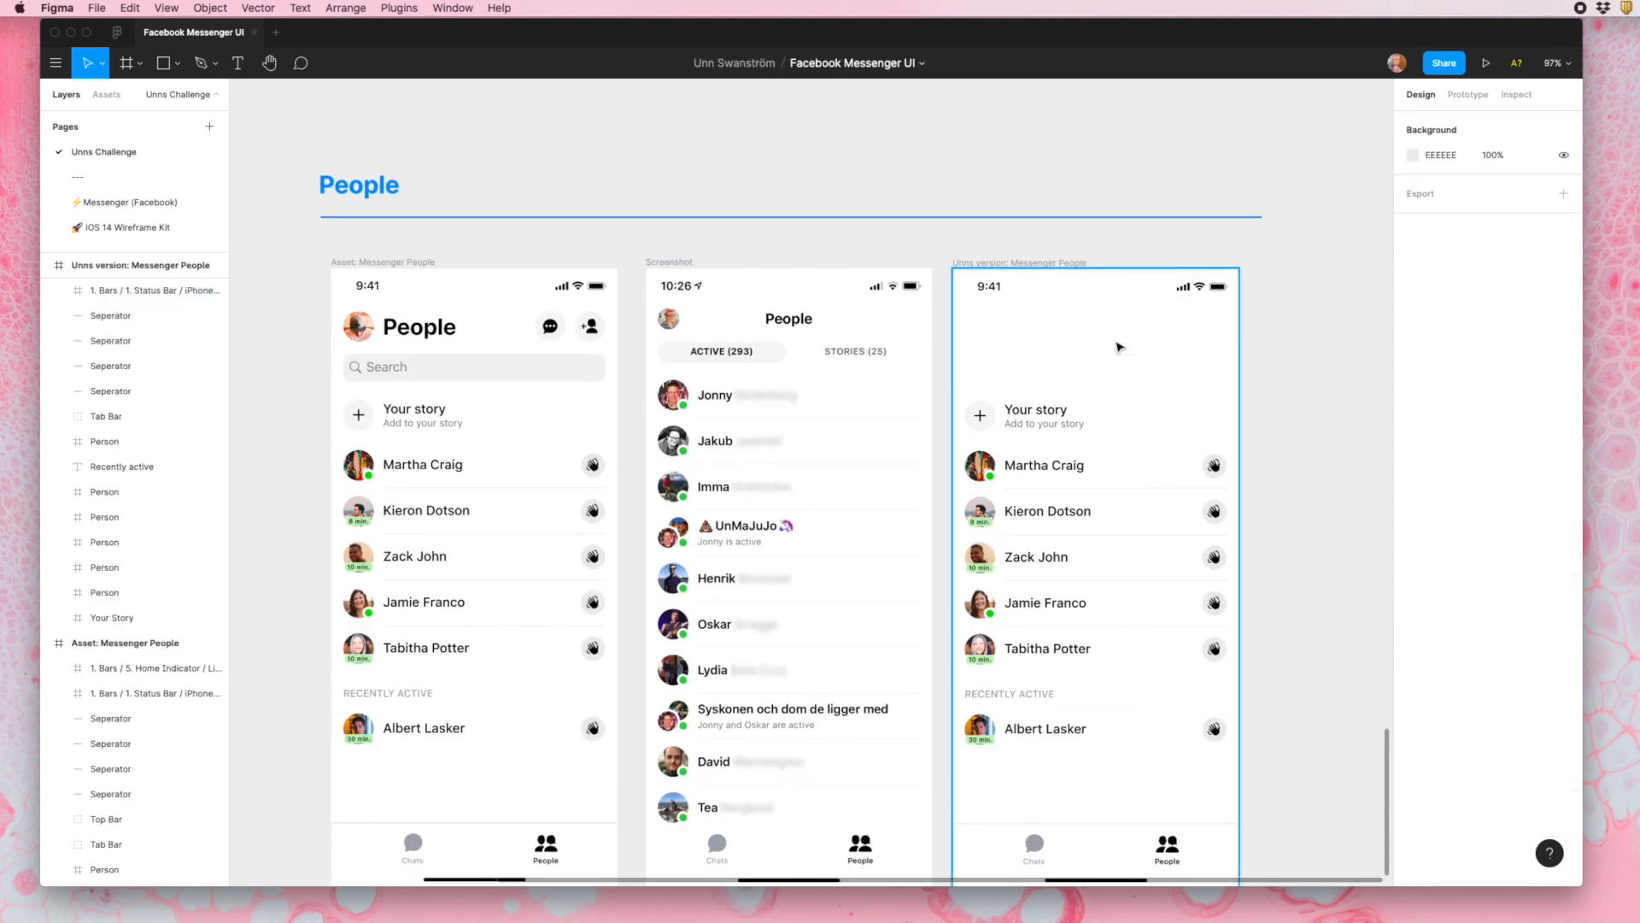
- Replace the copied frame's header with the Chats top bar and search field, and layer the status bar above them
click(1115, 342)
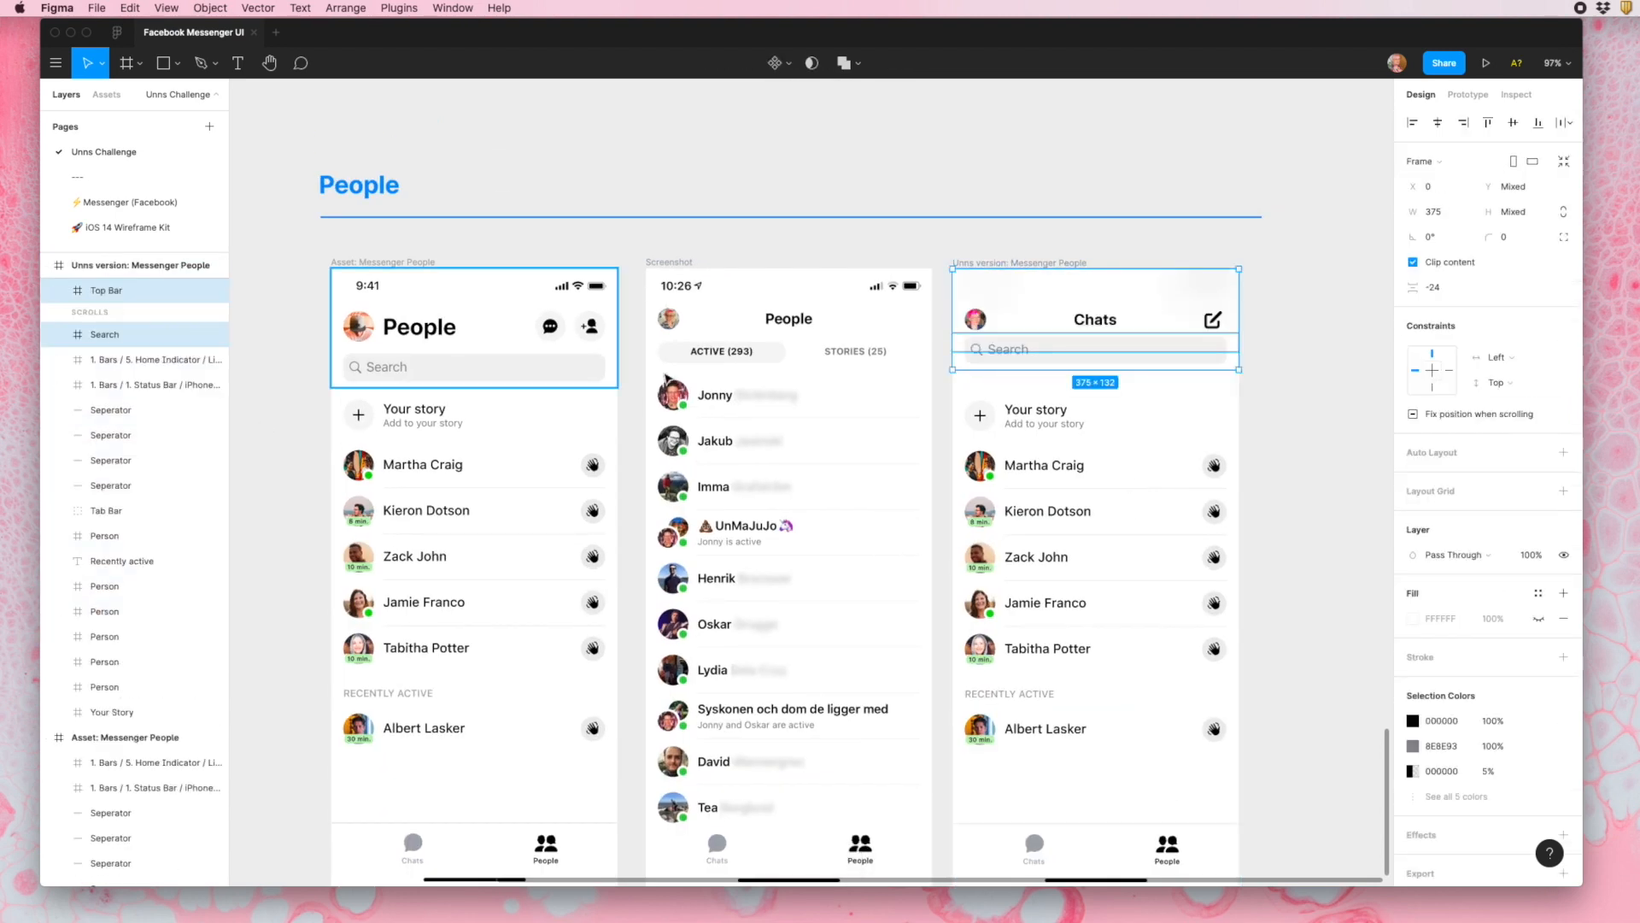
click(128, 512)
drag(129, 537, 120, 433)
click(1316, 342)
scroll(1154, 336, up, 1)
- Delete the search field from the copied People frame and paste the Tabs element in its place at Y 84
click(1036, 360)
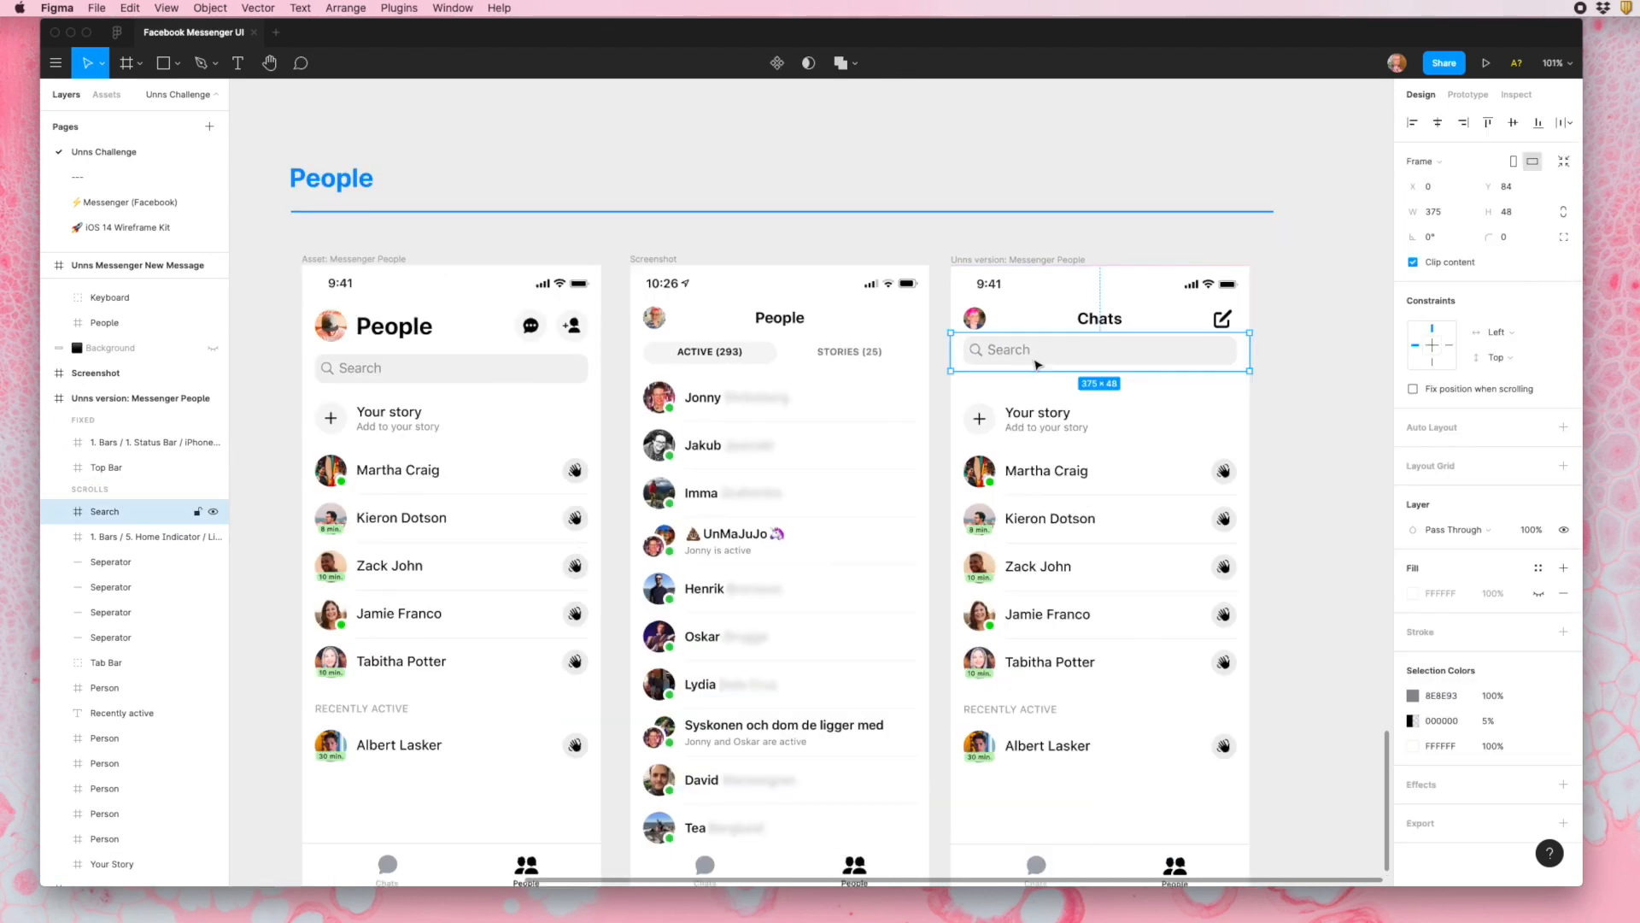
key(BackSpace)
click(1025, 335)
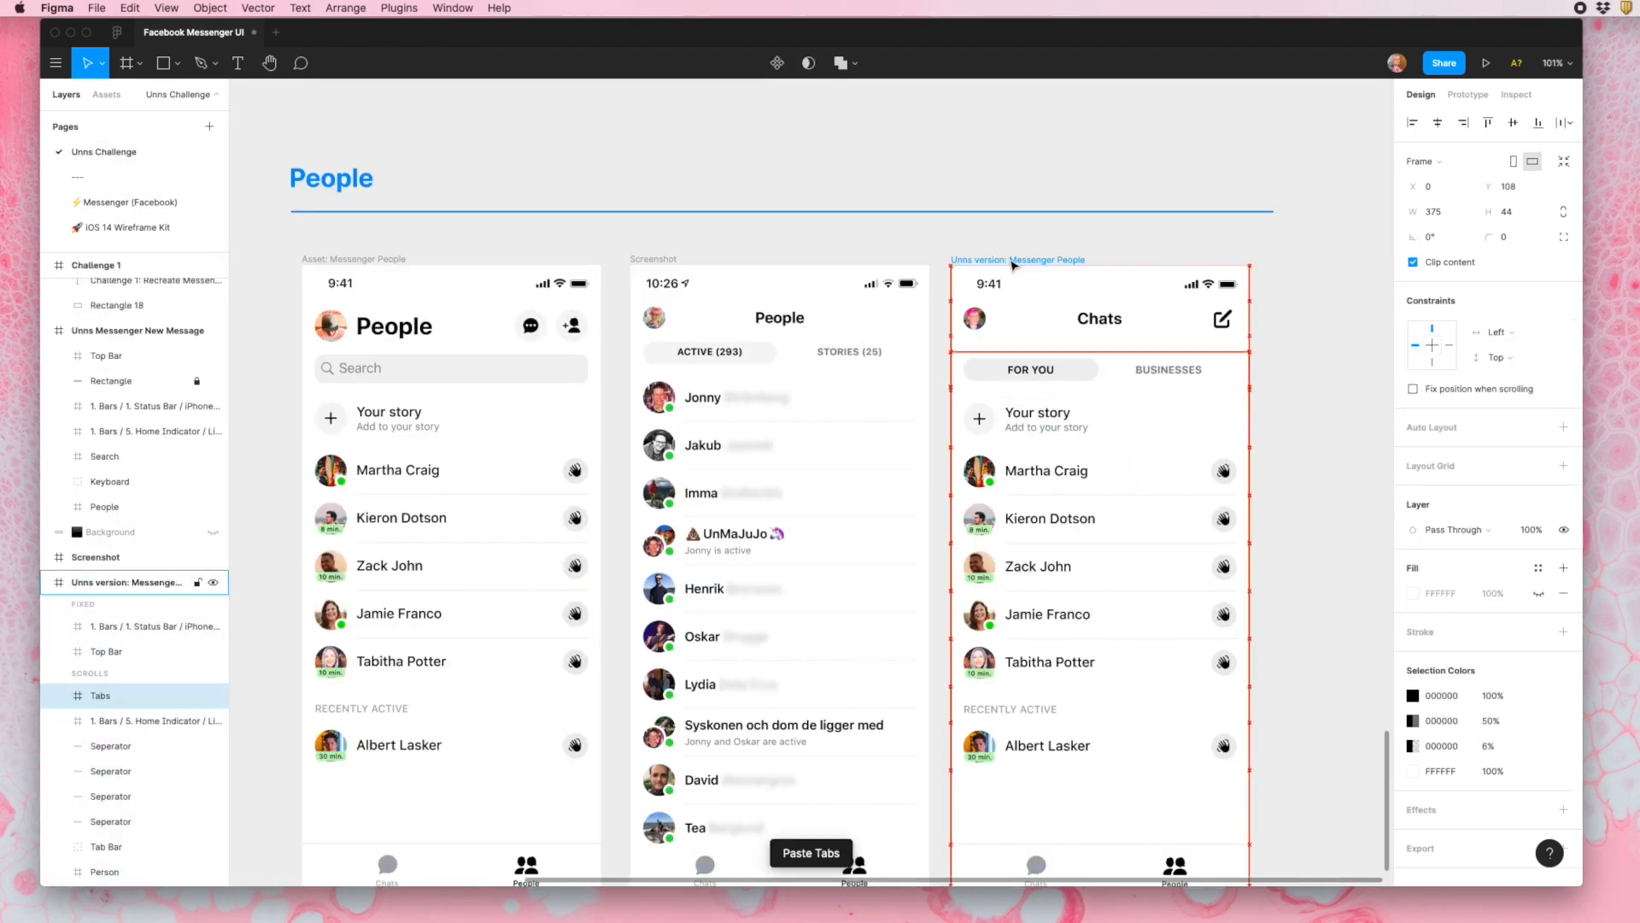
- Show the rulers and place a horizontal guide along the upper edge of the screenshot's active tab
key(shift+r)
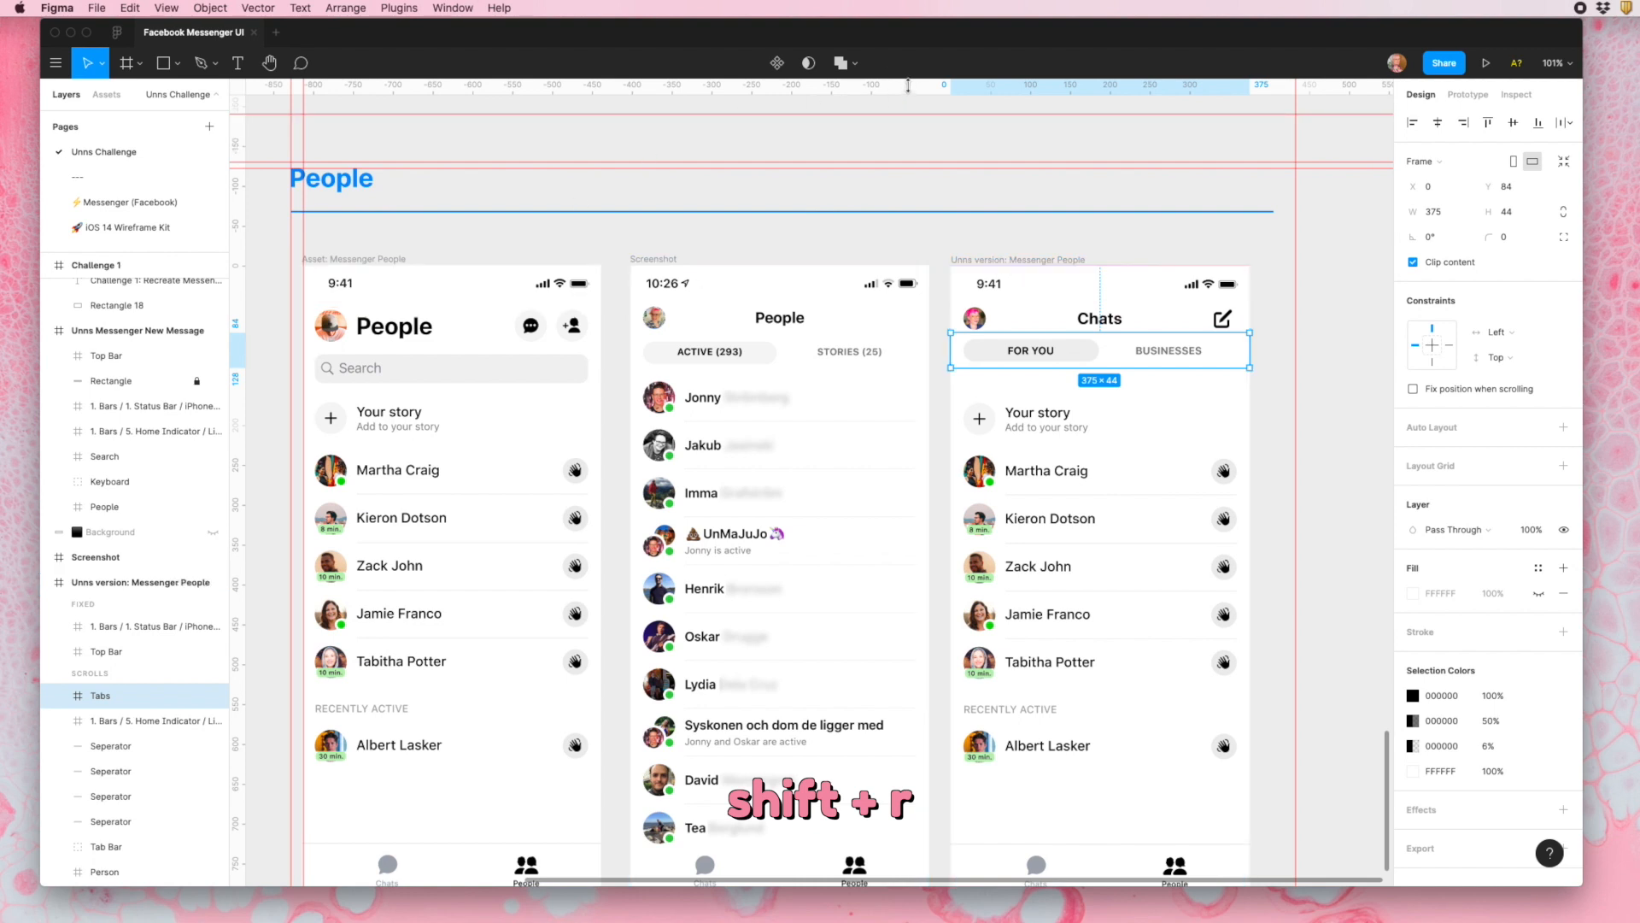
drag(908, 85, 942, 342)
scroll(942, 359, up, 10)
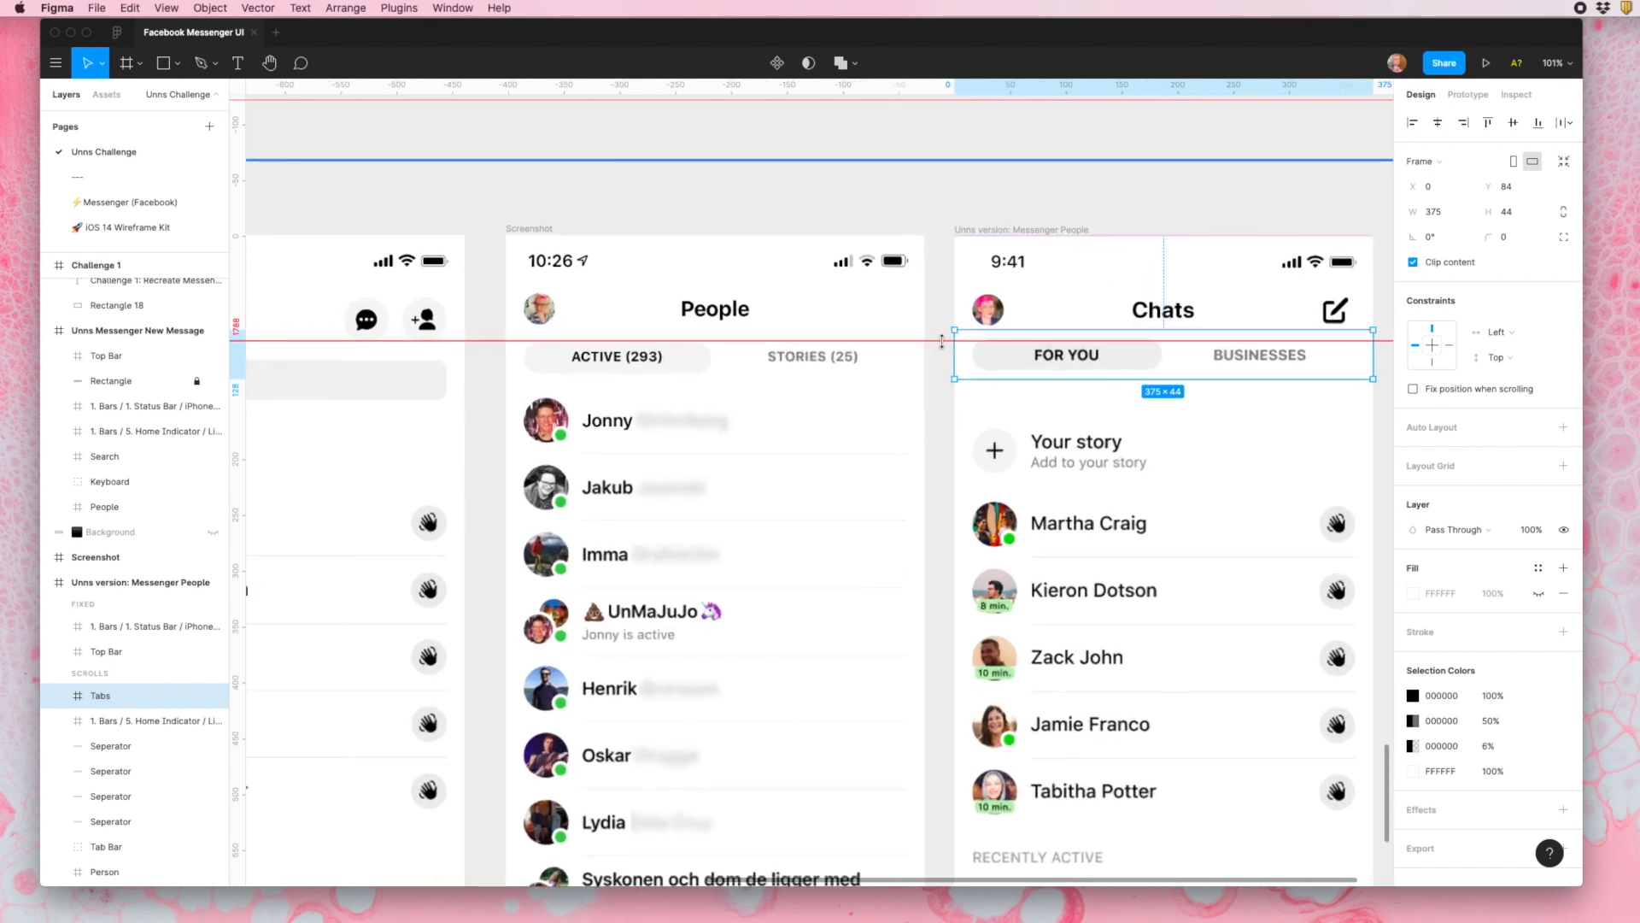
scroll(947, 400, down, 10)
scroll(609, 380, up, 10)
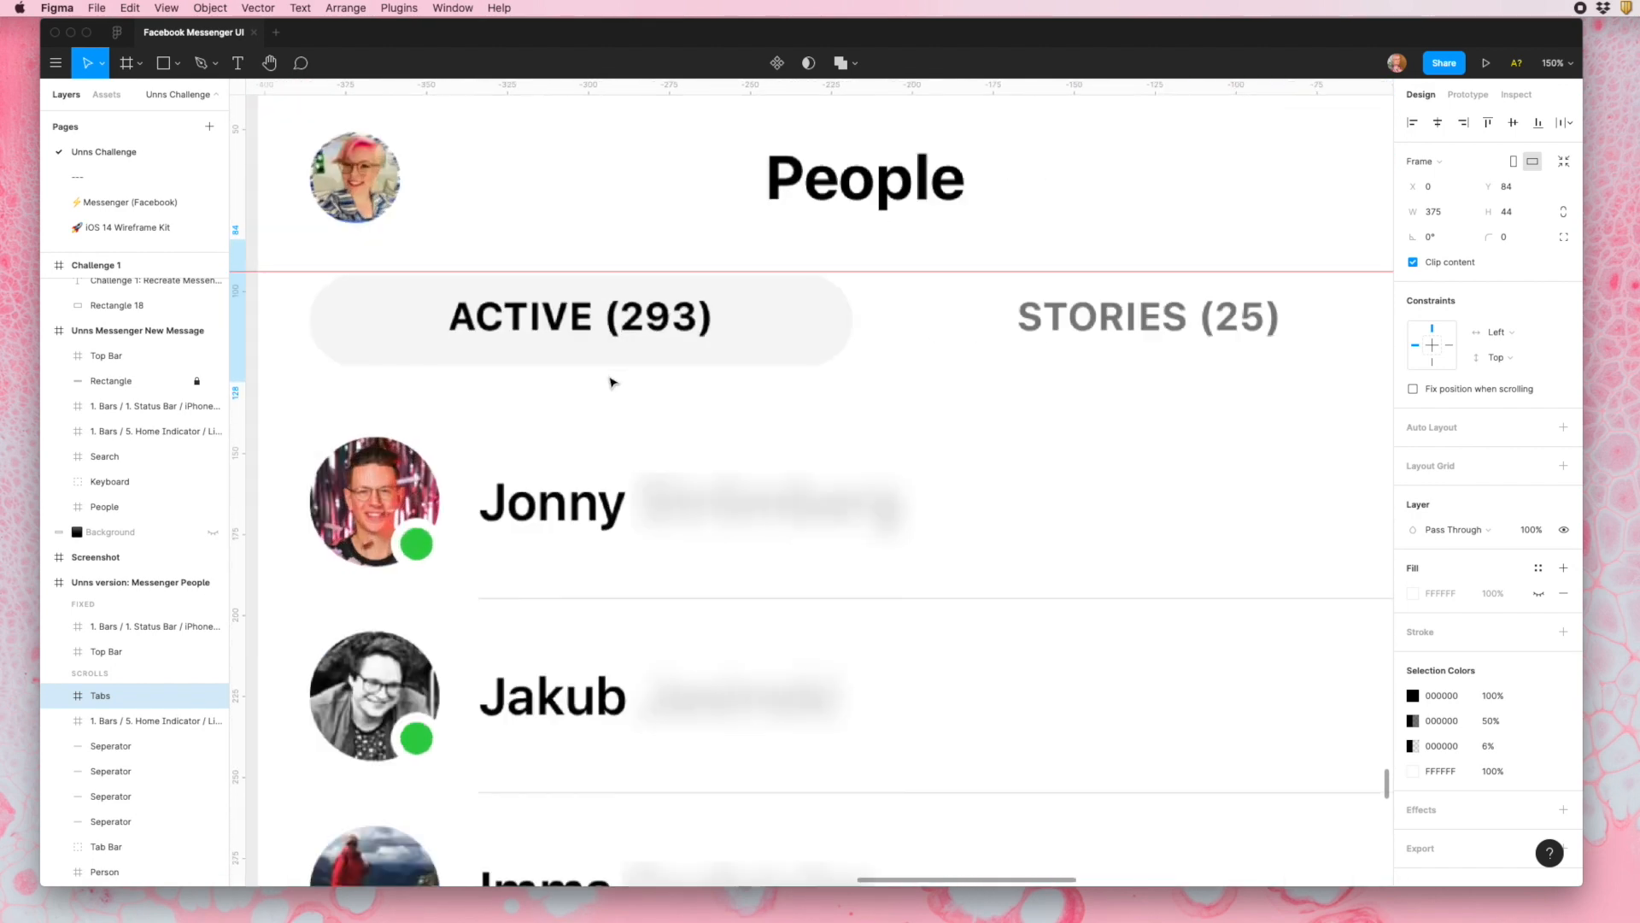
drag(672, 220, 673, 223)
- Add a second horizontal guide along the lower edge of the screenshot's active tab to compare with the copy's tab
scroll(673, 223, down, 10)
scroll(863, 256, down, 3)
double_click(871, 231)
scroll(445, 224, up, 8)
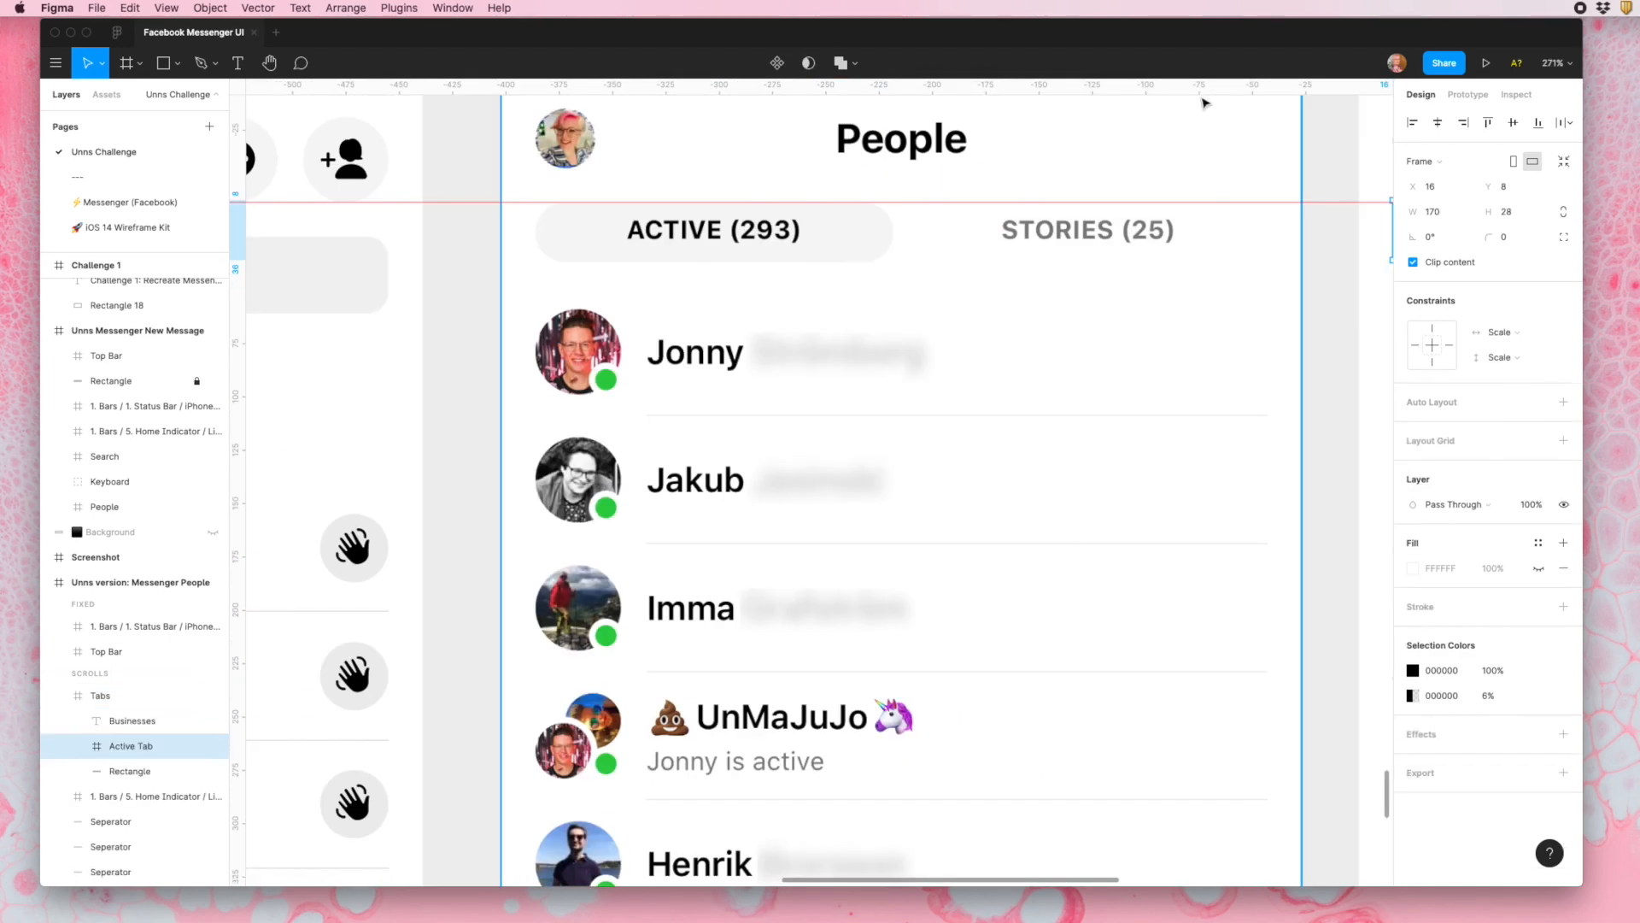
scroll(644, 282, up, 8)
mouse_move(1203, 87)
mouse_down()
mouse_move(644, 261)
mouse_move(722, 377)
mouse_up()
scroll(644, 282, up, 3)
key(r)
key(Delete)
scroll(923, 387, up, 8)
click(923, 388)
key(Delete)
- Change the "FOR YOU" tab label in the copied frame to "ACTIVE (293)"
double_click(925, 446)
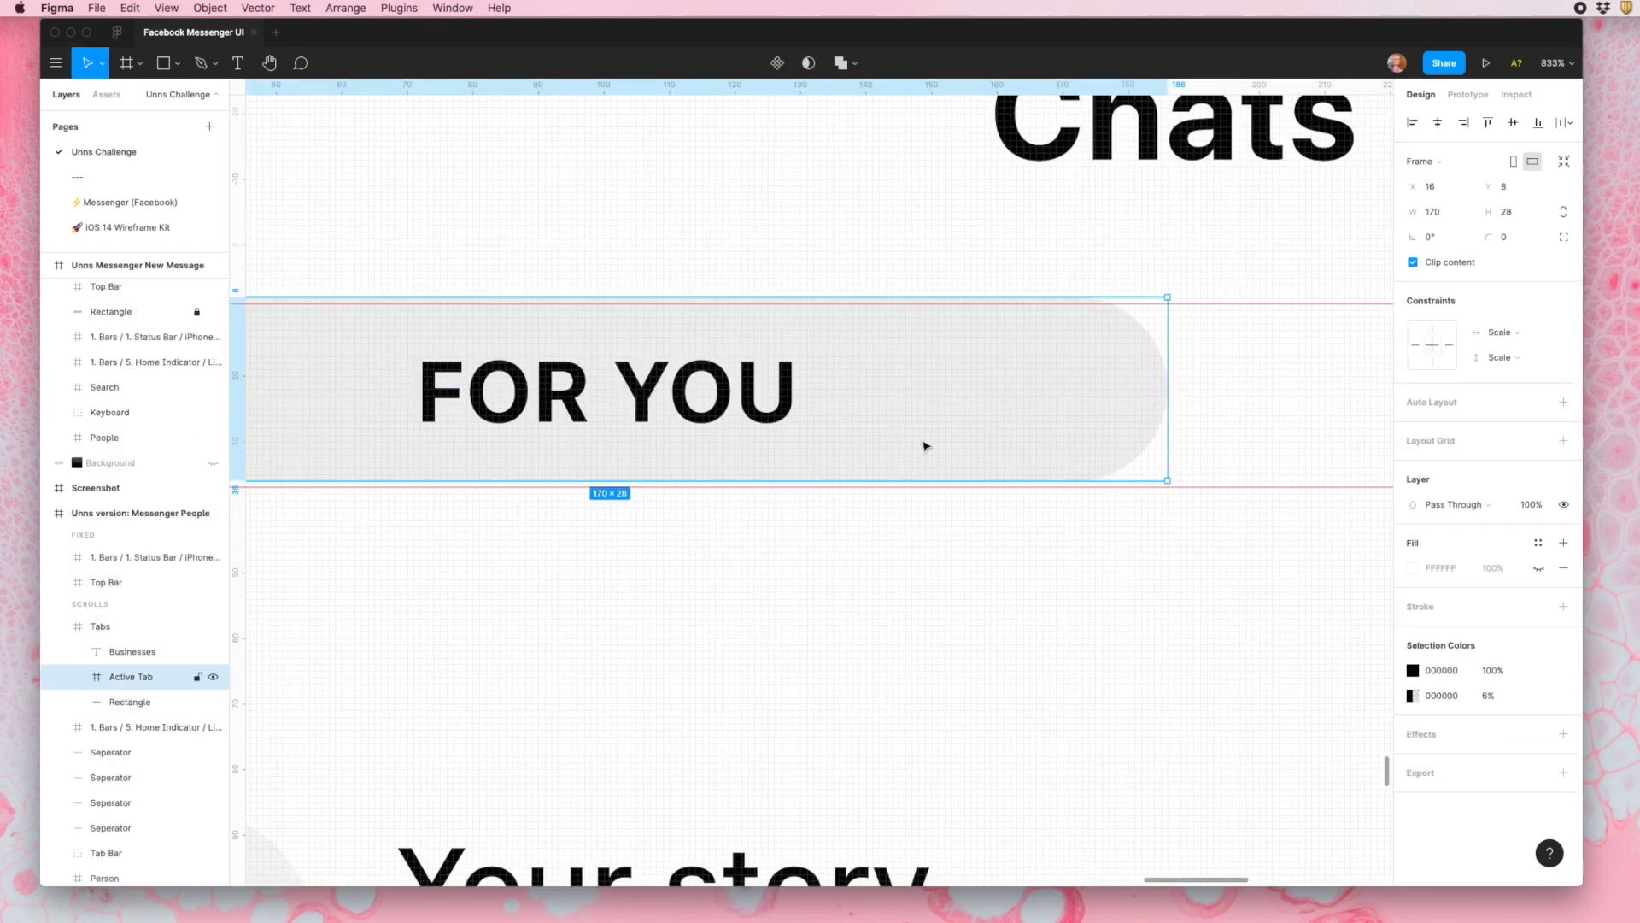
scroll(492, 677, down, 6)
double_click(1040, 401)
text(ACTIVE (293))
- Change the "BUSINESSES" tab label in the copied frame to "STORIES(25)"
scroll(1039, 401, right, 5)
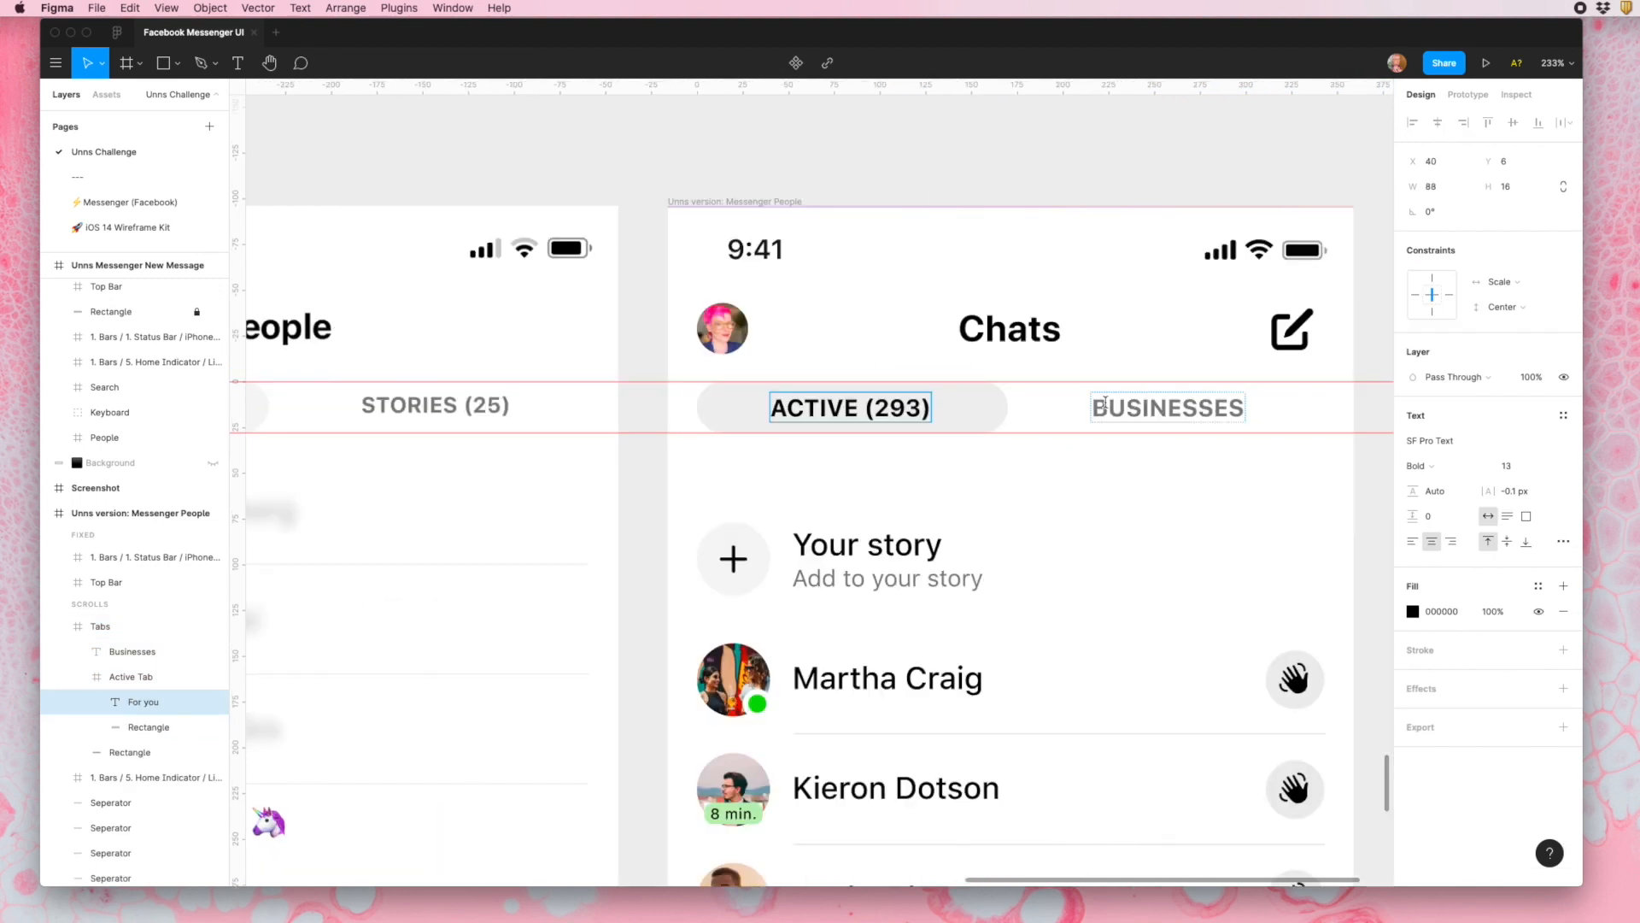
double_click(1184, 408)
text(TORIES)
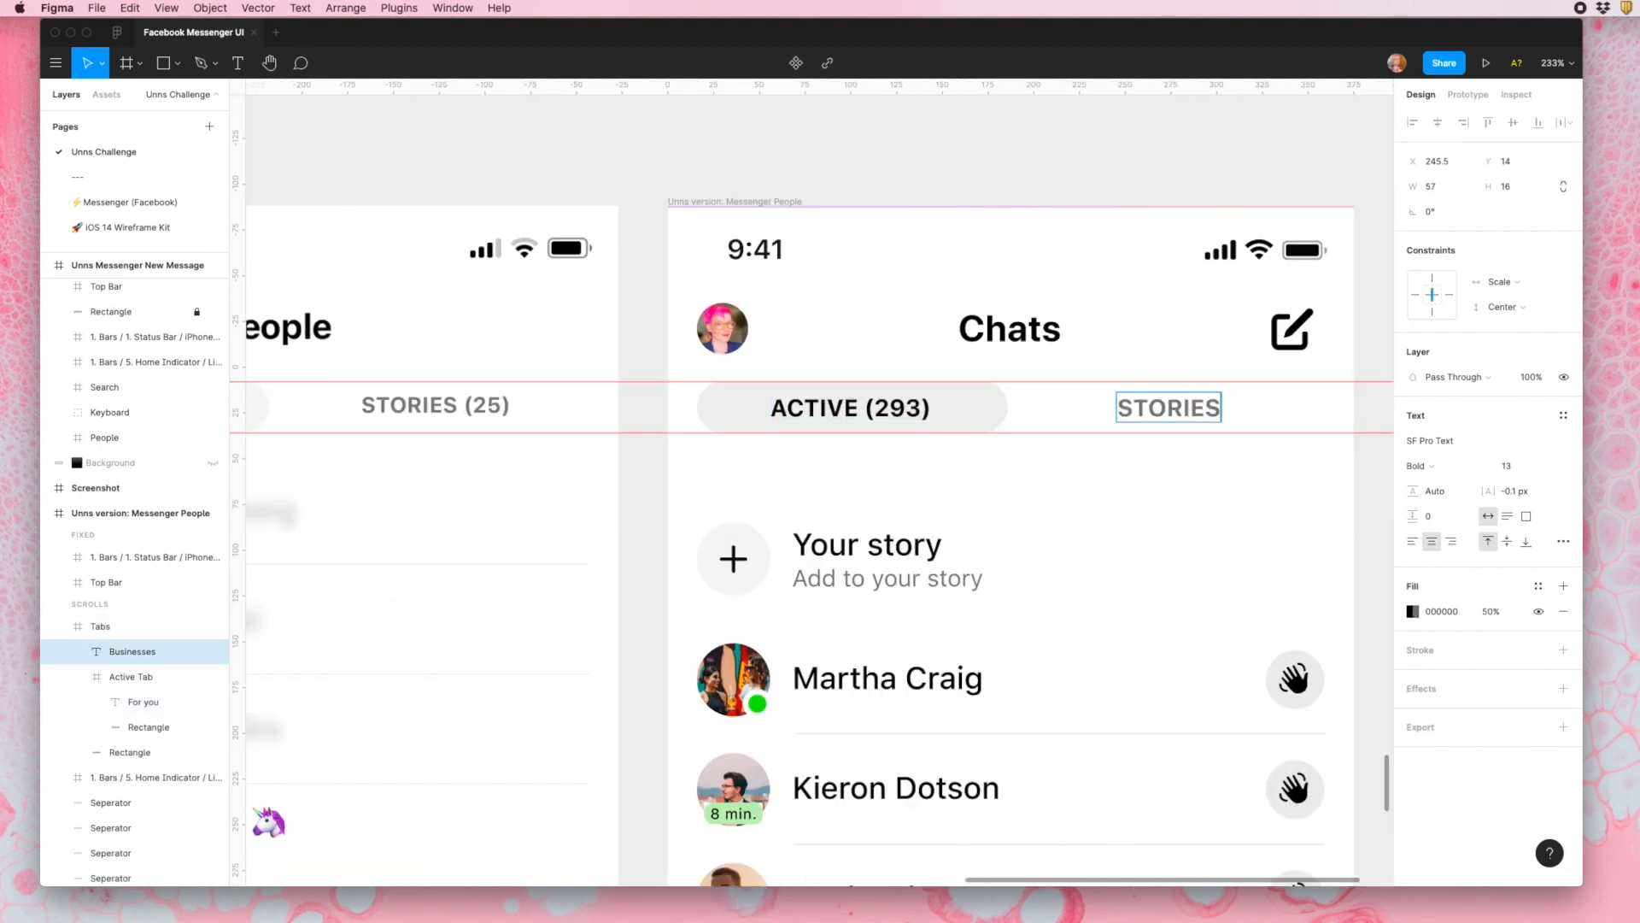
text((25)
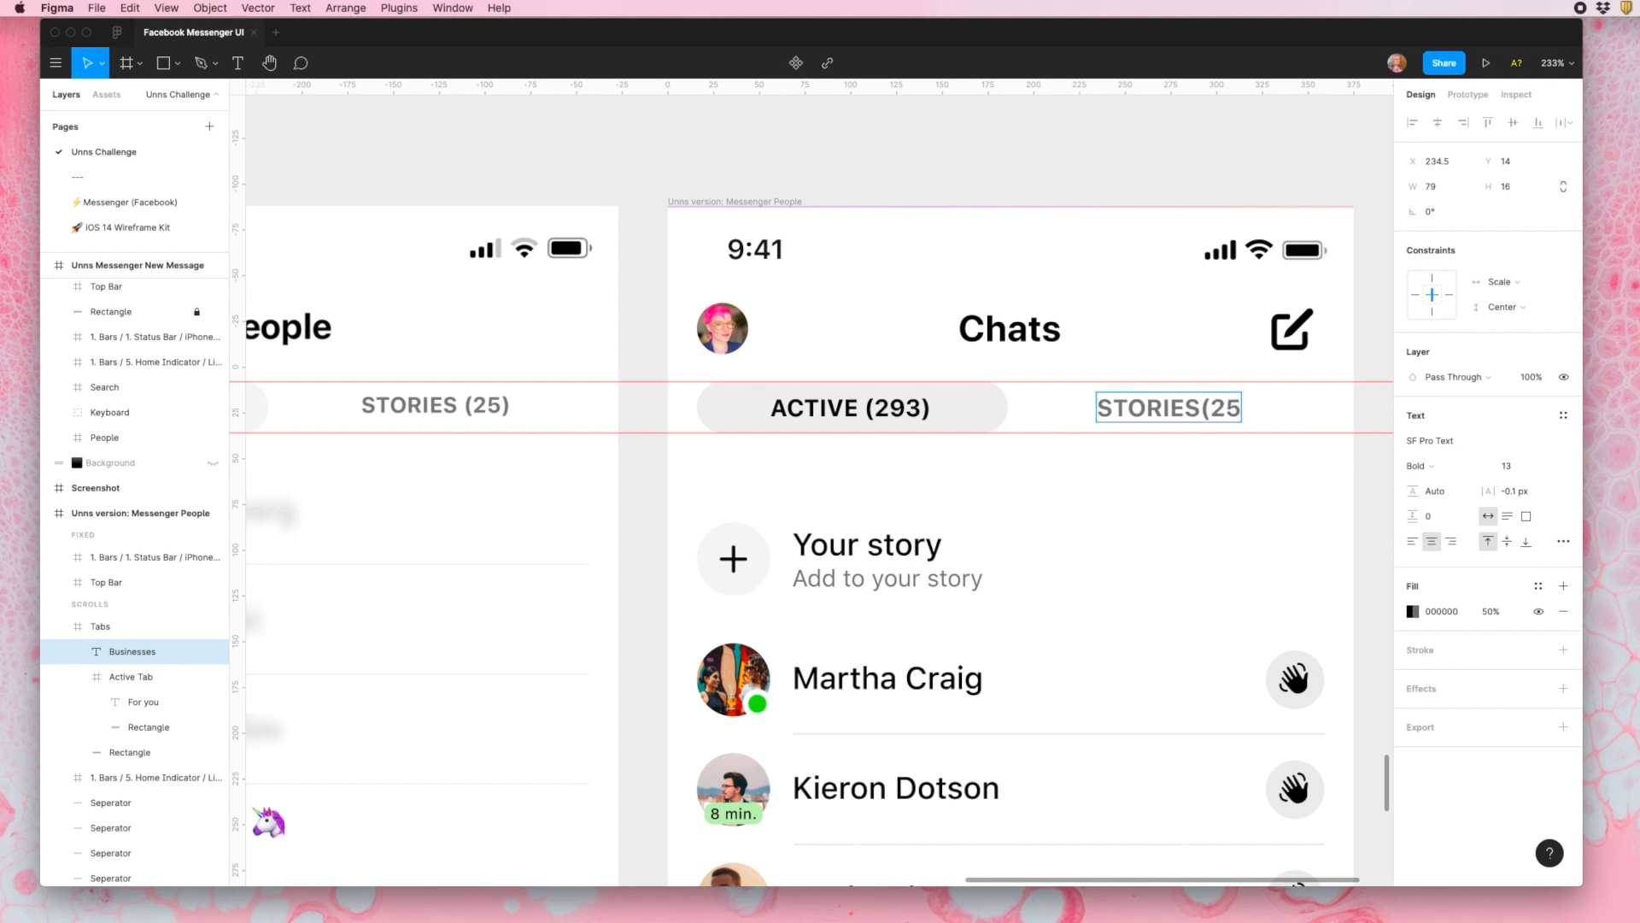
text())
key(Escape)
- Hide the New Message icon in the top bar of the copied People frame
scroll(1333, 519, down, 4)
scroll(1329, 504, right, 2)
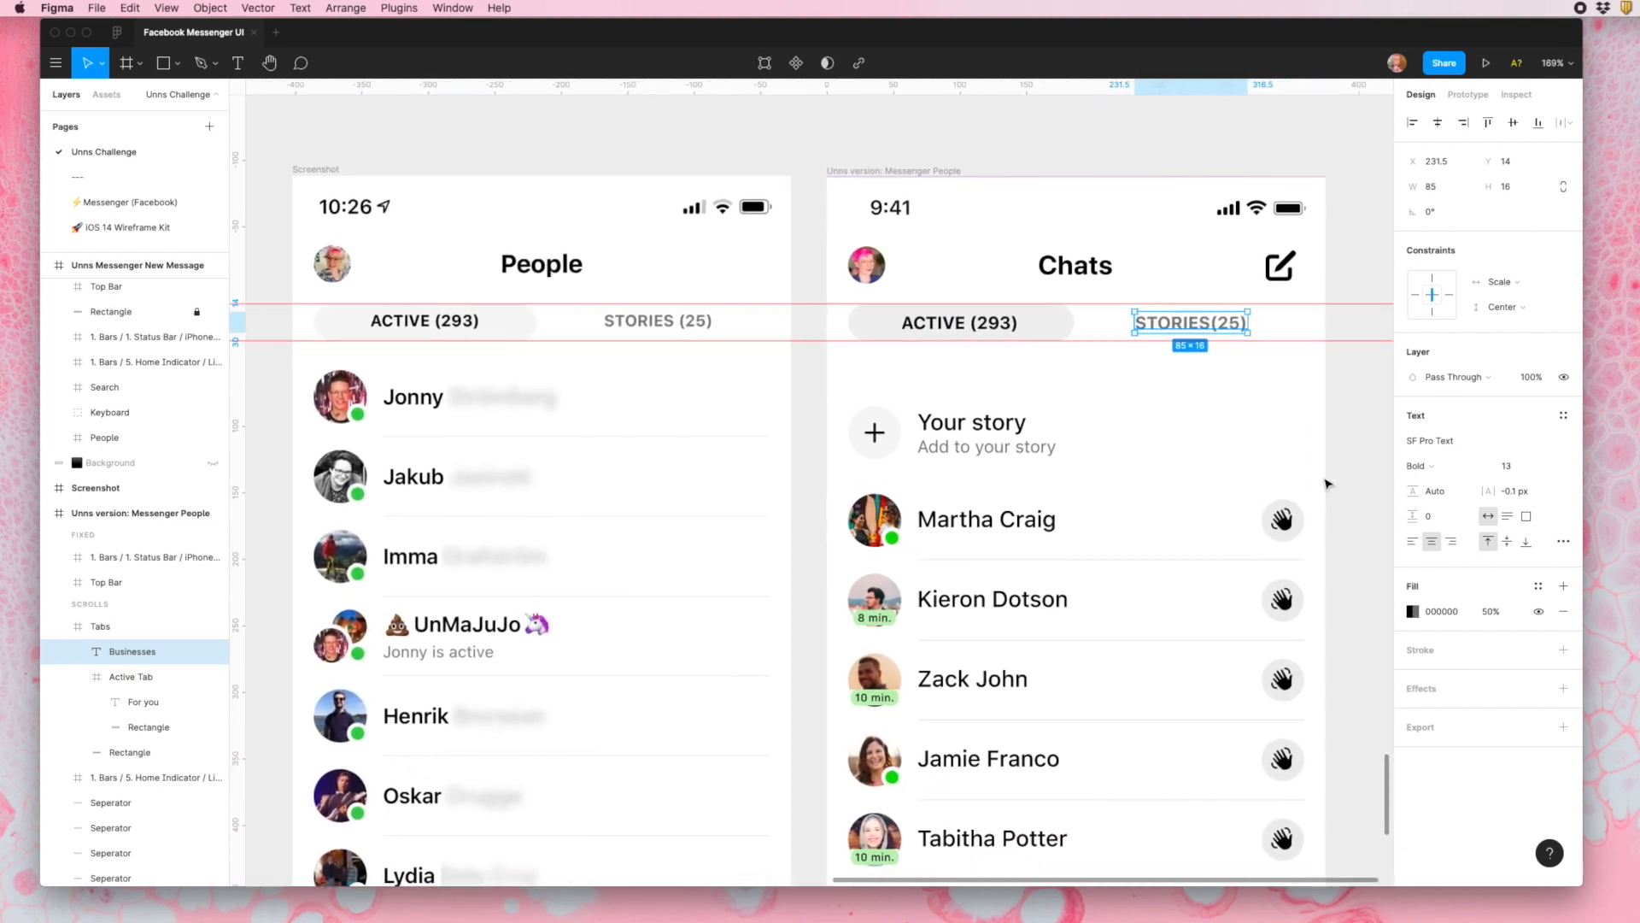
click(1282, 267)
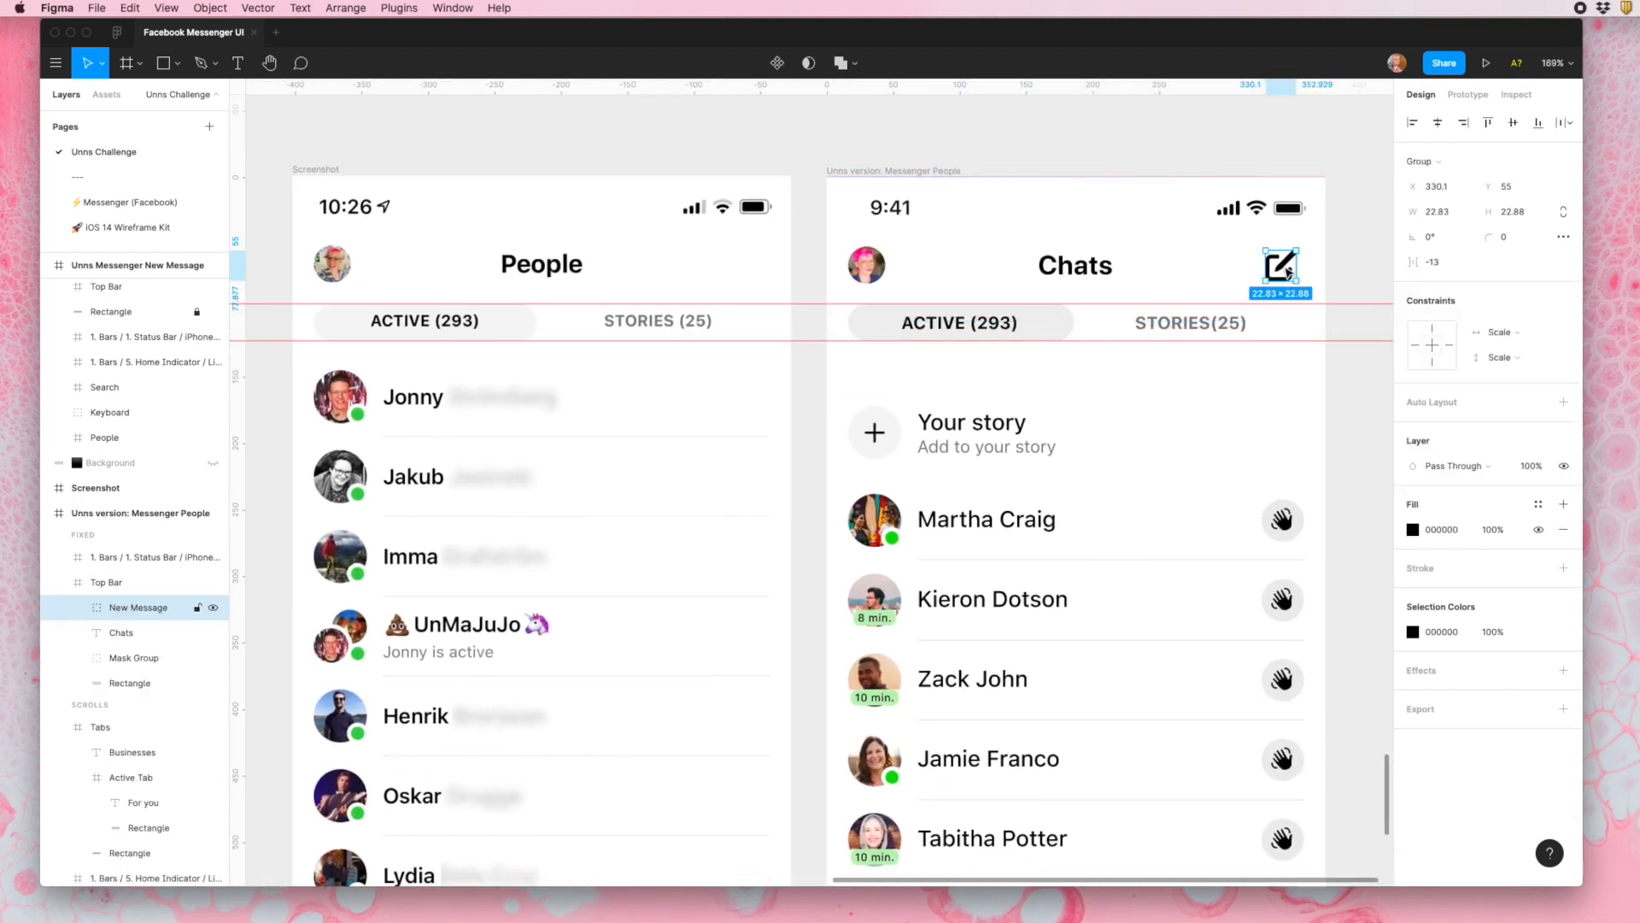
click(213, 607)
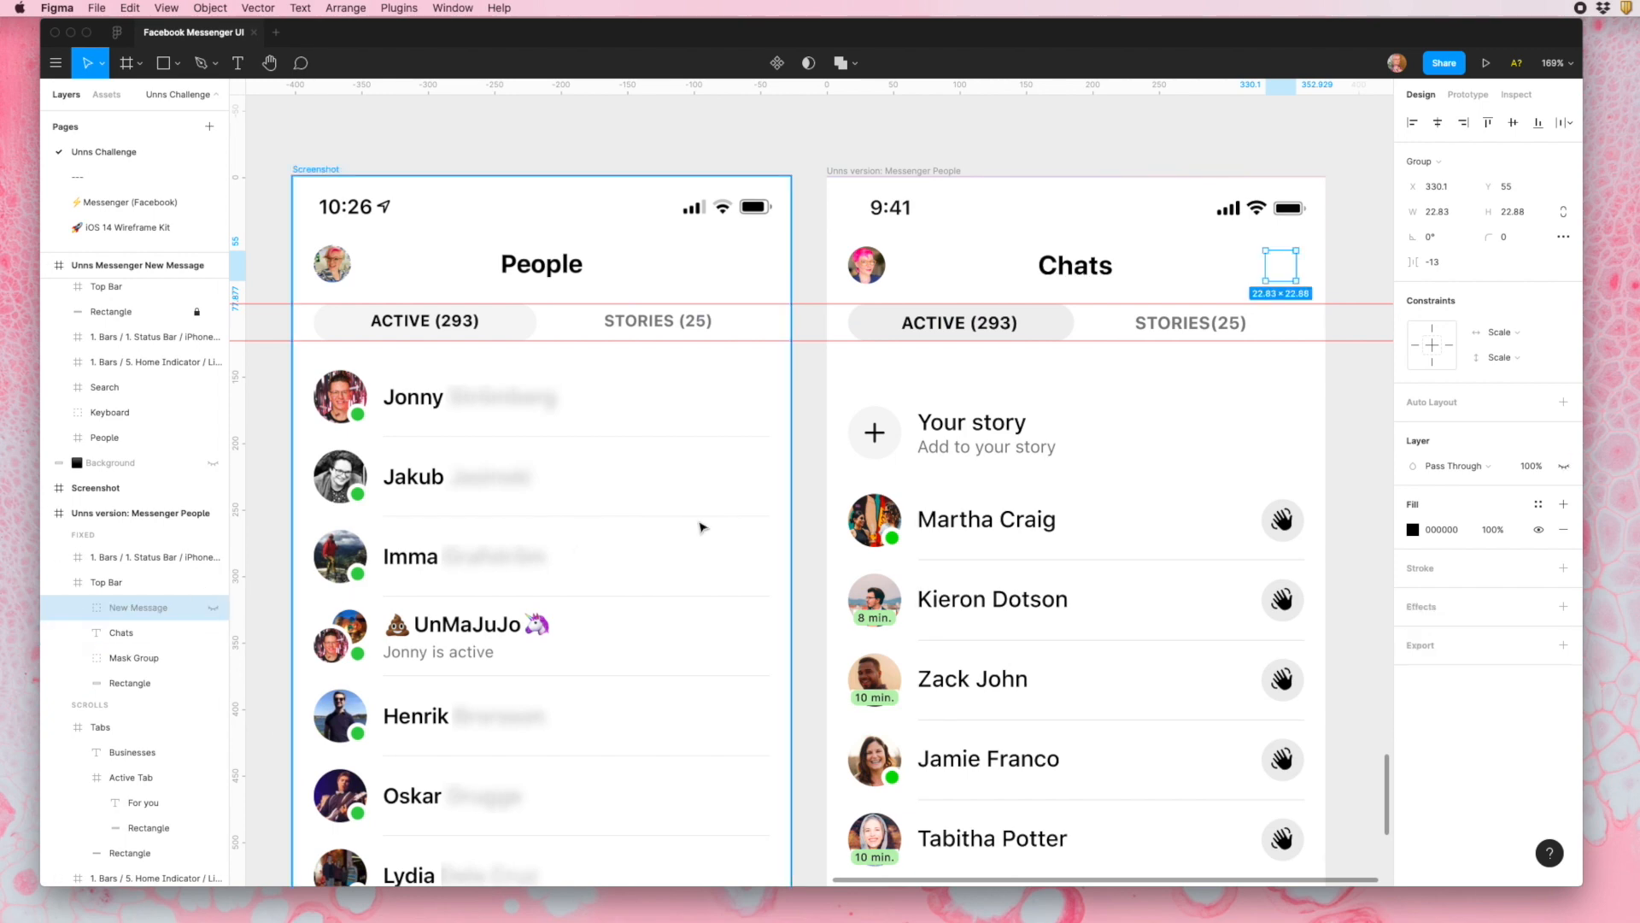
click(812, 515)
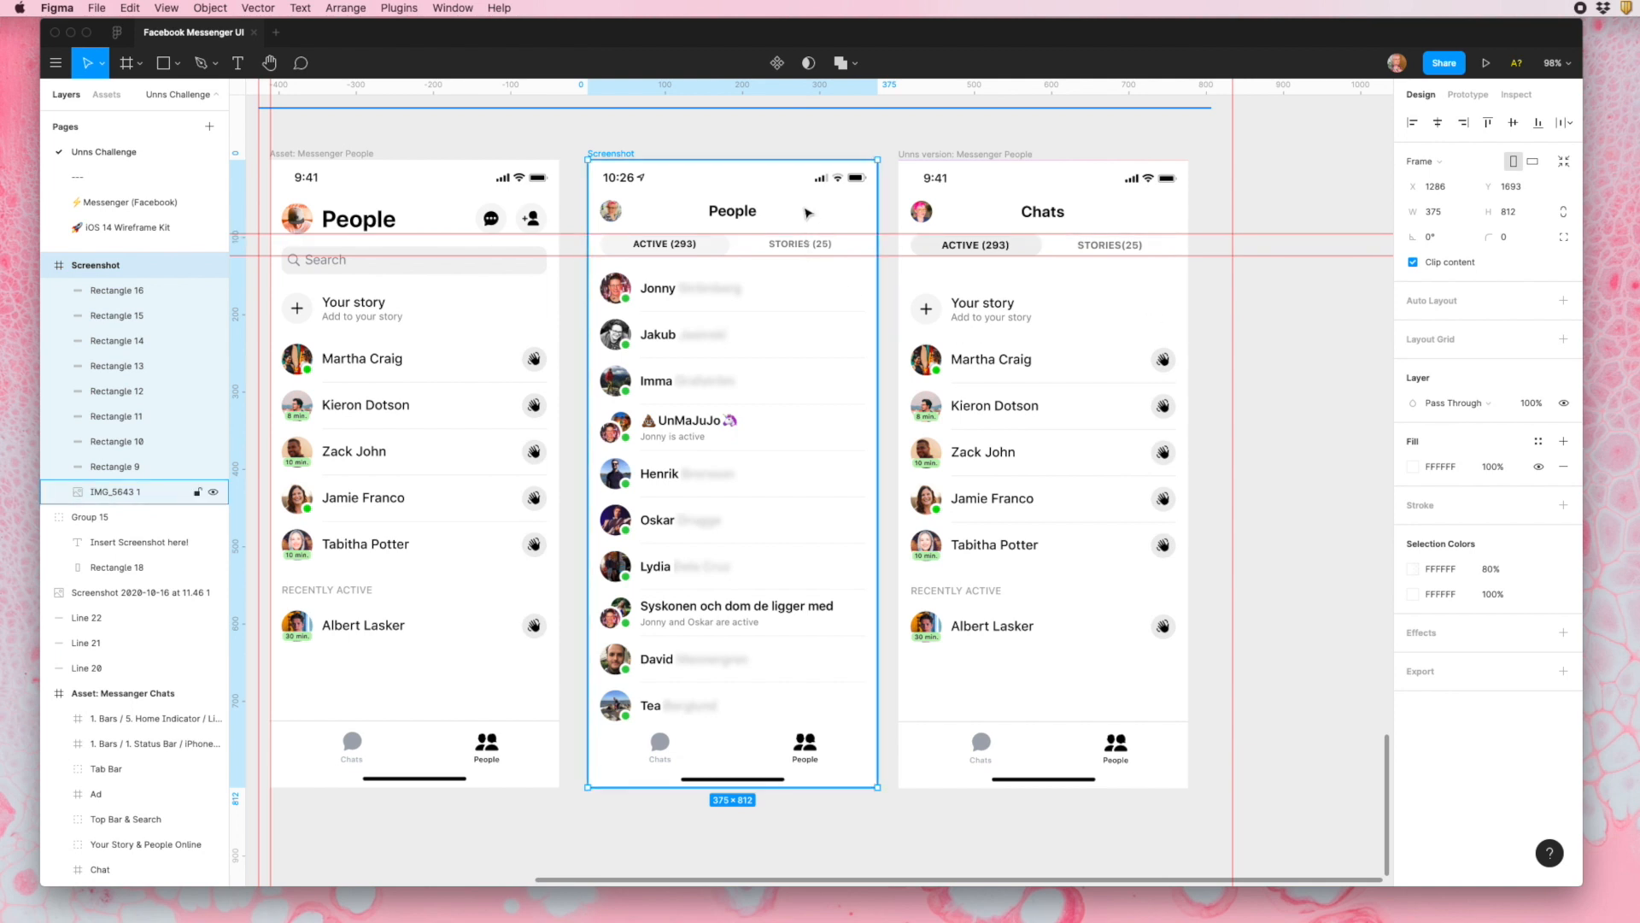
- Add an 8 px layout grid to the Screenshot frame and examine how its header, tabs and list line up with it
click(1564, 339)
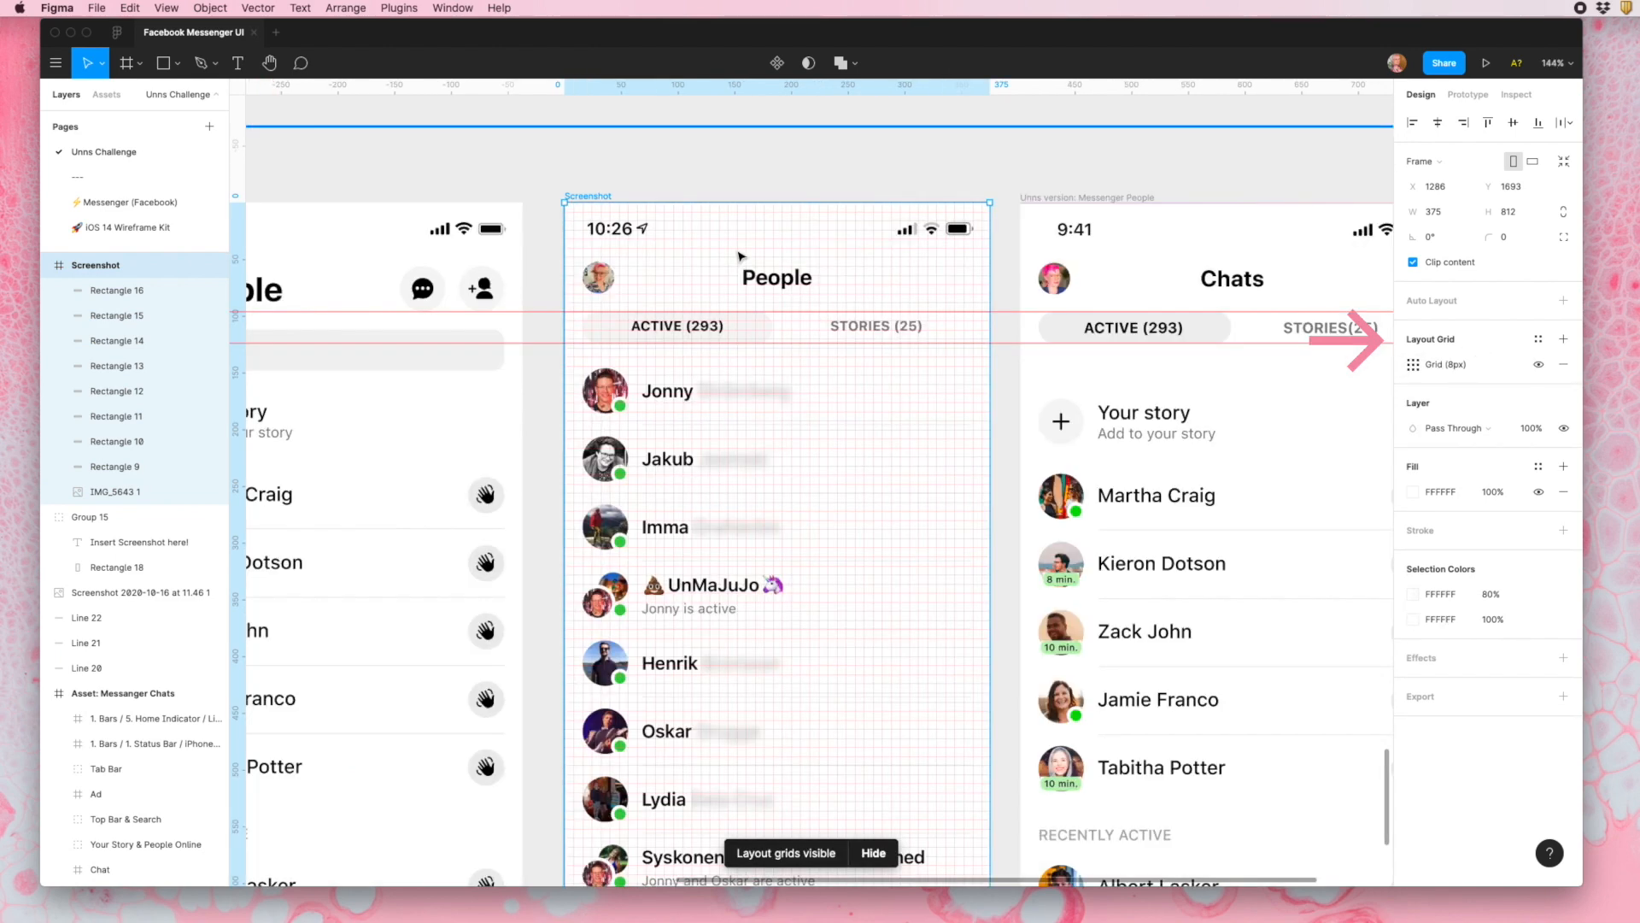
scroll(652, 237, up, 10)
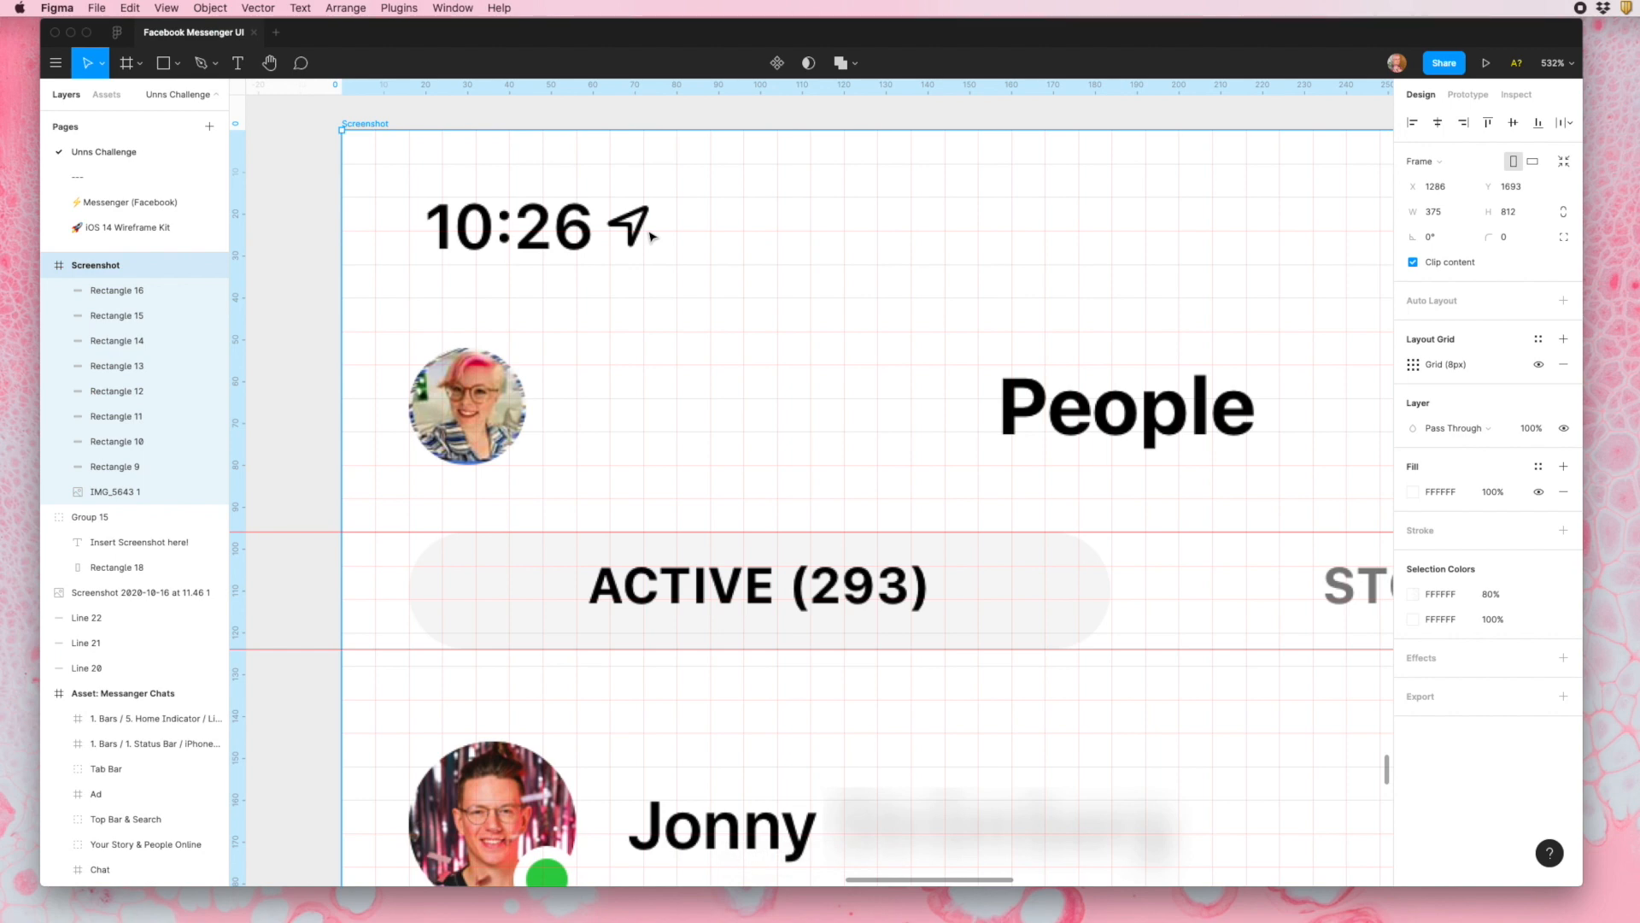
scroll(928, 304, down, 5)
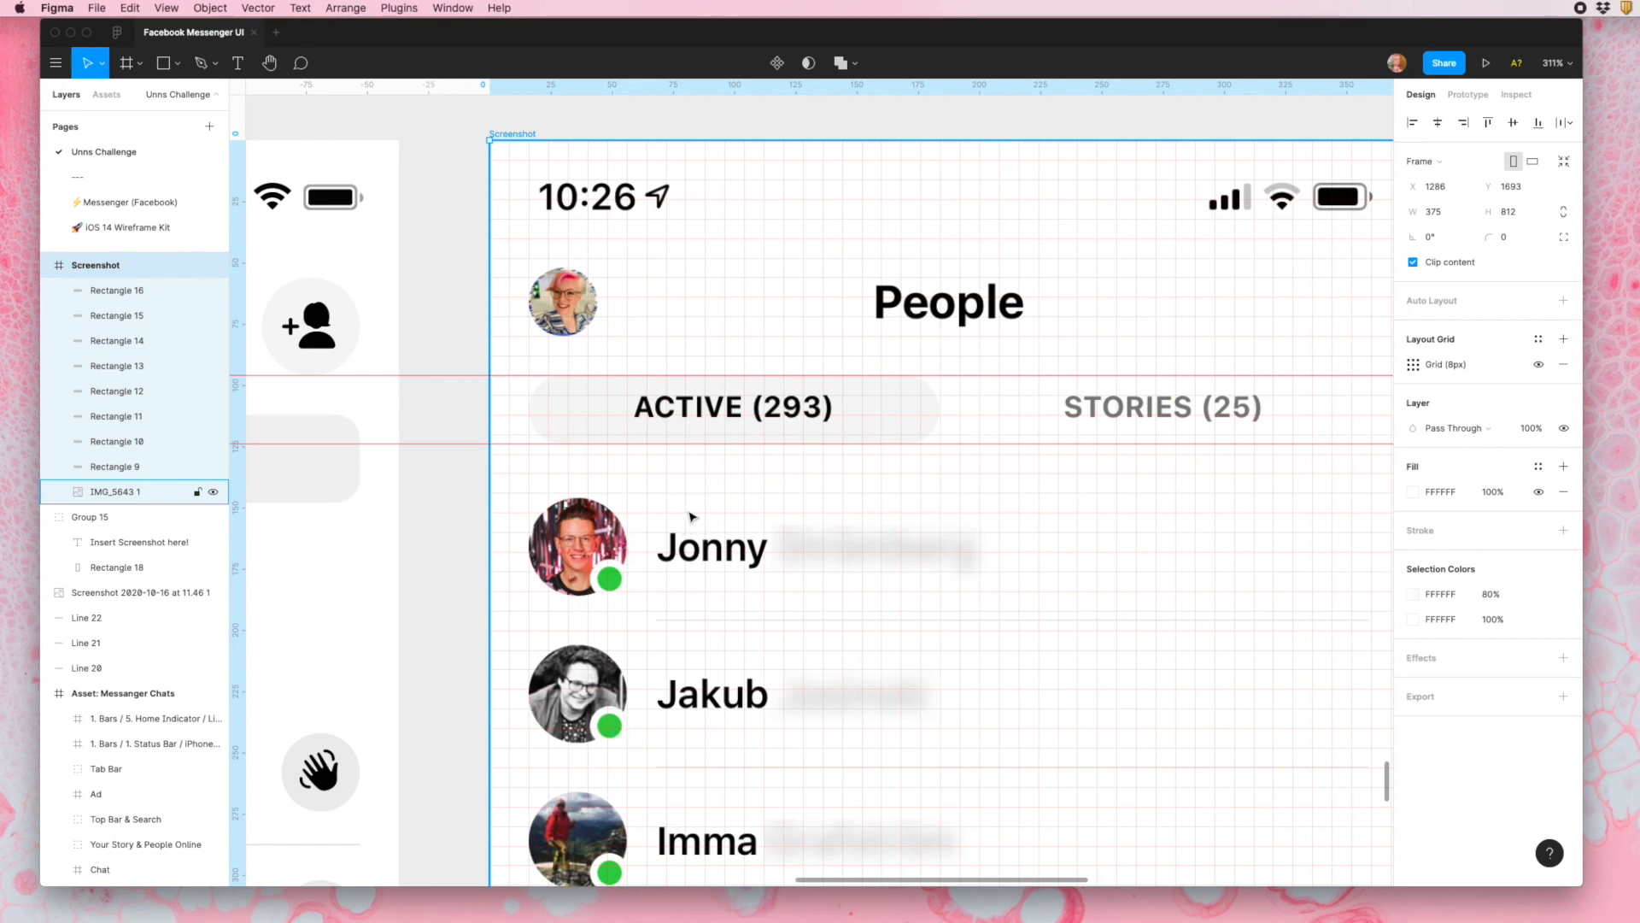
scroll(669, 480, down, 5)
scroll(616, 443, up, 3)
scroll(617, 442, up, 3)
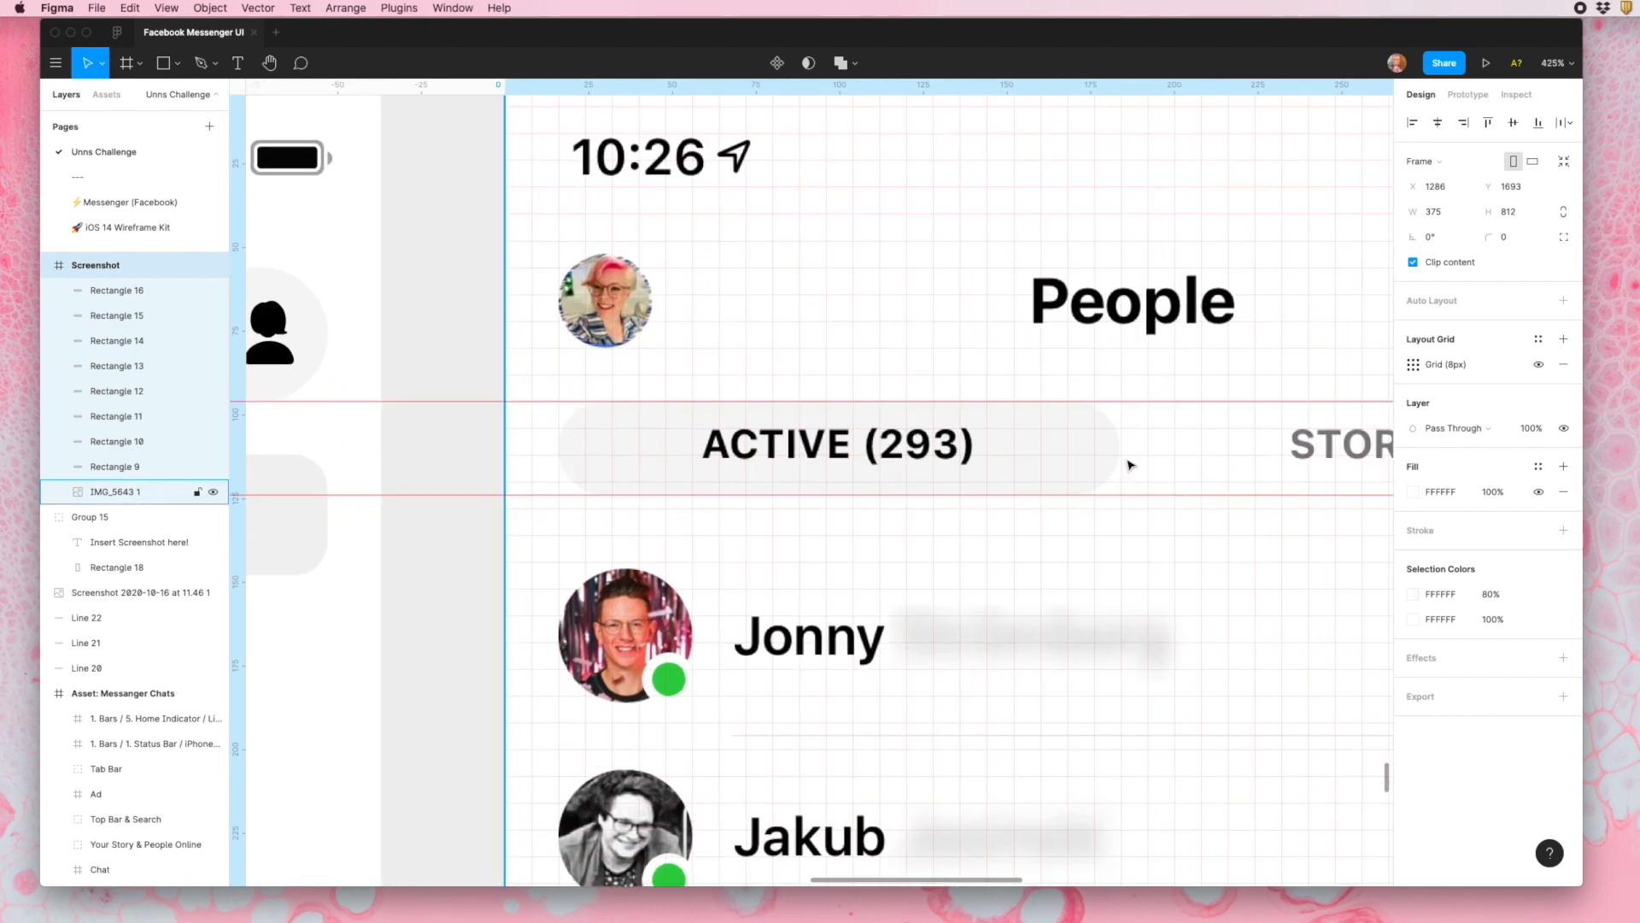
- Switch the Screenshot frame's layout grid to columns with a margin of 16 and examine how the content lines up
scroll(1131, 466, up, 4)
scroll(1130, 466, down, 10)
click(1414, 364)
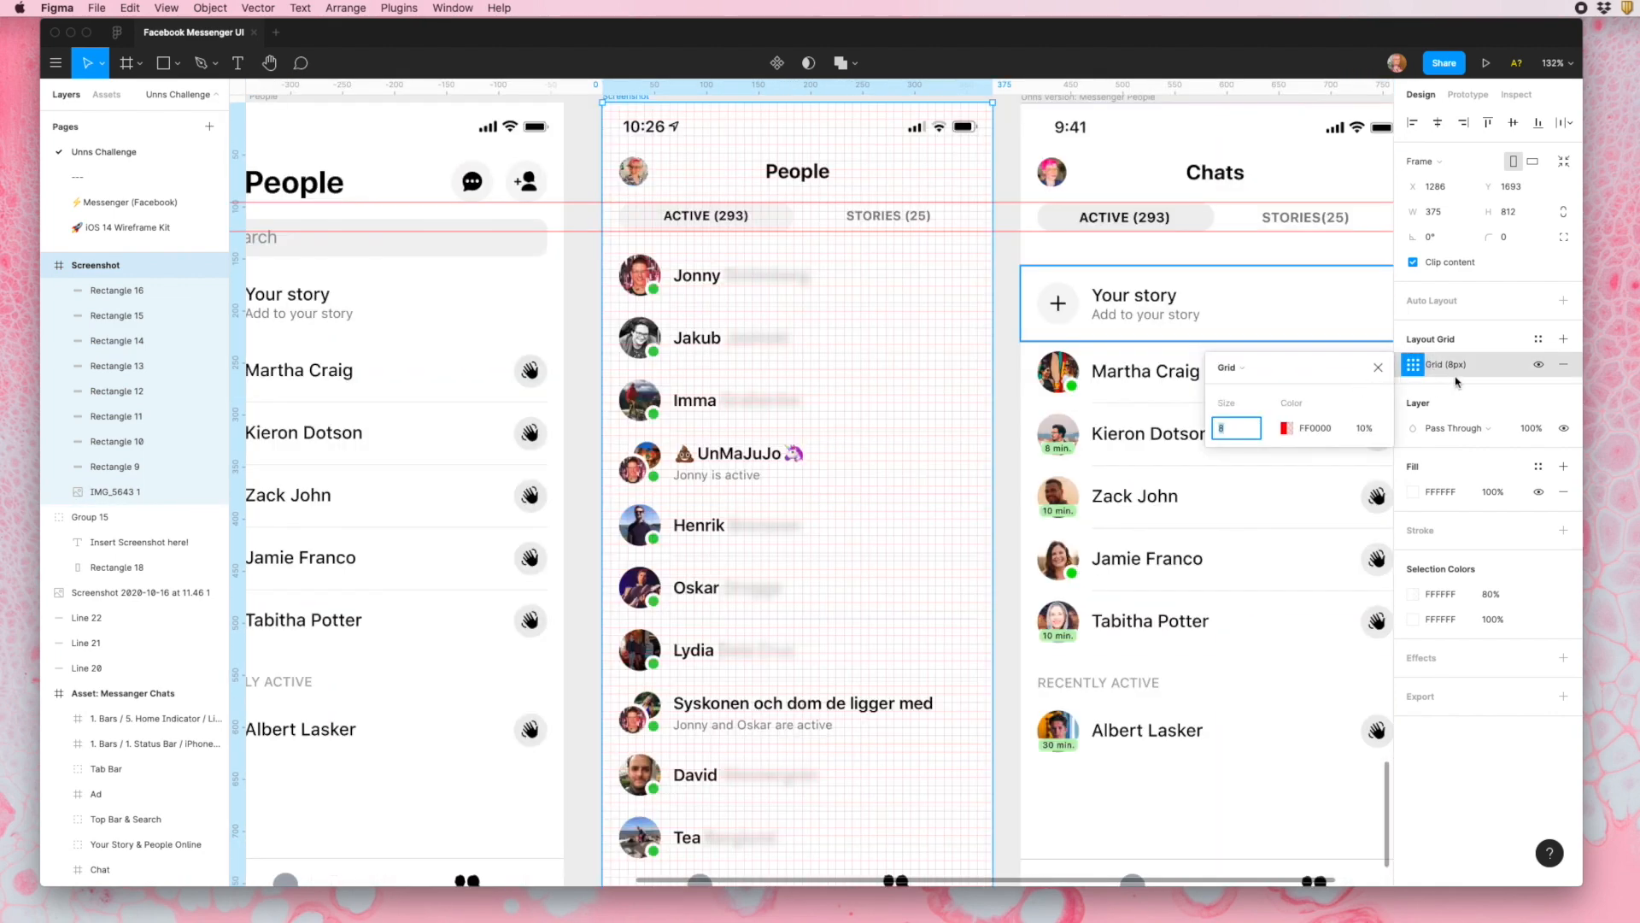
click(1234, 368)
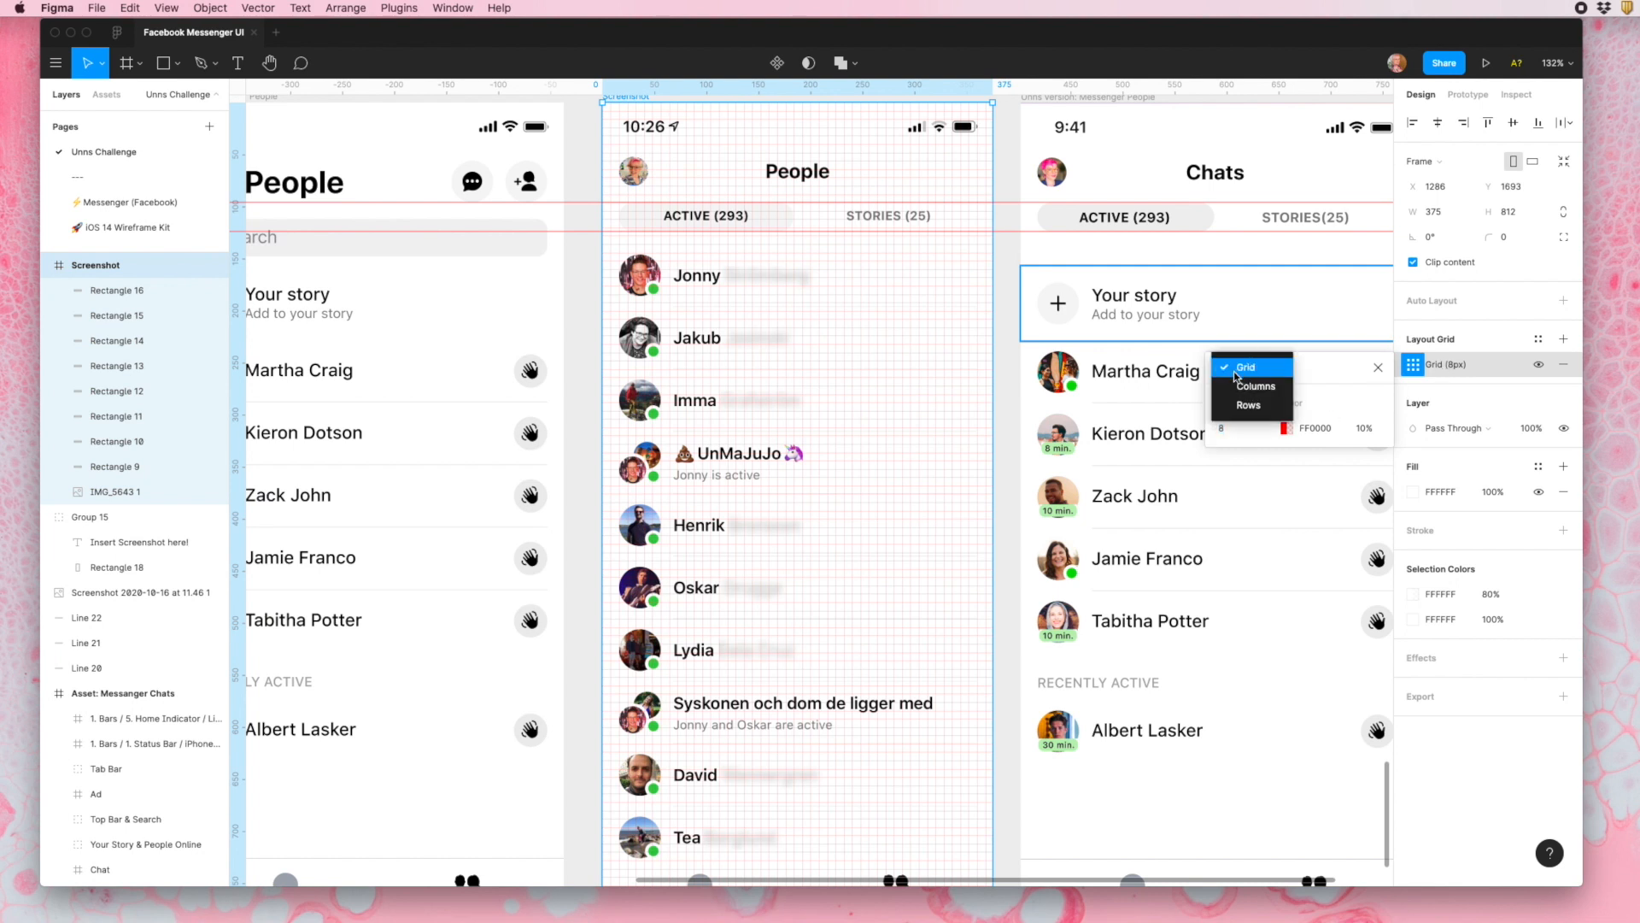
click(1254, 387)
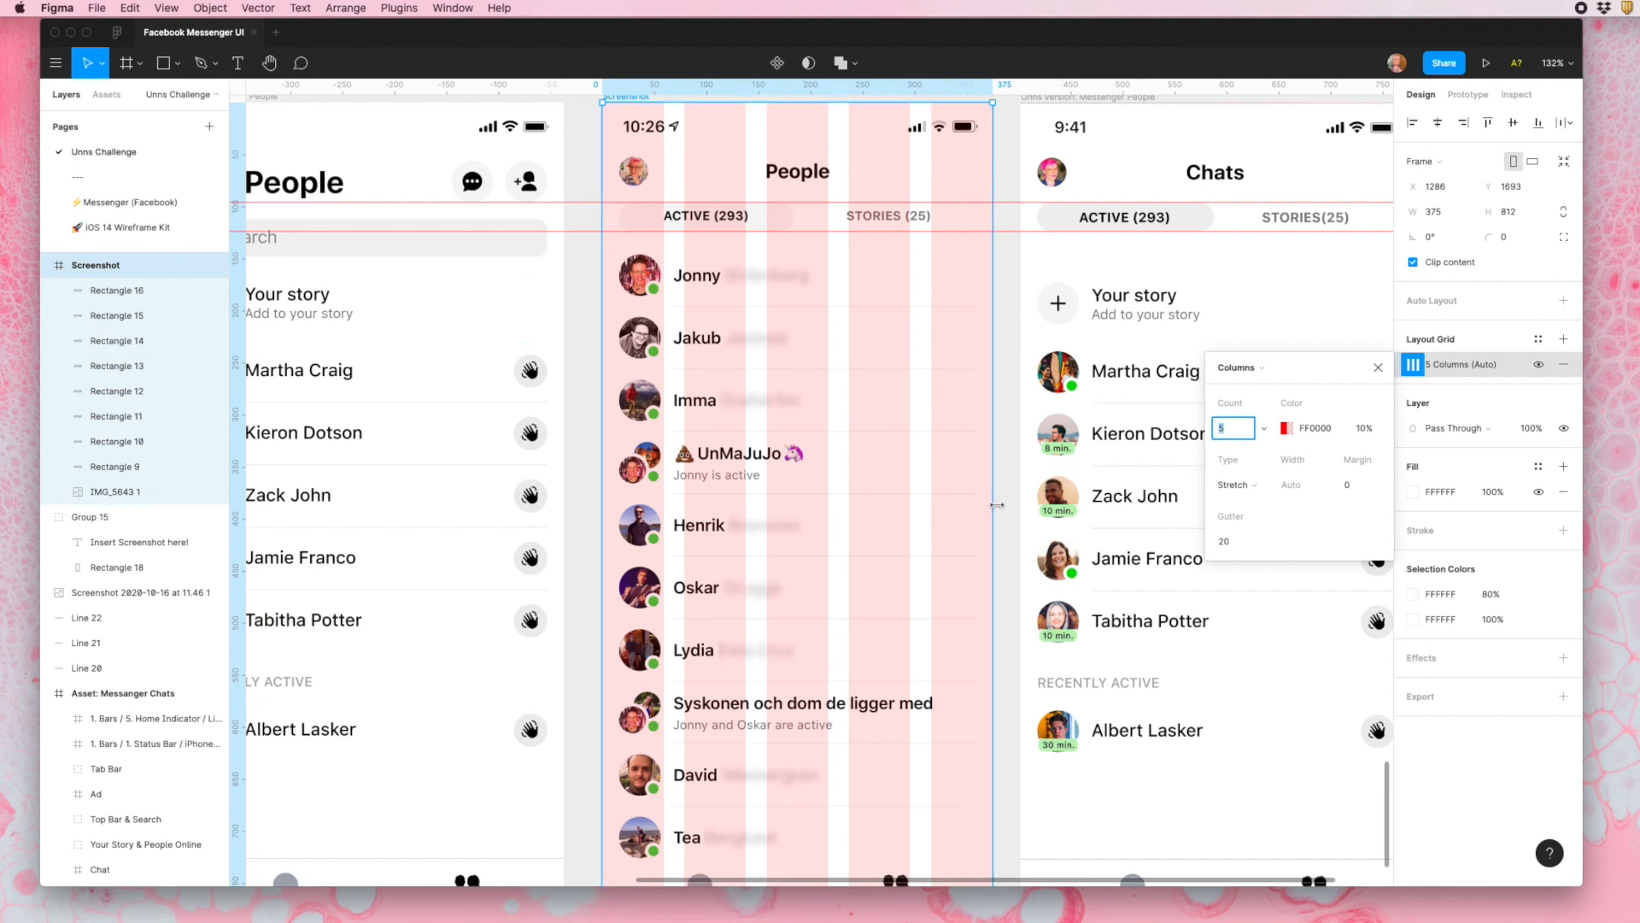
scroll(897, 578, down, 4)
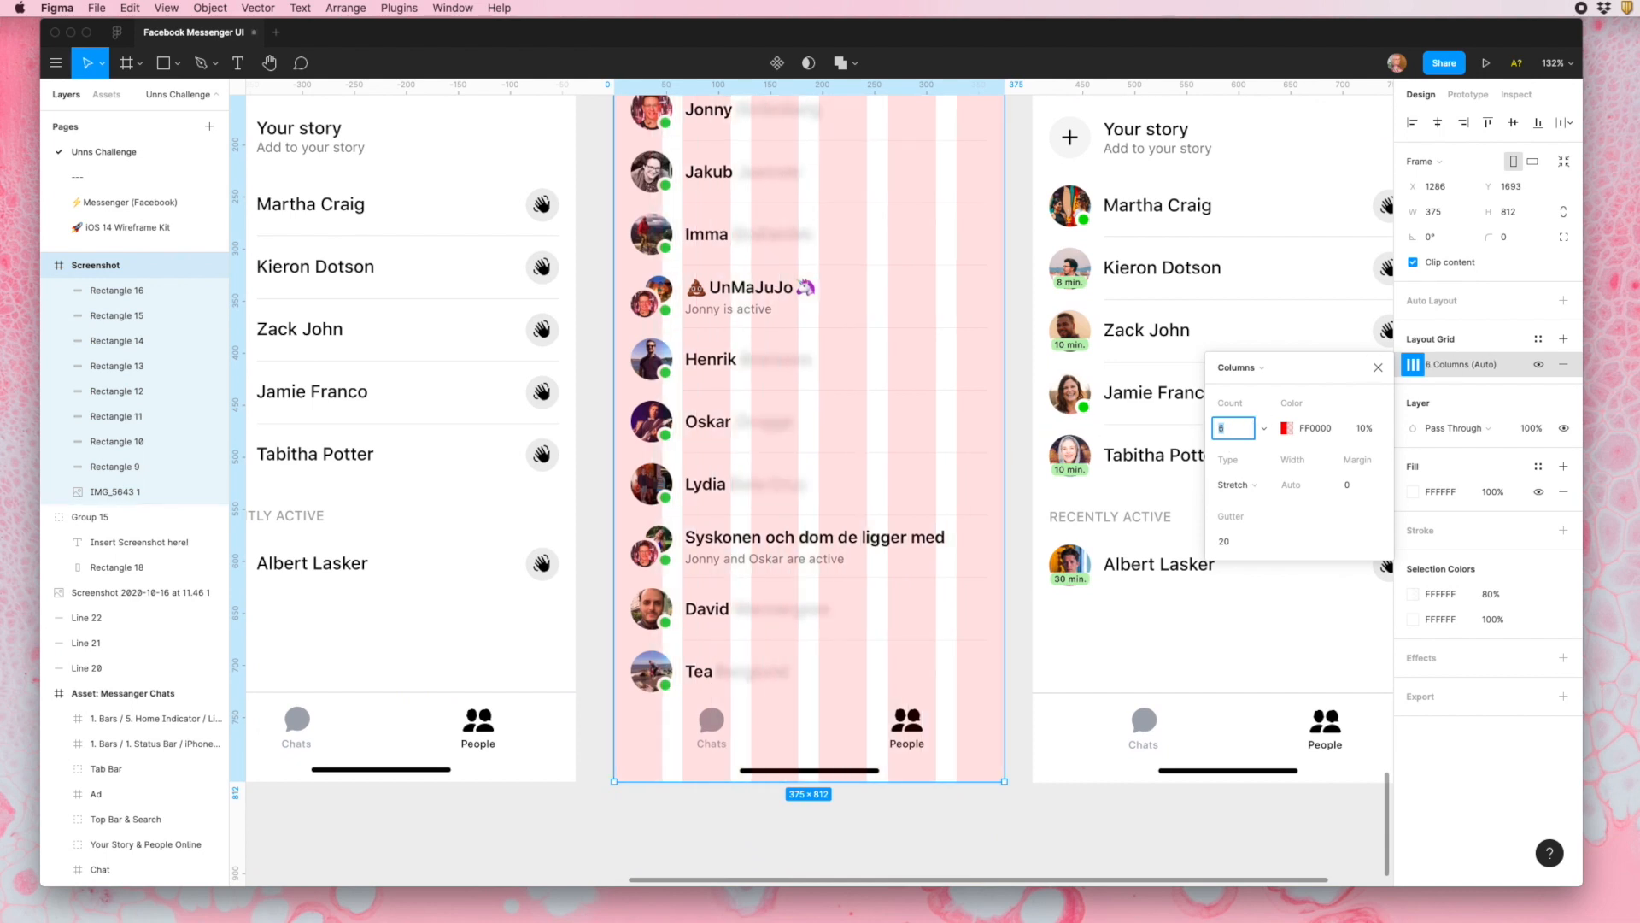
click(1366, 485)
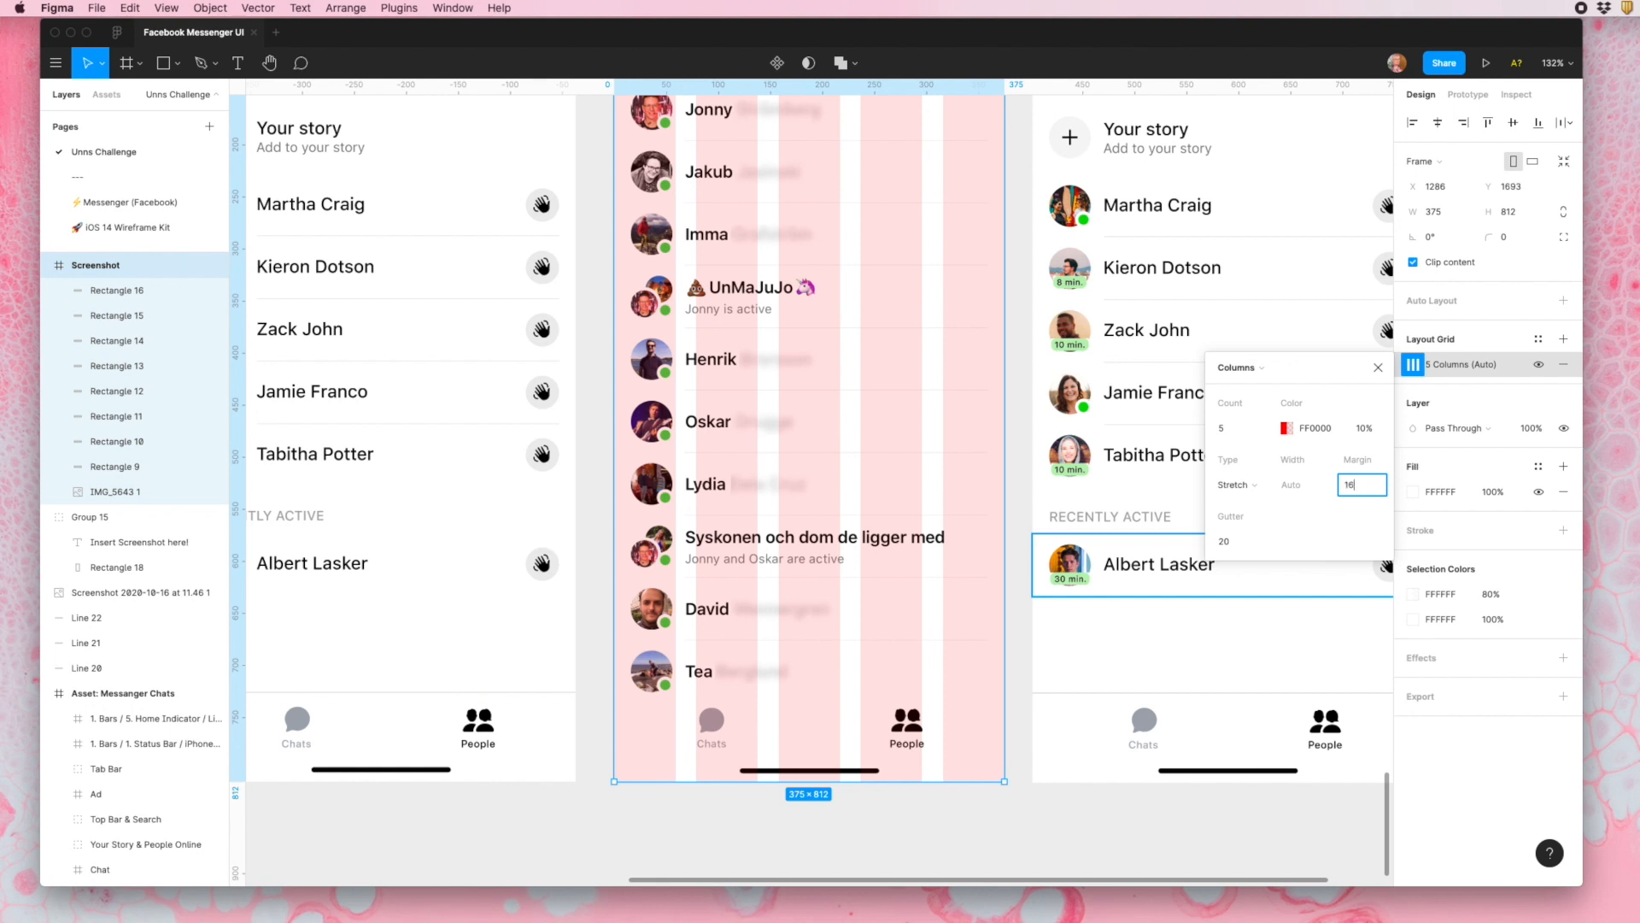
key(Return)
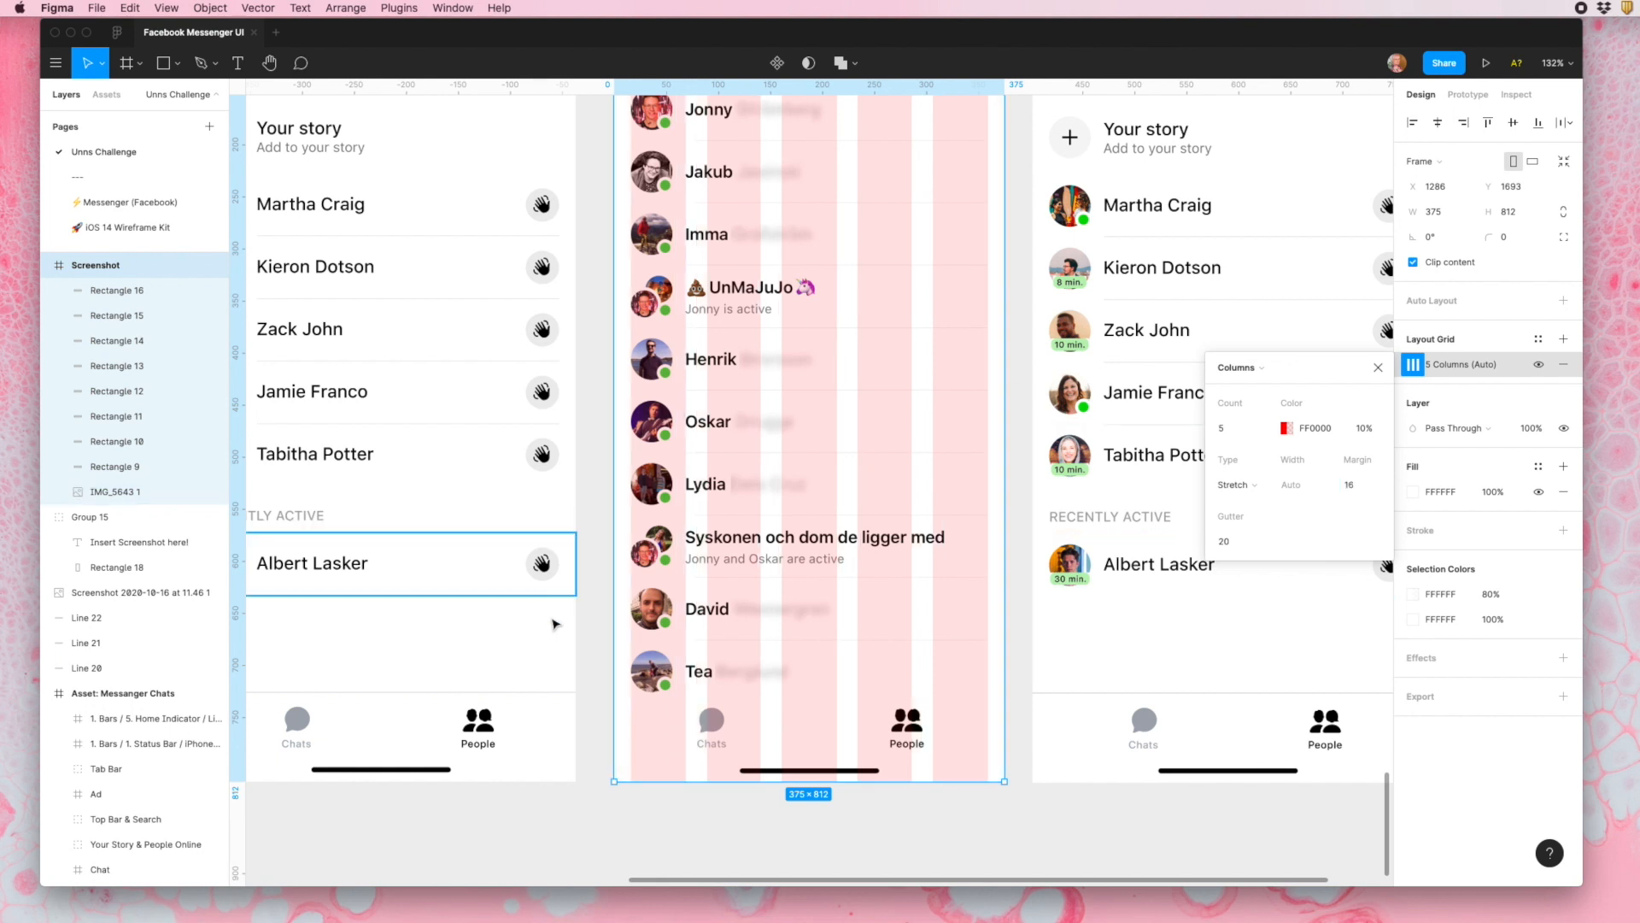
scroll(616, 661, up, 4)
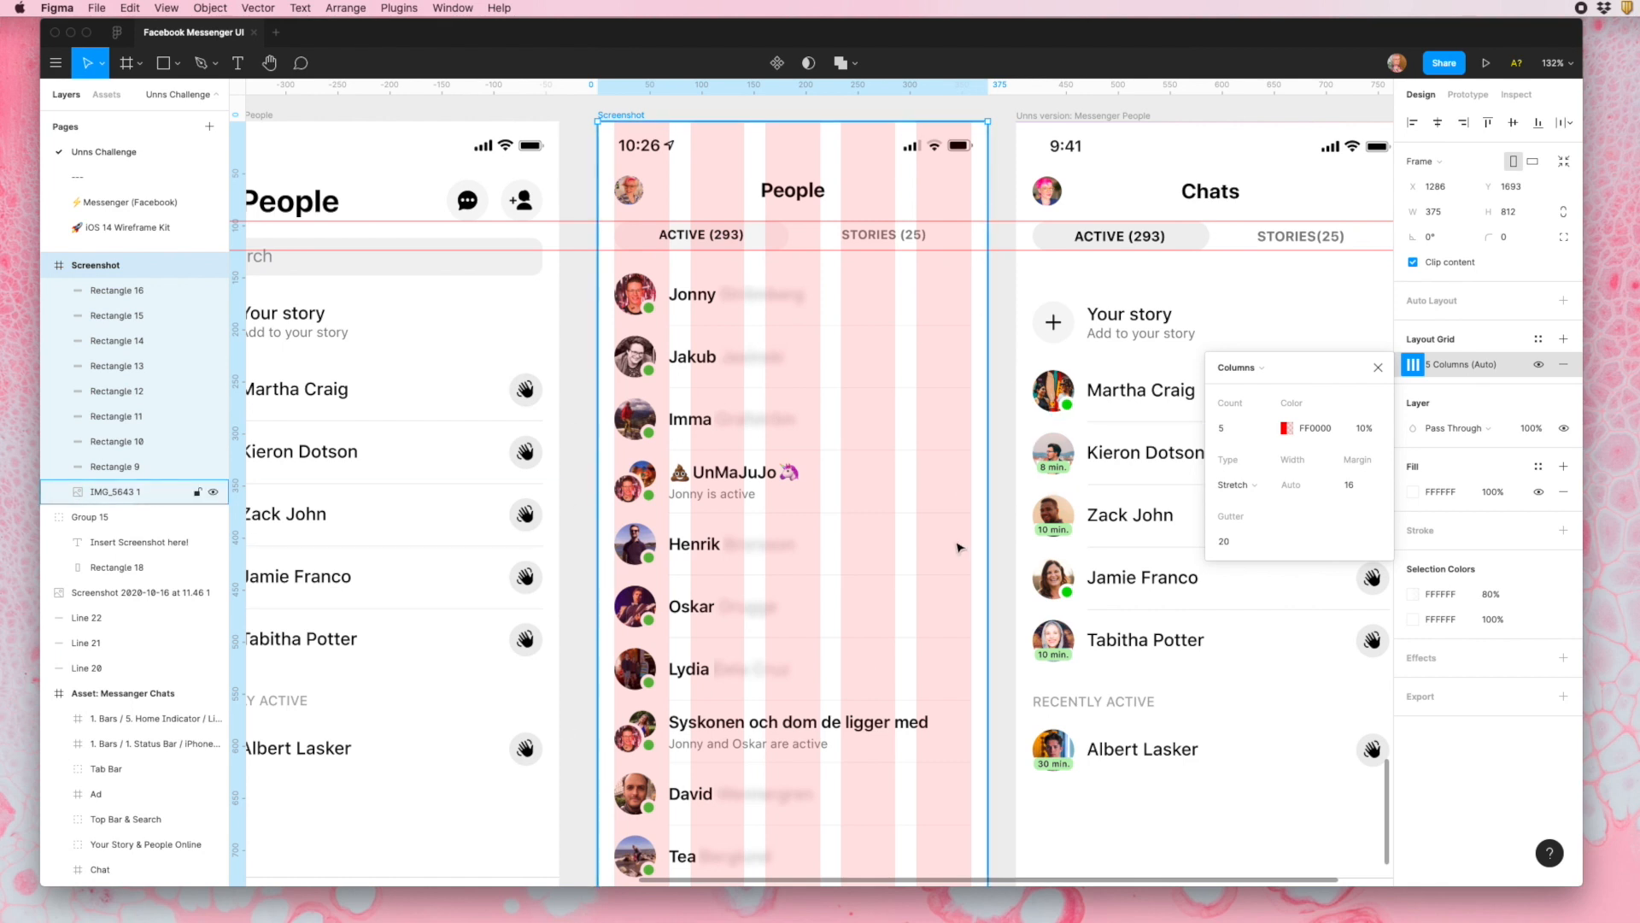
scroll(897, 444, down, 5)
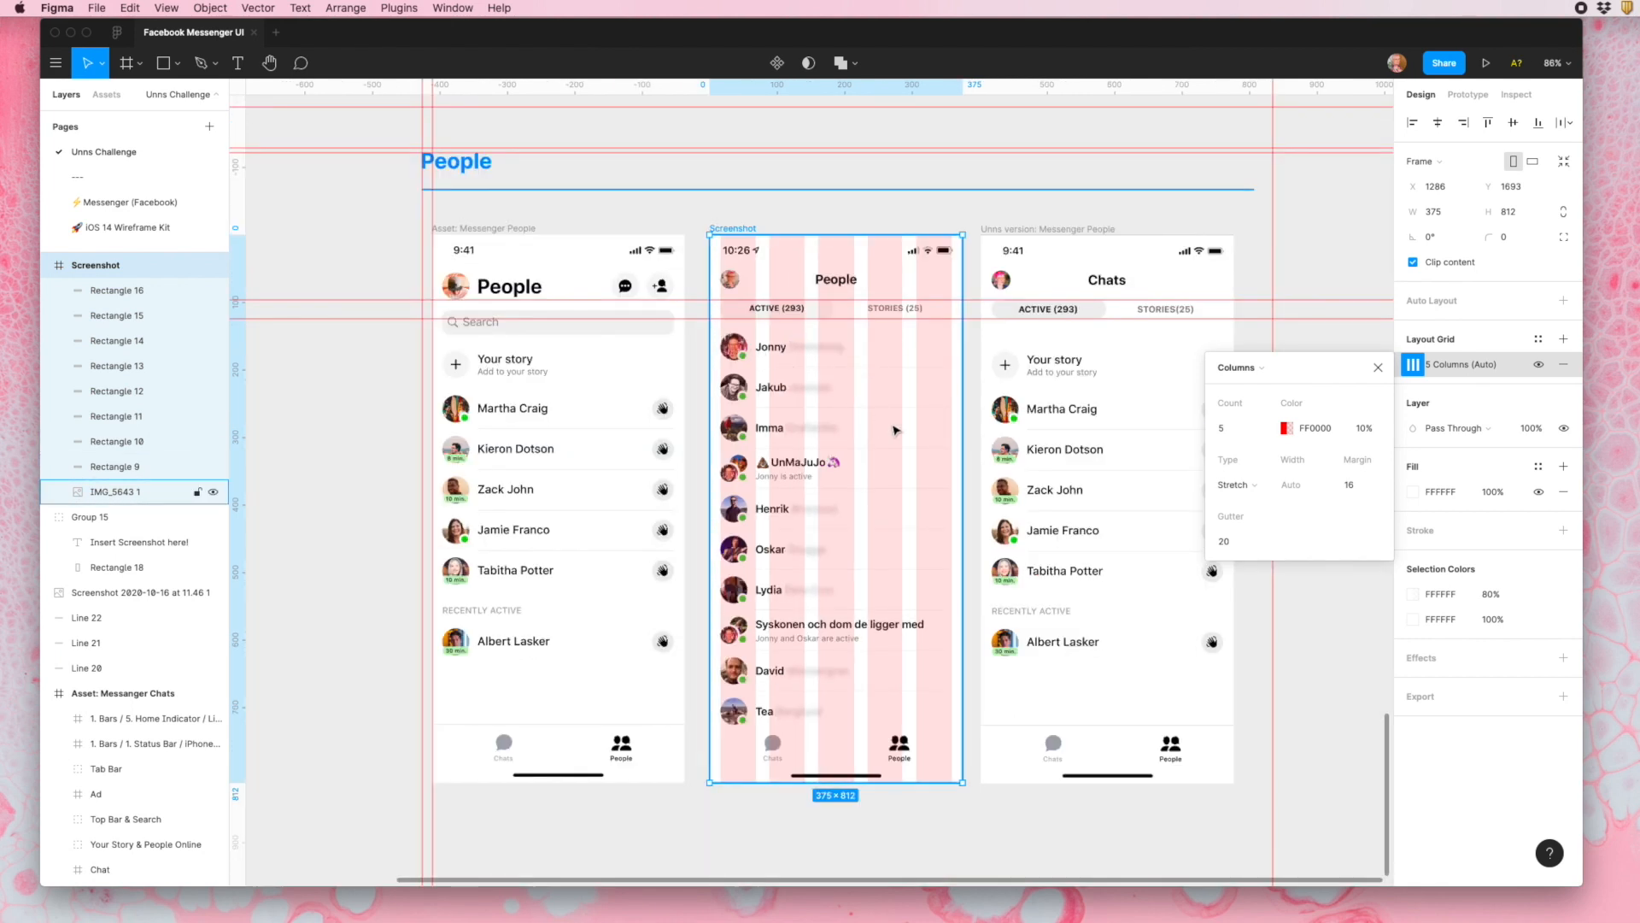
- Set the Screenshot frame's layout grid to a uniform 4 px grid and examine how the tabs and list rows line up with it
click(1241, 369)
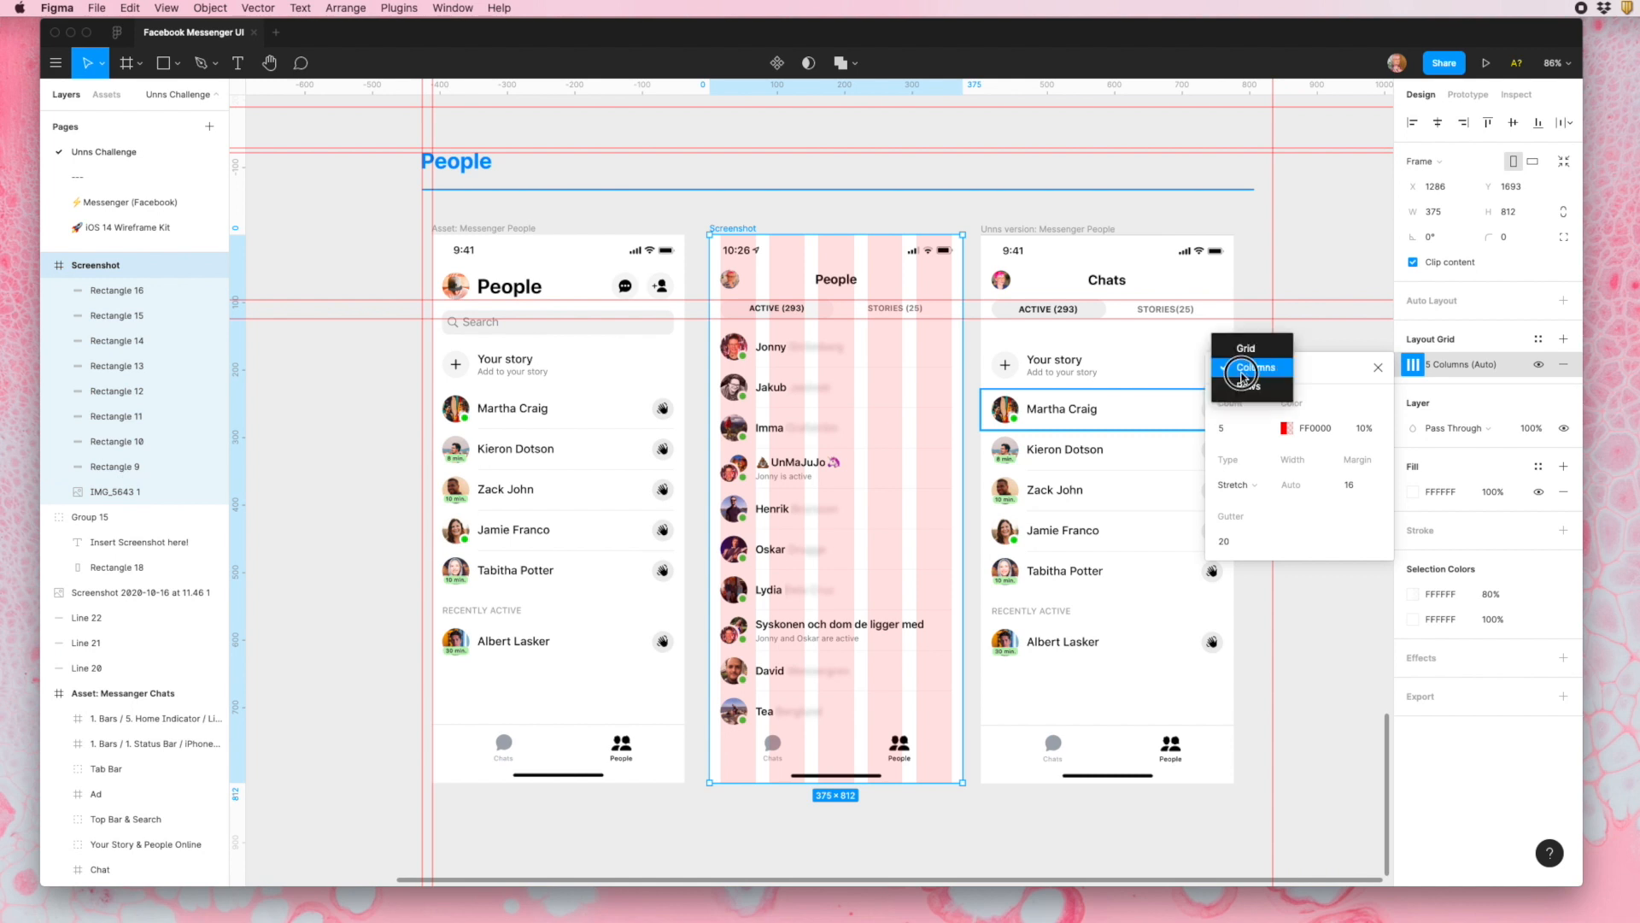
click(1248, 349)
click(1249, 422)
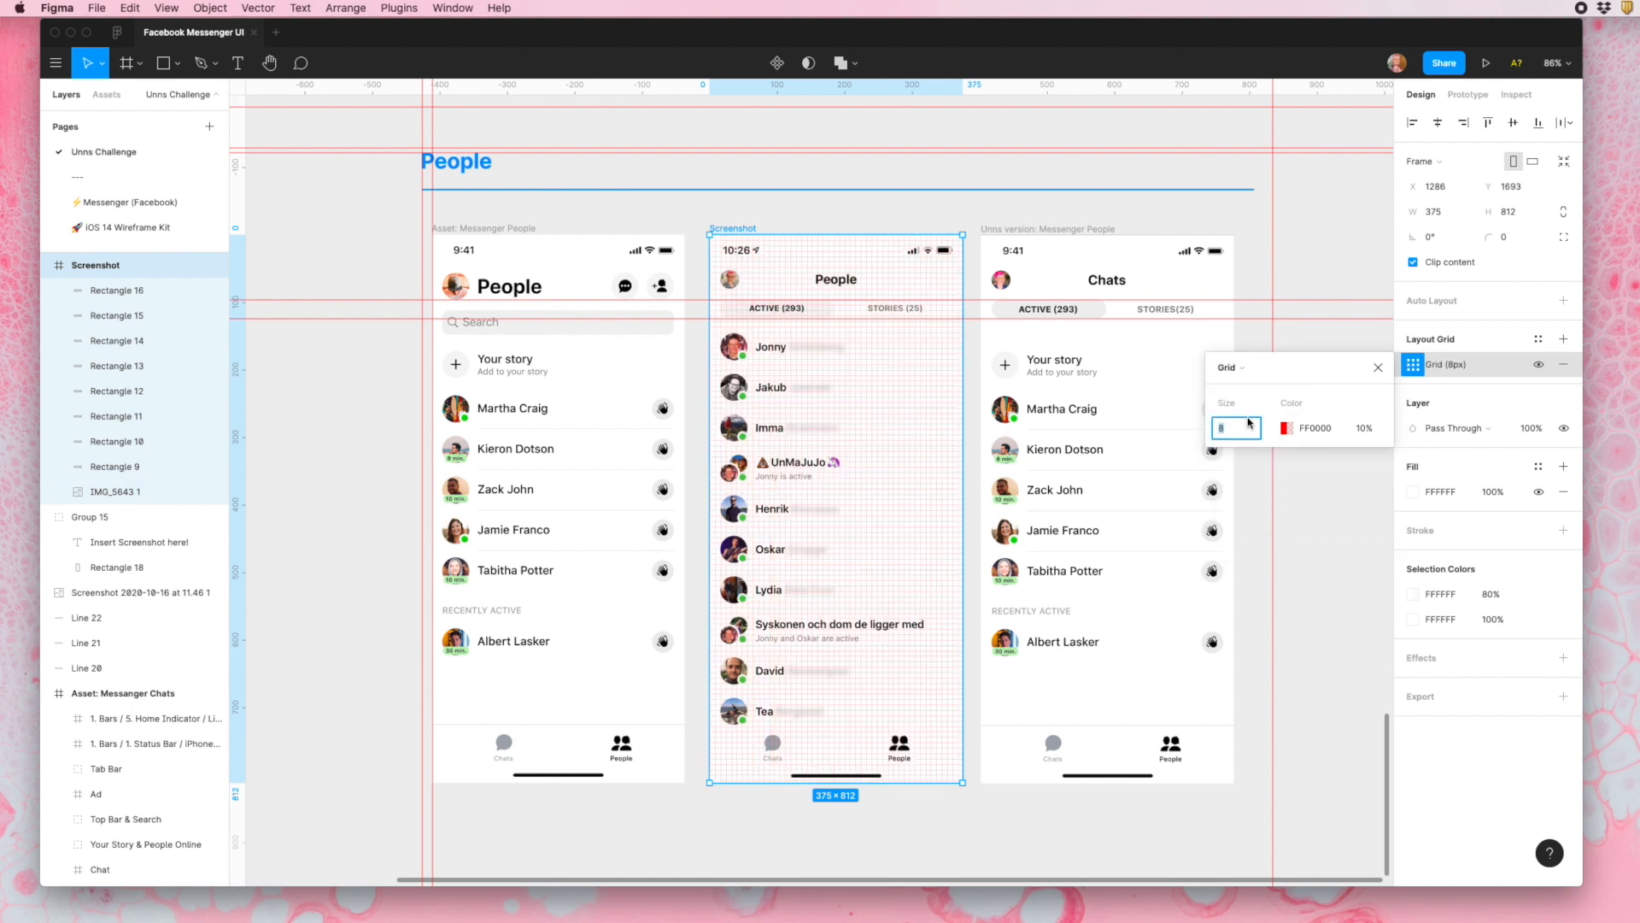
text(4)
key(Return)
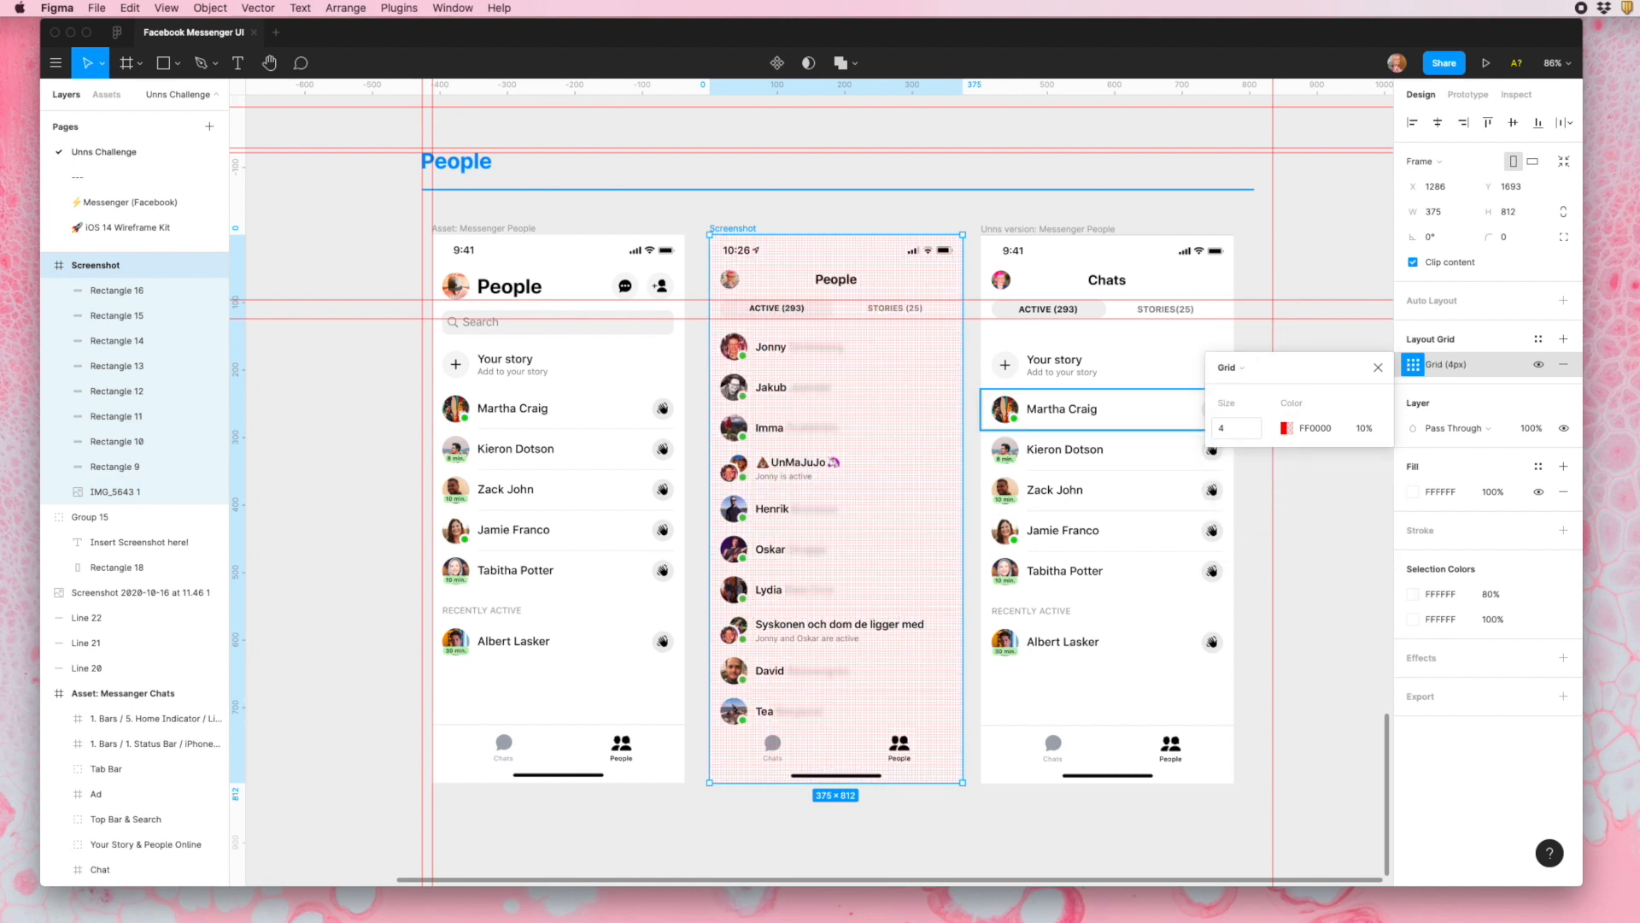
scroll(888, 358, up, 10)
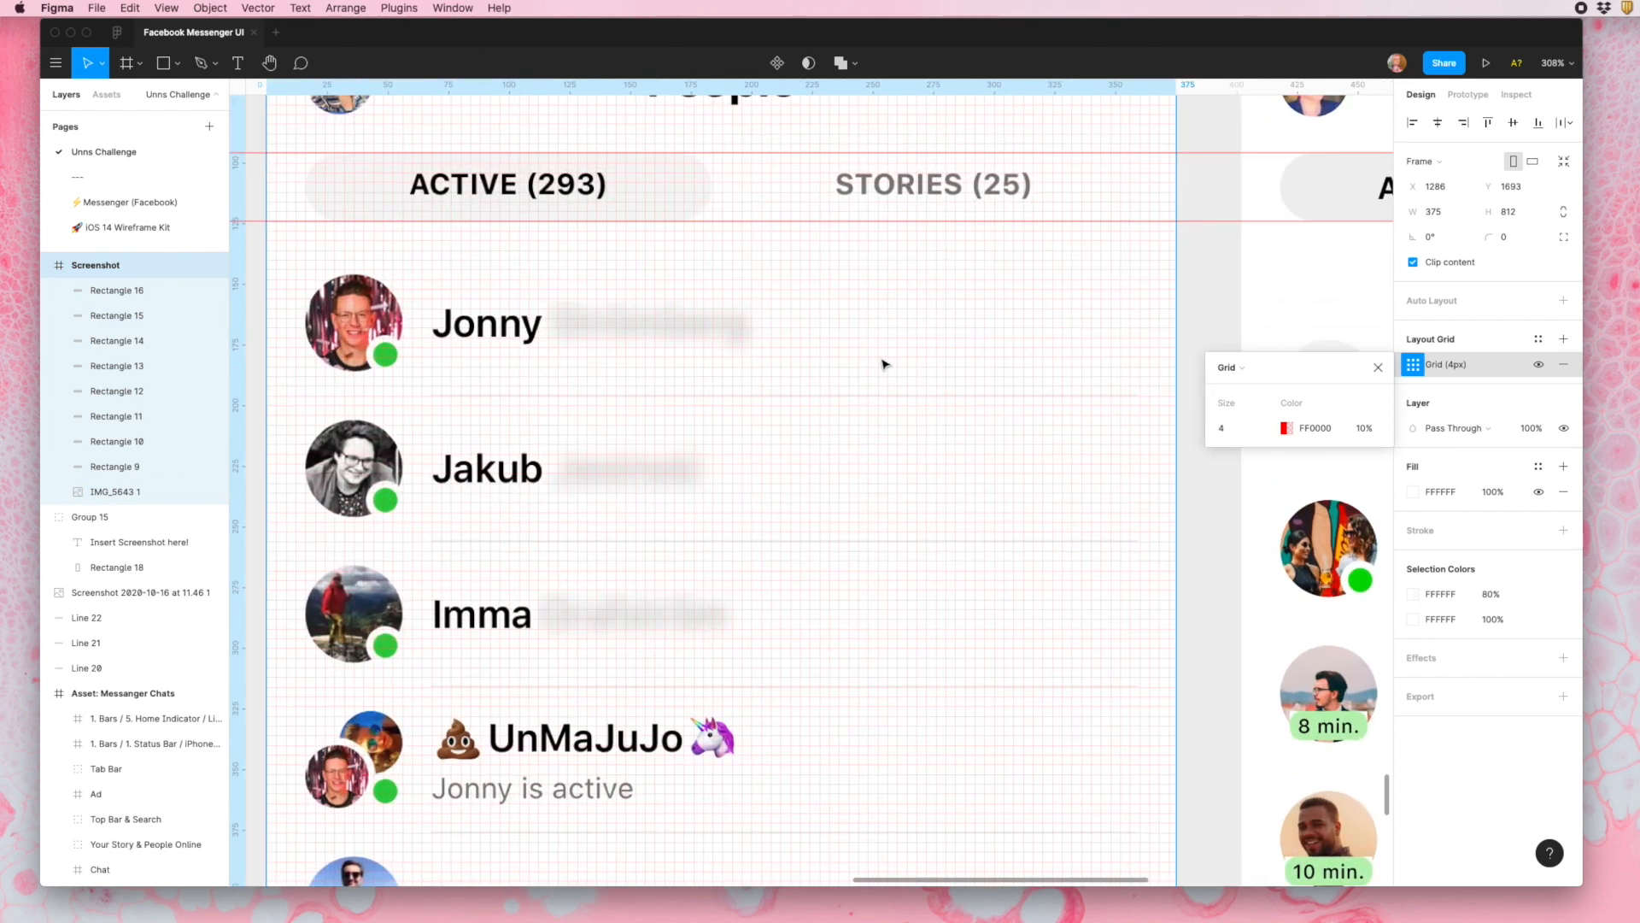
scroll(372, 250, up, 5)
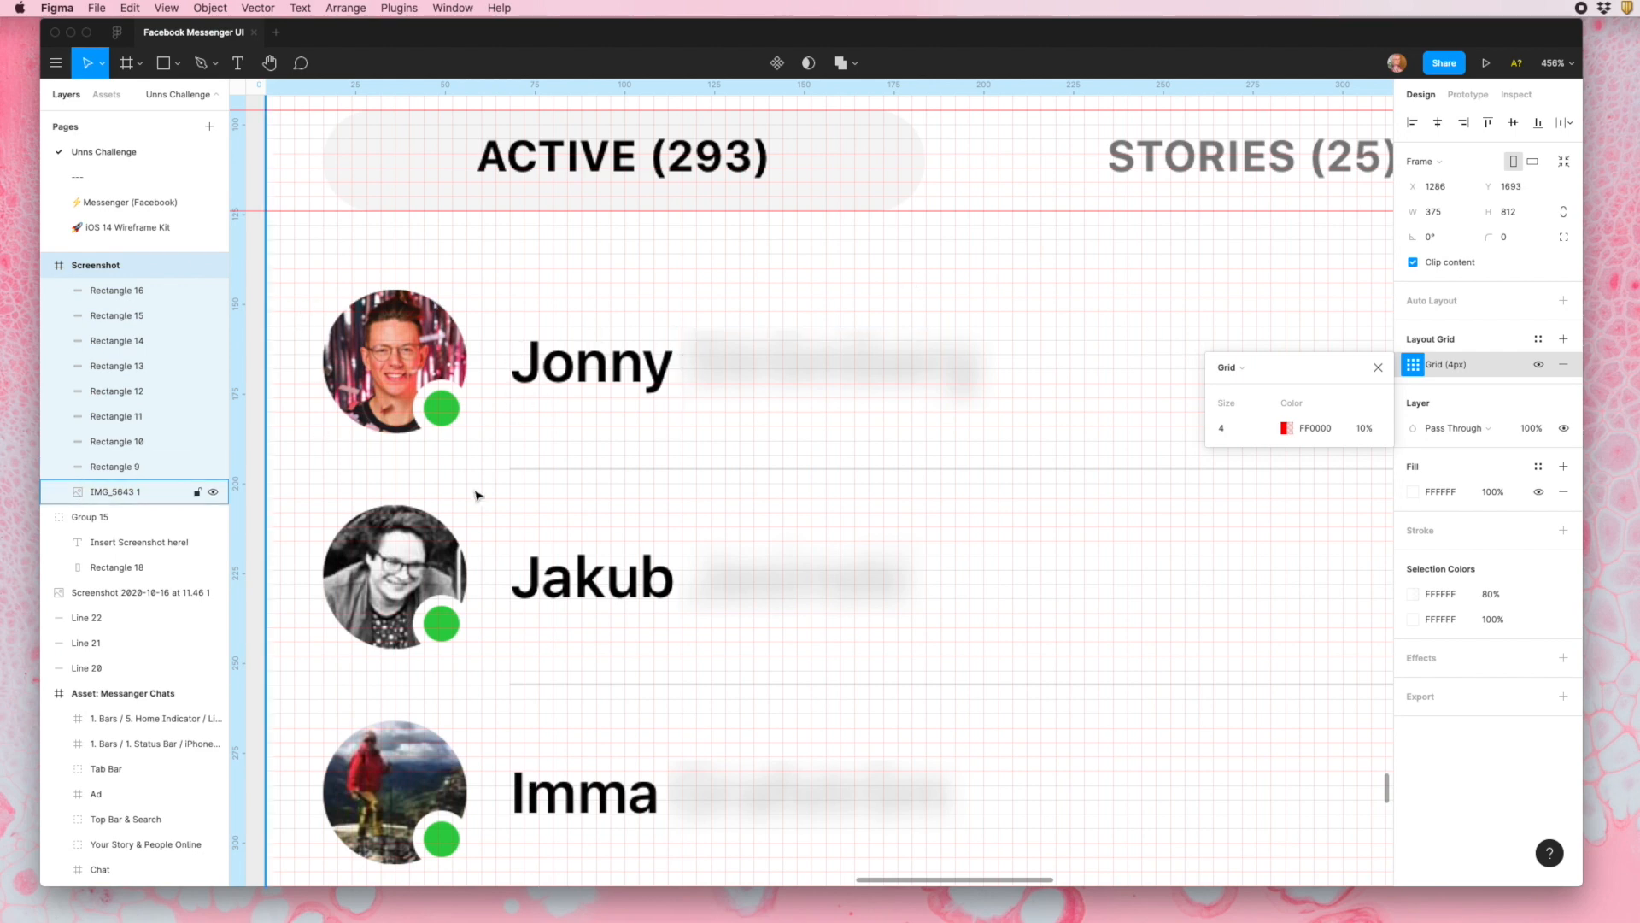
scroll(477, 495, down, 5)
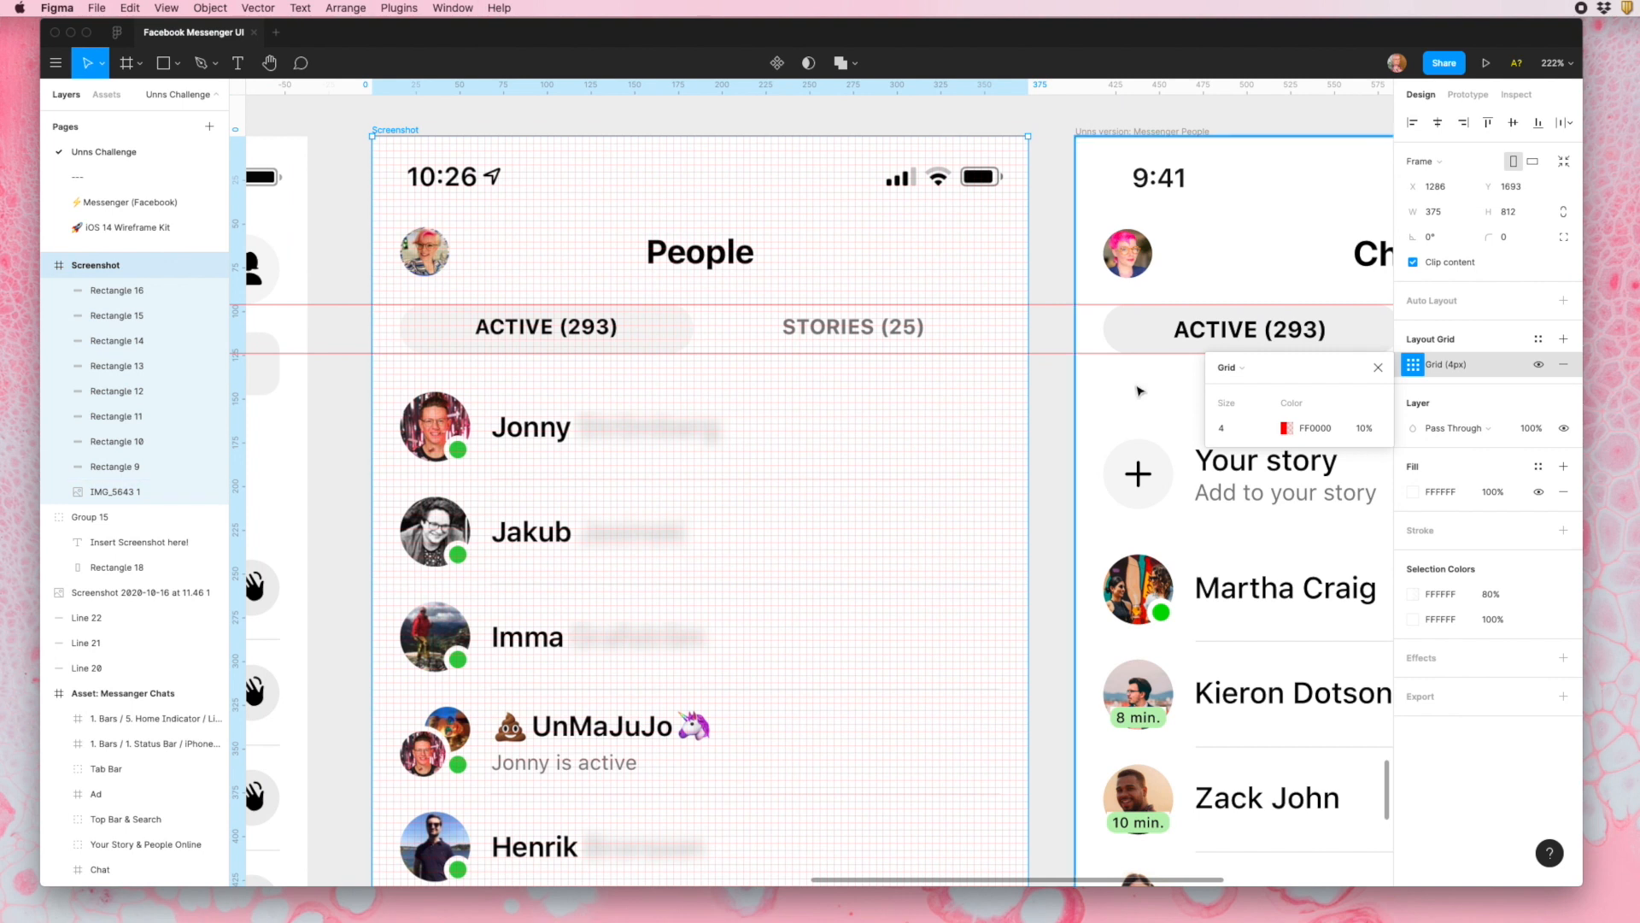
key(Escape)
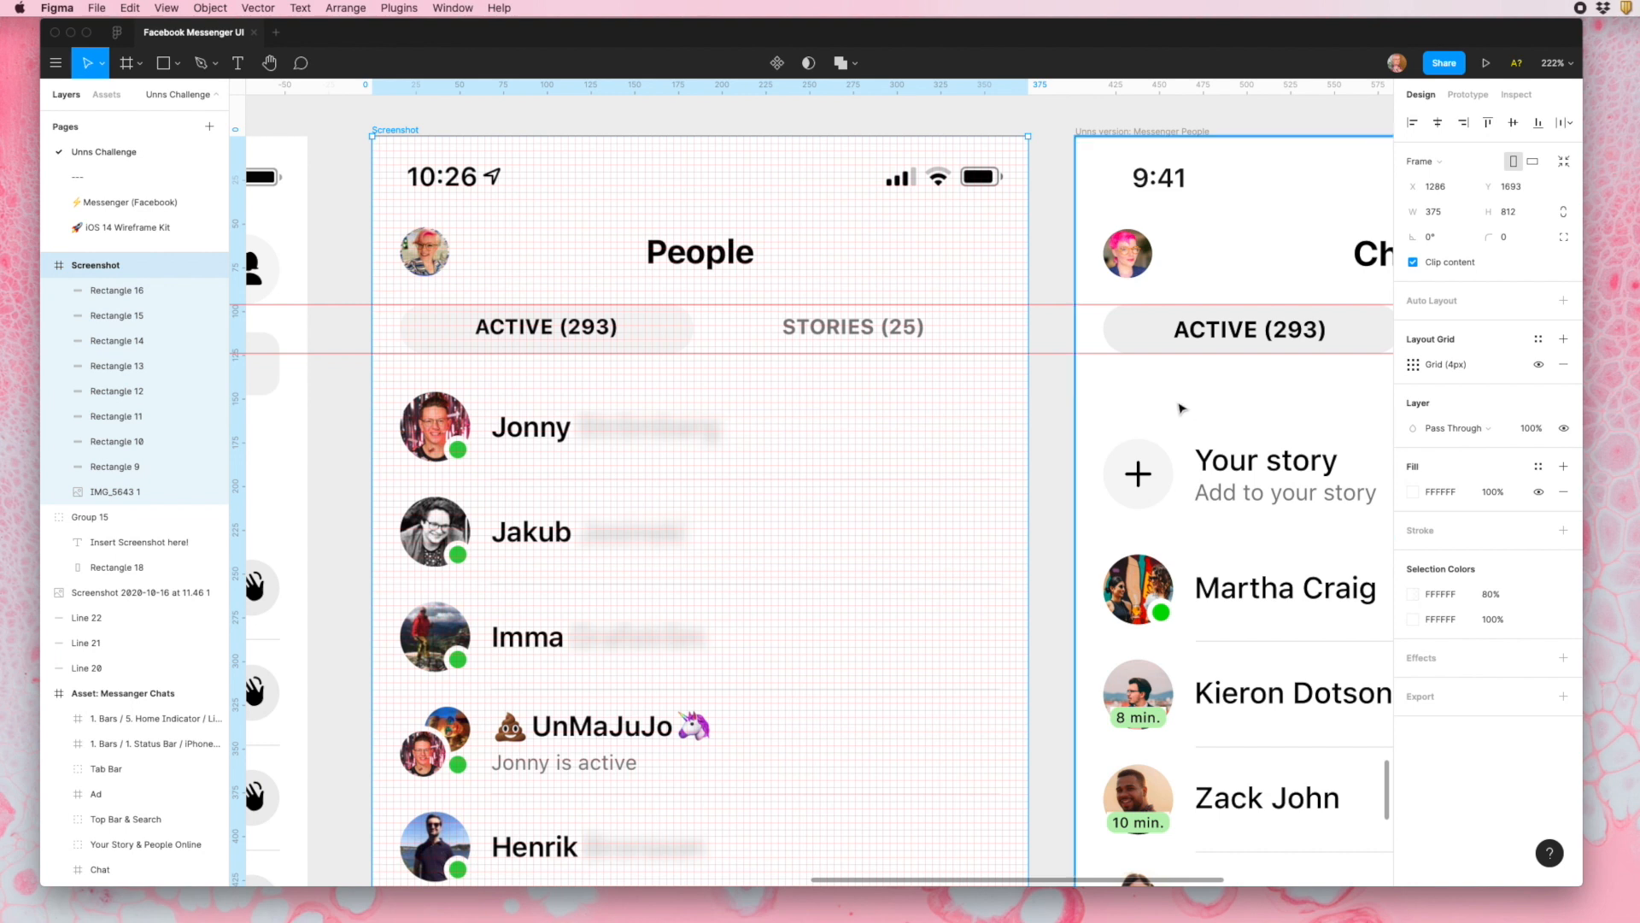
- Add a 4 px layout grid to the "Unns version: Messenger People" frame
scroll(1163, 389, right, 5)
scroll(1160, 386, down, 2)
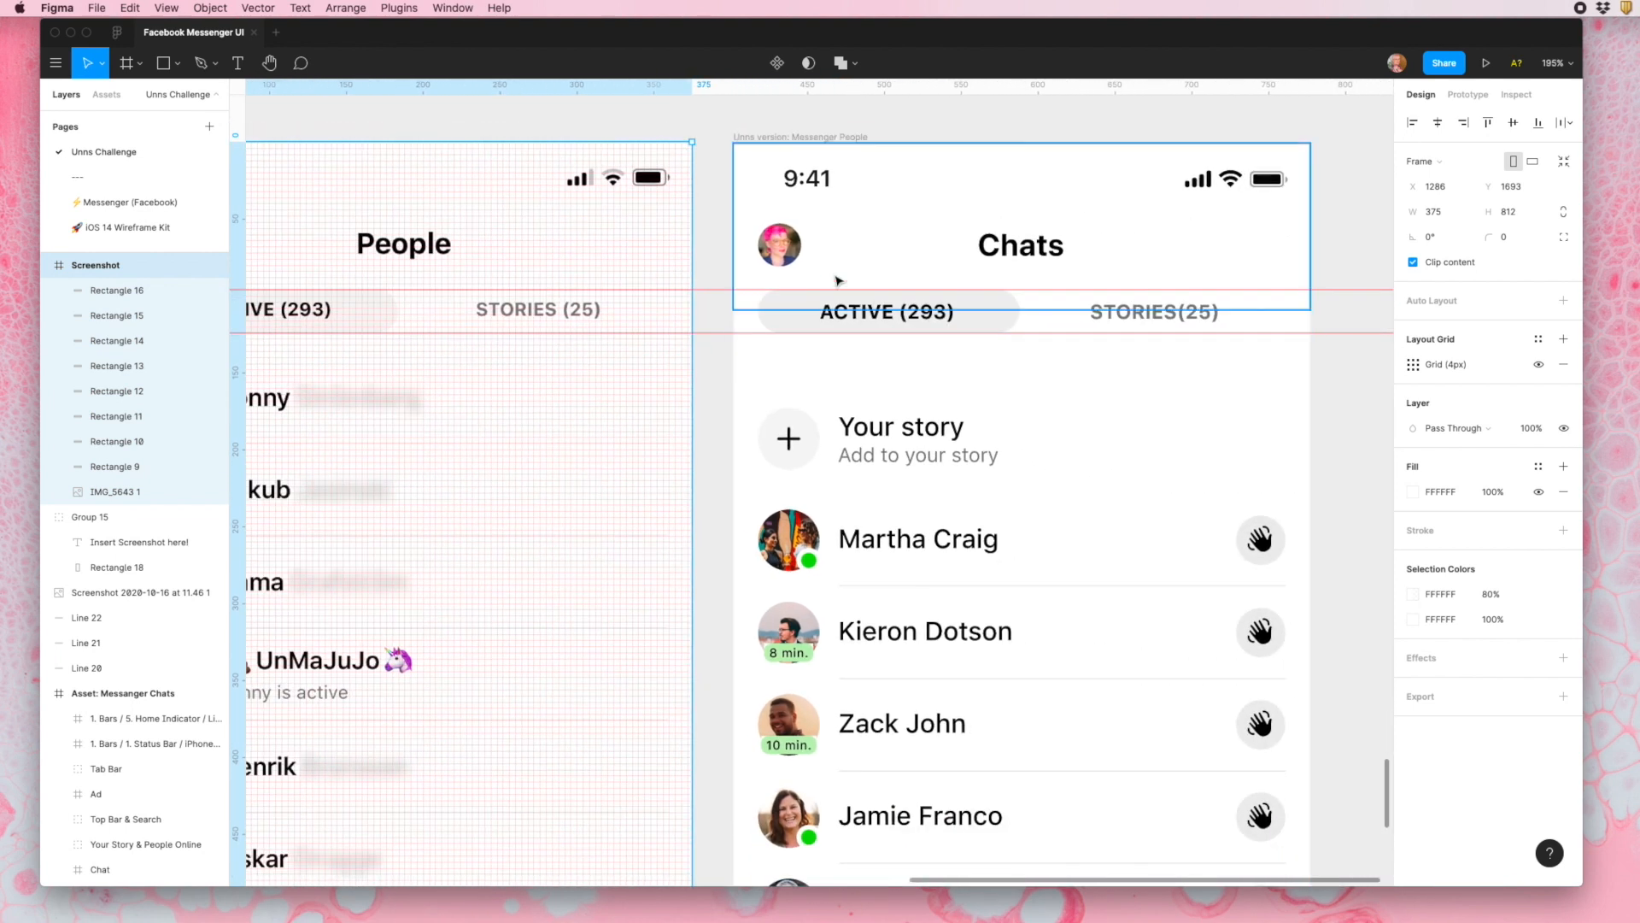
click(825, 139)
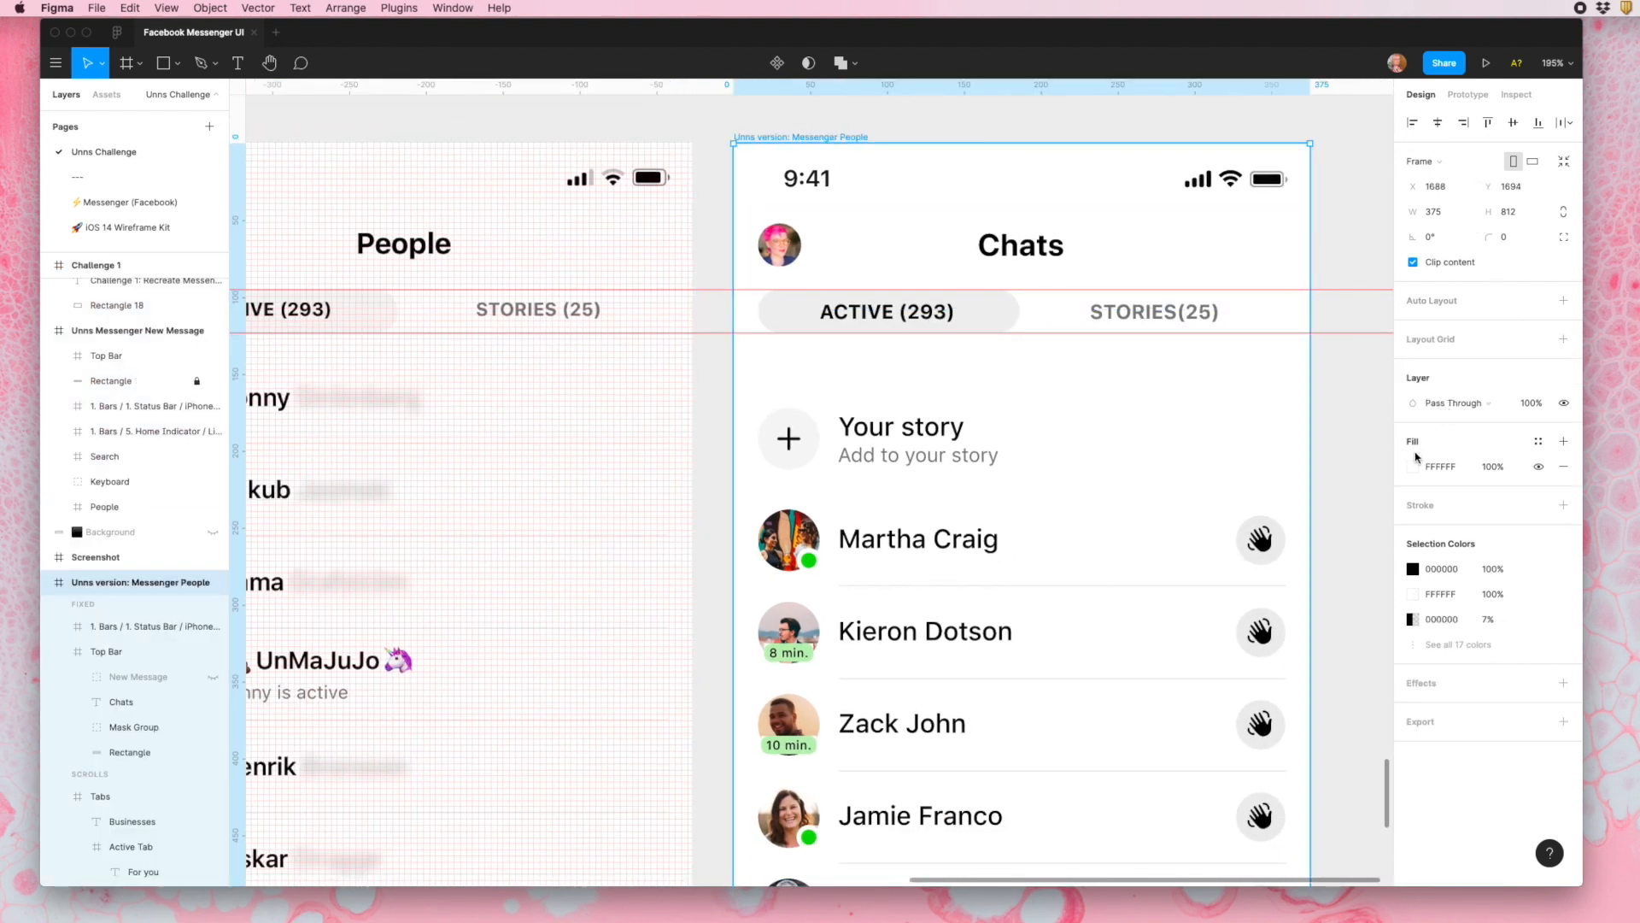
click(1564, 339)
click(1413, 365)
text(4)
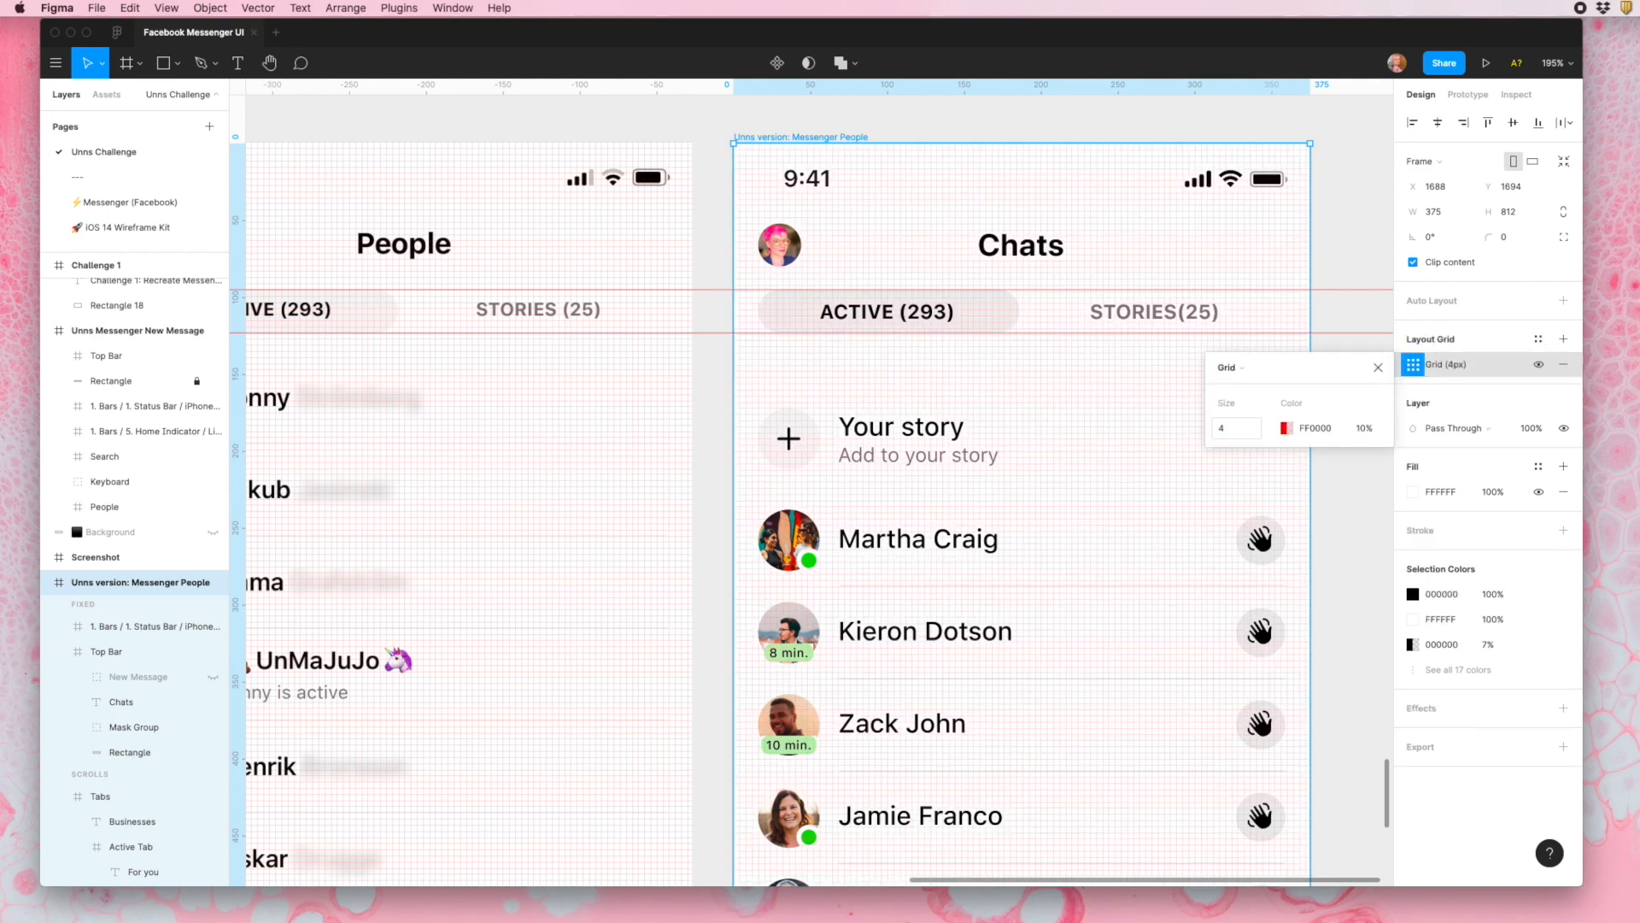
click(1338, 272)
- Select the three People frames and align their top edges
scroll(693, 288, up, 8)
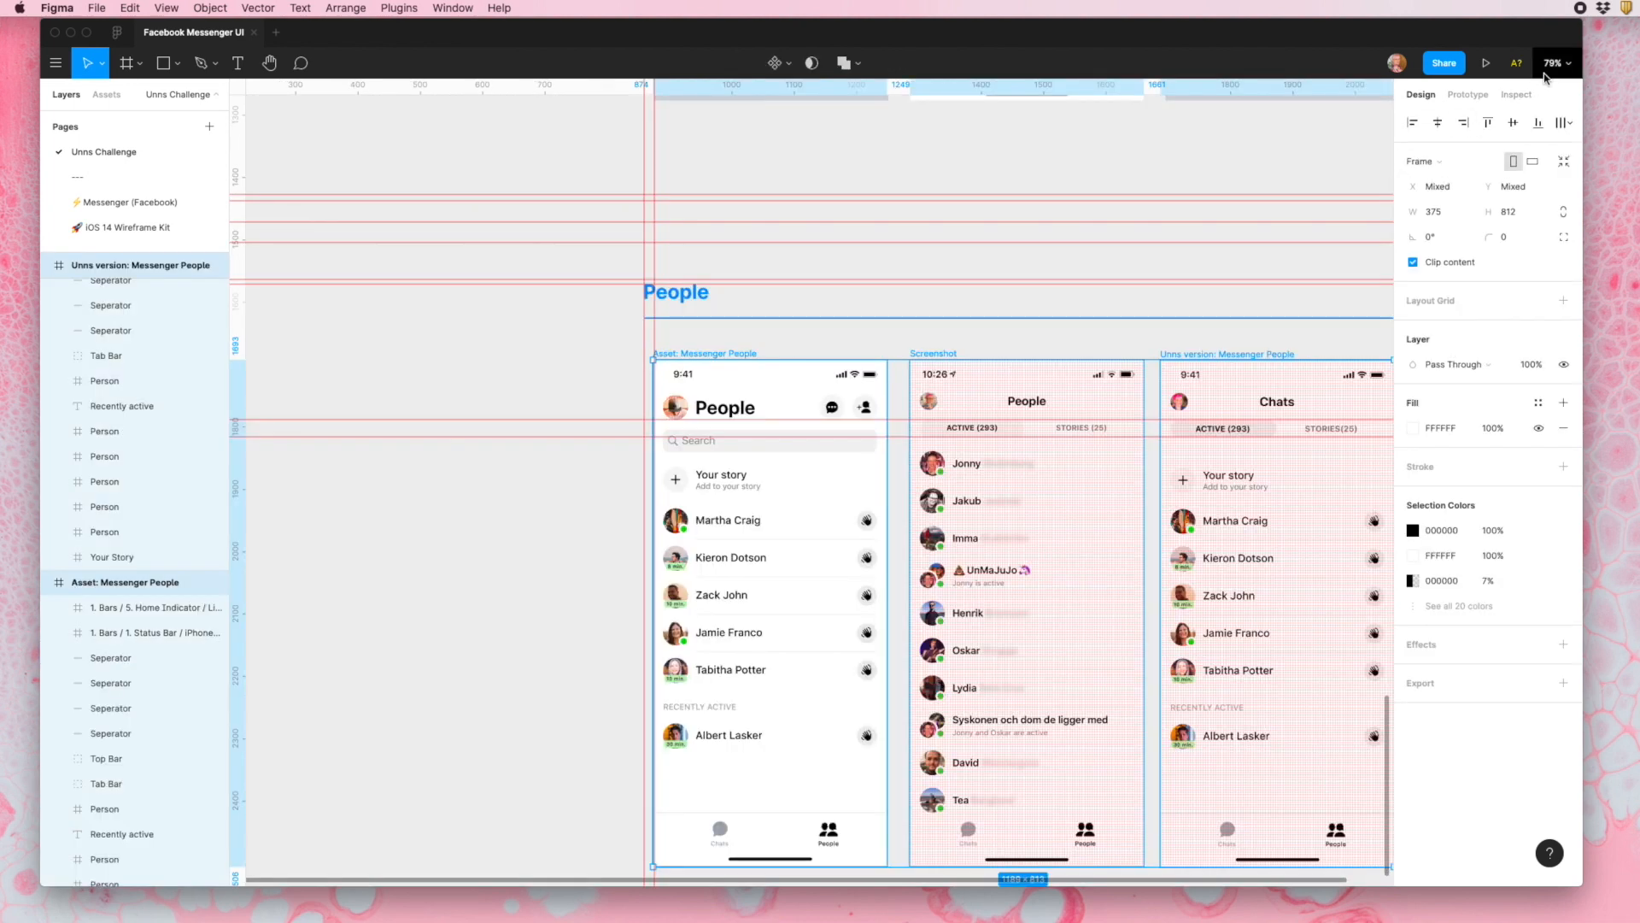
click(1488, 123)
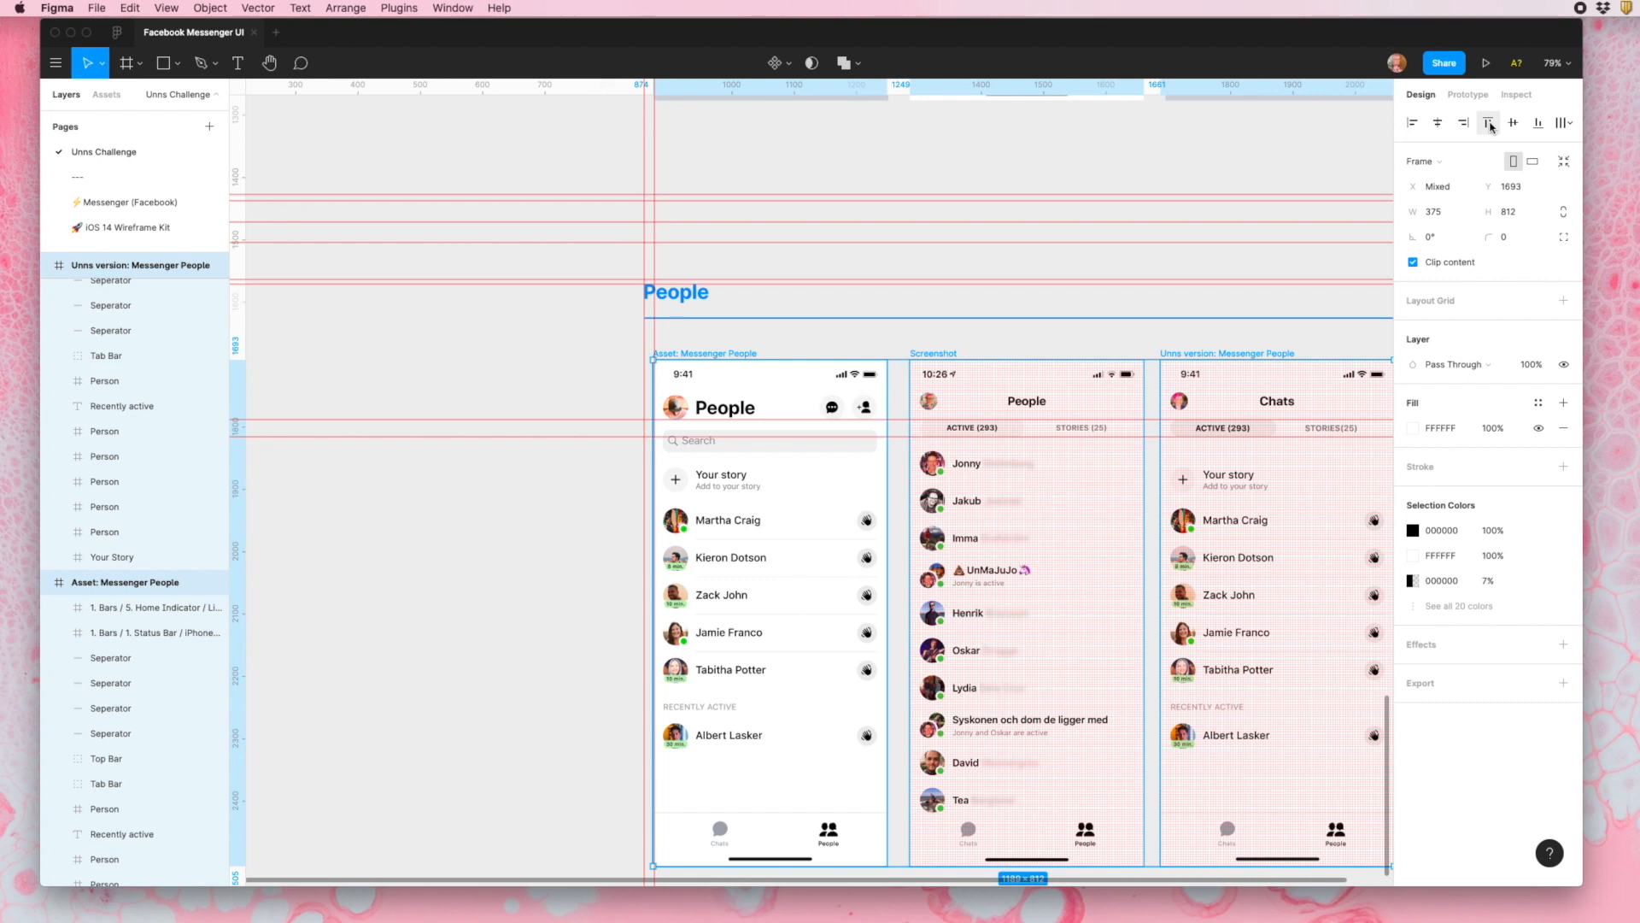
scroll(1143, 608, up, 2)
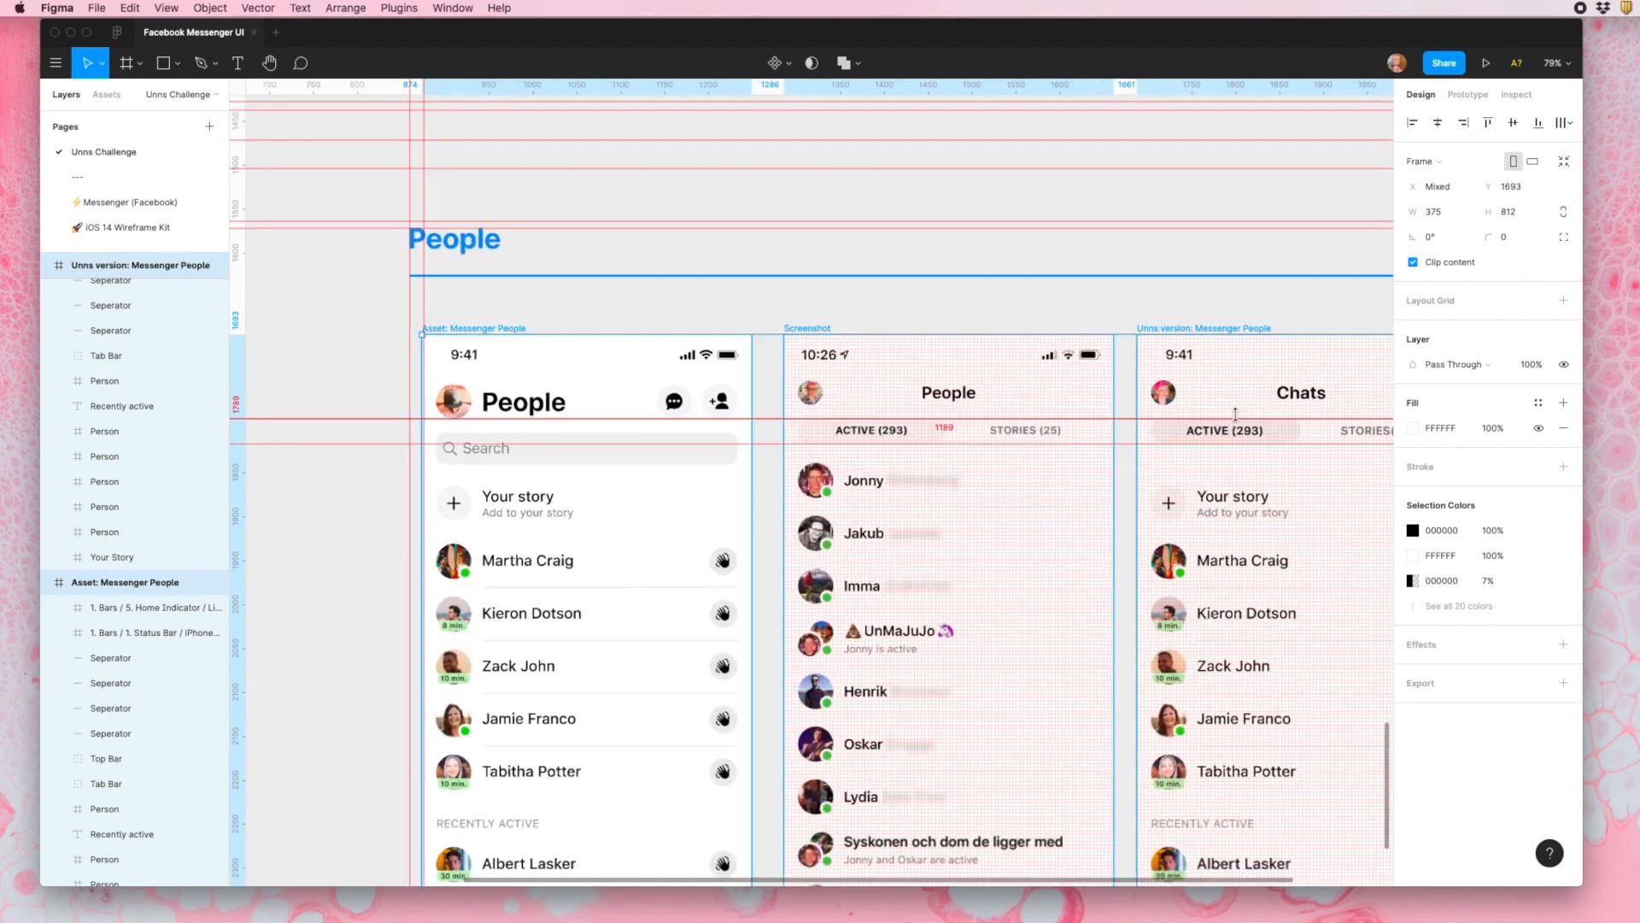
- Move the Tabs row in the "Unns version: Messenger People" frame down 1 px to Y 88
scroll(1141, 556, up, 10)
scroll(1139, 514, up, 3)
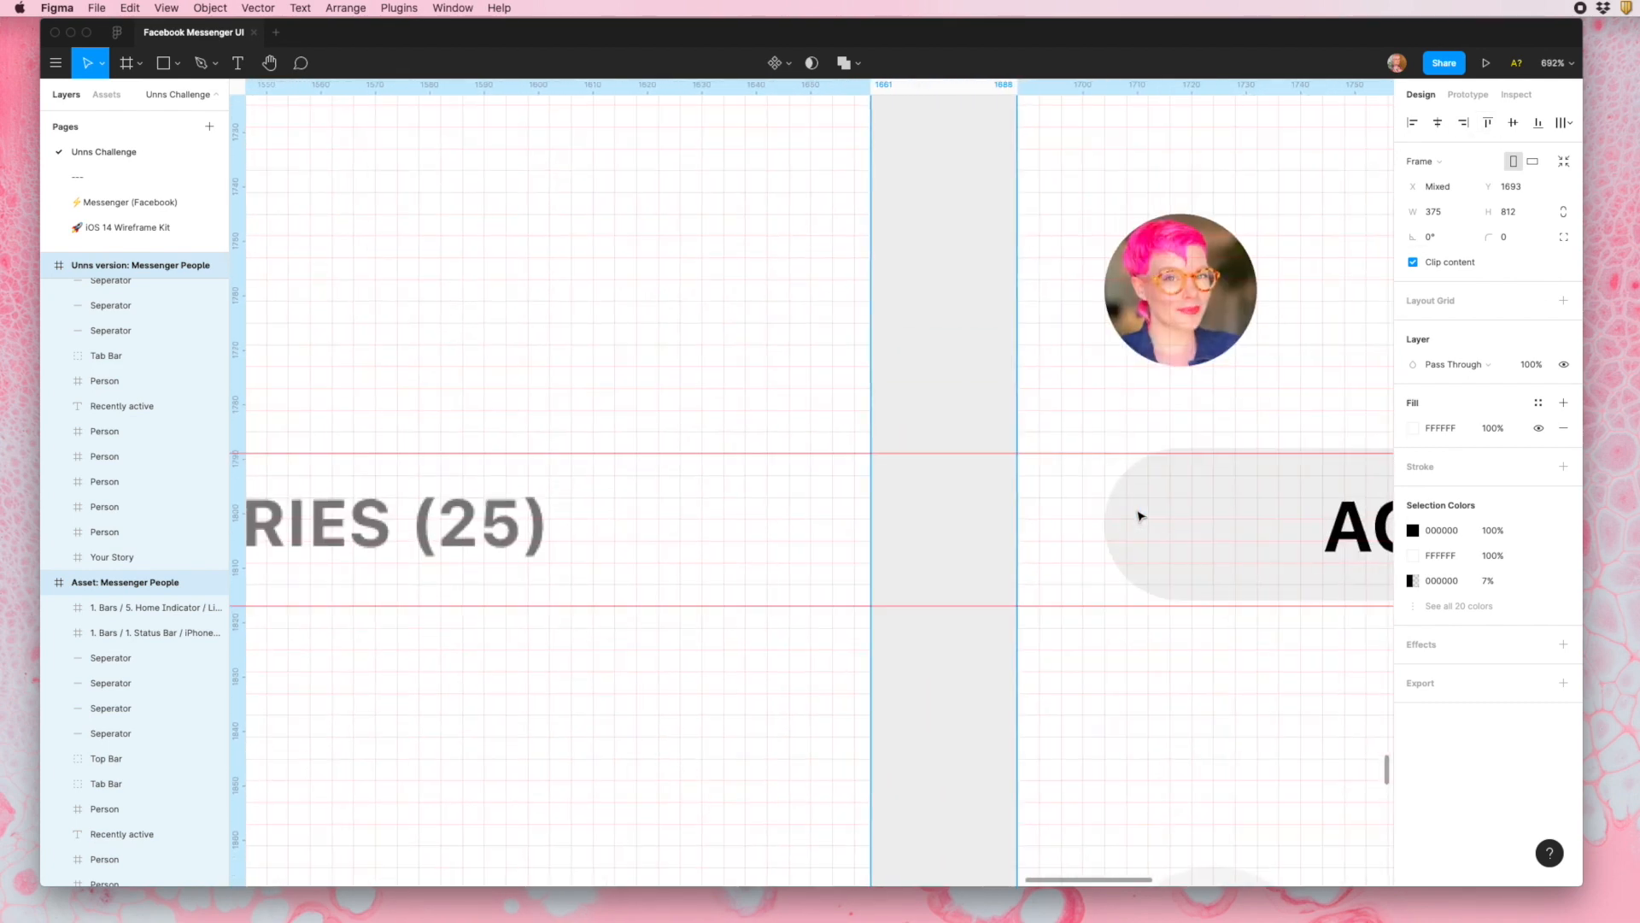
click(1200, 552)
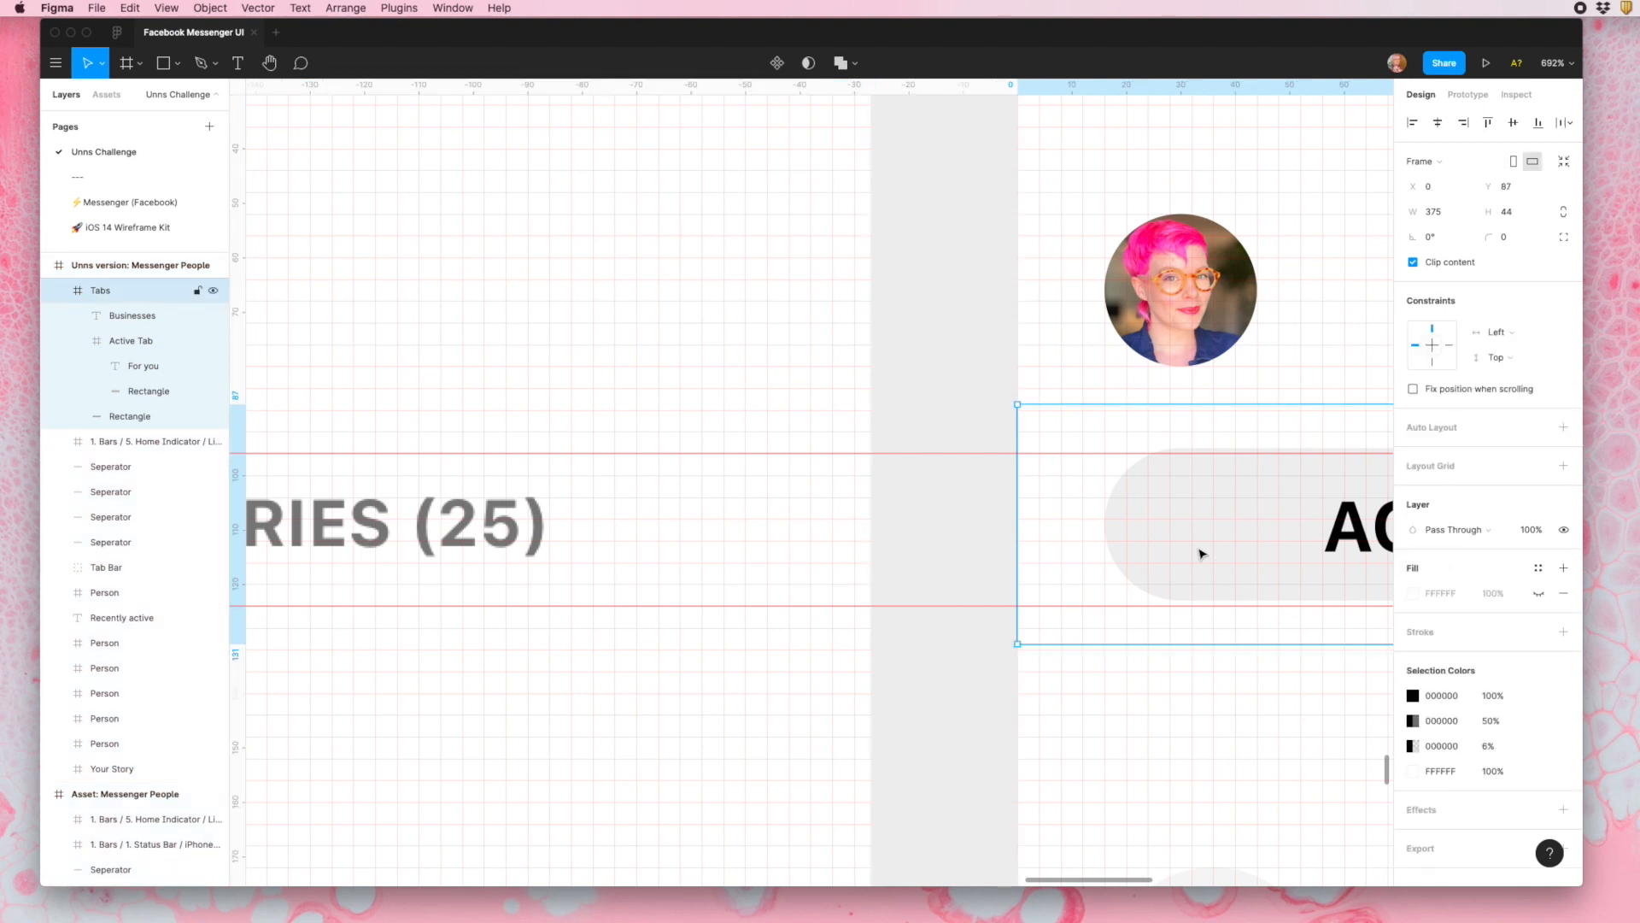
key(Down)
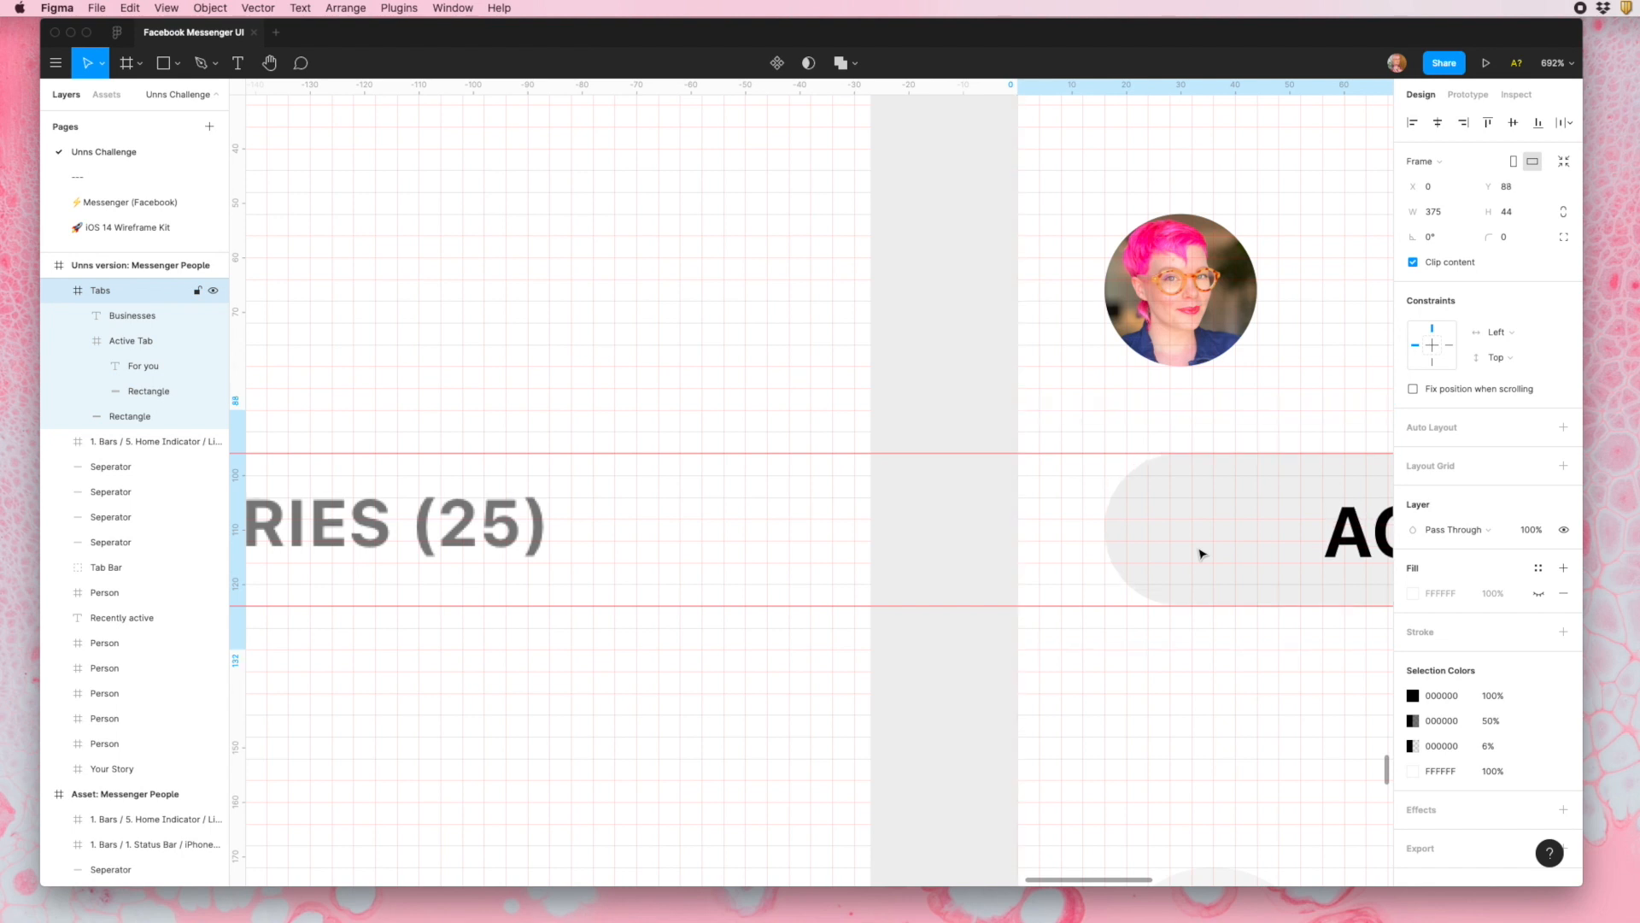
- Select the three People frames together and check the ACTIVE tab pill against the guides and the 4 px grid
scroll(1200, 554, down, 6)
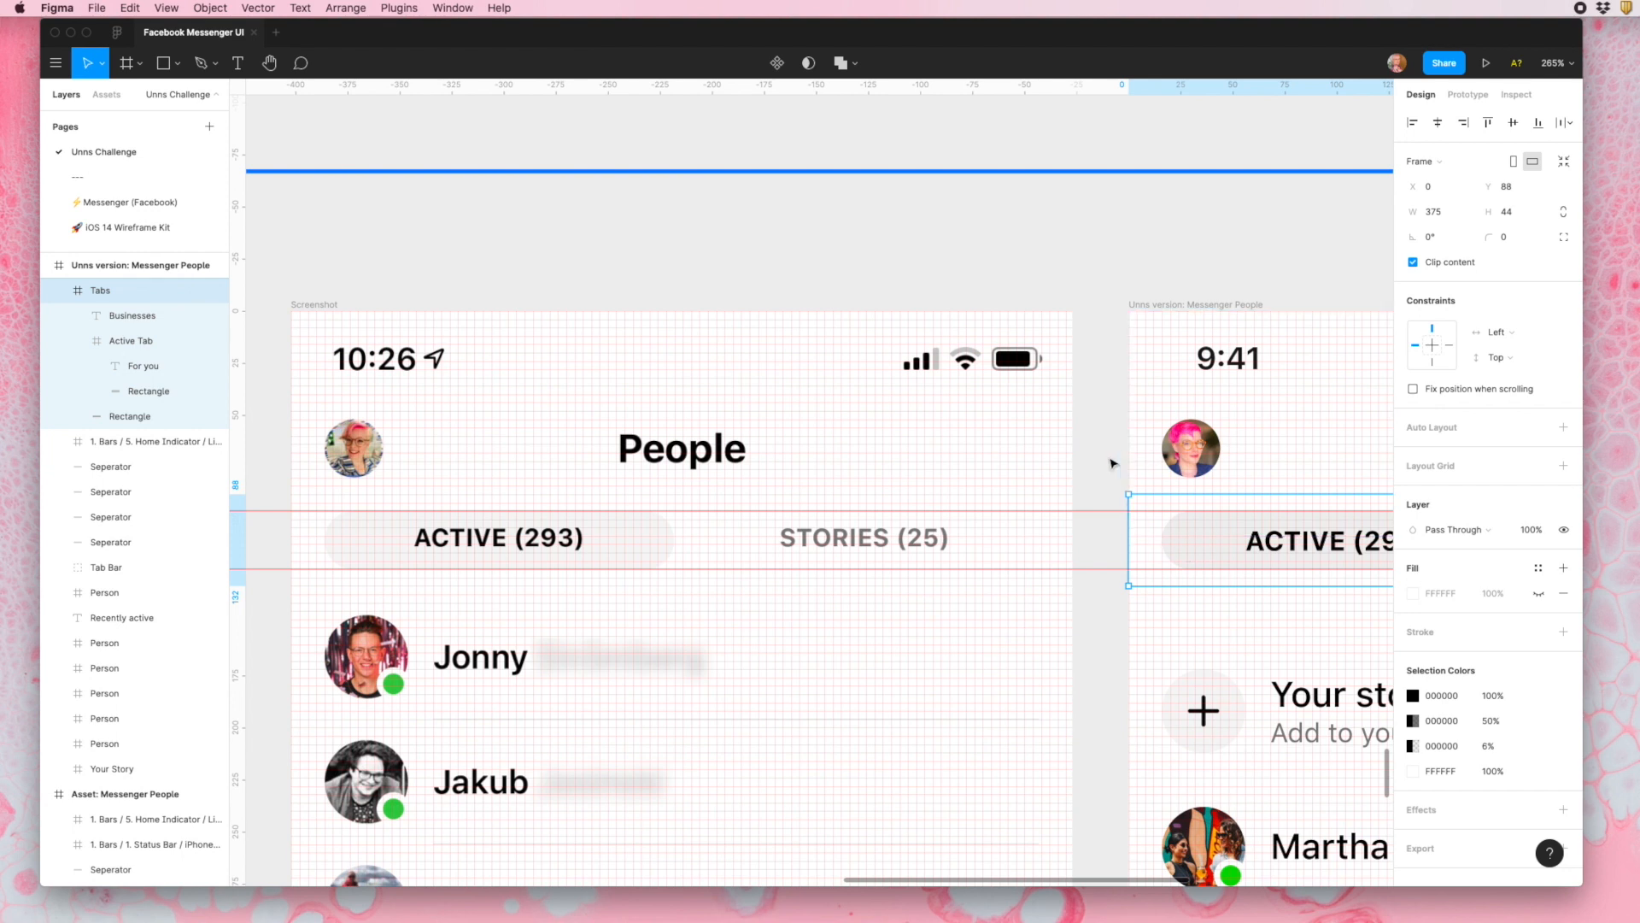
scroll(1111, 464, down, 2)
click(1177, 338)
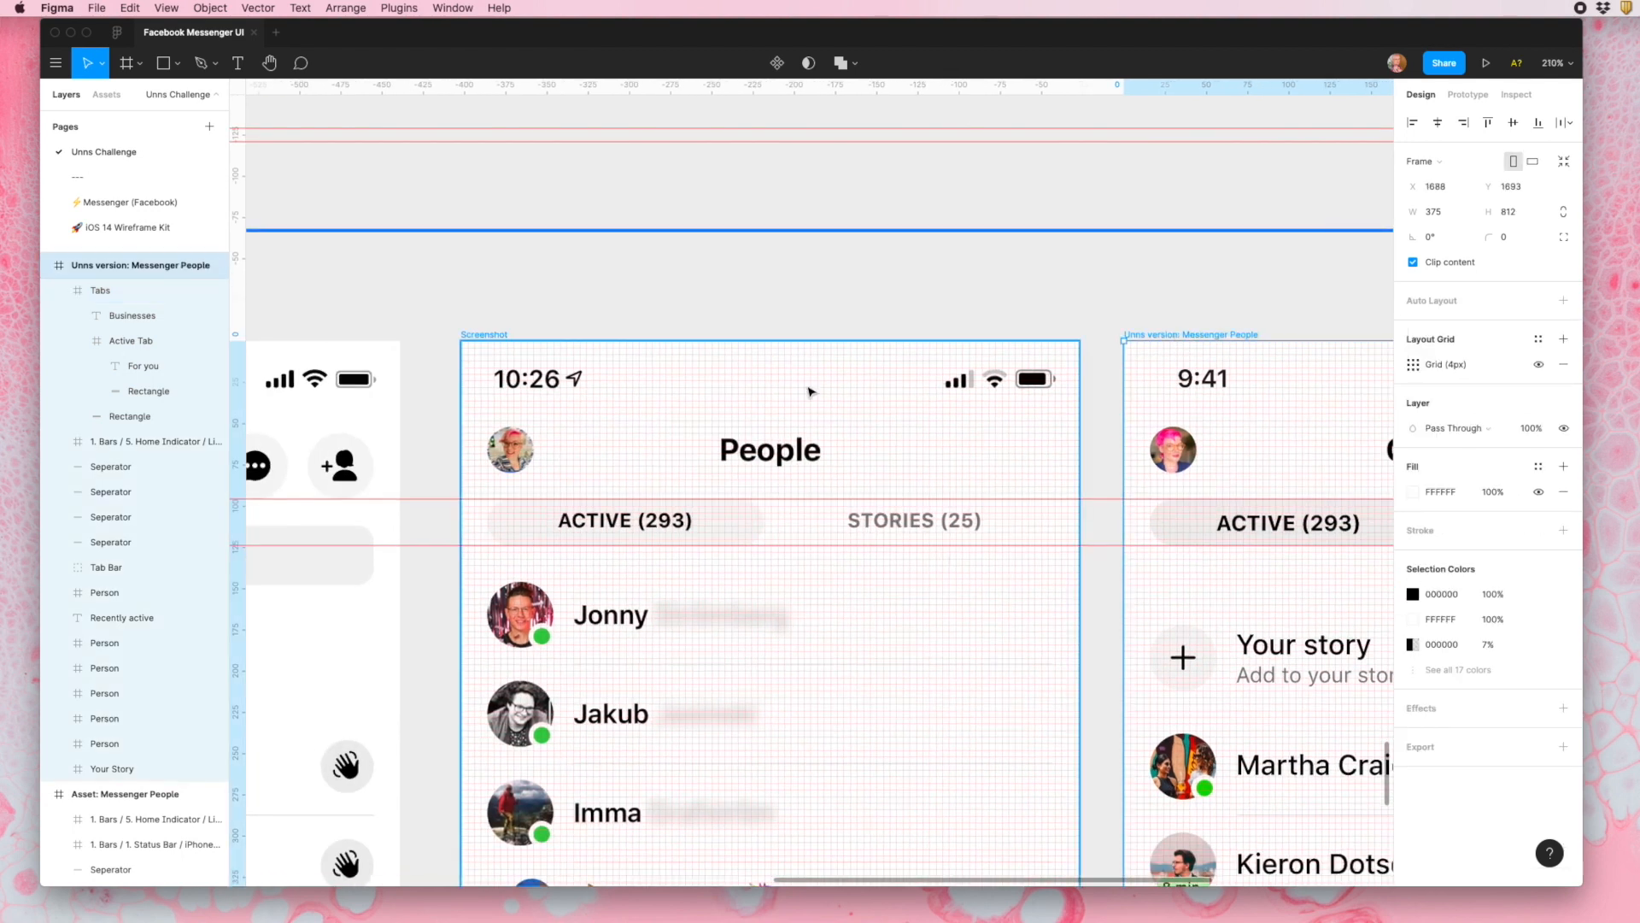
shift+click(476, 331)
scroll(476, 332, down, 5)
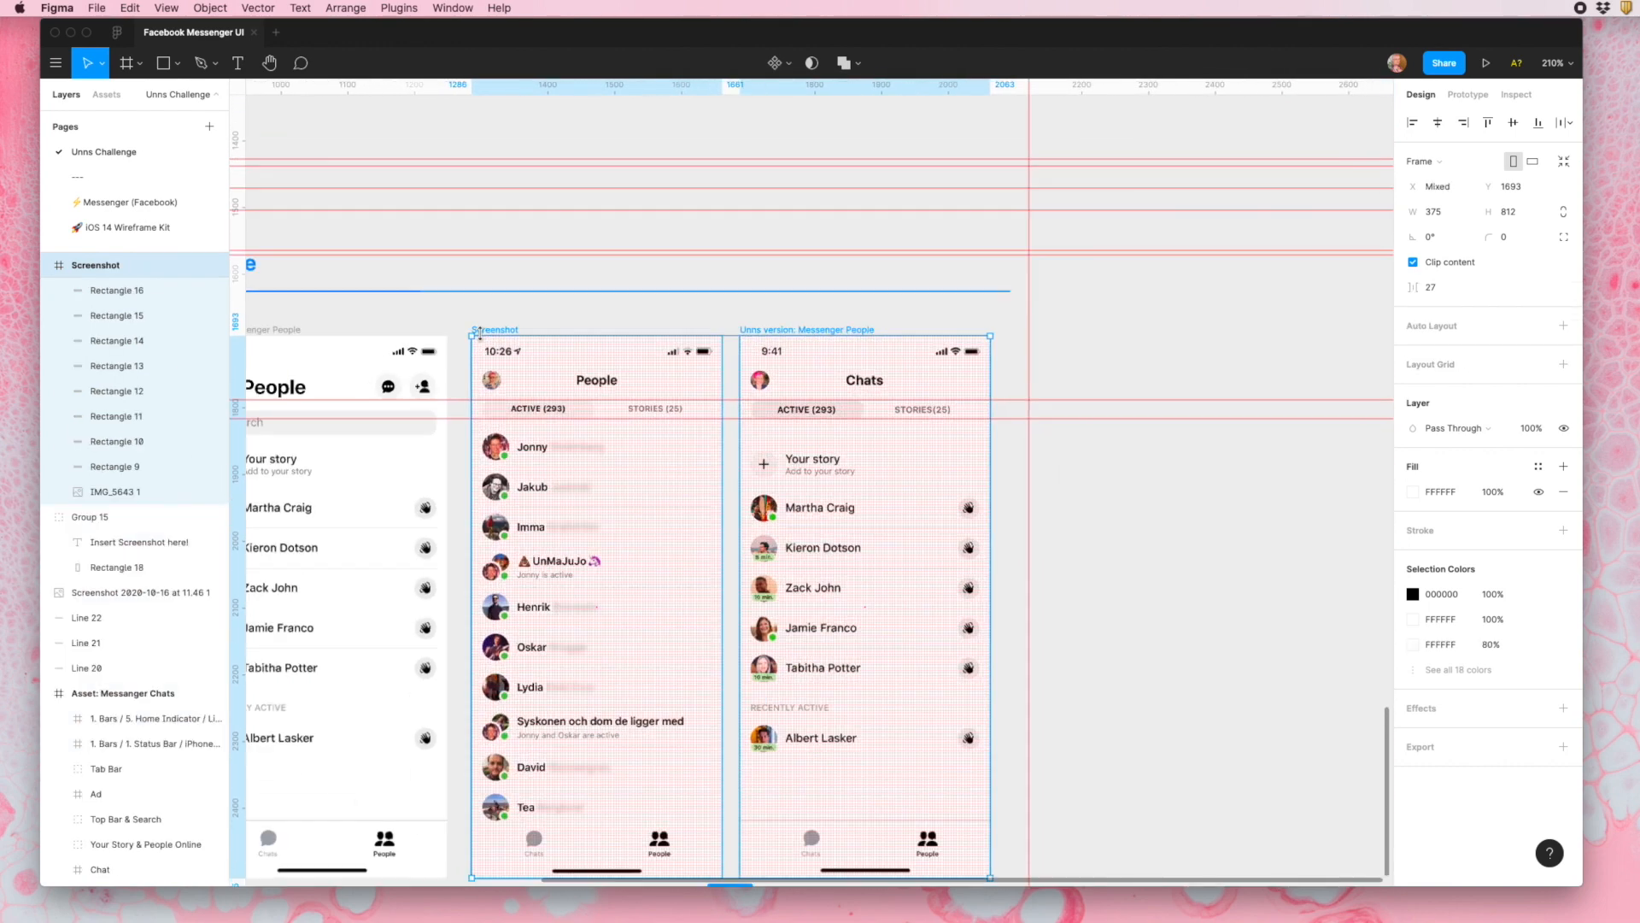
shift+click(298, 333)
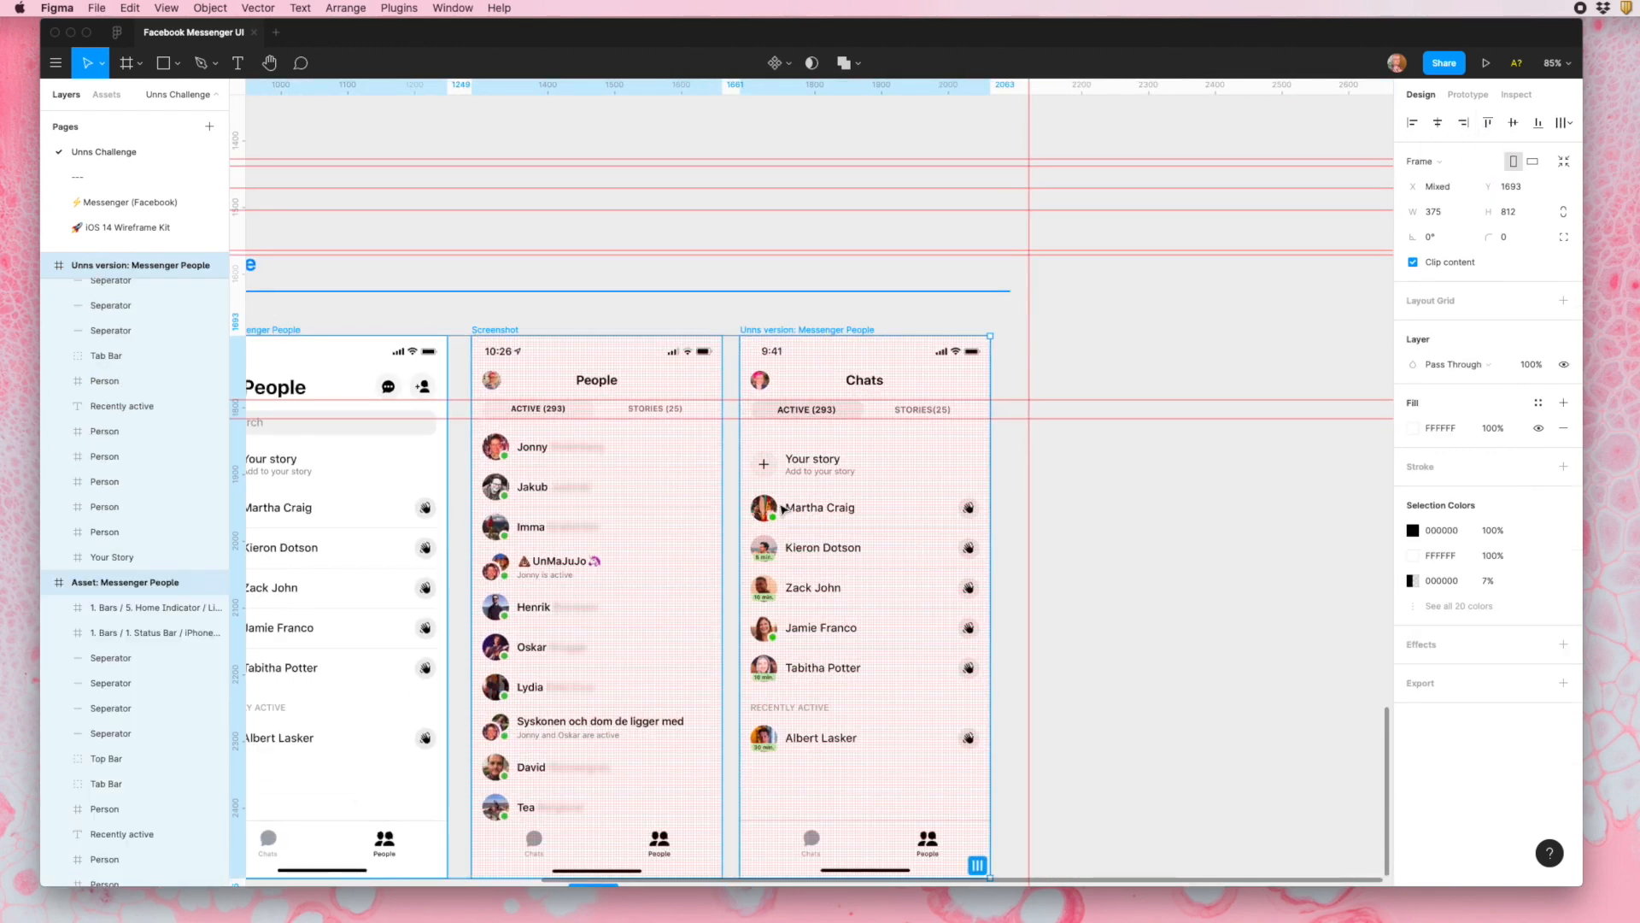
scroll(784, 510, up, 10)
scroll(784, 510, up, 8)
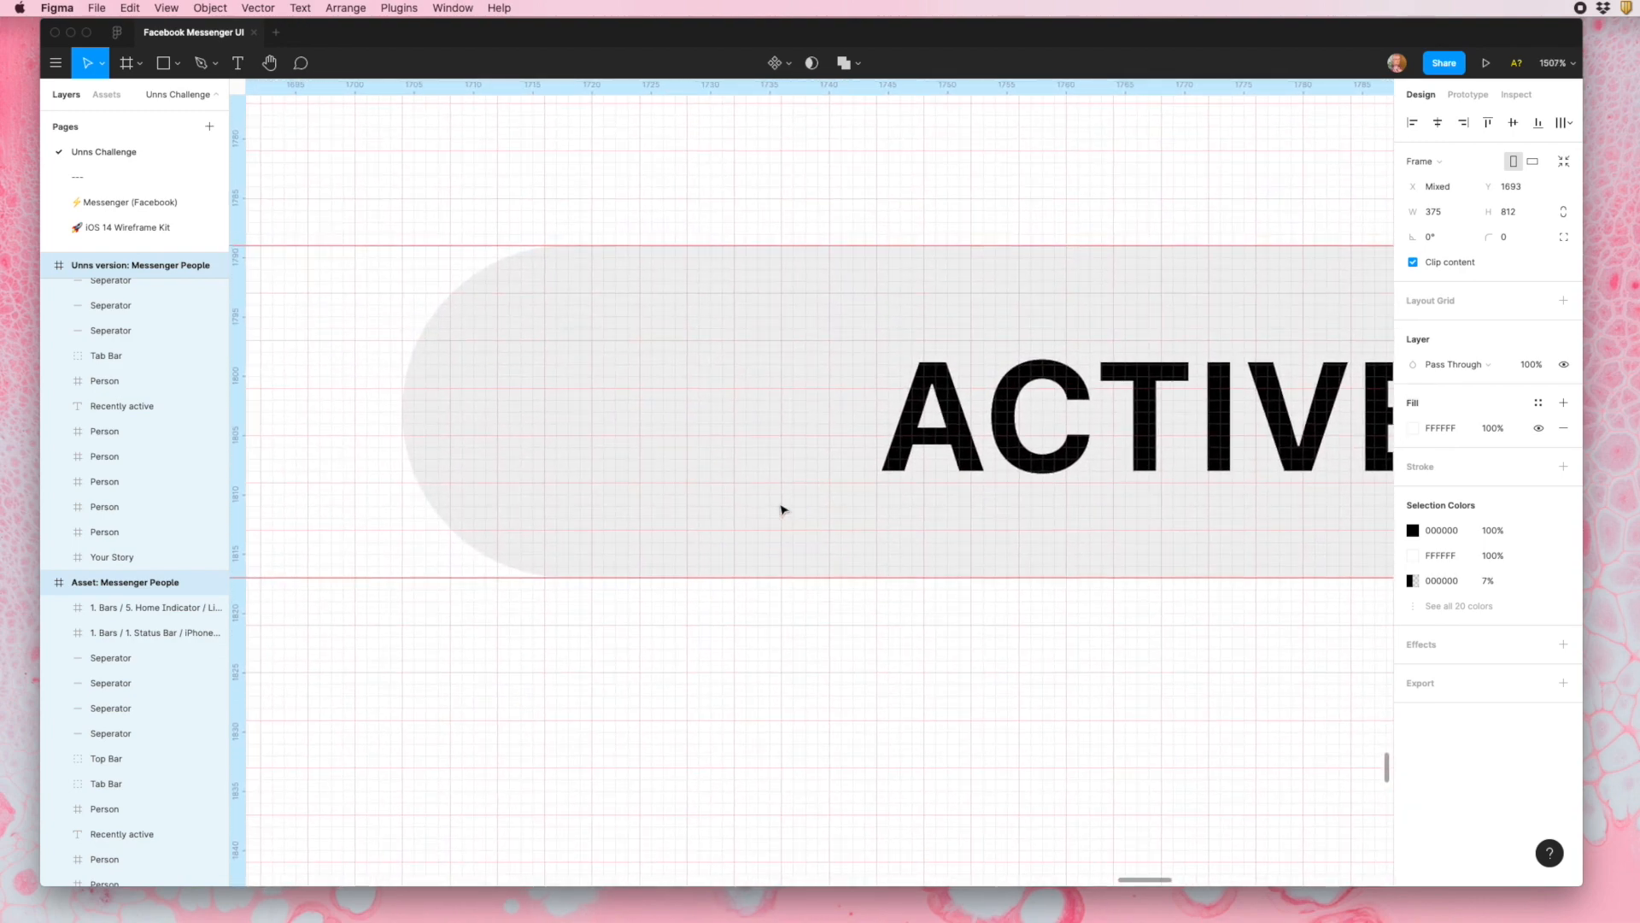
scroll(780, 510, down, 8)
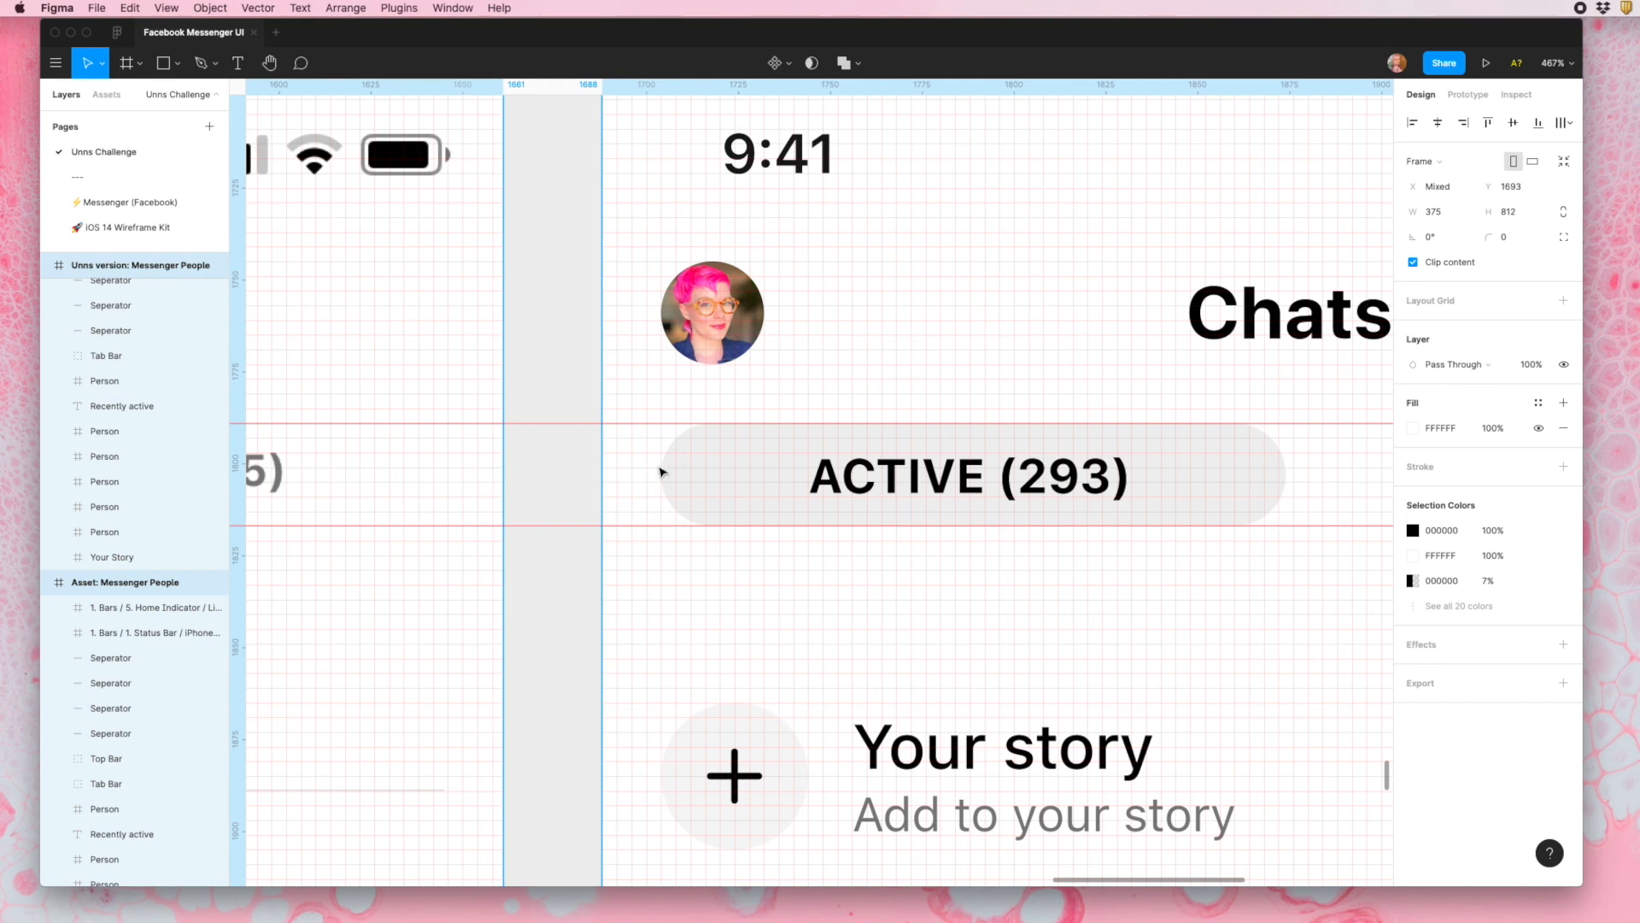
- Inspect the text layers in the Your Story row and the avatar of the first person below it against the grid
scroll(618, 488, right, 3)
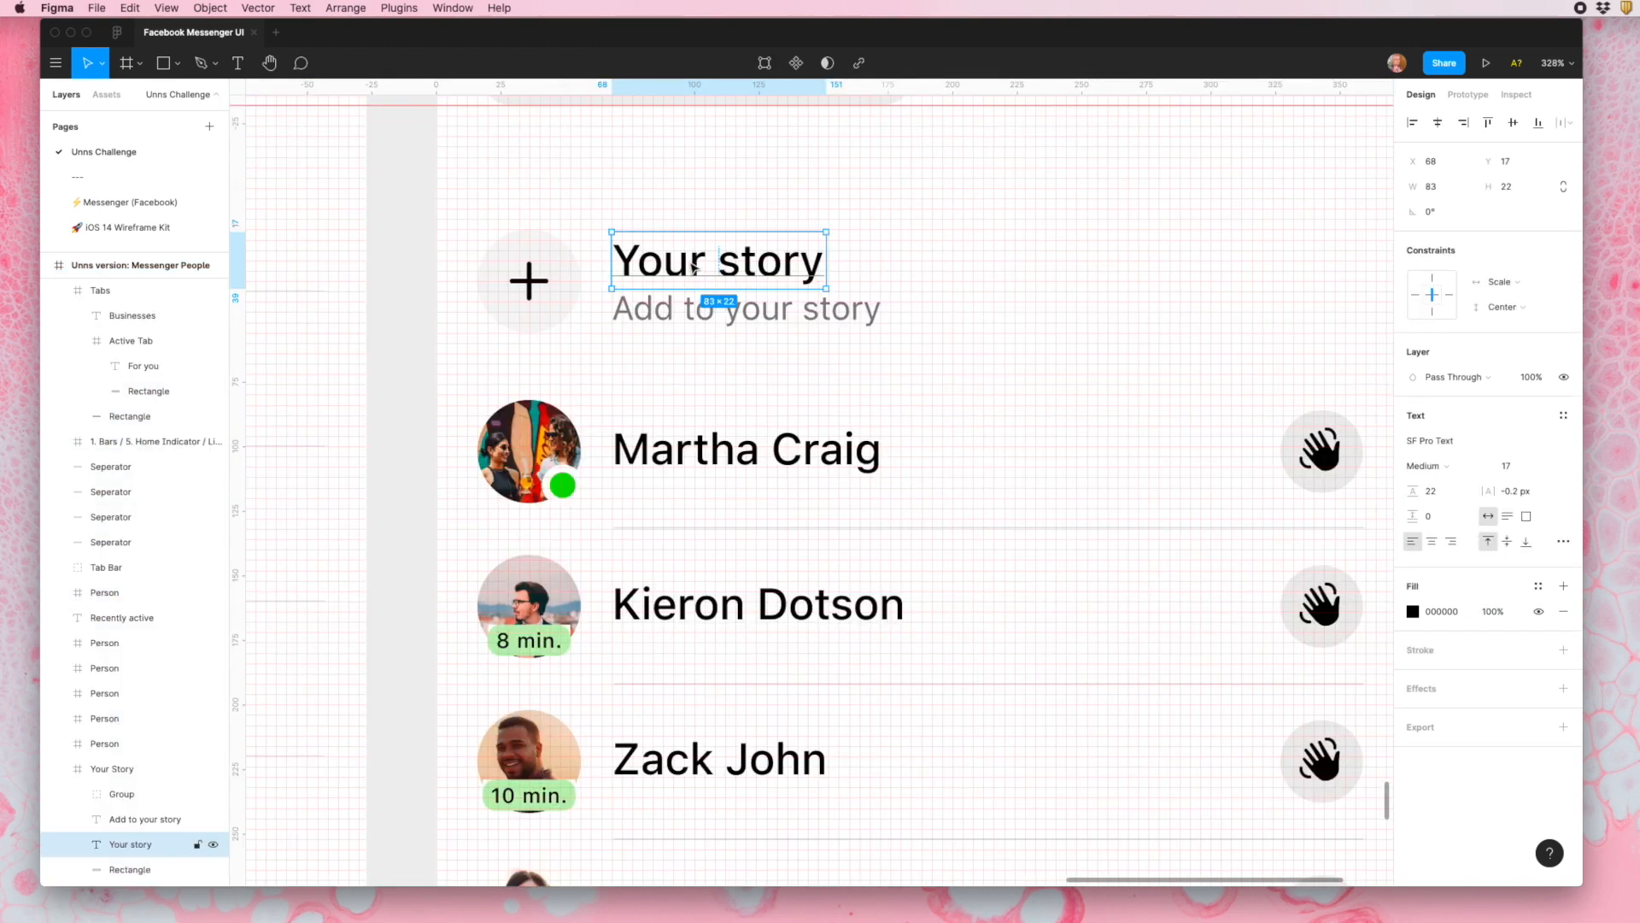
scroll(647, 275, up, 5)
click(642, 355)
double_click(643, 355)
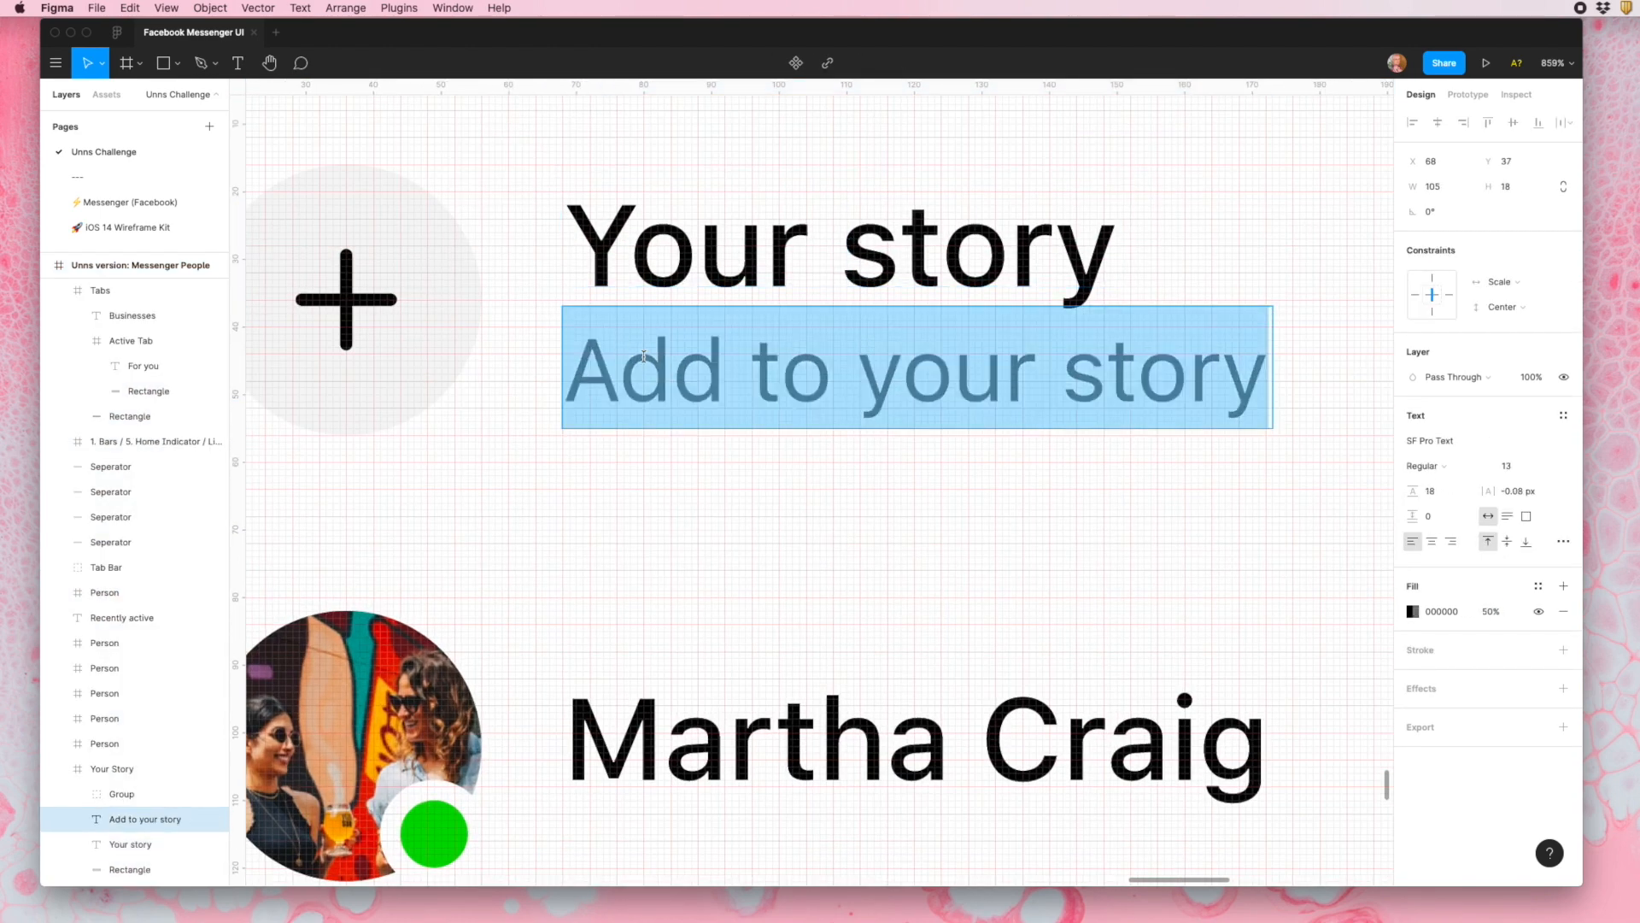
key(Escape)
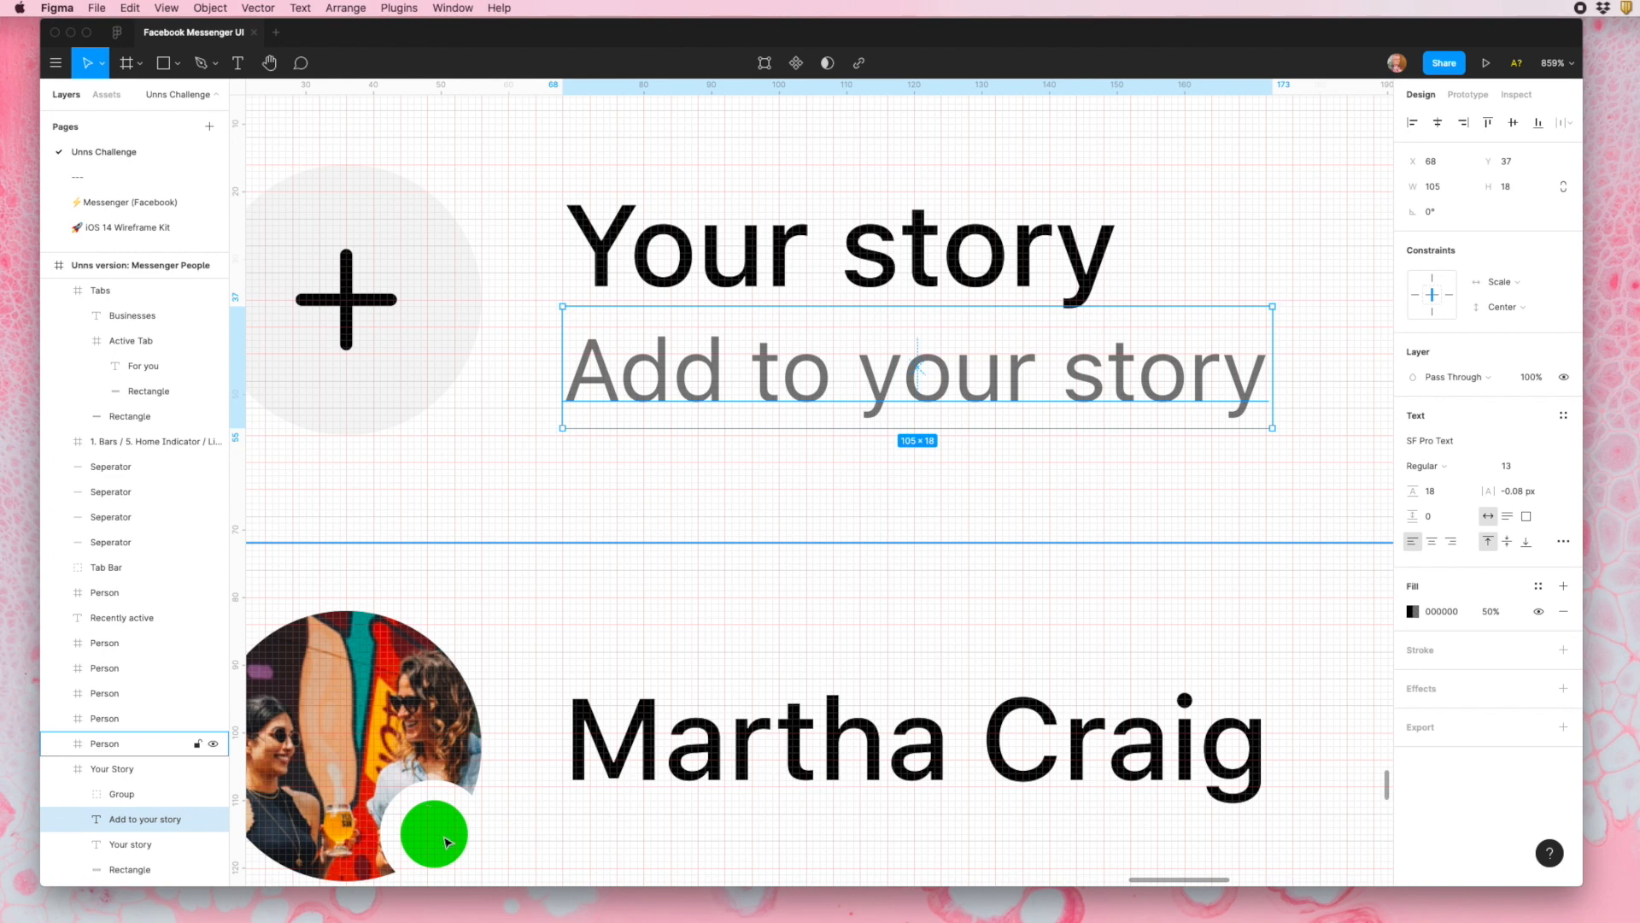
click(442, 669)
- Draw a 16 × 4 px rectangle spanning the gap between the first person's wave button and the frame's right edge
scroll(475, 632, down, 3)
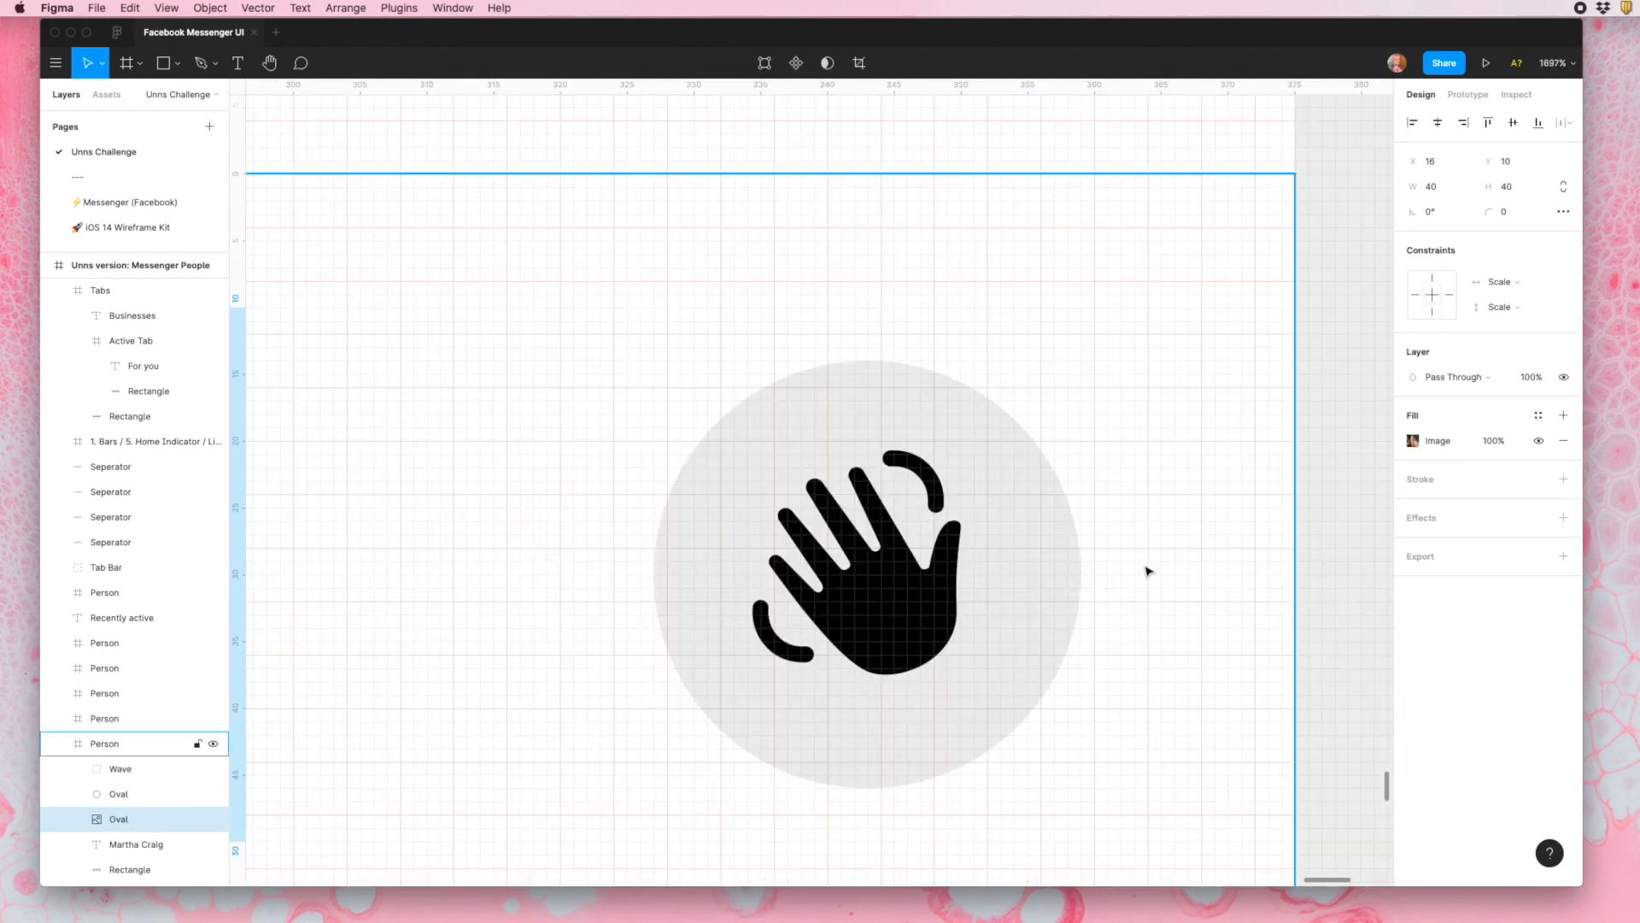
key(r)
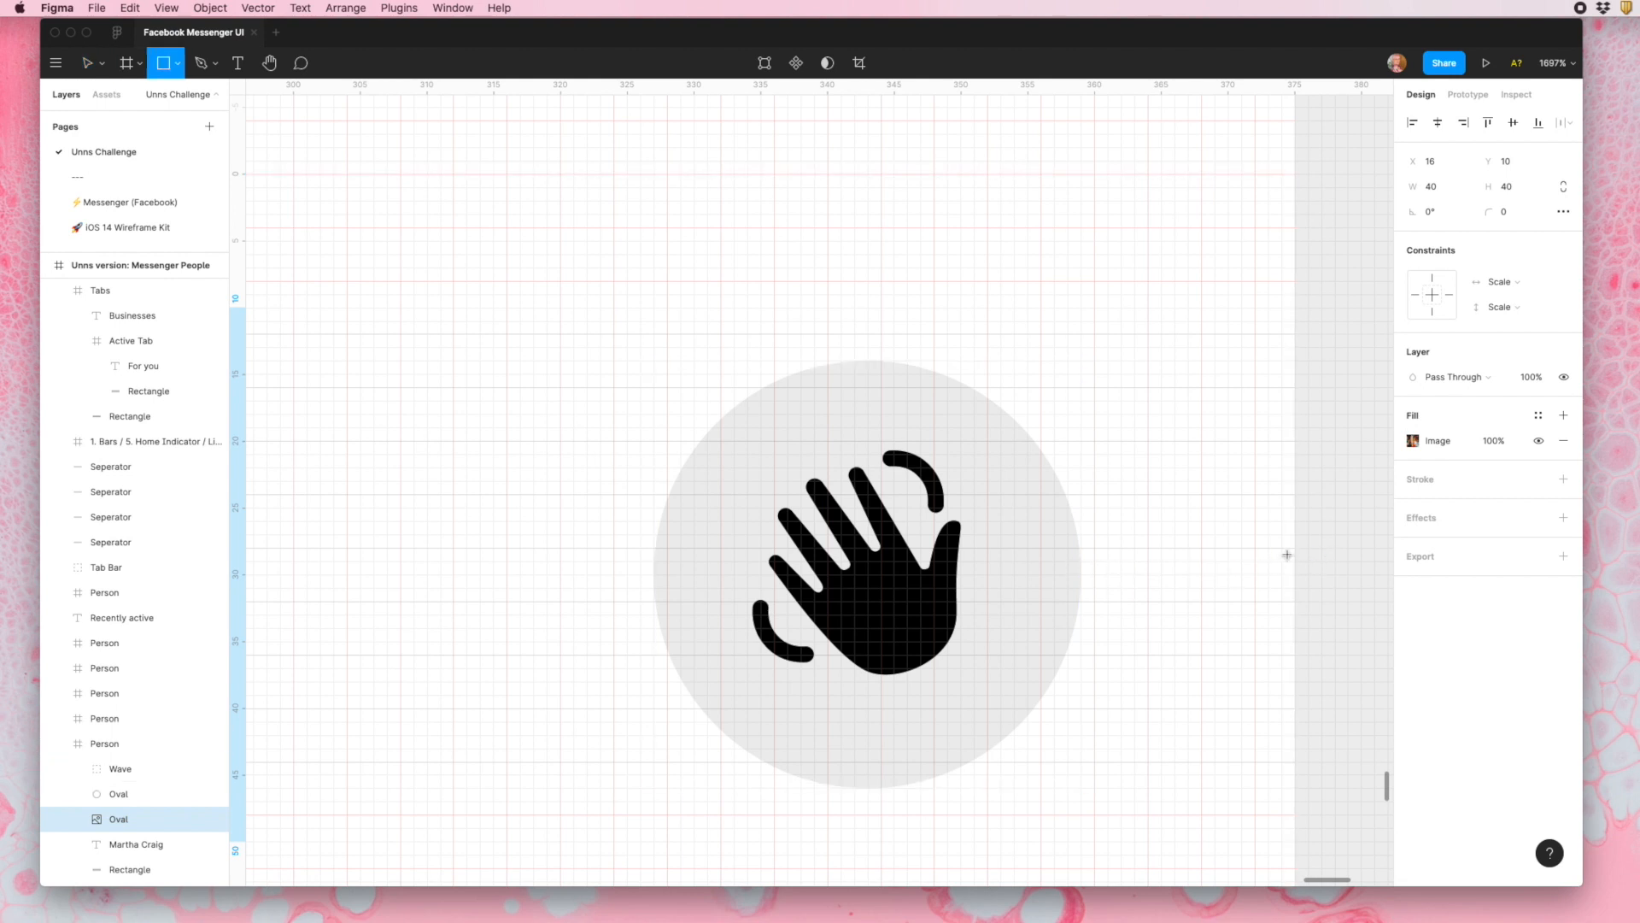
drag(1298, 554, 1085, 596)
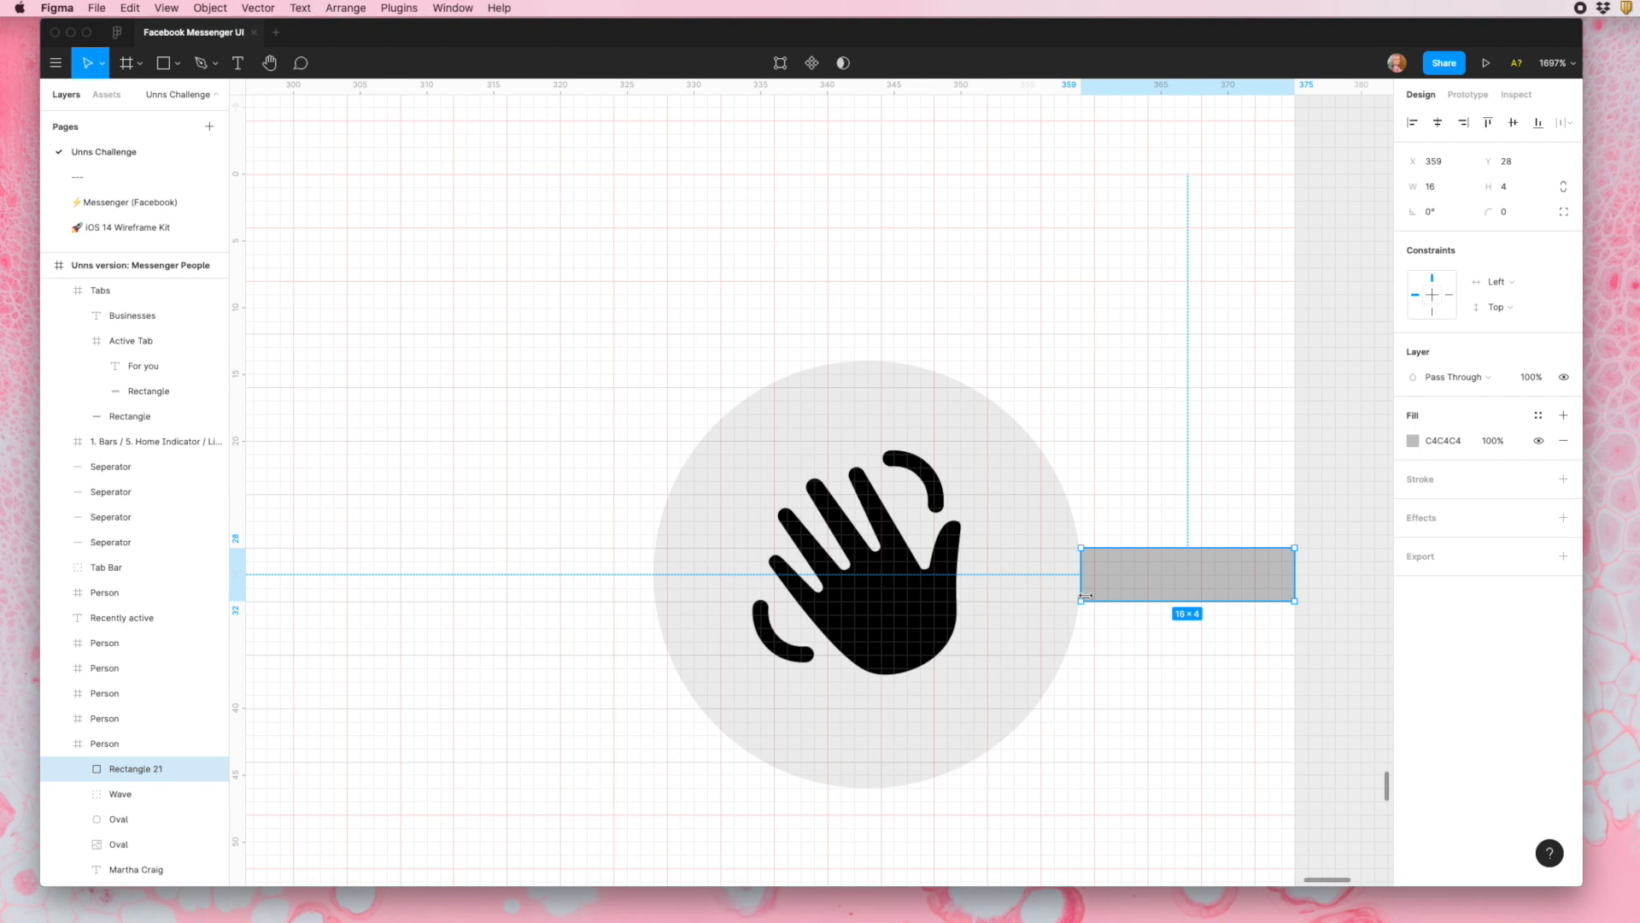
- Delete the measuring rectangle and change the new layout grid of the "Unns version: Messenger People" frame to Columns with a count of 1
key(Delete)
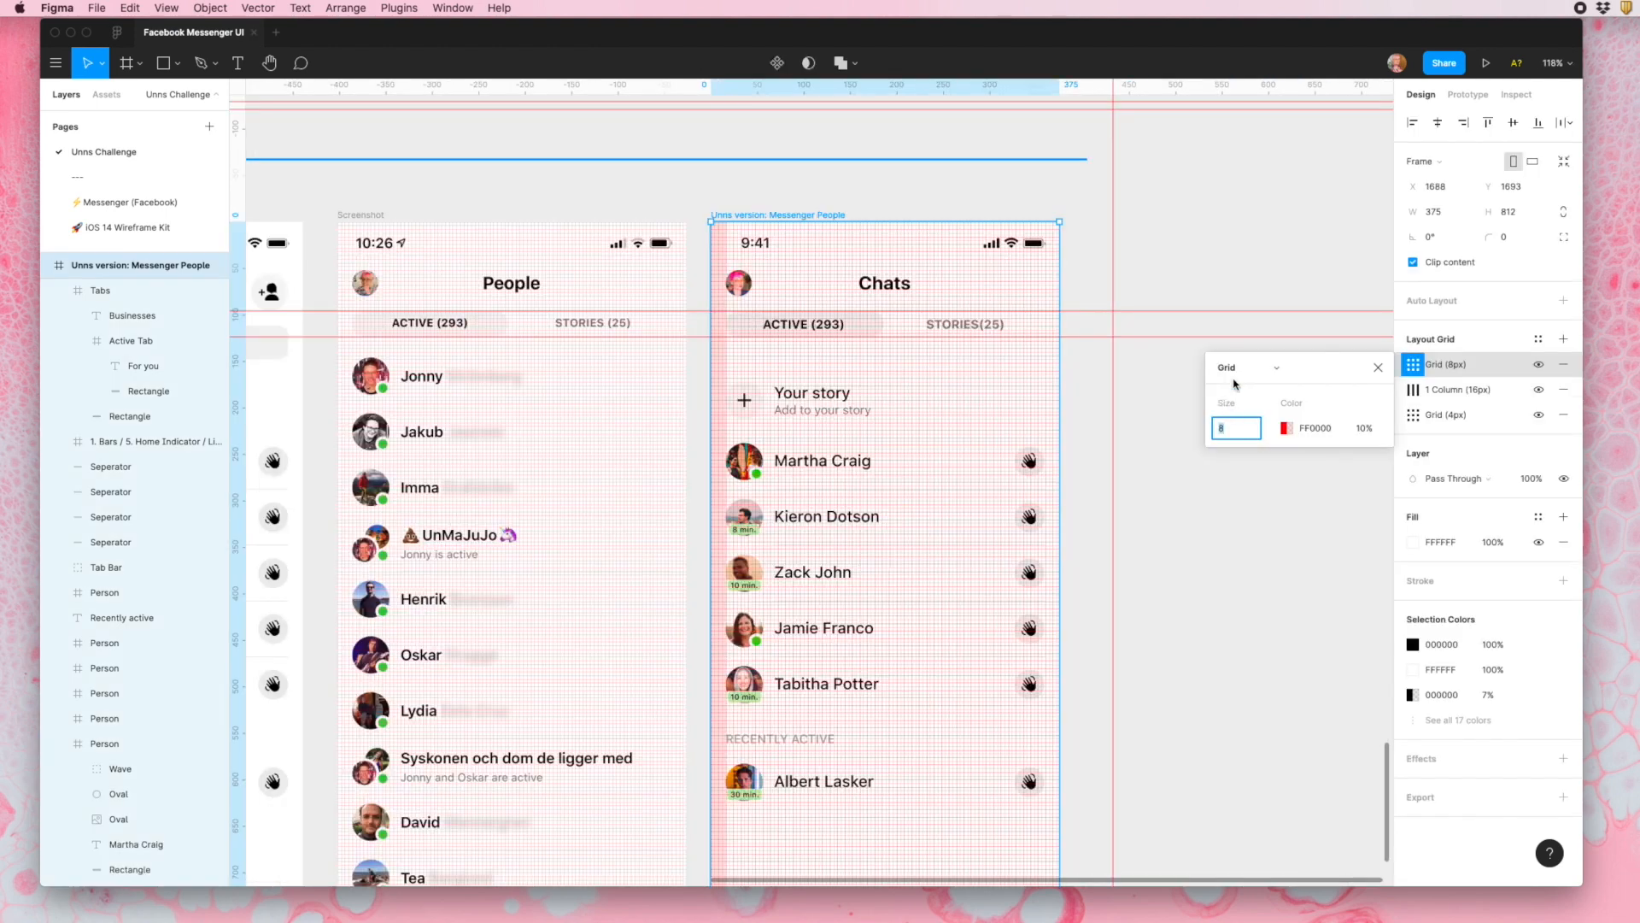
click(1253, 372)
click(1256, 386)
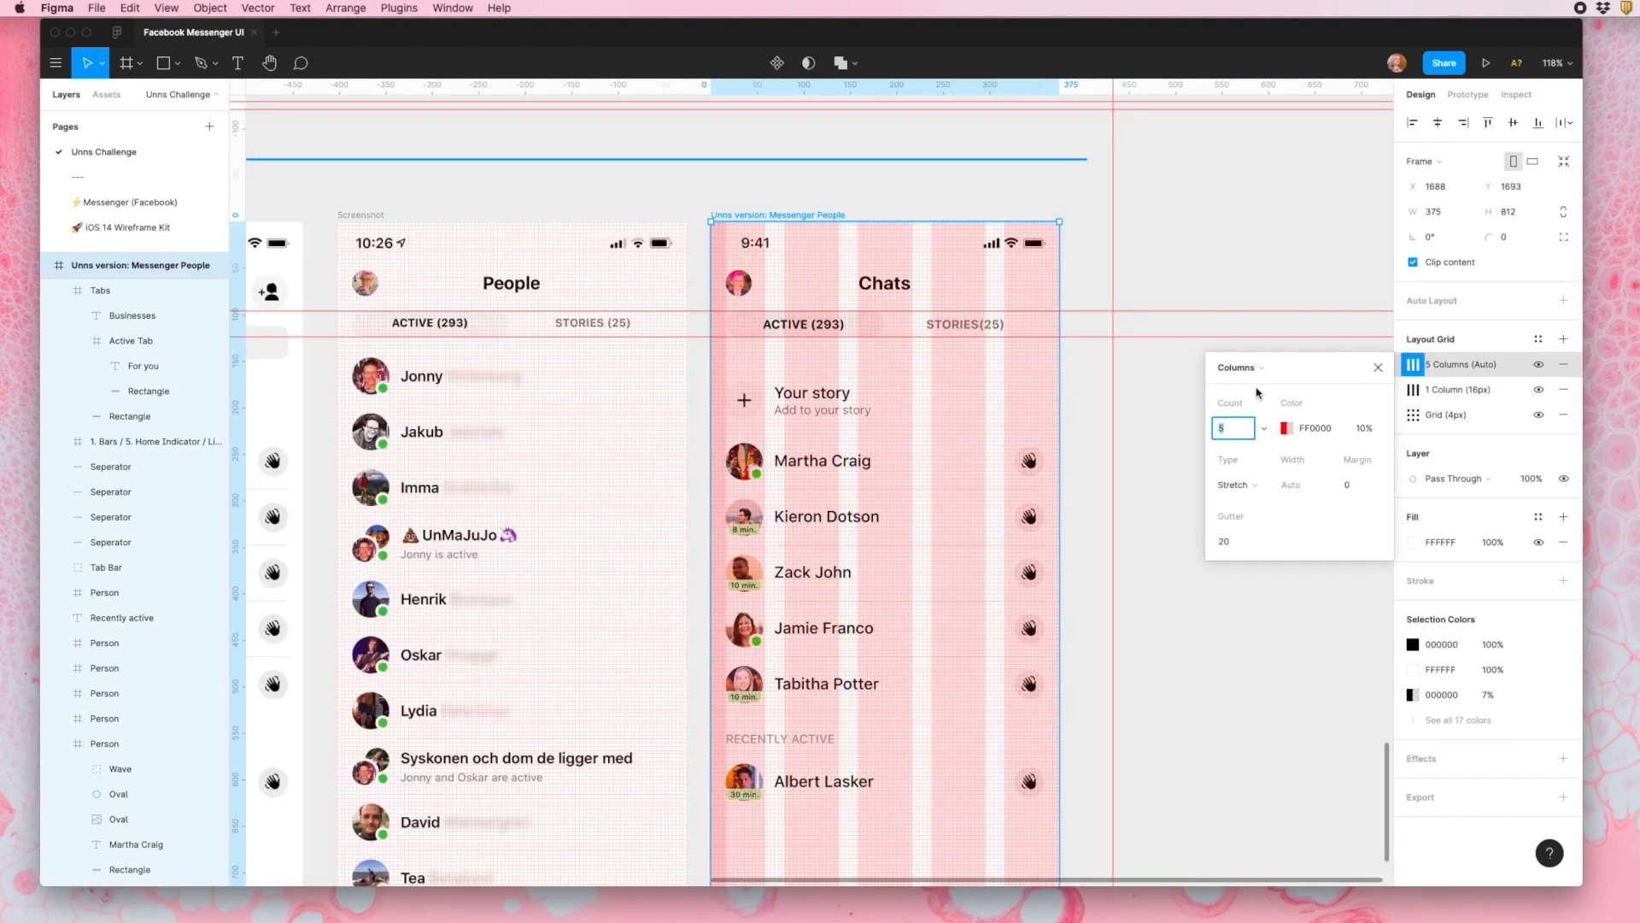
click(1236, 426)
text(1)
- Set the single-column layout grid's type to Right and its width to 16
click(1234, 484)
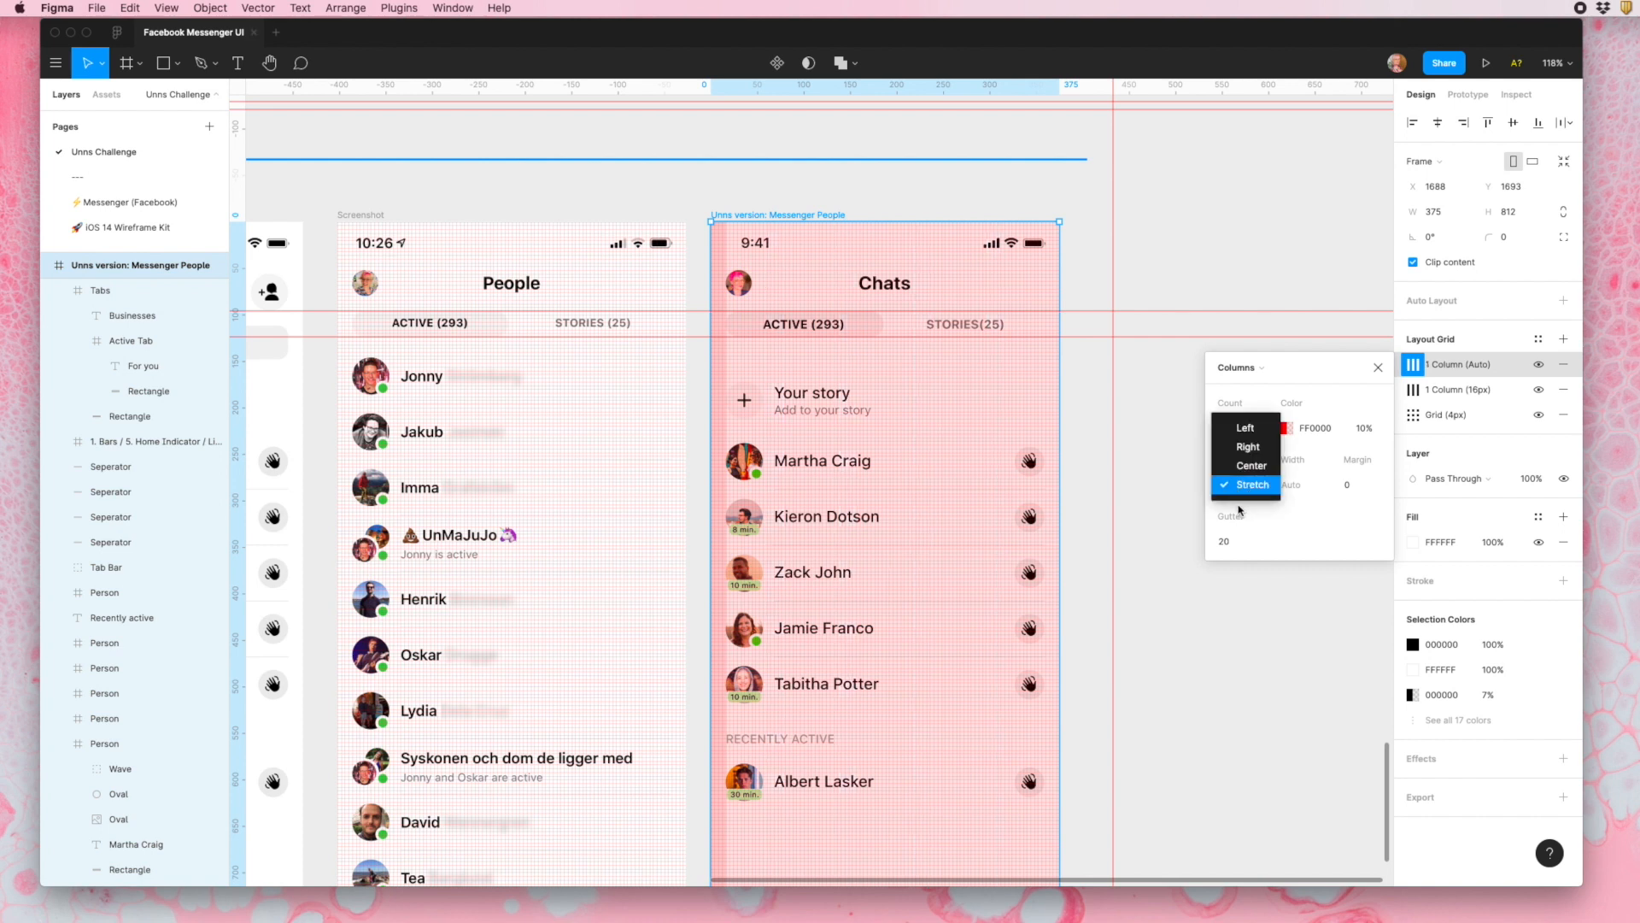
click(1248, 446)
click(1308, 486)
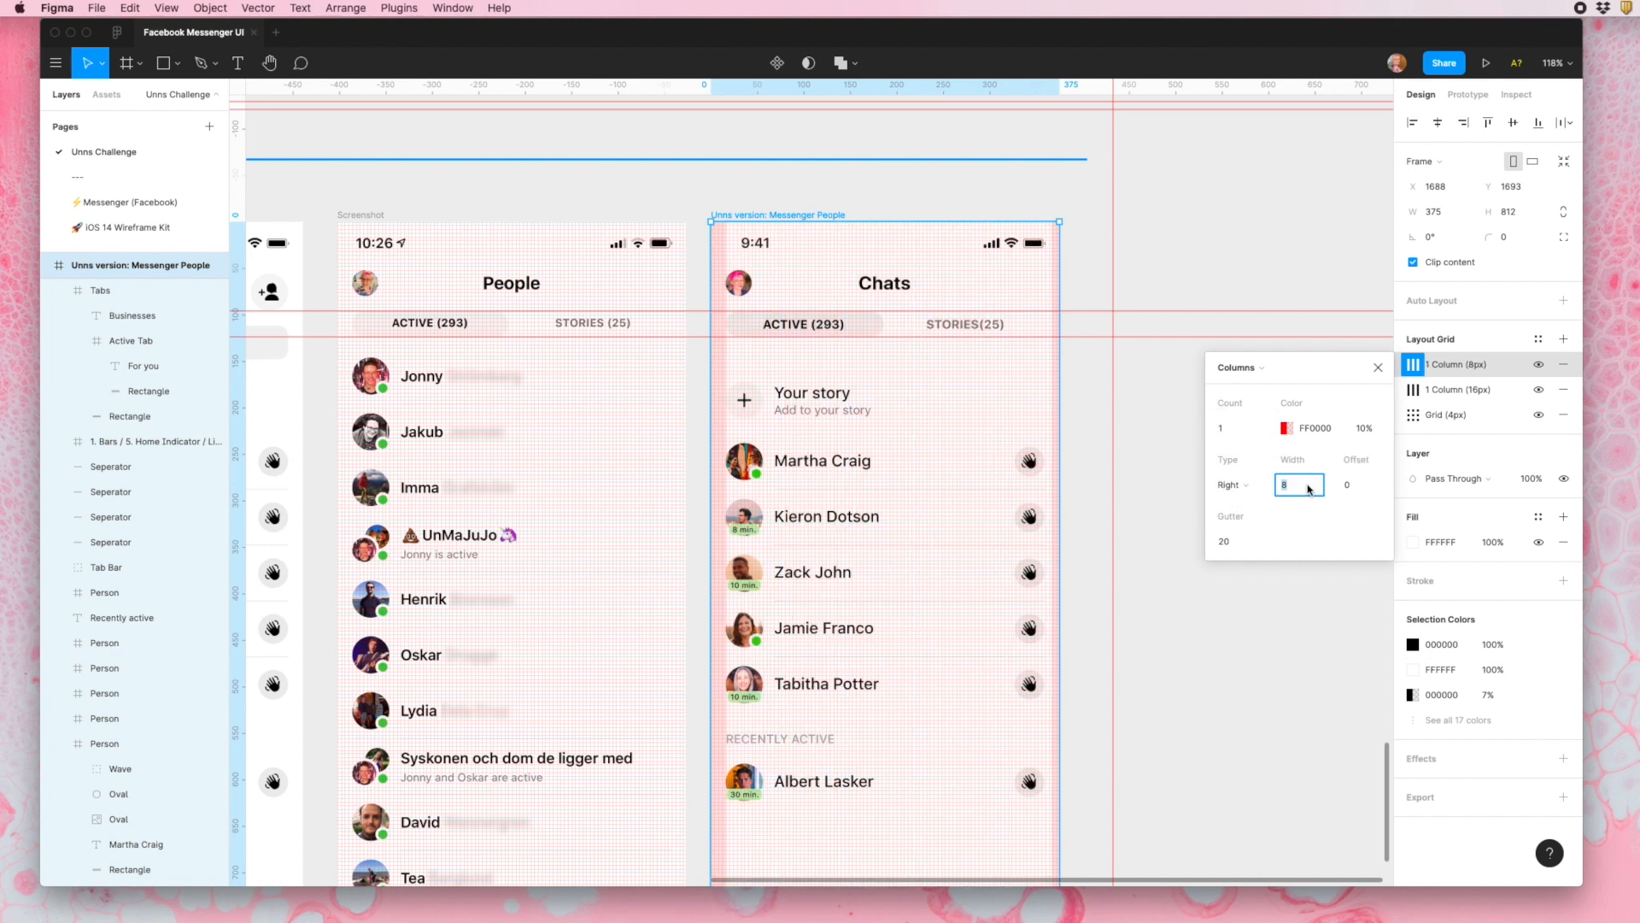
key(Return)
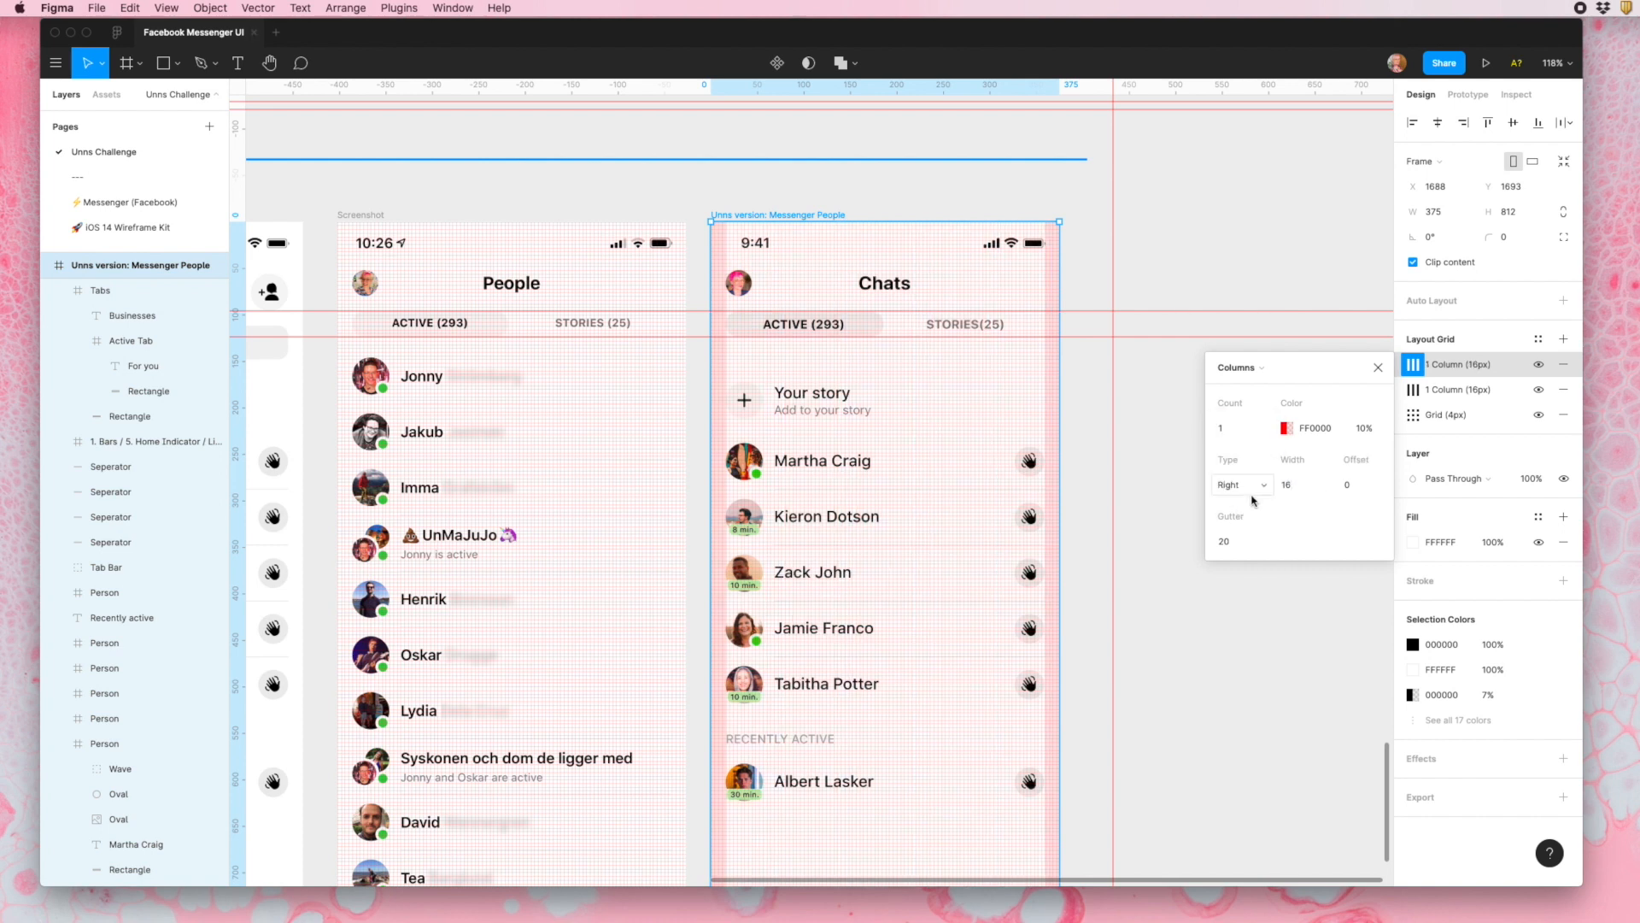
click(1379, 368)
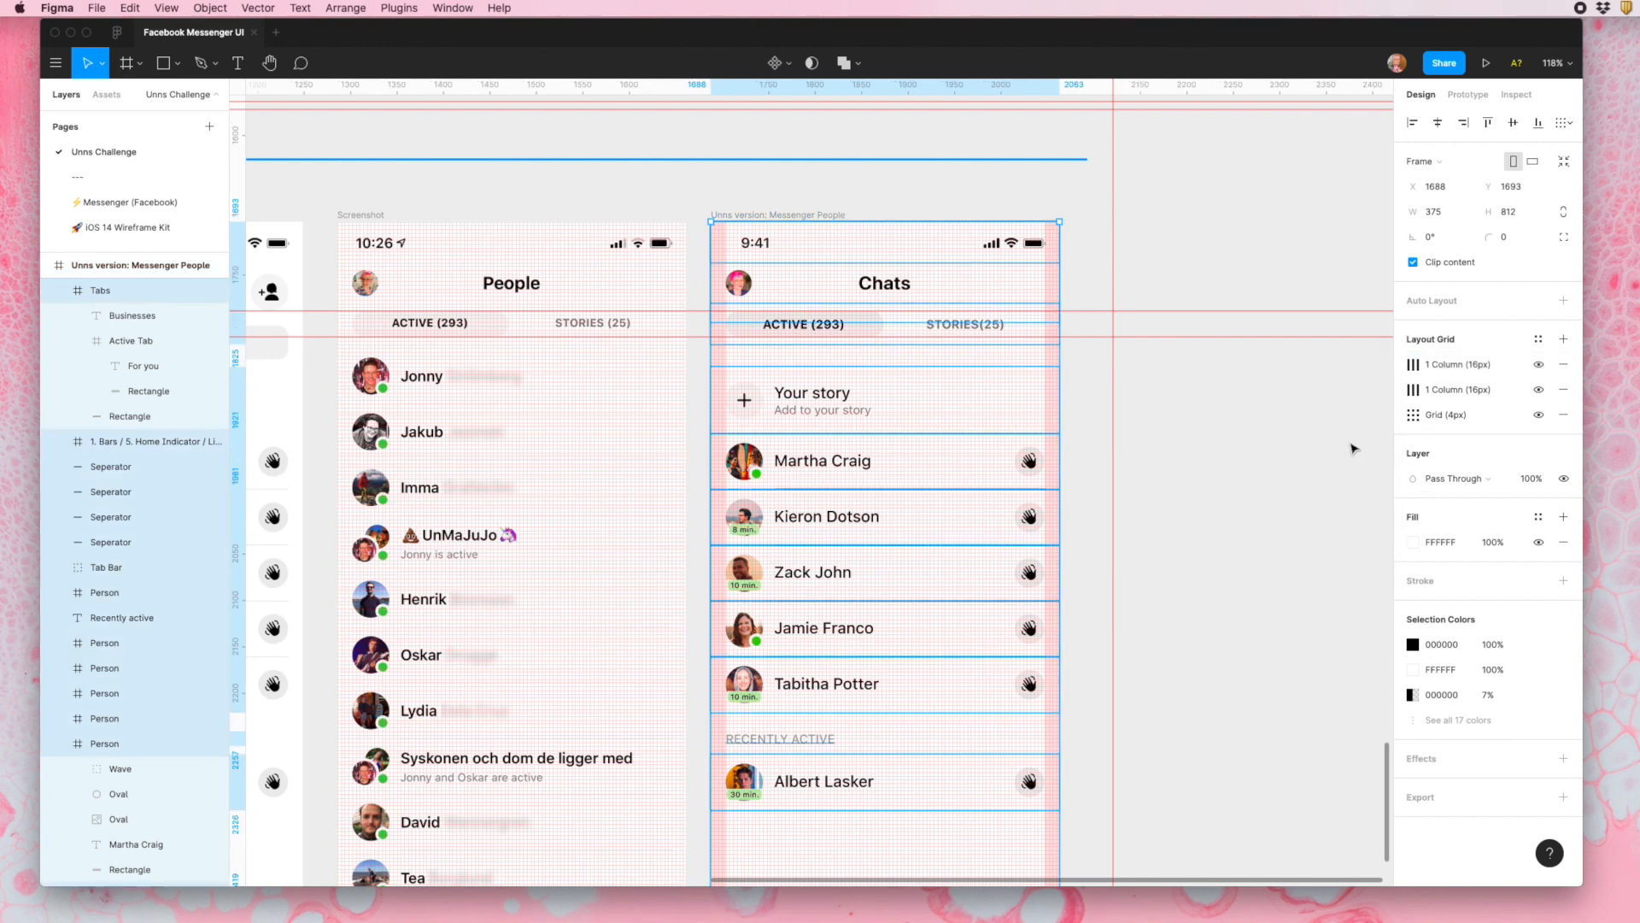
- Examine how the wave buttons and person rows line up with the 16 px right margin column
click(1263, 429)
ctrl+scroll(993, 635, up, 5)
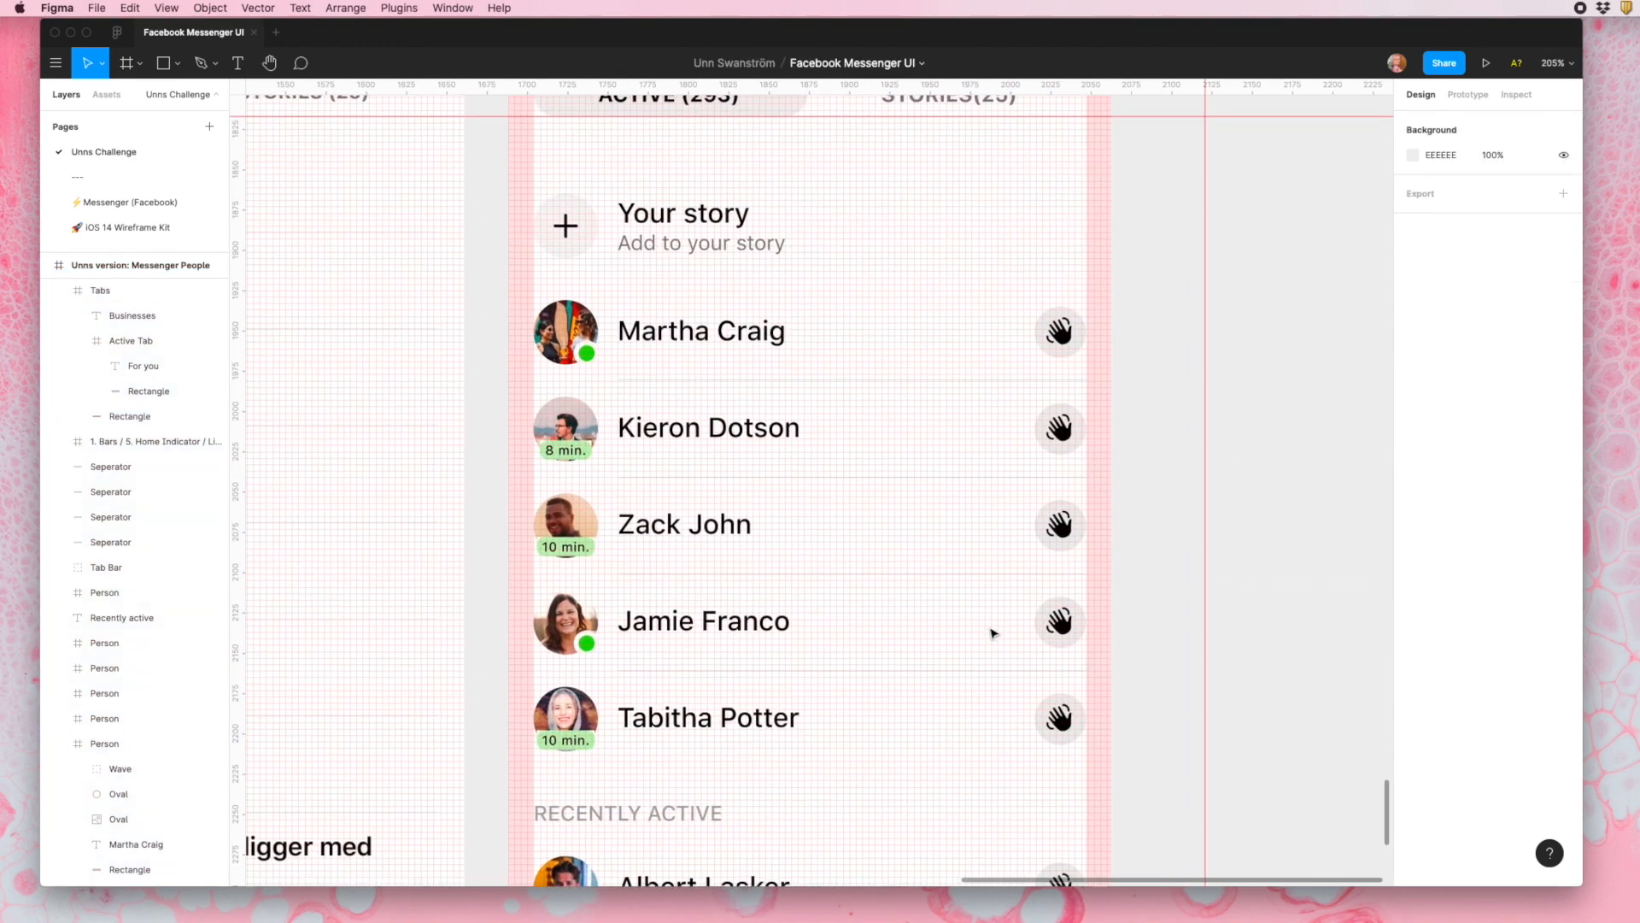
scroll(992, 630, down, 3)
scroll(1041, 522, up, 5)
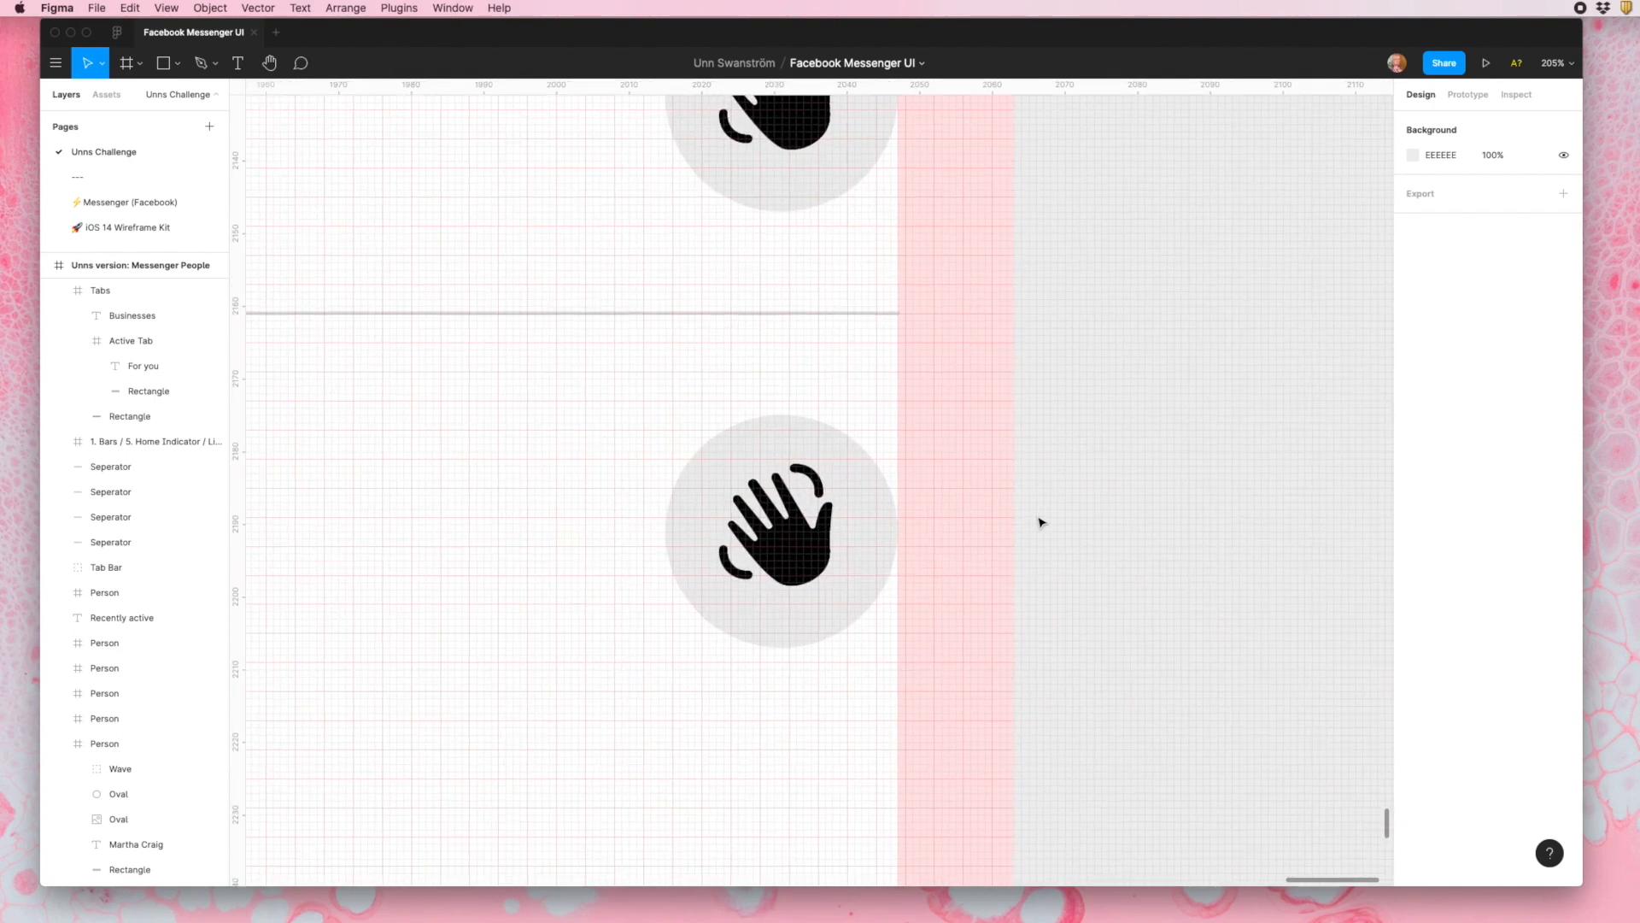
scroll(1036, 523, down, 10)
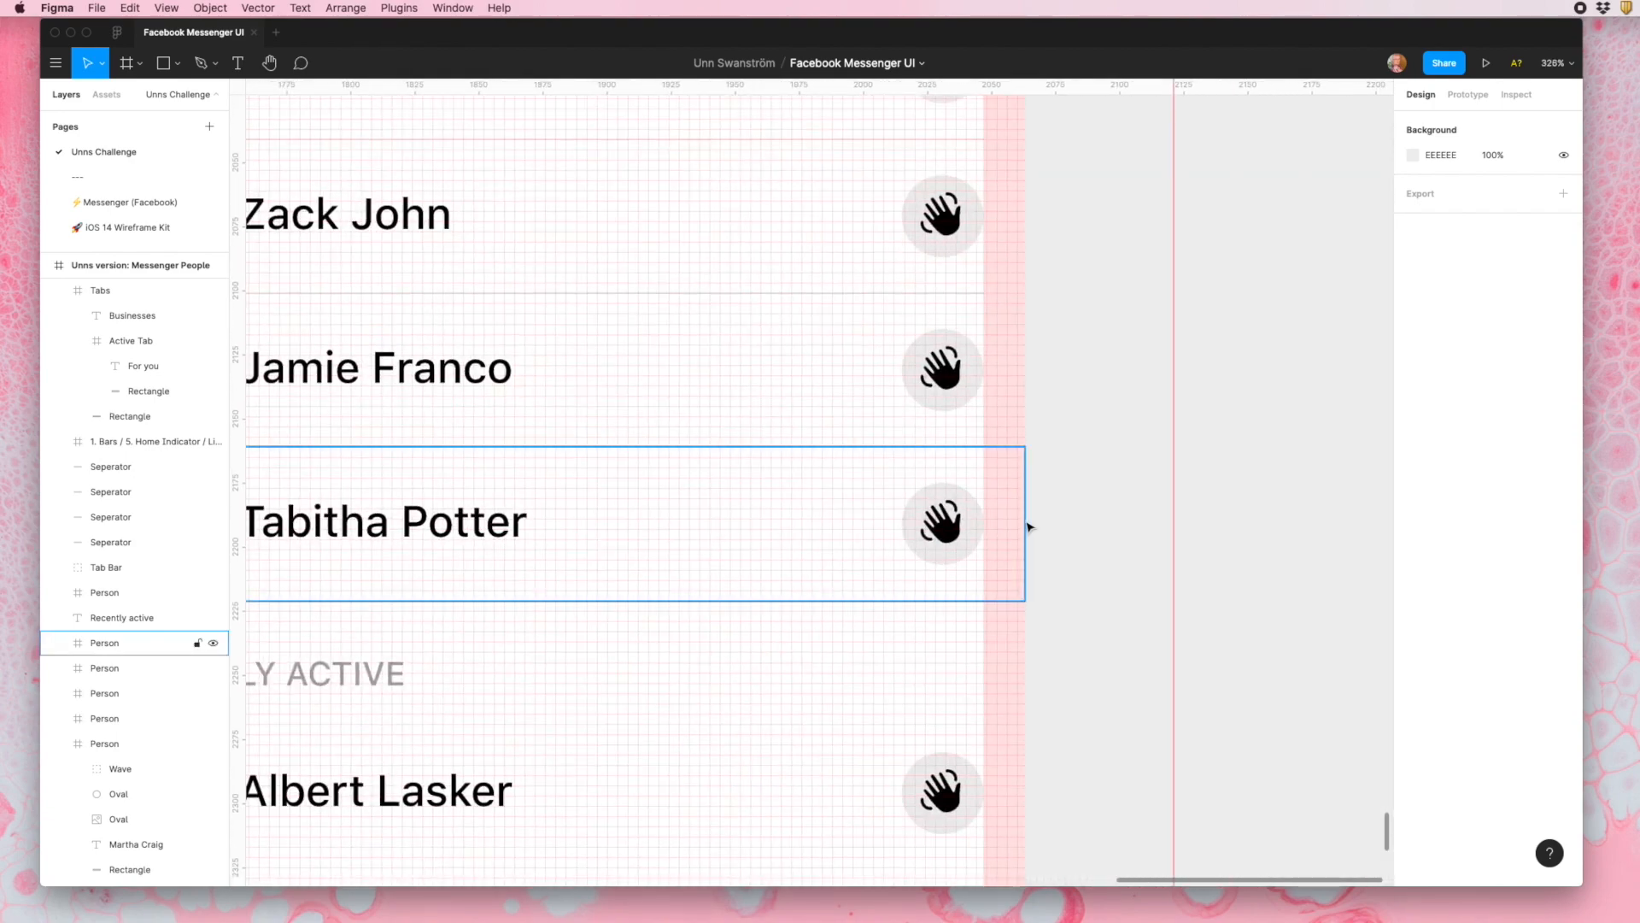
scroll(913, 484, up, 6)
scroll(913, 484, down, 5)
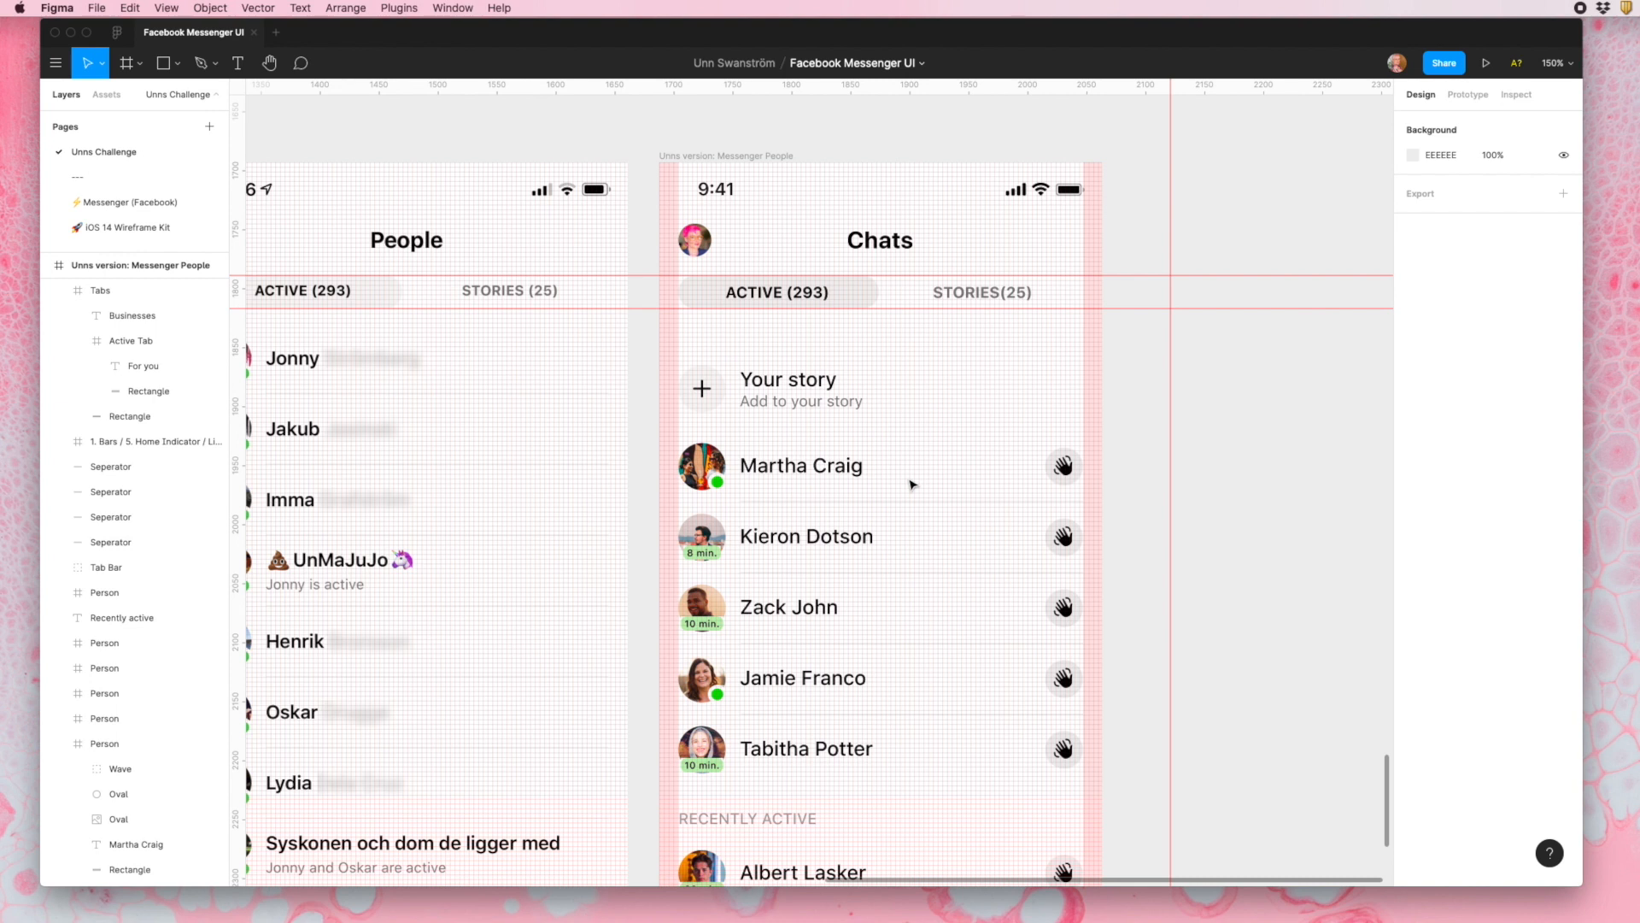
scroll(912, 484, down, 3)
- Hide the 4 px grid in the "Unns version: Messenger People" and Screenshot frames, then show it again in both
click(876, 174)
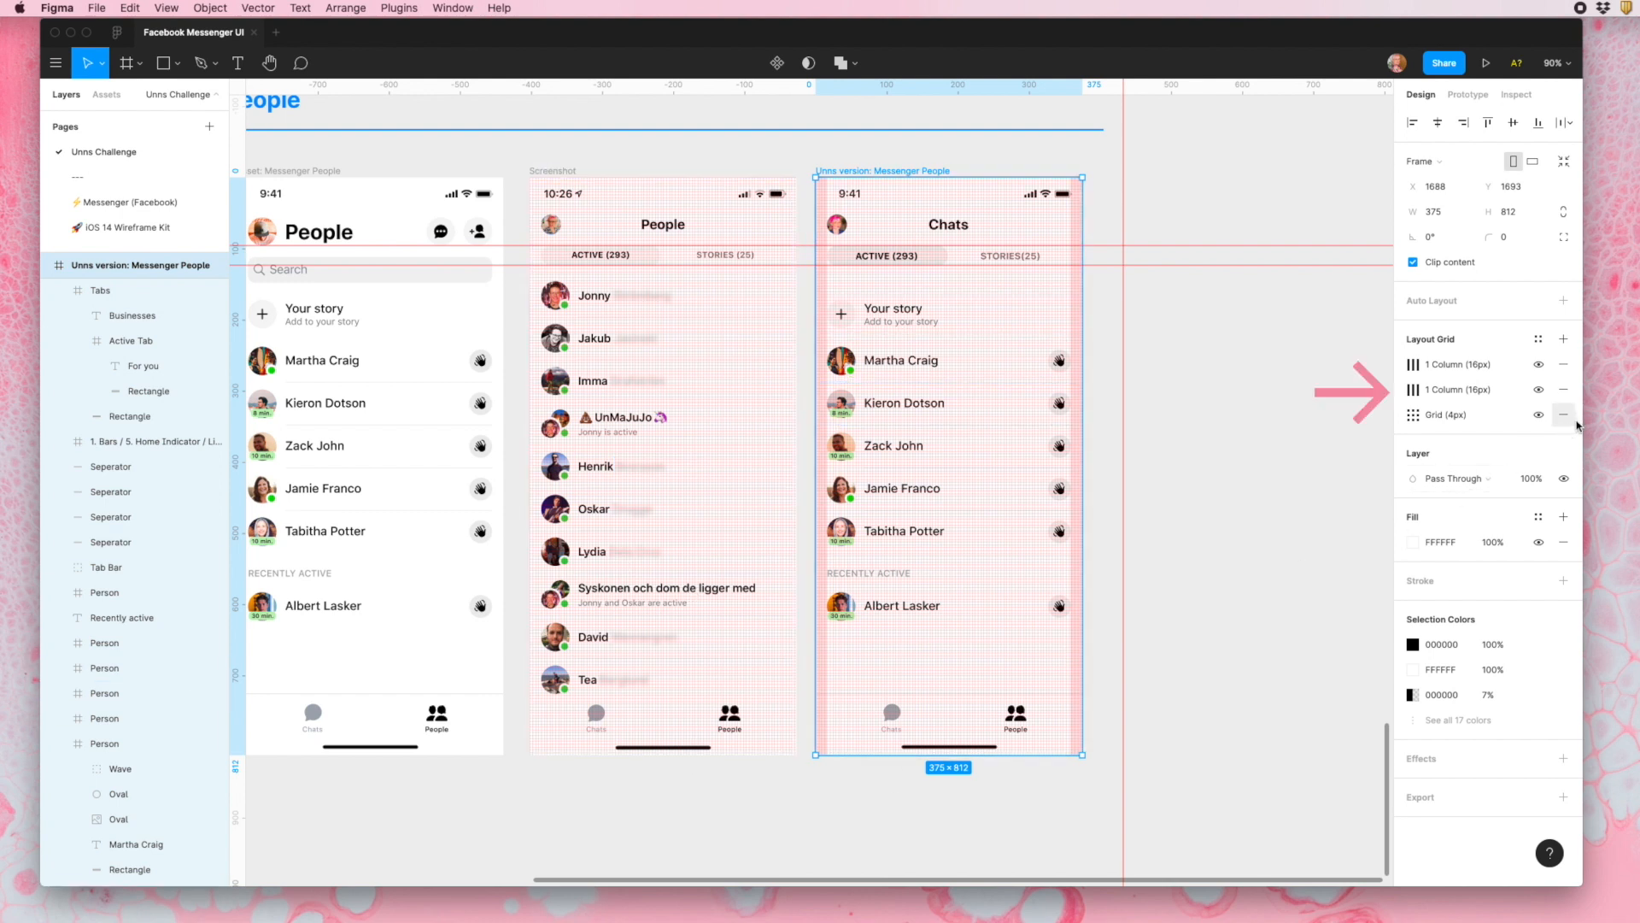
click(1539, 416)
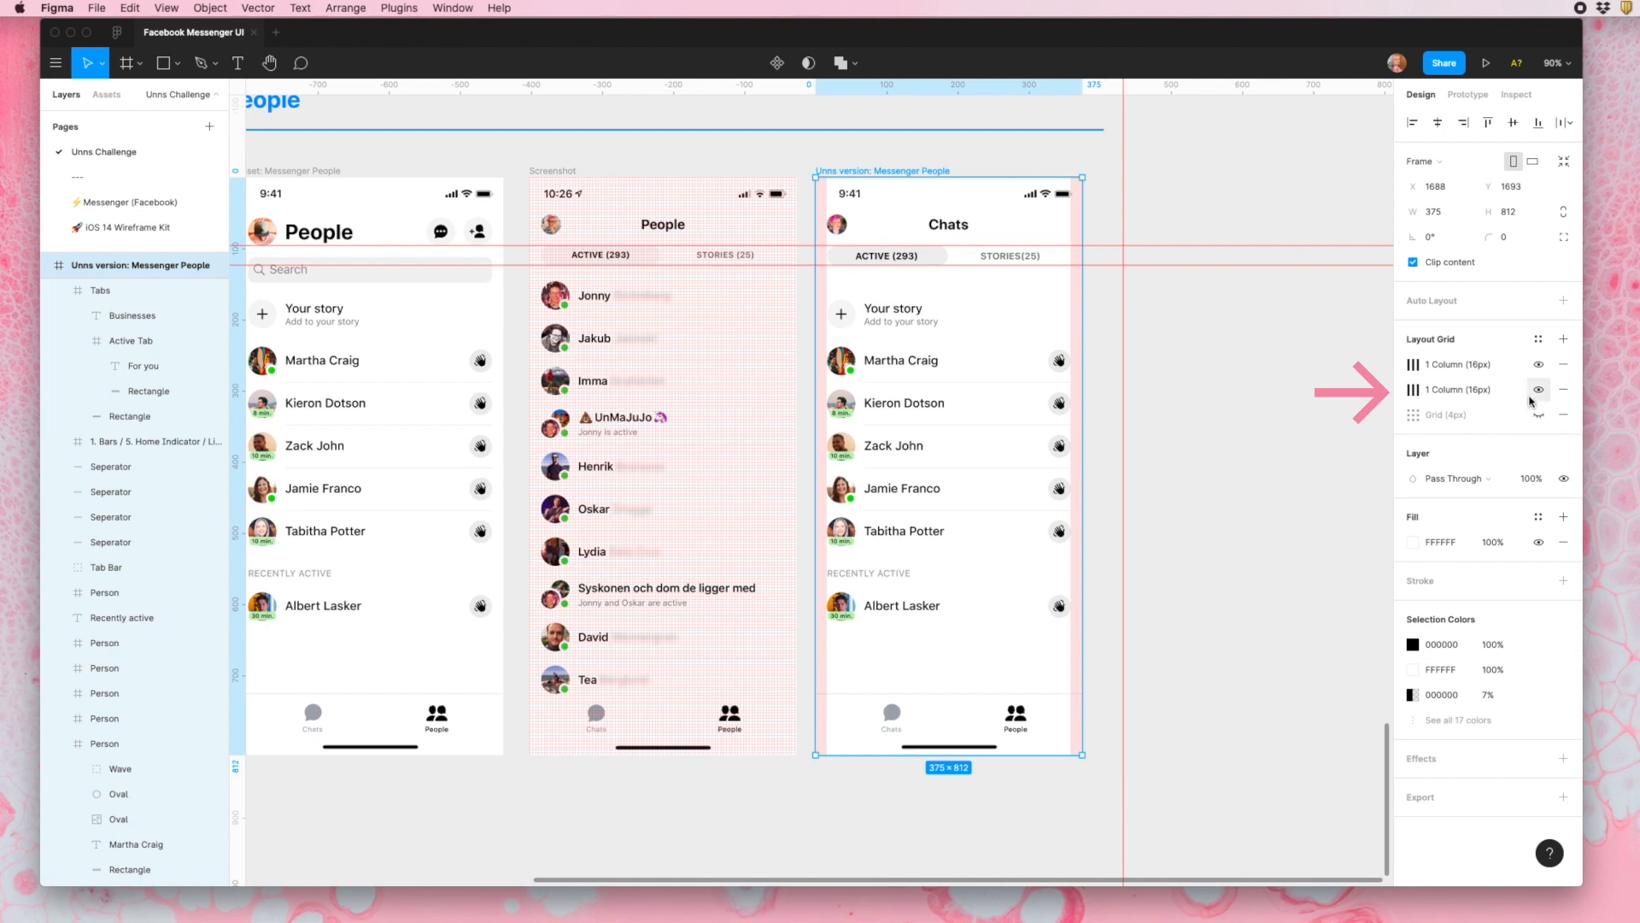
click(571, 174)
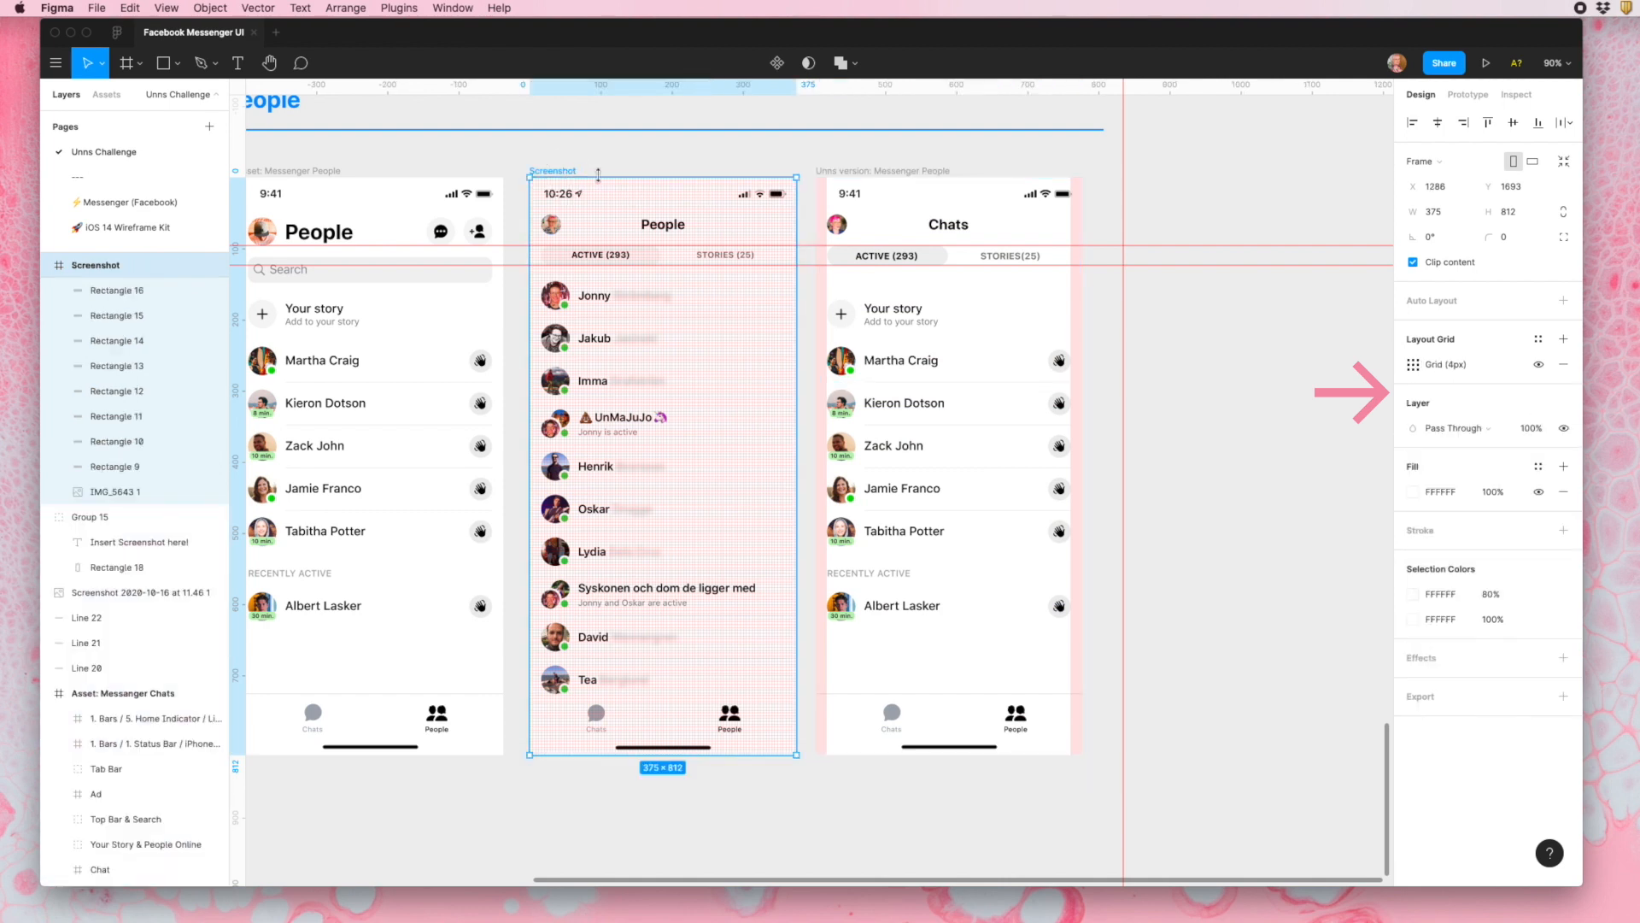
click(1540, 365)
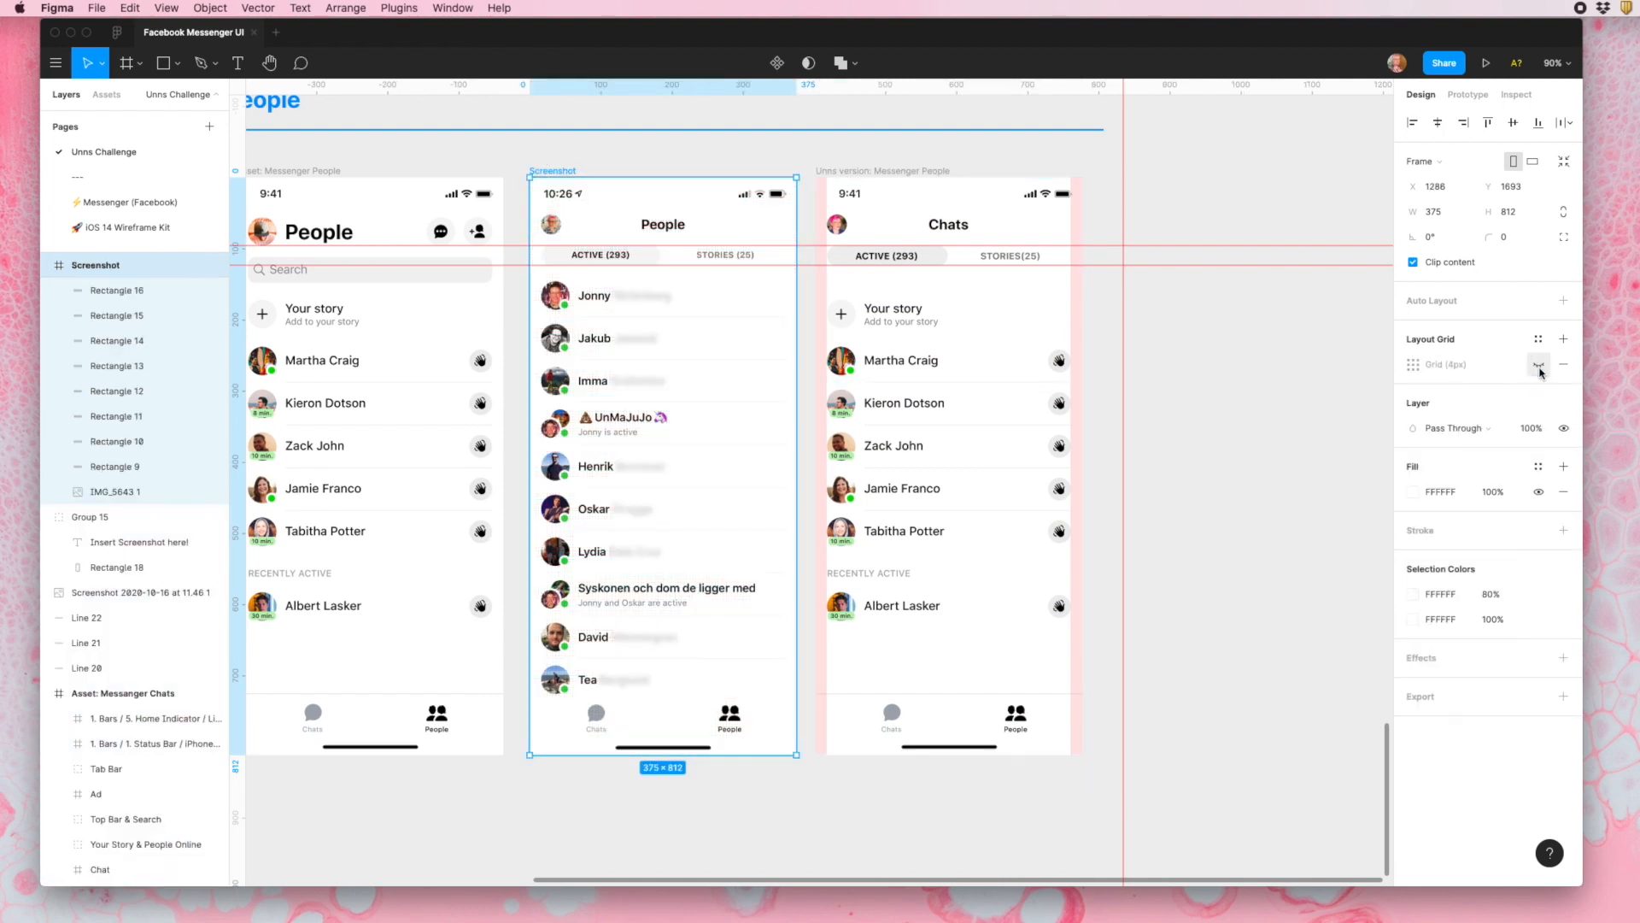
click(1539, 366)
click(945, 172)
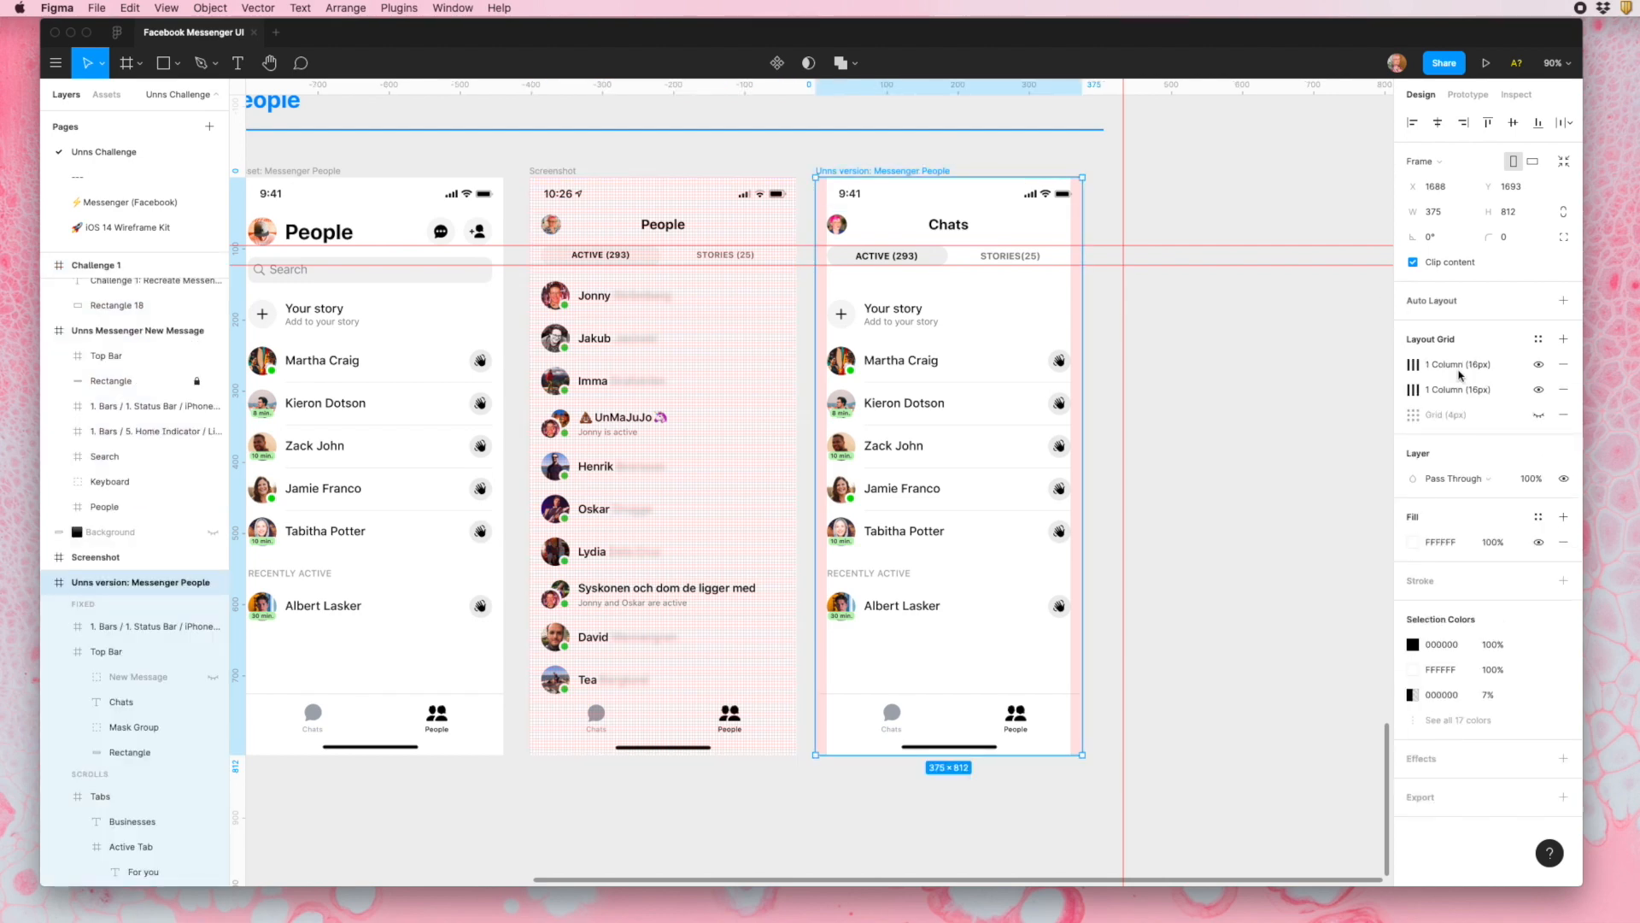
click(1539, 414)
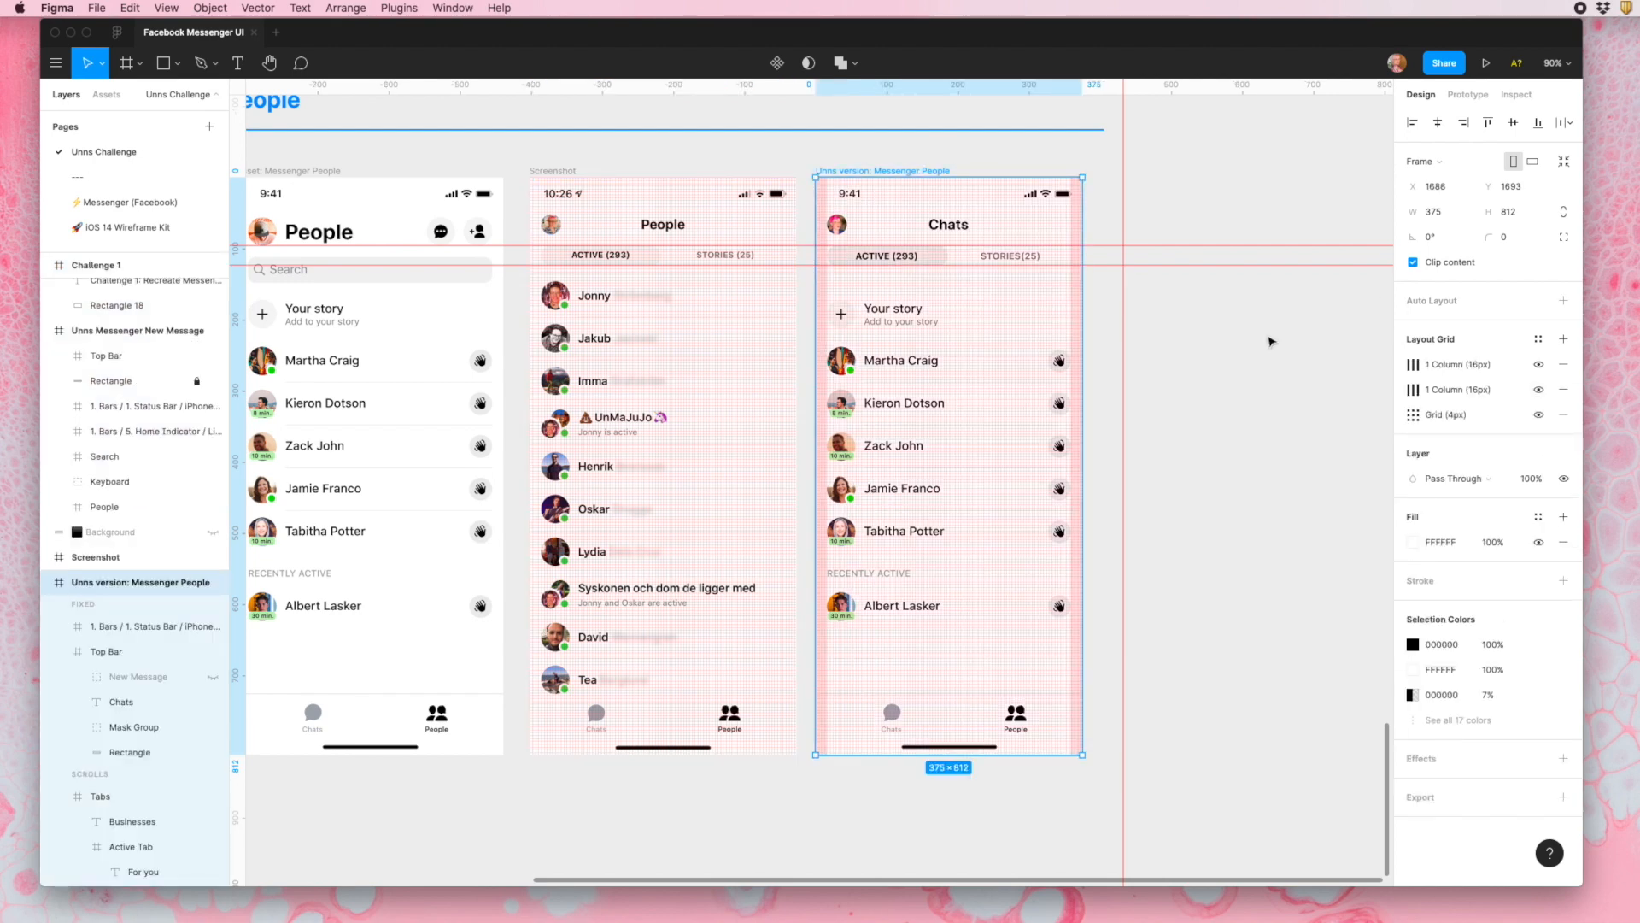
- Toggle the visibility of all layout grids several times and leave them hidden
key(ctrl+g)
key(ctrl+g)
key(ctrl+g)
key(ctrl+g)
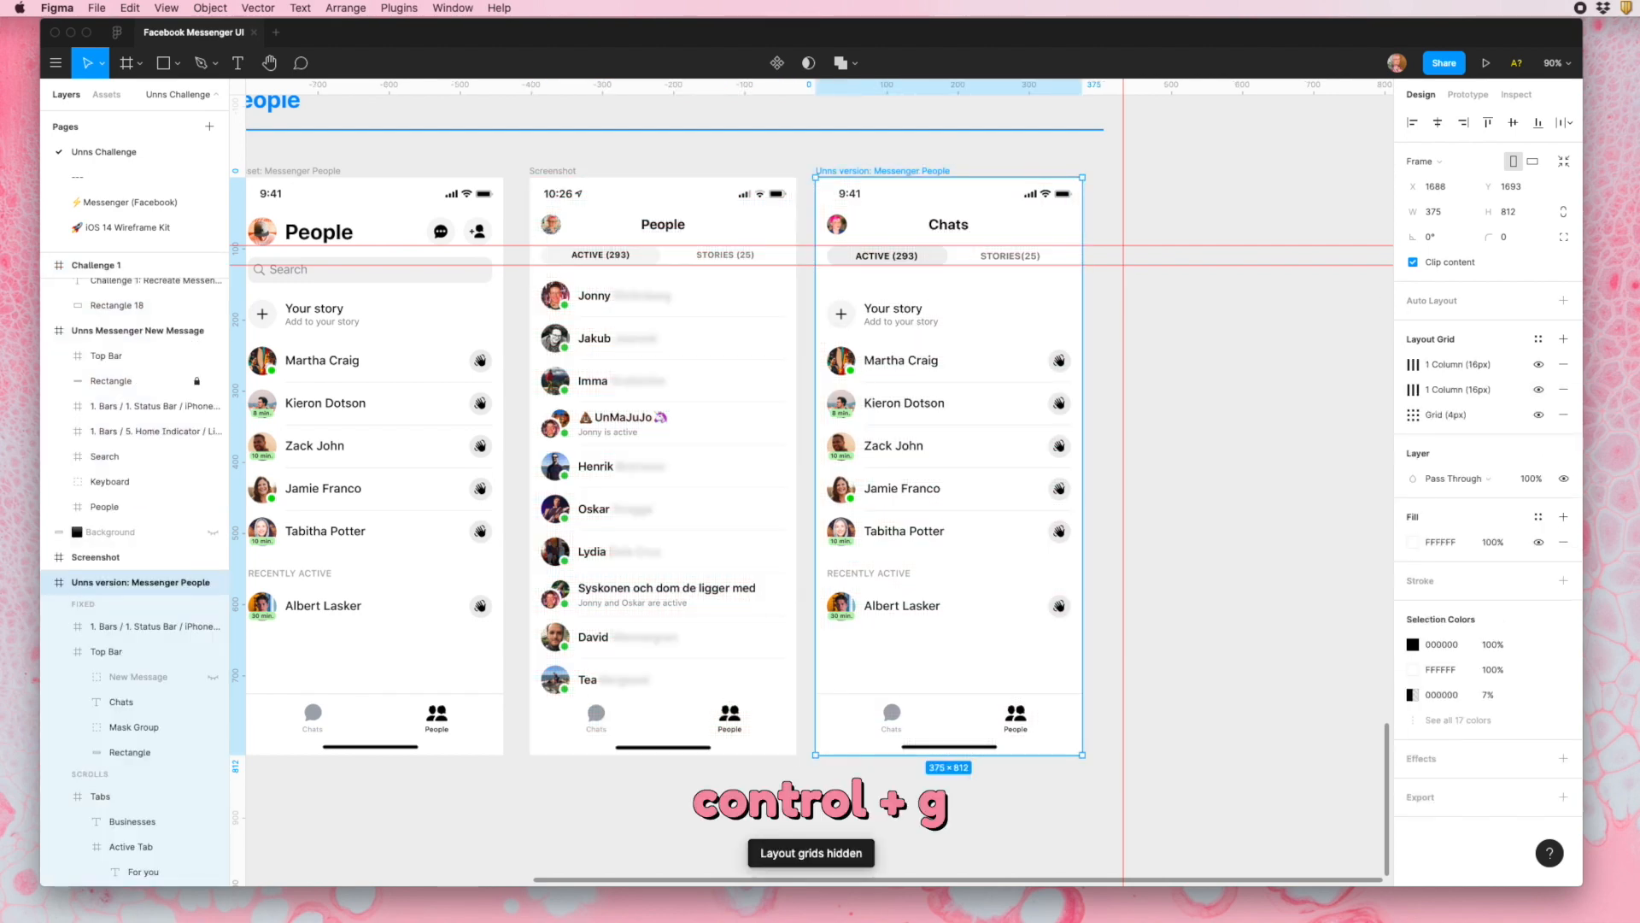
key(ctrl+g)
key(ctrl+g)
key(ctrl+g)
key(ctrl+g)
key(ctrl+g)
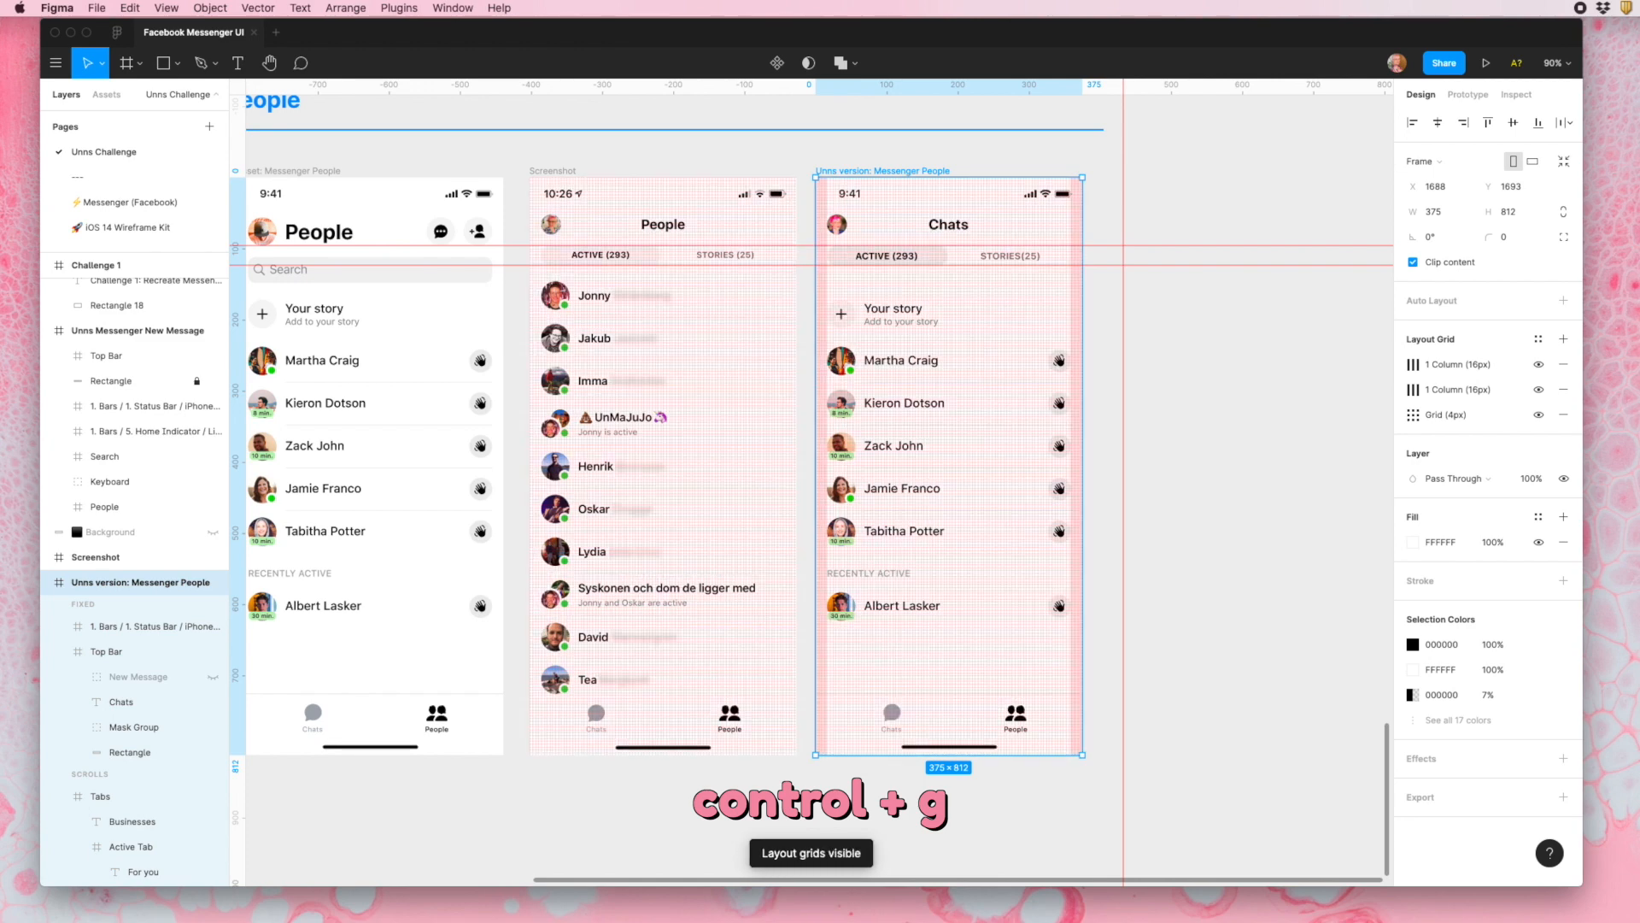
key(ctrl+g)
key(ctrl+g)
key(ctrl+g)
key(ctrl+g)
key(ctrl+g)
- Select all six Person rows in the "Unns version: Messenger People" frame and tidy them up into an evenly spaced vertical stack
scroll(1111, 479, up, 5)
click(901, 689)
shift+click(937, 593)
shift+click(940, 521)
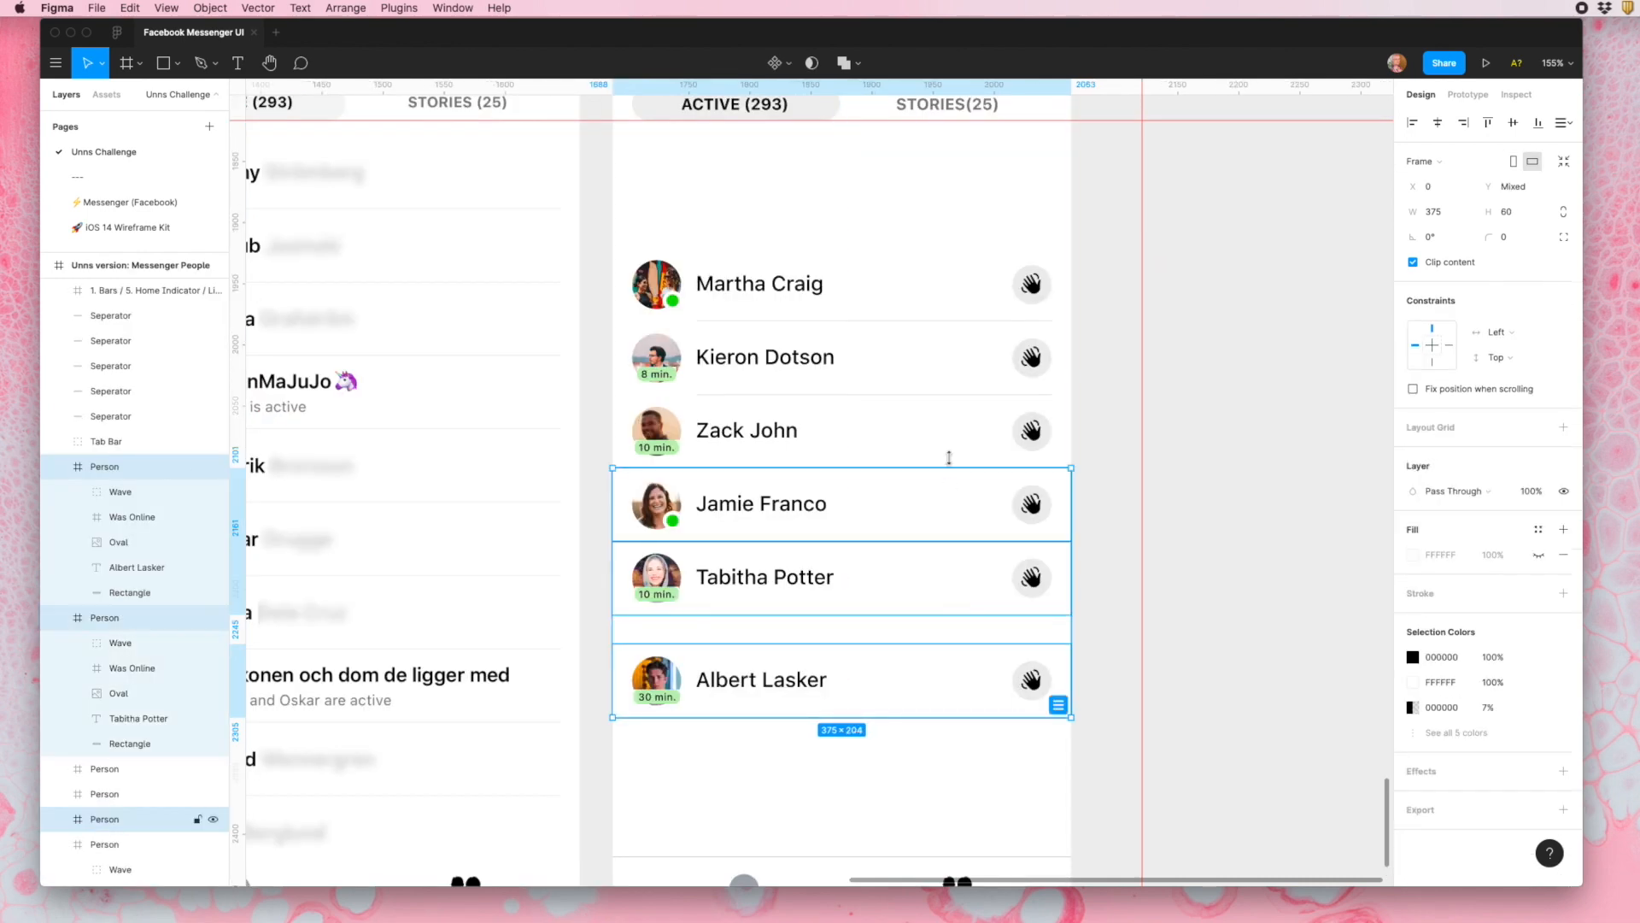
shift+click(955, 442)
shift+click(961, 384)
shift+click(968, 284)
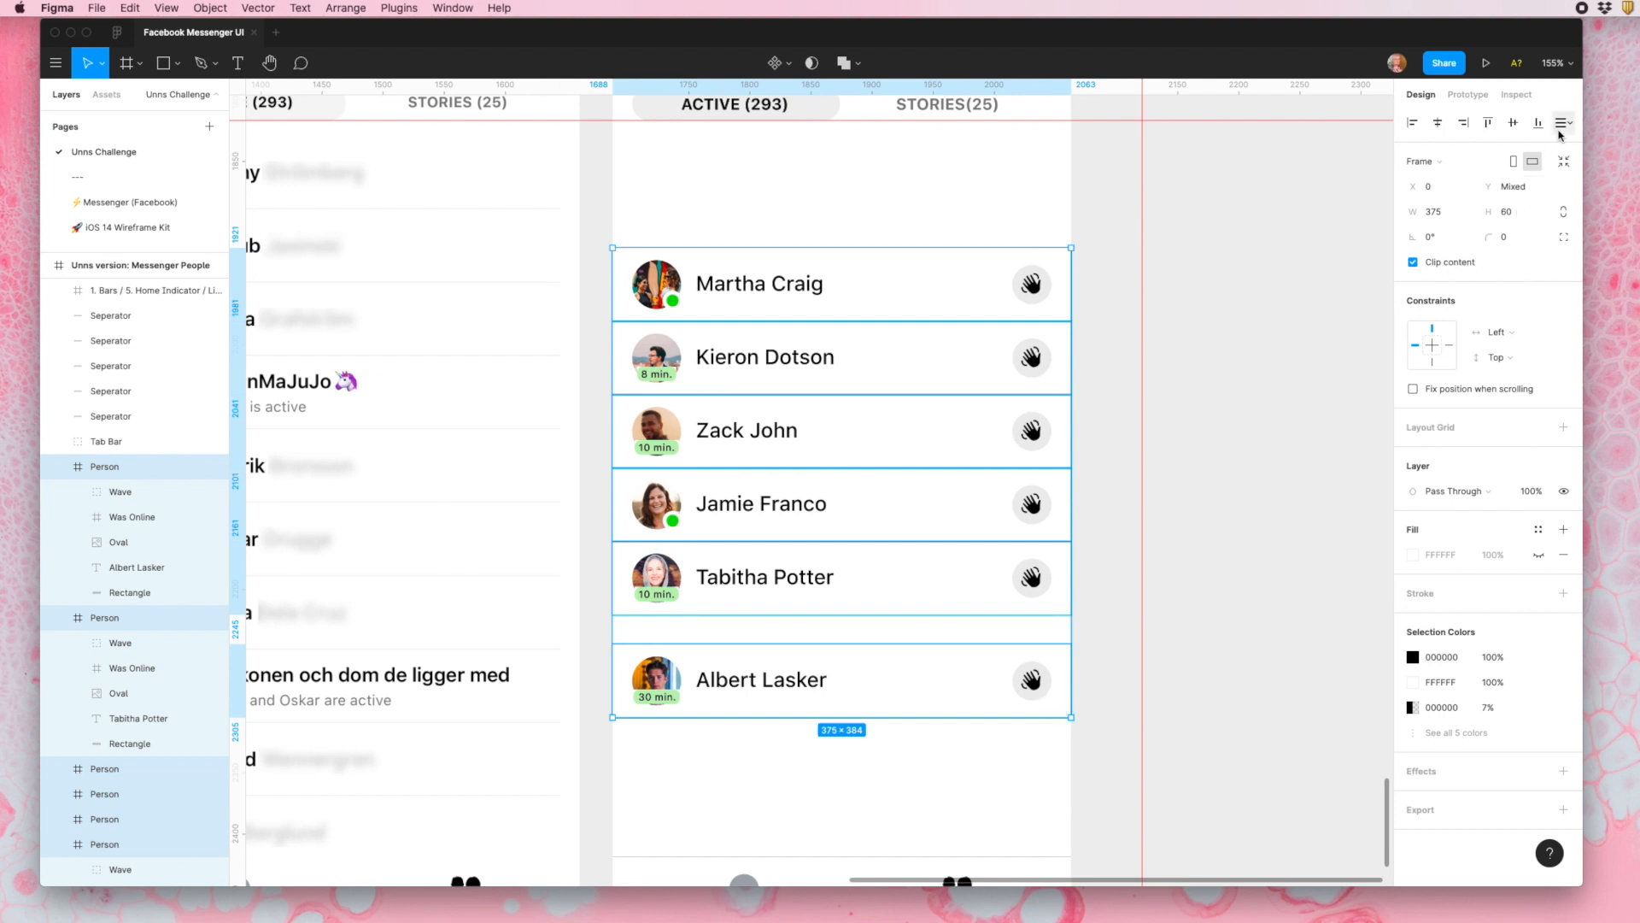
click(1060, 705)
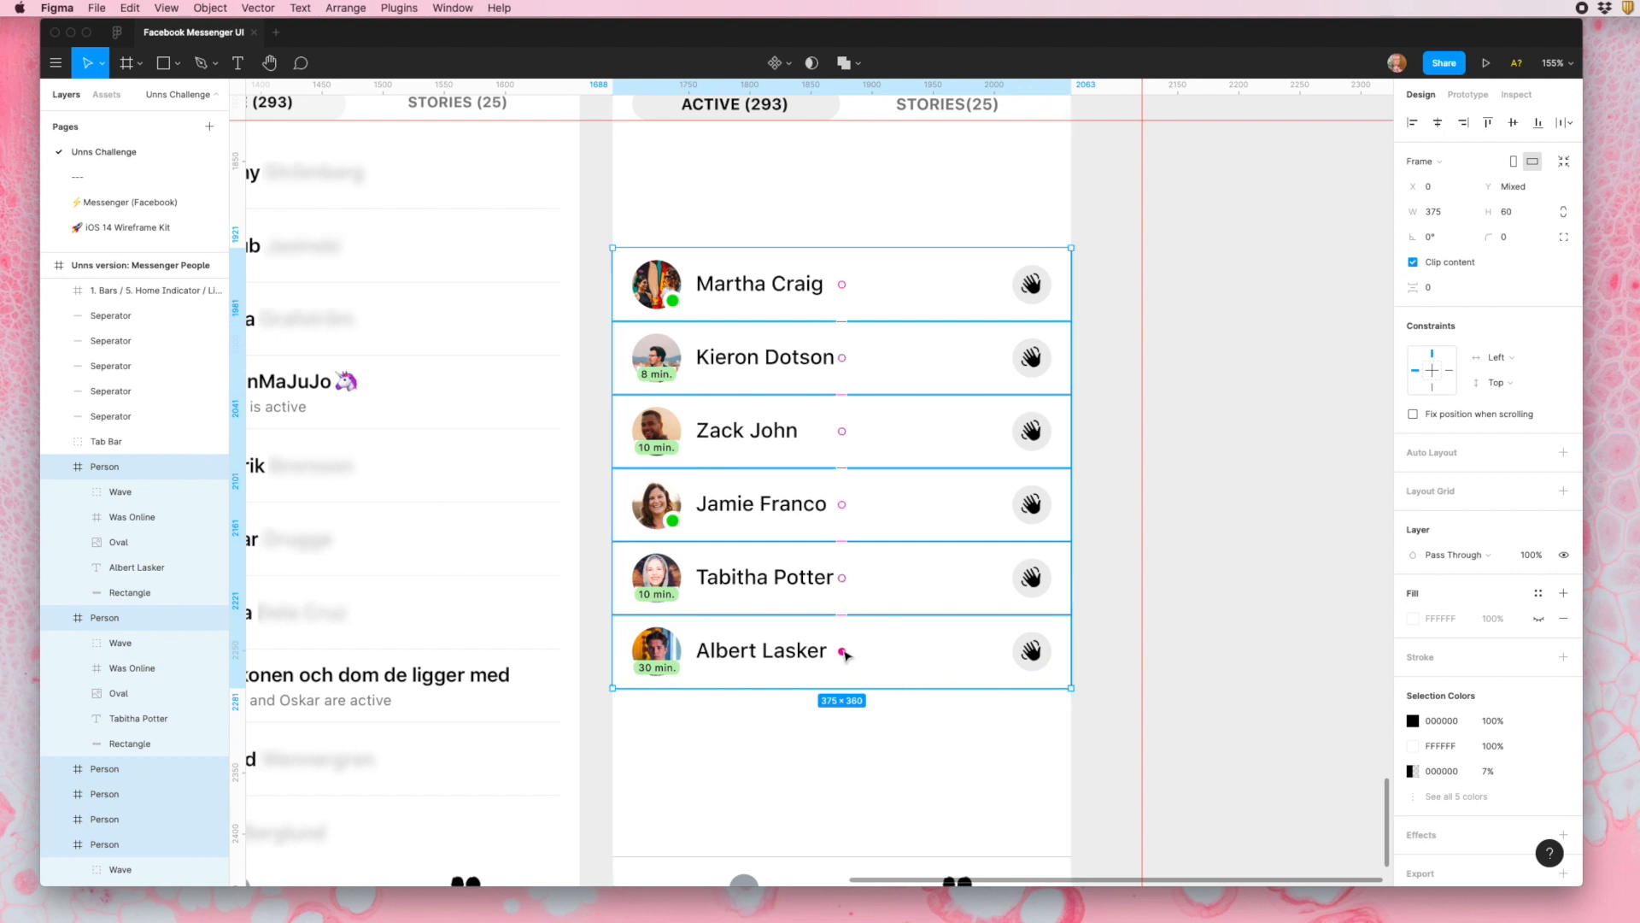
- Reorder the tidied stack so the bottom "30 min." person row moves up to fourth place
drag(844, 654, 845, 509)
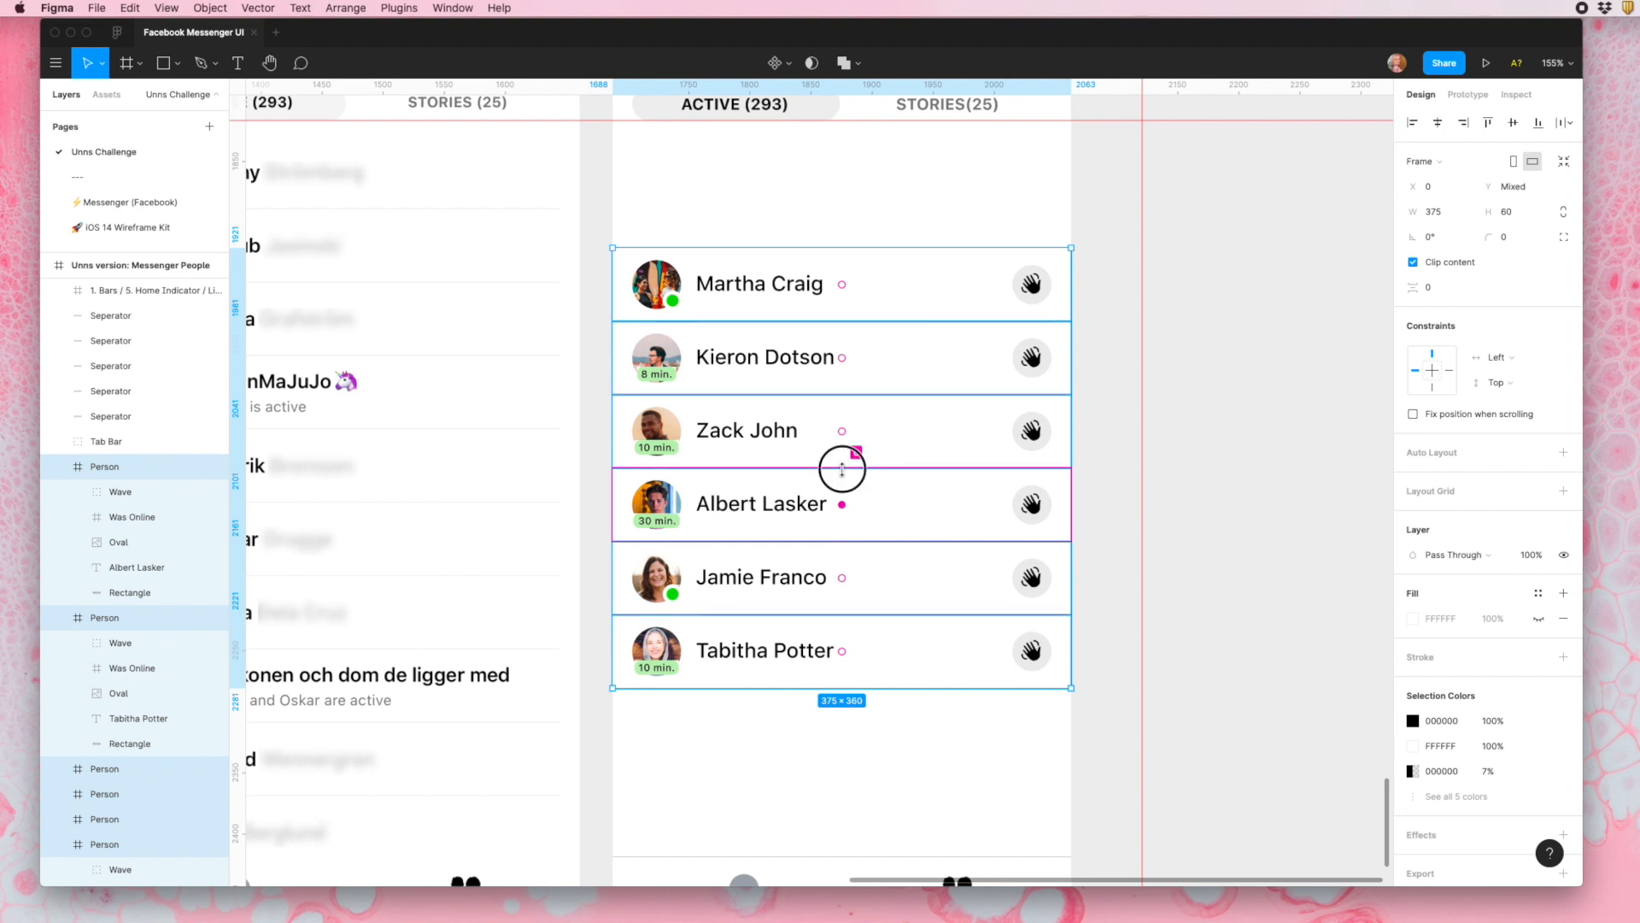
drag(843, 470, 842, 472)
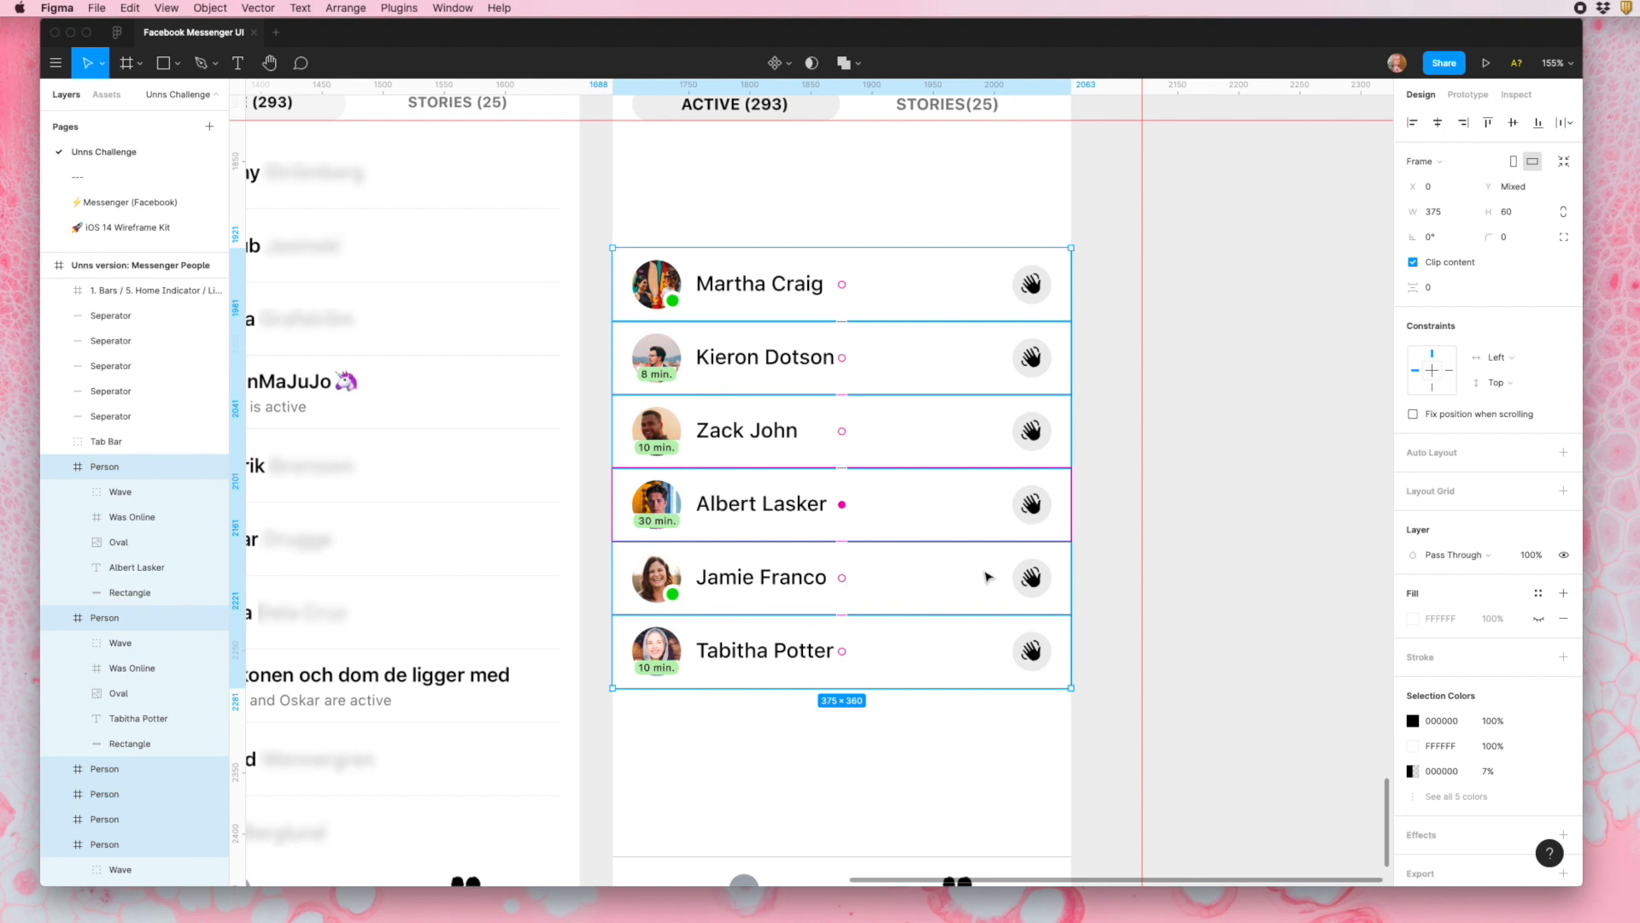
- Wrap the six Person rows in a vertical Auto Layout and move the second row ("8 min.") down to third place
click(1563, 452)
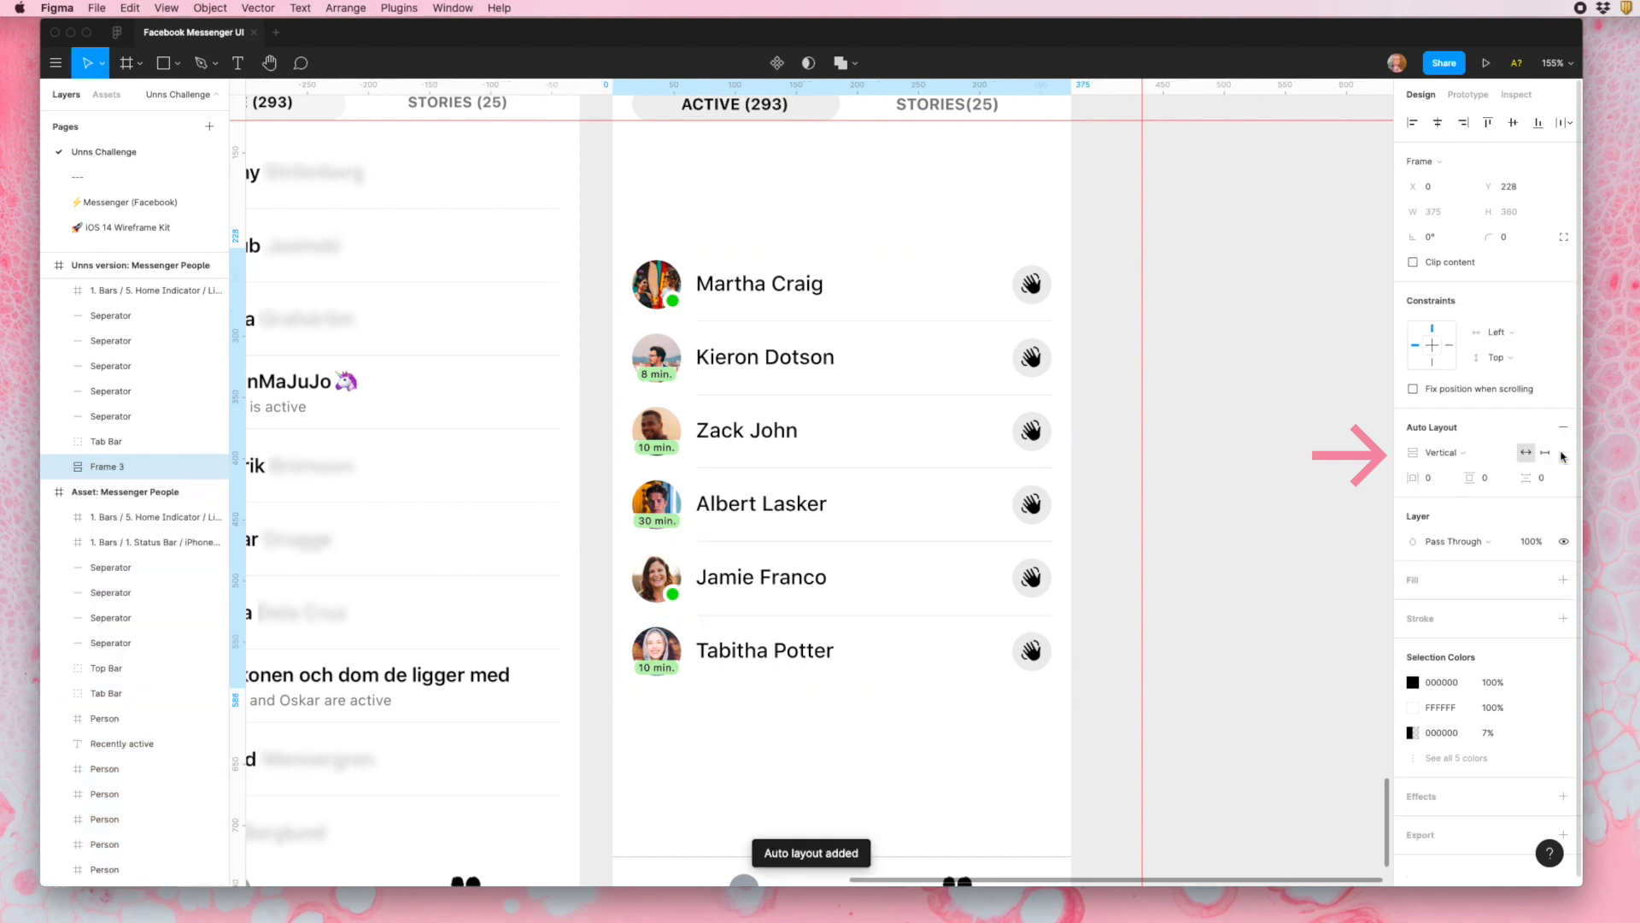
click(906, 353)
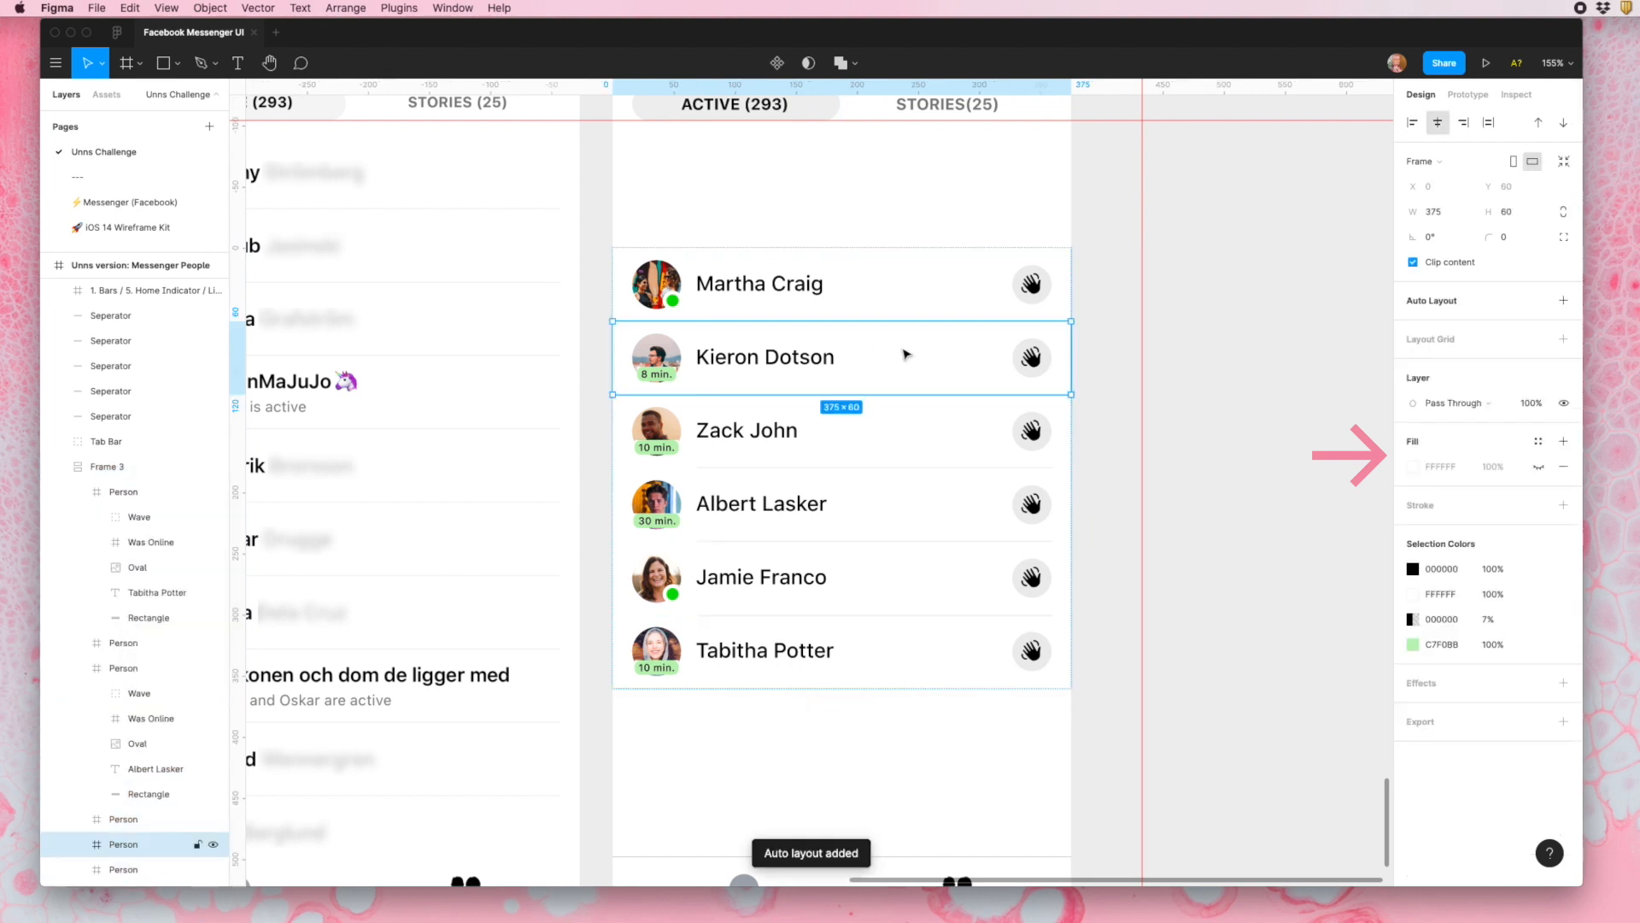
drag(906, 353, 910, 437)
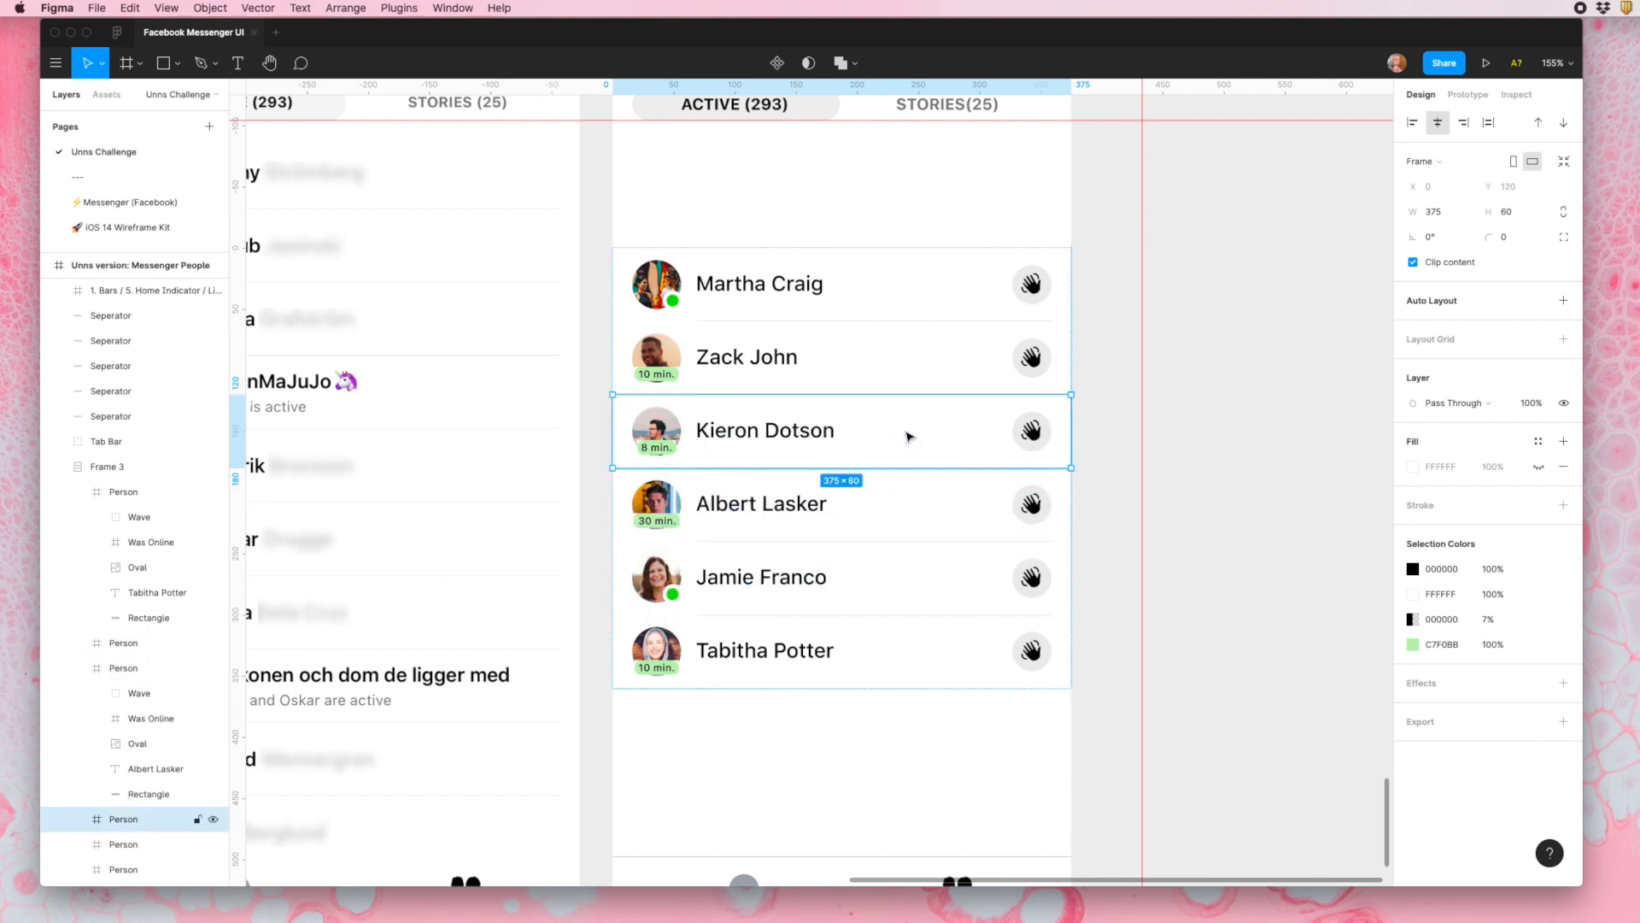
click(103, 461)
drag(132, 445, 147, 586)
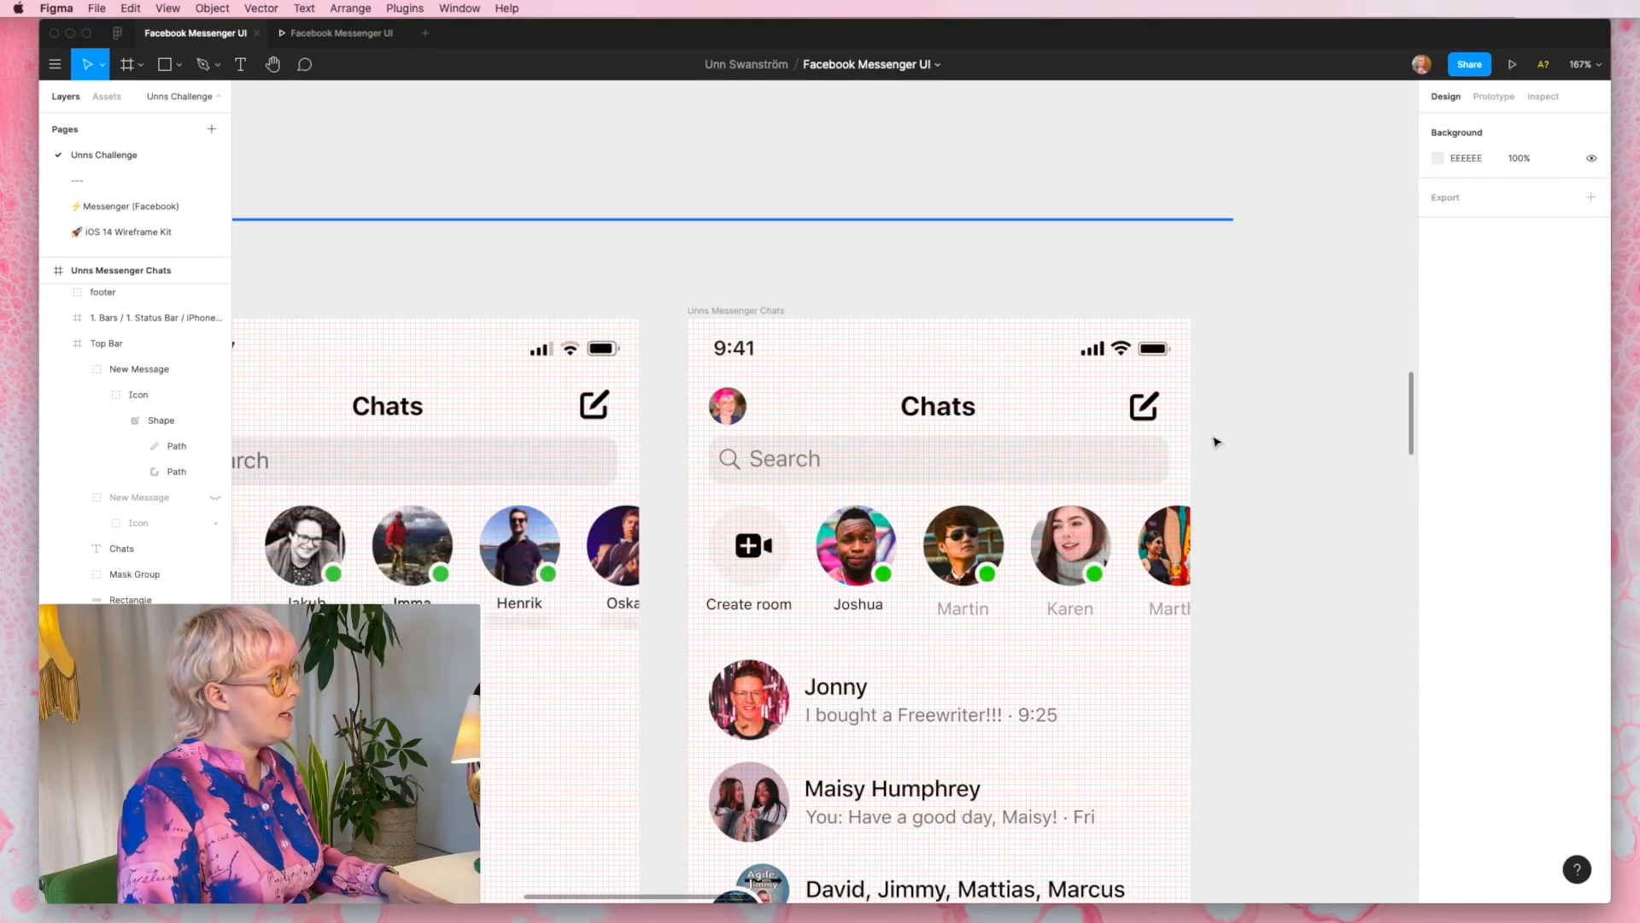
- Make the hidden Screen shot and "Unns Messenger Chats" frames in the Chats section visible
scroll(1217, 442, down, 8)
scroll(1209, 444, down, 3)
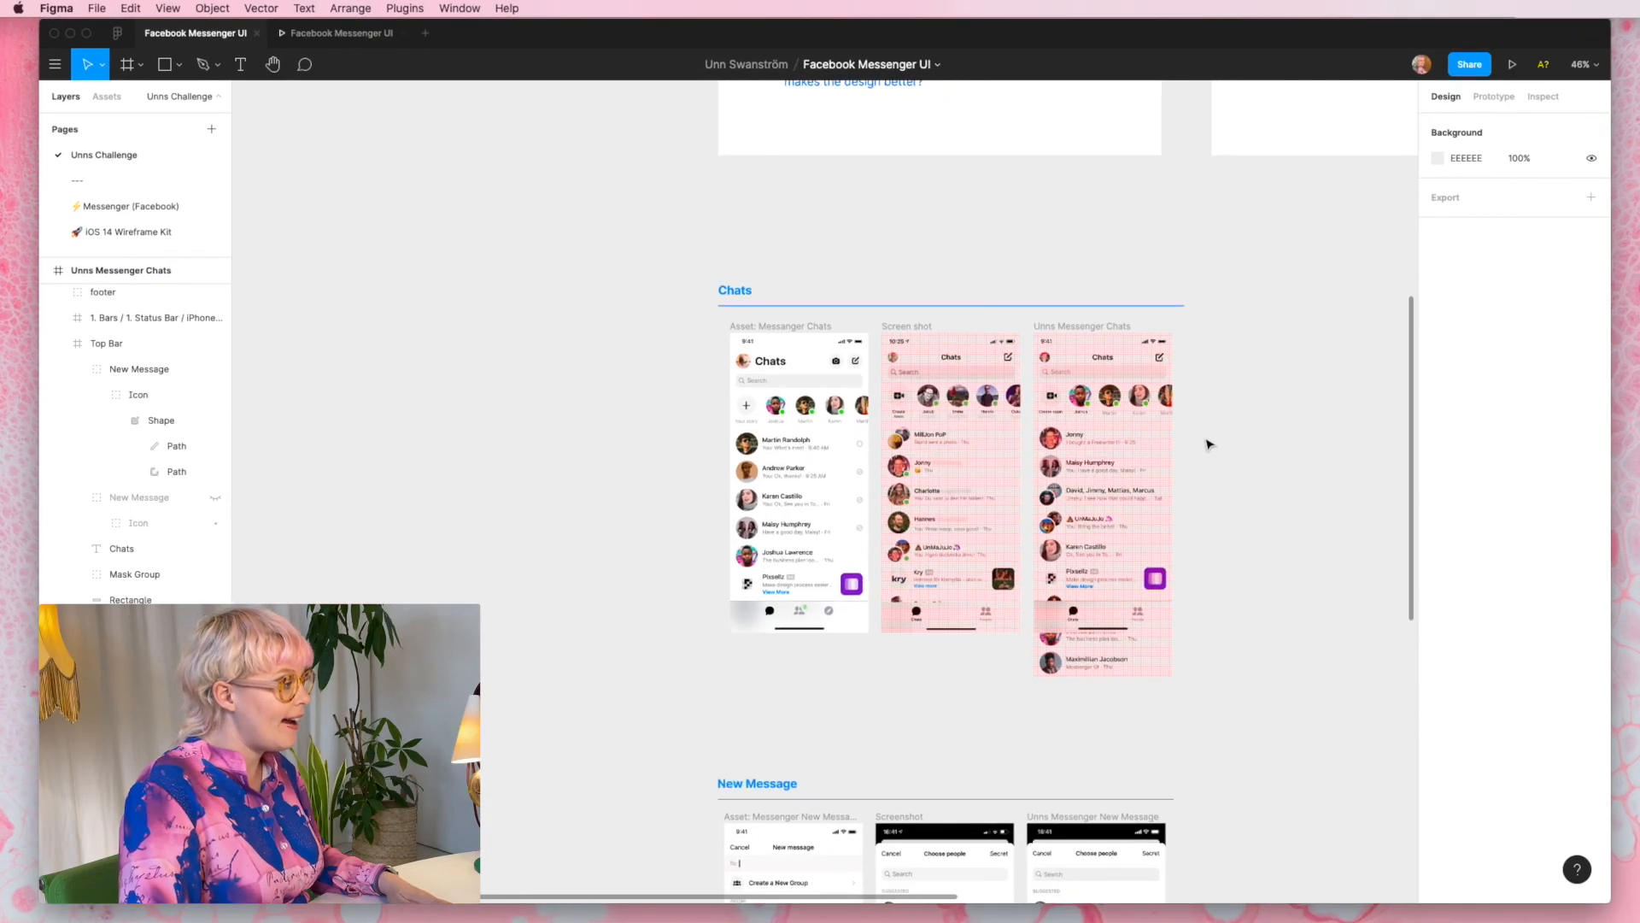
scroll(1209, 444, down, 2)
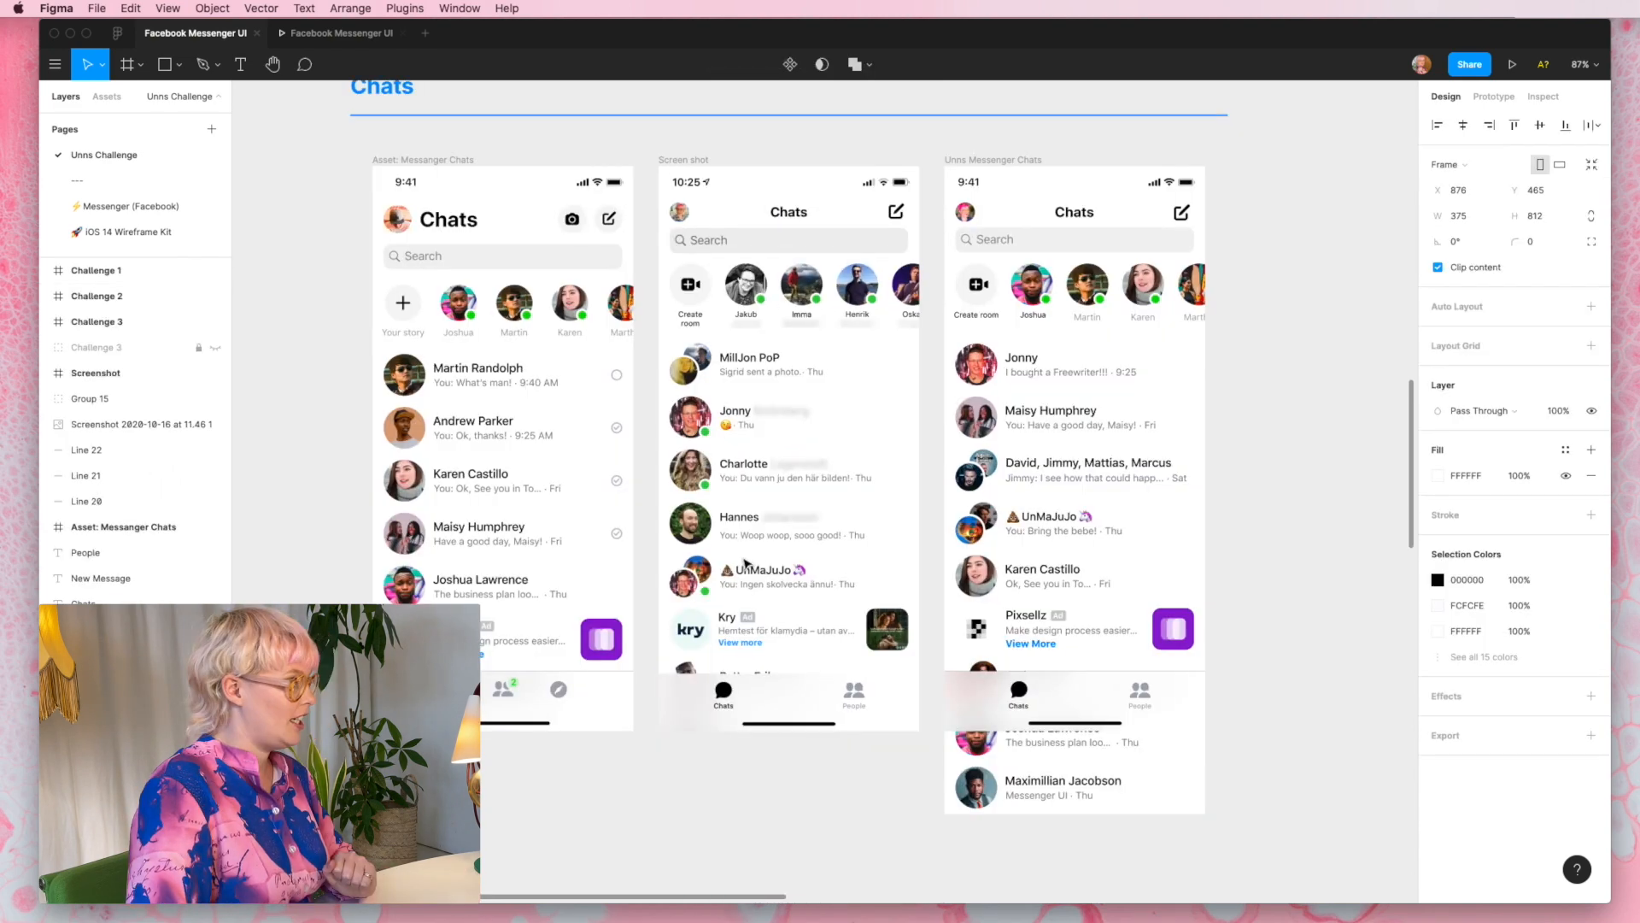
scroll(746, 564, up, 1)
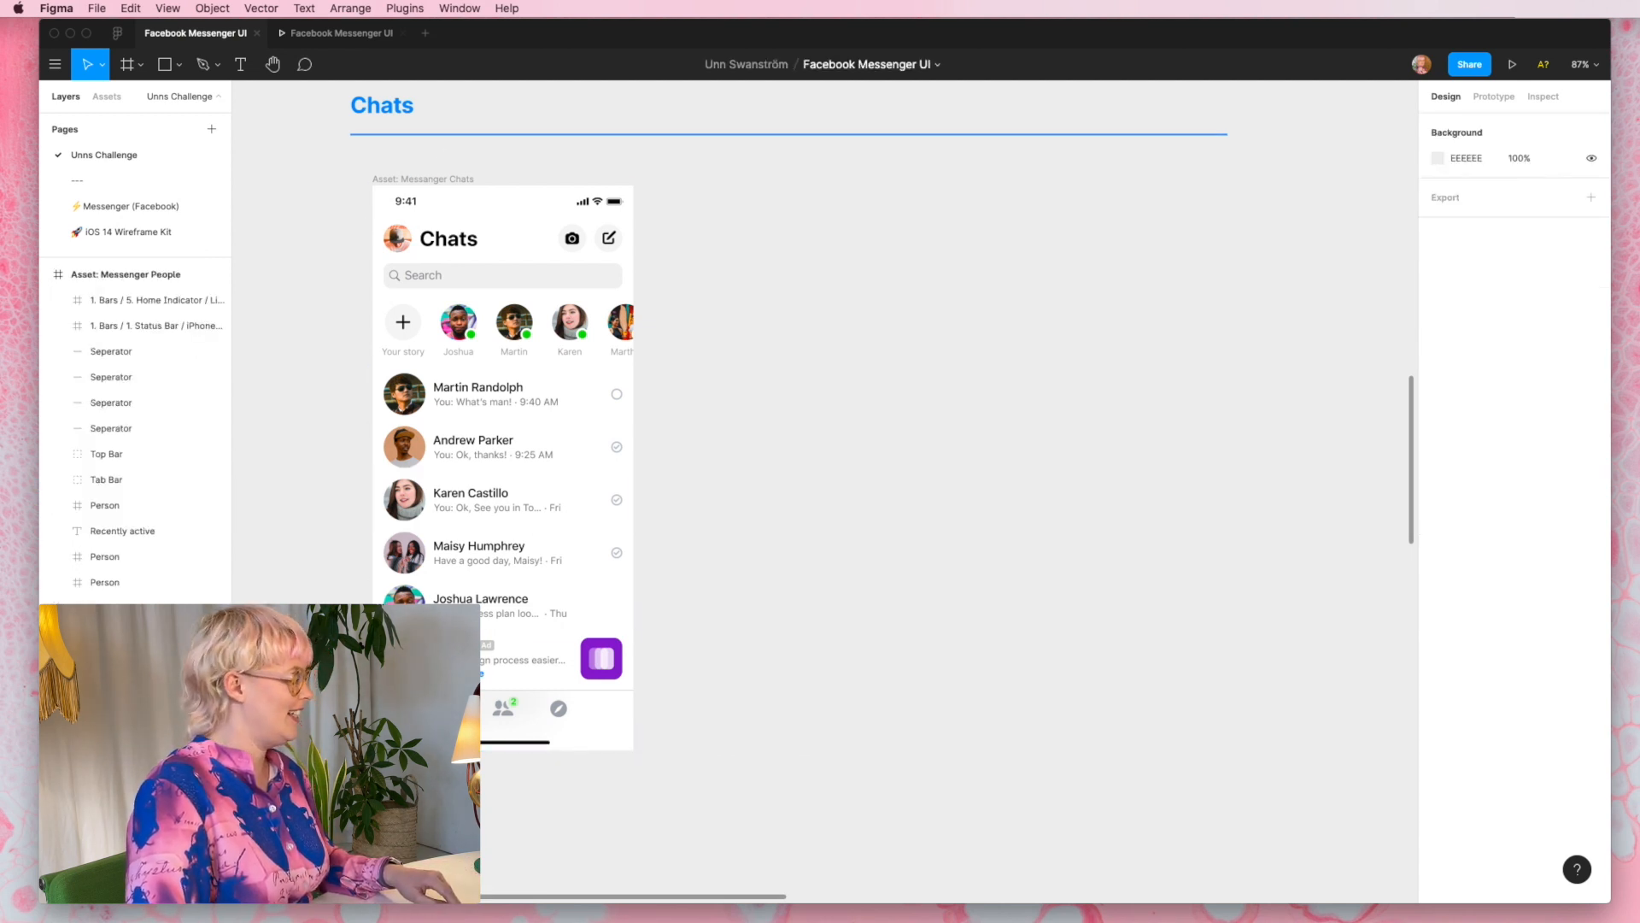
click(218, 736)
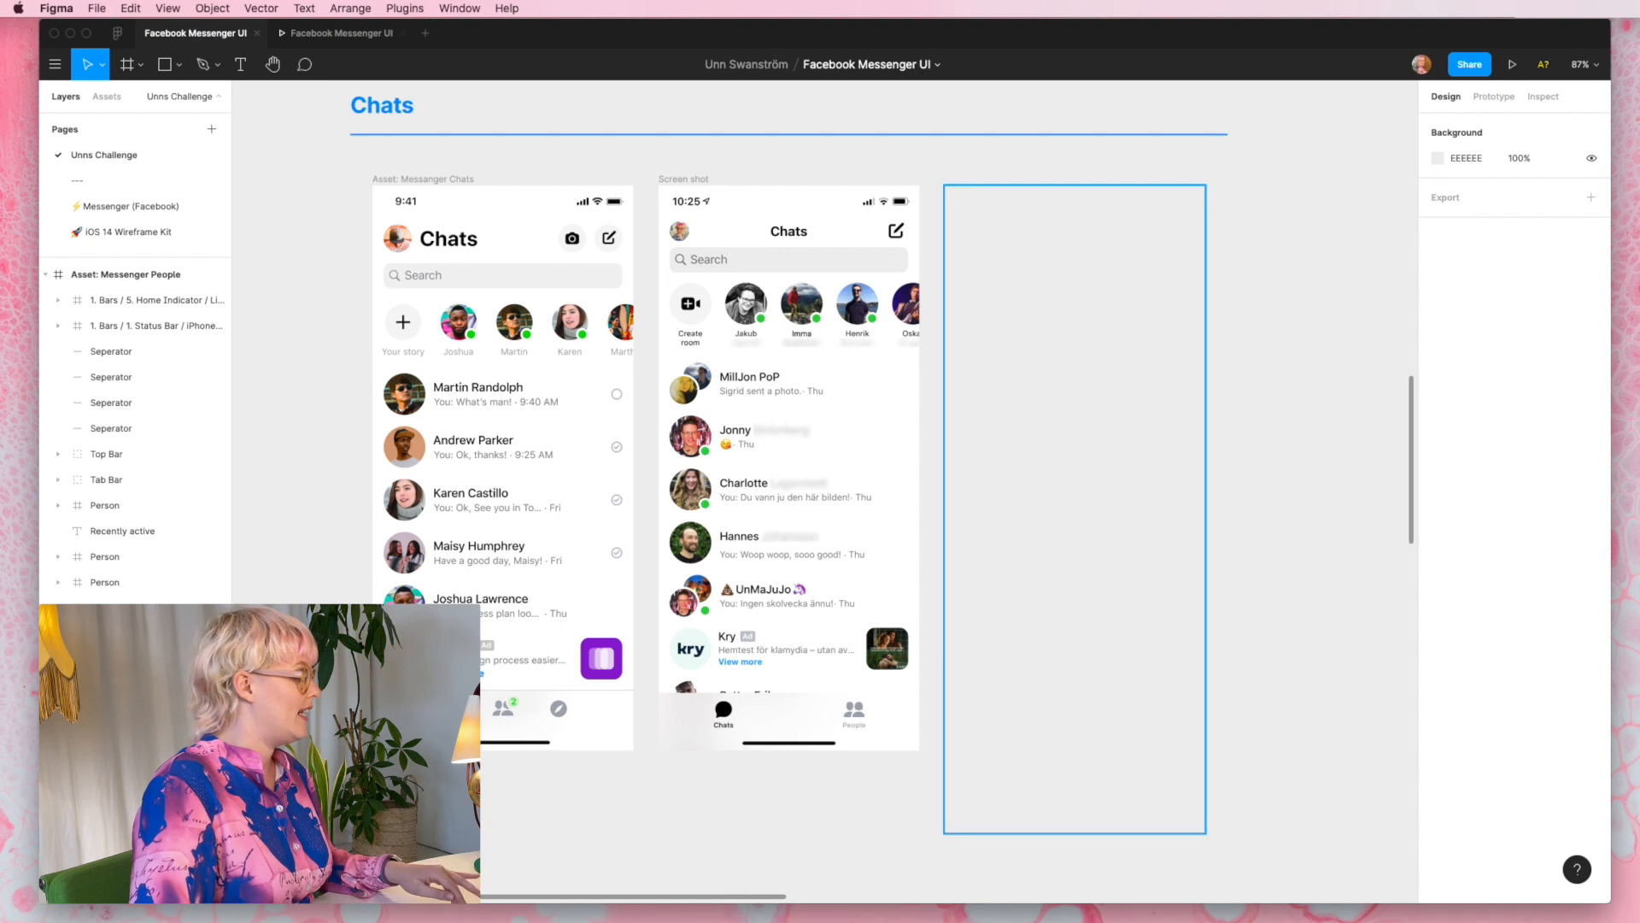
click(218, 710)
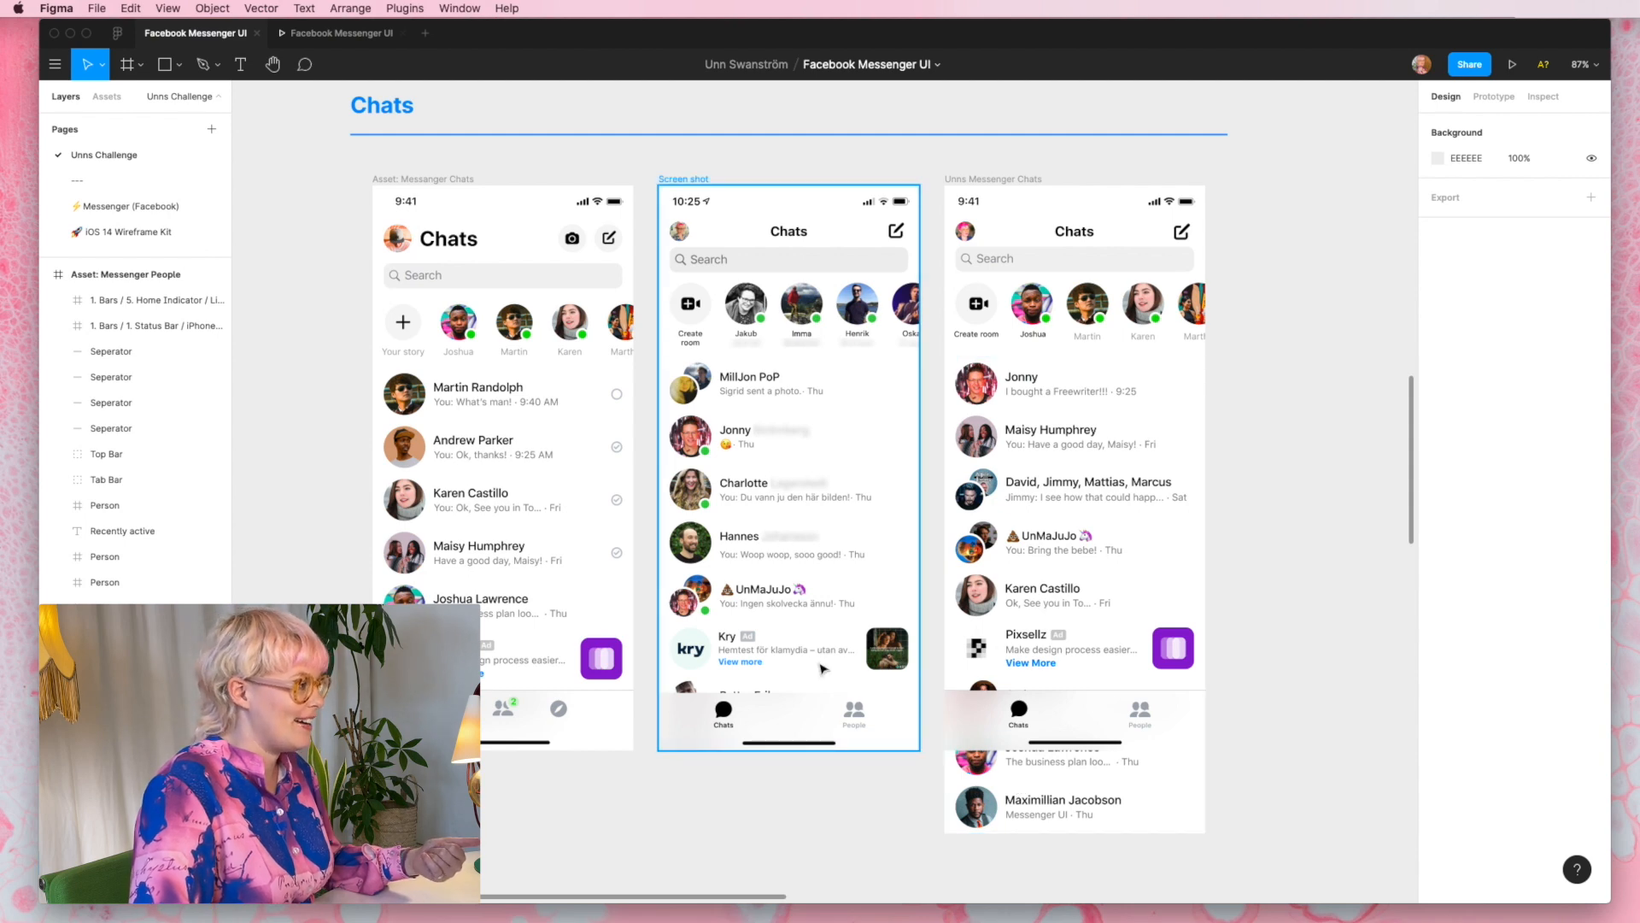
- Present the "Unns Messenger Chats" frame as a prototype and scroll its chat list to check the fixed top and tab bars
click(978, 171)
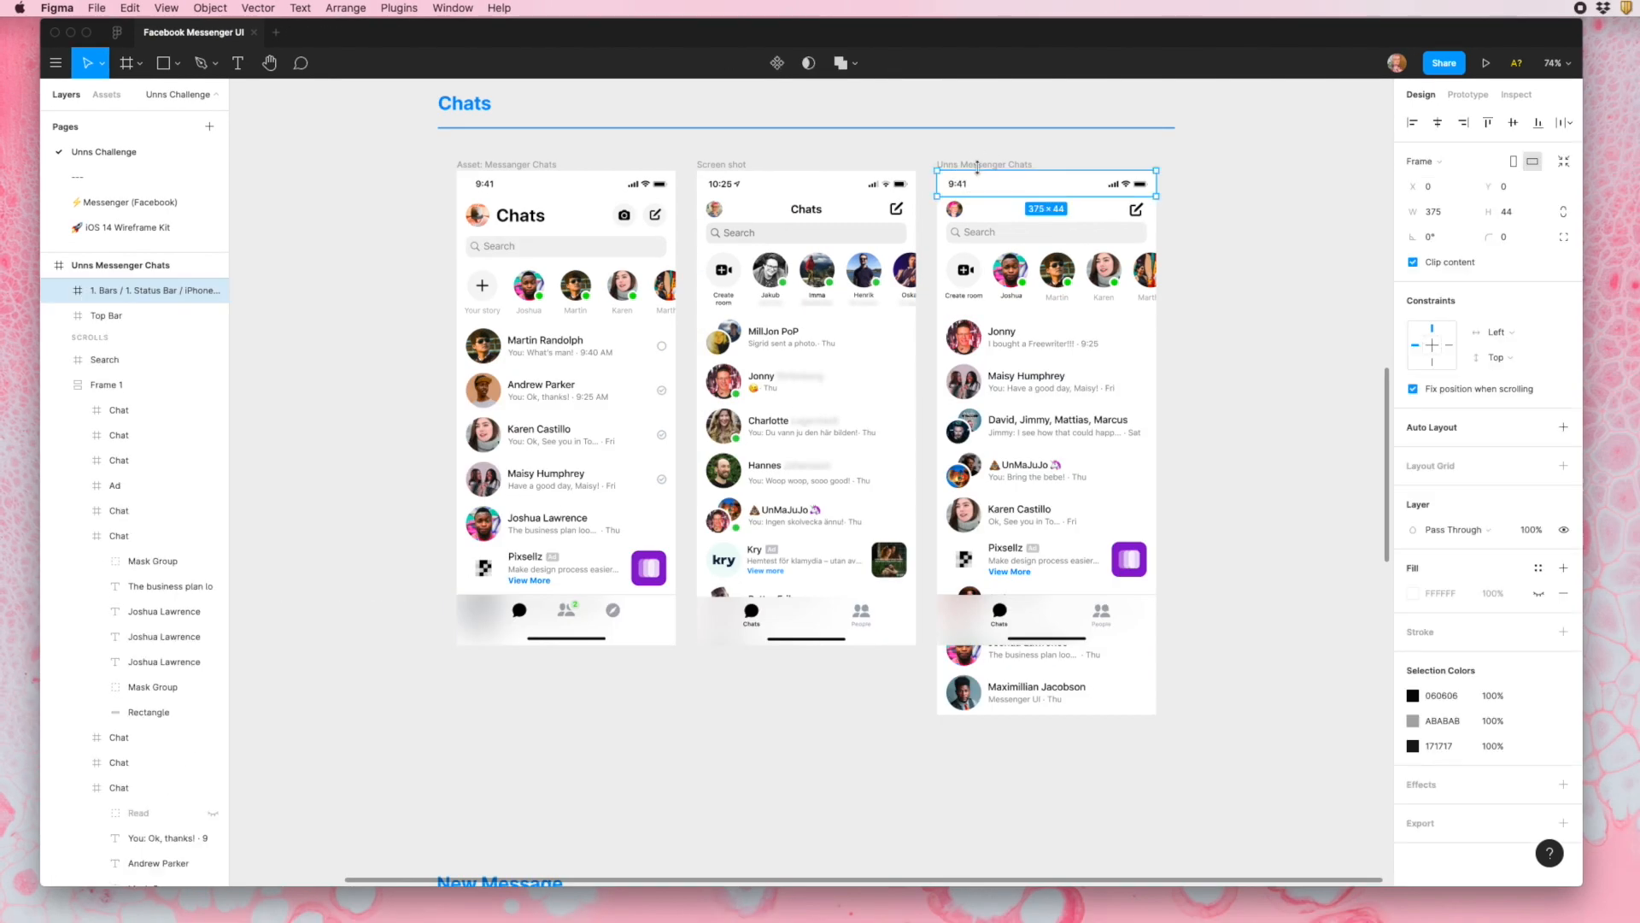
click(1015, 163)
click(1488, 64)
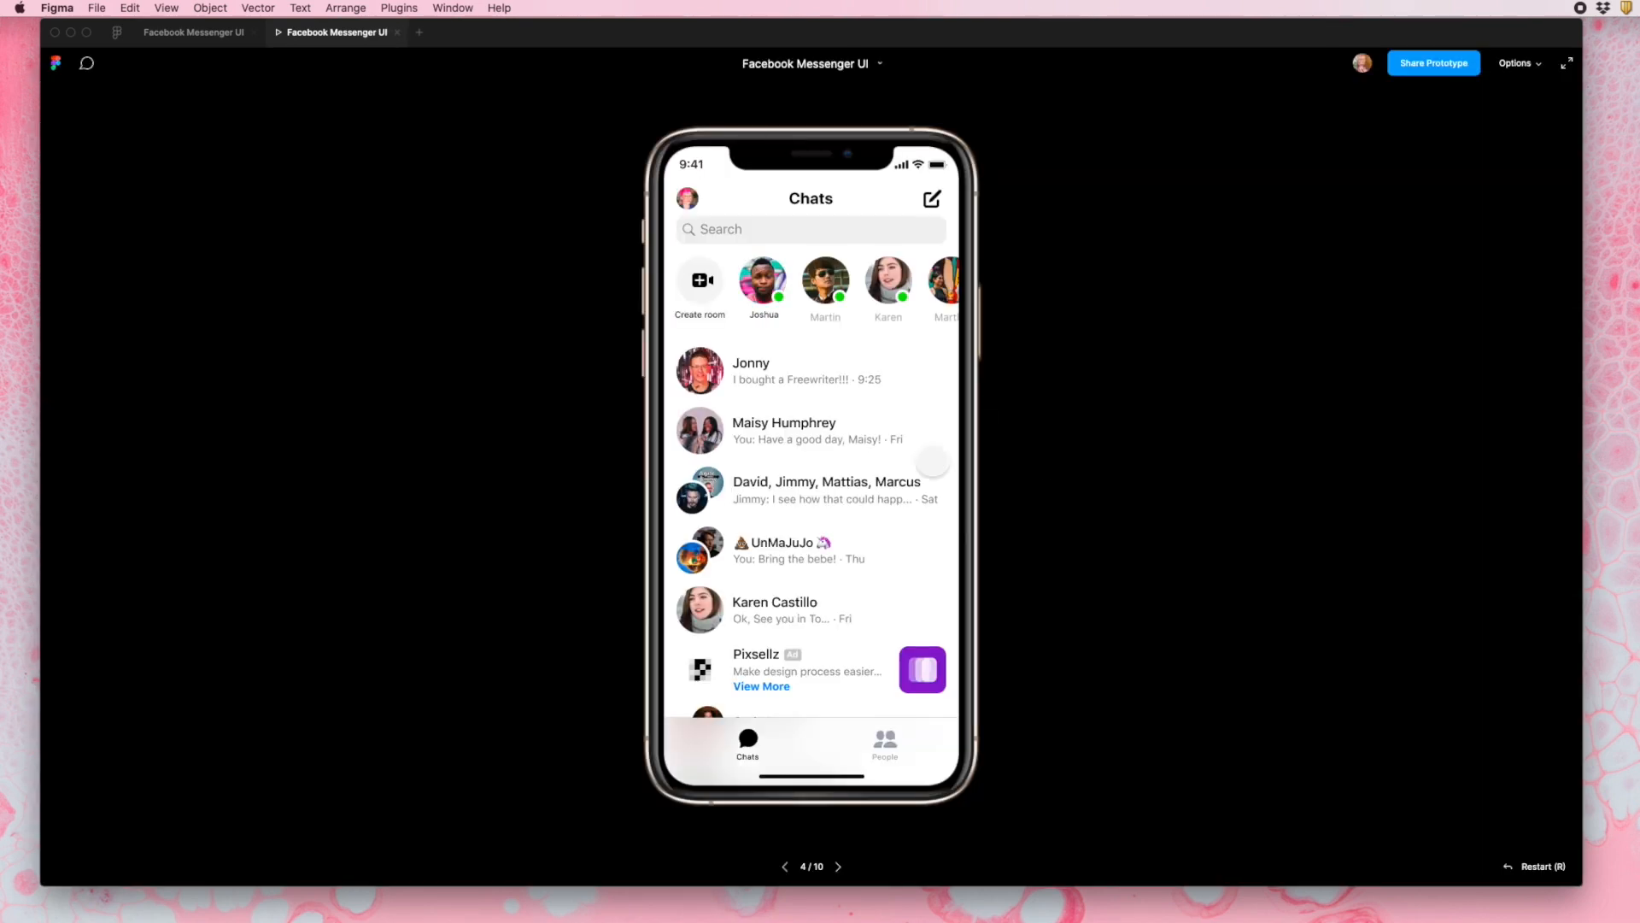
scroll(817, 467, down, 2)
scroll(817, 466, up, 2)
scroll(816, 466, down, 2)
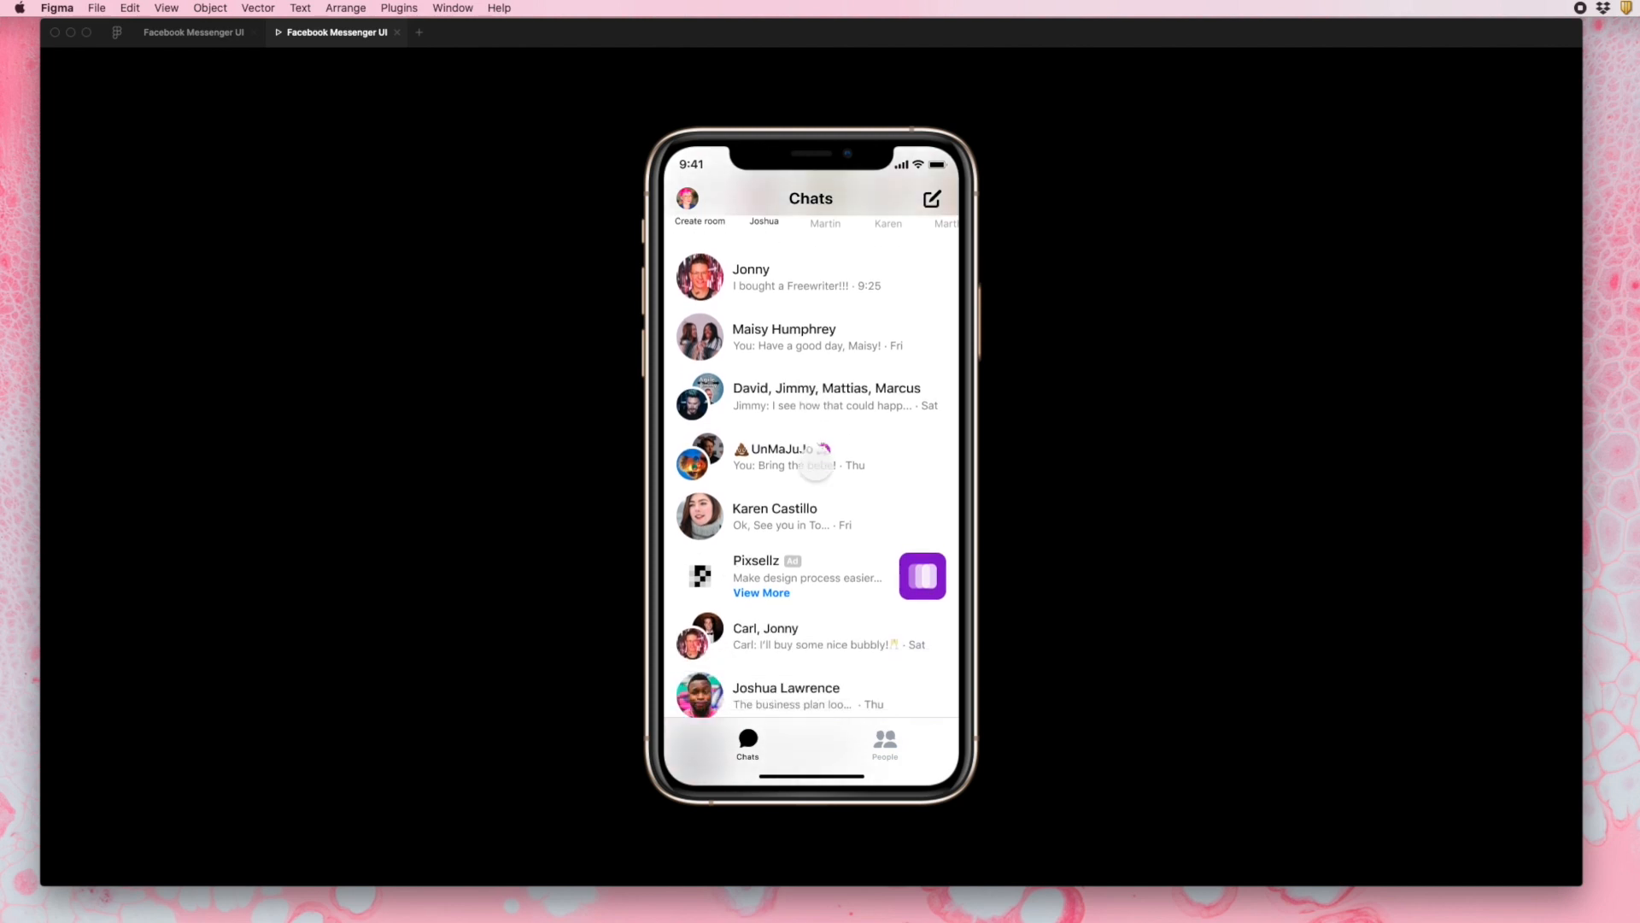
- Scroll the presented chat list up and down repeatedly to examine how the rows pass beneath the fixed top and tab bars
scroll(816, 465, up, 2)
scroll(816, 466, down, 2)
scroll(816, 466, up, 1)
scroll(816, 465, up, 1)
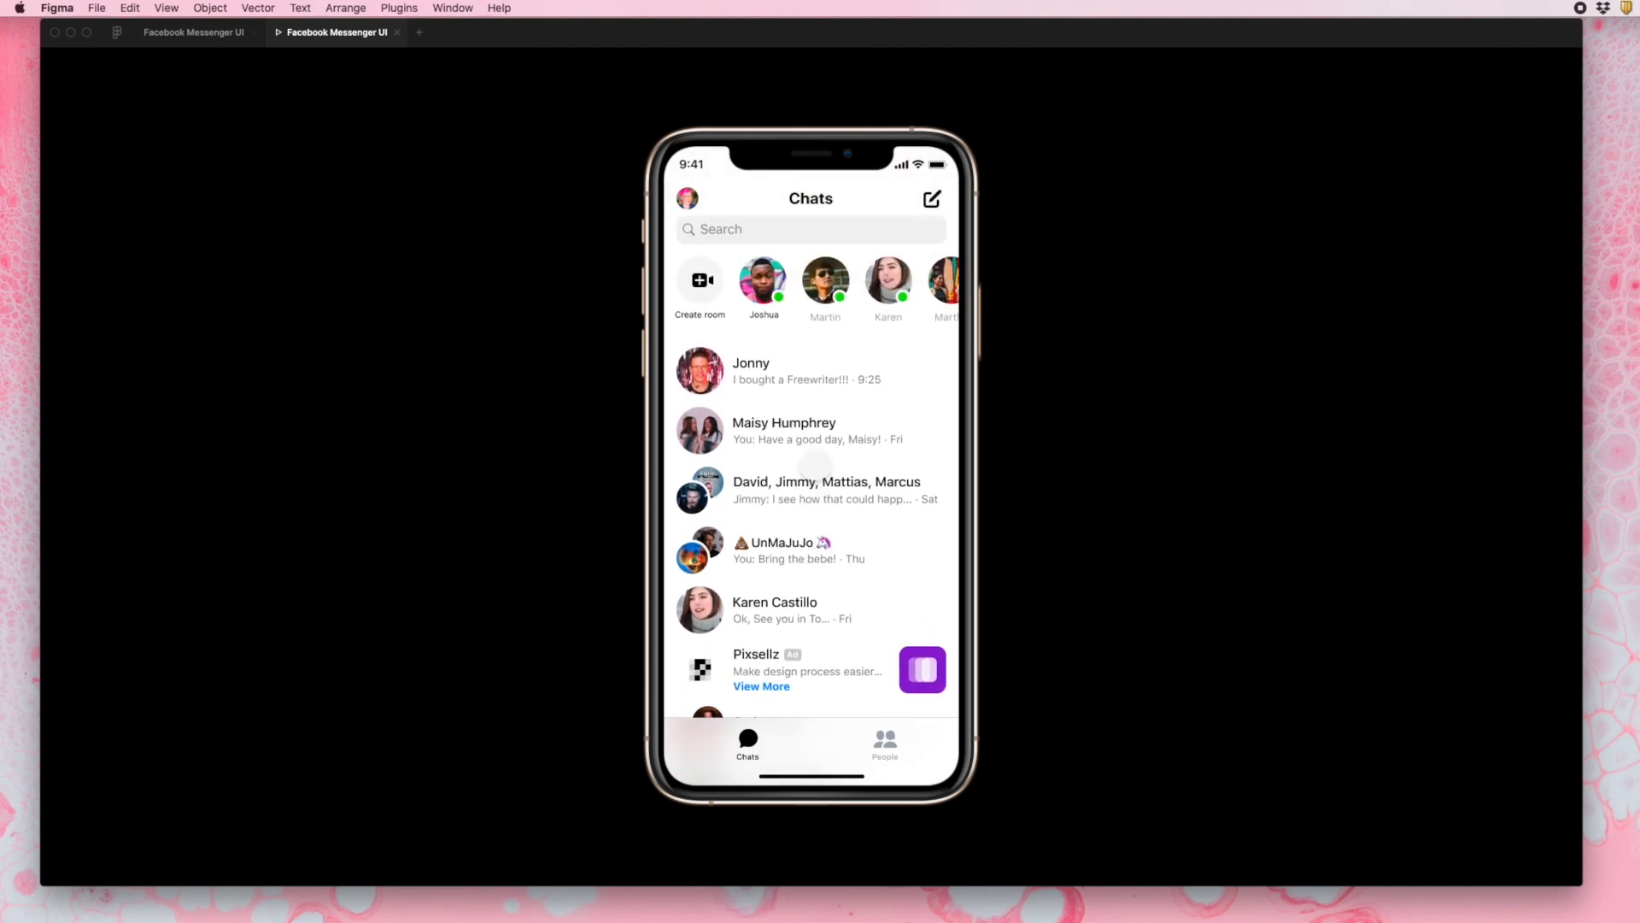
scroll(816, 464, down, 2)
scroll(816, 466, up, 1)
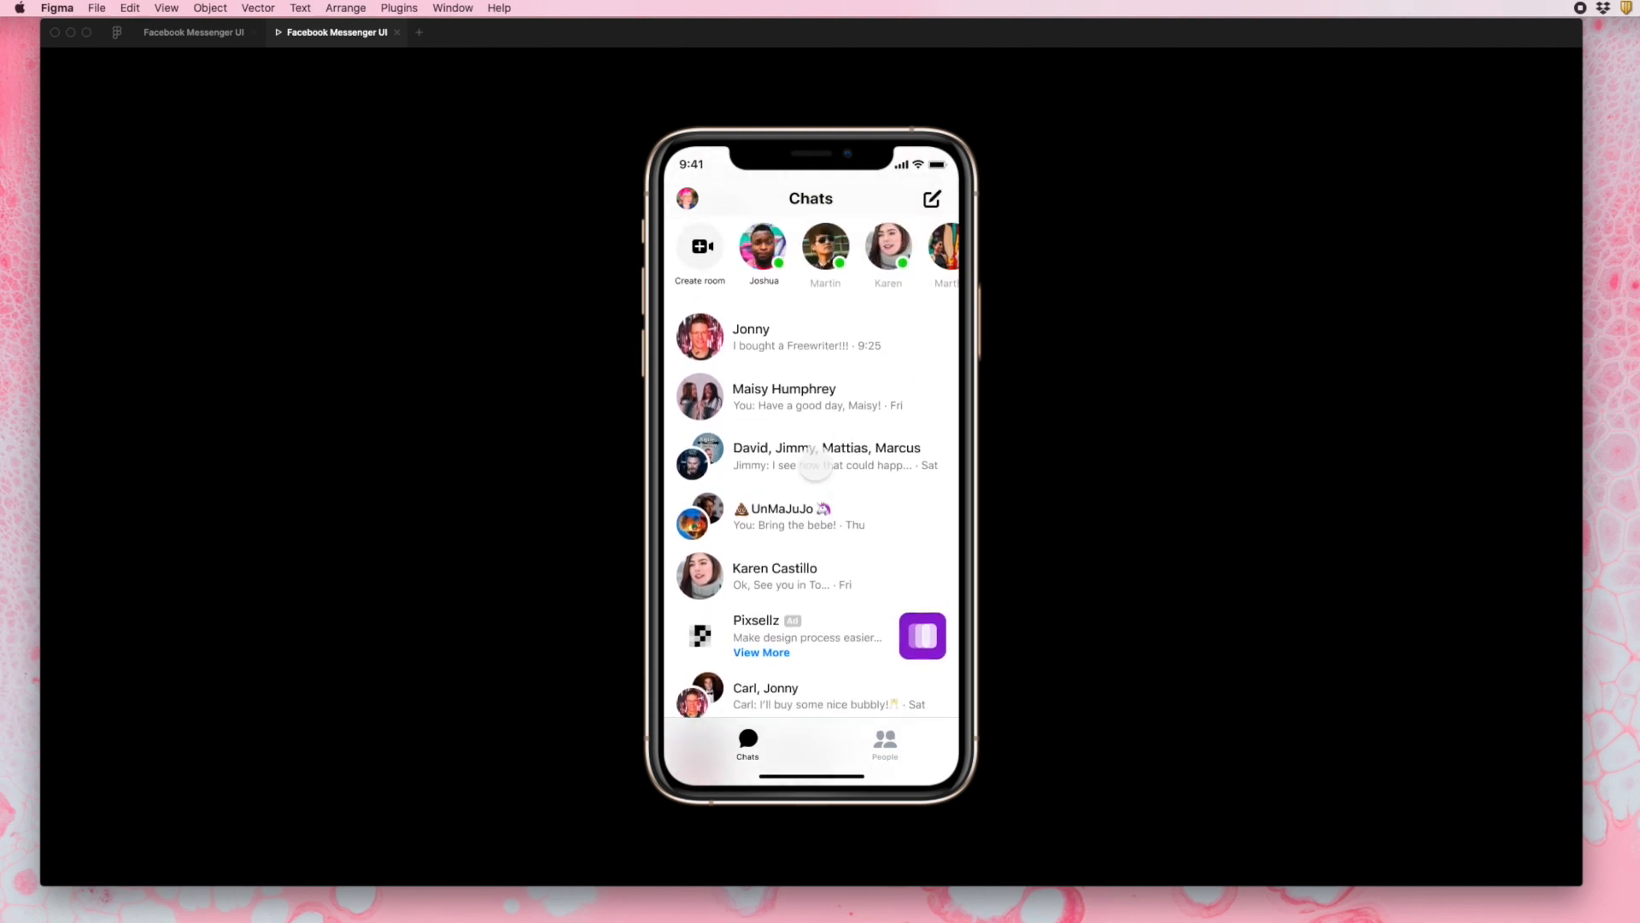
scroll(816, 466, up, 1)
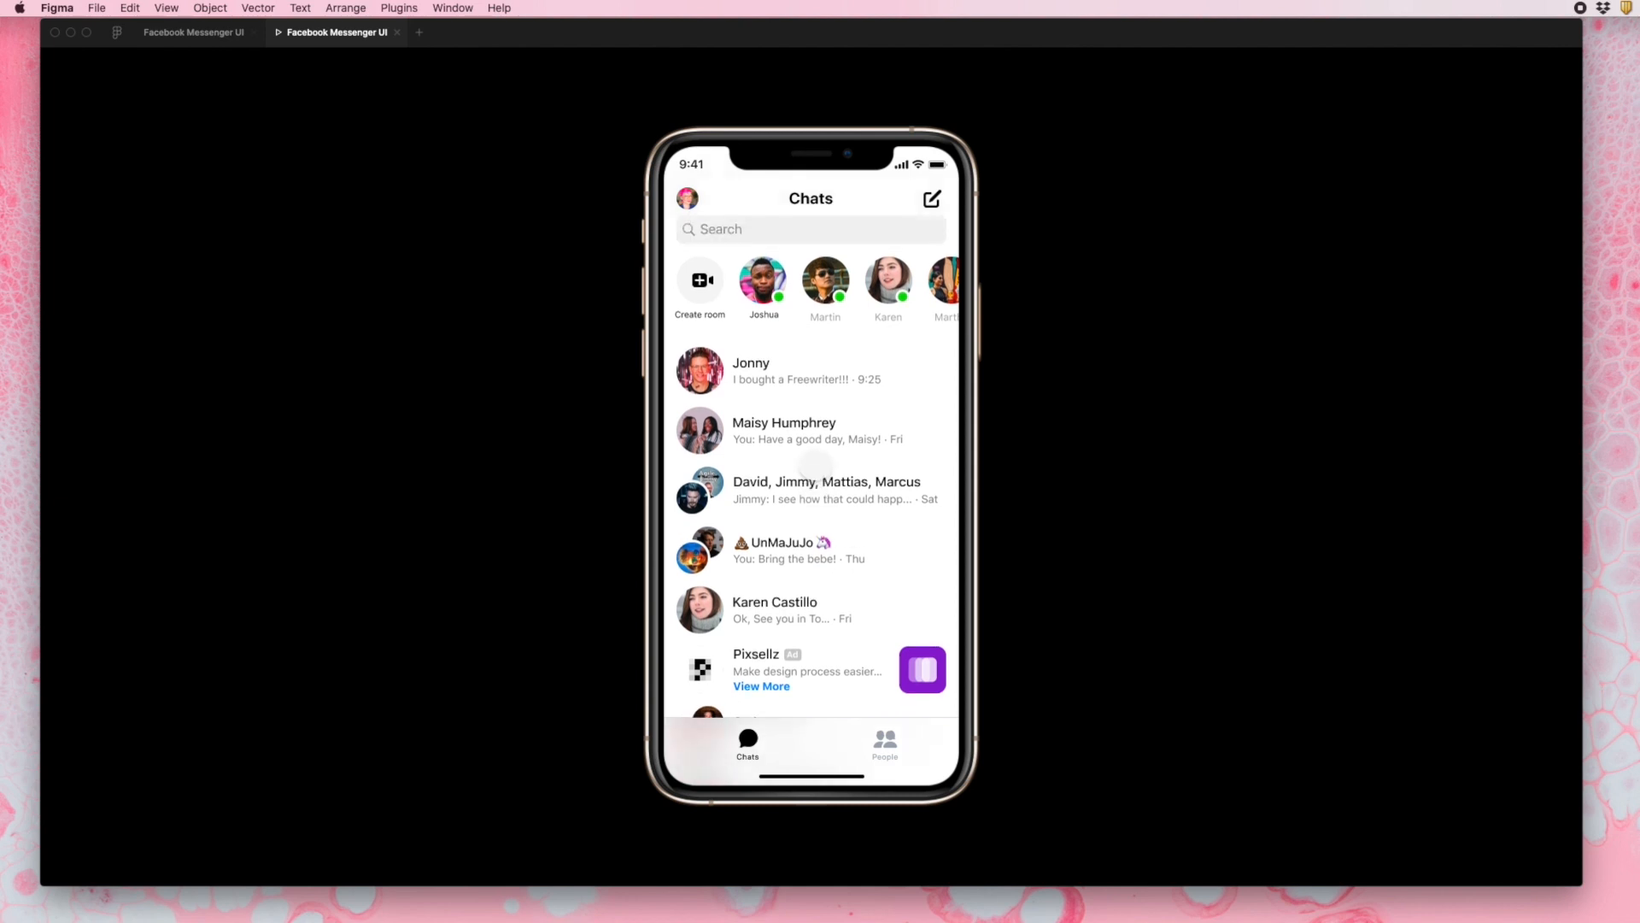
scroll(816, 467, down, 1)
scroll(816, 469, up, 1)
- Return to the design file and compare the New Message section's asset, screenshot and recreated frames with the interface hidden
key(ctrl+Tab)
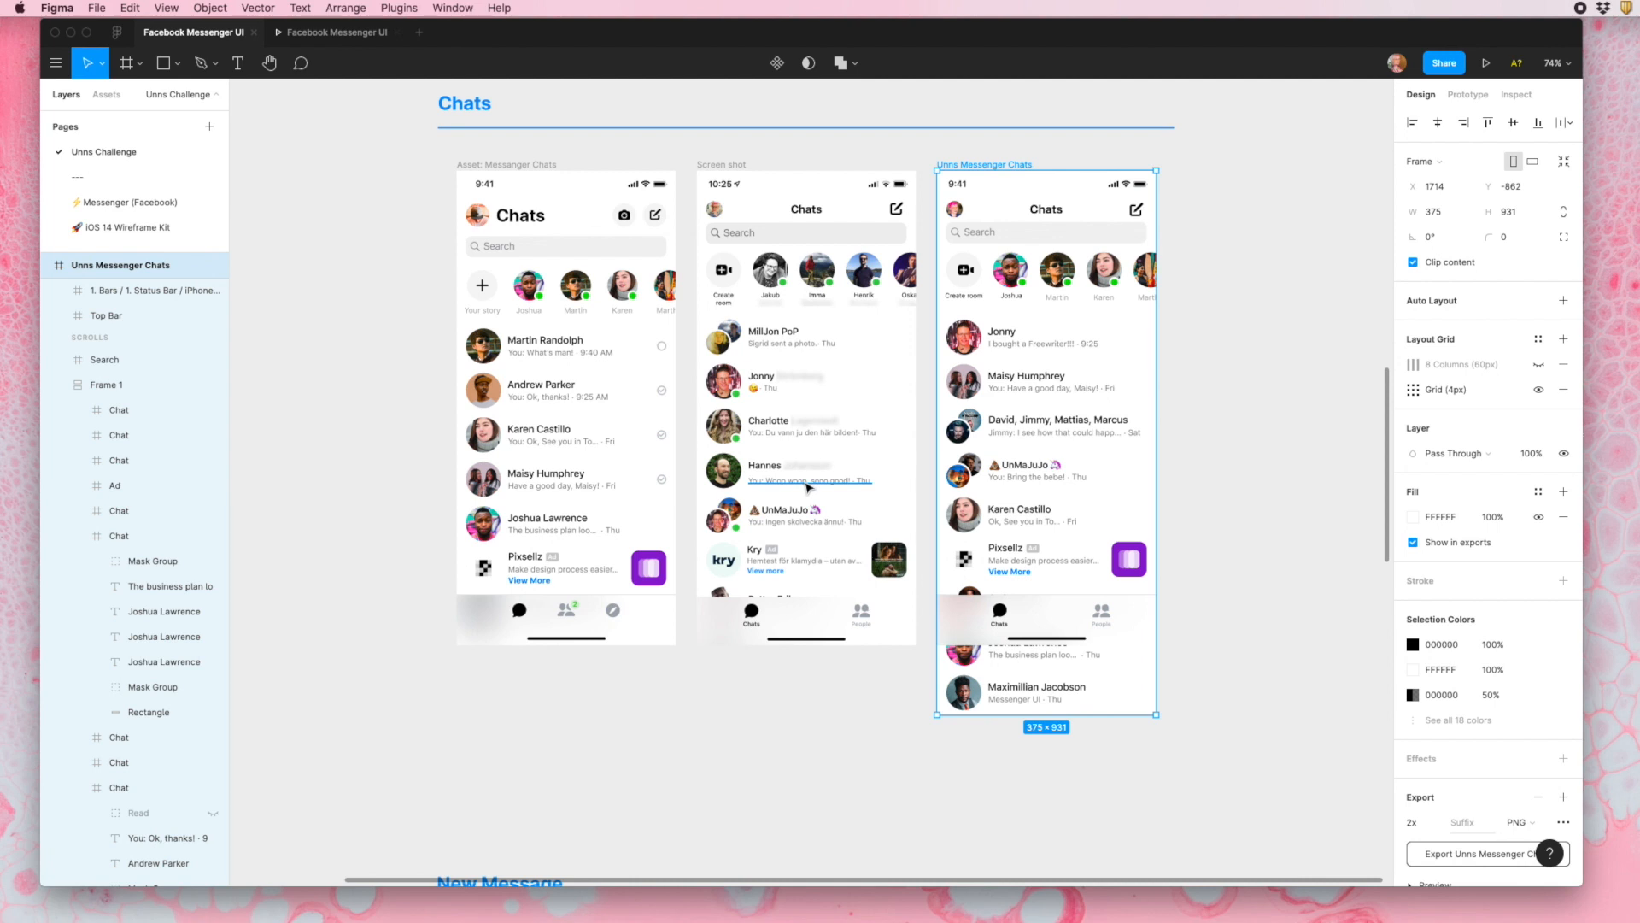
scroll(808, 487, down, 5)
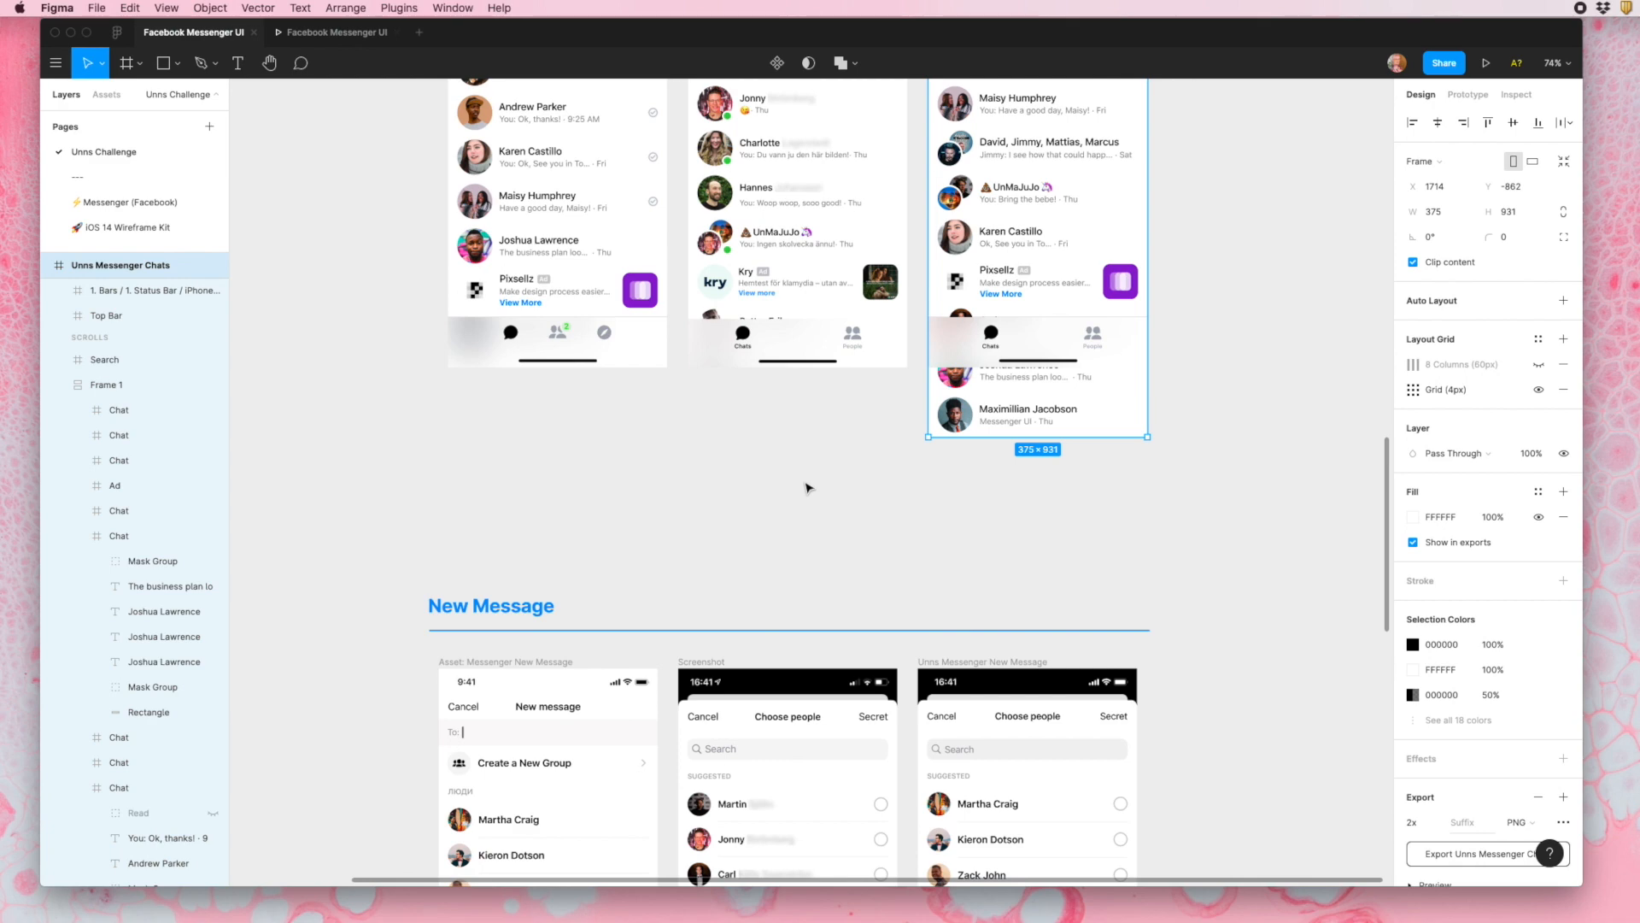
scroll(852, 627, down, 7)
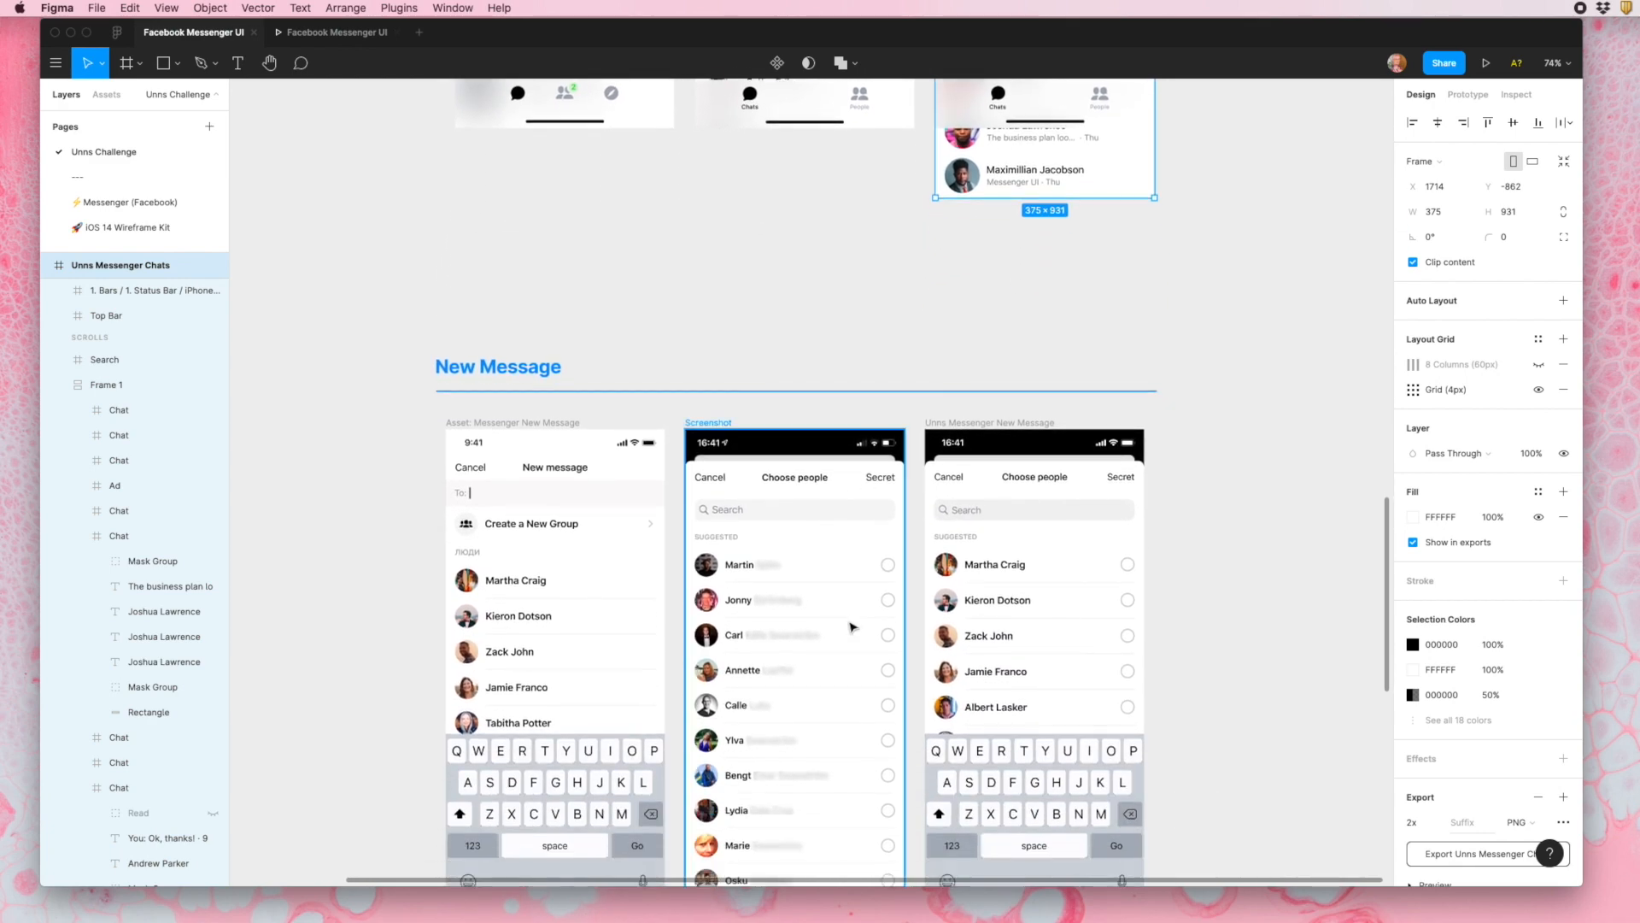
scroll(853, 628, down, 1)
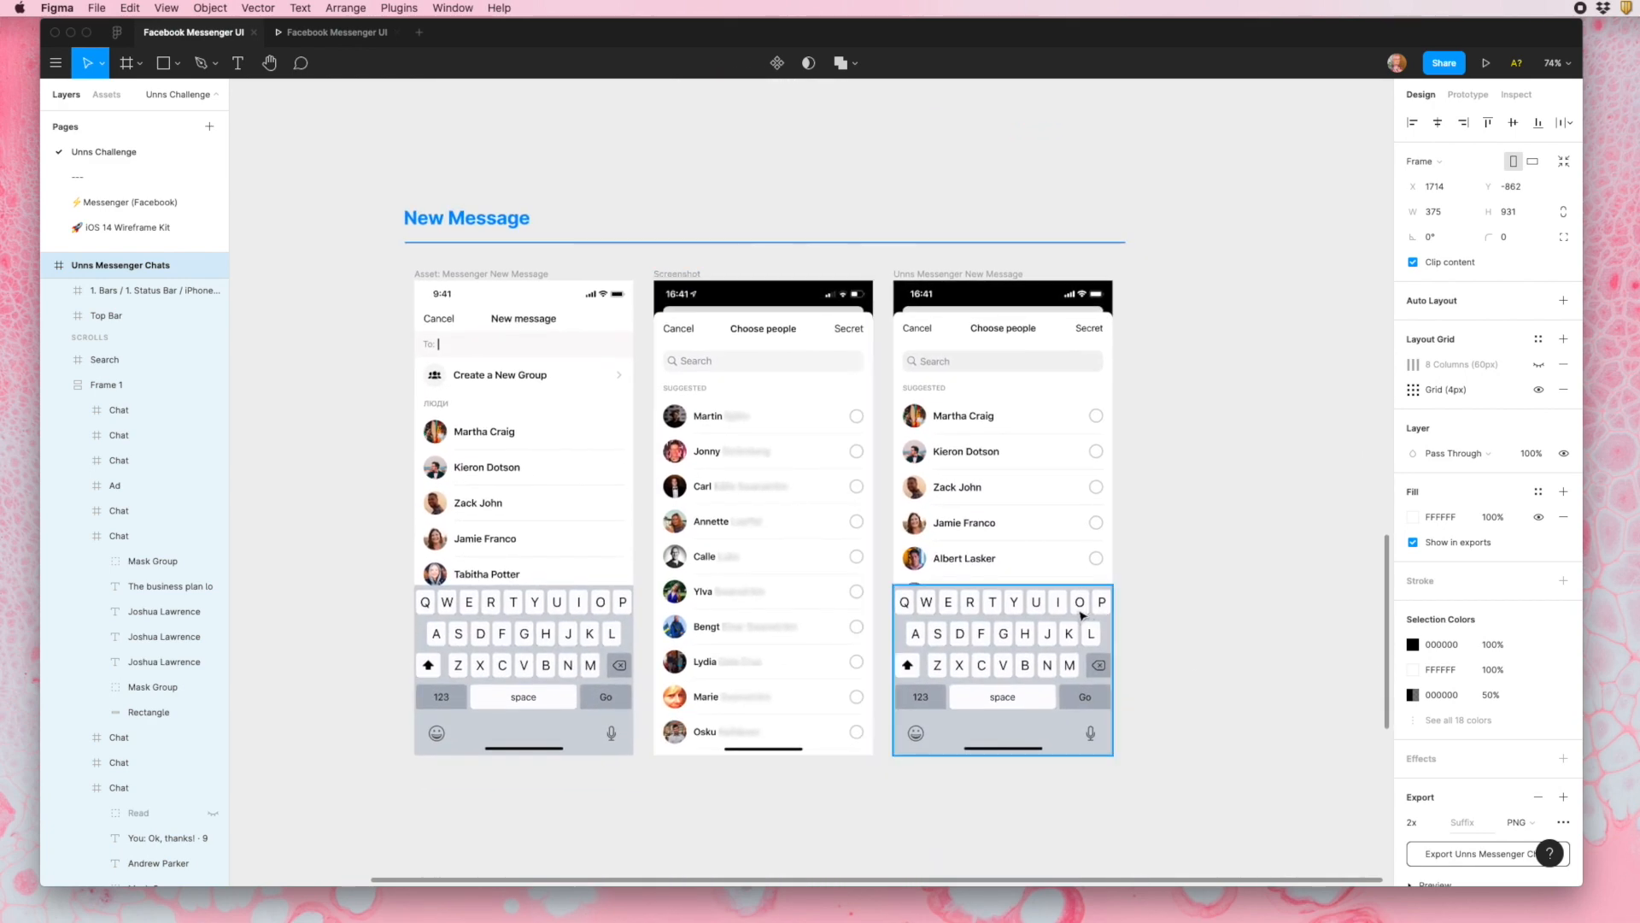
scroll(859, 342, up, 12)
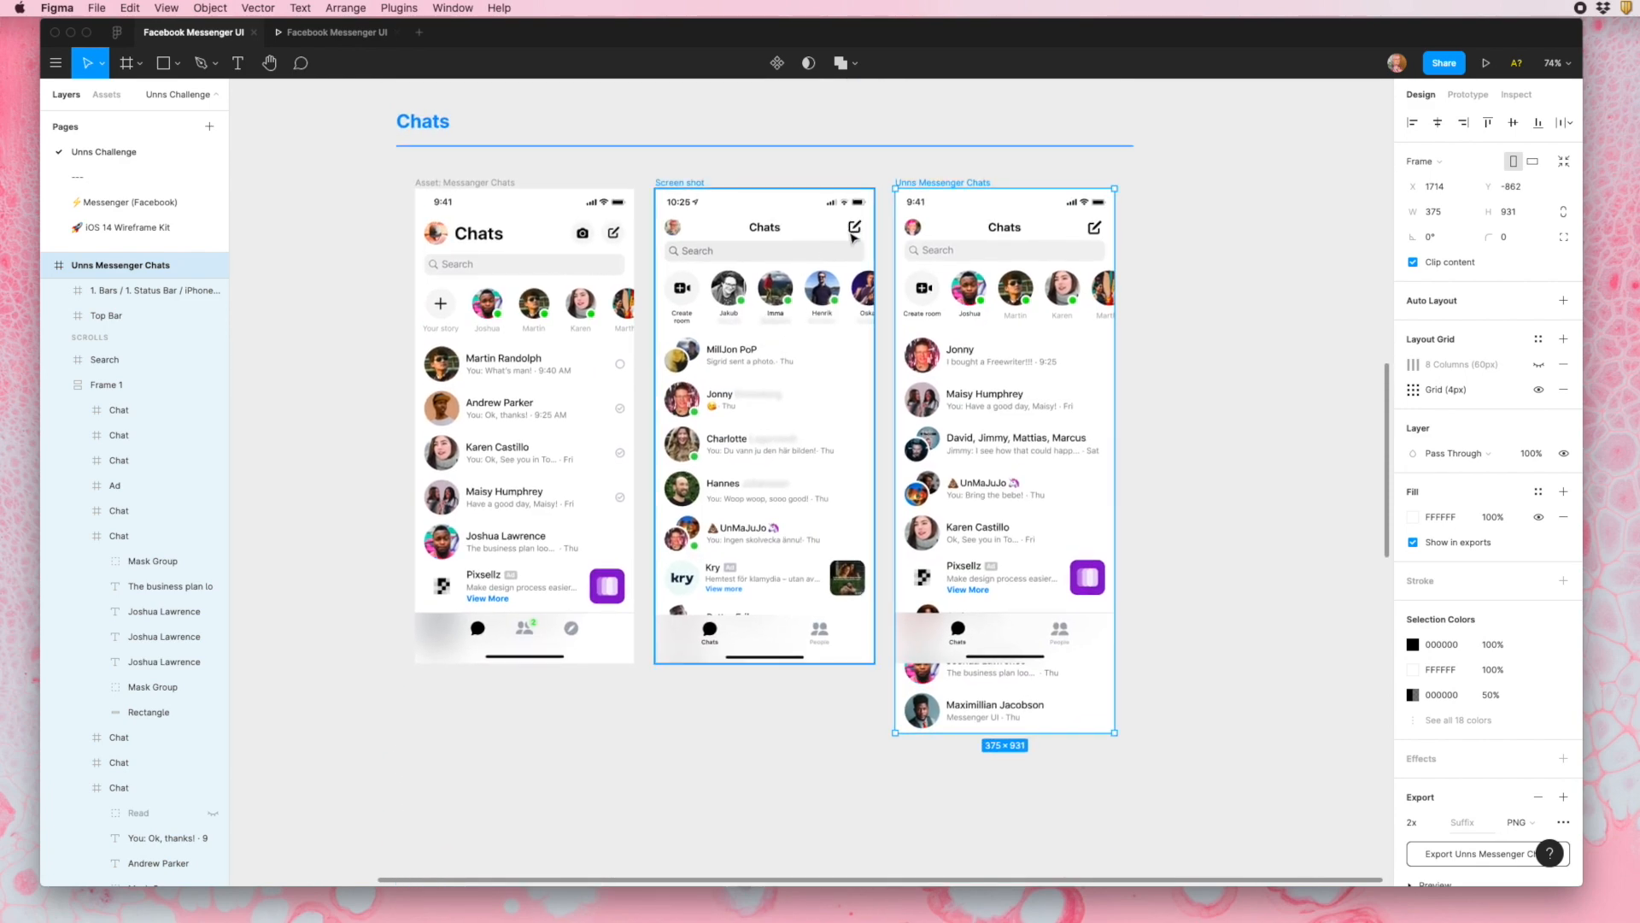
scroll(852, 236, down, 10)
ctrl+scroll(852, 236, up, 1)
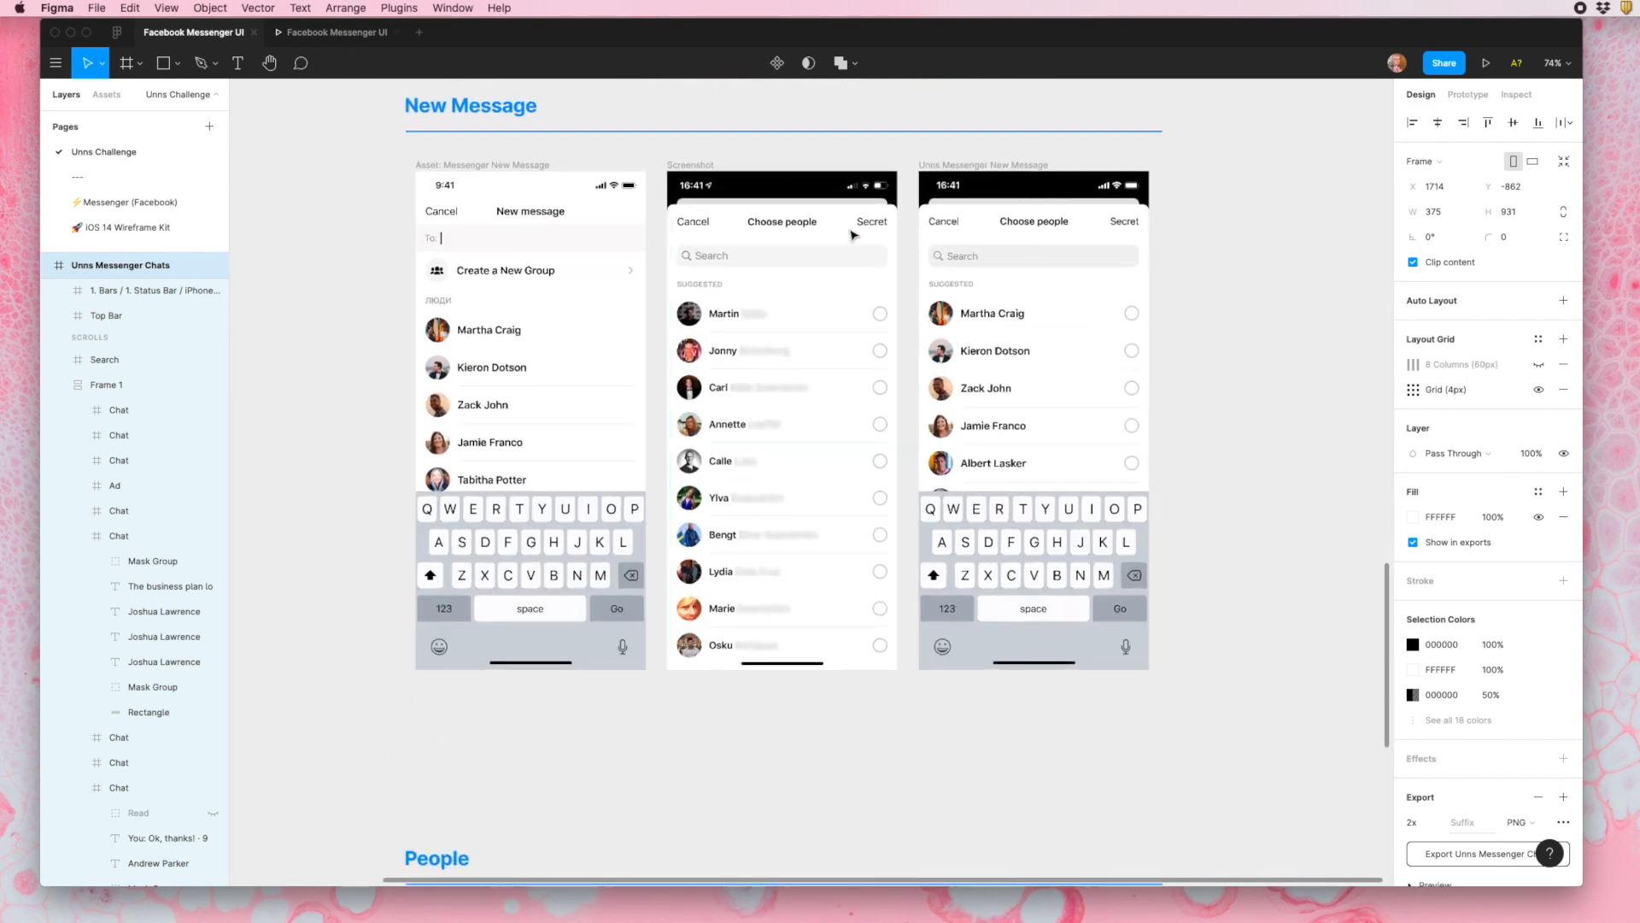
ctrl+scroll(852, 236, up, 3)
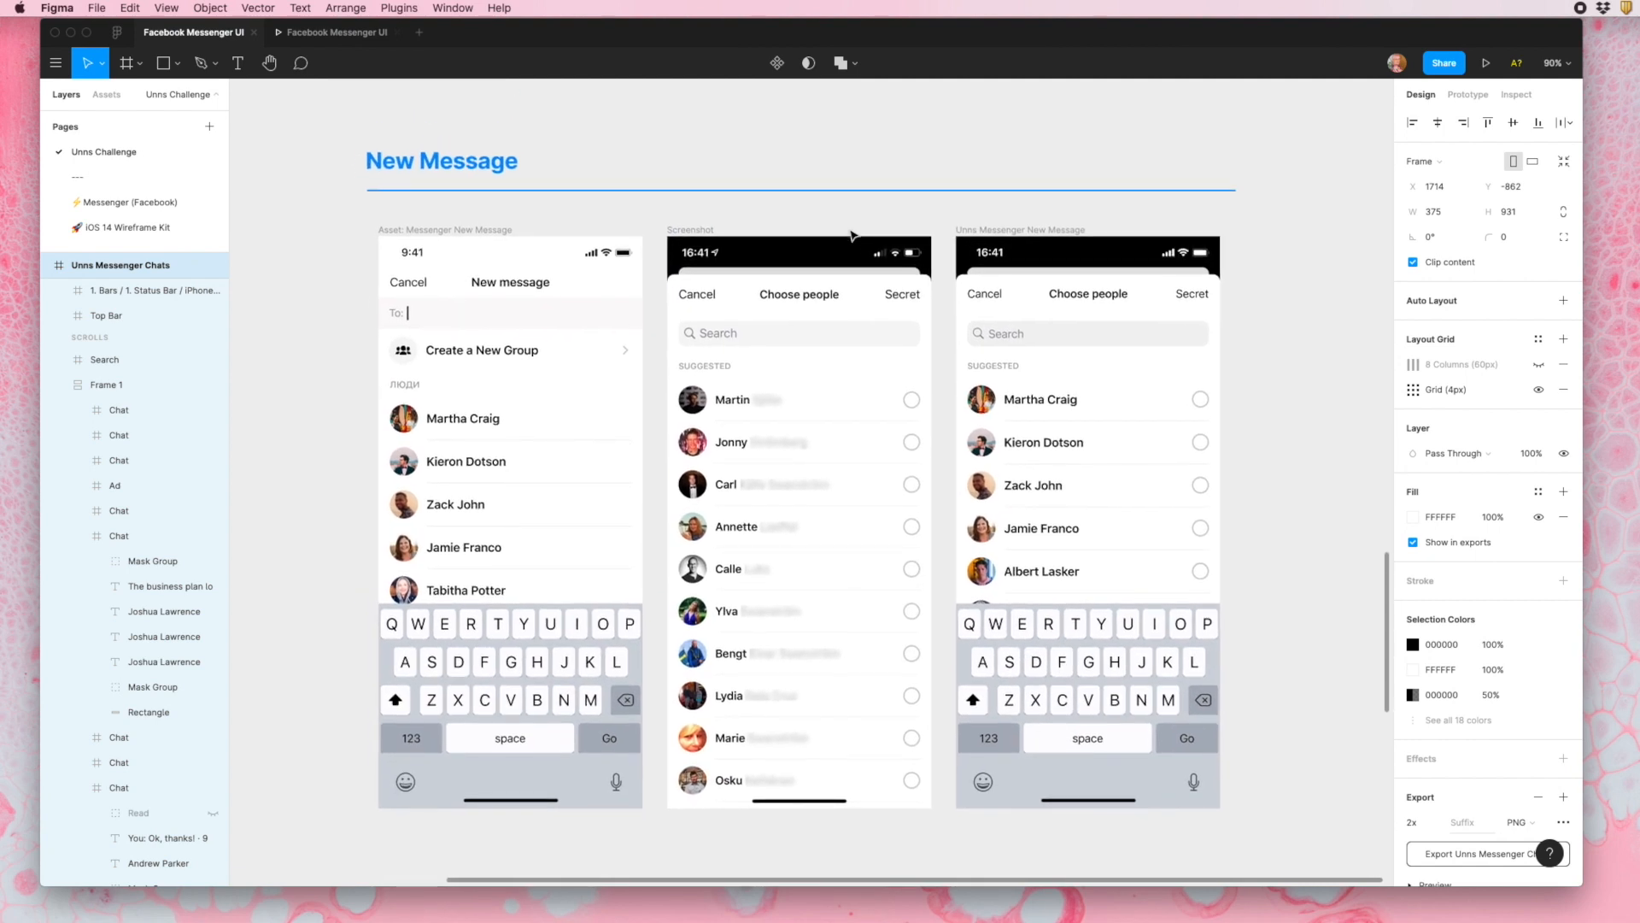
key(ctrl+backslash)
scroll(855, 230, down, 1)
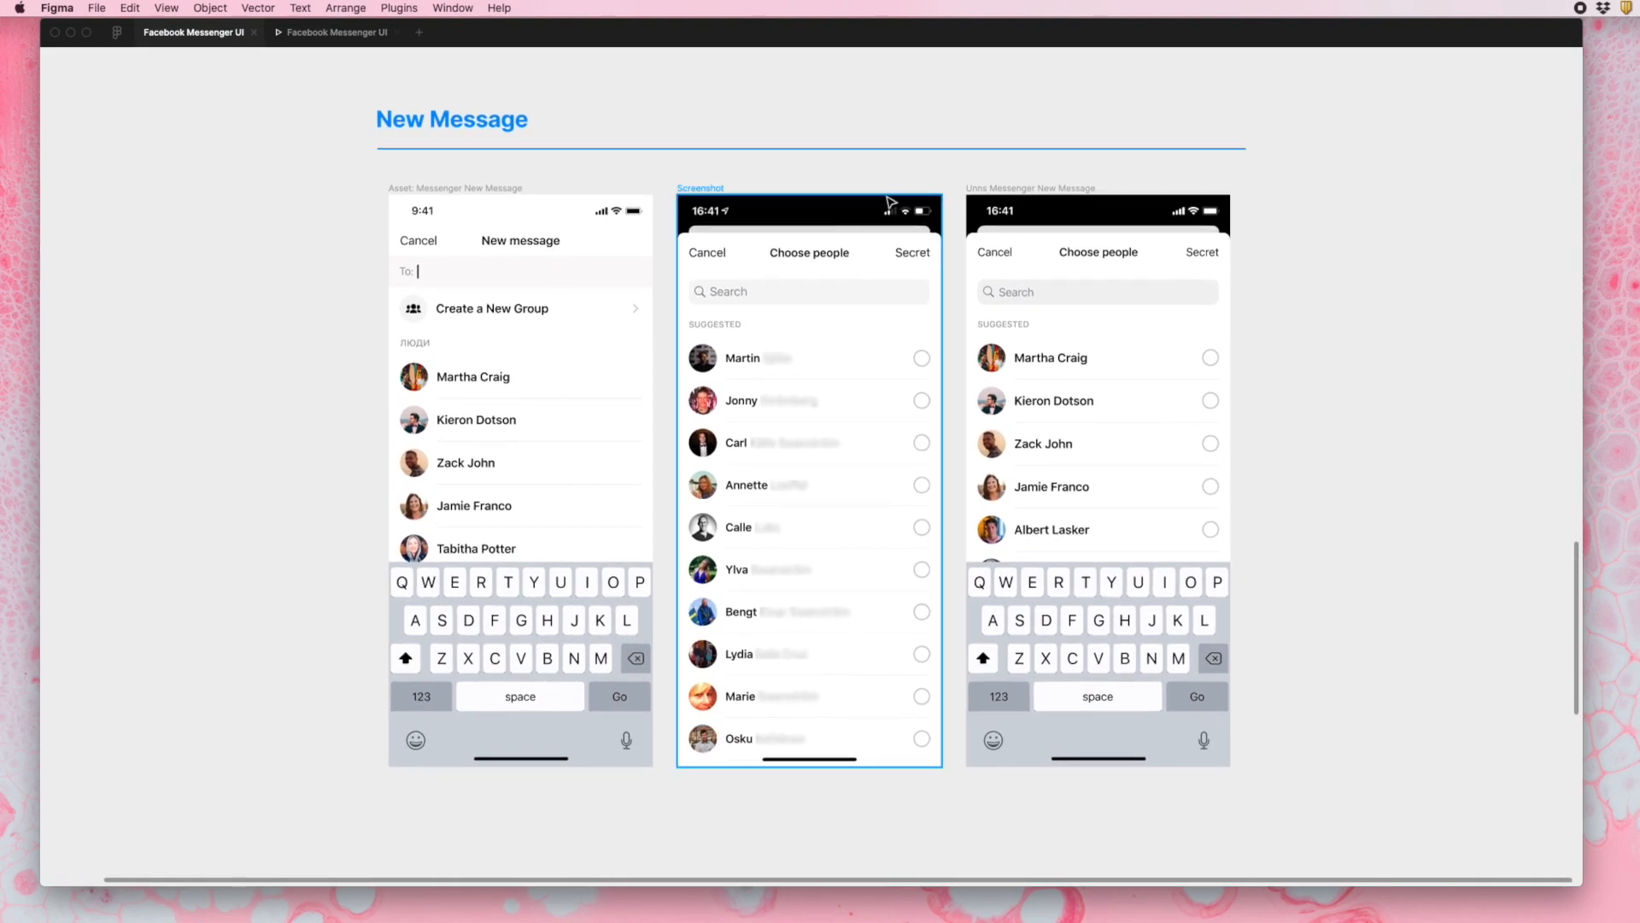
scroll(927, 257, up, 1)
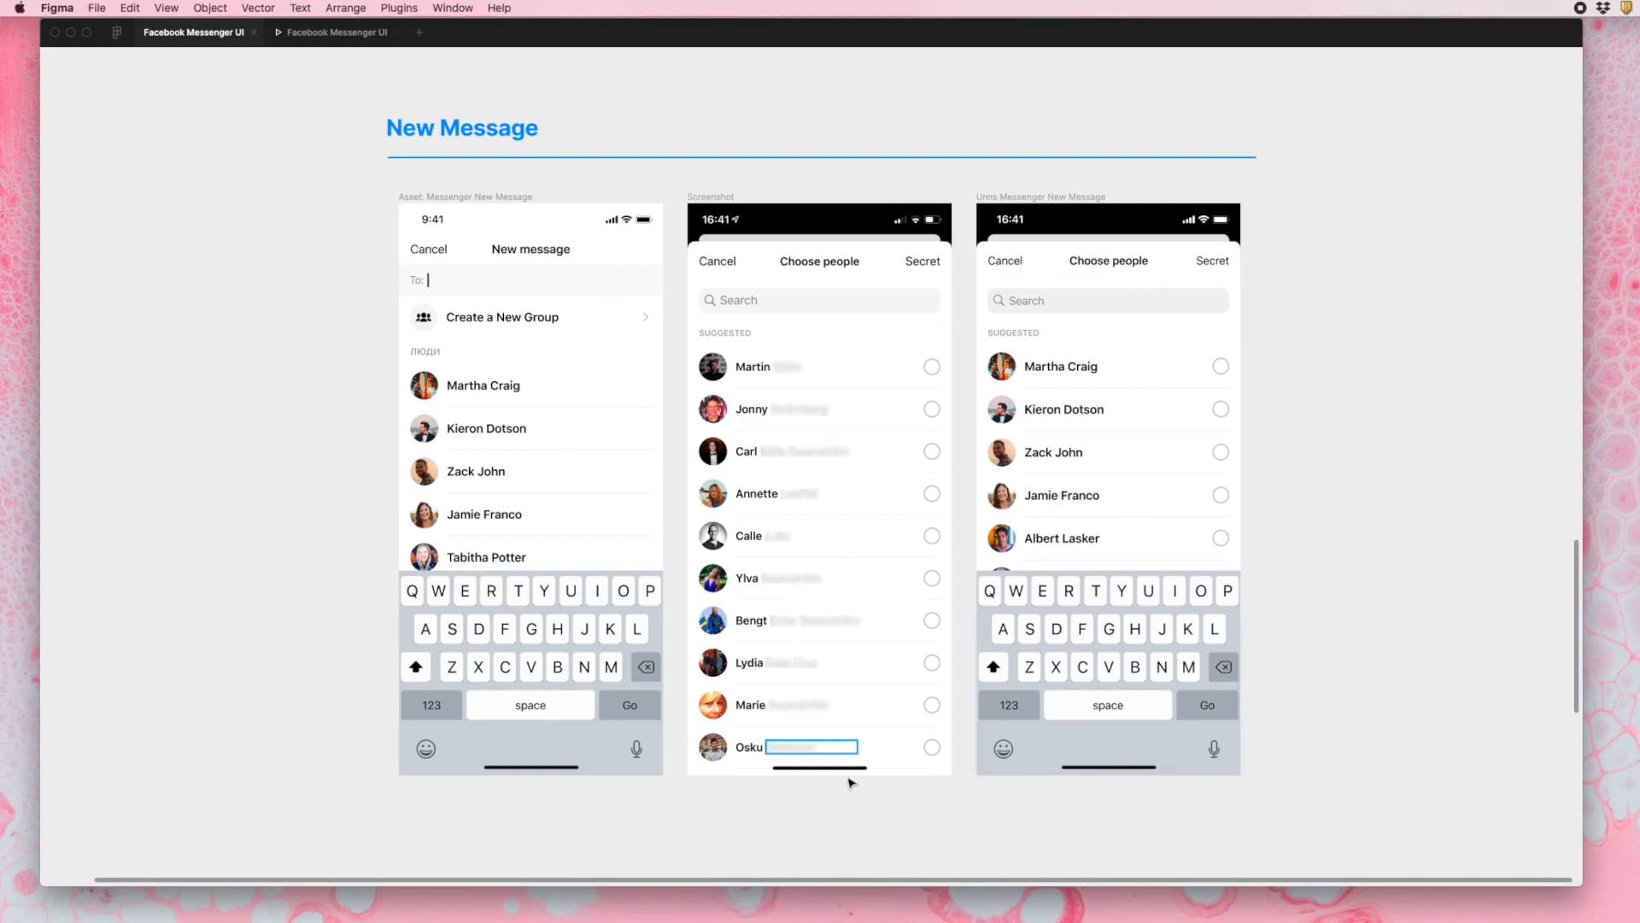
- Hide the keyboard in the recreated New Message frame and examine the rounded corners behind its top bar
click(1153, 630)
key(Delete)
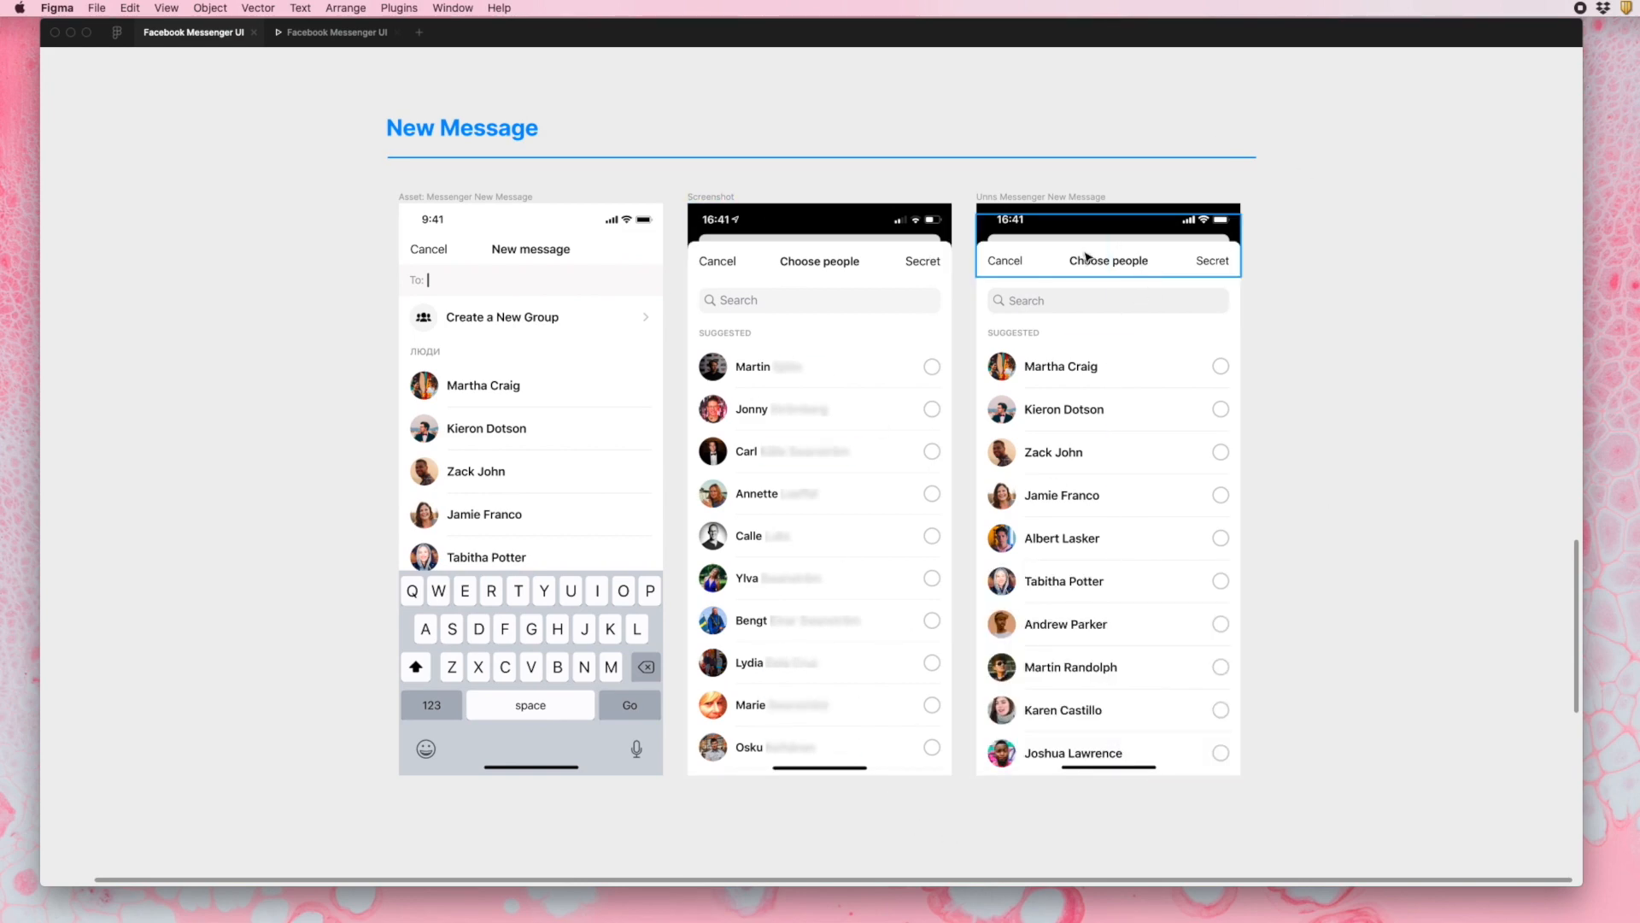
scroll(1076, 254, up, 10)
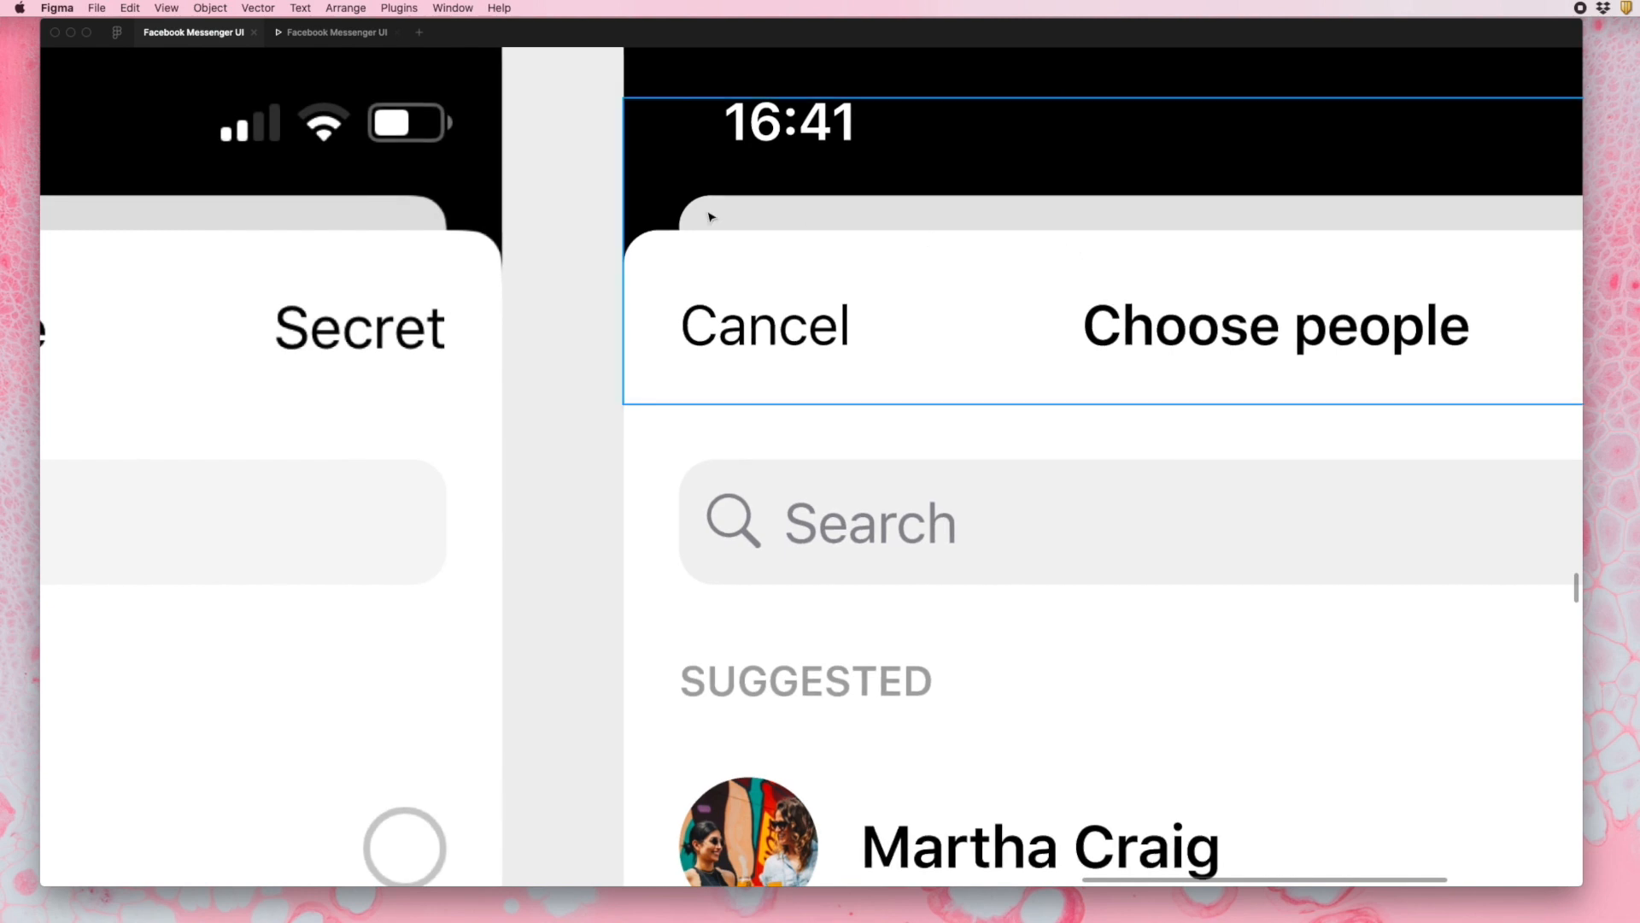
scroll(711, 215, up, 3)
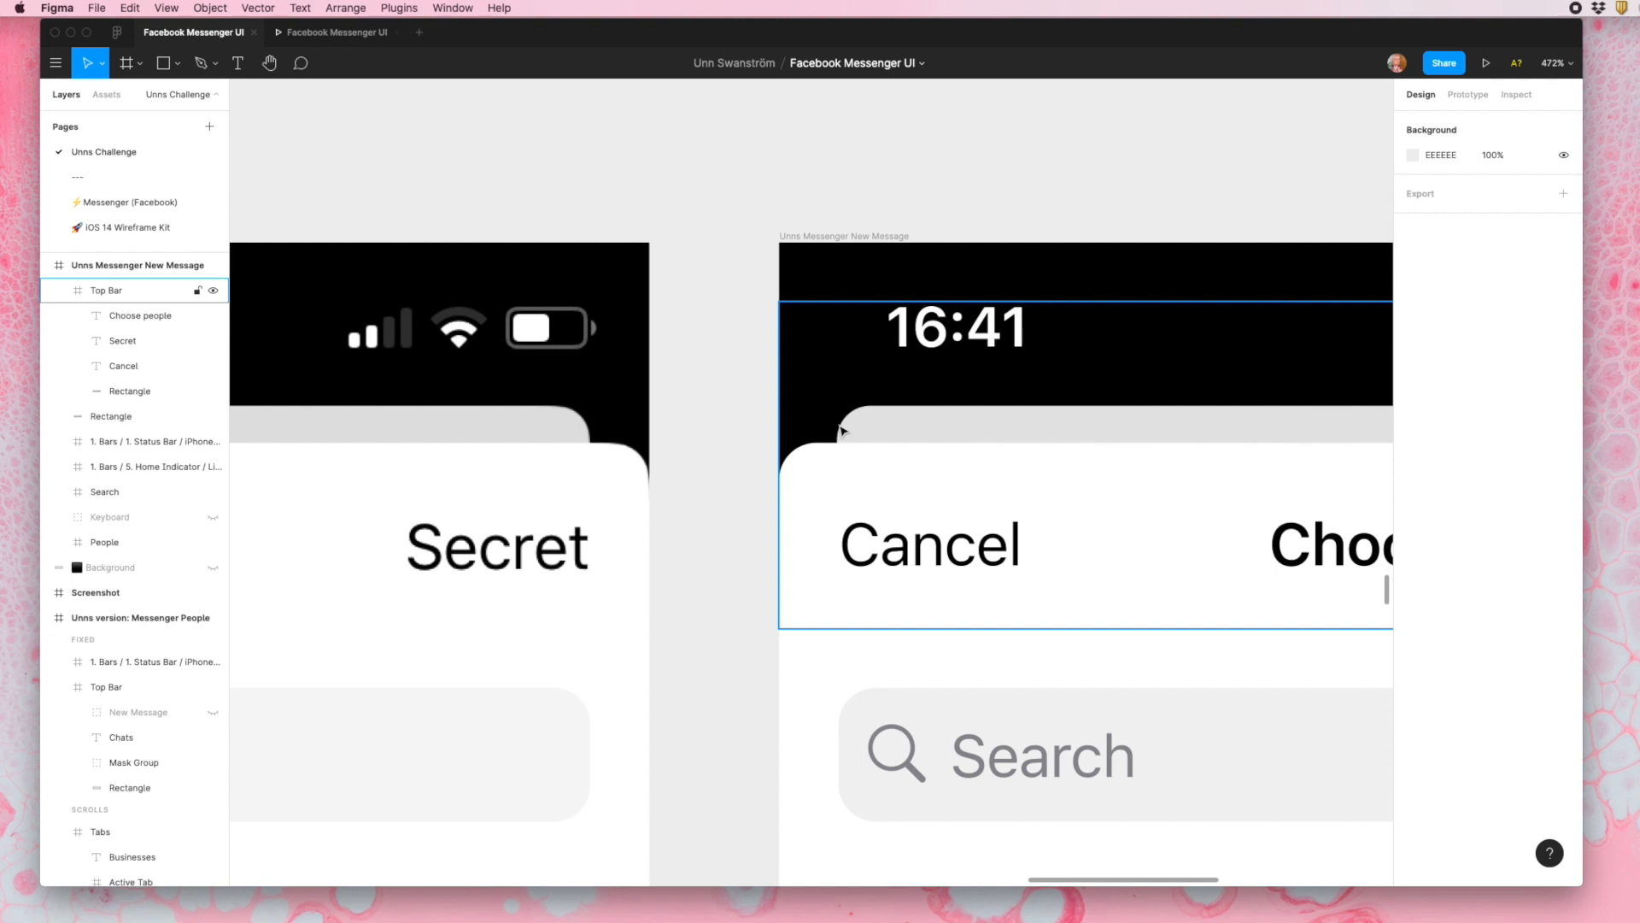
scroll(842, 430, down, 5)
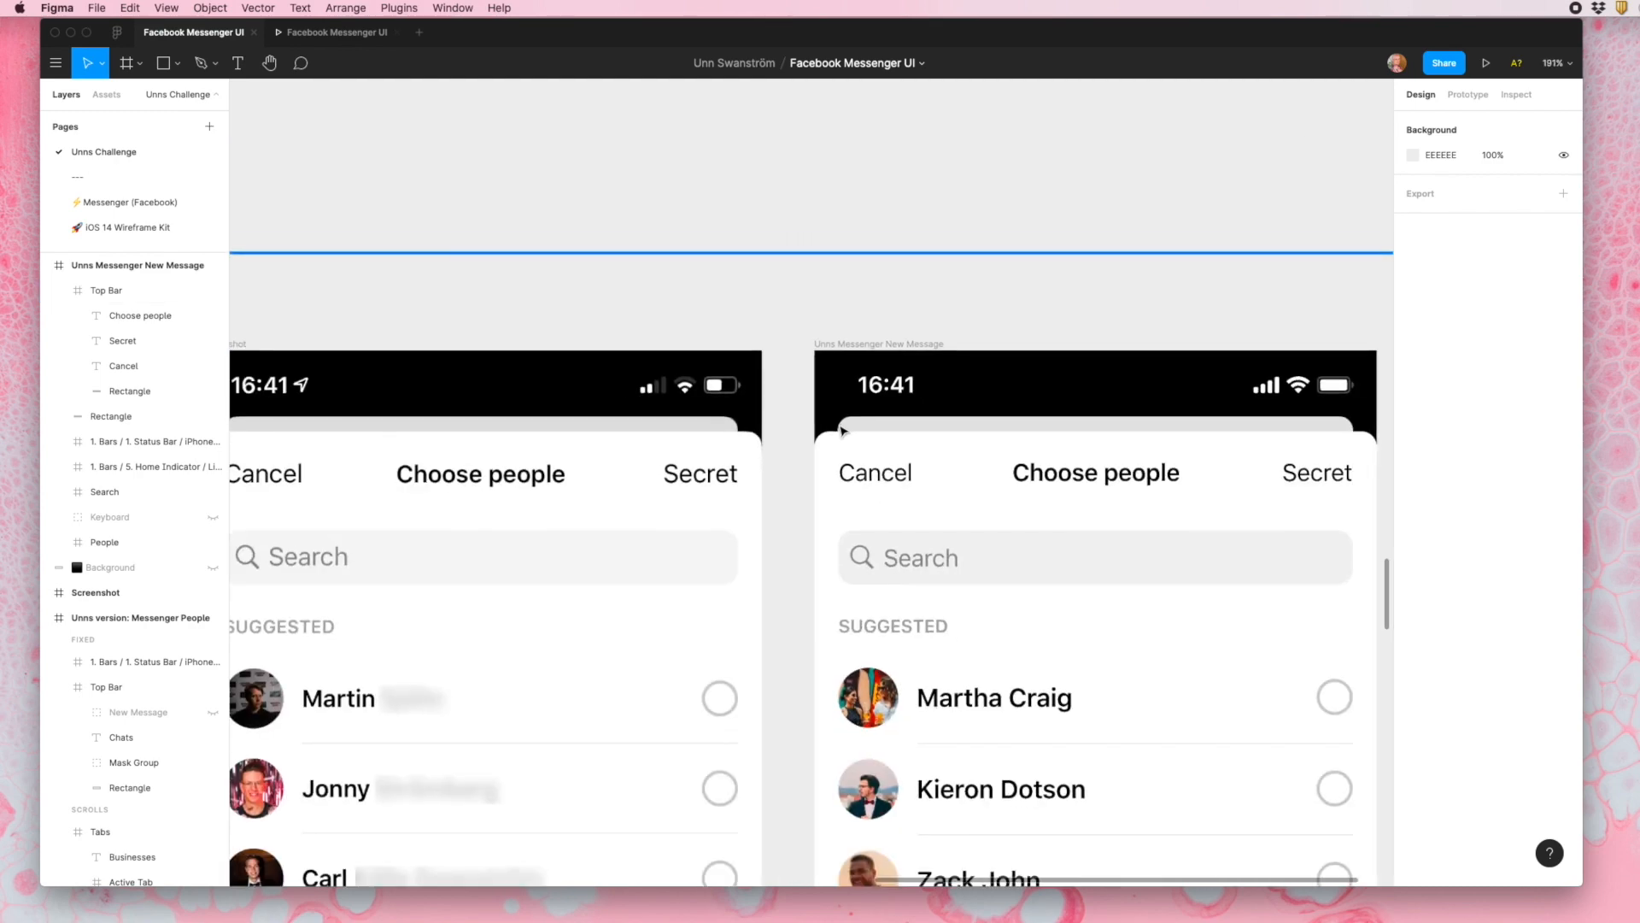
scroll(775, 523, down, 5)
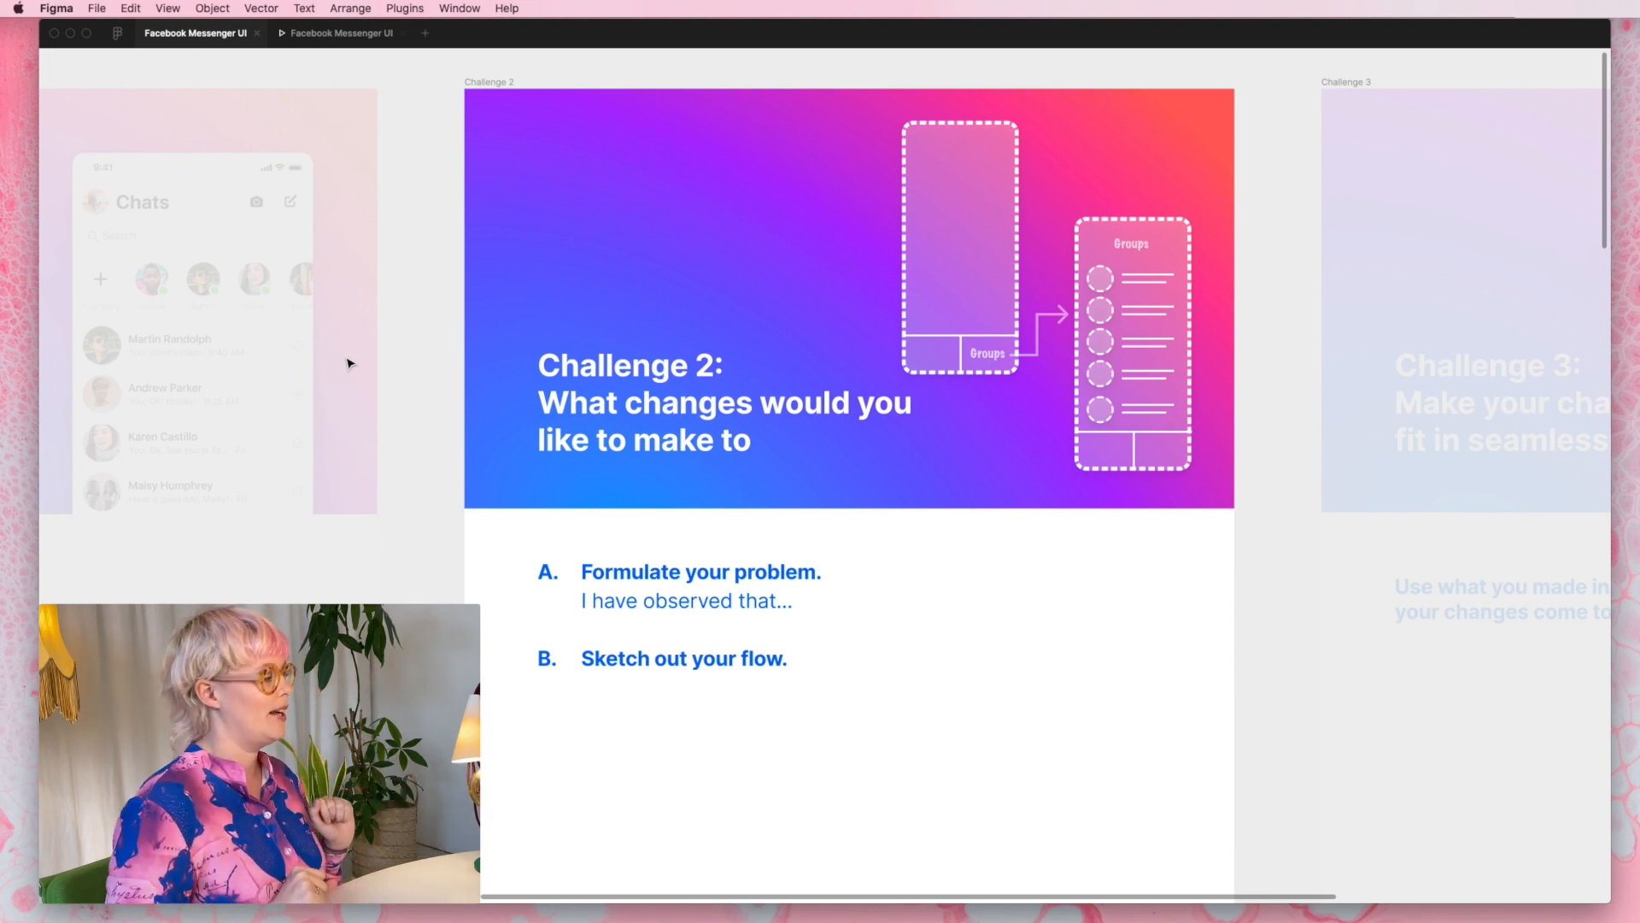
- Place the pink problem statement "I have observed that it is difficult to find group chats that I've had previously." in the Challenge 2 frame
scroll(746, 615, down, 3)
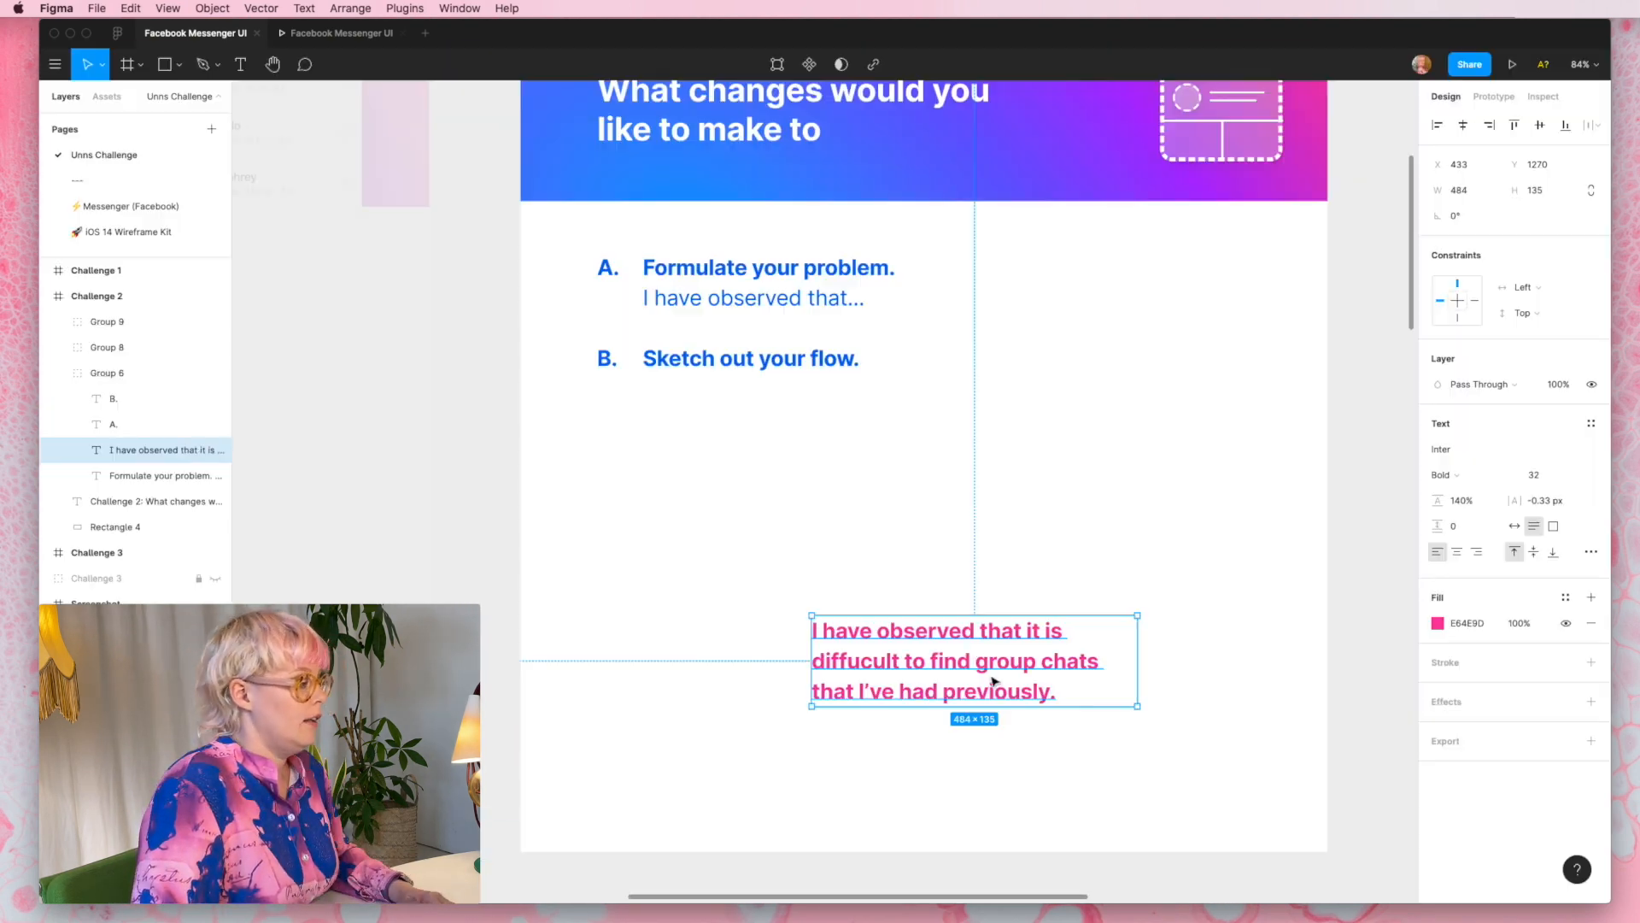
drag(994, 681, 765, 569)
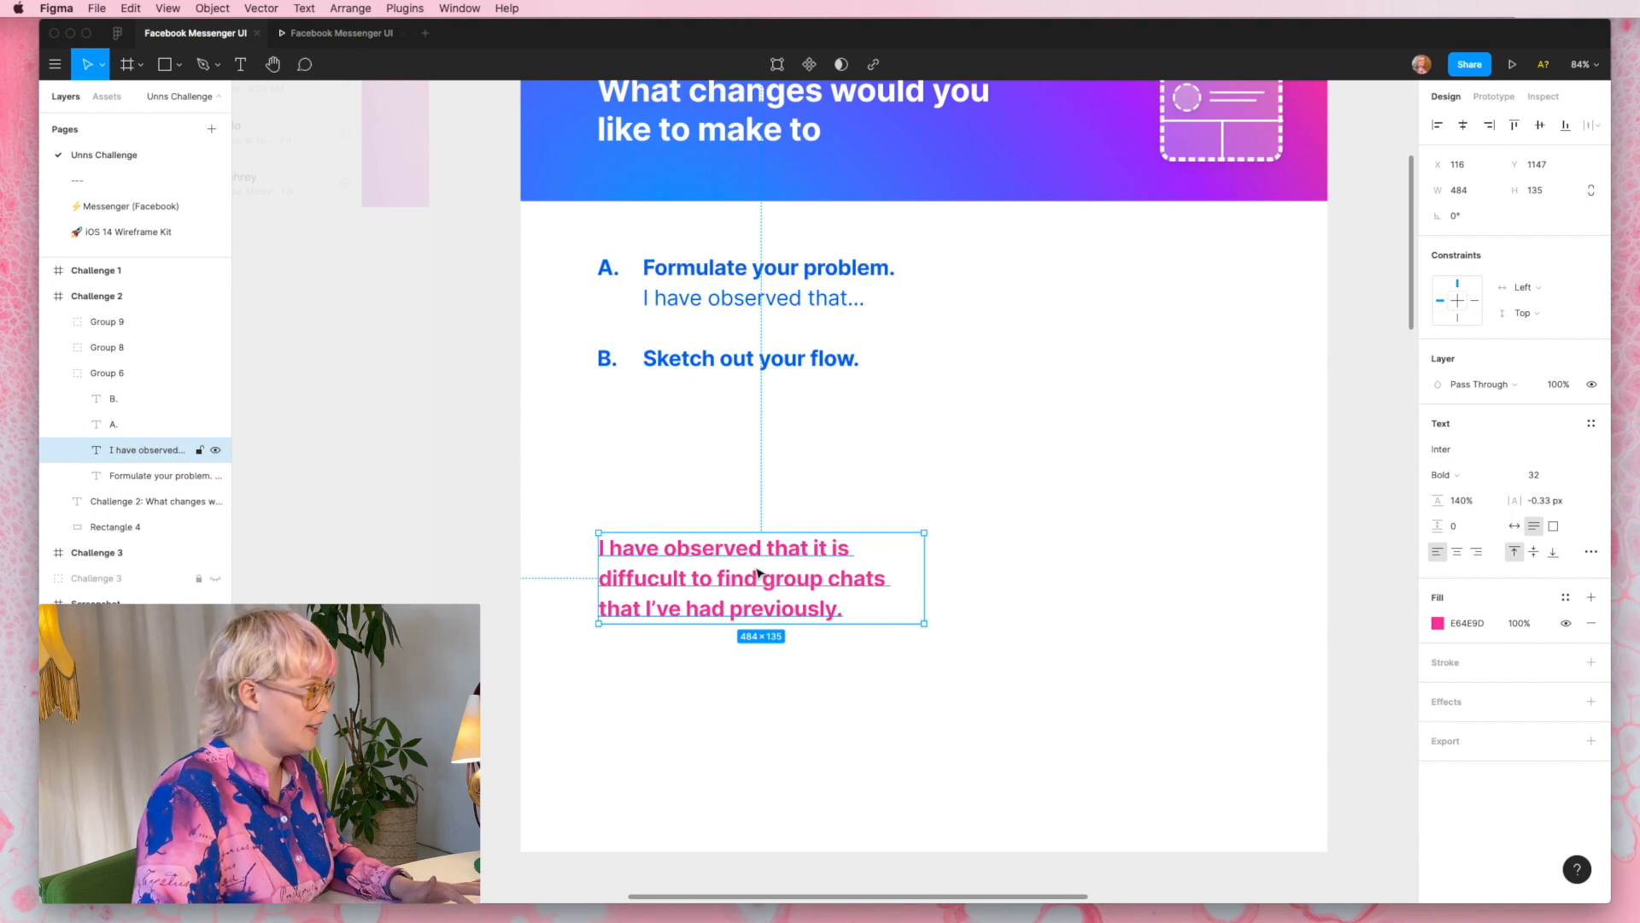
double_click(760, 570)
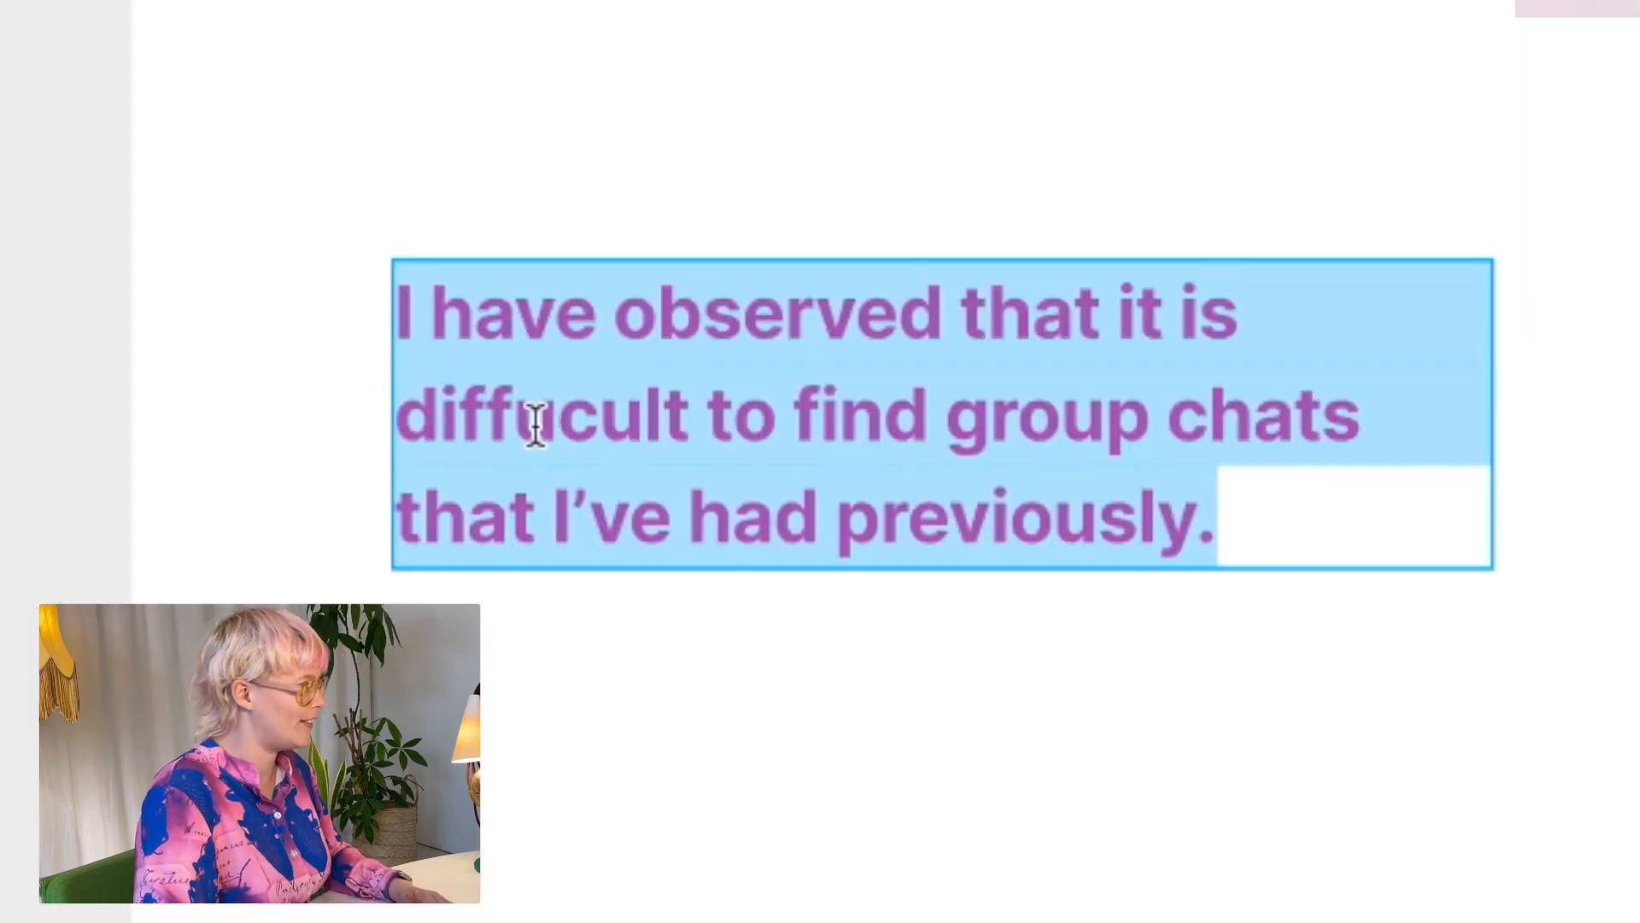
key(Escape)
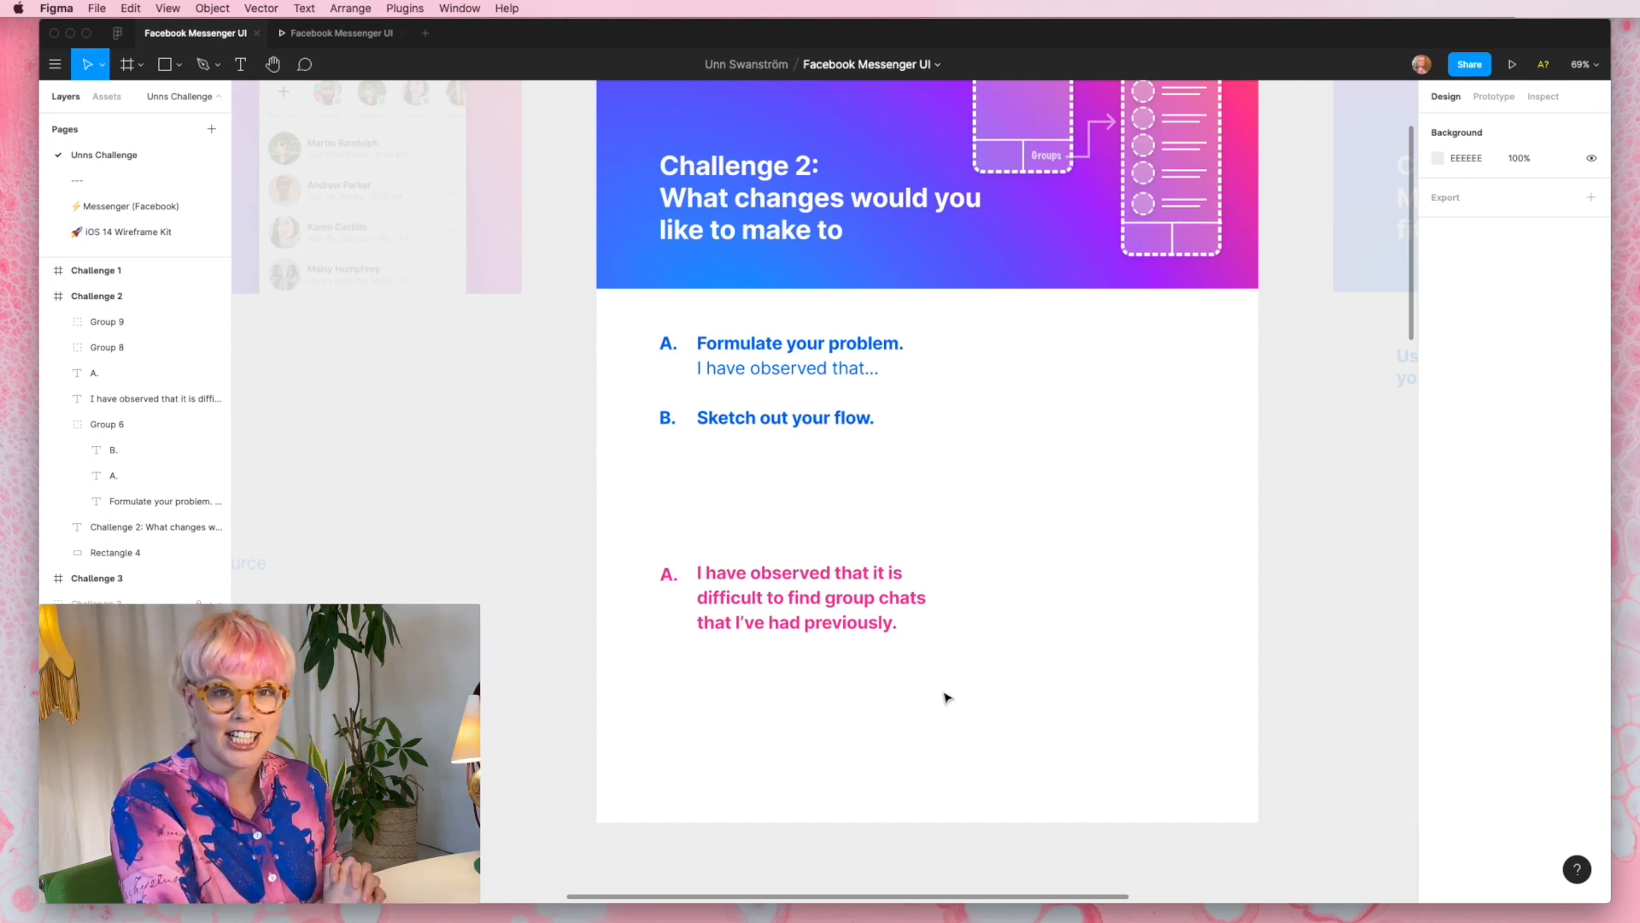
- Label the right-hand tab of the dashed phone wireframe beside the Chats section "People"
scroll(873, 532, down, 3)
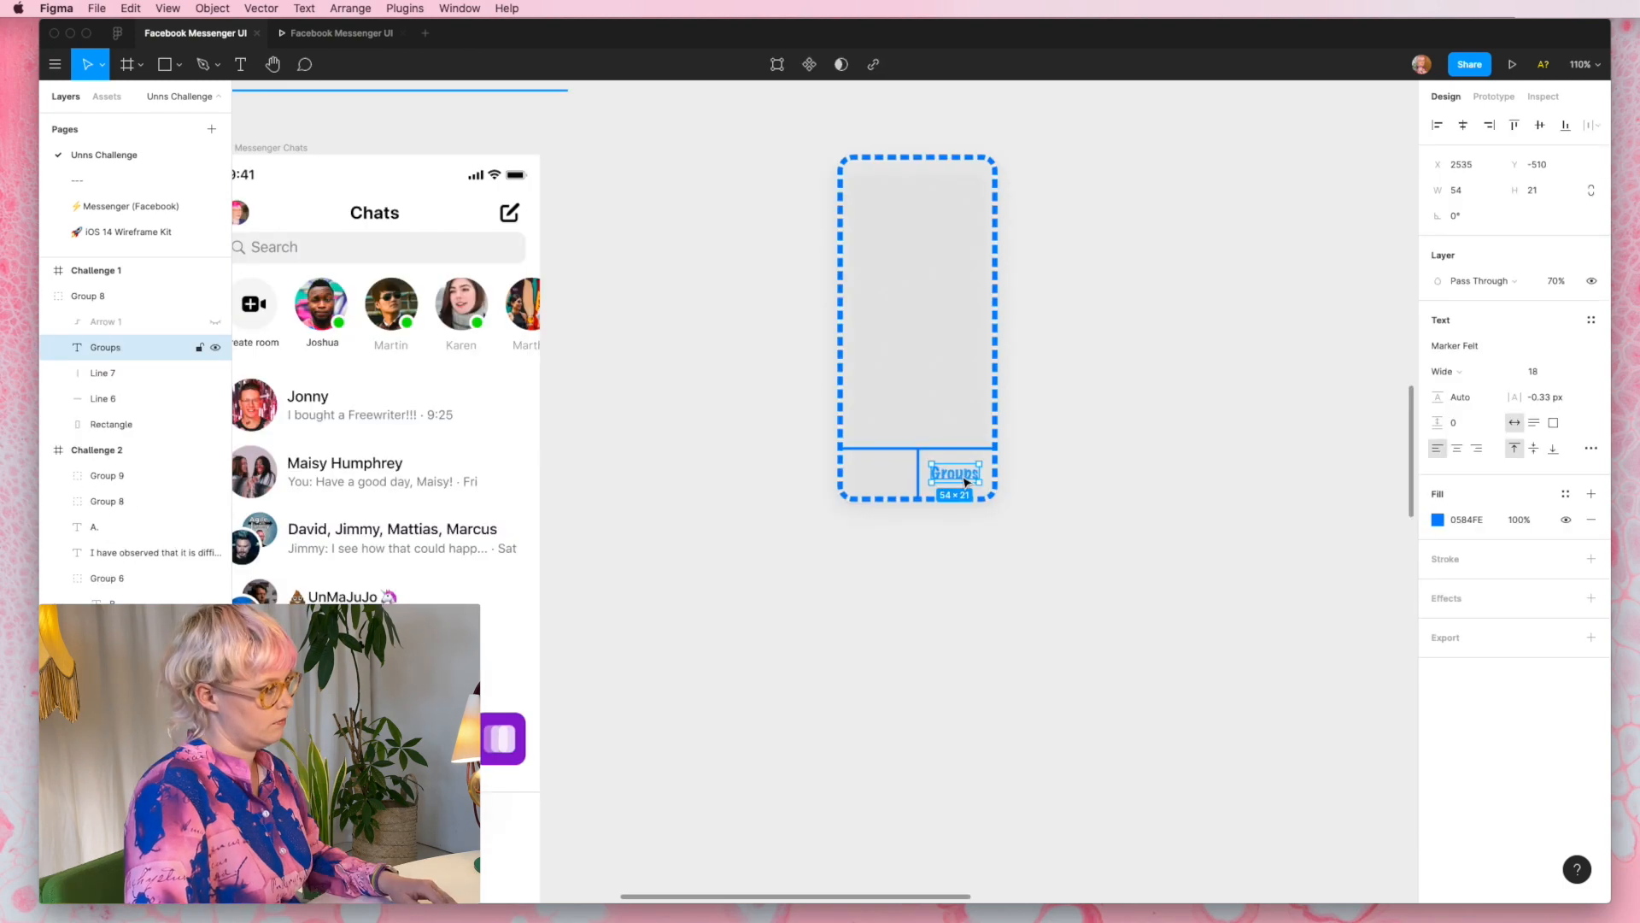
key(Return)
text(Poeple)
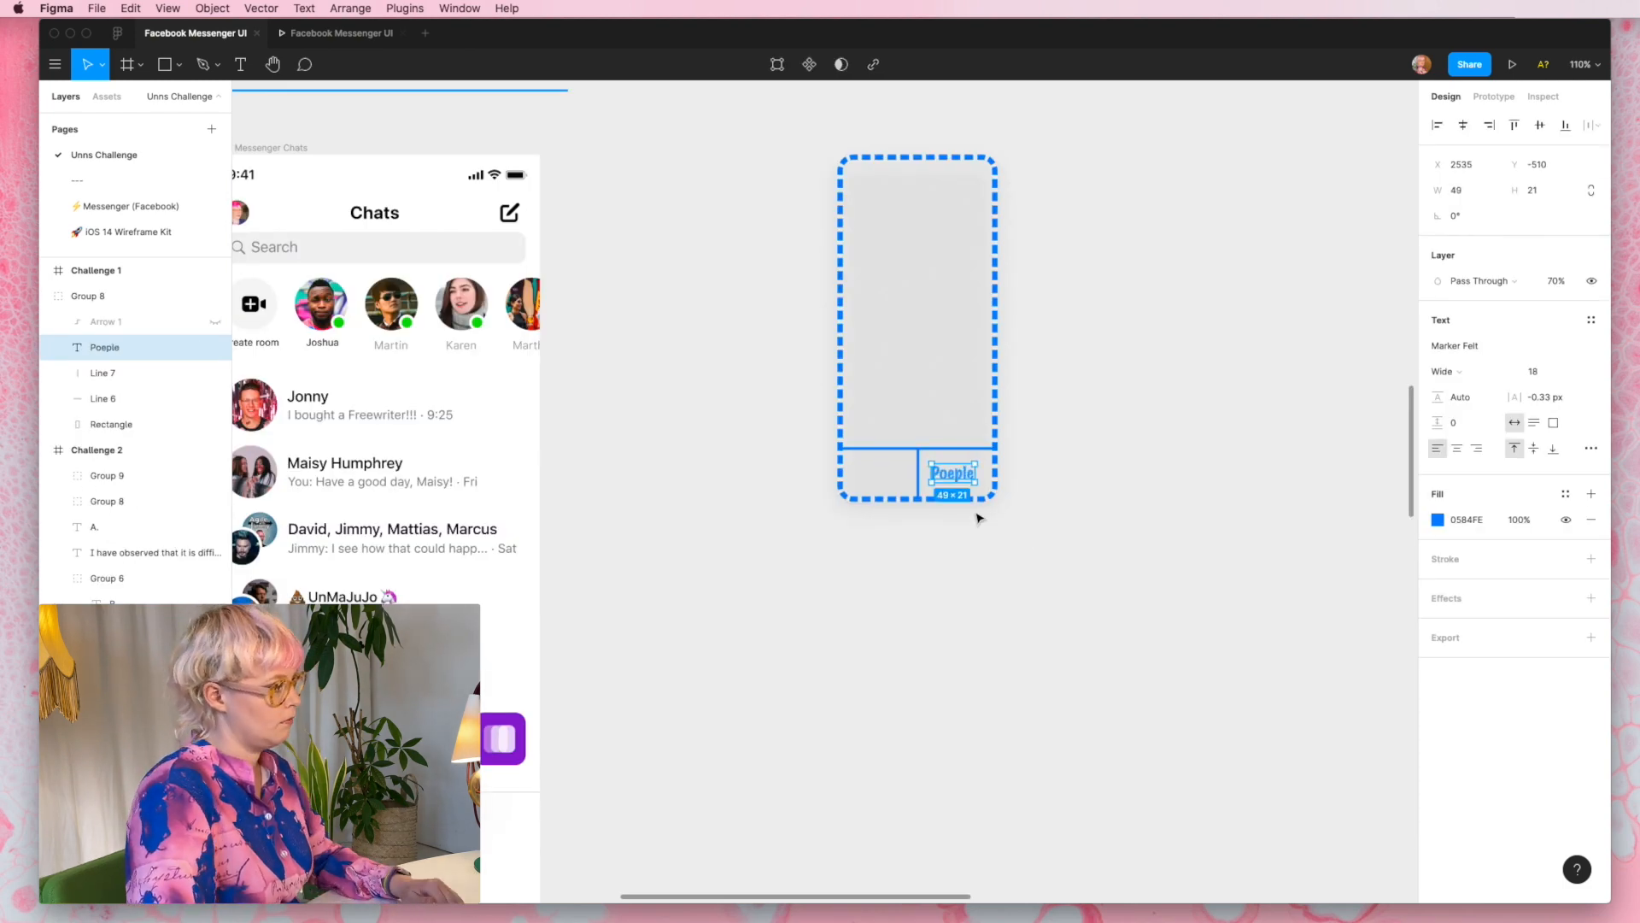
scroll(979, 518, up, 10)
double_click(907, 511)
key(BackSpace)
key(BackSpace)
text(eo)
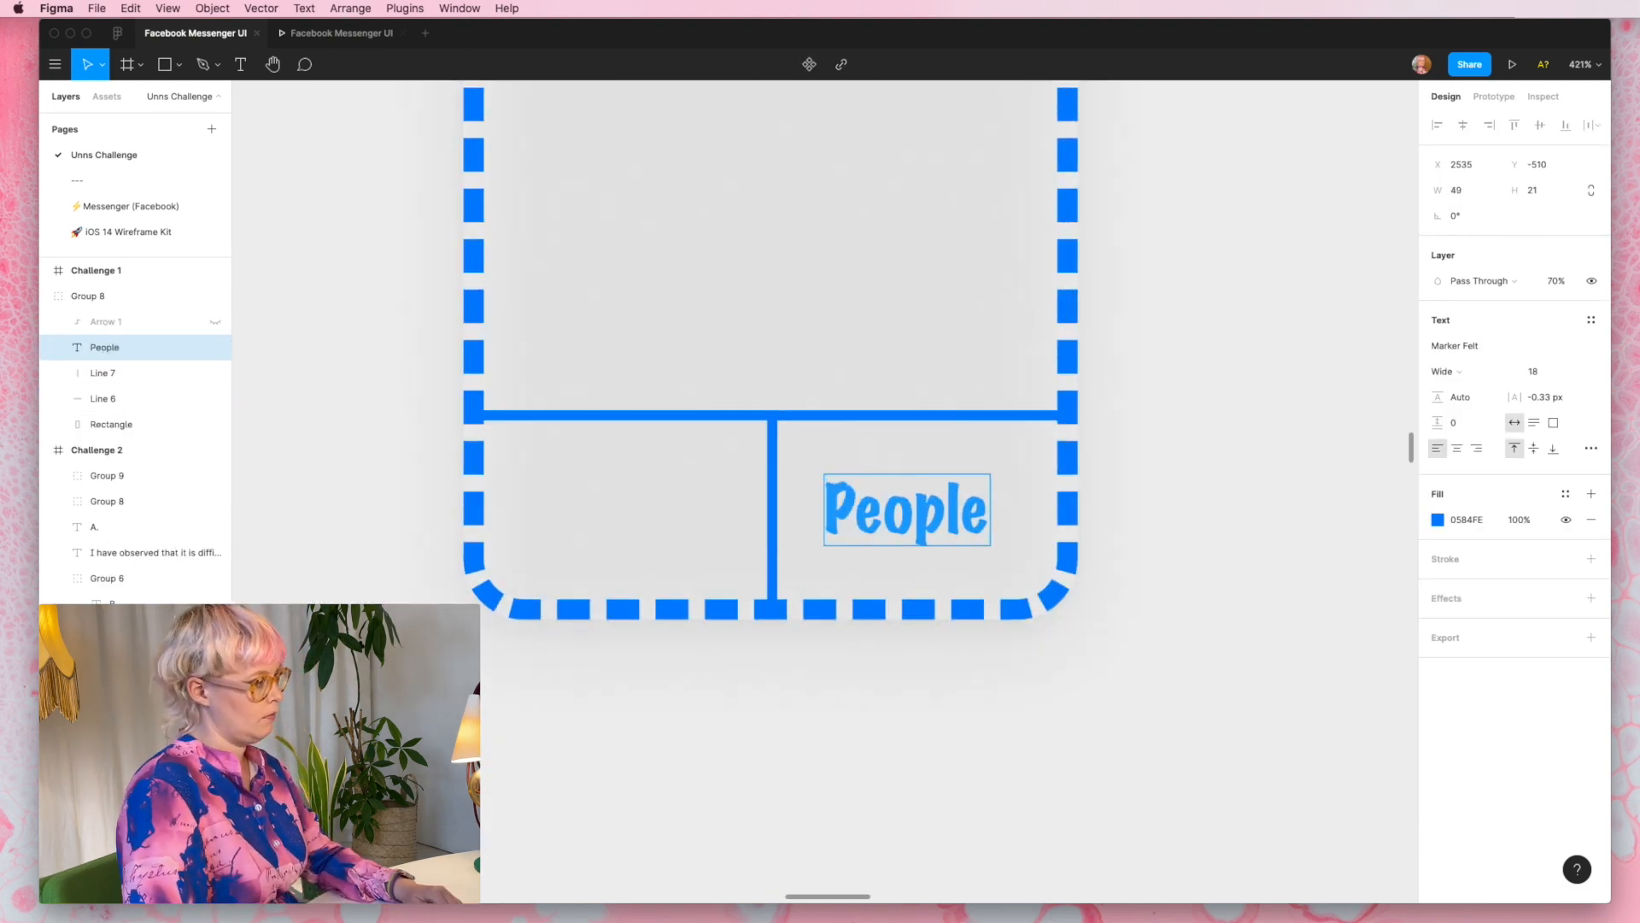
scroll(732, 696, down, 6)
key(Escape)
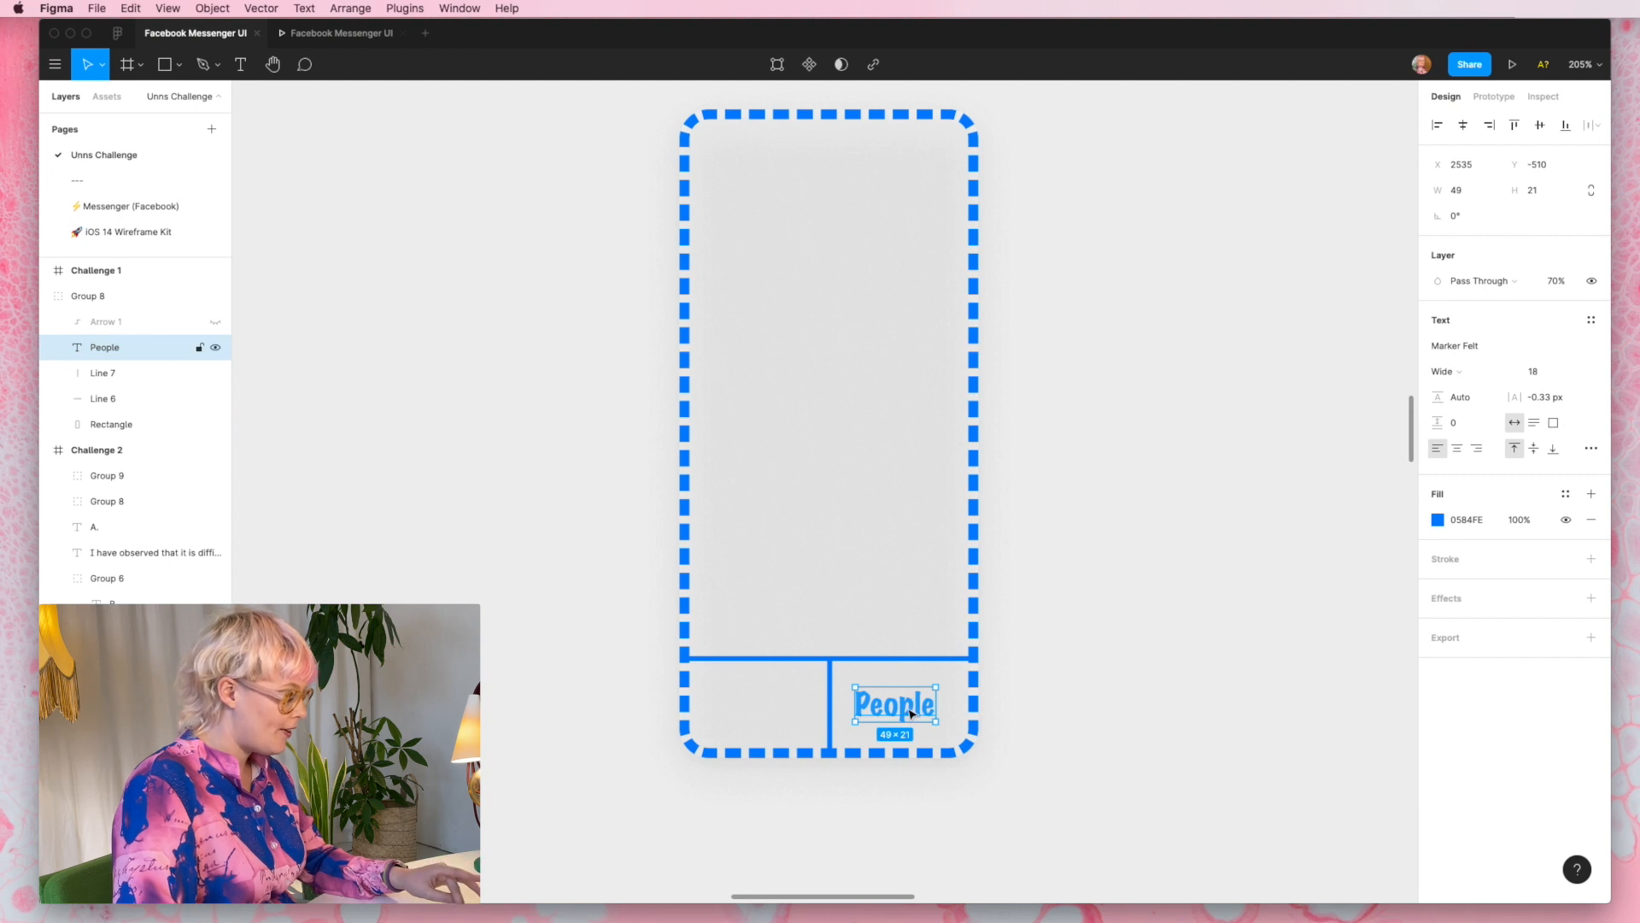
- Duplicate the "People" label into the wireframe's left-hand tab and change its text to "Chats"
drag(912, 713, 778, 718)
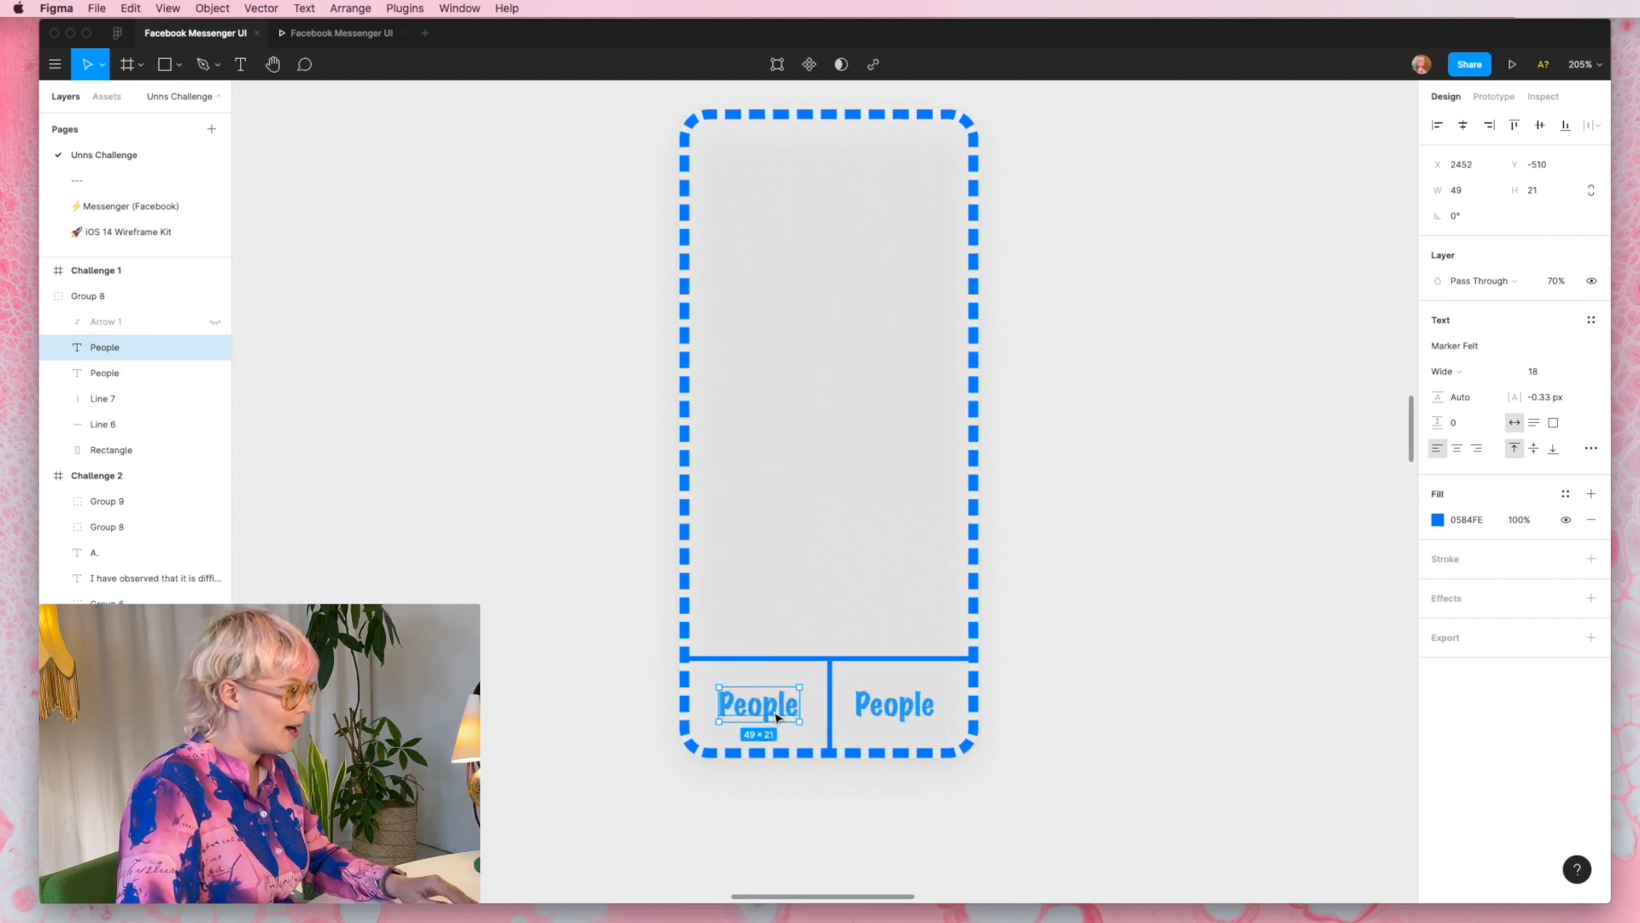
double_click(777, 718)
text(Chats)
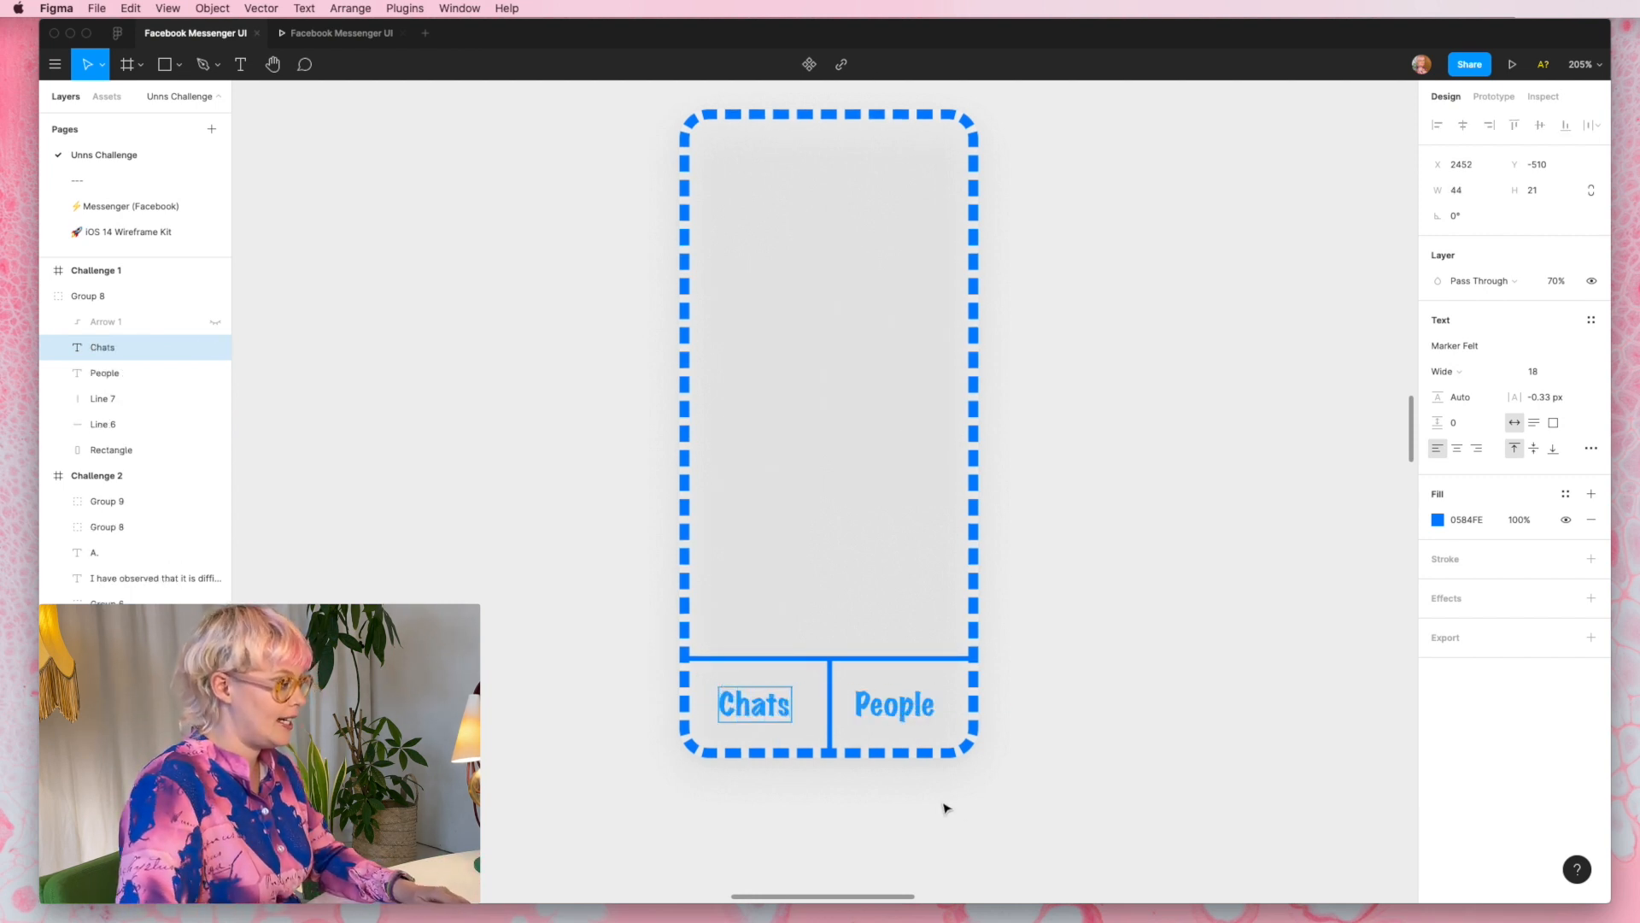
key(Escape)
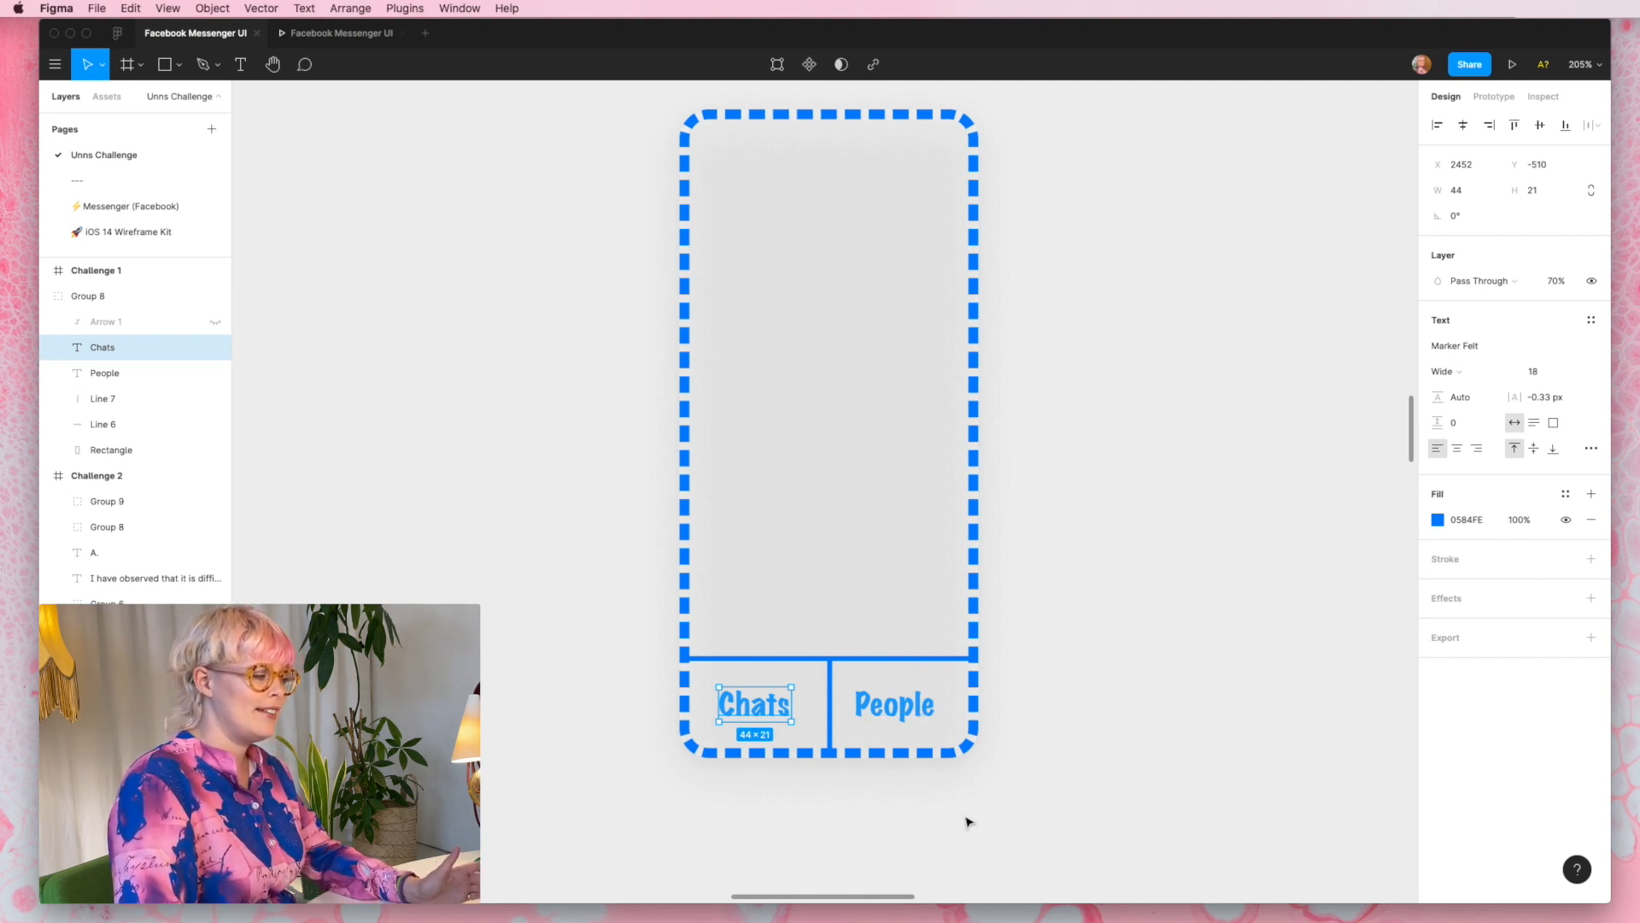
click(968, 822)
- Examine the New Message and People sections on the canvas, then return to the phone wireframe
scroll(968, 822, down, 5)
scroll(968, 821, down, 10)
scroll(968, 822, left, 3)
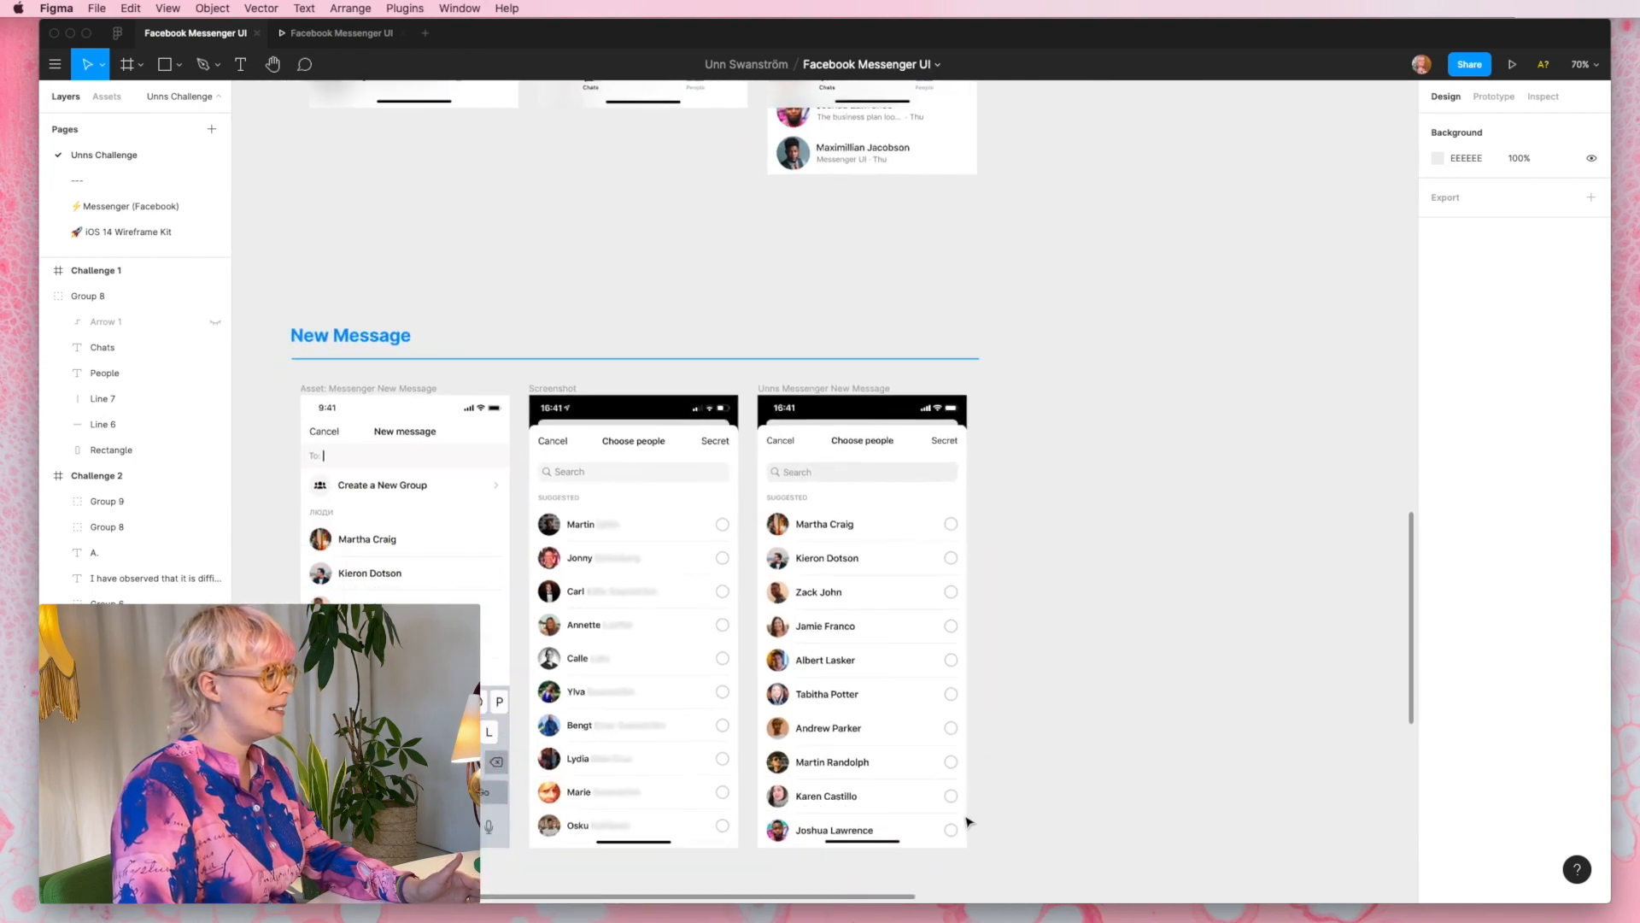
scroll(968, 822, down, 10)
scroll(969, 822, left, 3)
scroll(968, 821, up, 3)
scroll(969, 822, right, 2)
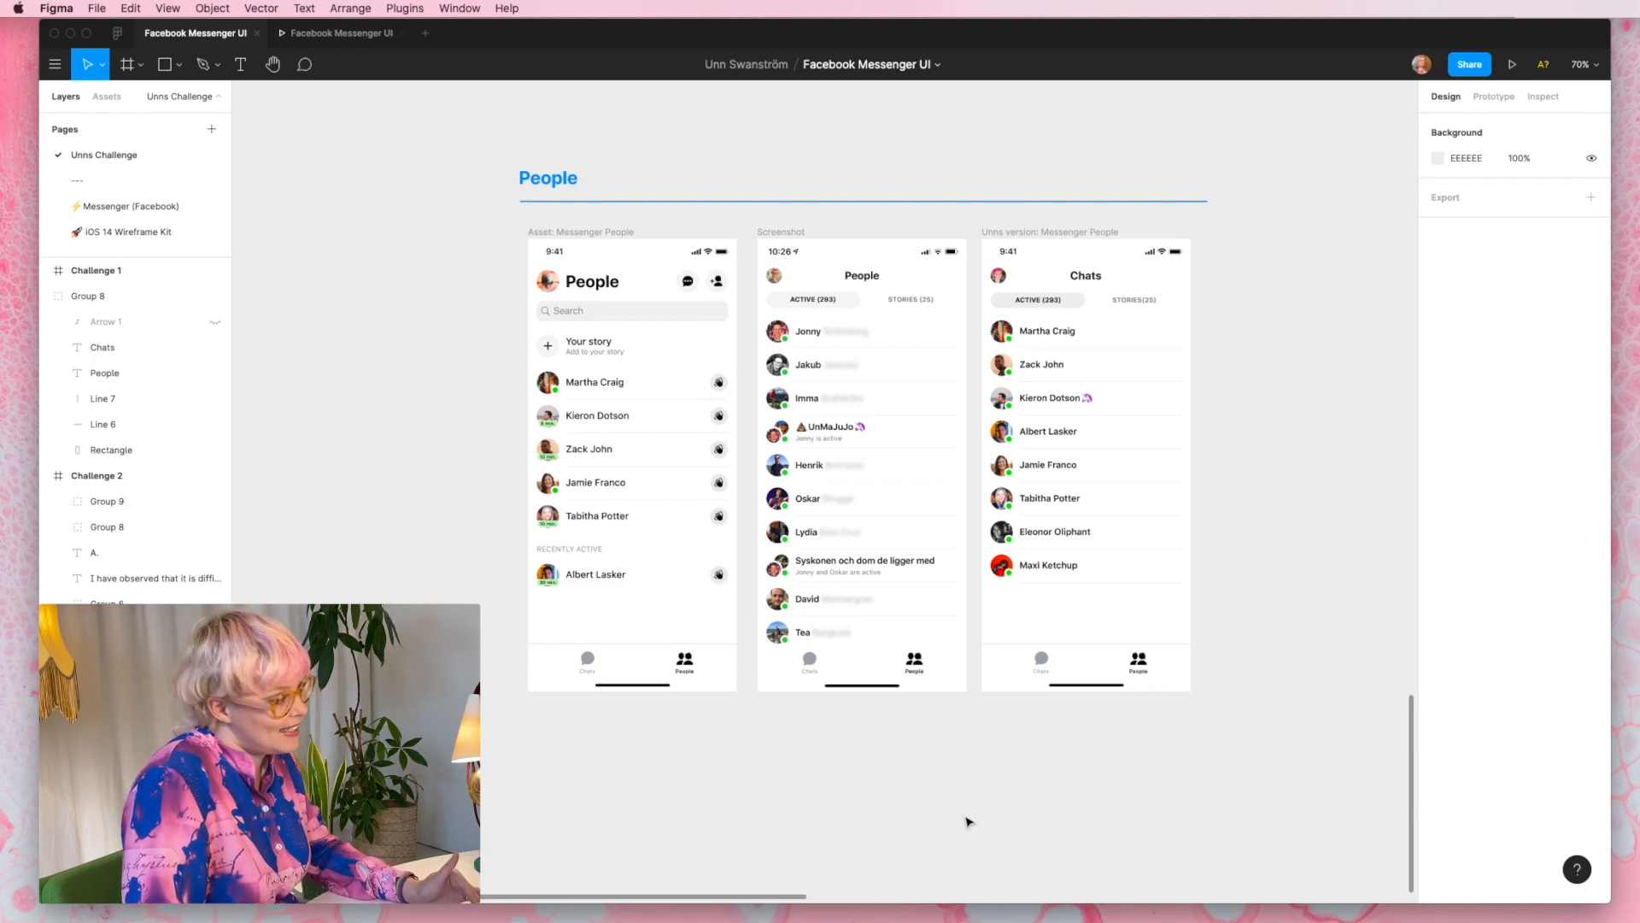
scroll(968, 822, up, 15)
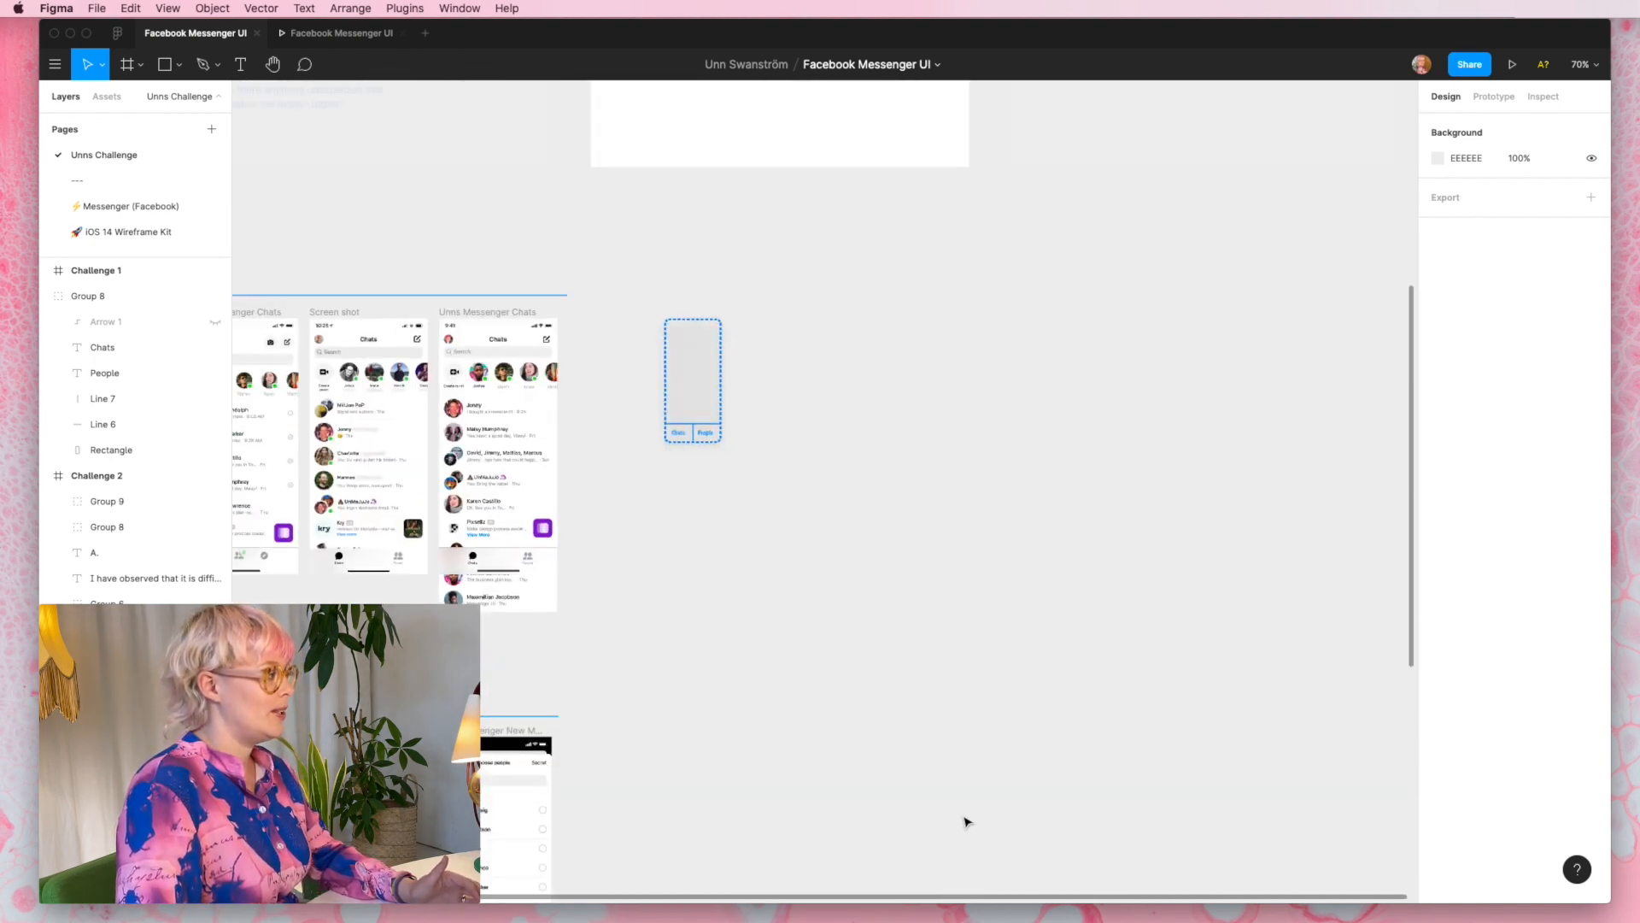
scroll(965, 818, up, 2)
scroll(784, 627, up, 5)
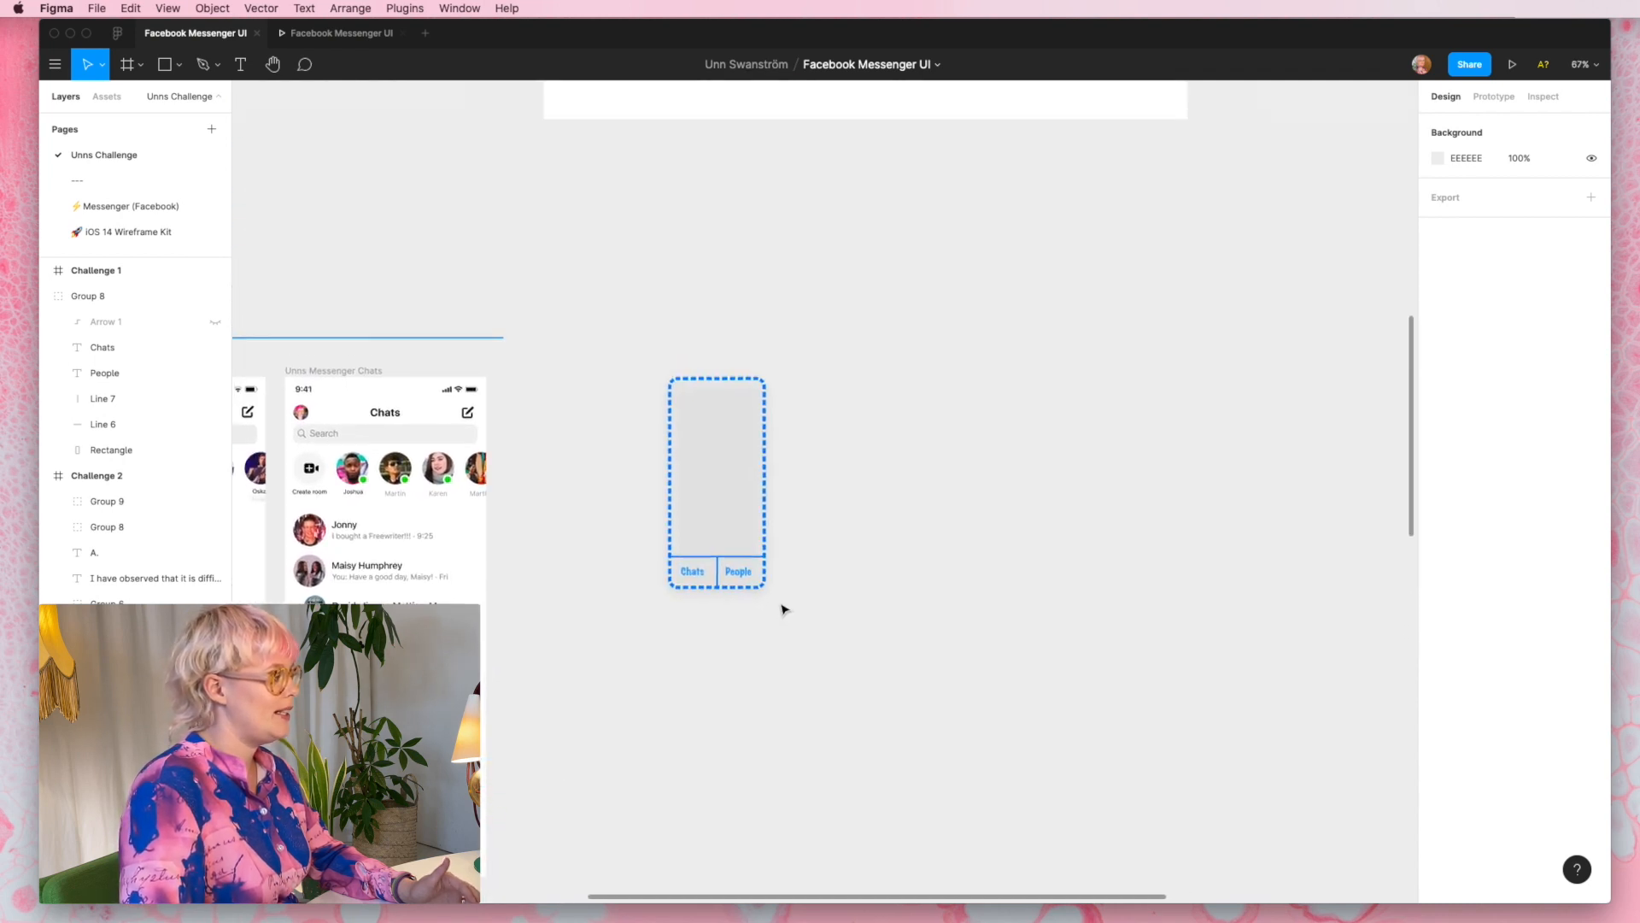
- Place a copy of the wireframe group beside the original at X 2782, with the original faded to 20% opacity
scroll(783, 609, up, 5)
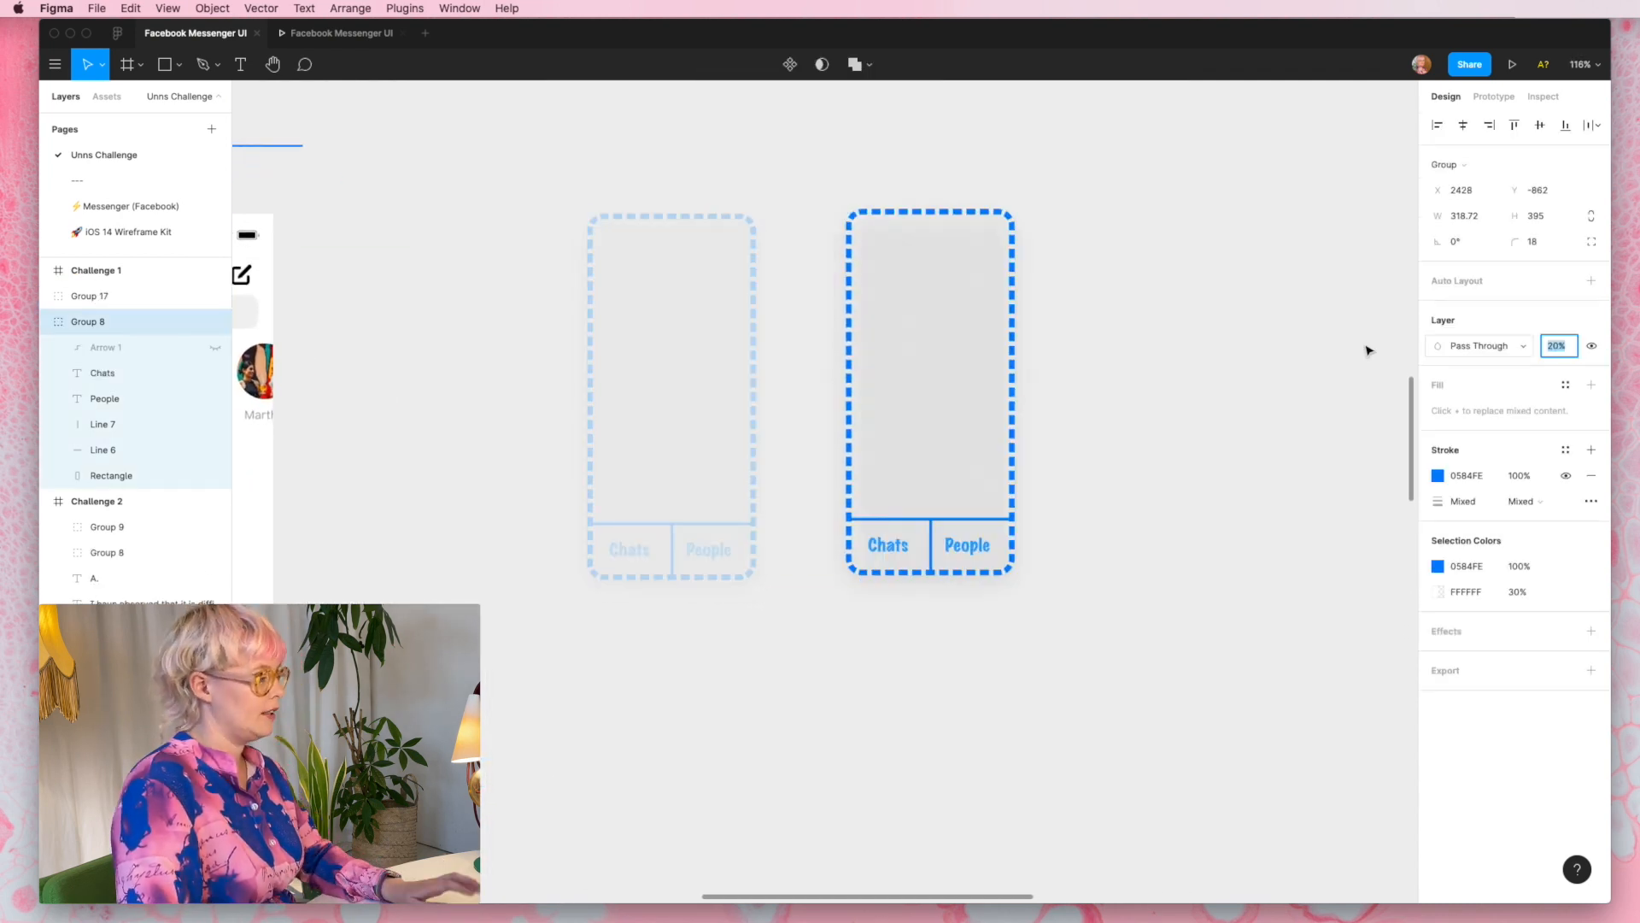
click(1022, 424)
drag(1022, 424, 1086, 437)
scroll(1087, 437, up, 5)
scroll(1087, 437, right, 2)
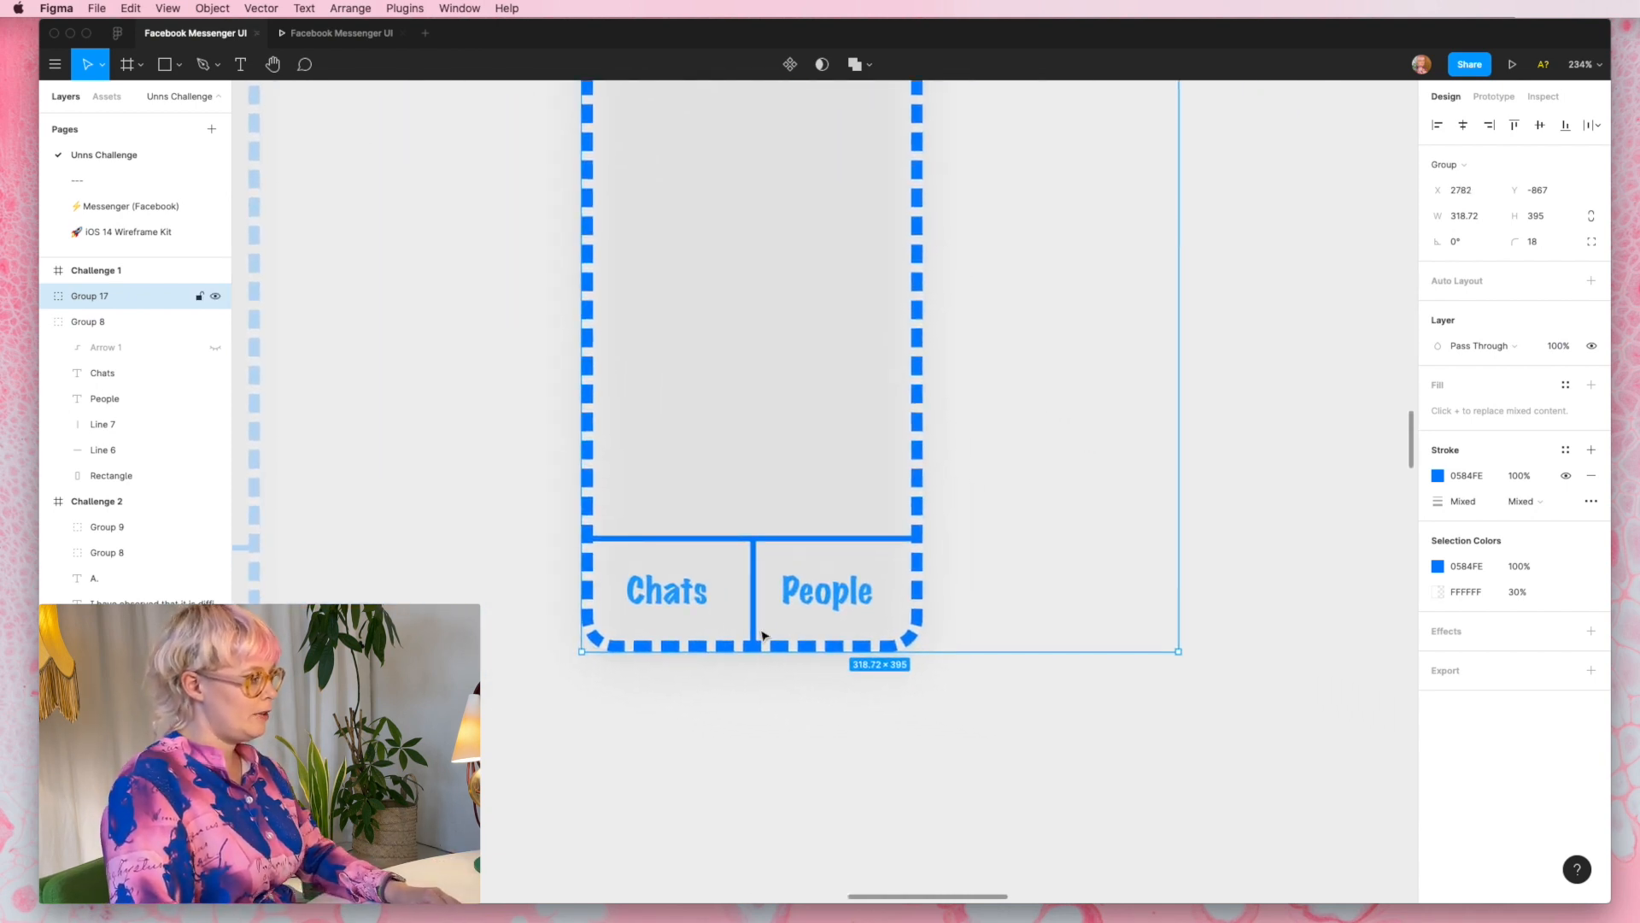
- Change the "People" tab label in the wireframe copy to "Groups"
double_click(816, 598)
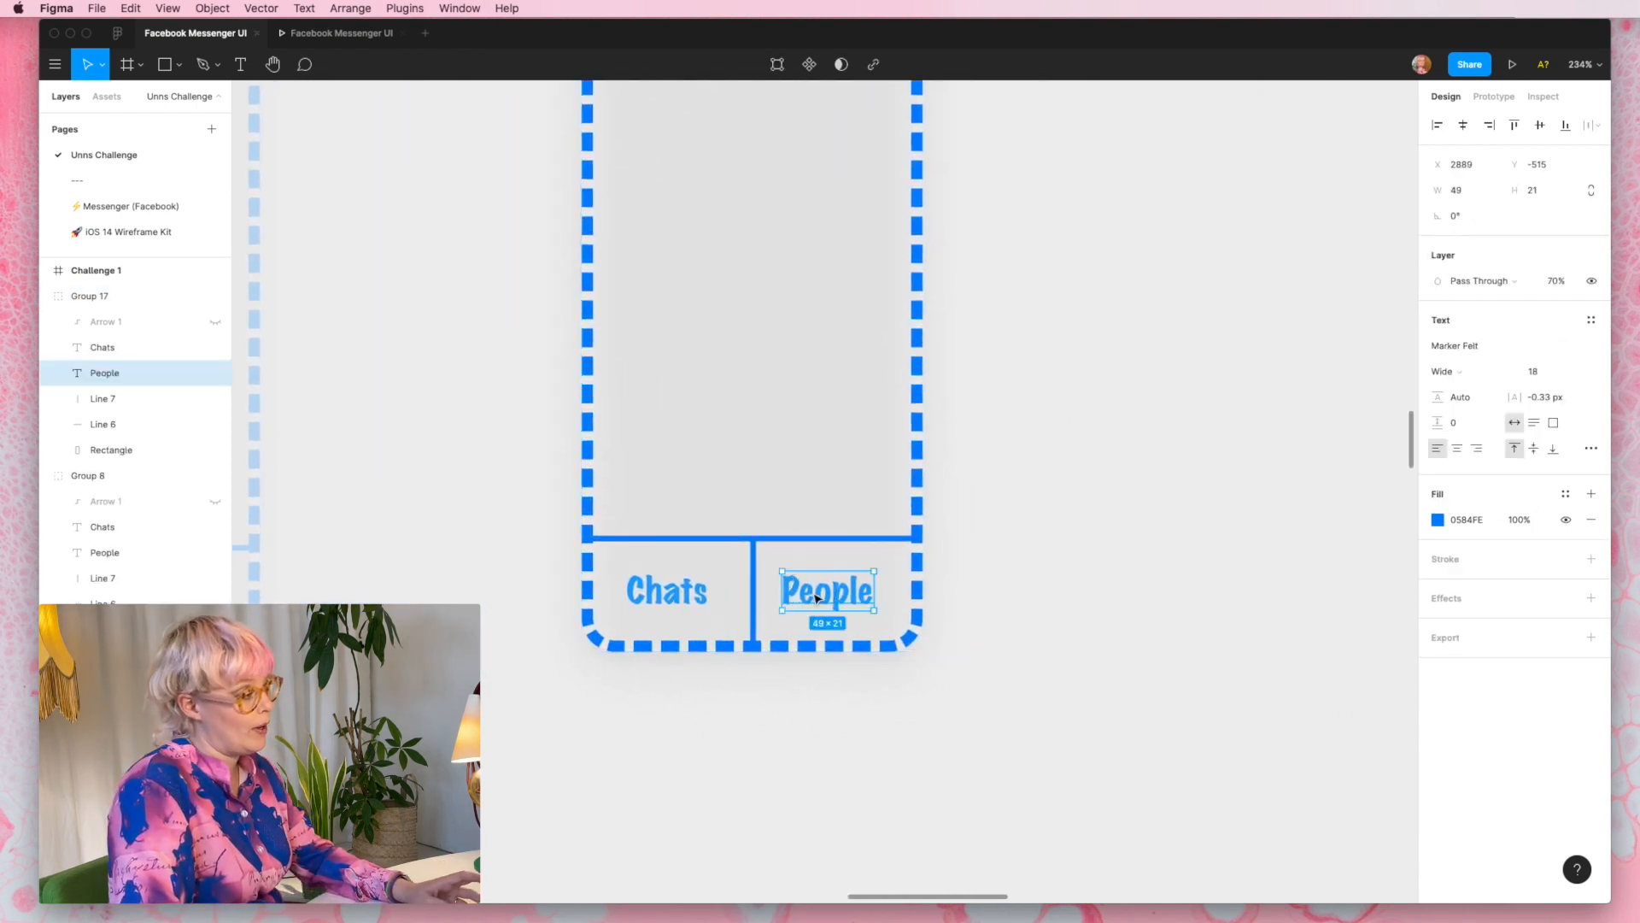
double_click(816, 598)
text(Groups)
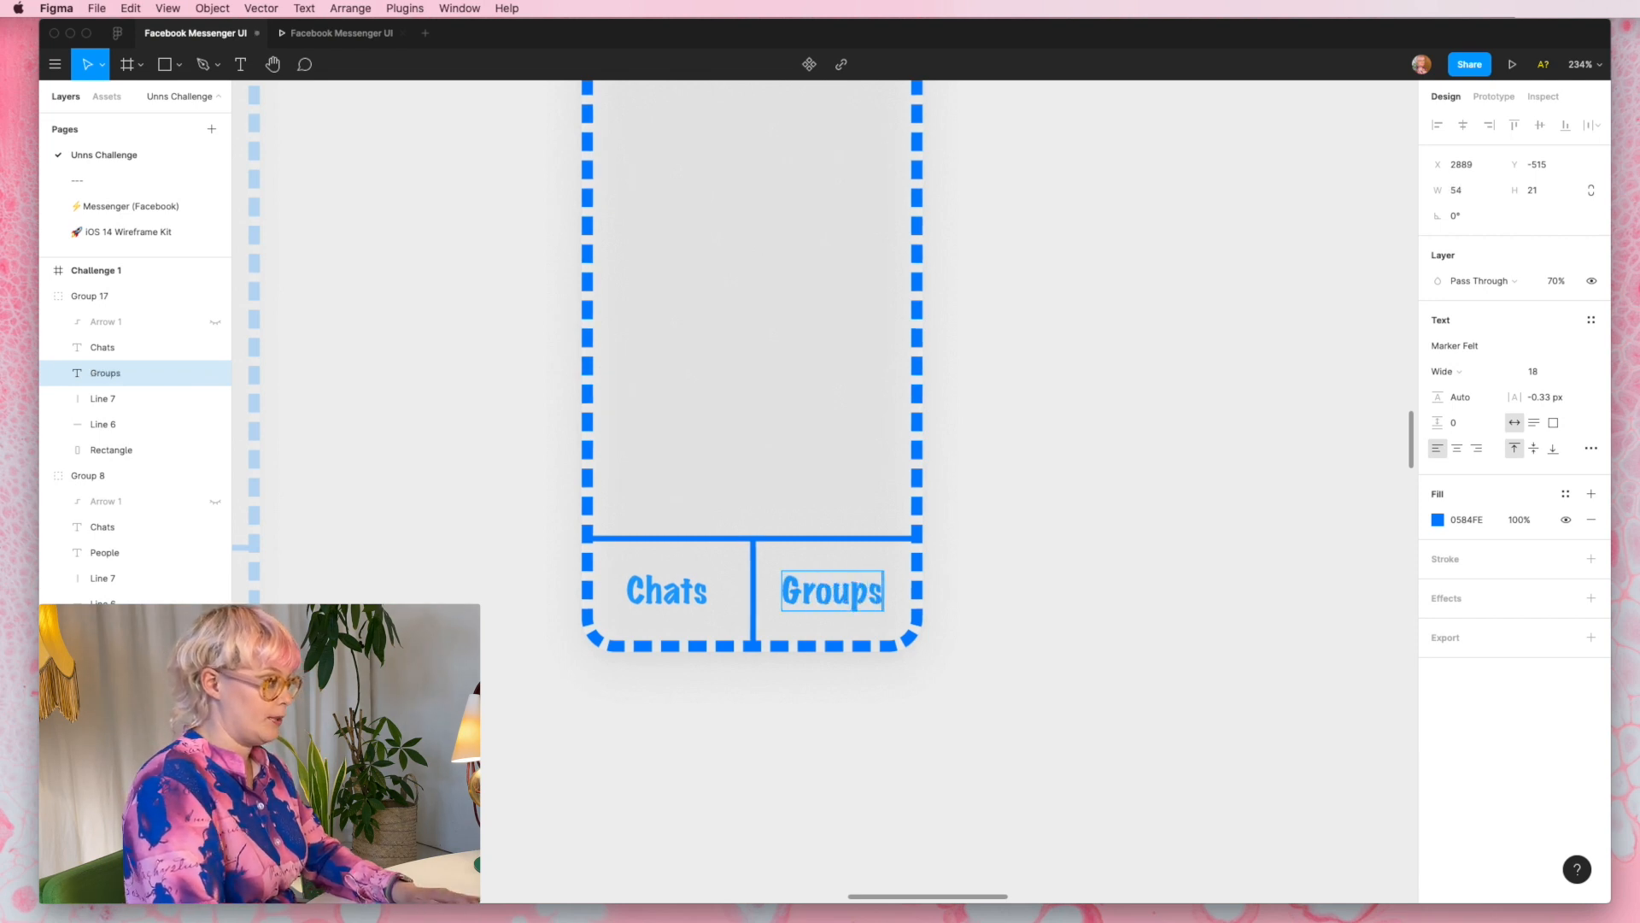
- Draw a first list row beneath the Groups title using two dashed circles about 23 px wide and two horizontal lines
key(Escape)
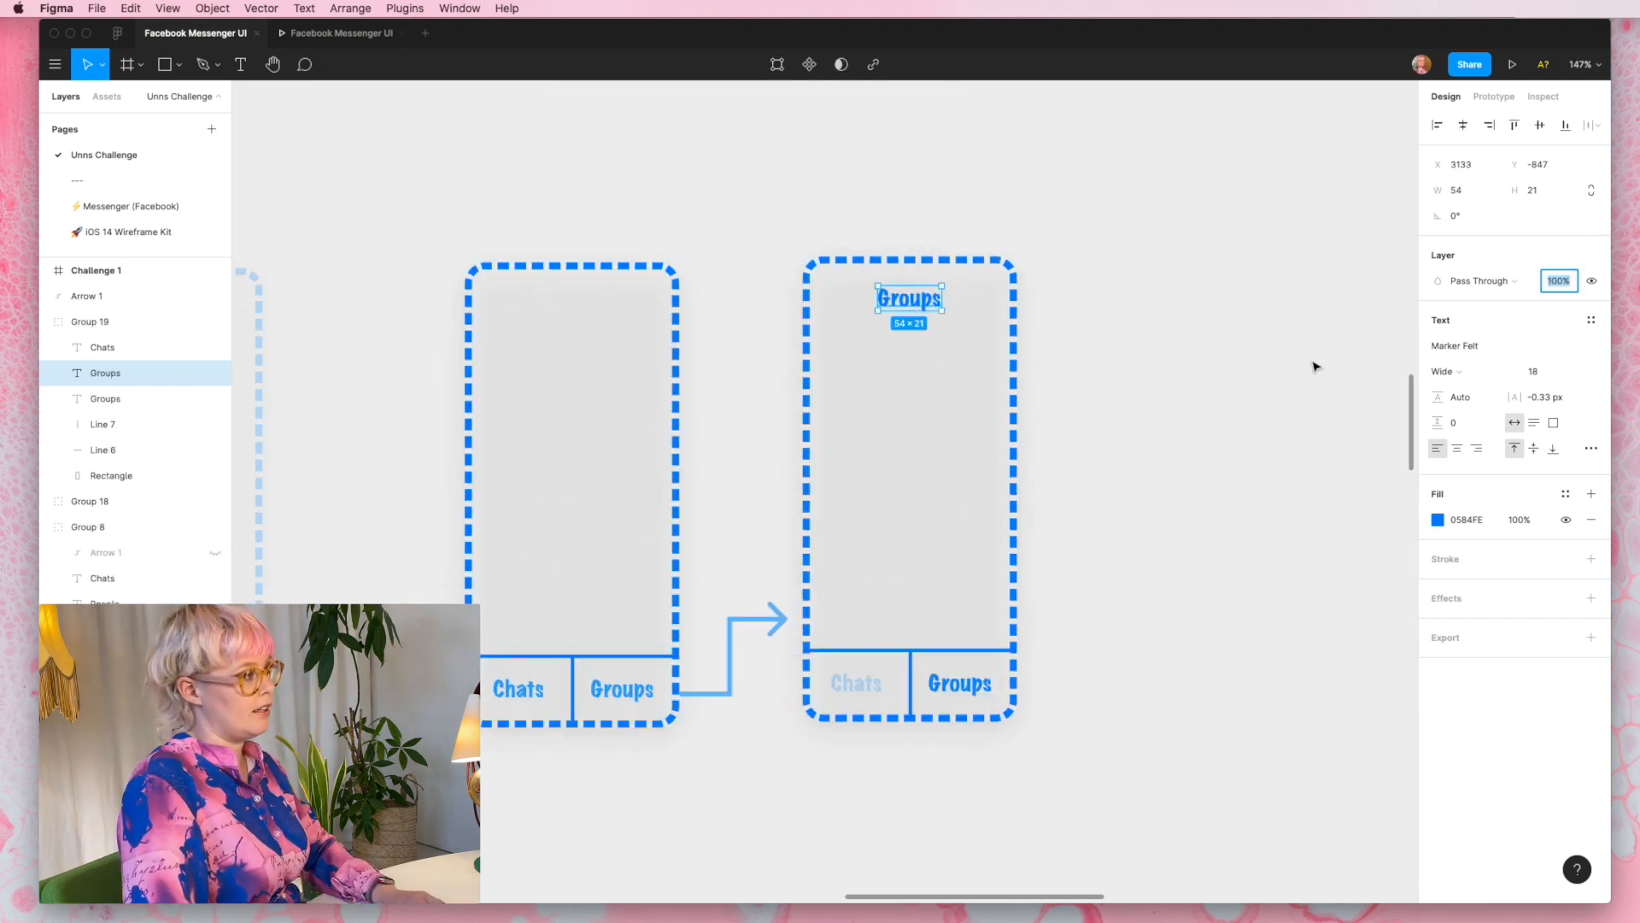
click(1307, 364)
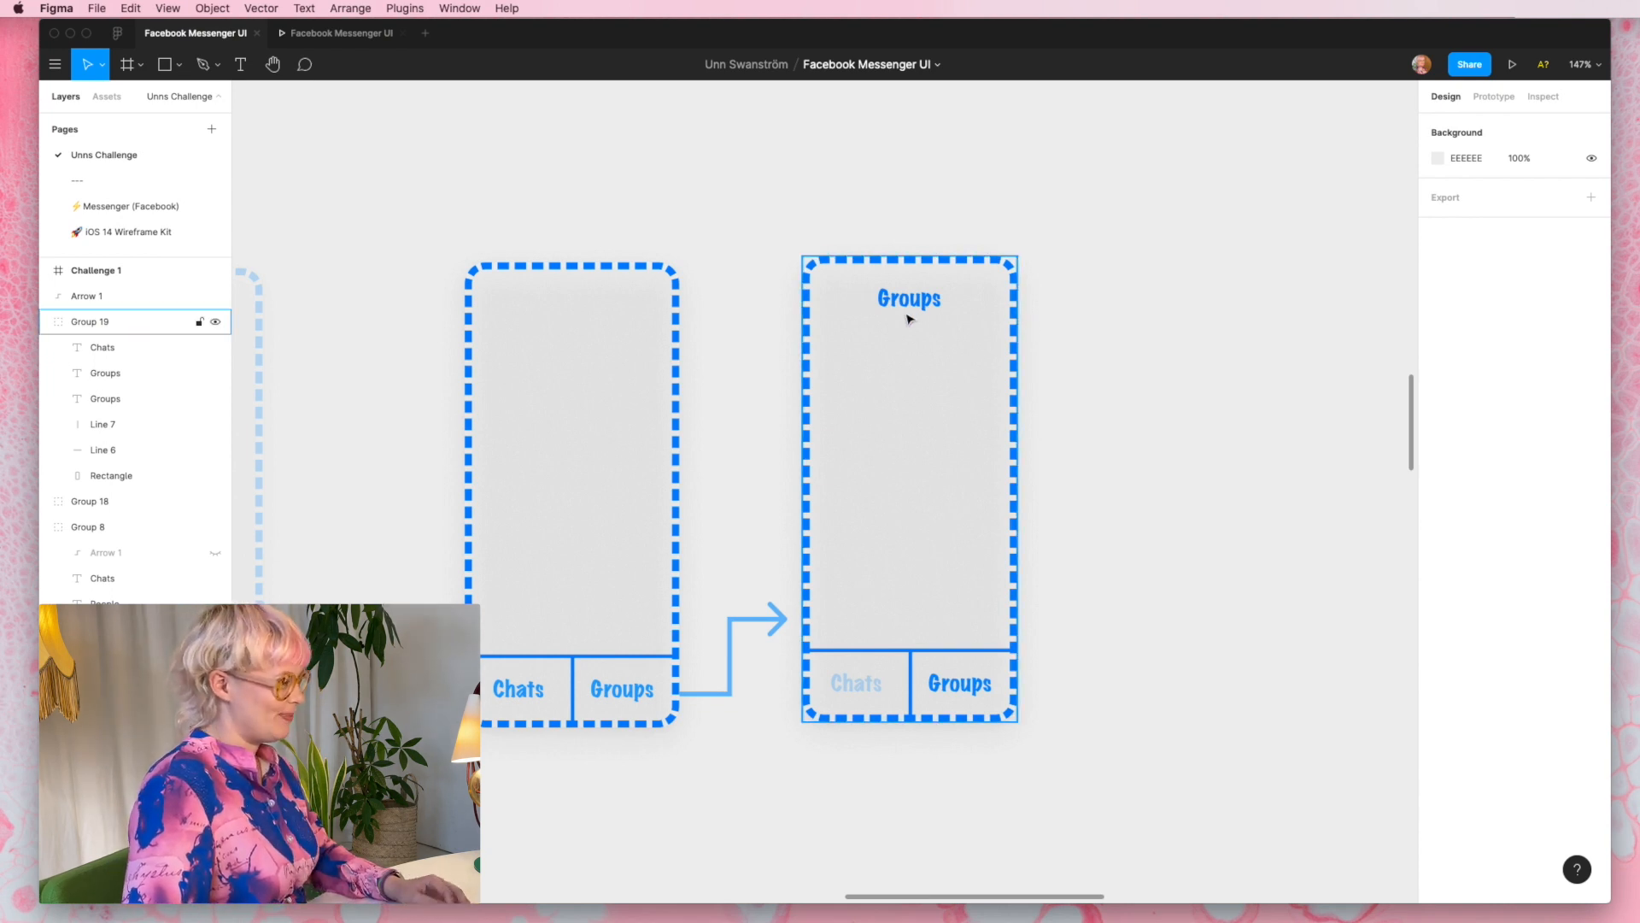
key(o)
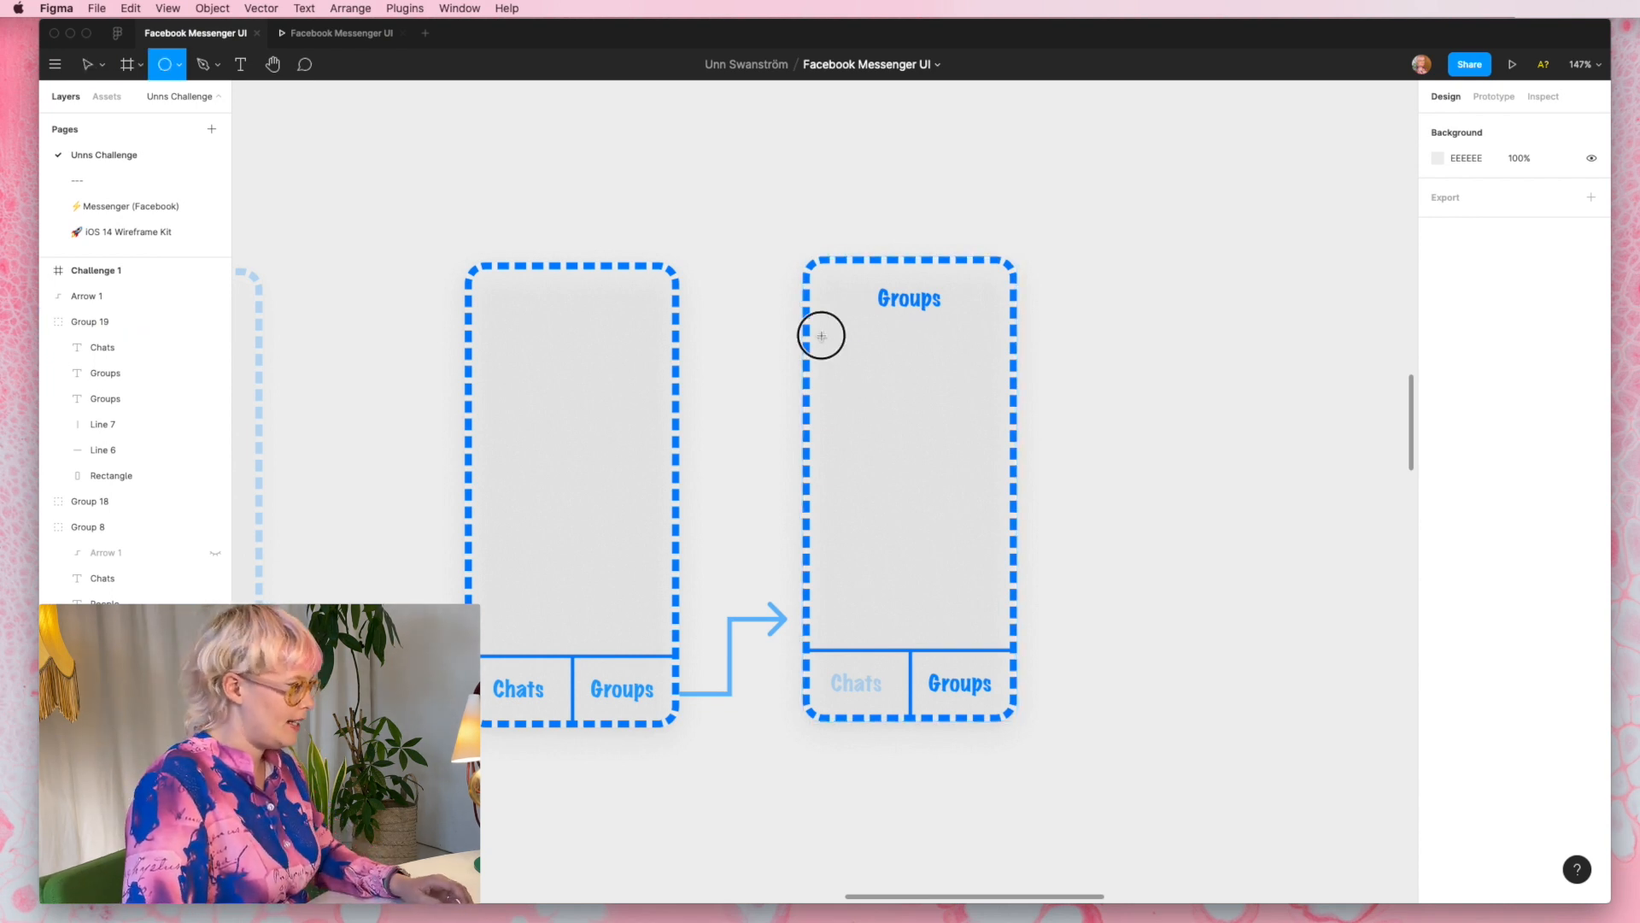
drag(822, 336, 859, 358)
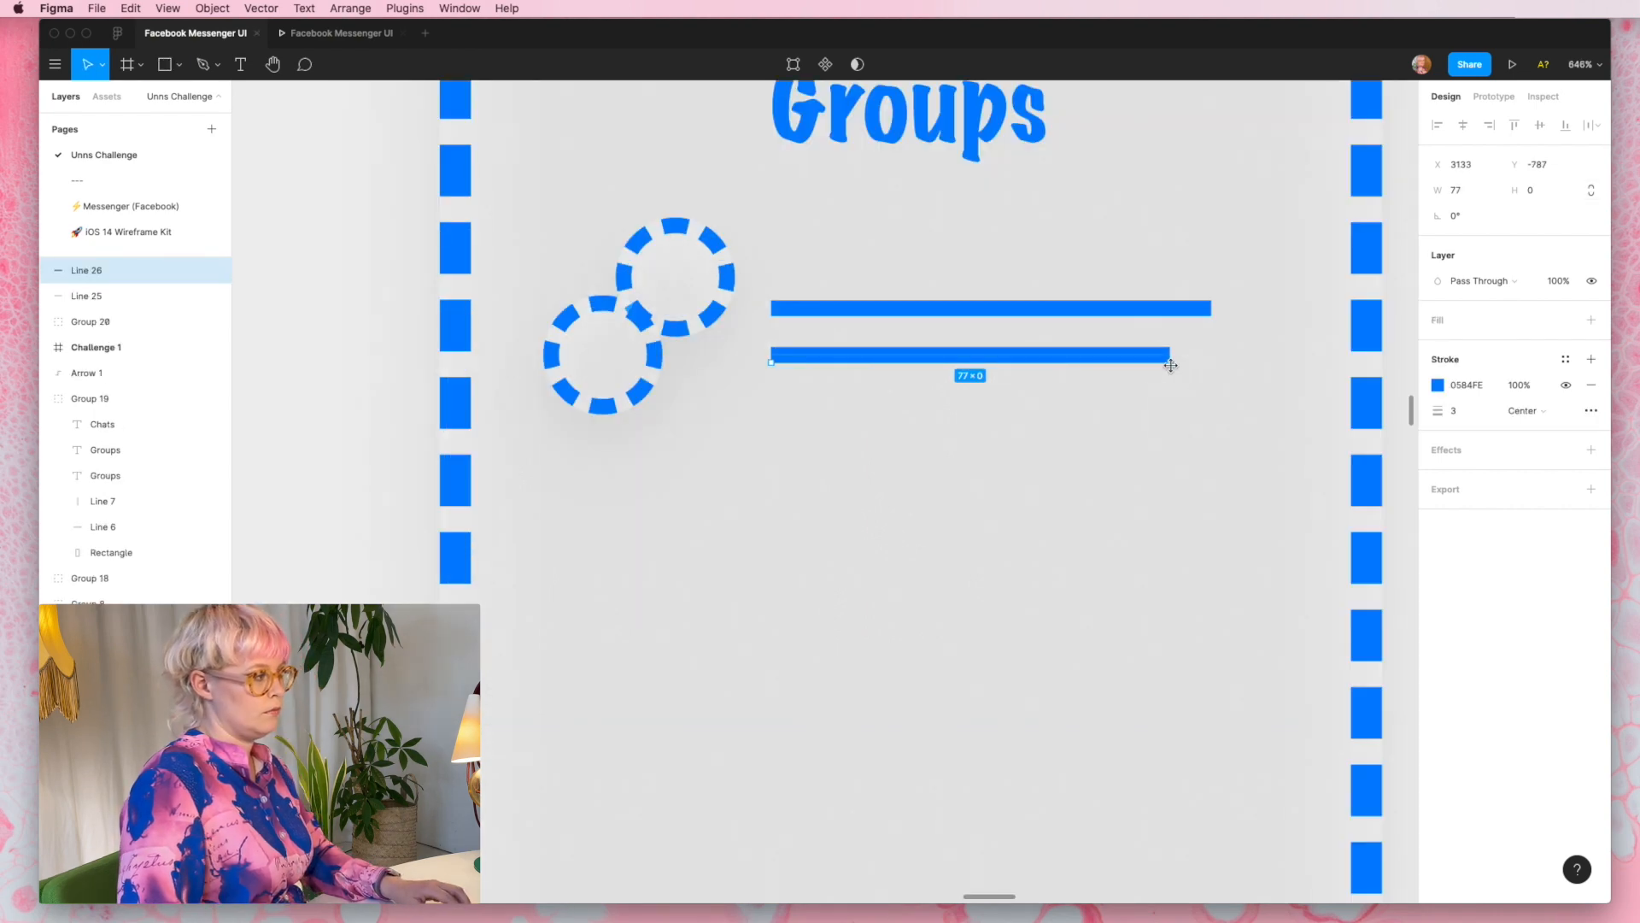
scroll(1170, 359, down, 5)
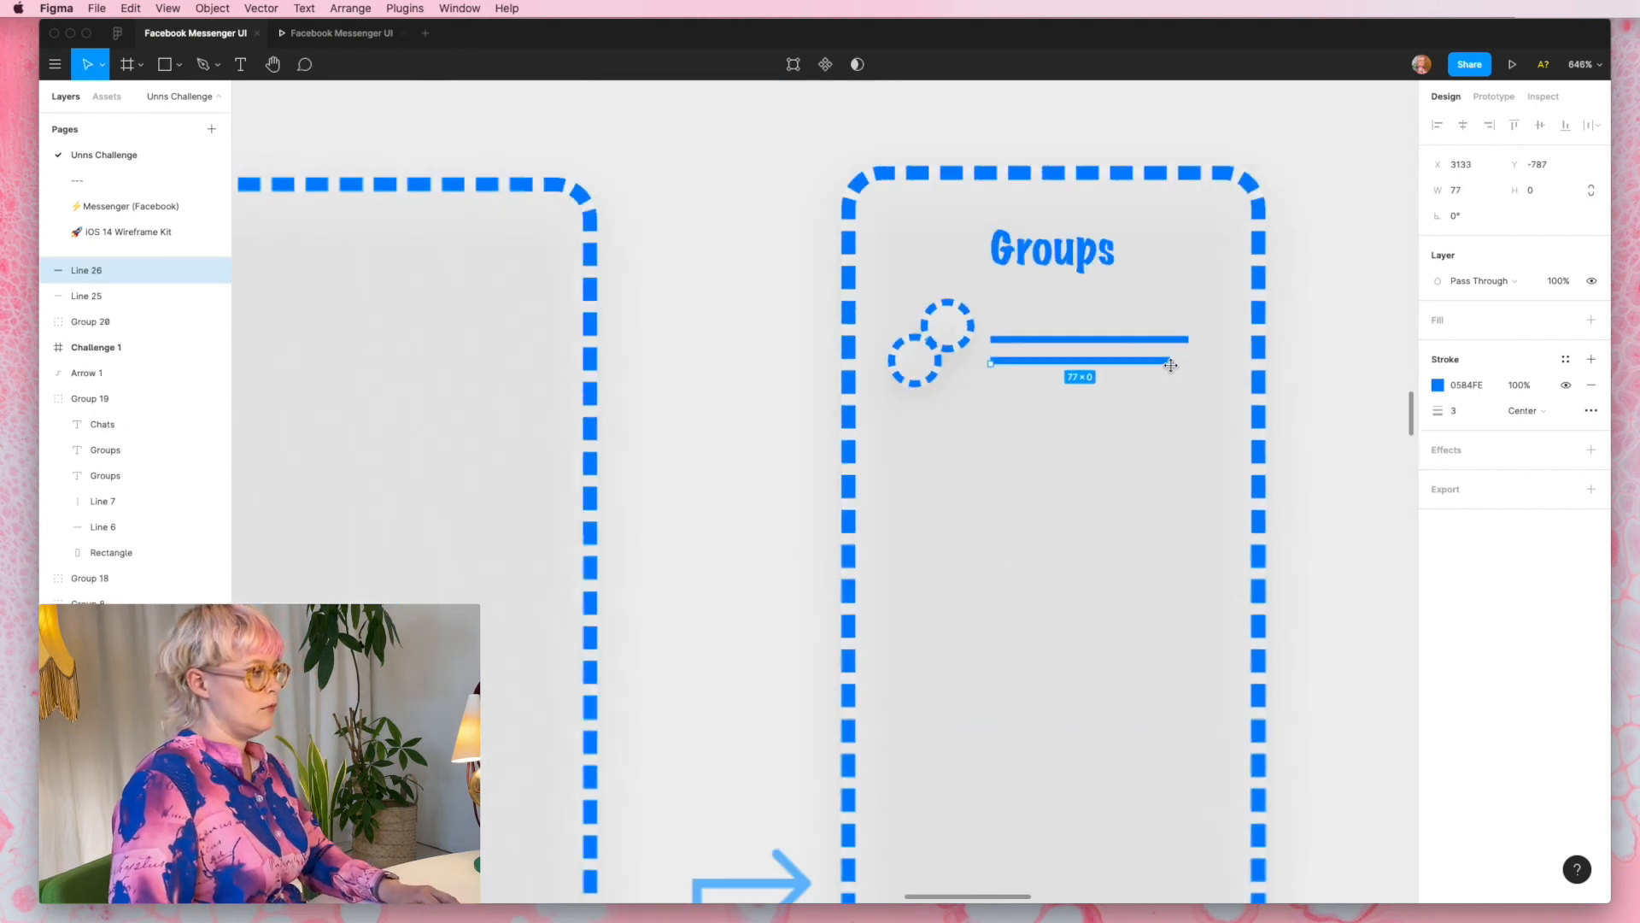
- Move the upper circle inside the avatar group so it overlaps the lower circle, at X 3100, Y -810
click(997, 351)
scroll(997, 350, up, 5)
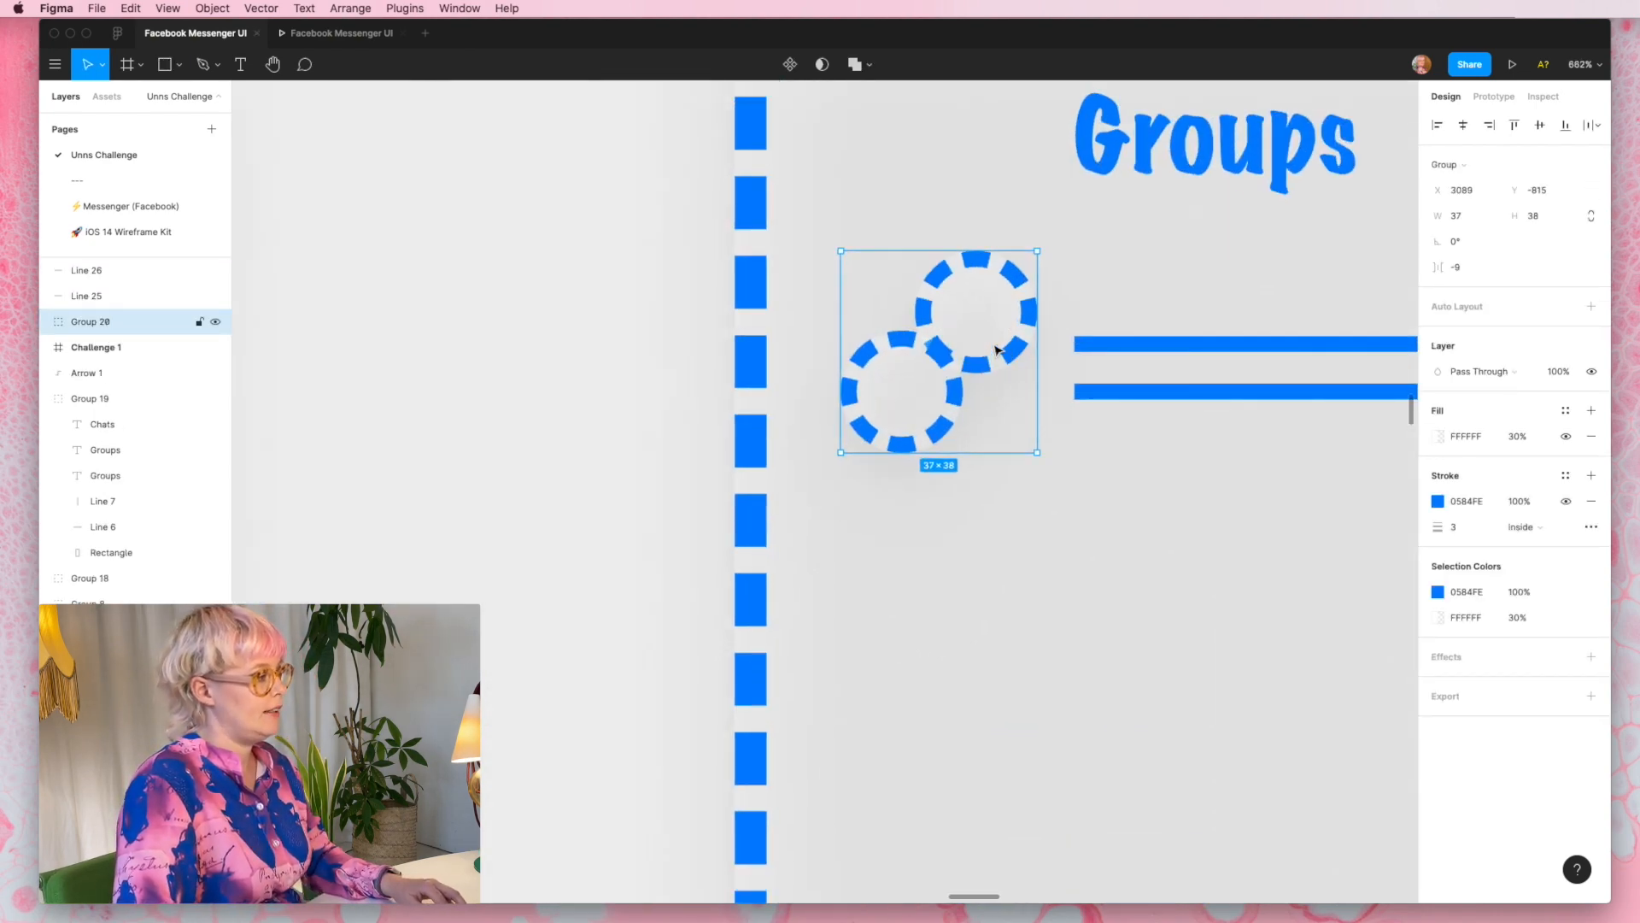
double_click(1000, 354)
drag(1000, 355, 1005, 381)
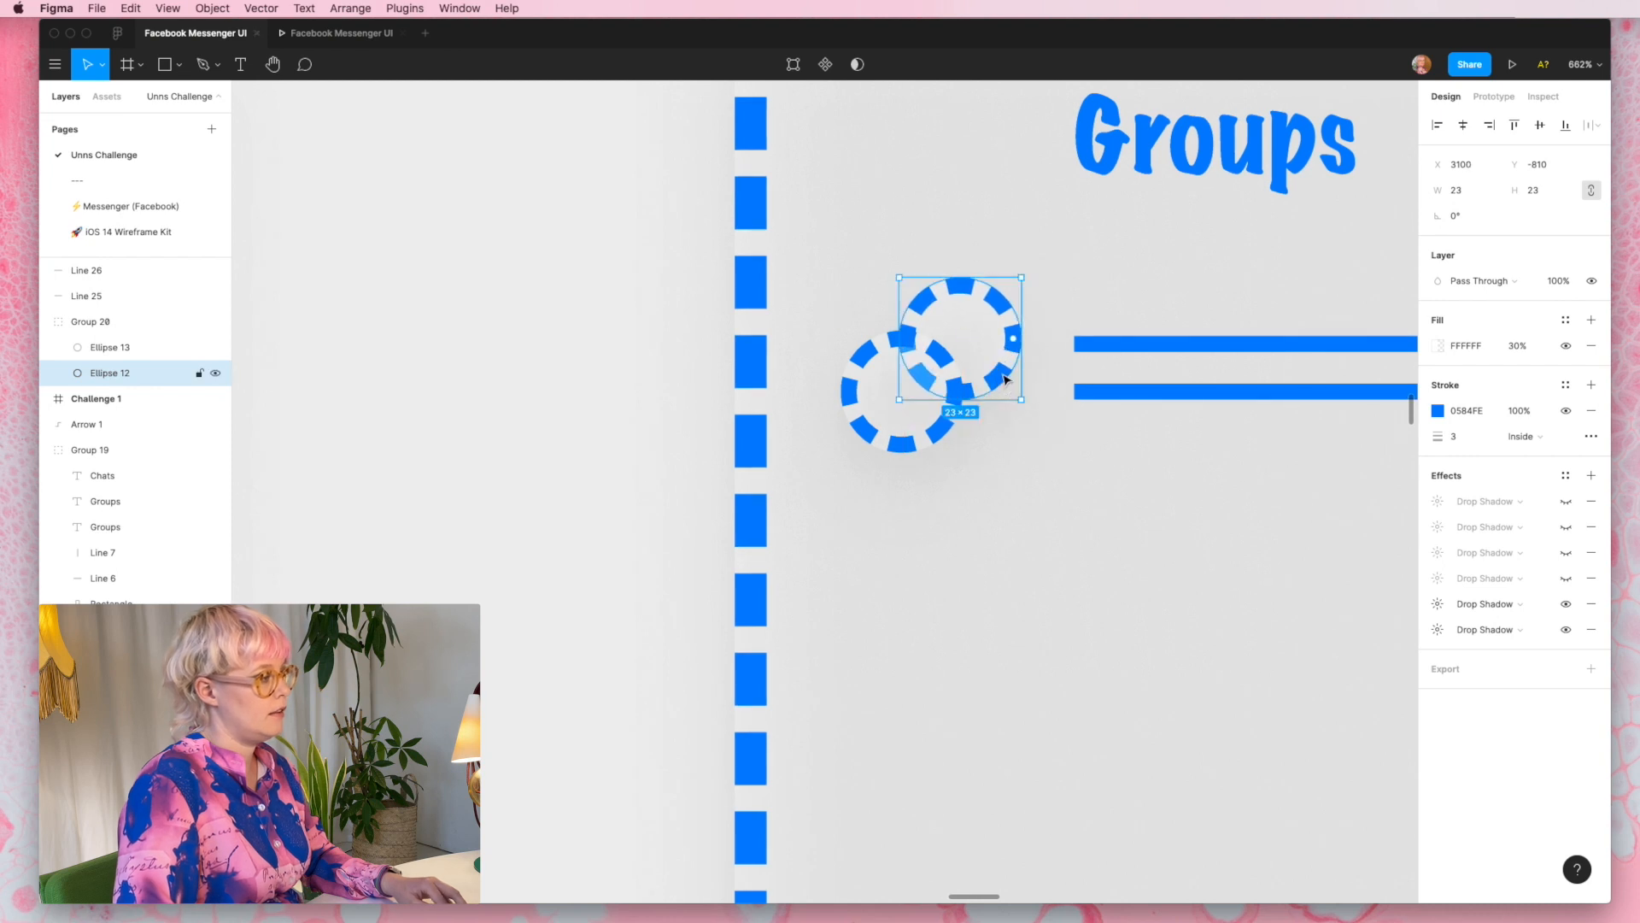
scroll(1005, 380, down, 5)
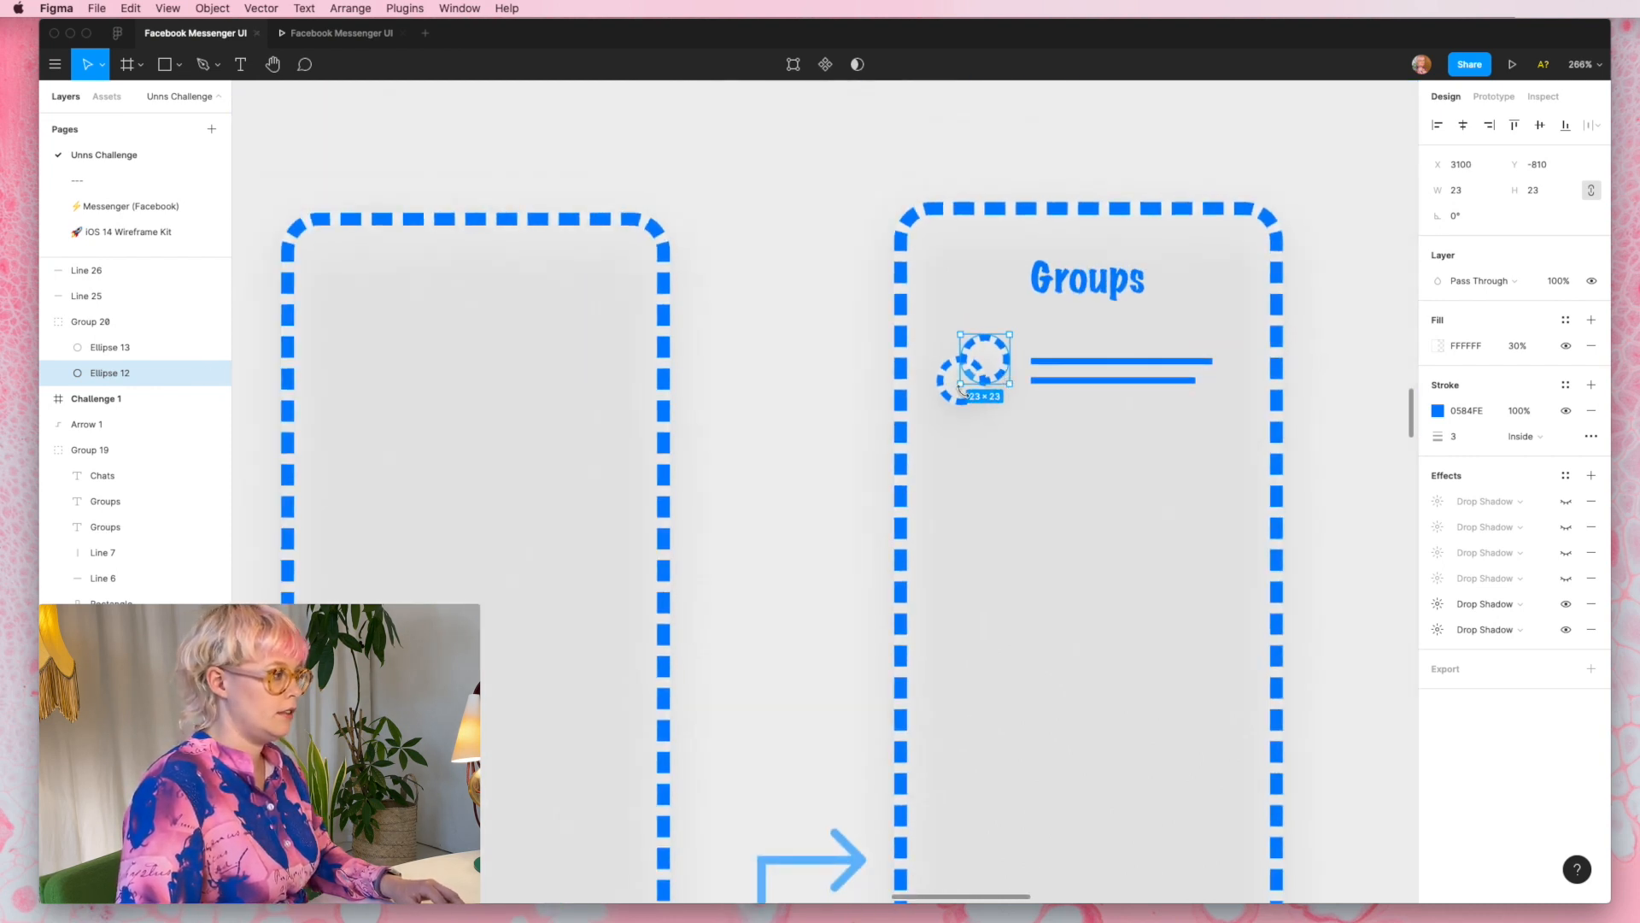
- Group the overlapping circles and the two lines into a single list row
click(1084, 505)
scroll(1083, 505, right, 1)
scroll(1083, 505, right, 4)
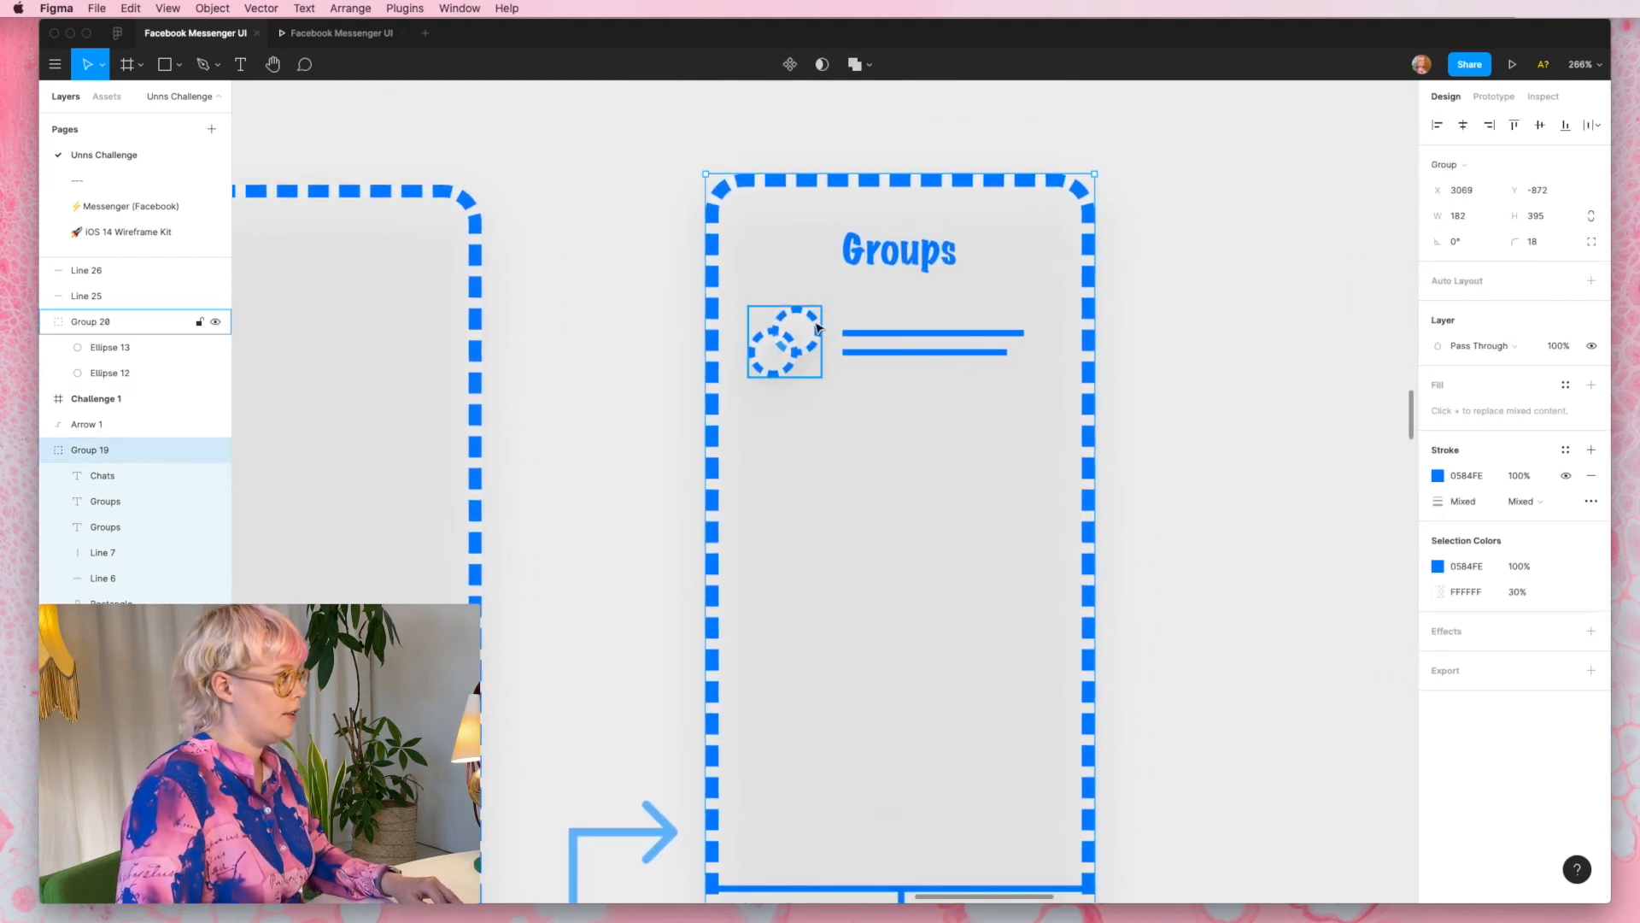
click(782, 340)
shift+click(872, 333)
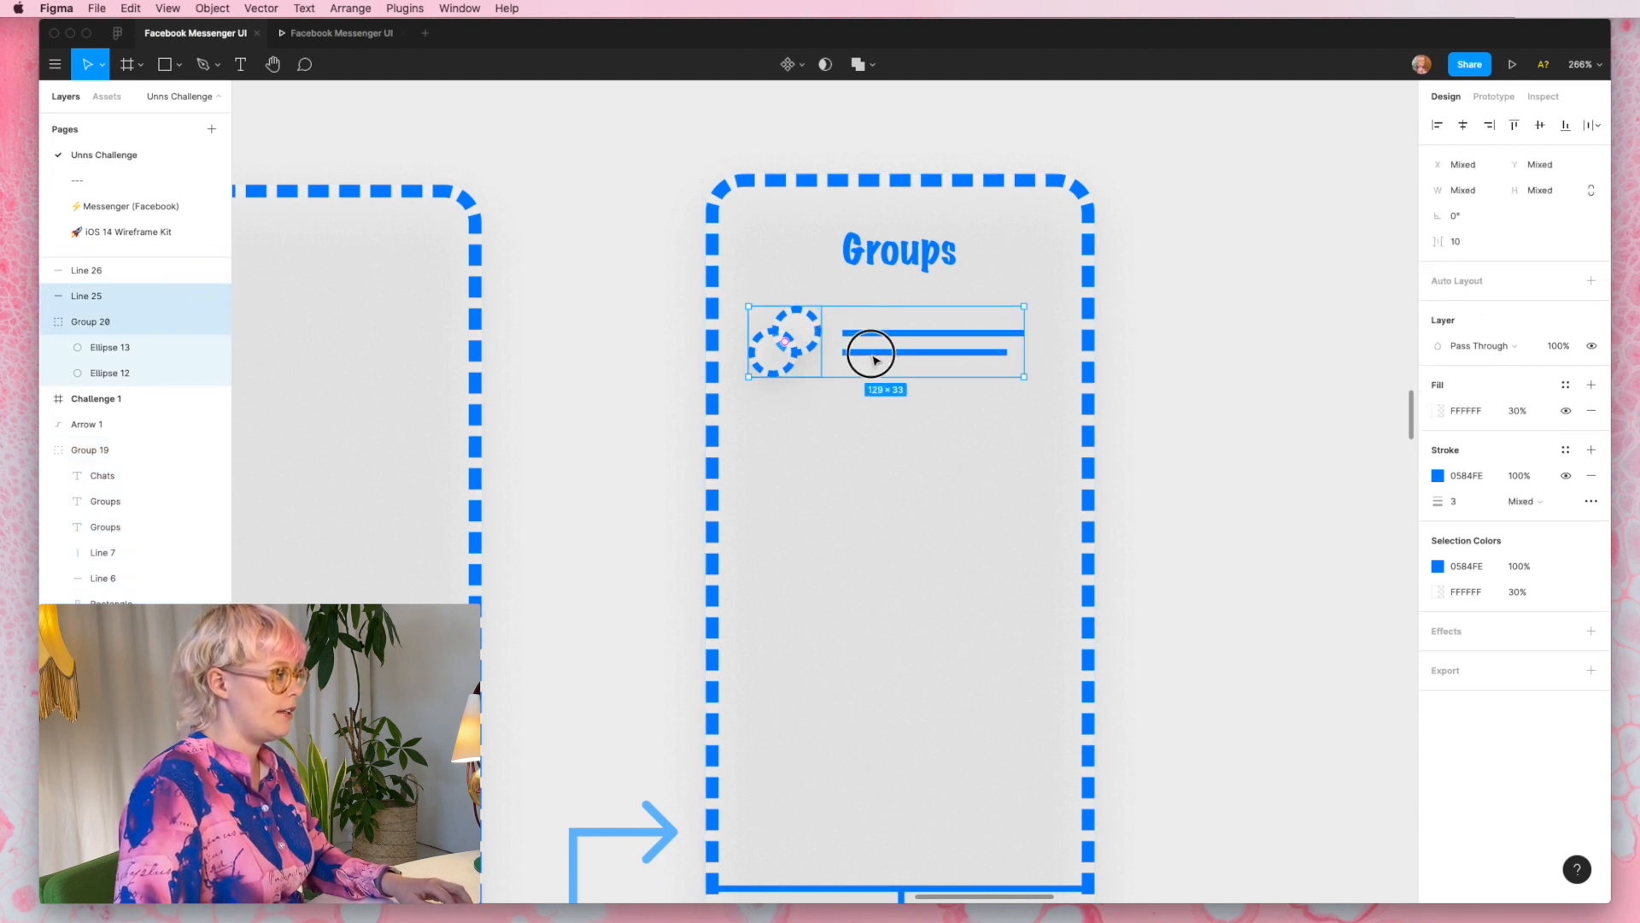
shift+click(870, 353)
key(super+g)
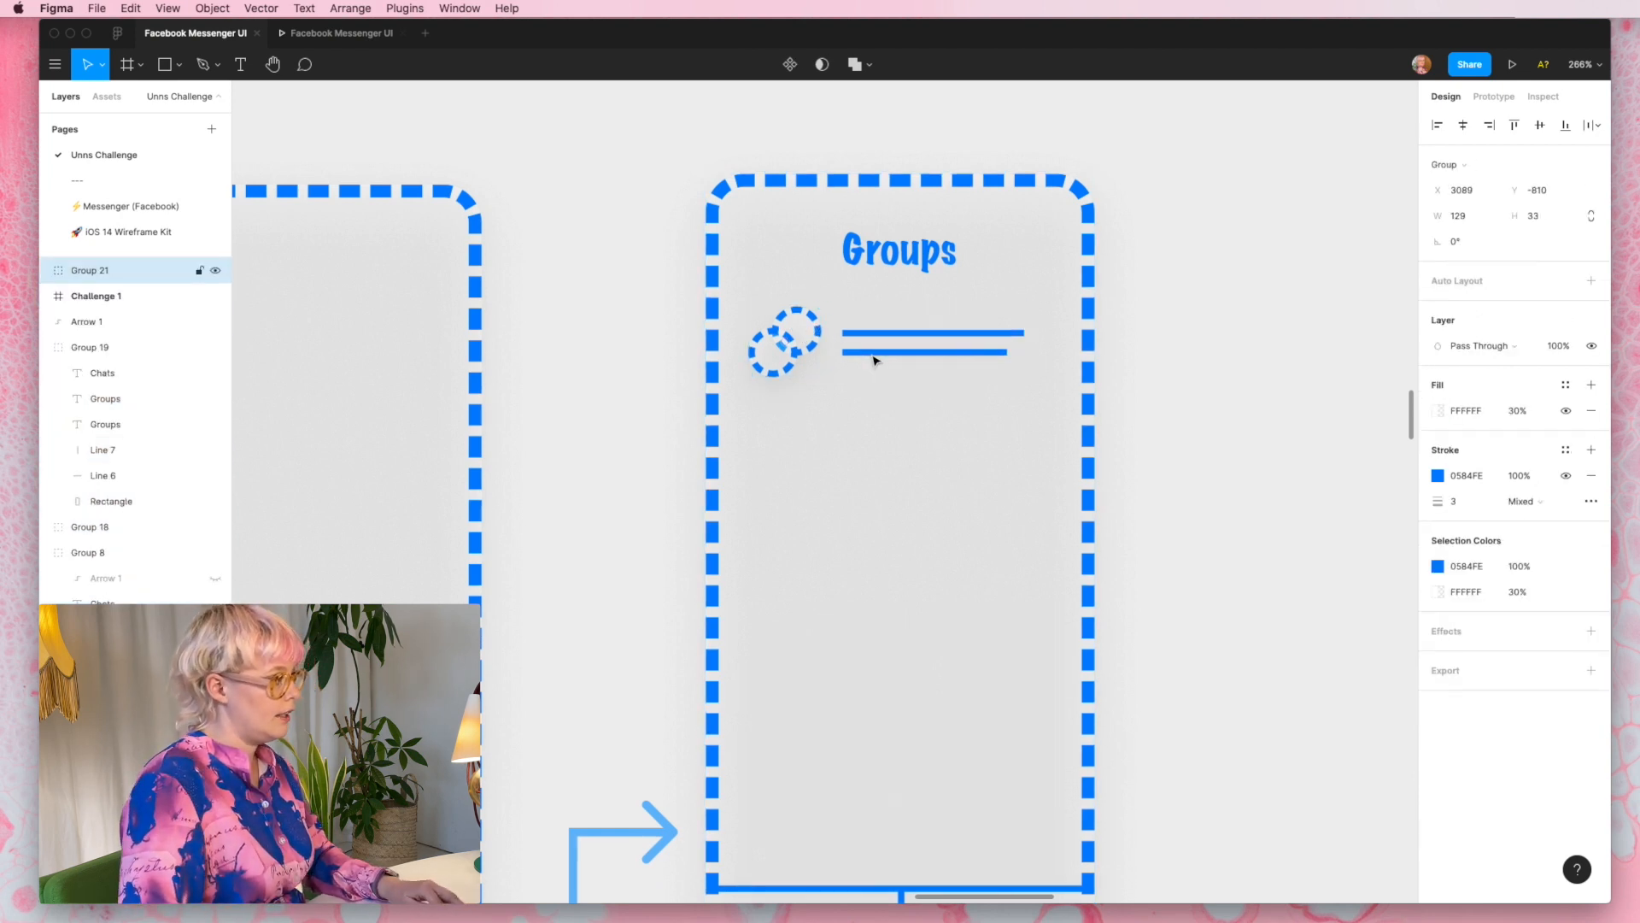
- Duplicate the grouped row down the Groups wireframe until six rows fill the screen
drag(872, 355, 868, 695)
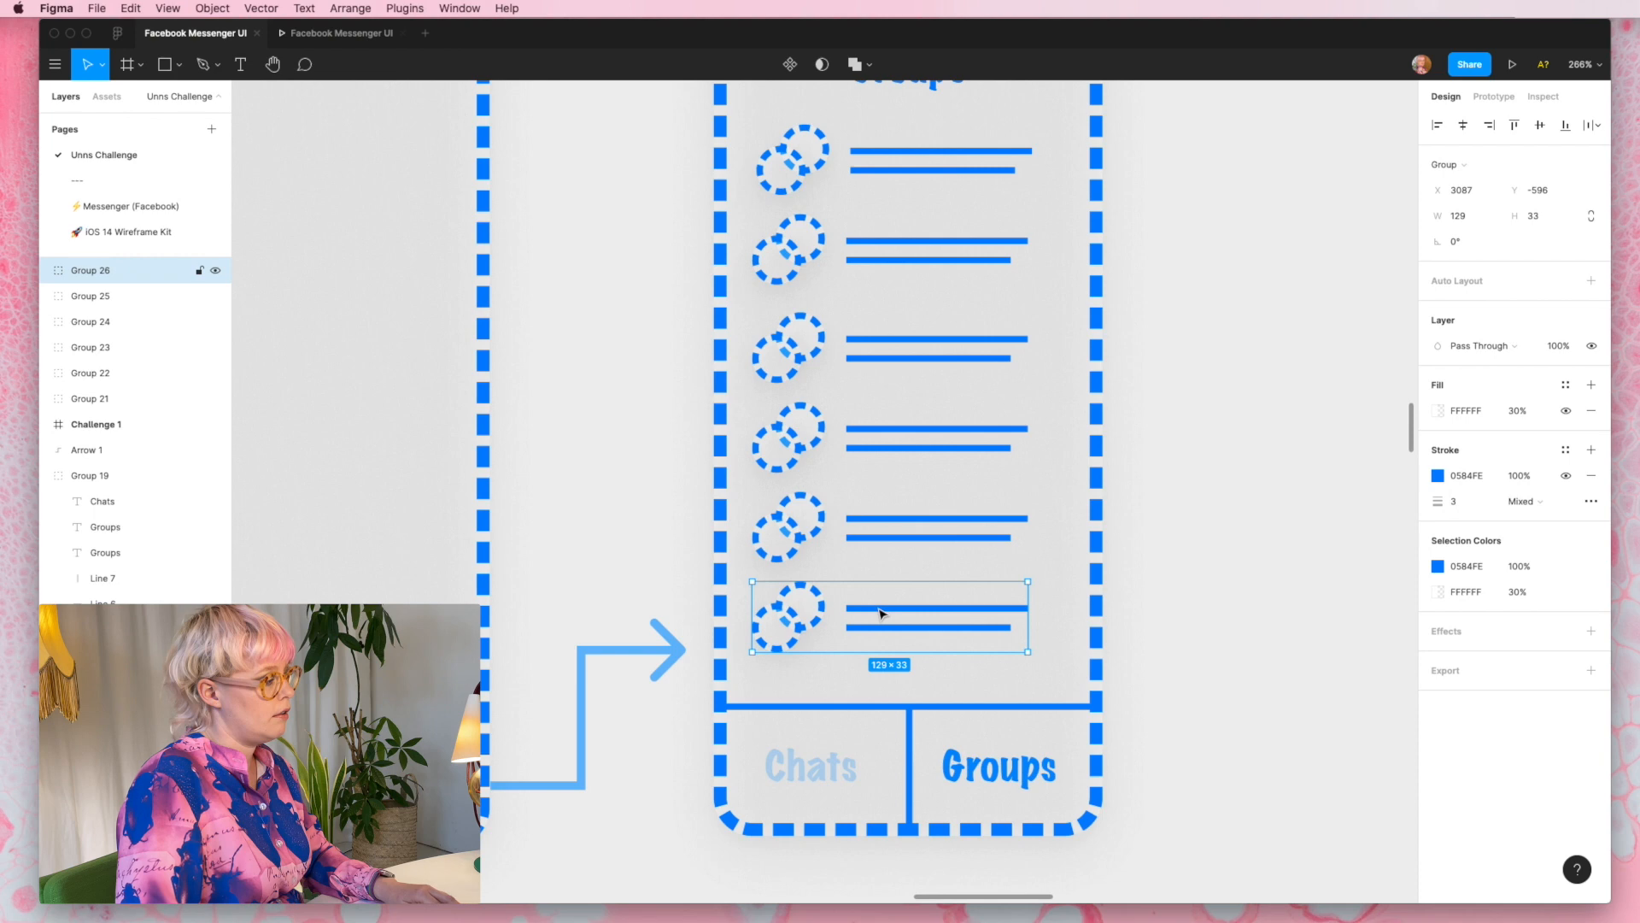
click(1203, 630)
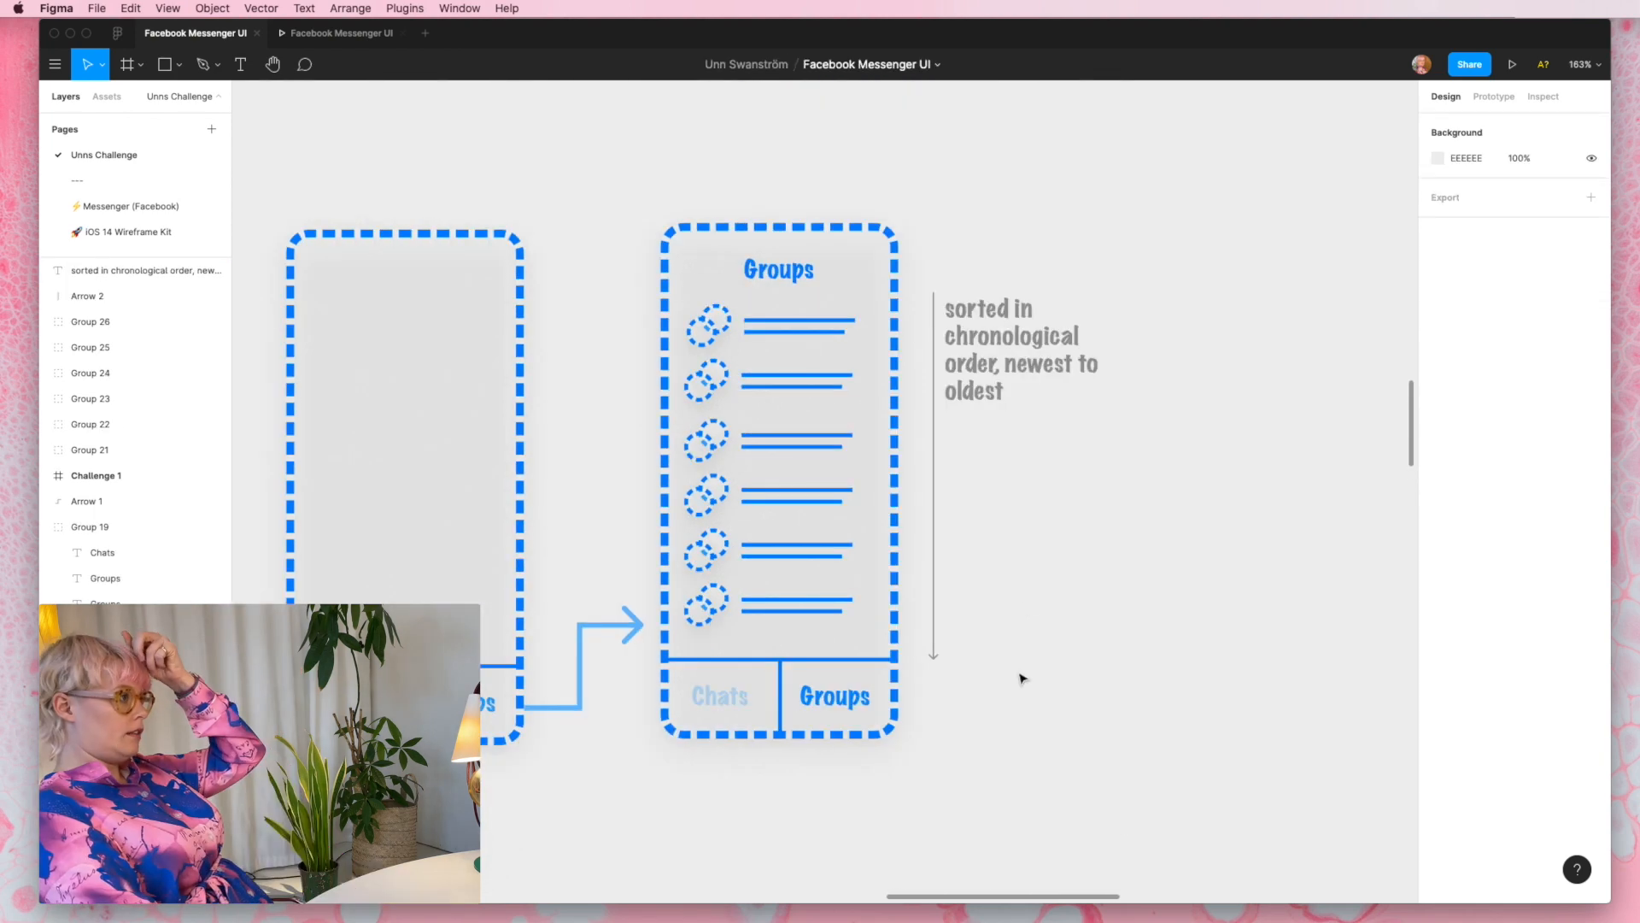
scroll(1022, 677, down, 4)
scroll(1022, 678, left, 2)
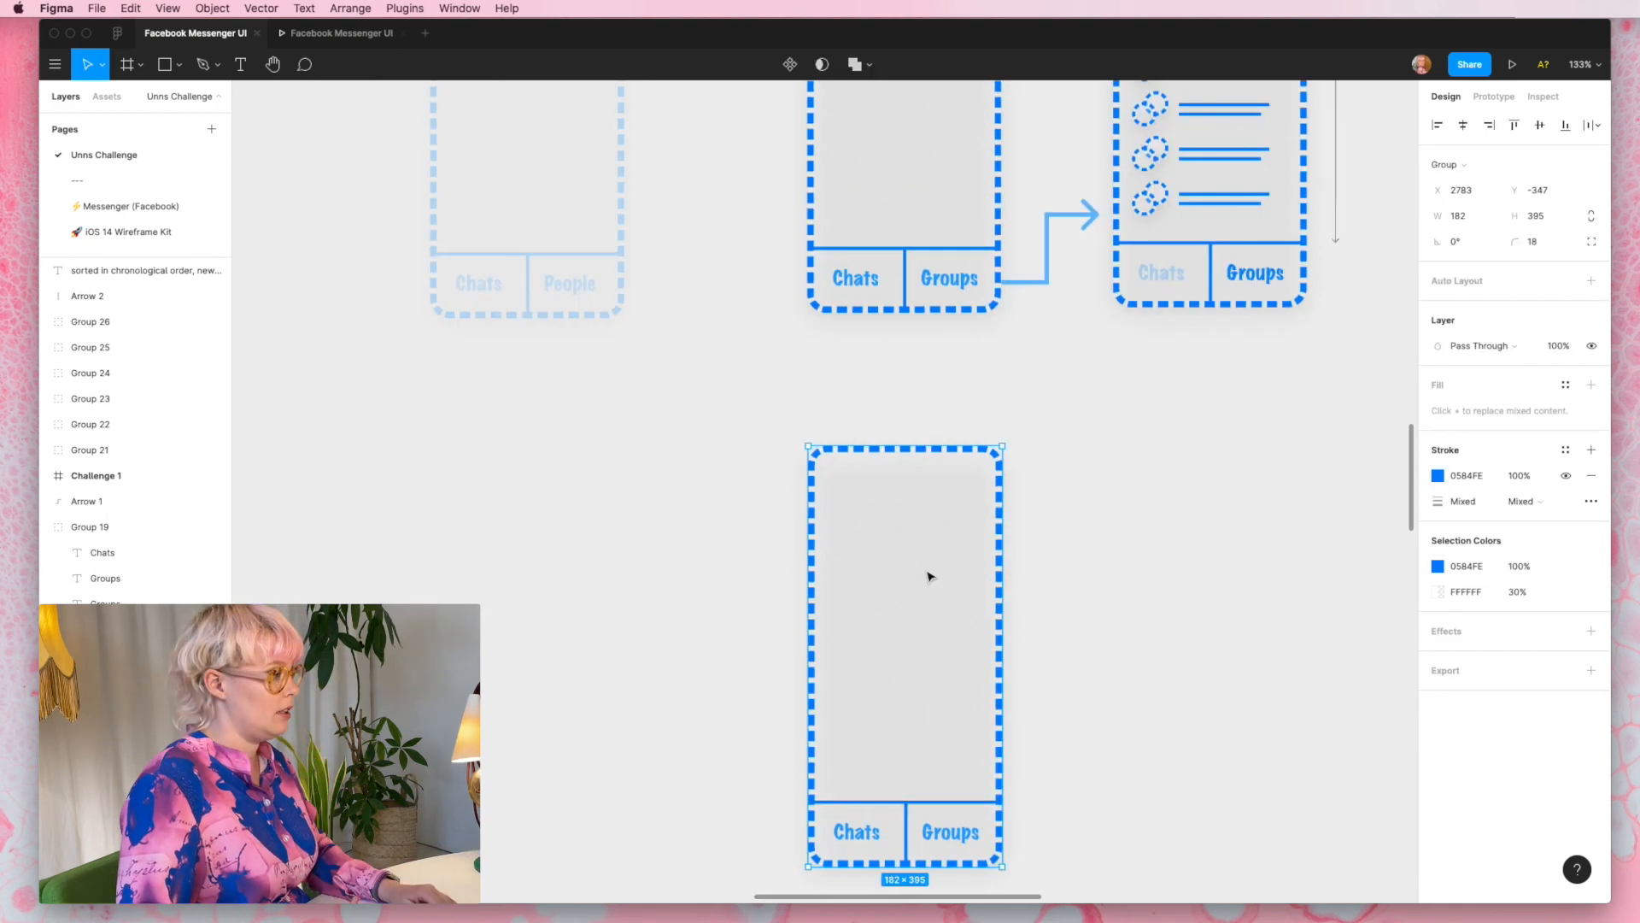
- Draw a 146 × 31 rectangle as a search bar in the upper part of the wireframe copy below the first flow
scroll(927, 575, down, 5)
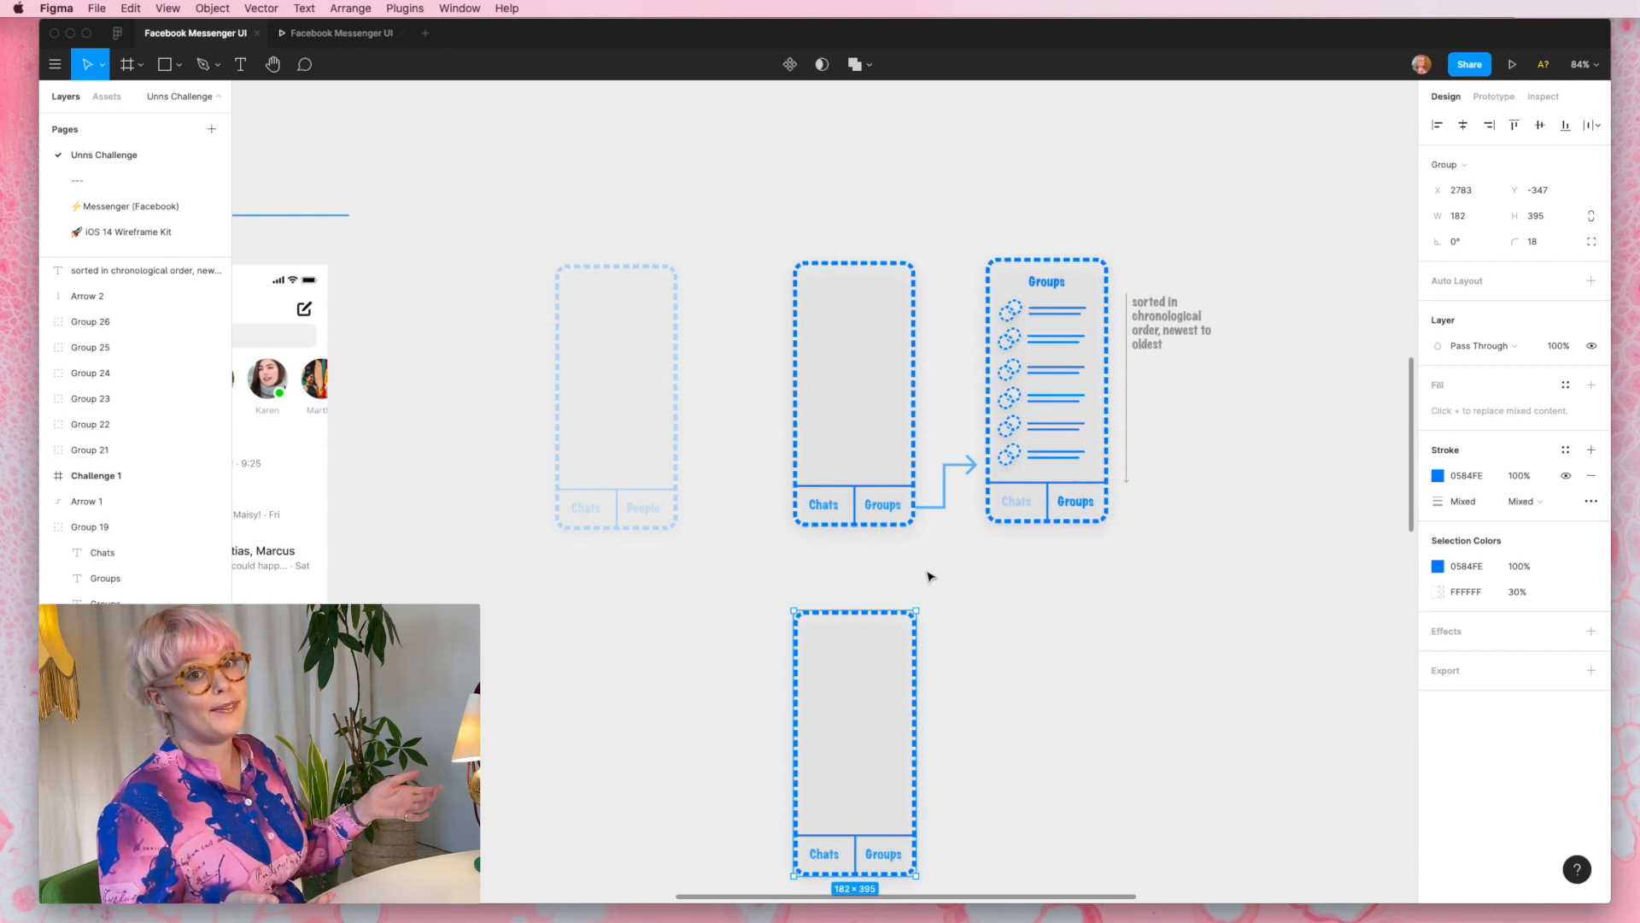
scroll(931, 577, down, 2)
ctrl+scroll(905, 560, up, 5)
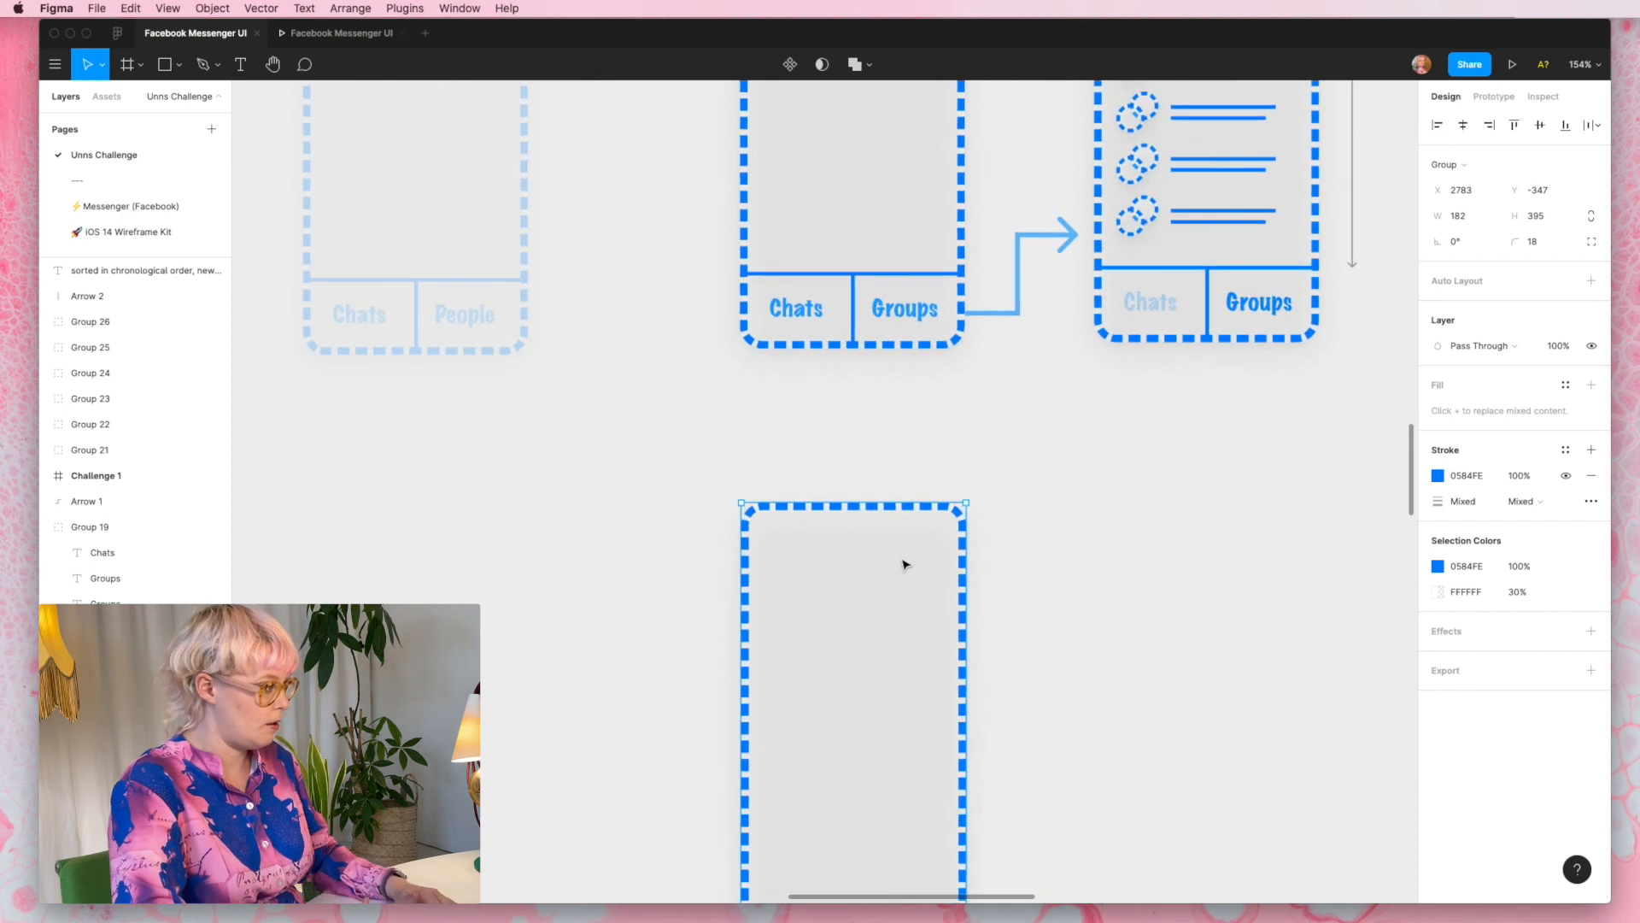
key(r)
mouse_move(777, 577)
mouse_down()
mouse_move(946, 628)
mouse_move(956, 615)
mouse_up()
drag(909, 593, 898, 581)
ctrl+scroll(898, 583, up, 10)
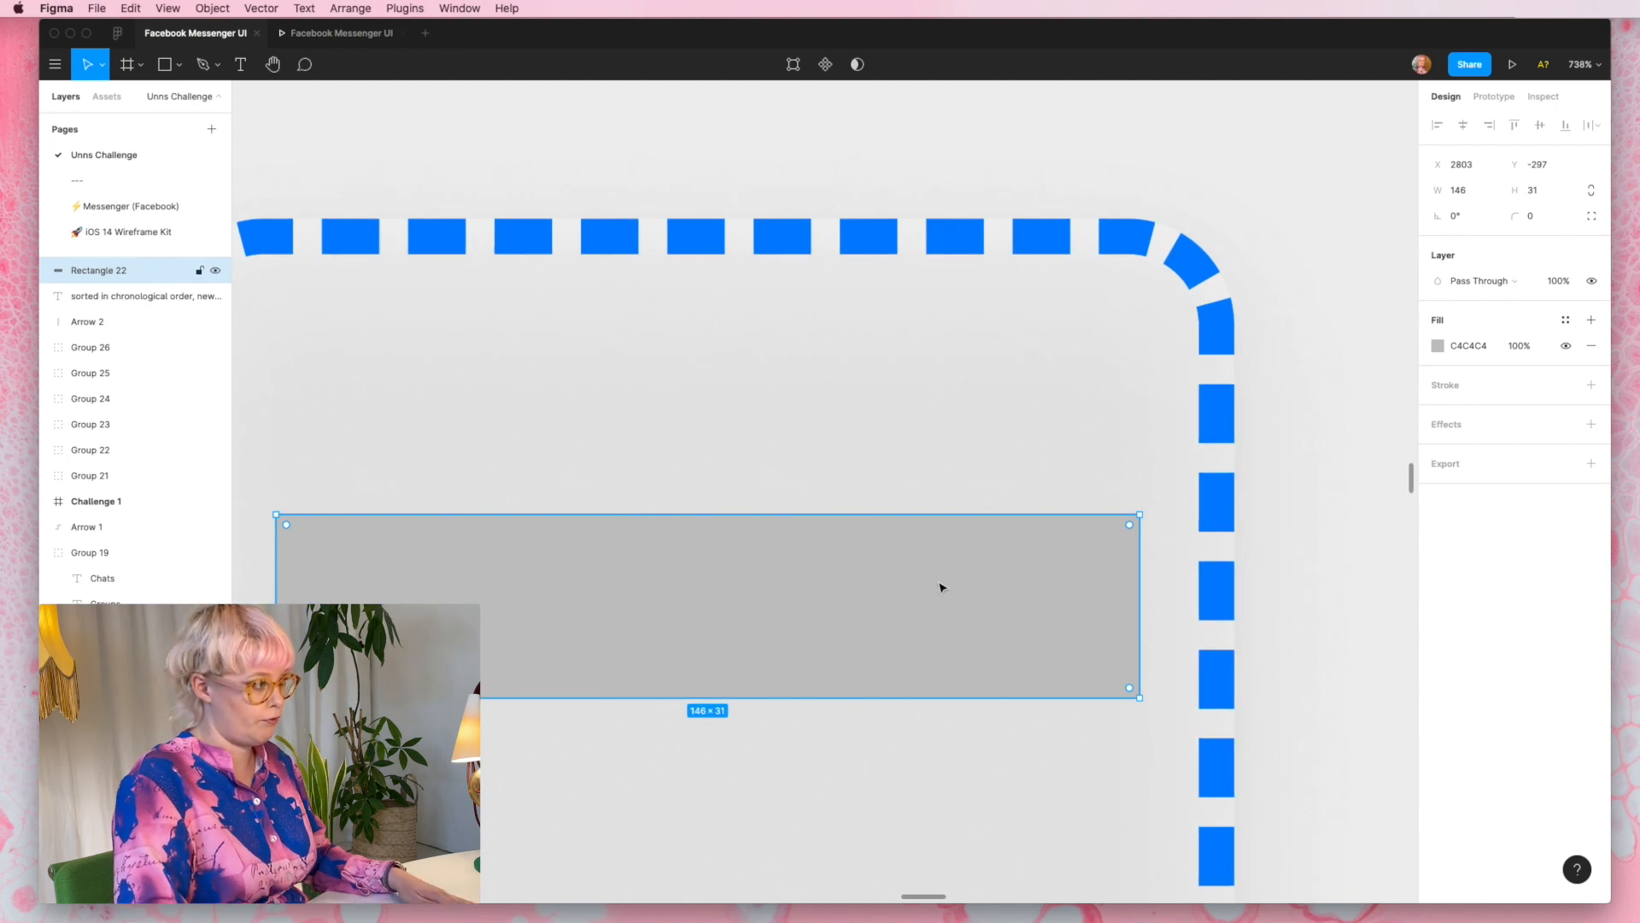
- Fill the search bar rectangle with blue 0584FE and set its corner radius to 8
ctrl+scroll(941, 586, down, 8)
click(1438, 345)
click(1303, 687)
click(1530, 216)
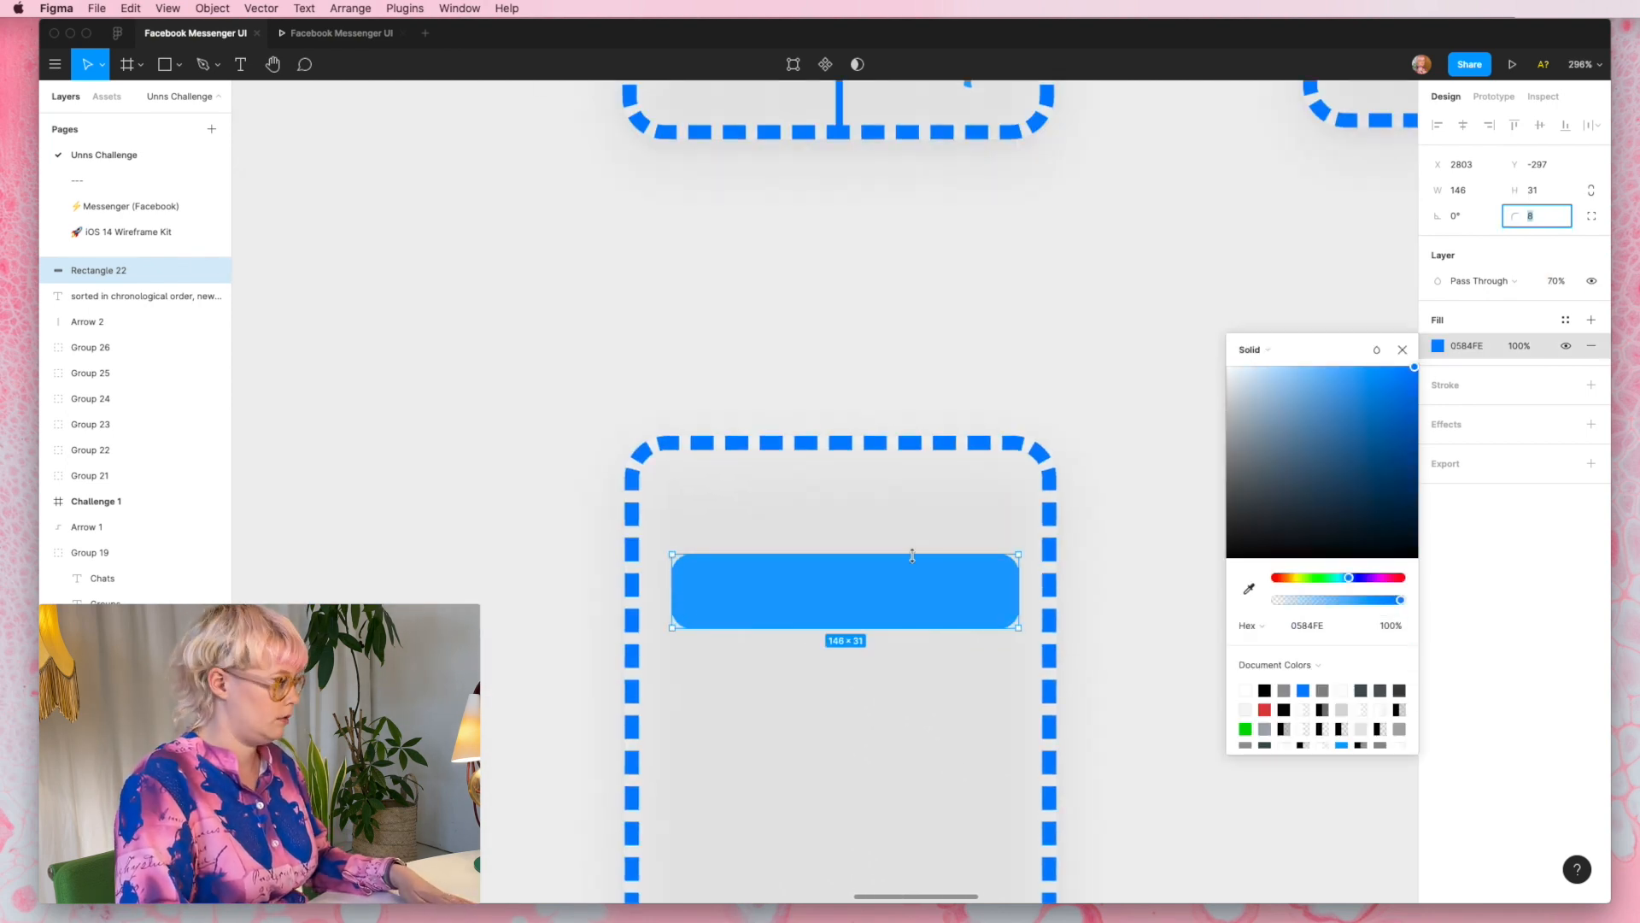
text(8)
key(Return)
- Place a white "Search" label inside the blue search bar
ctrl+scroll(776, 597, up, 5)
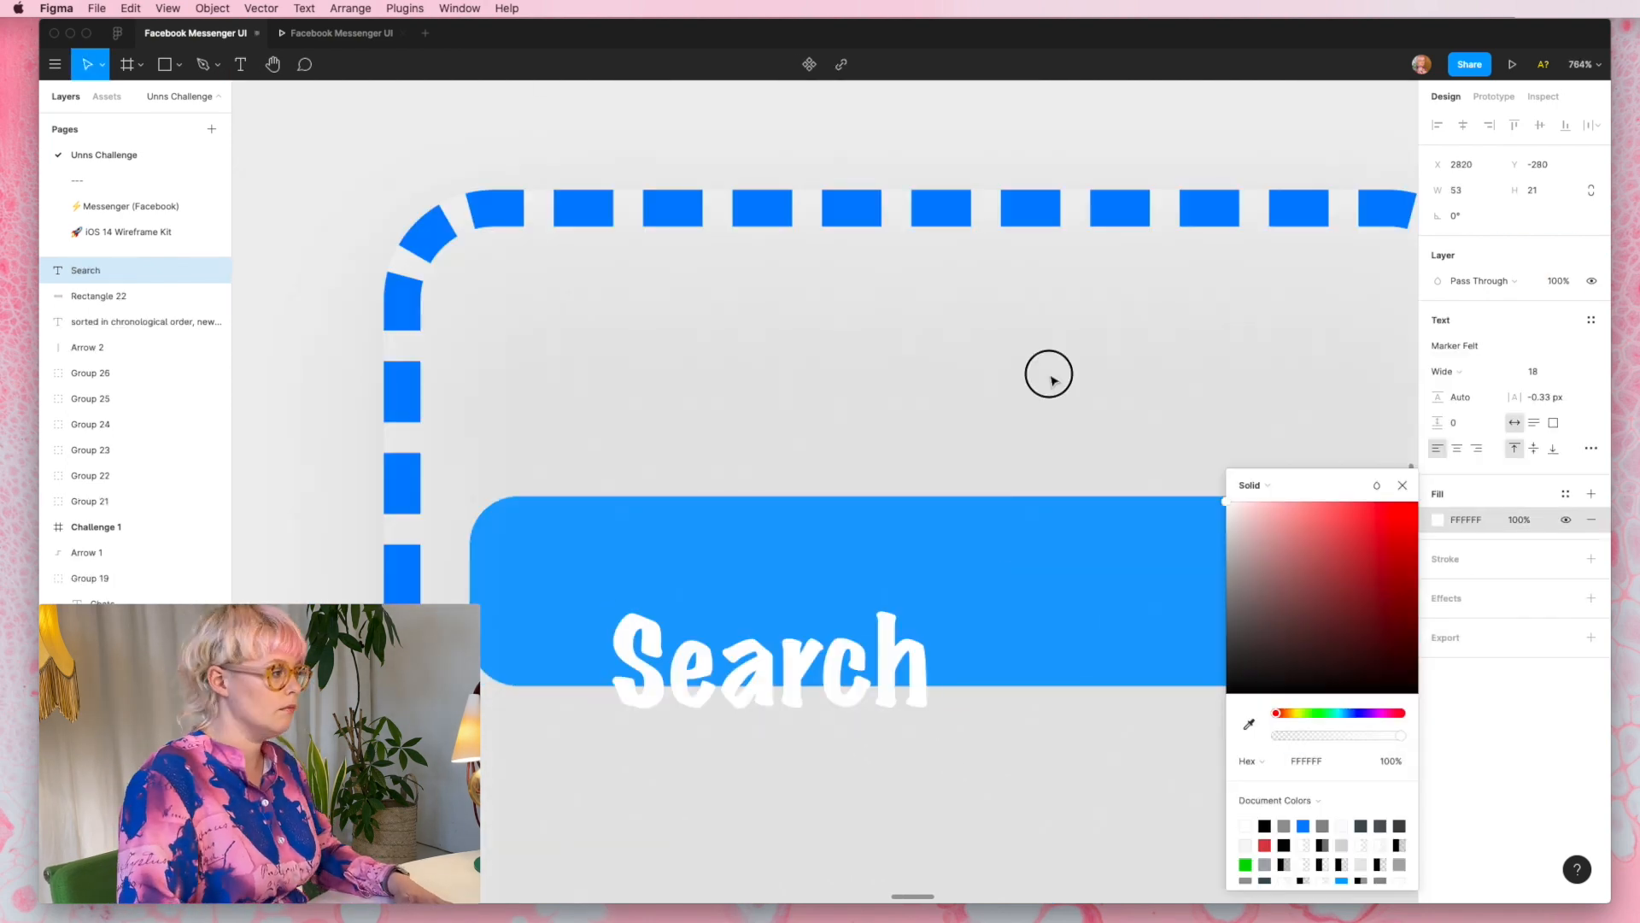
click(1051, 378)
drag(803, 662, 767, 597)
ctrl+scroll(802, 637, down, 8)
- Wrap the search wireframe in a frame without a visible fill and name it "Search groups"
key(f)
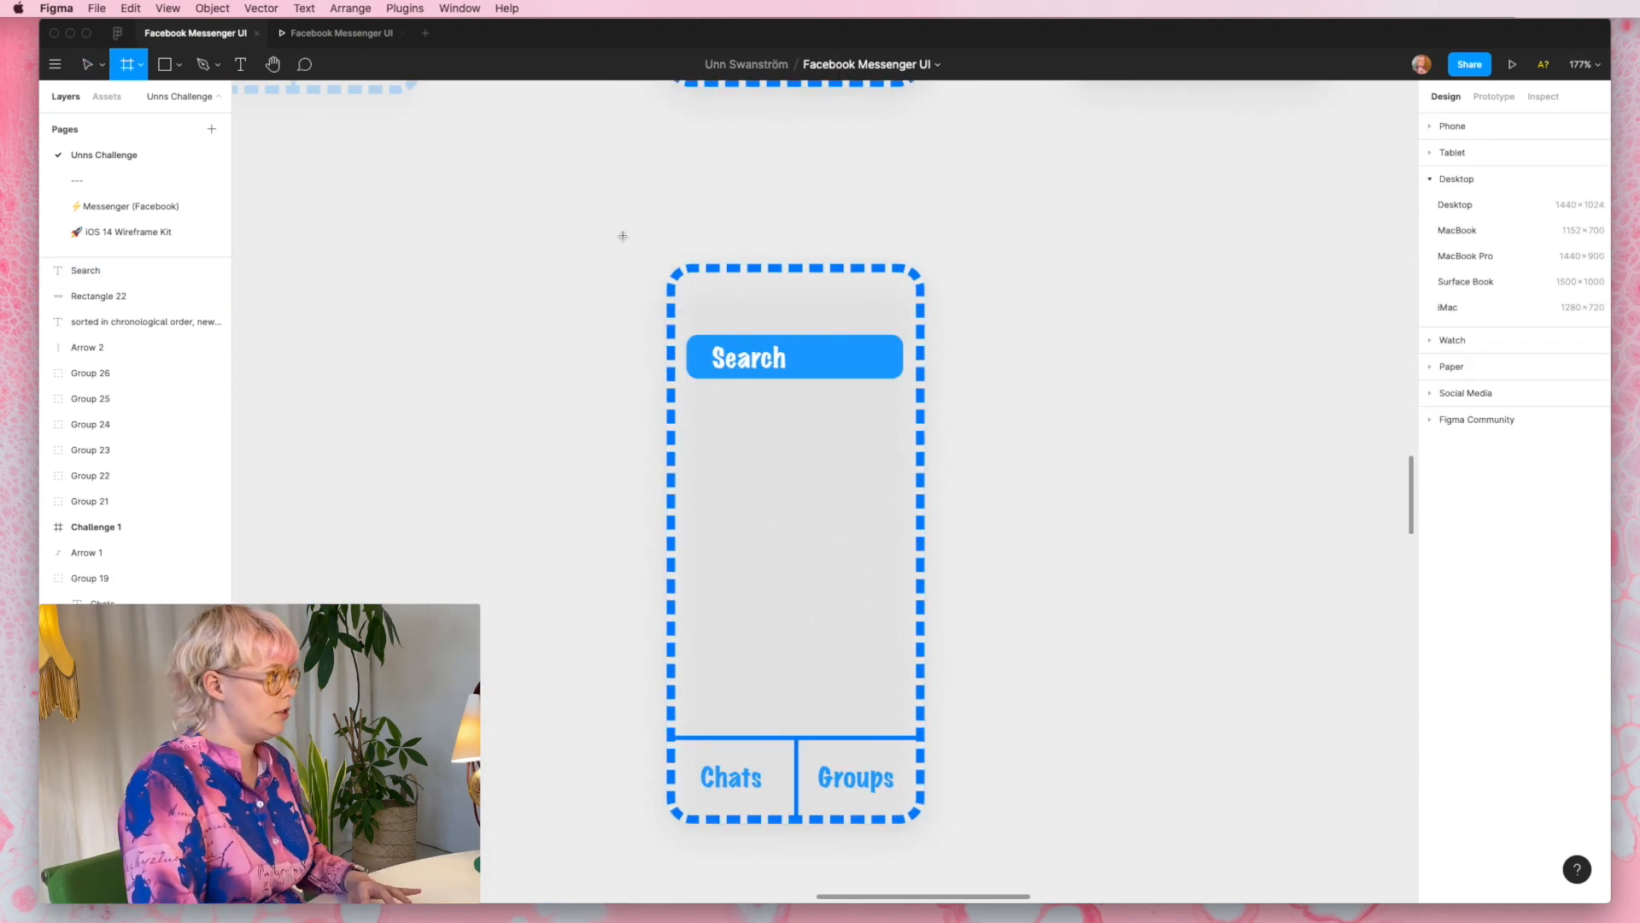
drag(624, 237, 966, 875)
click(1438, 475)
double_click(86, 270)
text(Search groups)
- Fade the "Groups" tab label in the search wireframe to 20% opacity
double_click(824, 766)
click(1558, 382)
text(30)
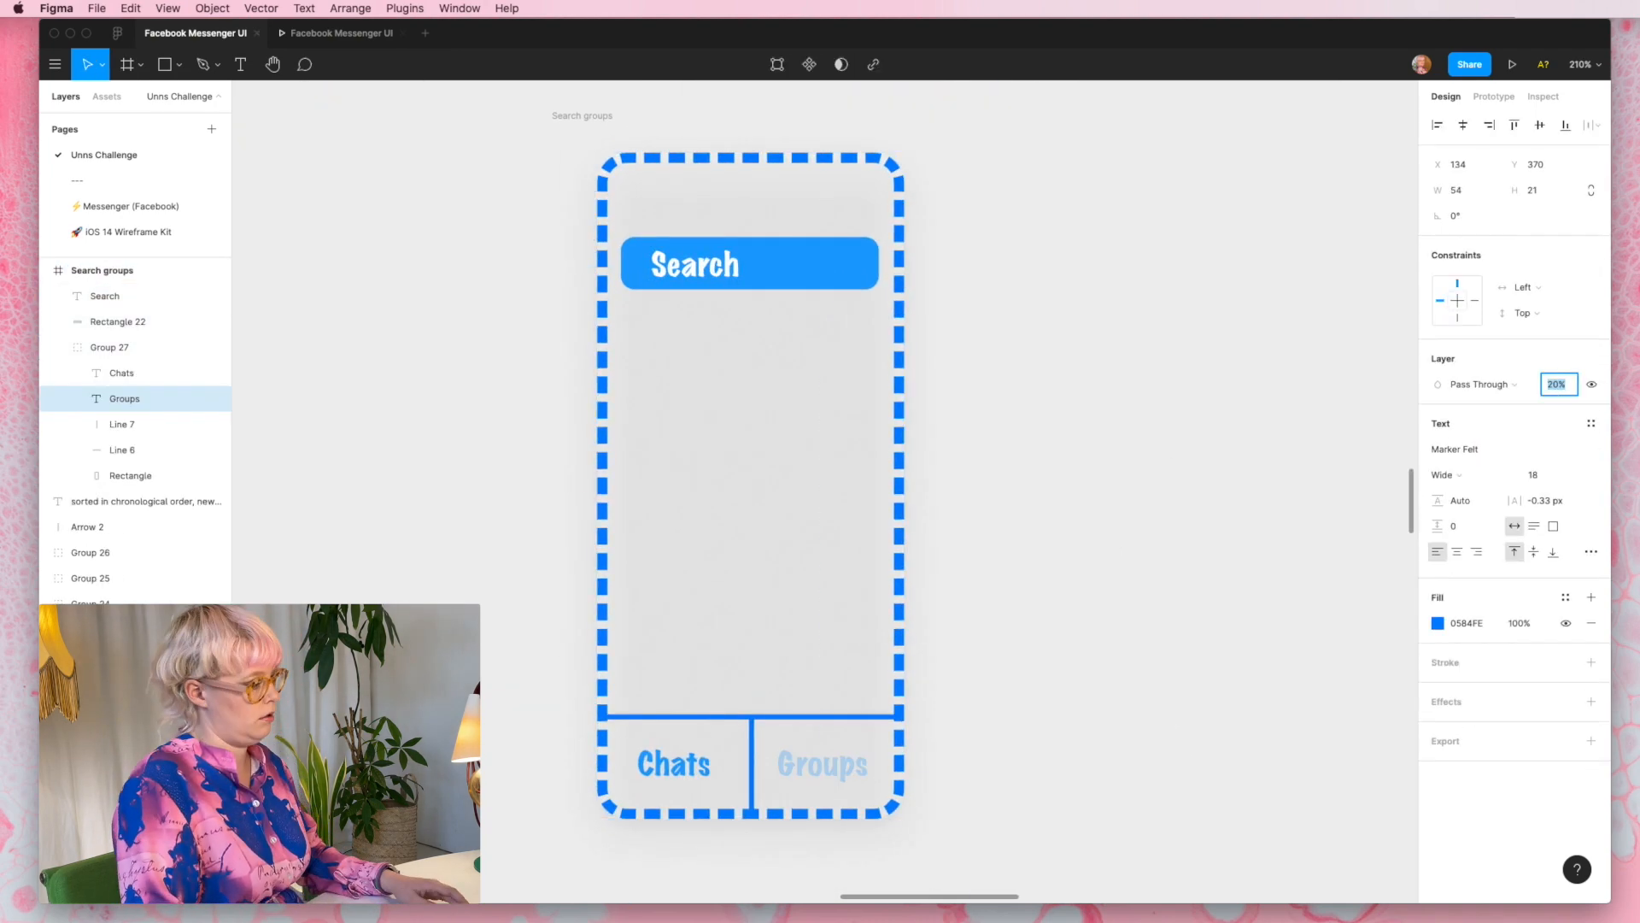
- Place a copy of the Search groups frame beside the original and replace its search bar text with two people's first names
alt+drag(560, 106, 1017, 106)
double_click(987, 253)
text(Jonny, Ylva)
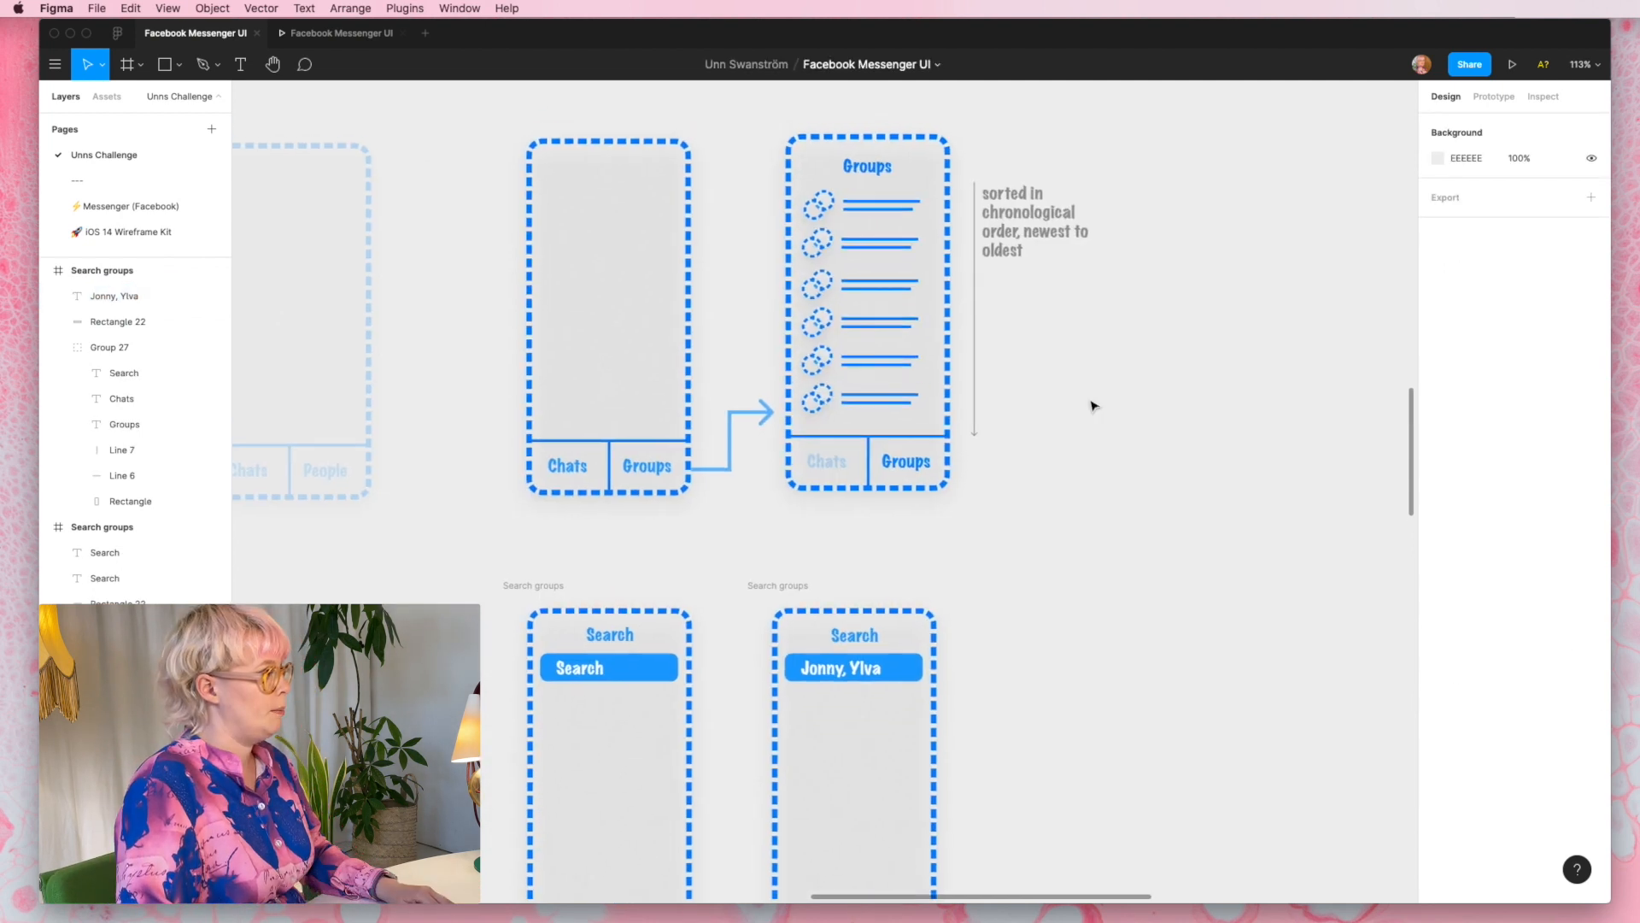
- Copy the lower five list rows from the Groups wireframe into the second Search groups screen, below its search bar
scroll(1091, 403, down, 1)
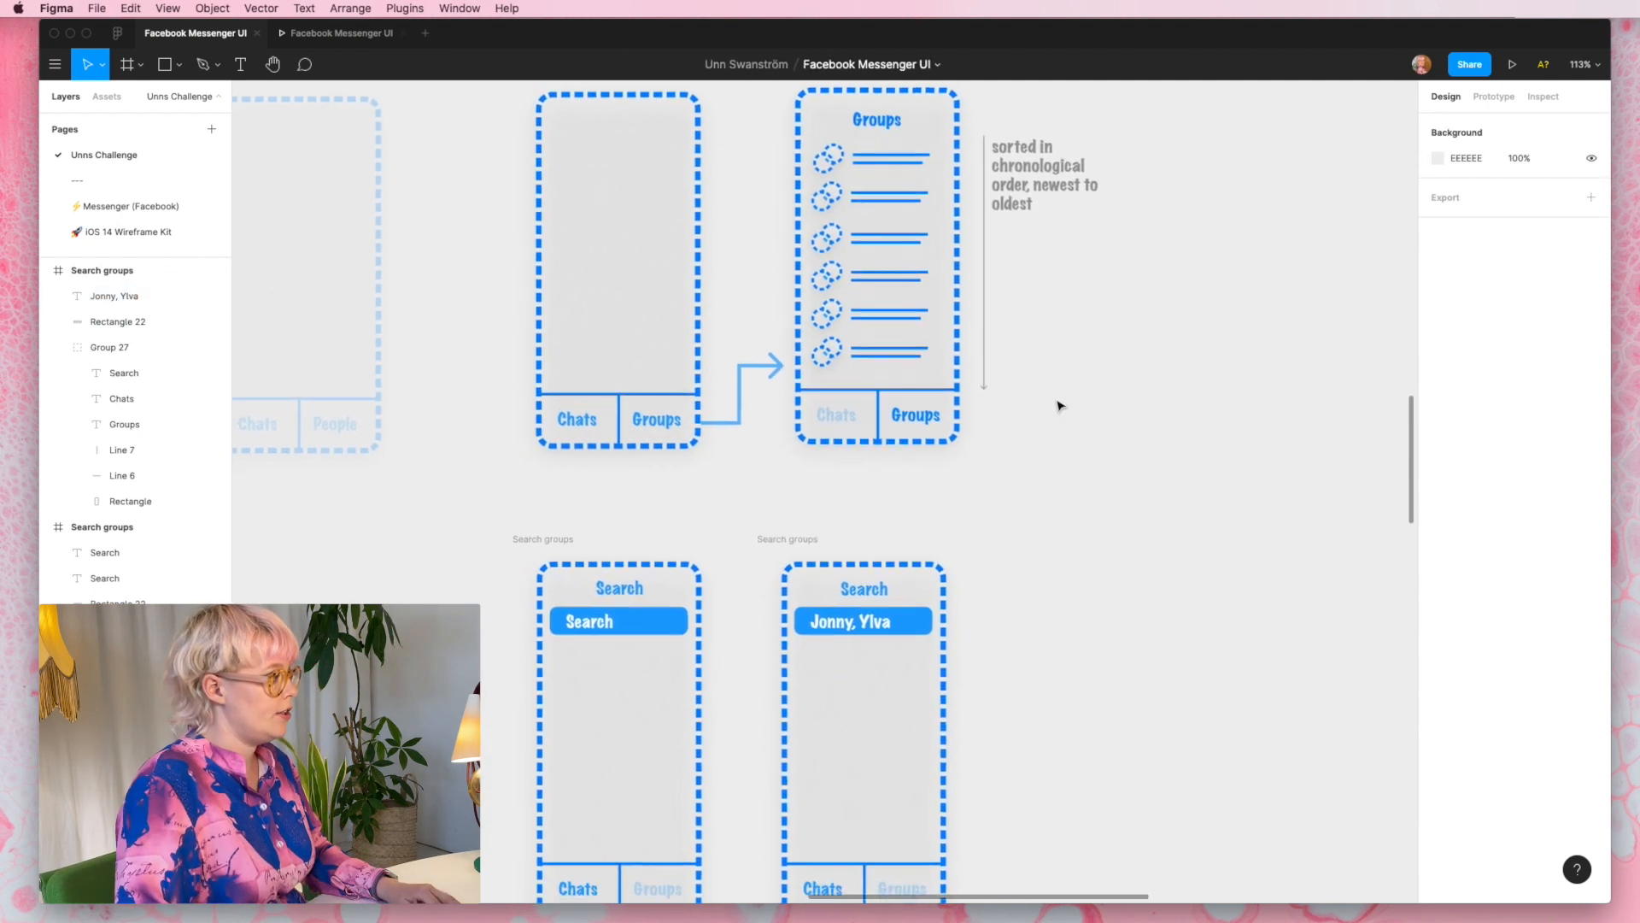
click(866, 353)
click(867, 357)
shift+click(869, 313)
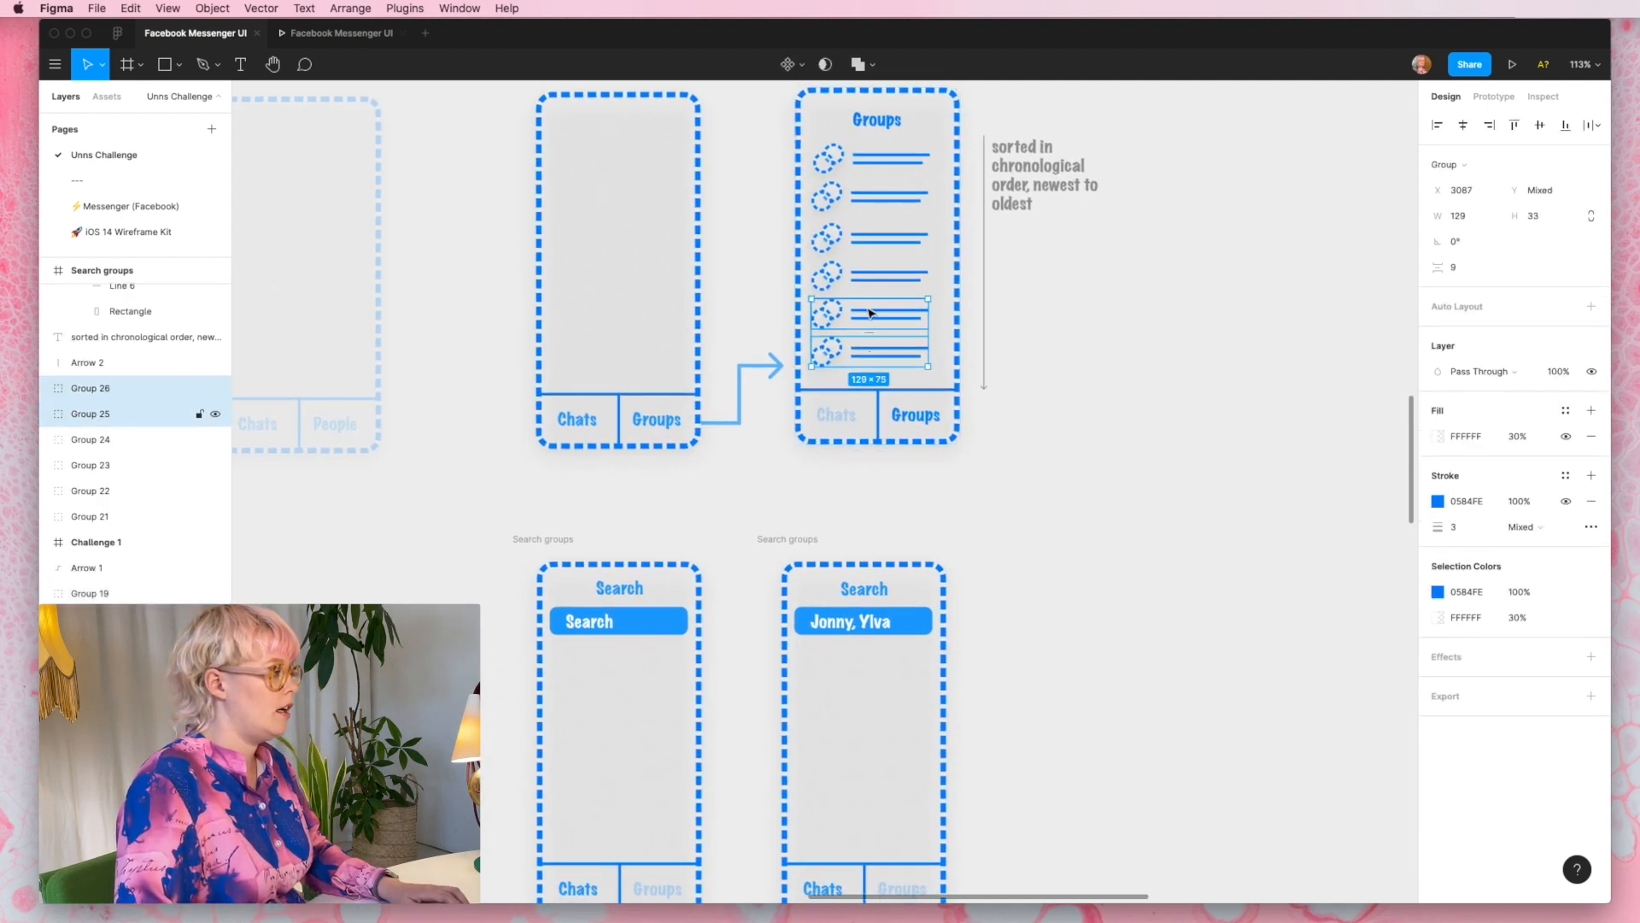
shift+click(869, 275)
shift+click(870, 248)
shift+click(869, 196)
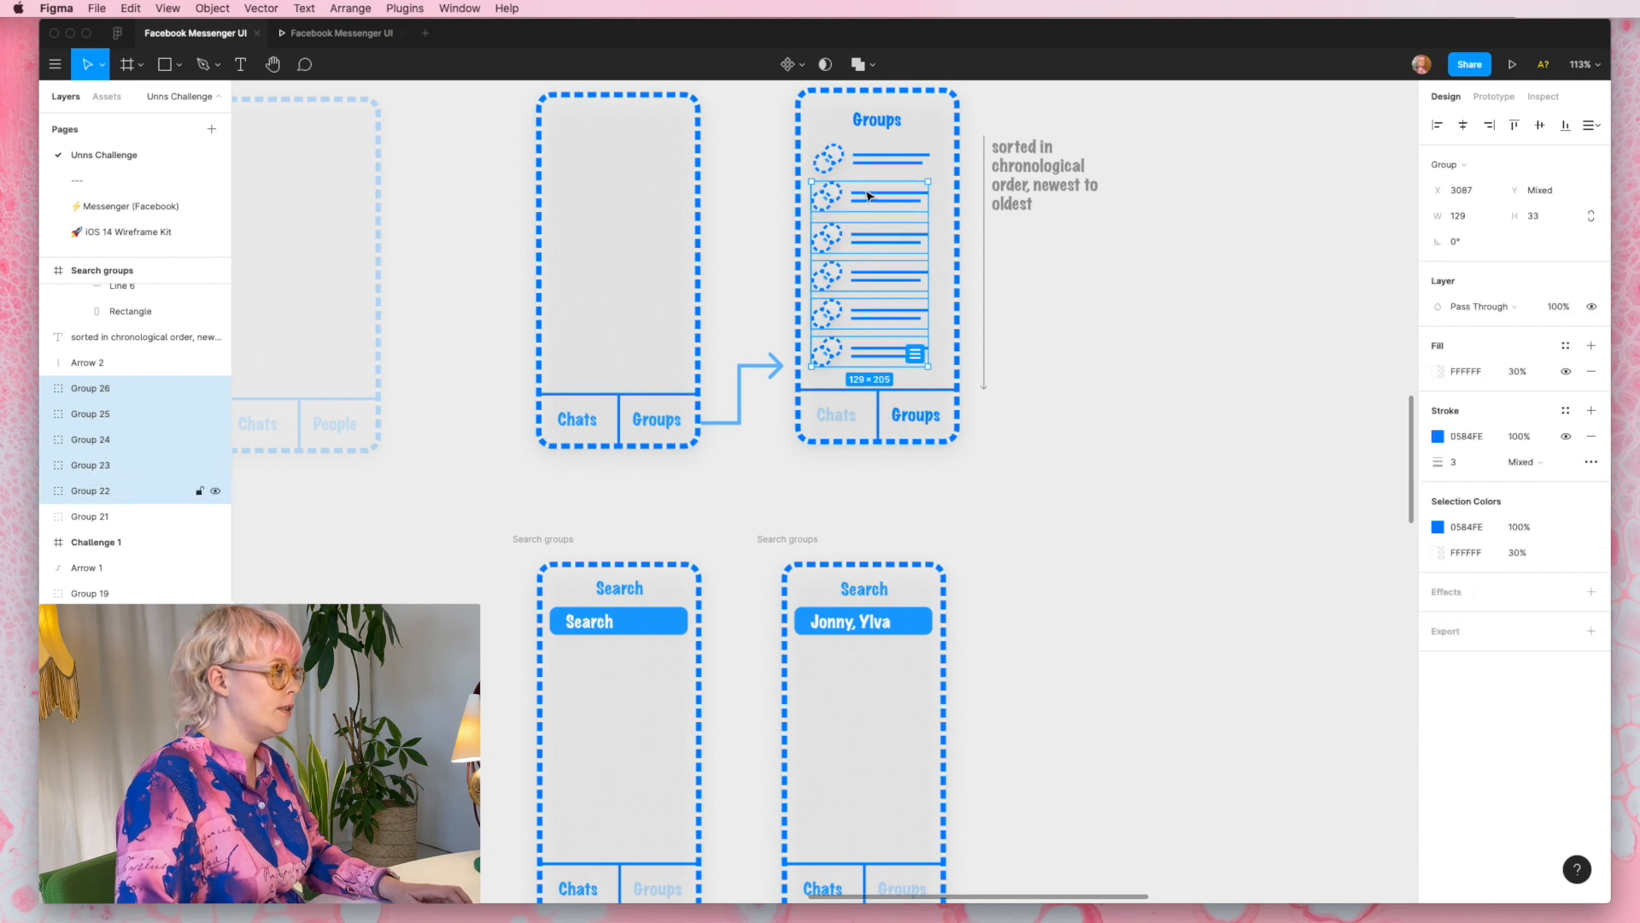
drag(868, 331, 858, 667)
scroll(859, 670, down, 5)
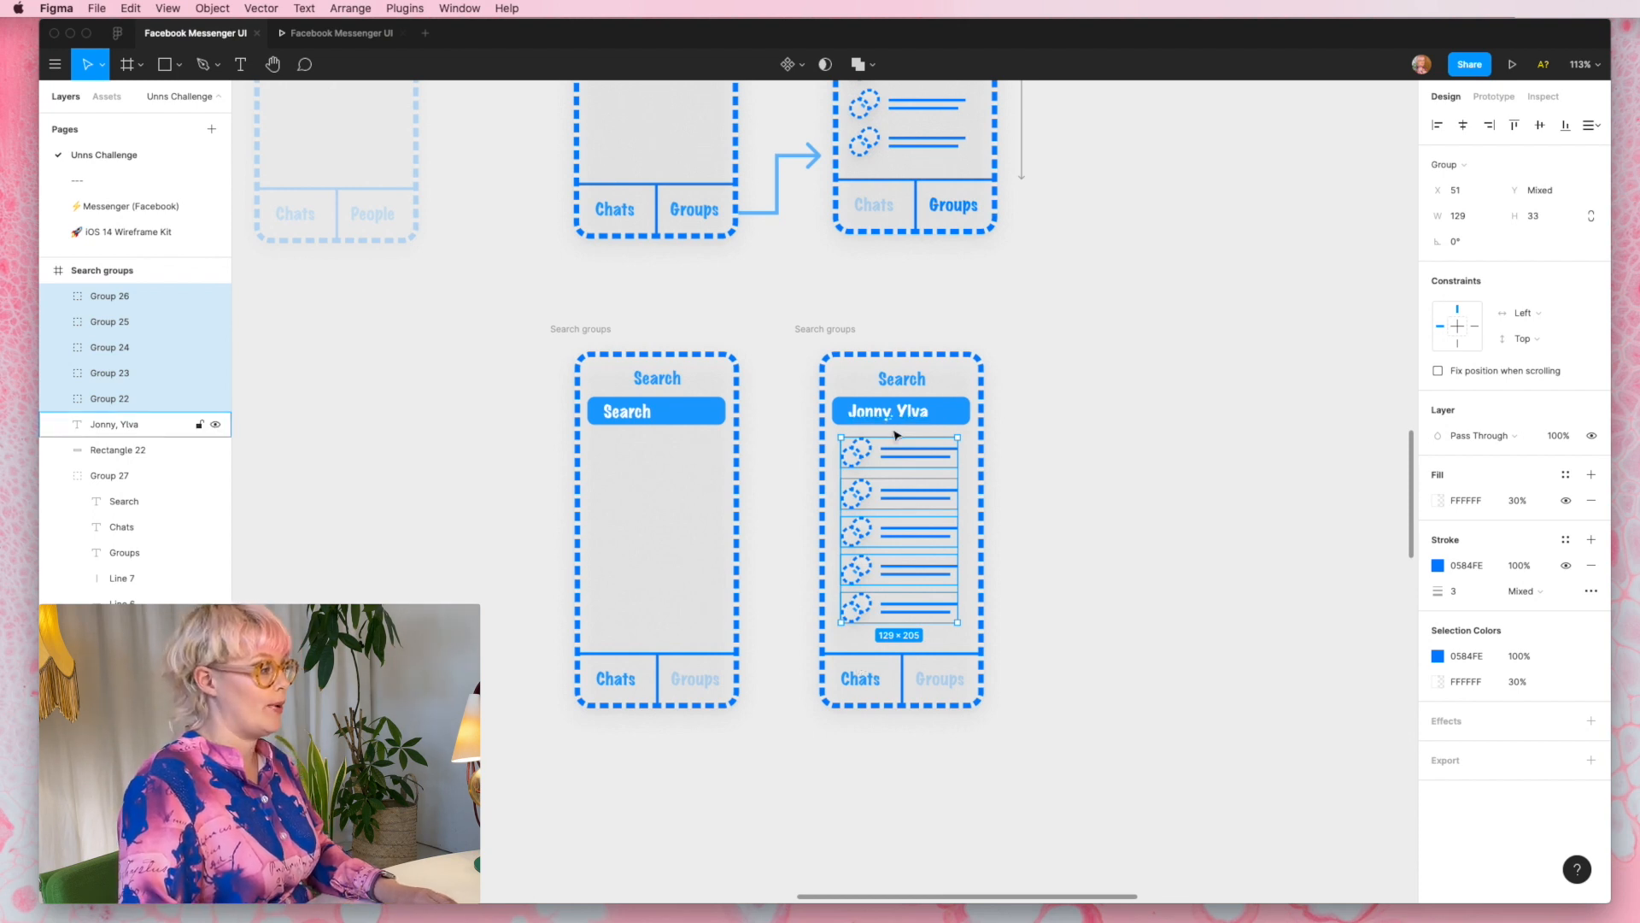
click(1184, 468)
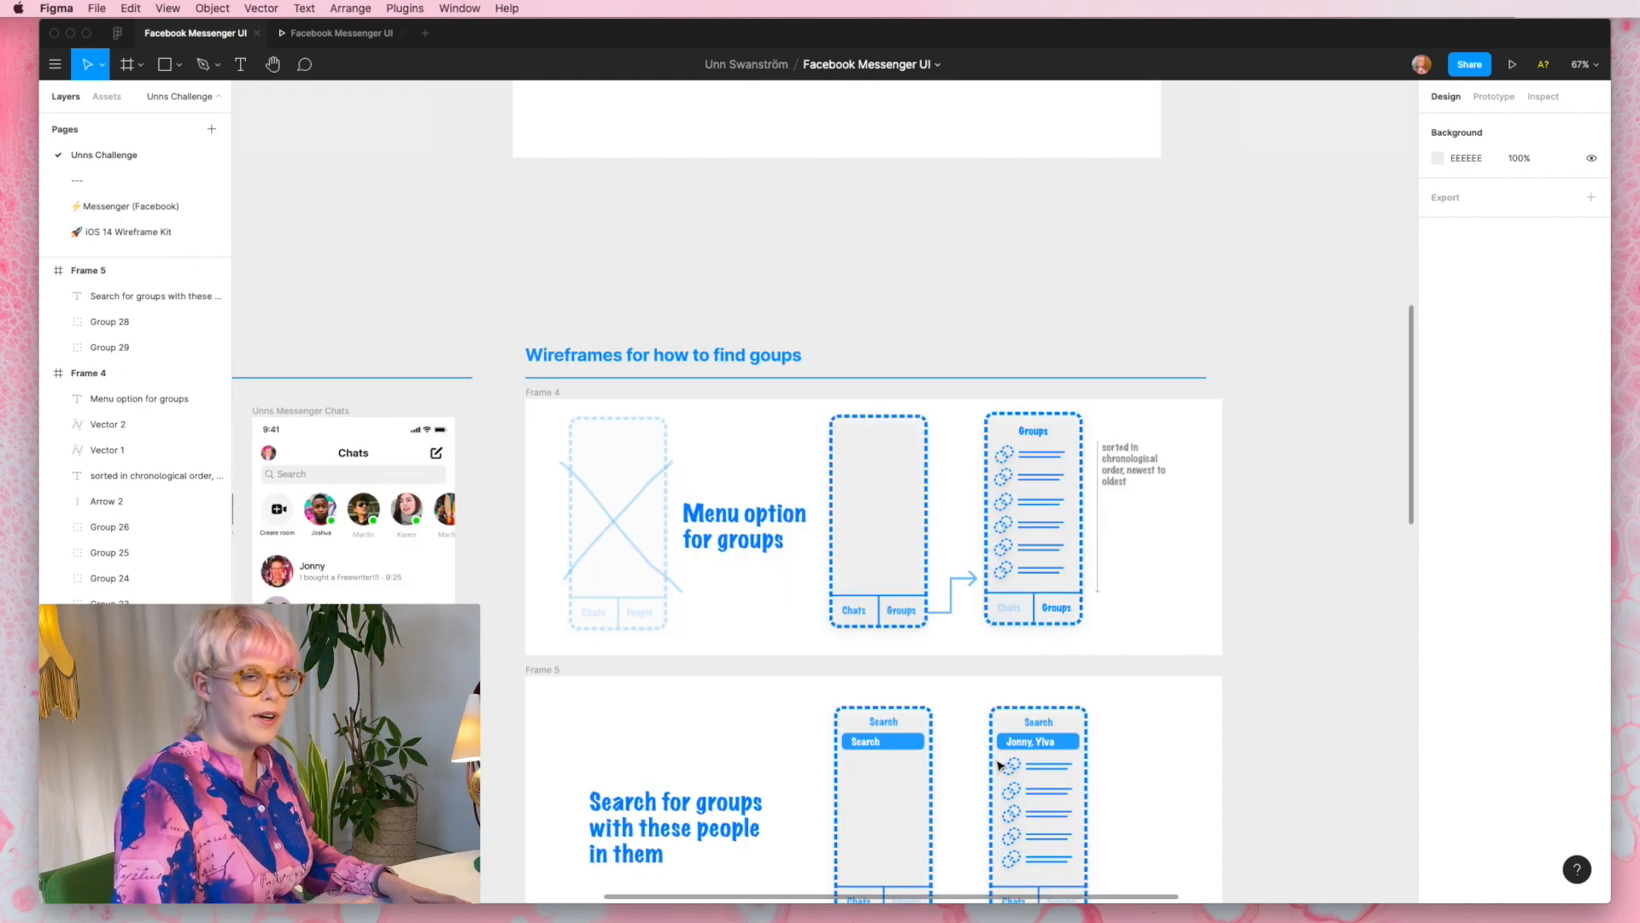
- Examine the Challenge 3 brief, both wireframe flows and the recreated Chats screens on the canvas
scroll(998, 765, down, 5)
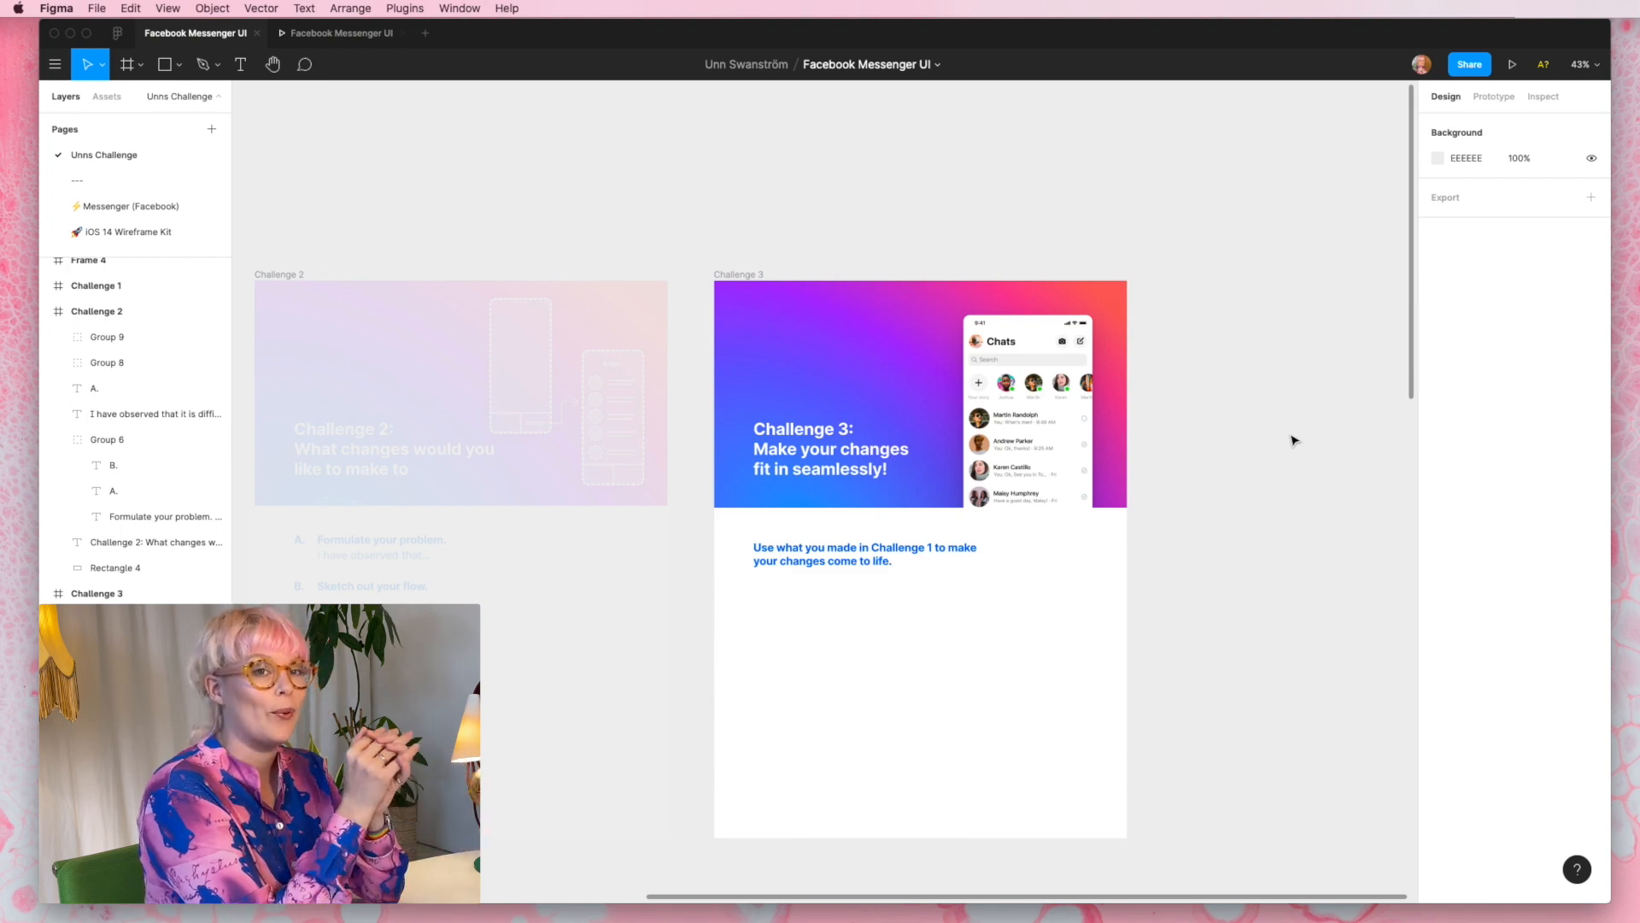
scroll(1294, 440, down, 1)
scroll(1295, 440, down, 10)
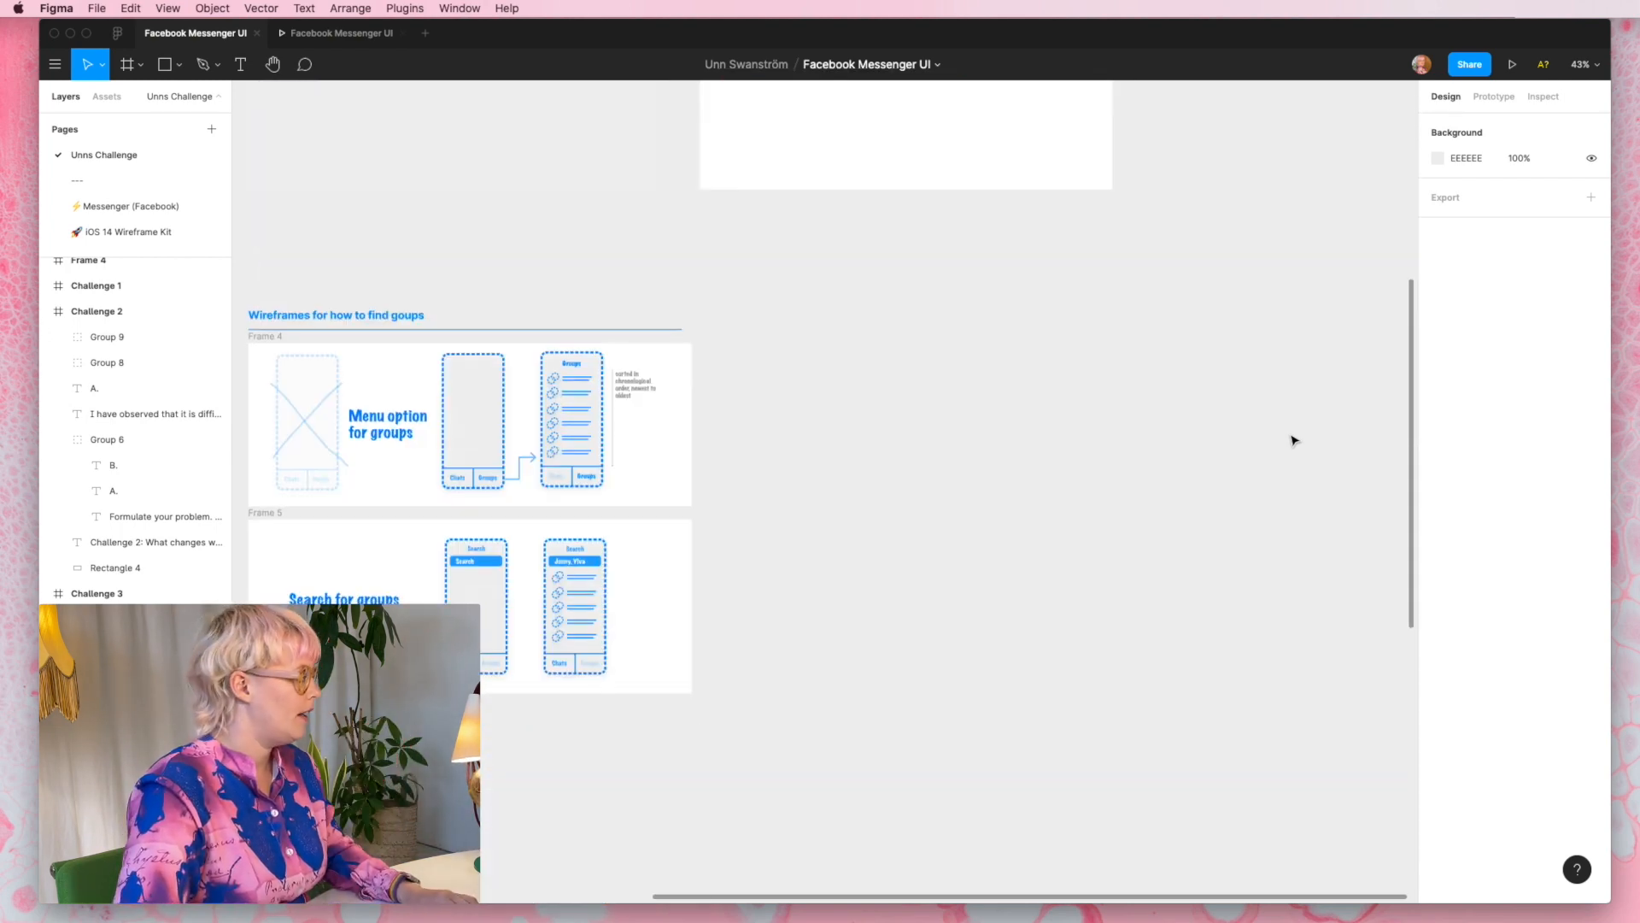
scroll(269, 323, up, 5)
scroll(269, 323, up, 1)
scroll(269, 322, down, 3)
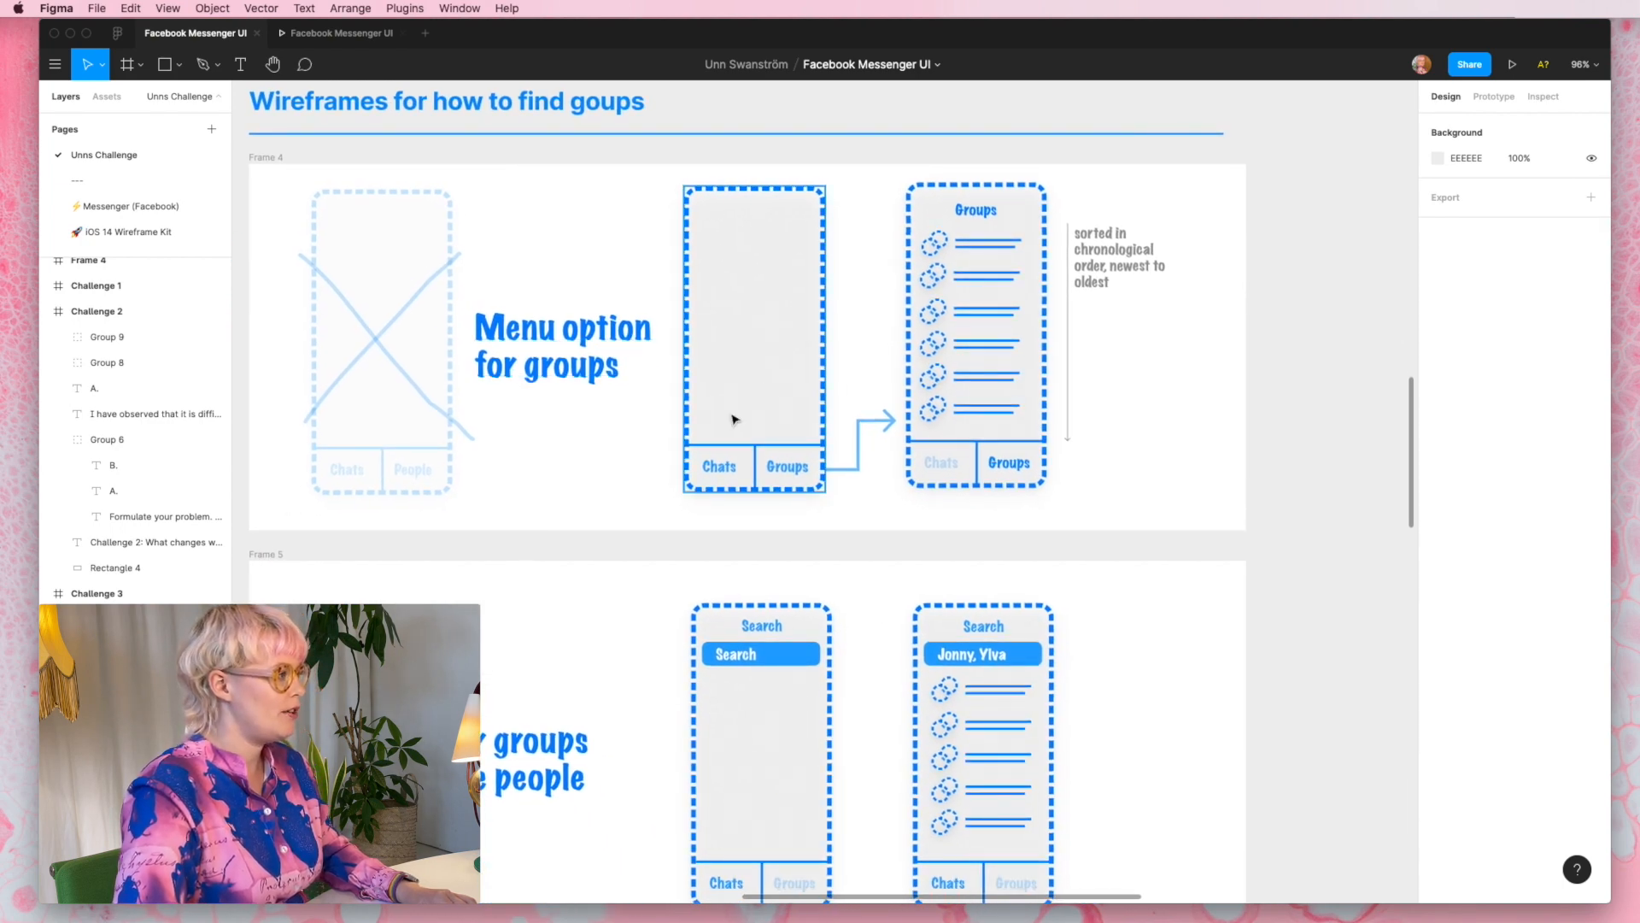
scroll(733, 419, down, 3)
scroll(733, 418, right, 5)
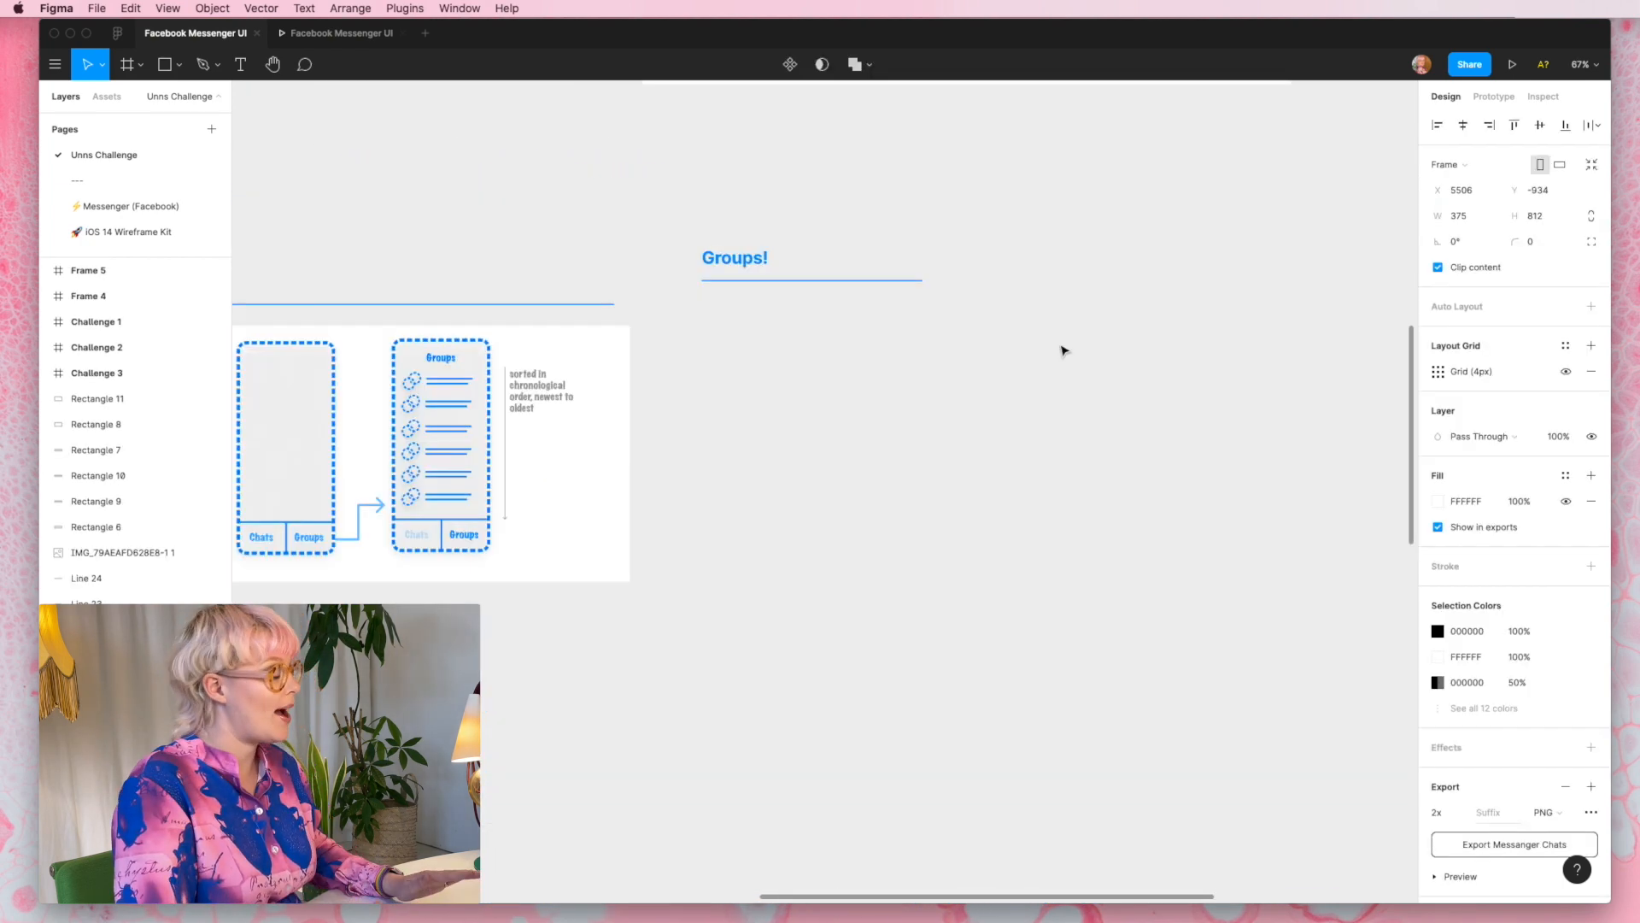
scroll(1064, 350, left, 10)
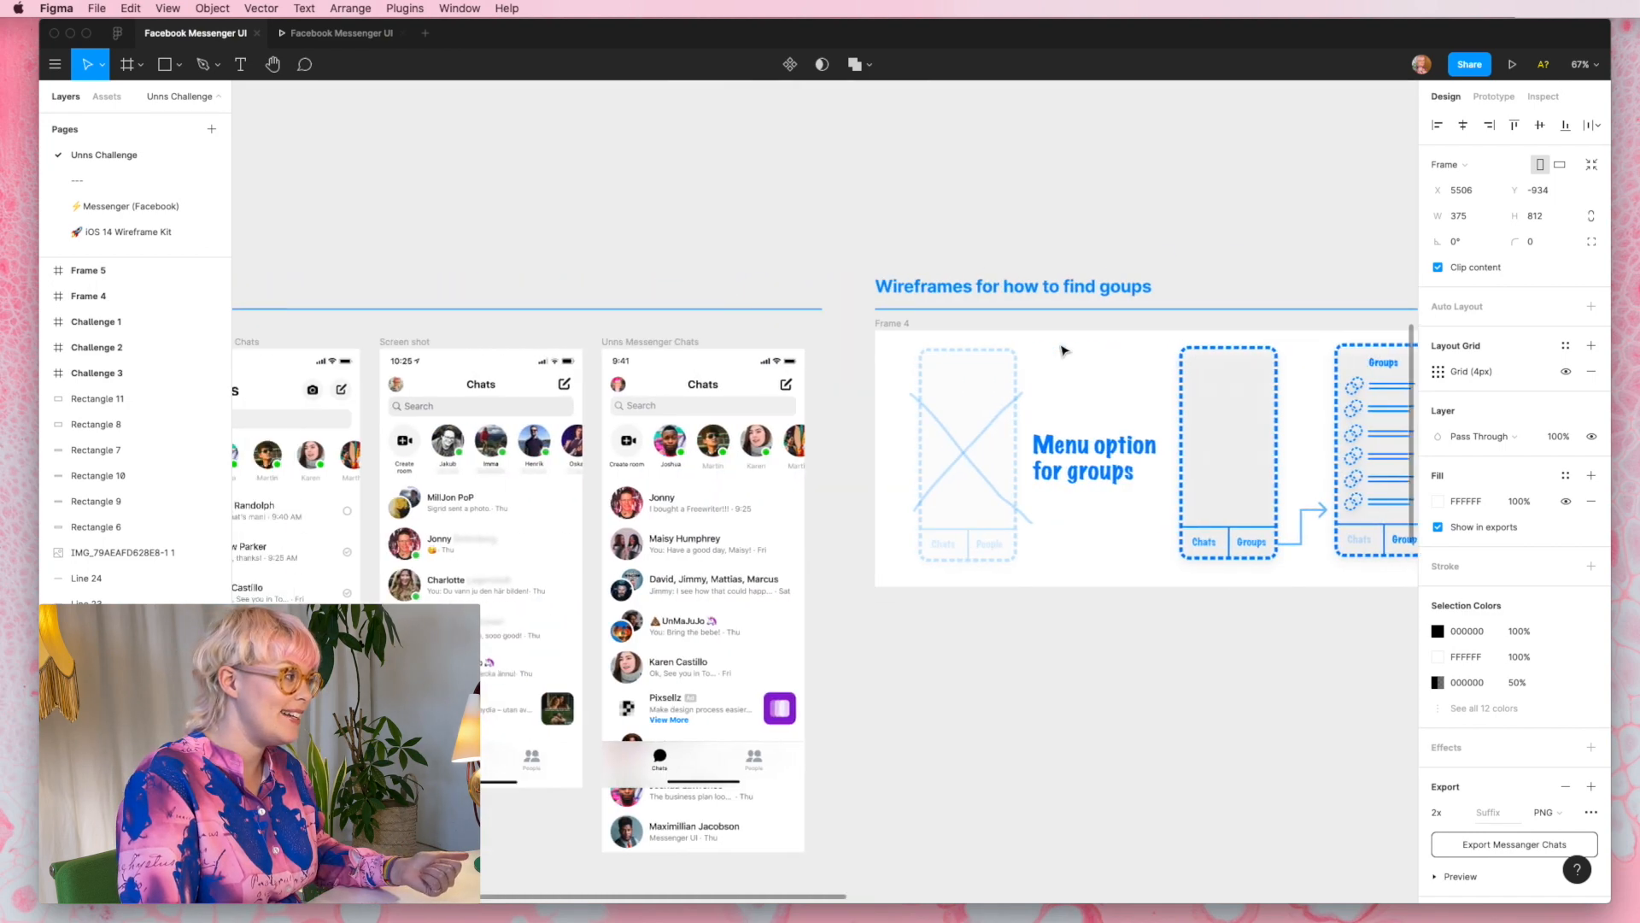
- Place a copy of the recreated Messenger Chats frame under the Groups! heading at X 3649, Y -896
click(968, 345)
scroll(968, 345, down, 3)
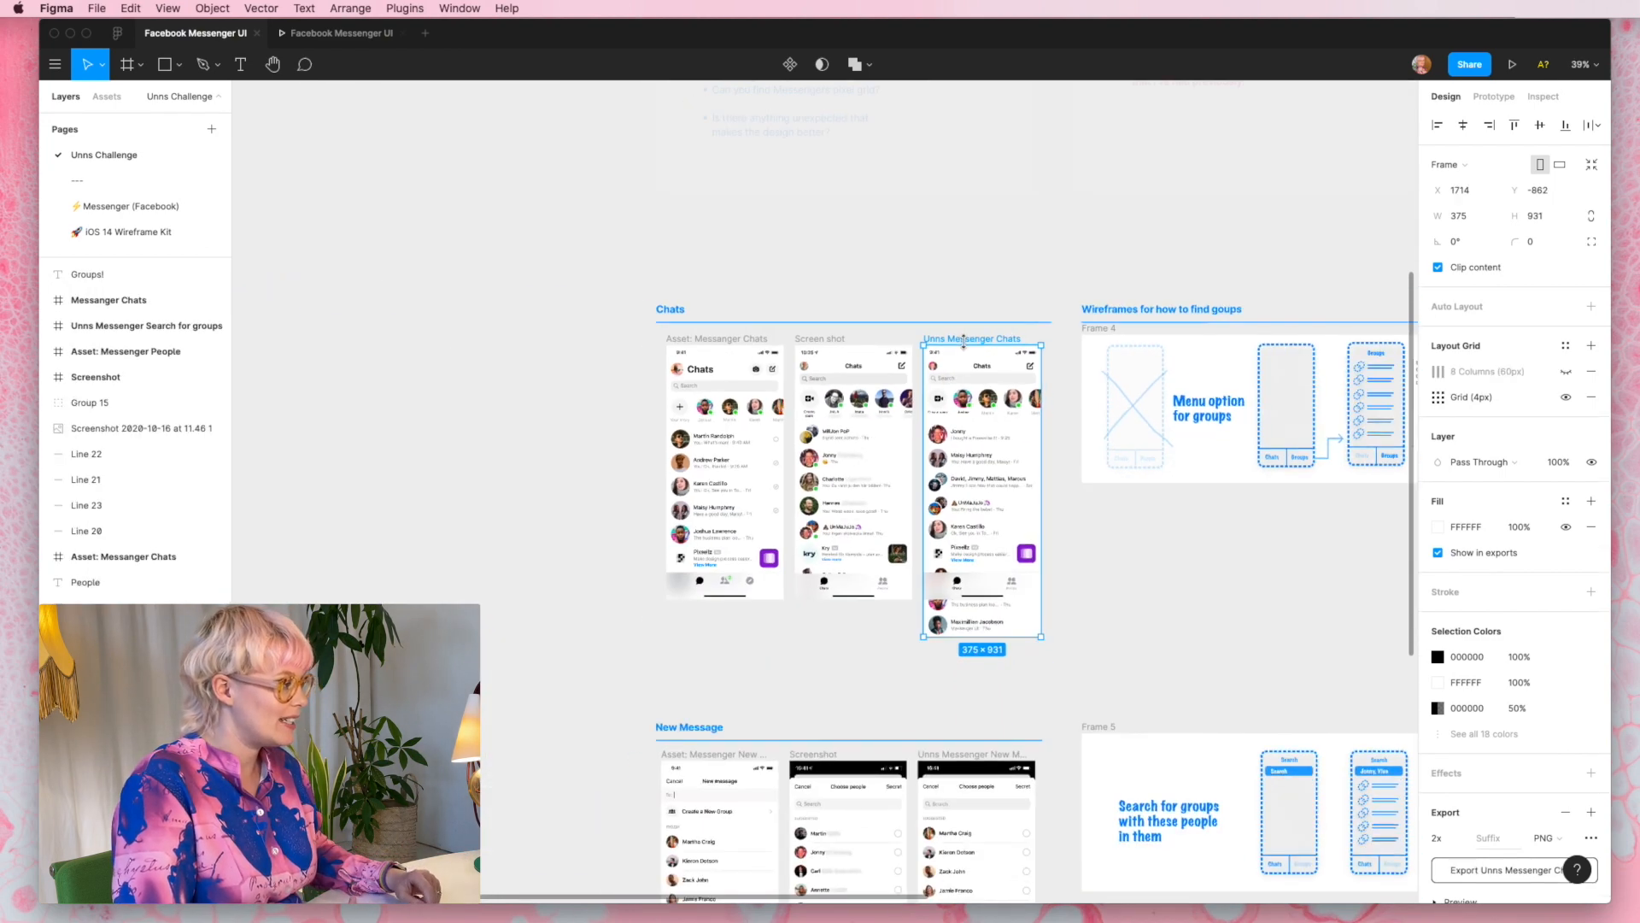
scroll(968, 345, right, 8)
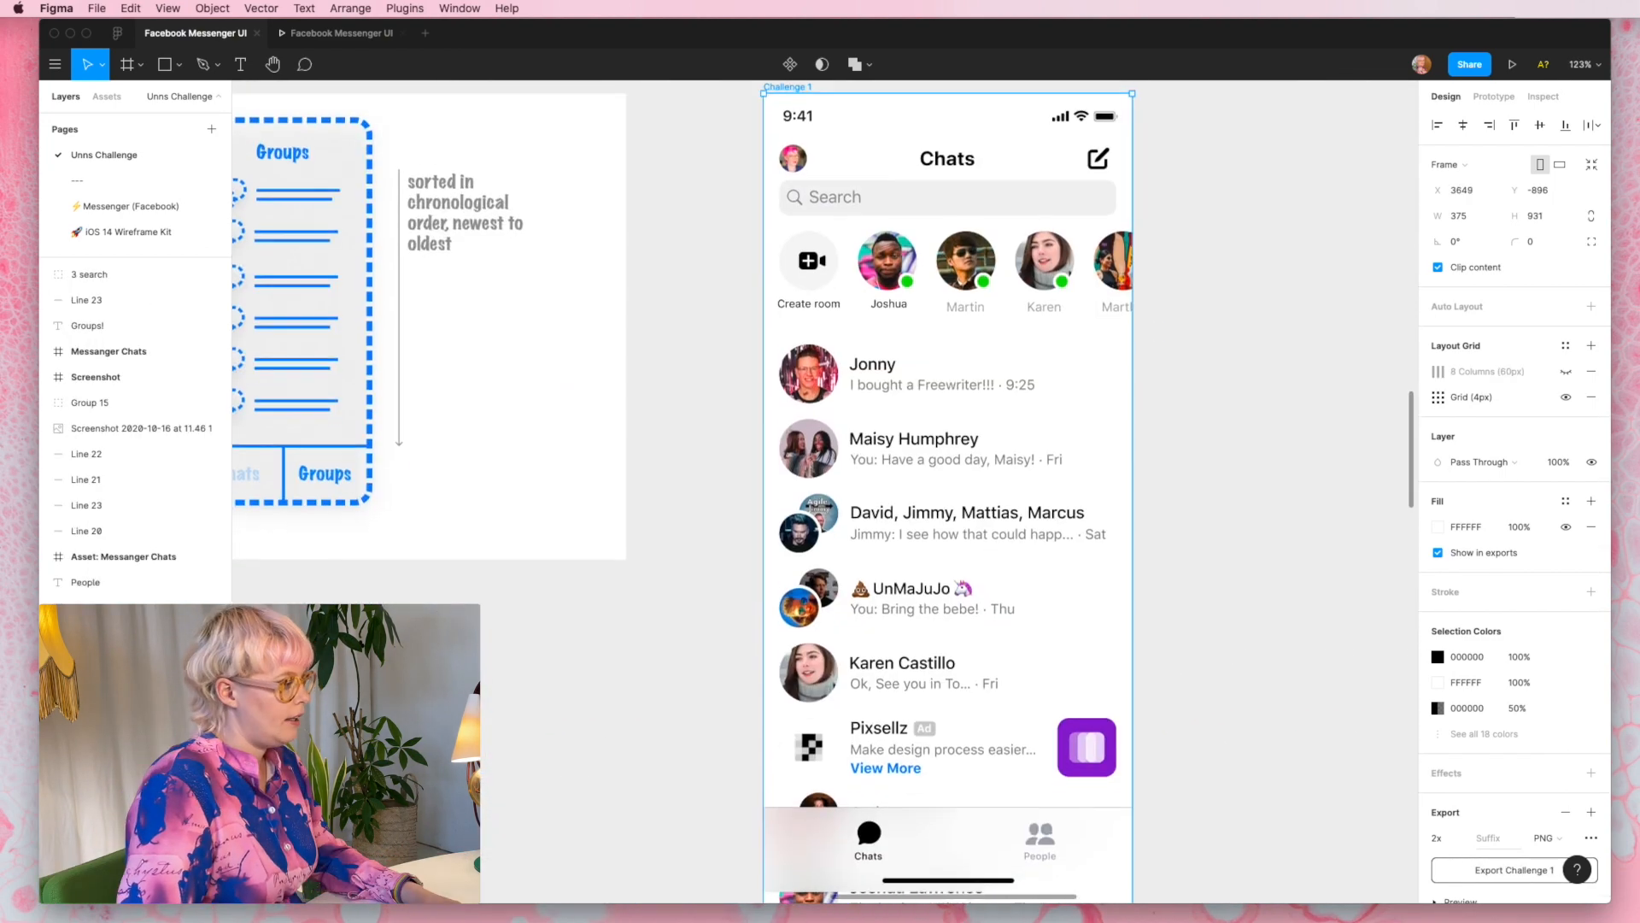
scroll(733, 725, down, 1)
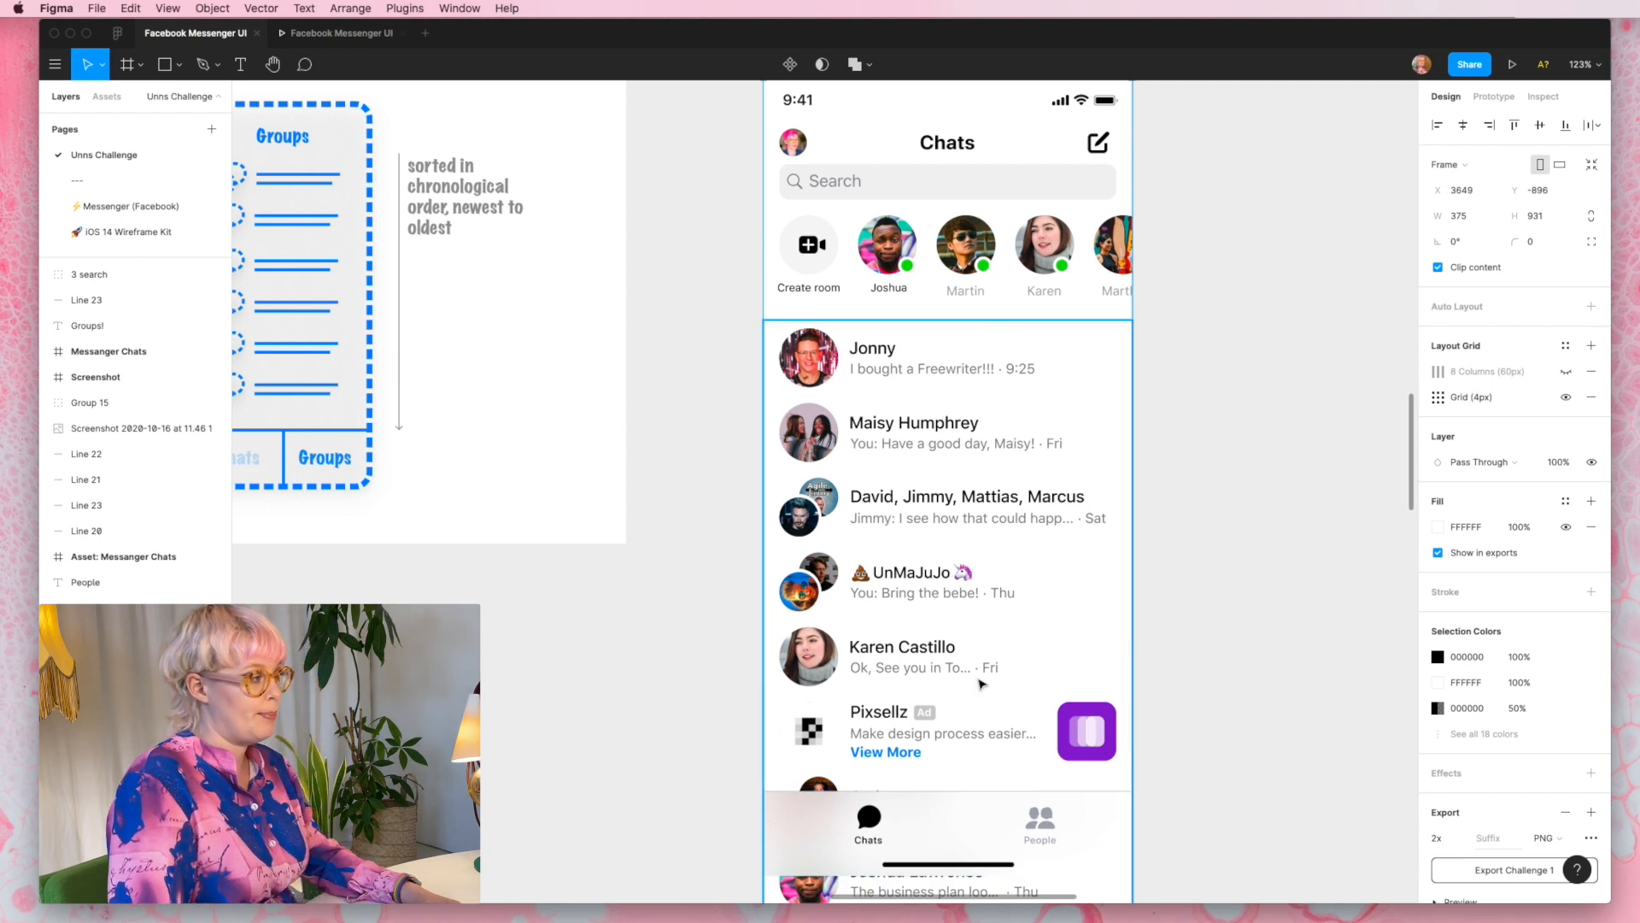
- Rename the People tab to Groups in the footer of the copied Chats screen
scroll(1004, 422, up, 3)
scroll(1004, 422, right, 1)
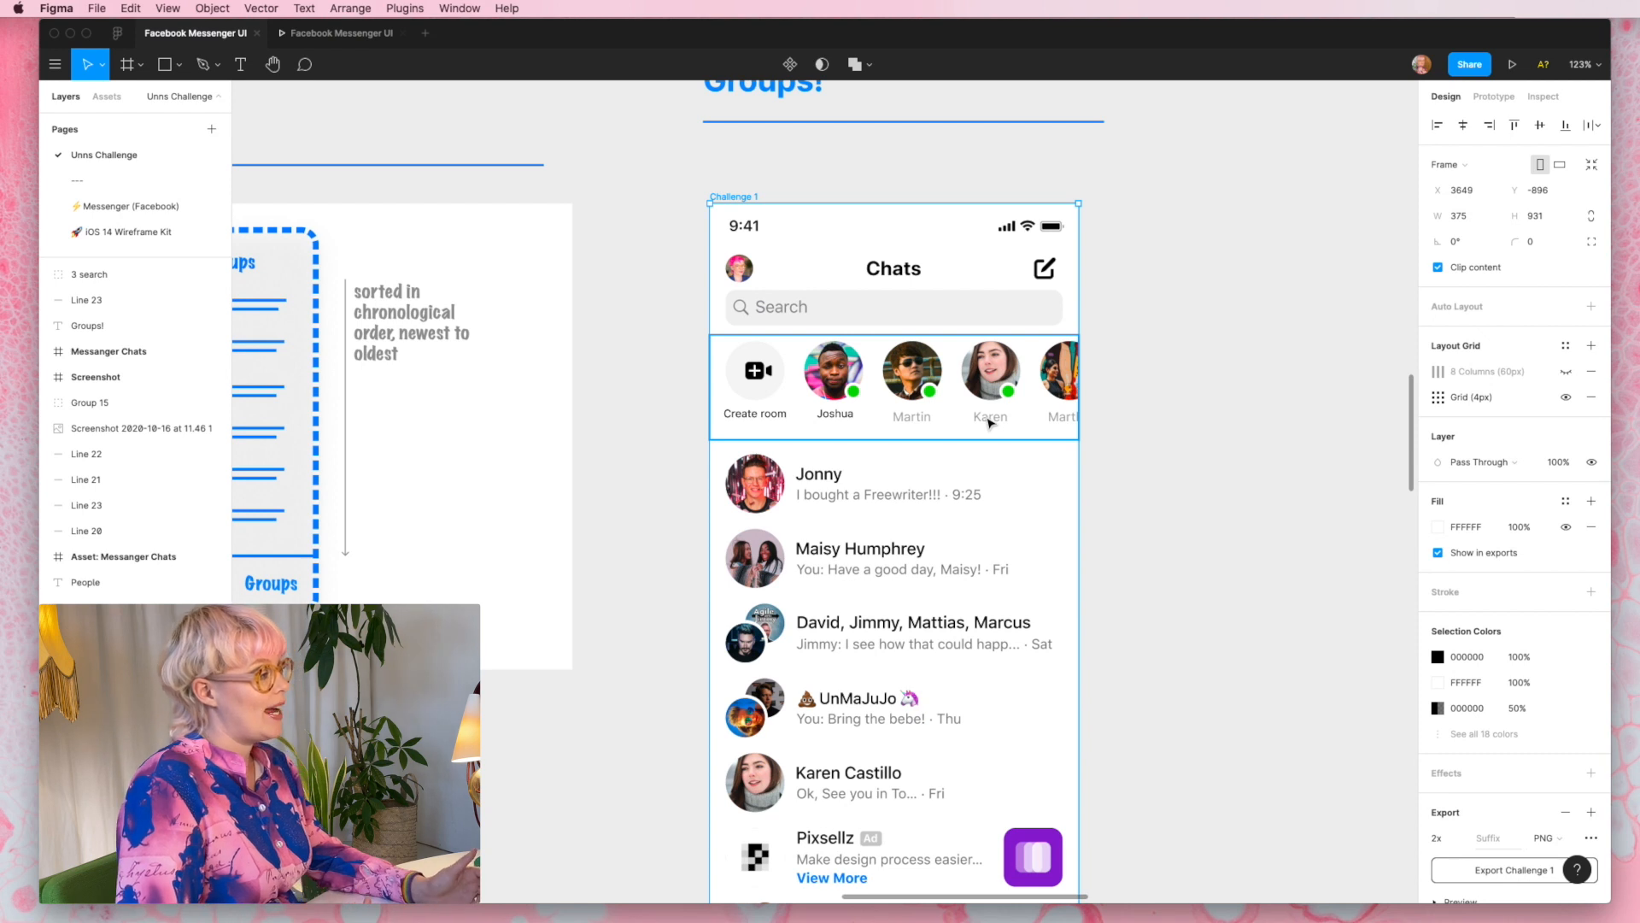
scroll(987, 422, down, 5)
scroll(987, 422, left, 1)
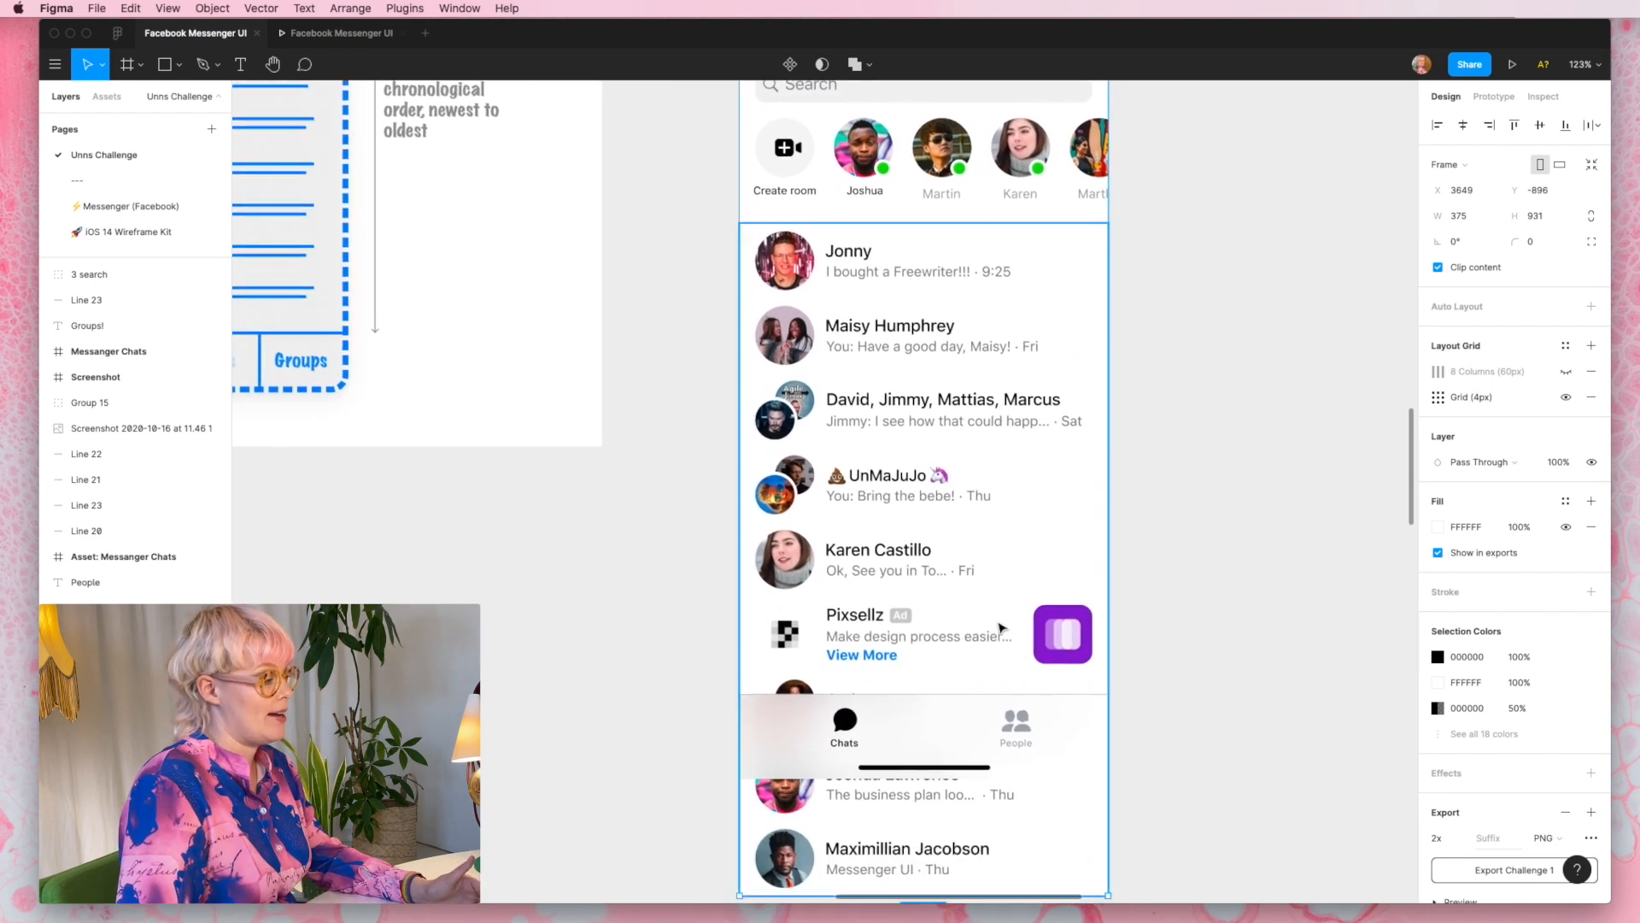
click(1025, 757)
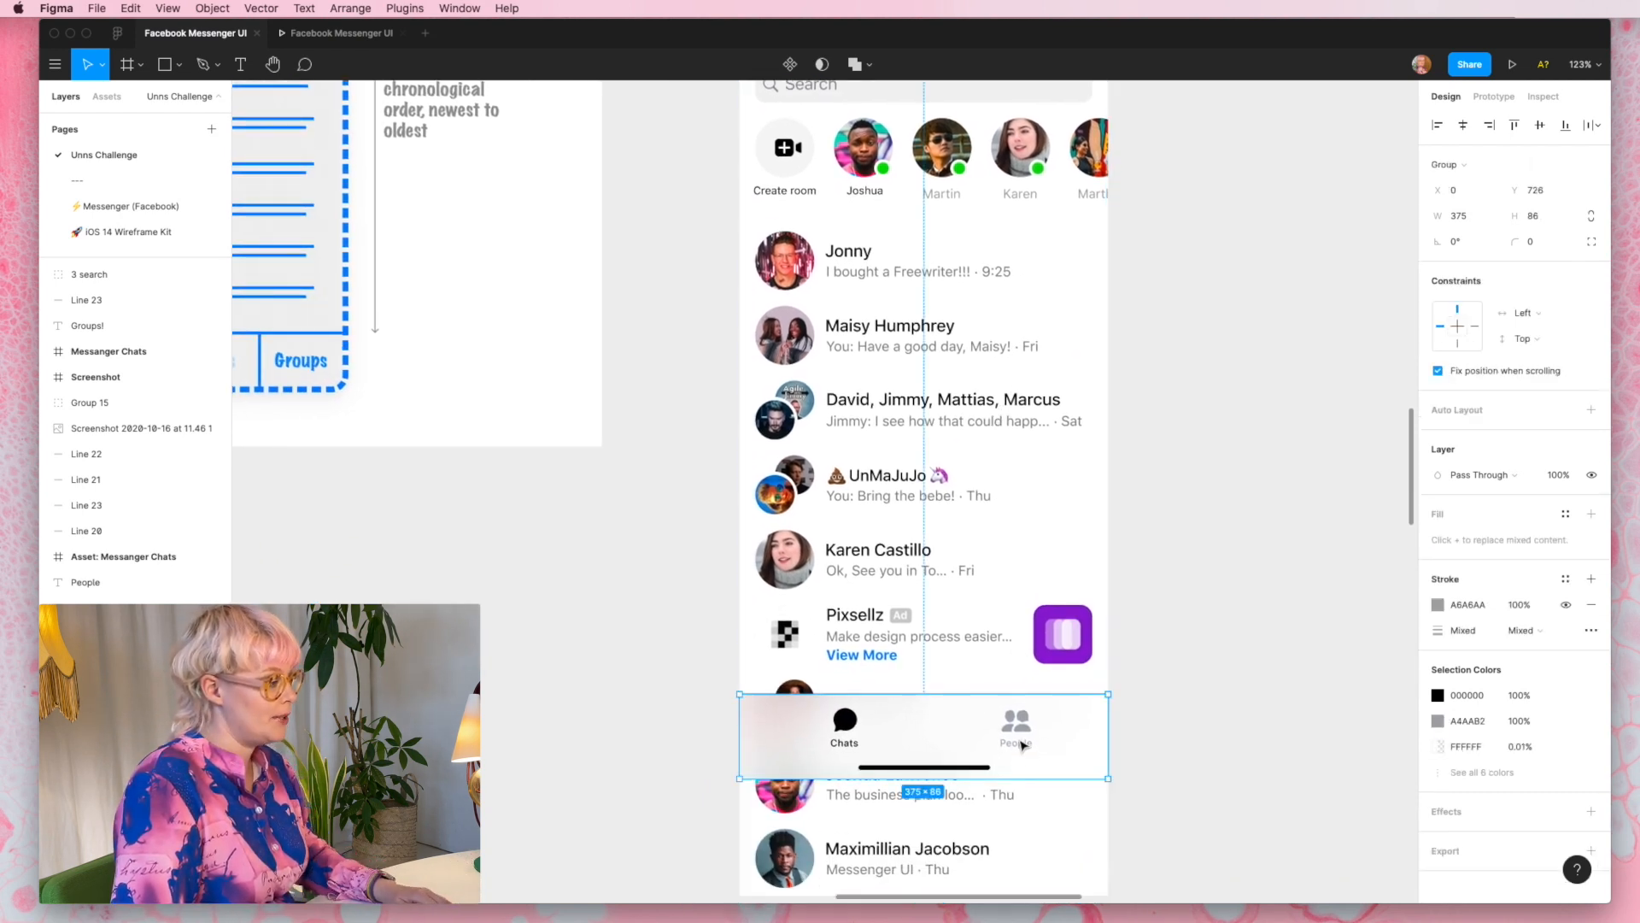
double_click(1021, 746)
double_click(1021, 747)
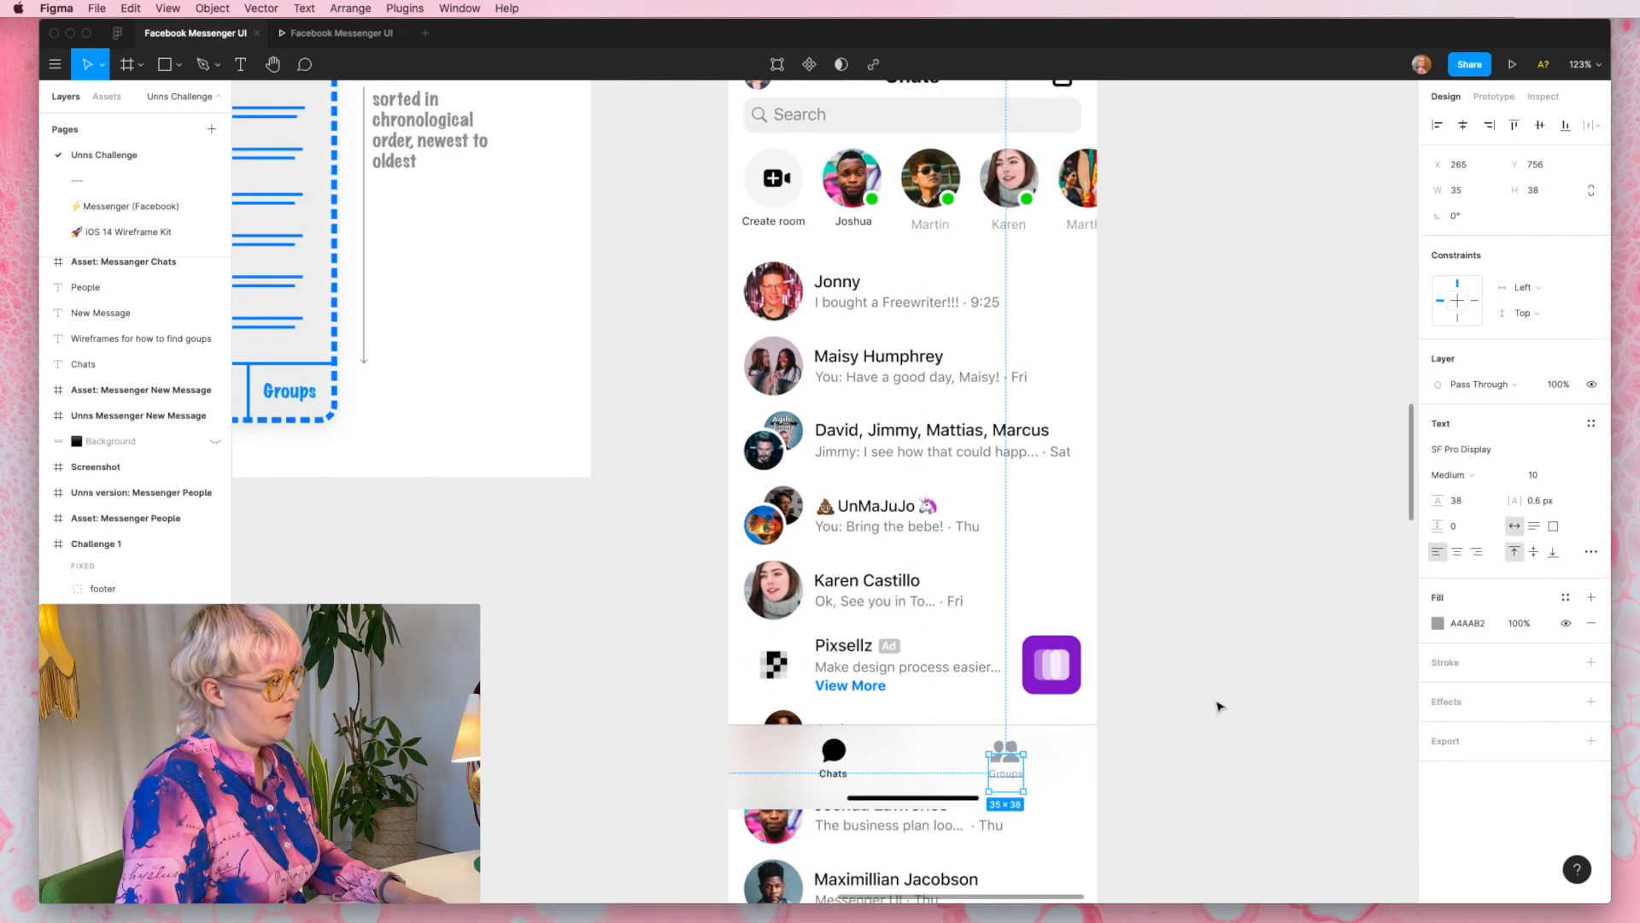
- Delete the row with Create room and the active contacts' pictures beneath the search bar
scroll(1219, 706, up, 2)
click(980, 289)
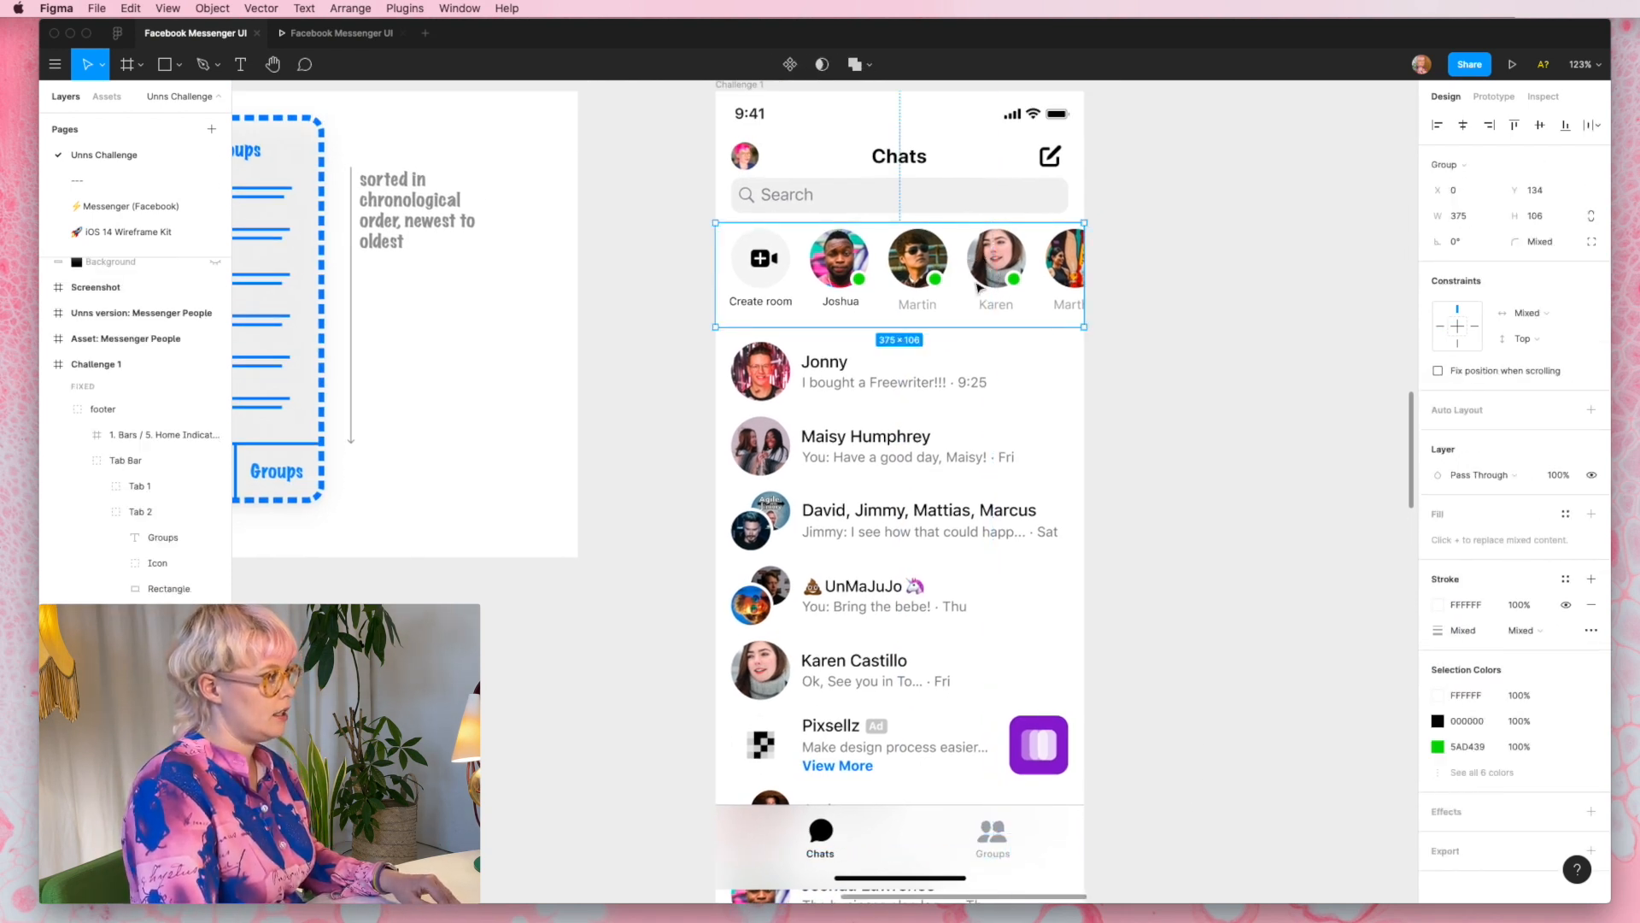
key(Delete)
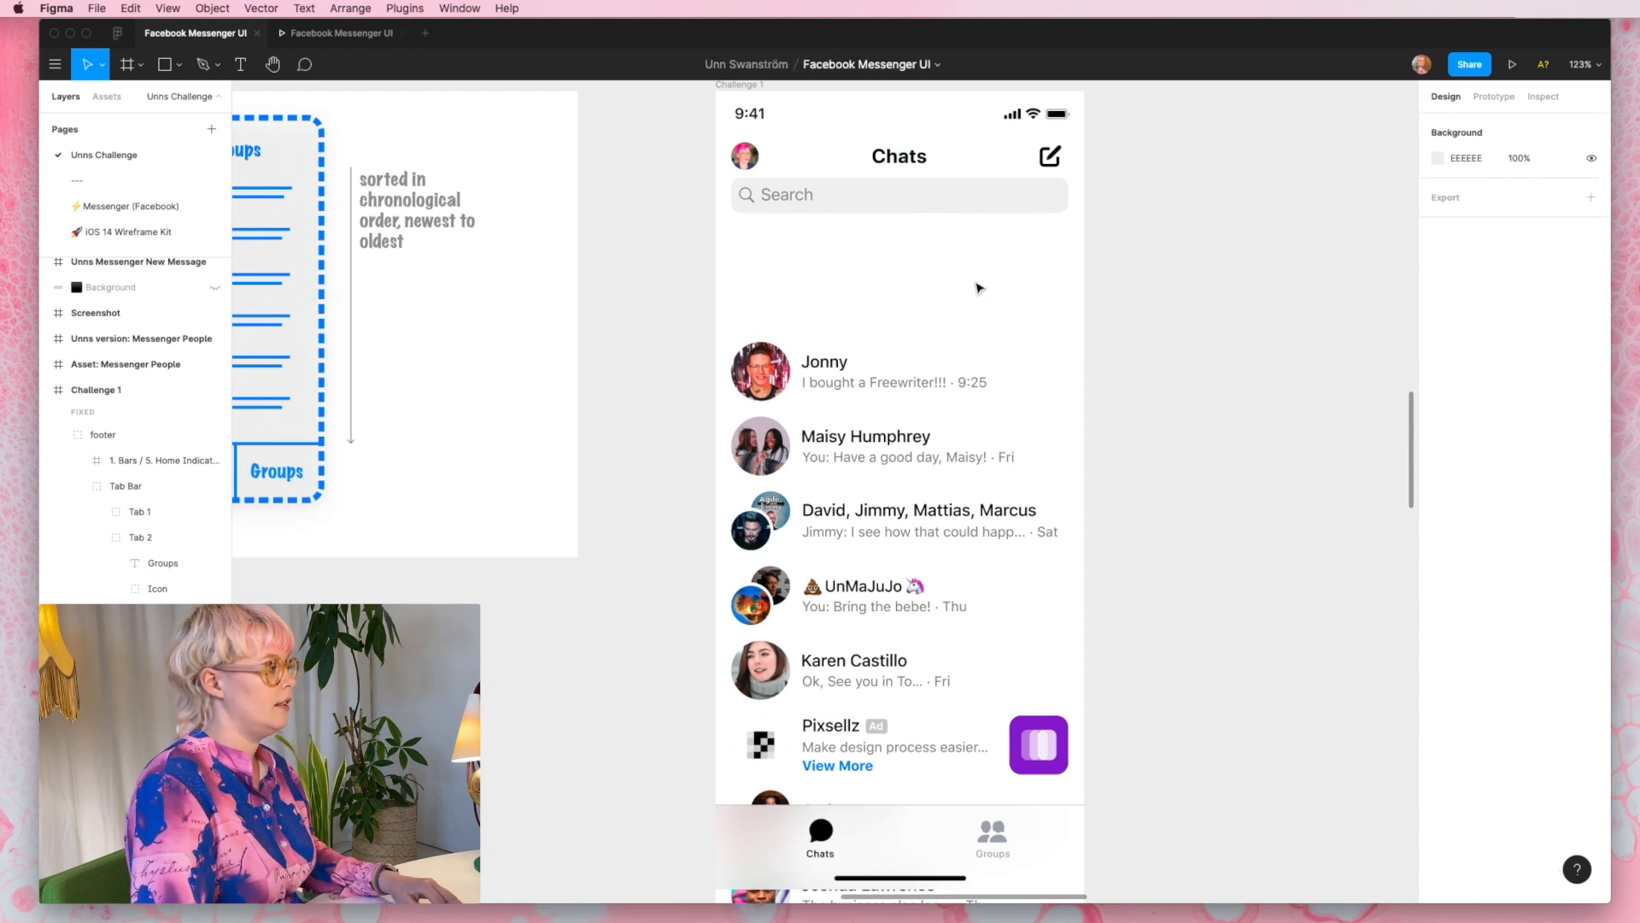
- Move the chat list up to just below the search bar and change the screen title to Groups
click(932, 458)
key(shift+Up)
key(shift+Up)
key(shift+Up)
key(shift+Up)
key(shift+Up)
key(shift+Up)
key(shift+Up)
key(shift+Up)
key(shift+Up)
key(shift+Up)
key(shift+Up)
key(shift+Up)
key(shift+Up)
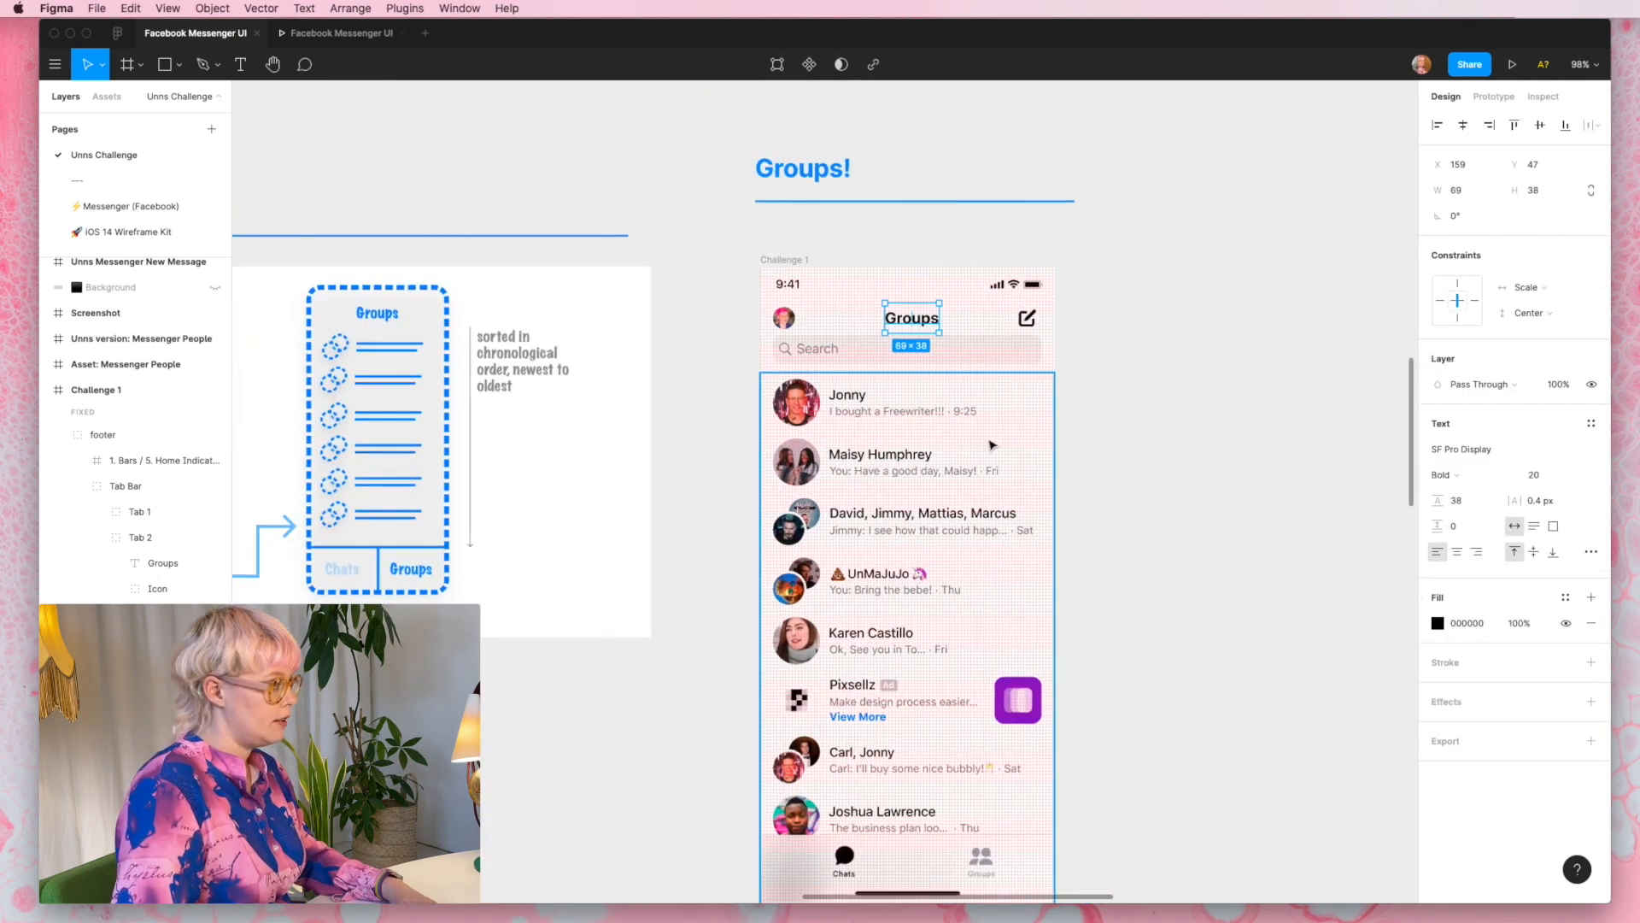
- Copy the overlapping group avatar from the third chat row into the first row and hide that row's single profile picture
double_click(815, 409)
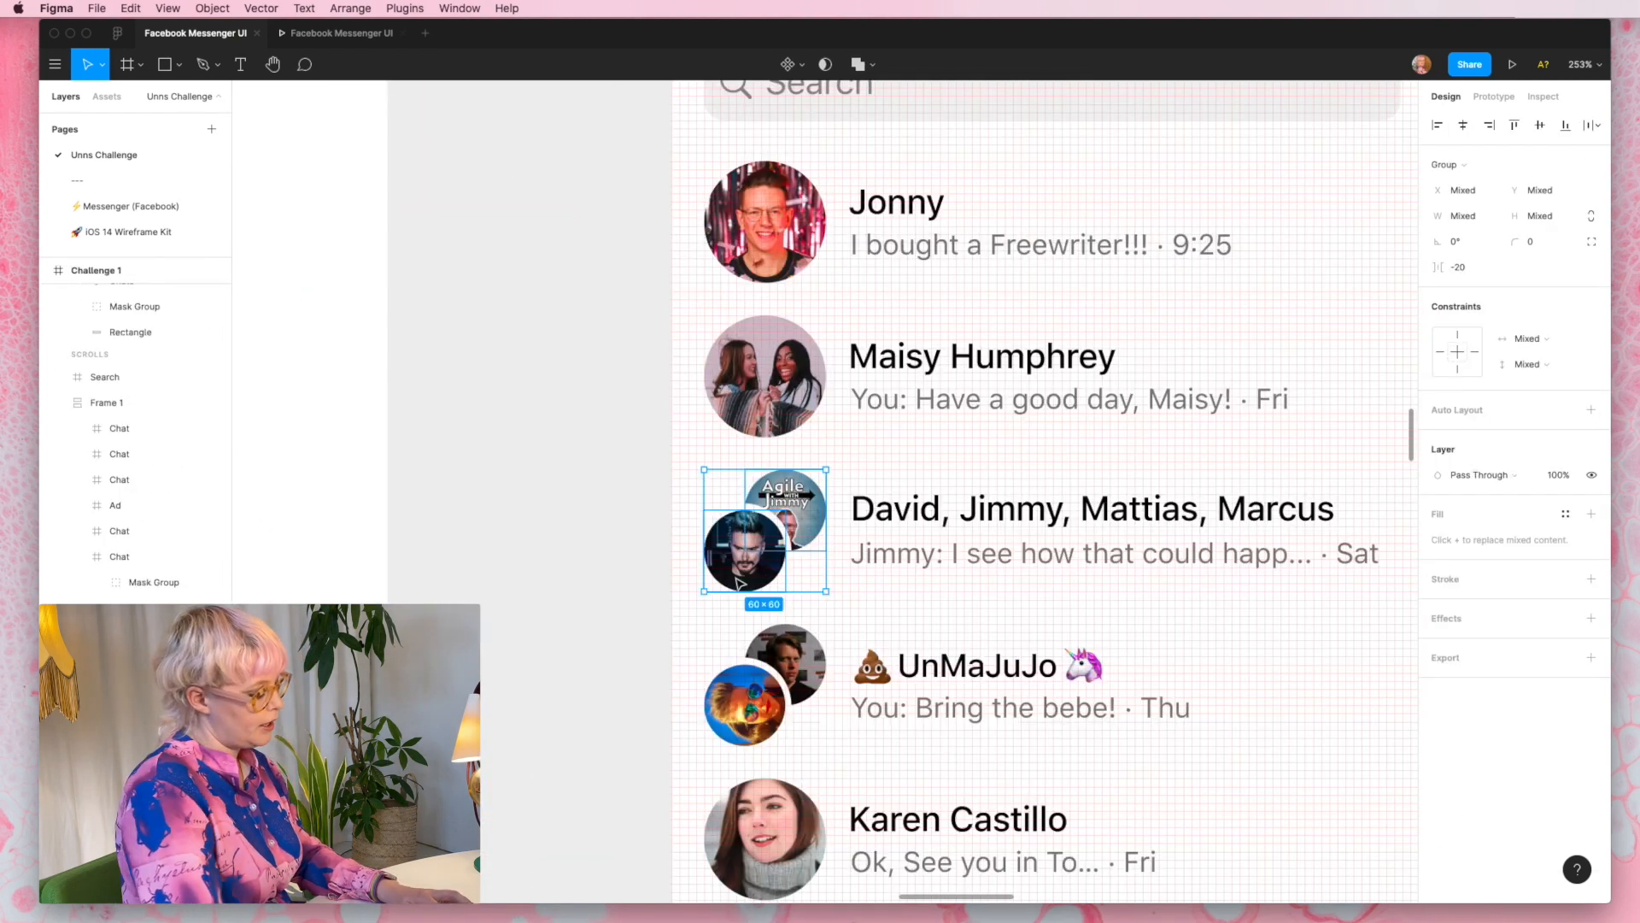
scroll(740, 584, up, 5)
click(717, 457)
key(super+v)
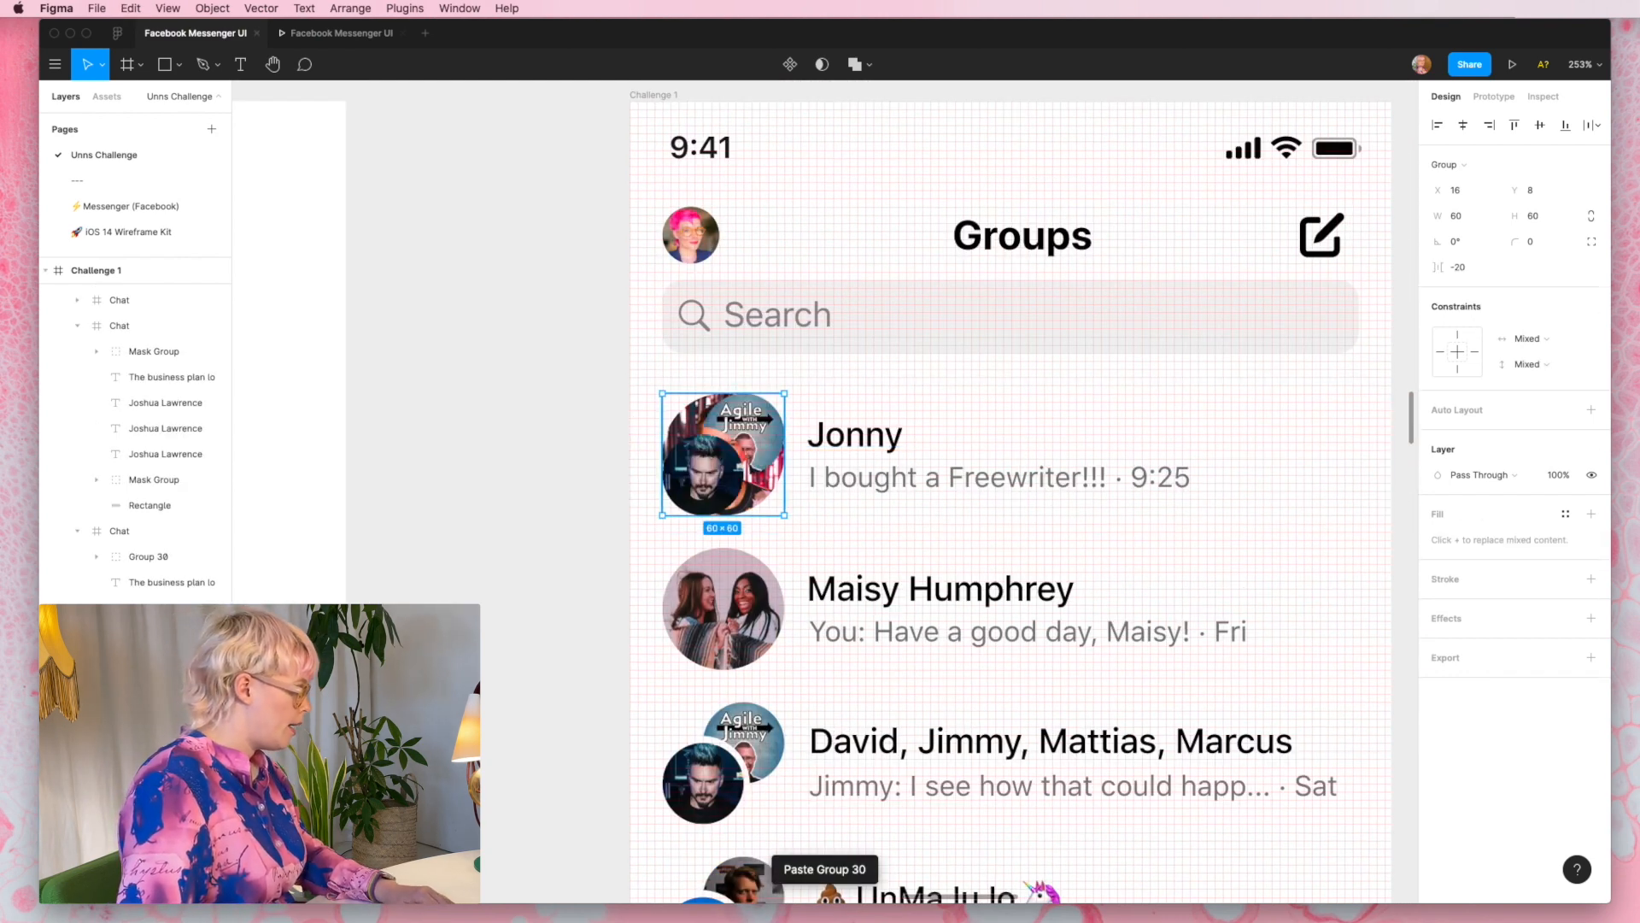
click(153, 735)
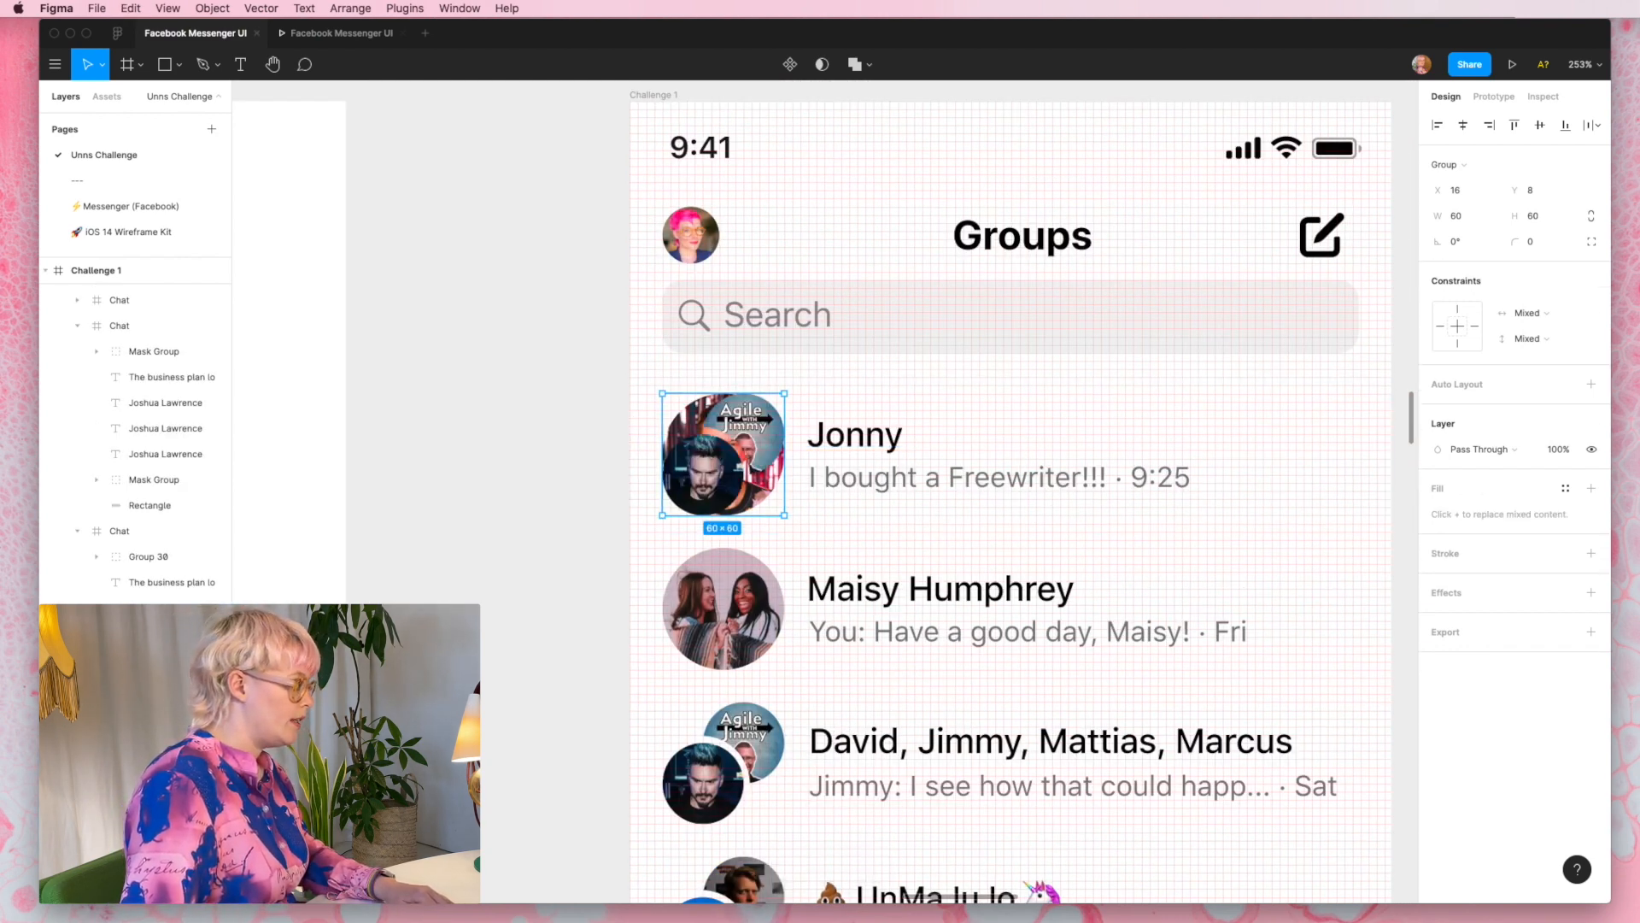
key(super+shift+h)
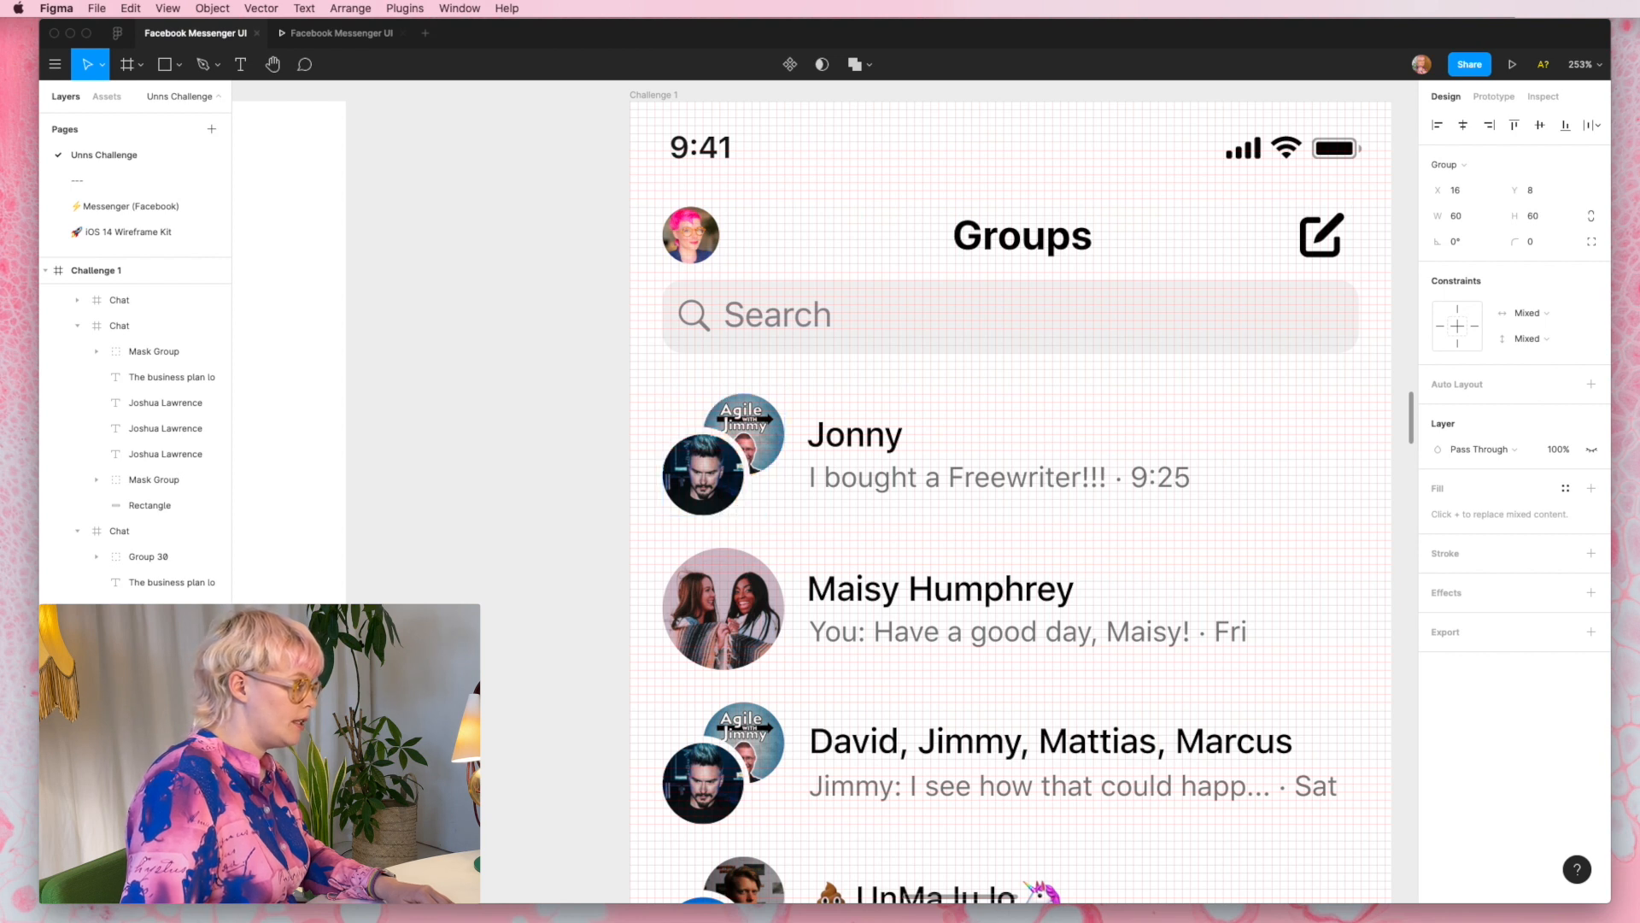
- Select the rear profile picture inside the first chat row's group avatar
click(861, 440)
scroll(859, 438, right, 1)
click(712, 431)
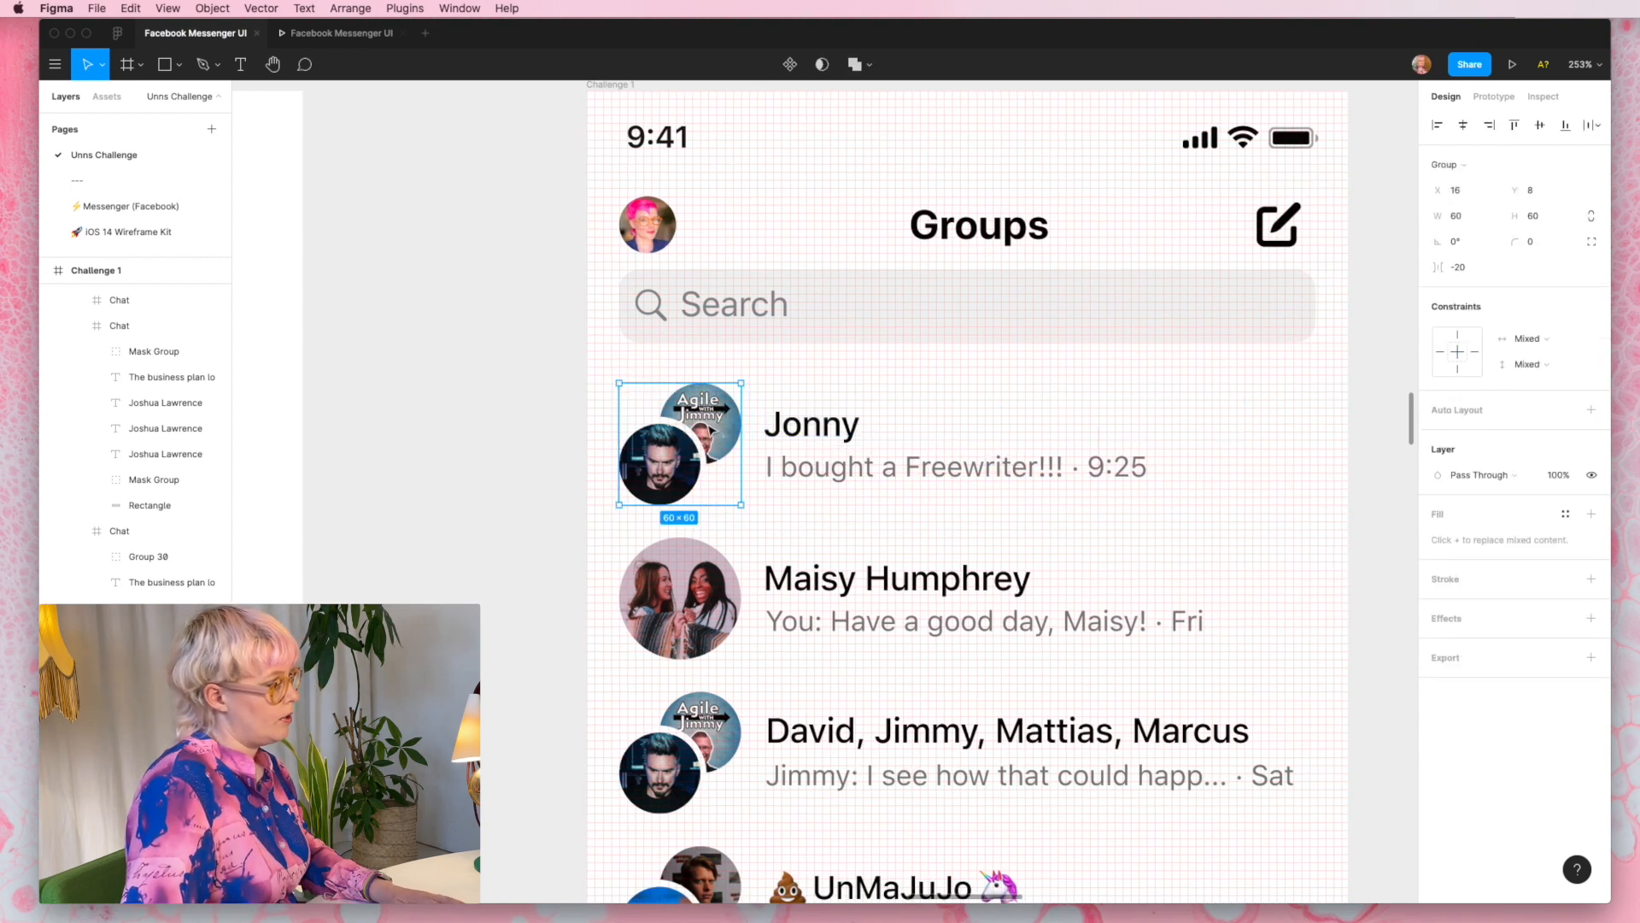
double_click(725, 415)
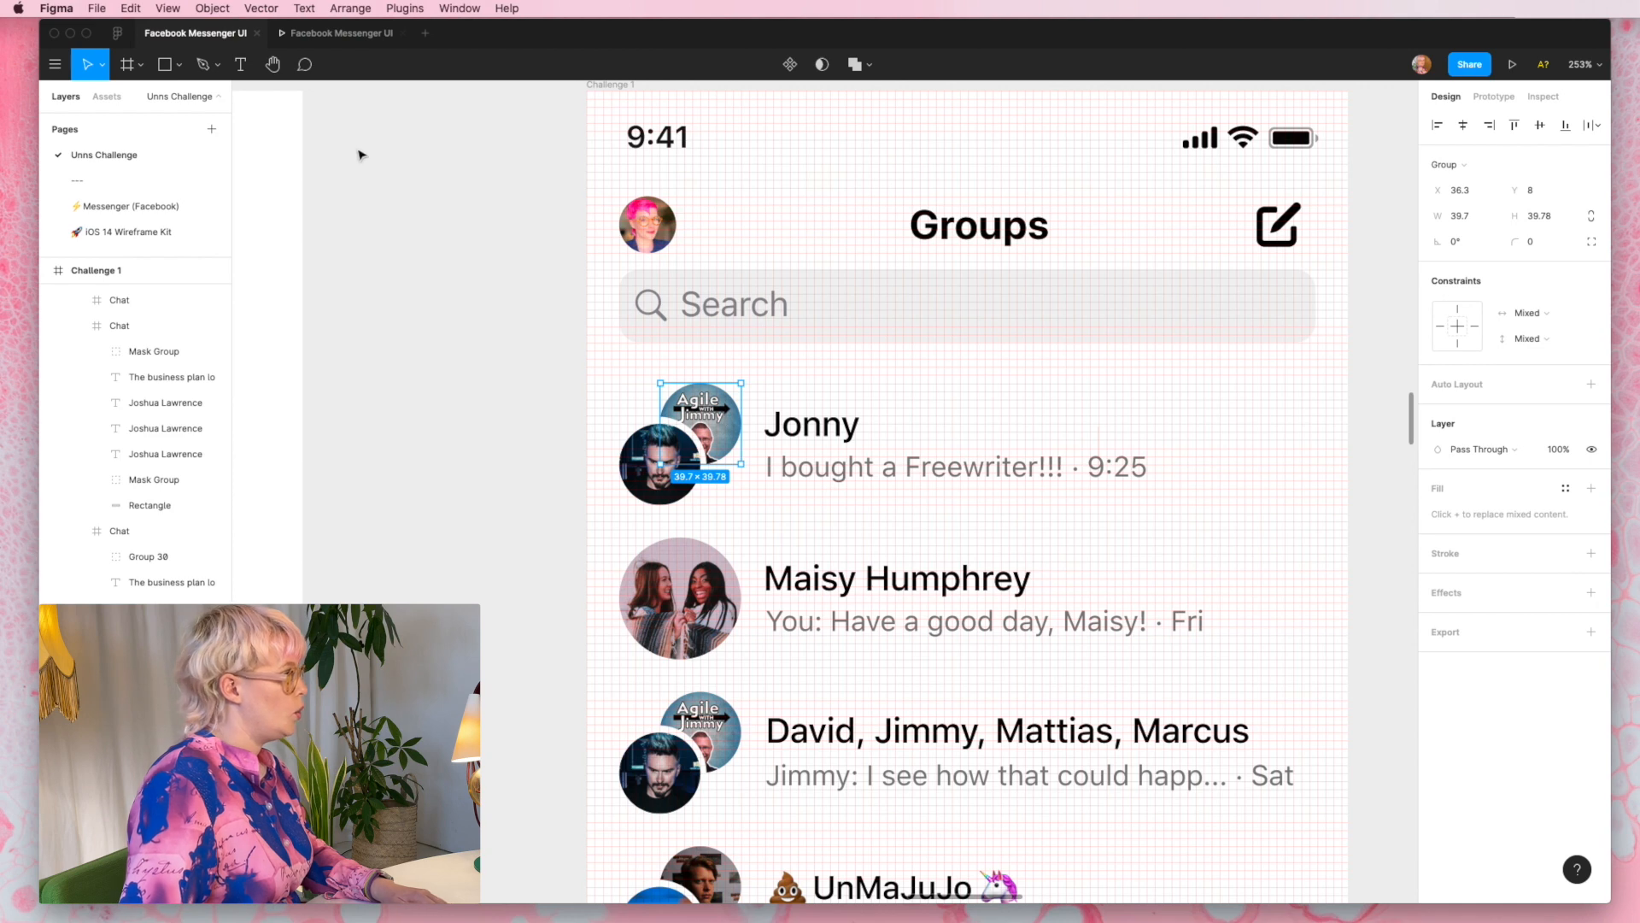
- Make Groups the active tab in black and show the Chats tab as inactive in grey
scroll(619, 472, down, 5)
scroll(620, 473, right, 2)
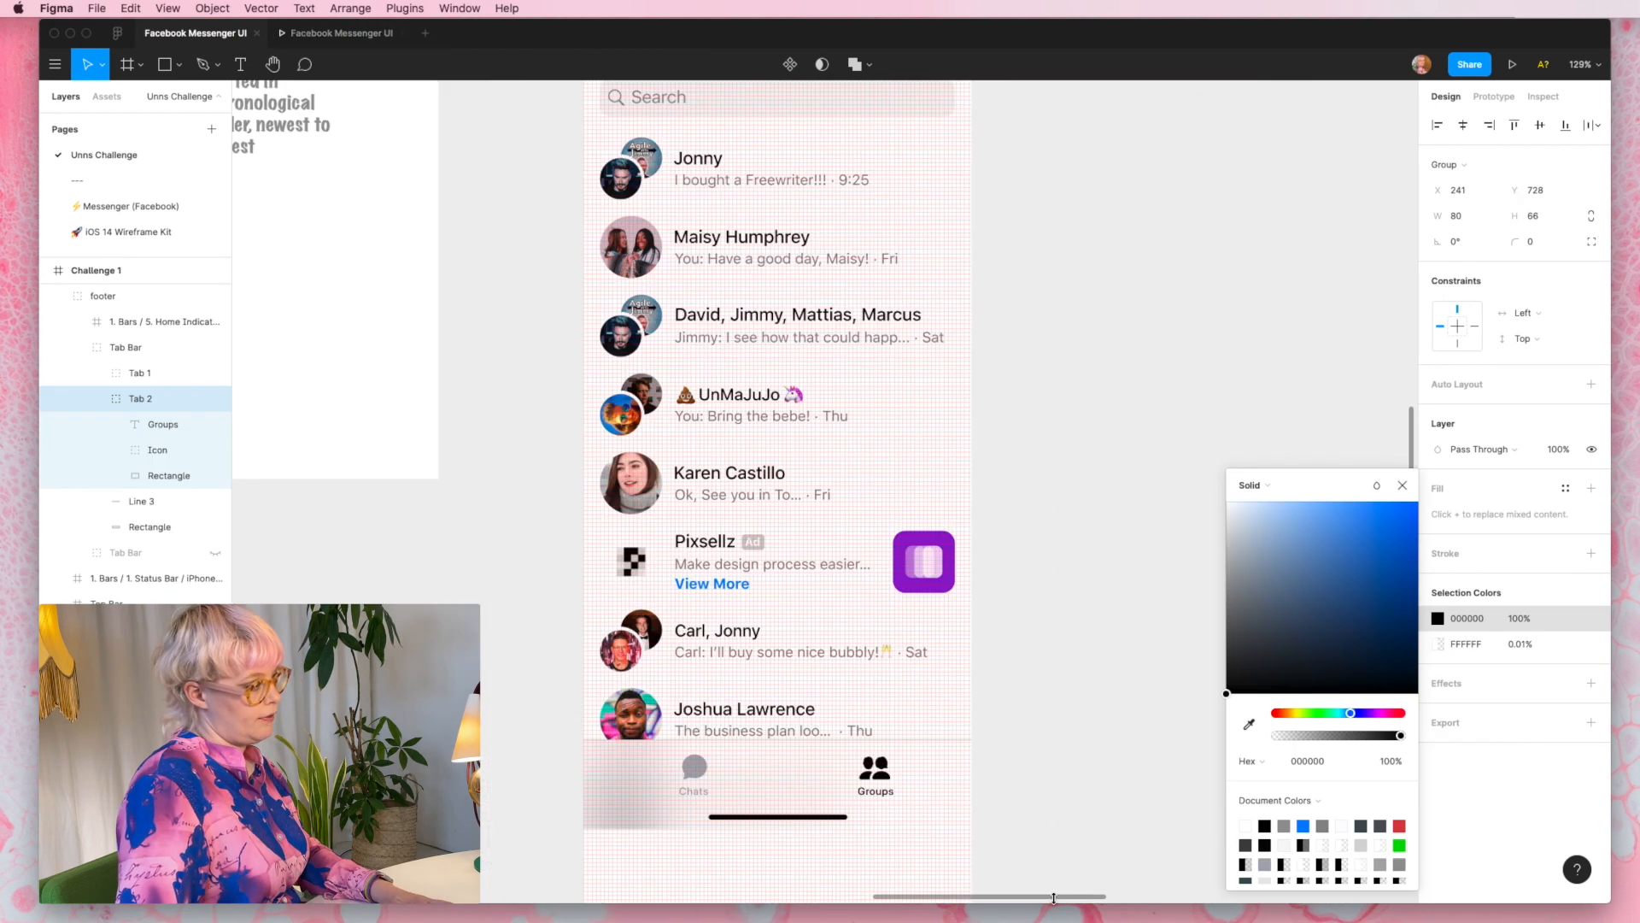
click(1054, 821)
scroll(945, 795, up, 10)
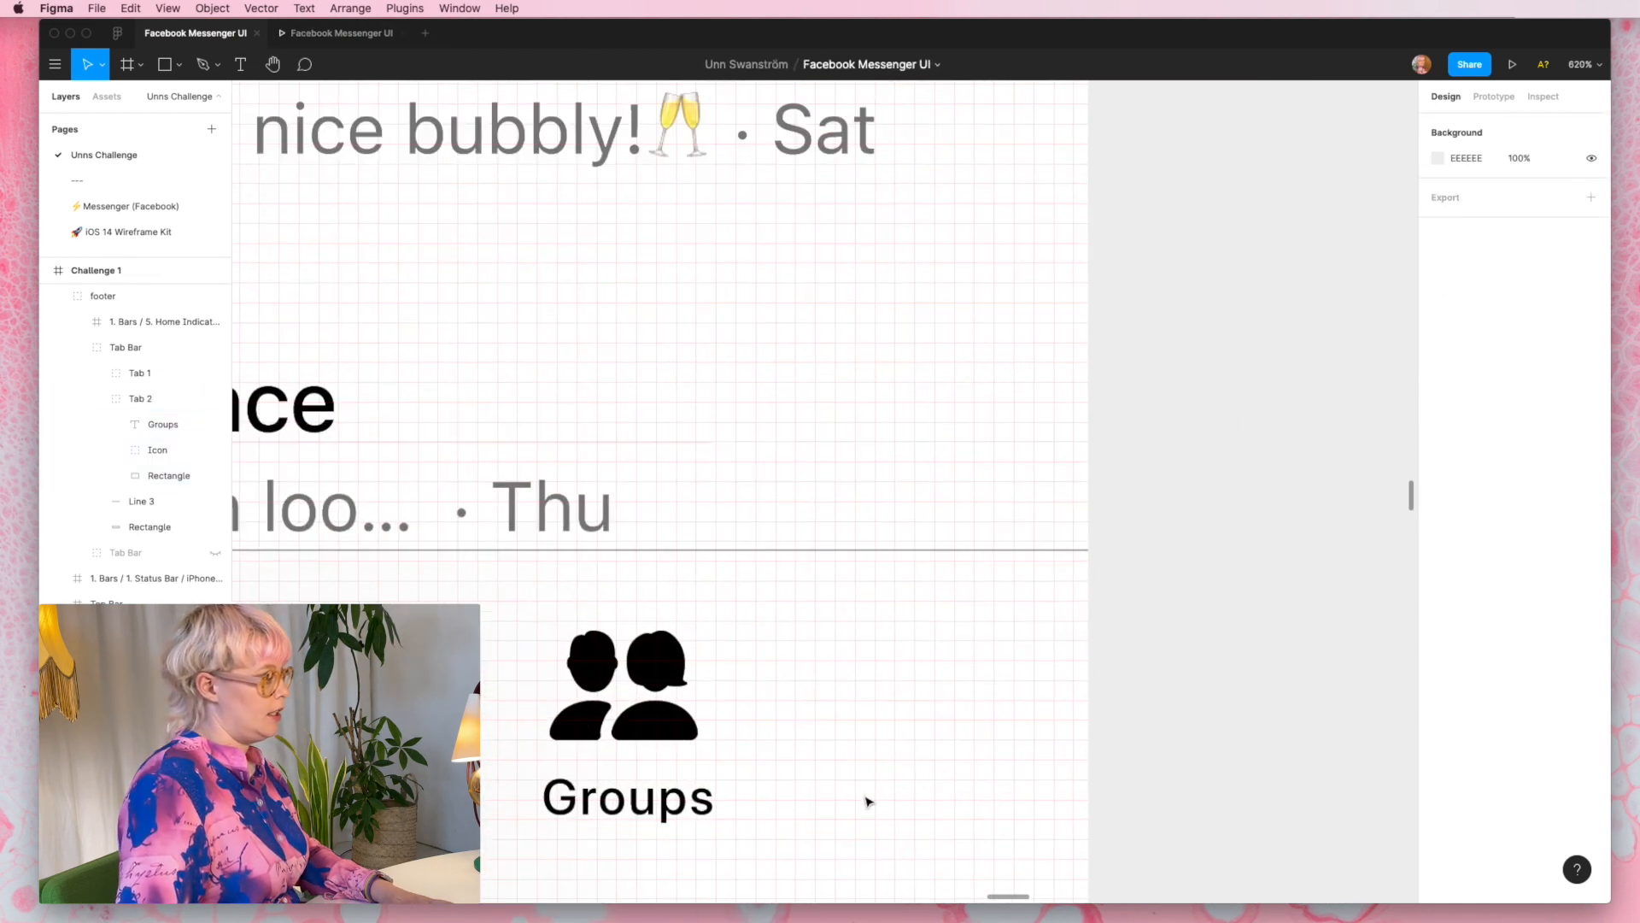
scroll(667, 795, down, 3)
scroll(667, 795, left, 3)
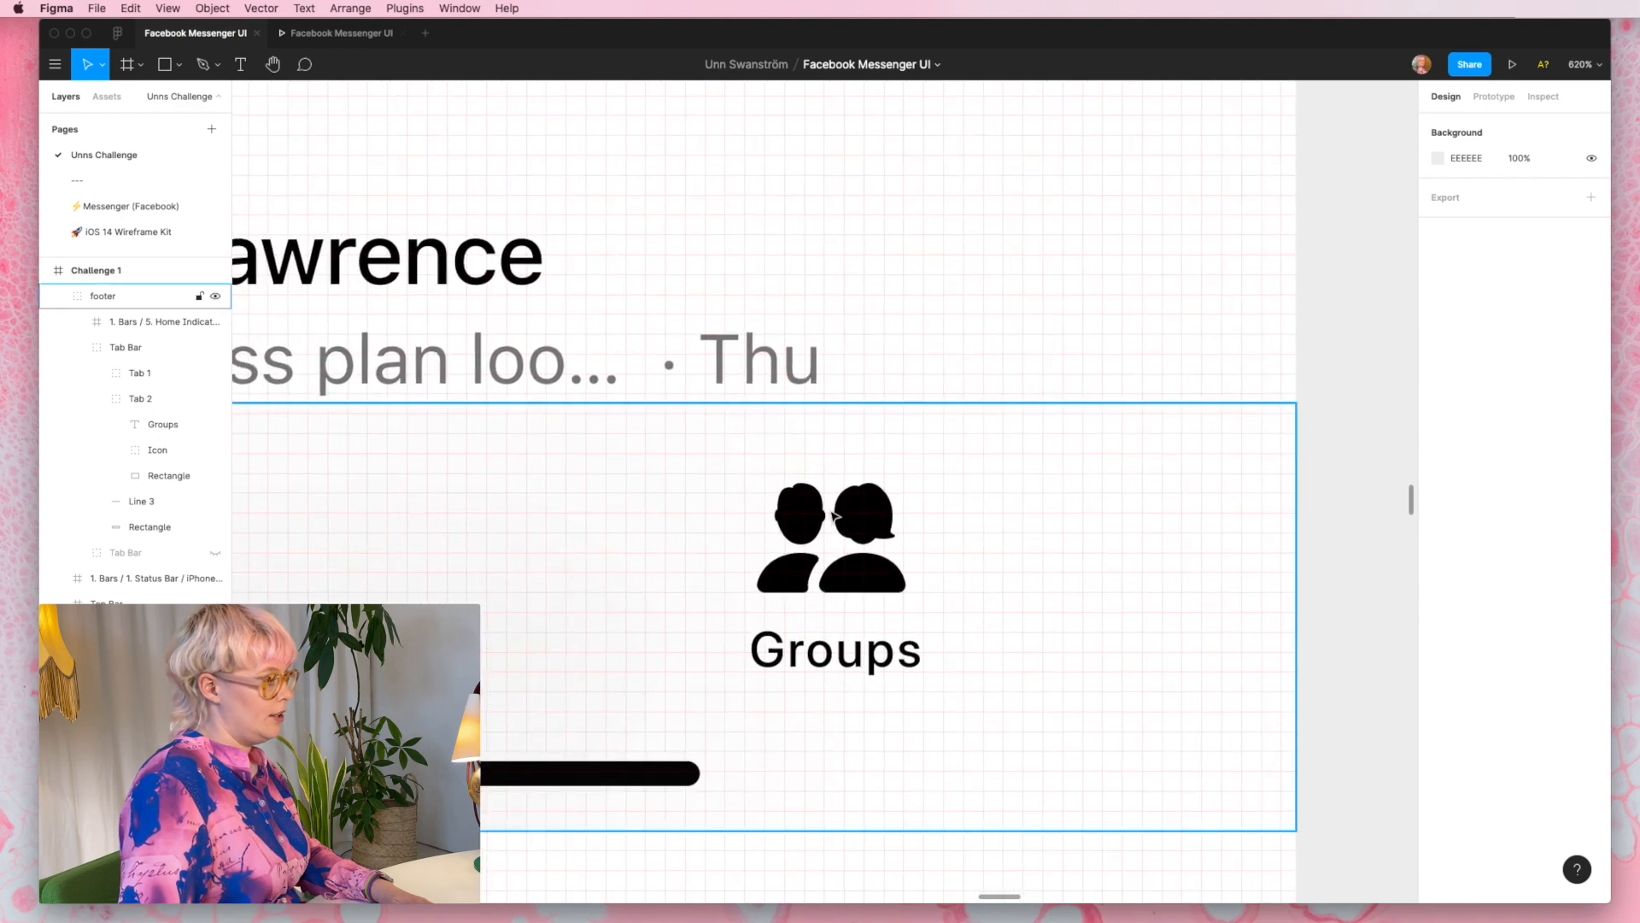
scroll(835, 515, down, 5)
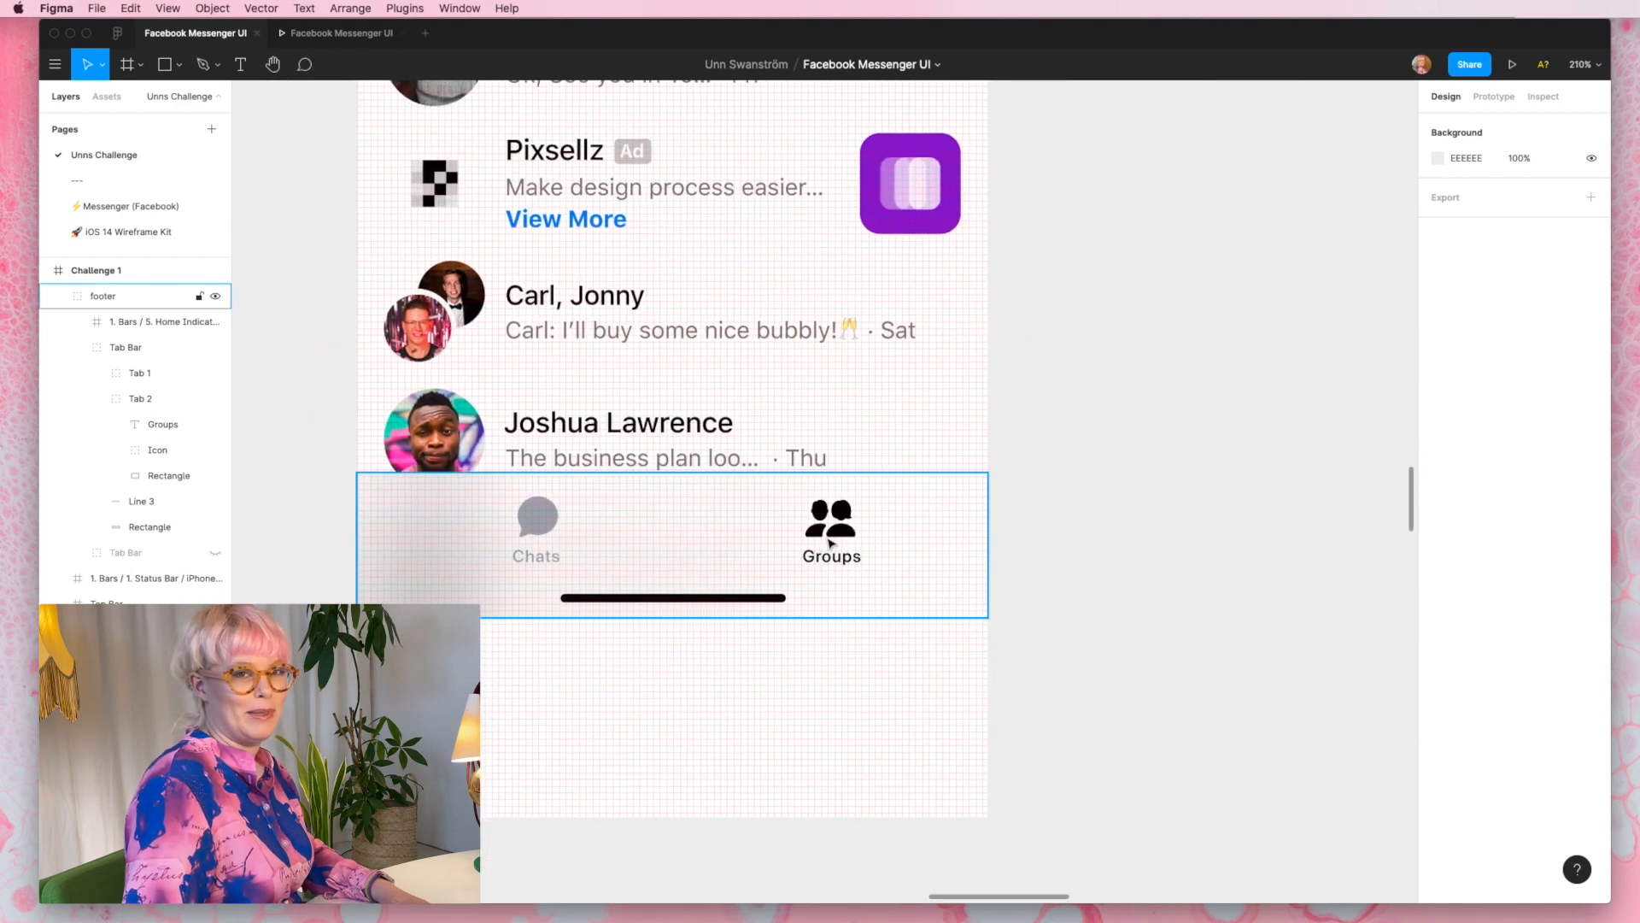
- Examine the chat list and the tab bar of the Groups screen
scroll(849, 547, down, 4)
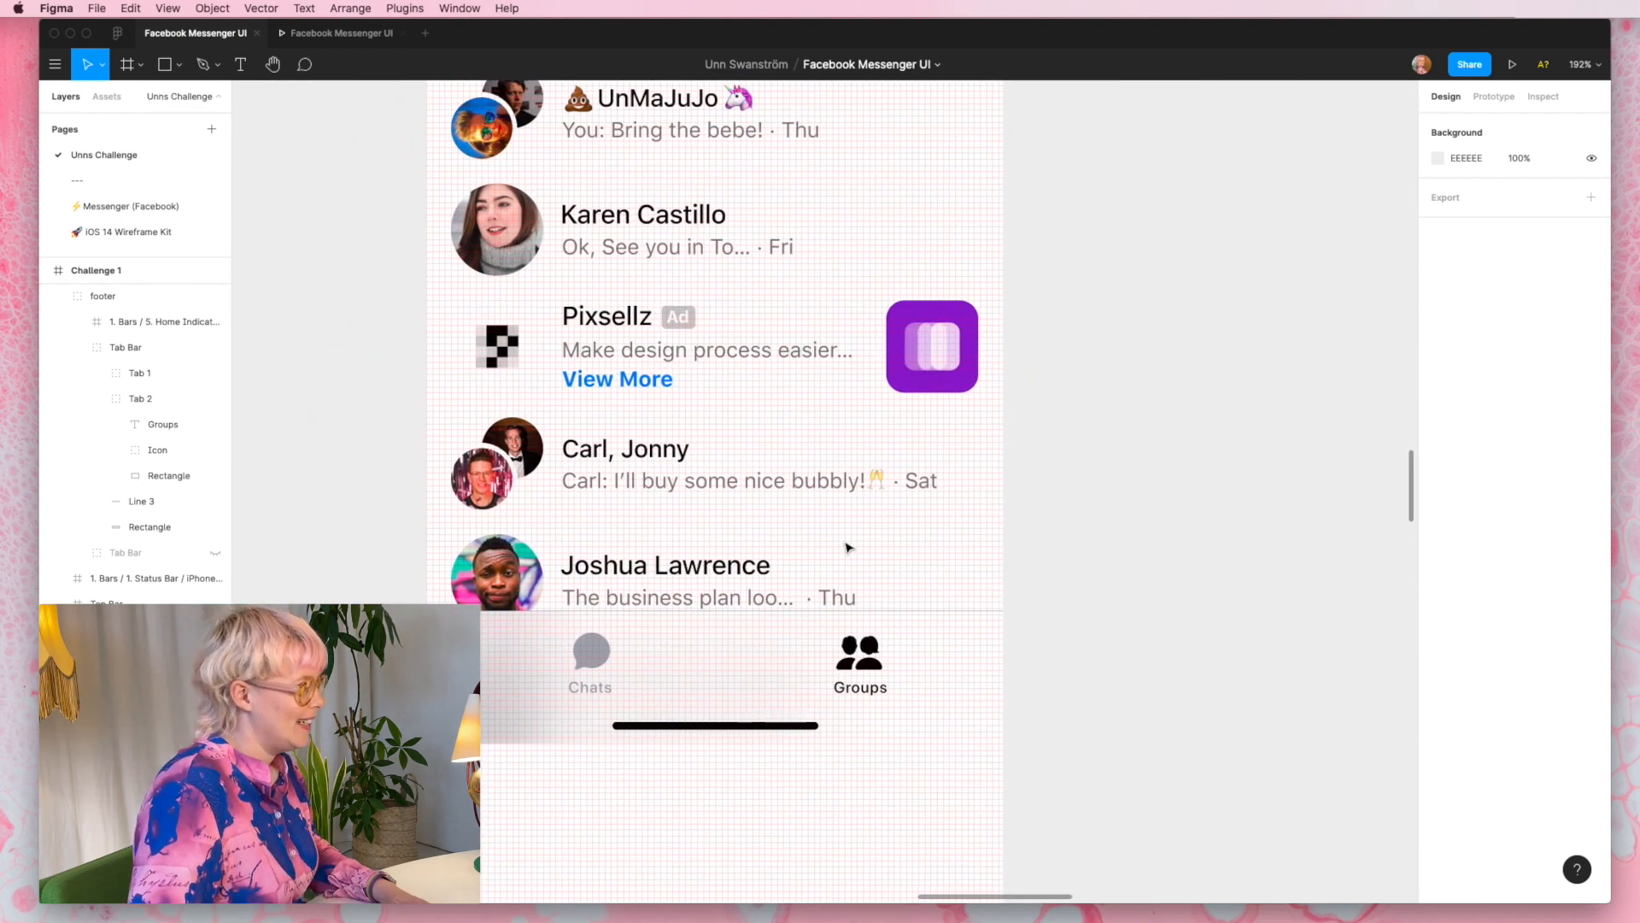
scroll(849, 546, up, 3)
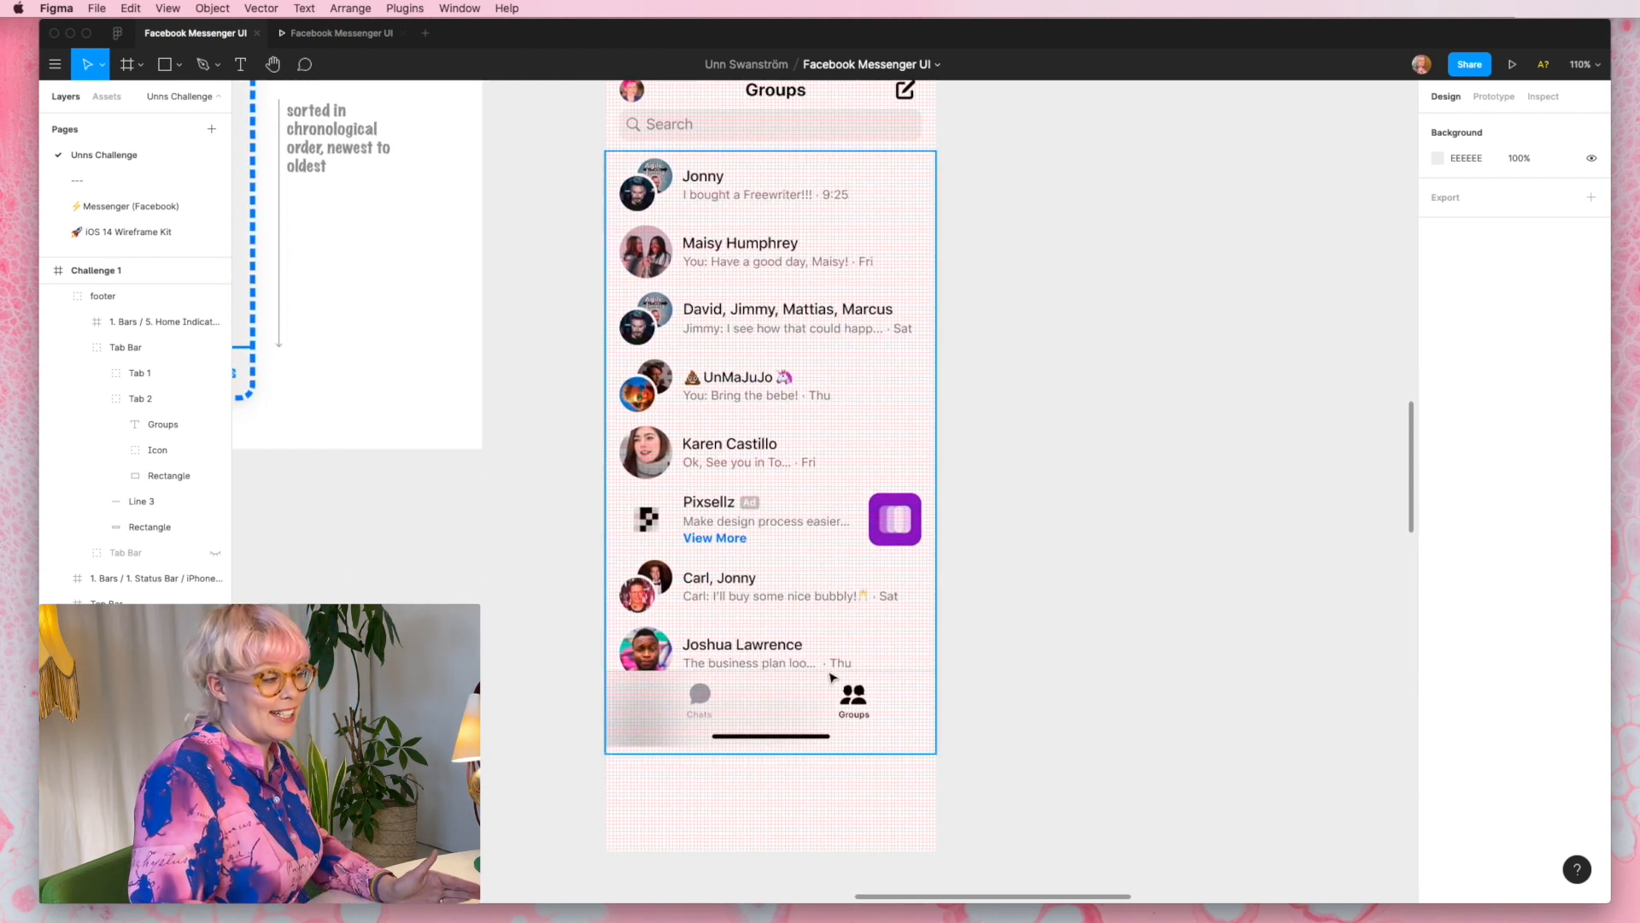
click(859, 705)
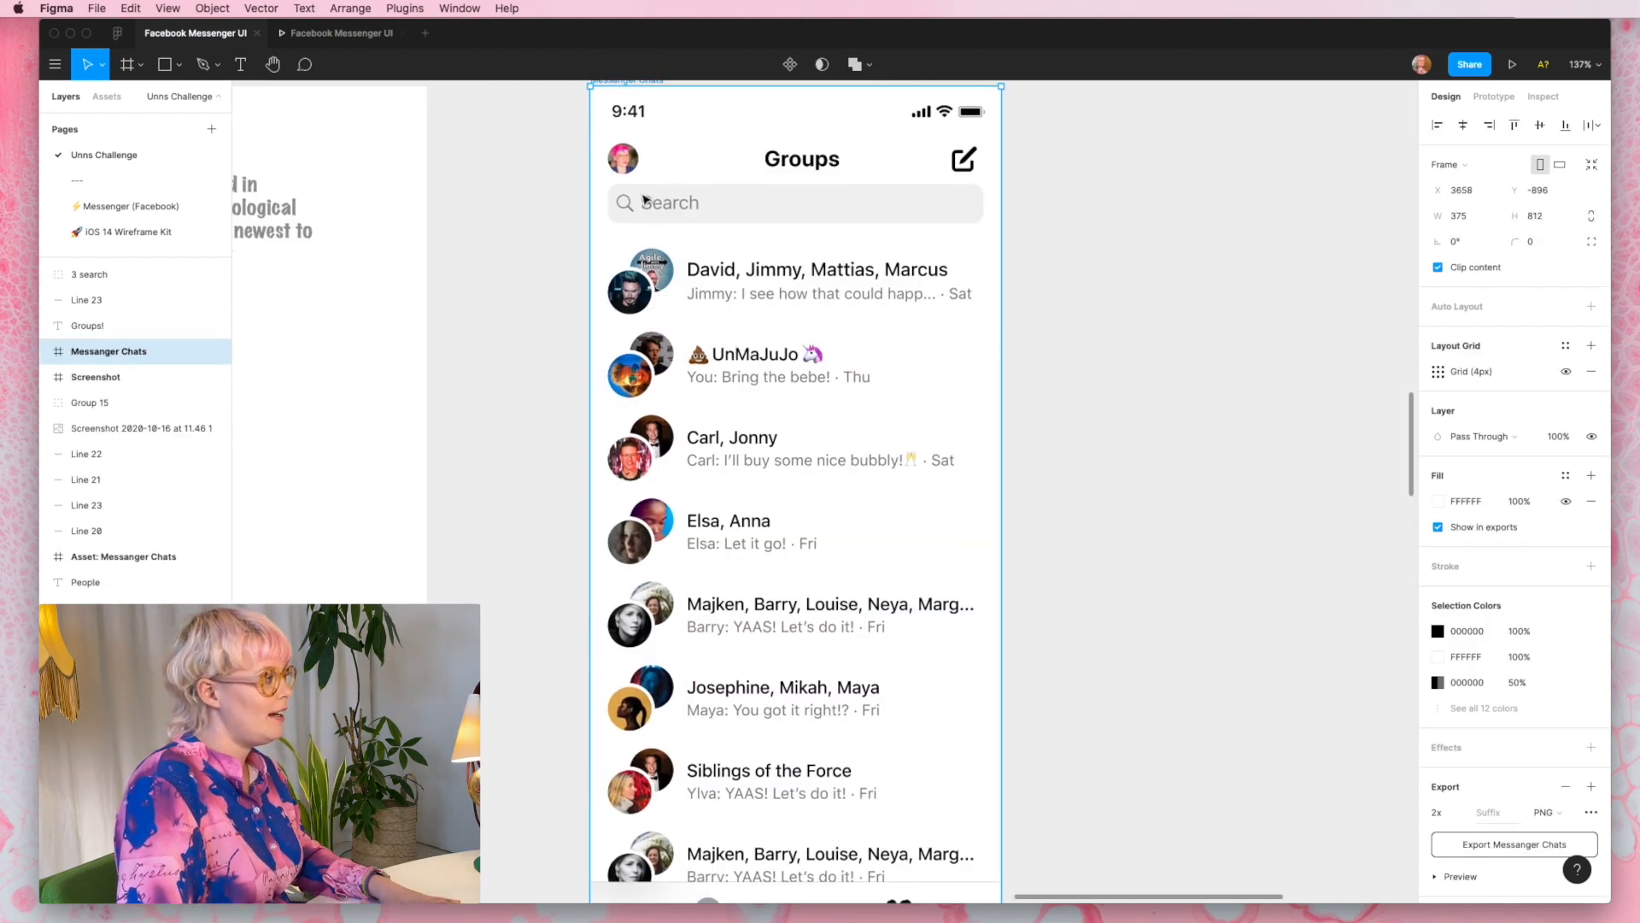
scroll(645, 199, down, 5)
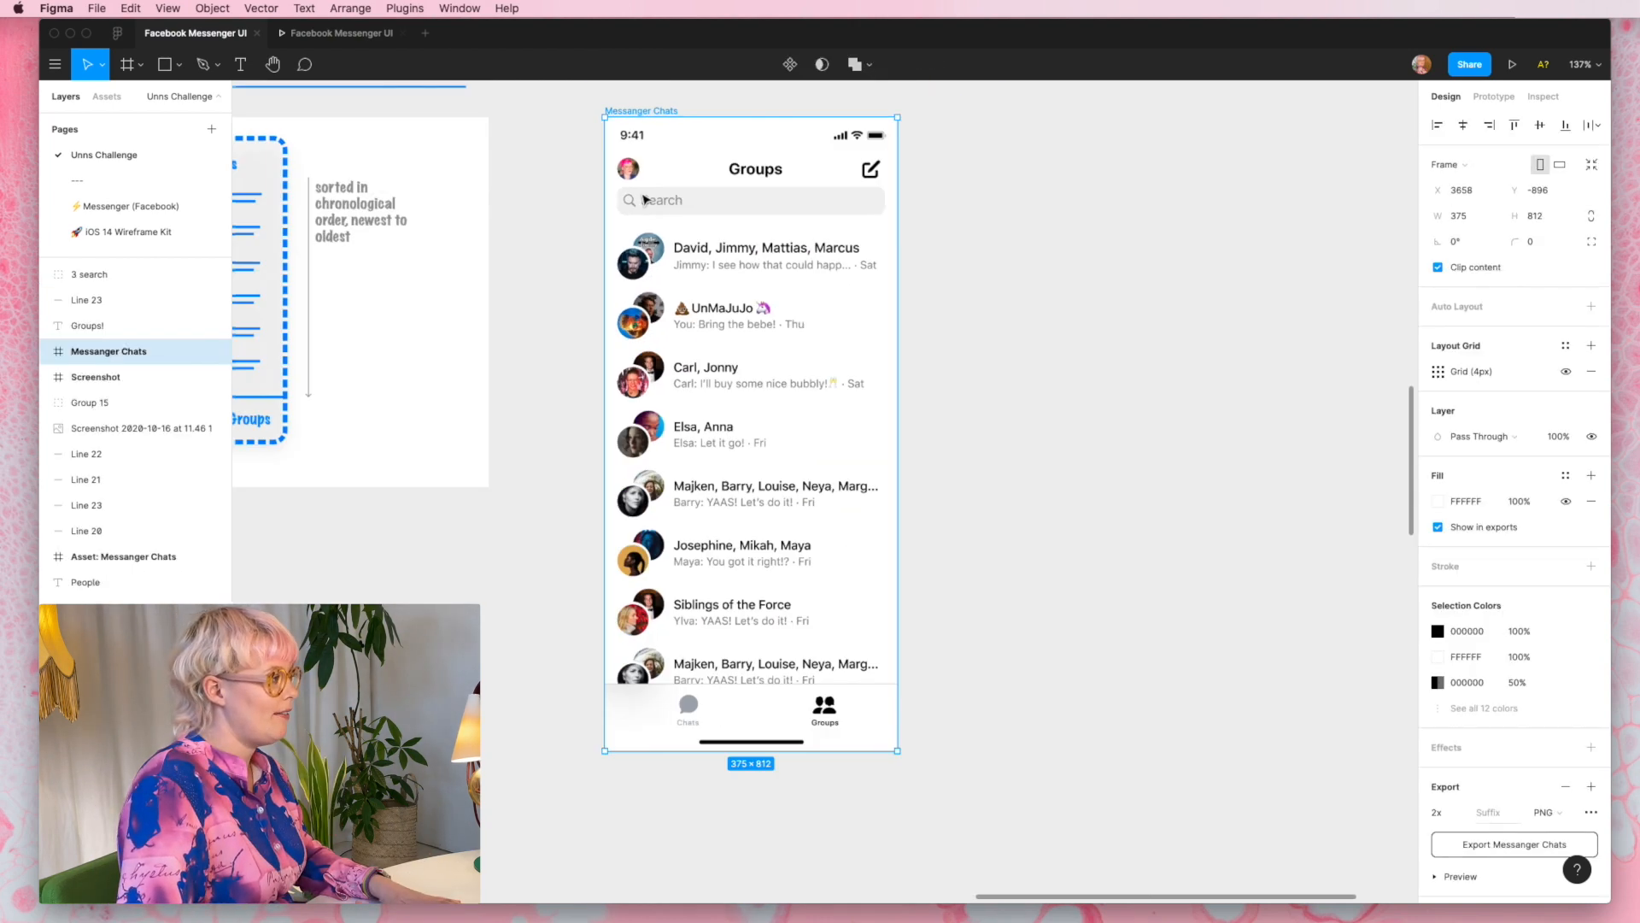
- Preview the Messanger Chats frame as a prototype and test switching between its Groups and Chats tabs
click(647, 137)
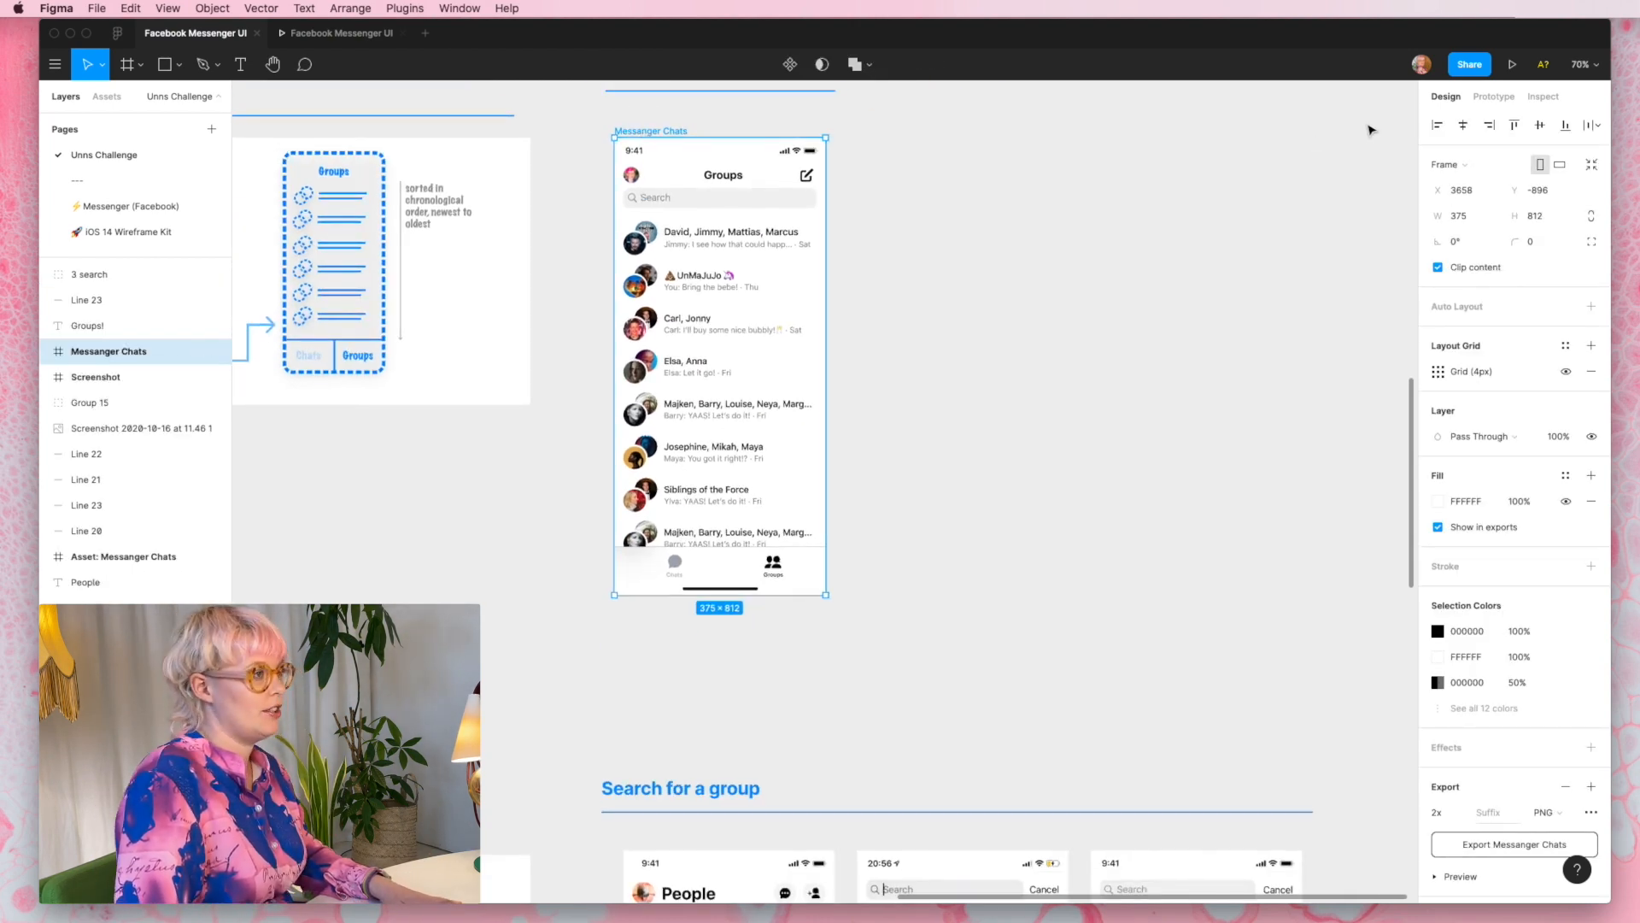
click(1512, 64)
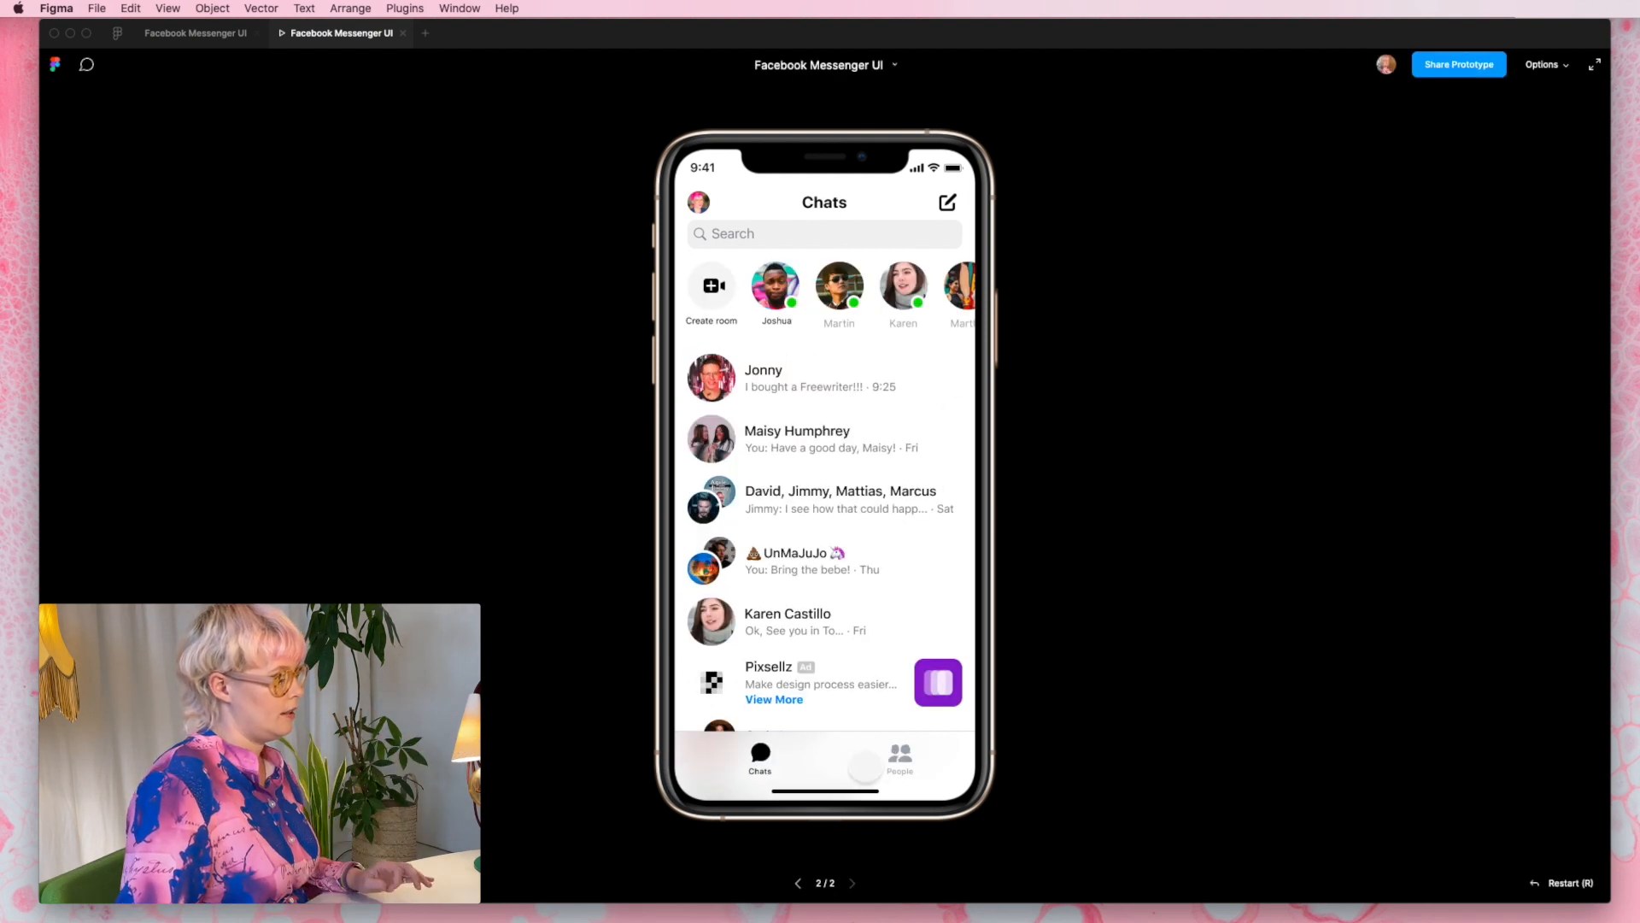
click(901, 756)
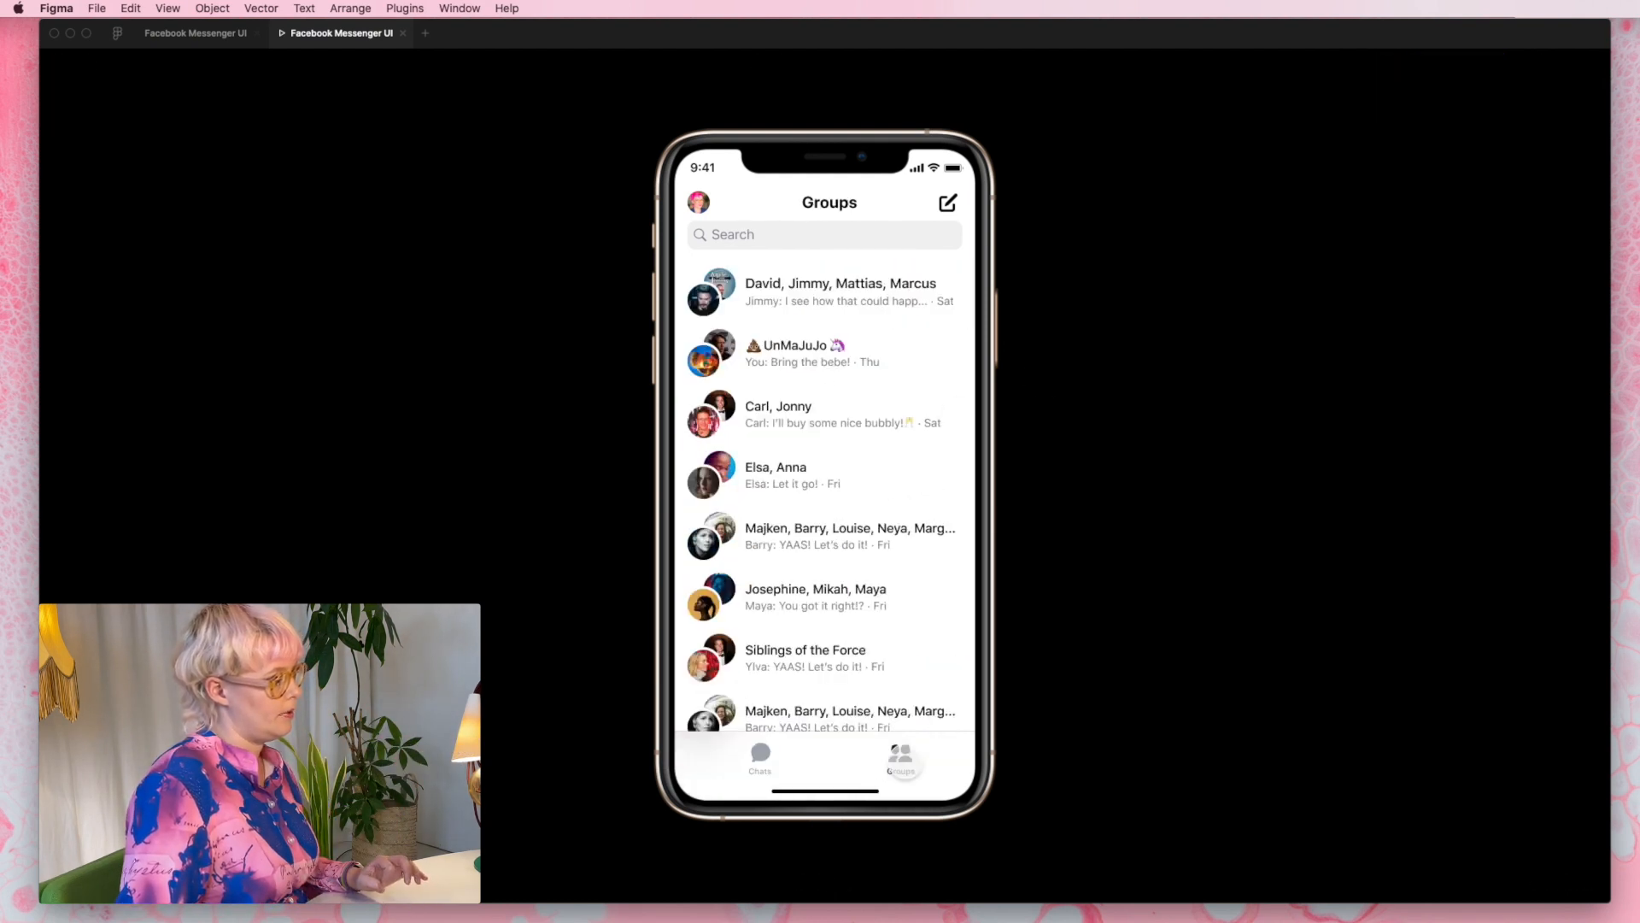
click(749, 751)
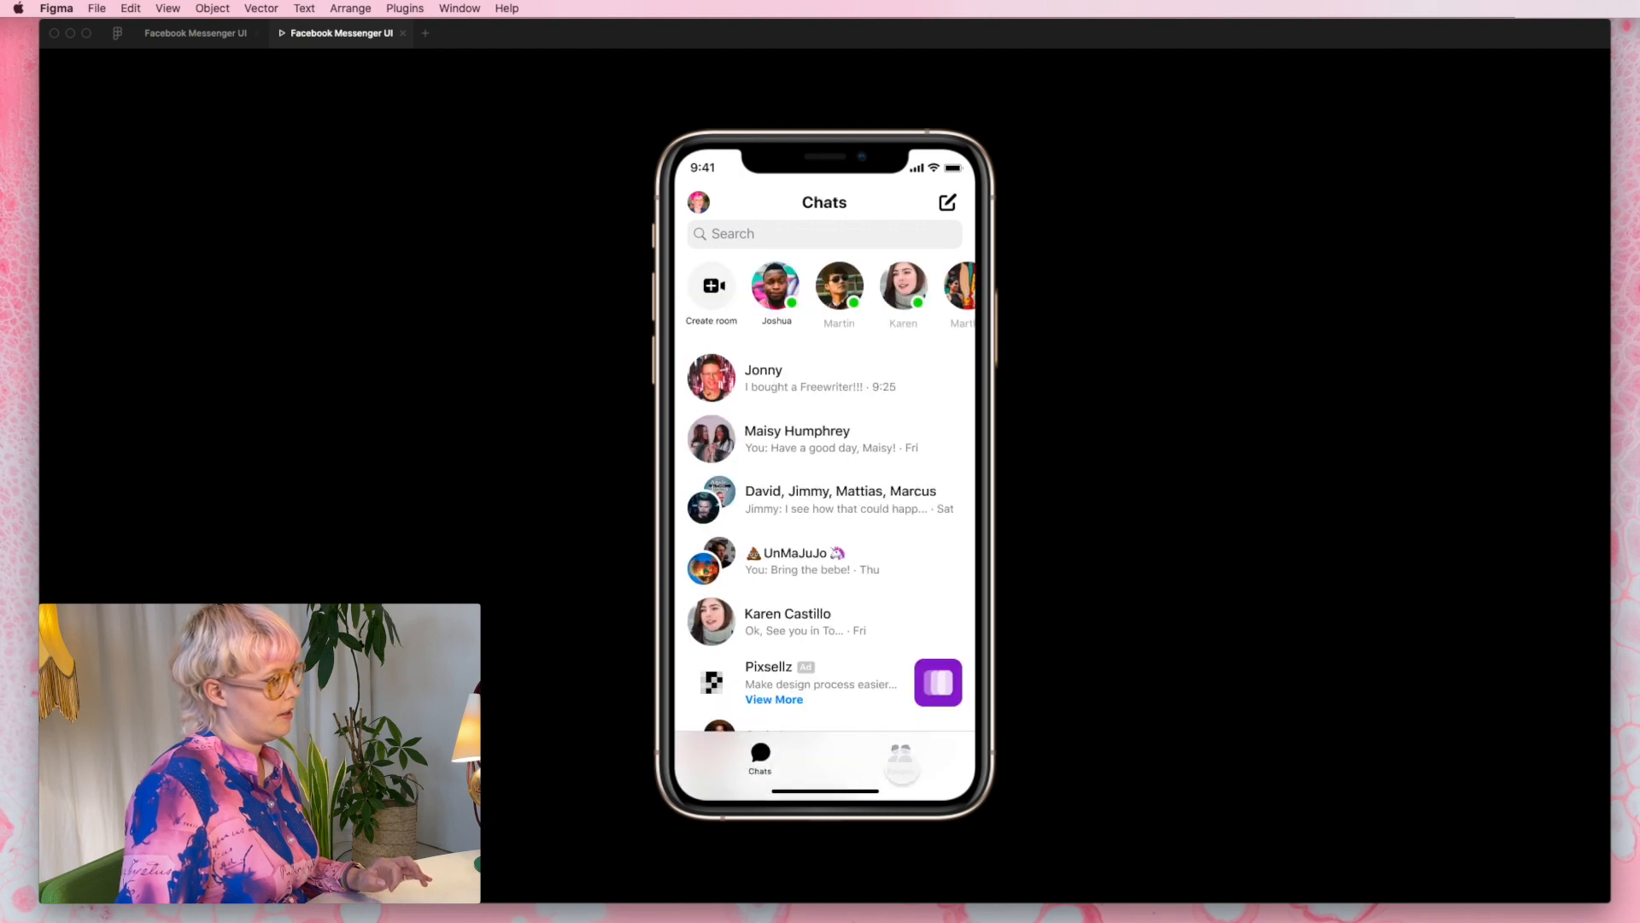
click(902, 757)
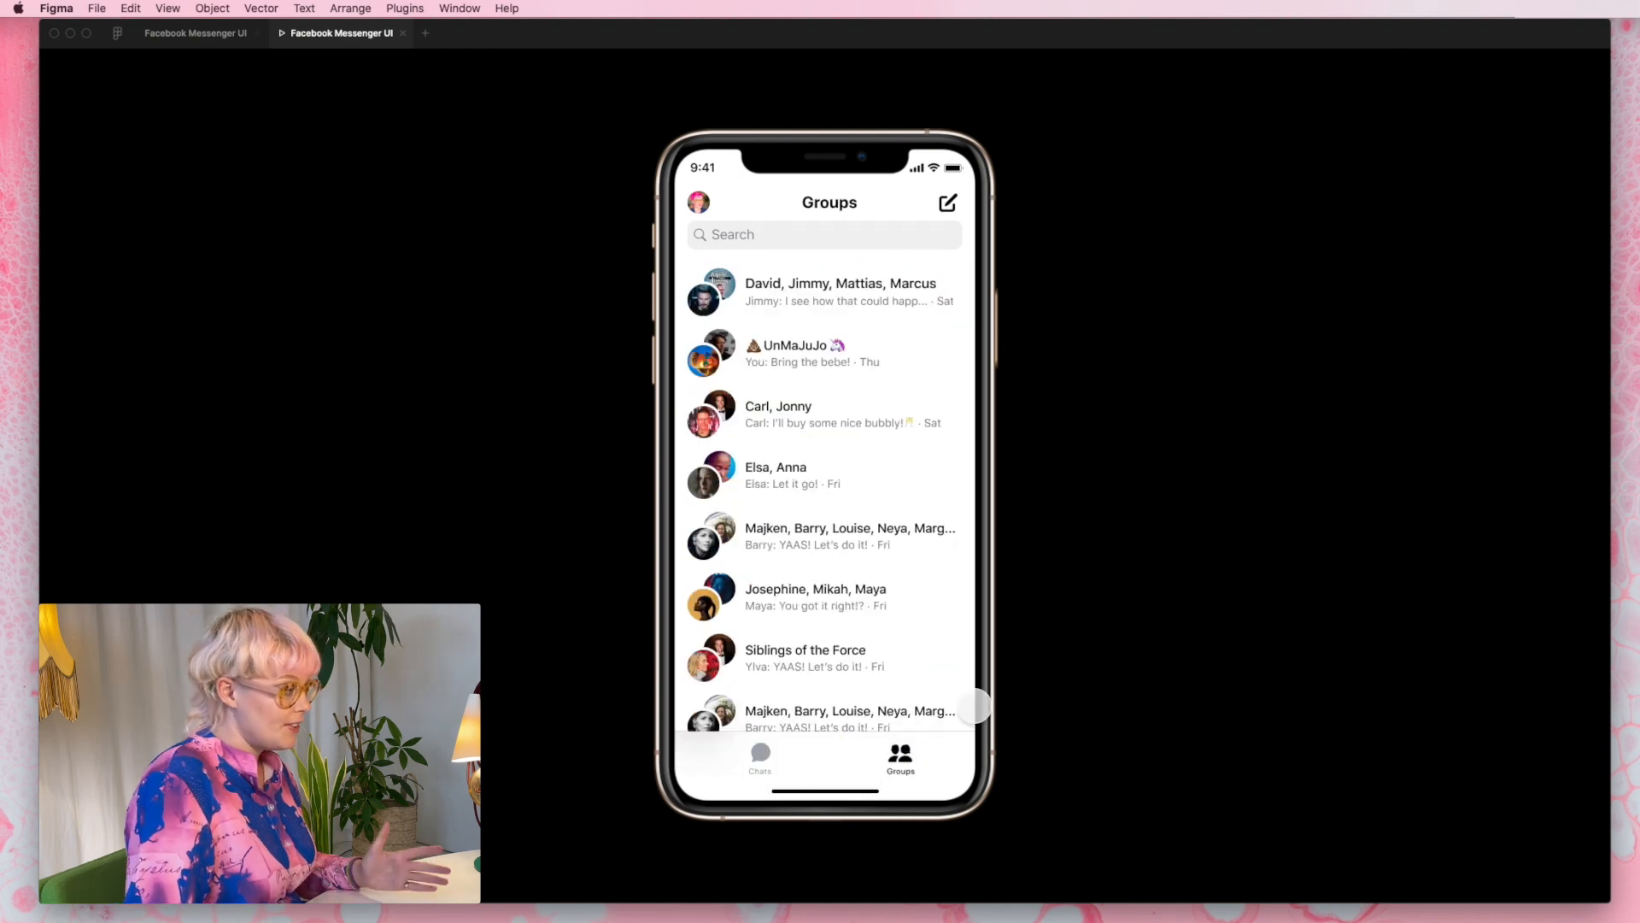
- Return to the design file and change the day in the second group chat's message line to Sat
click(195, 34)
scroll(1044, 336, up, 10)
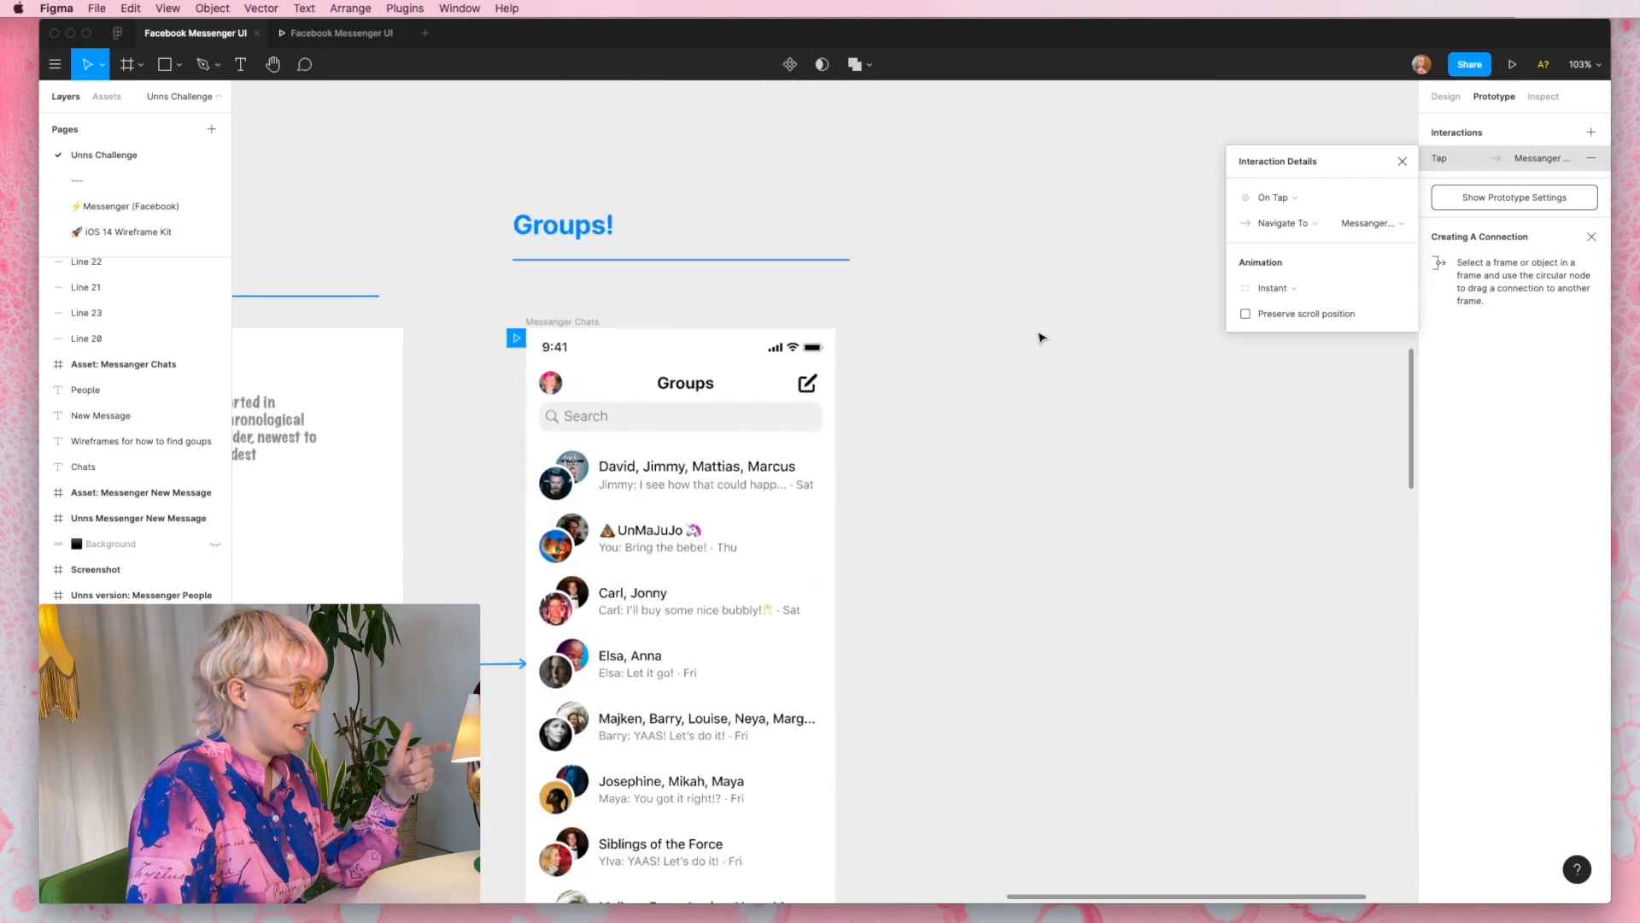
scroll(824, 379, down, 4)
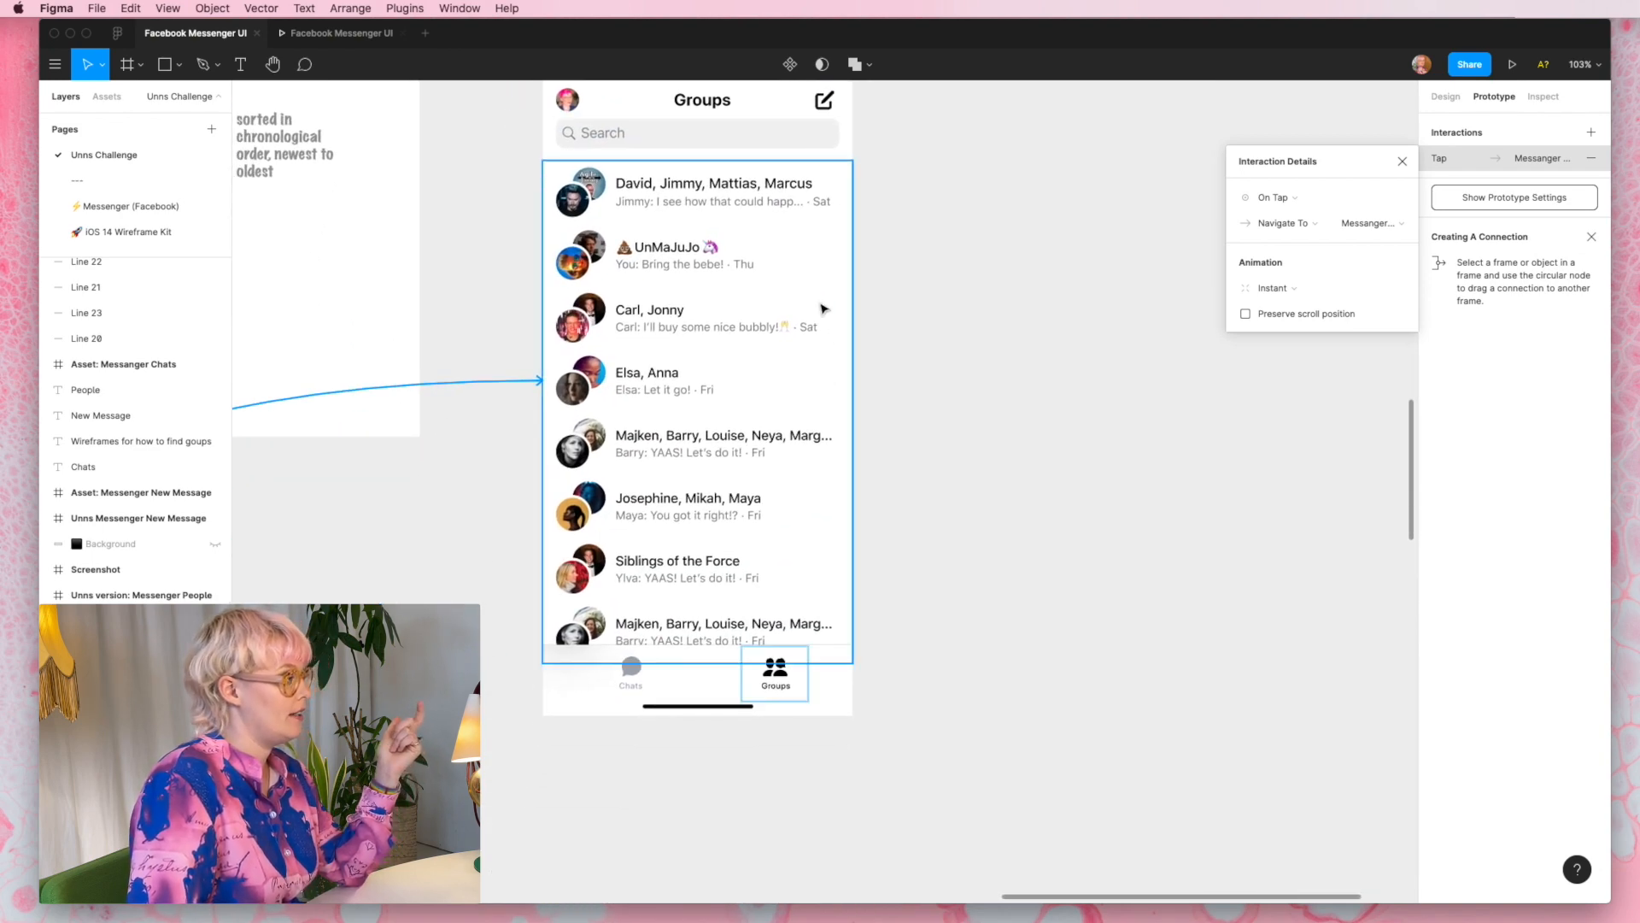
super+click(821, 202)
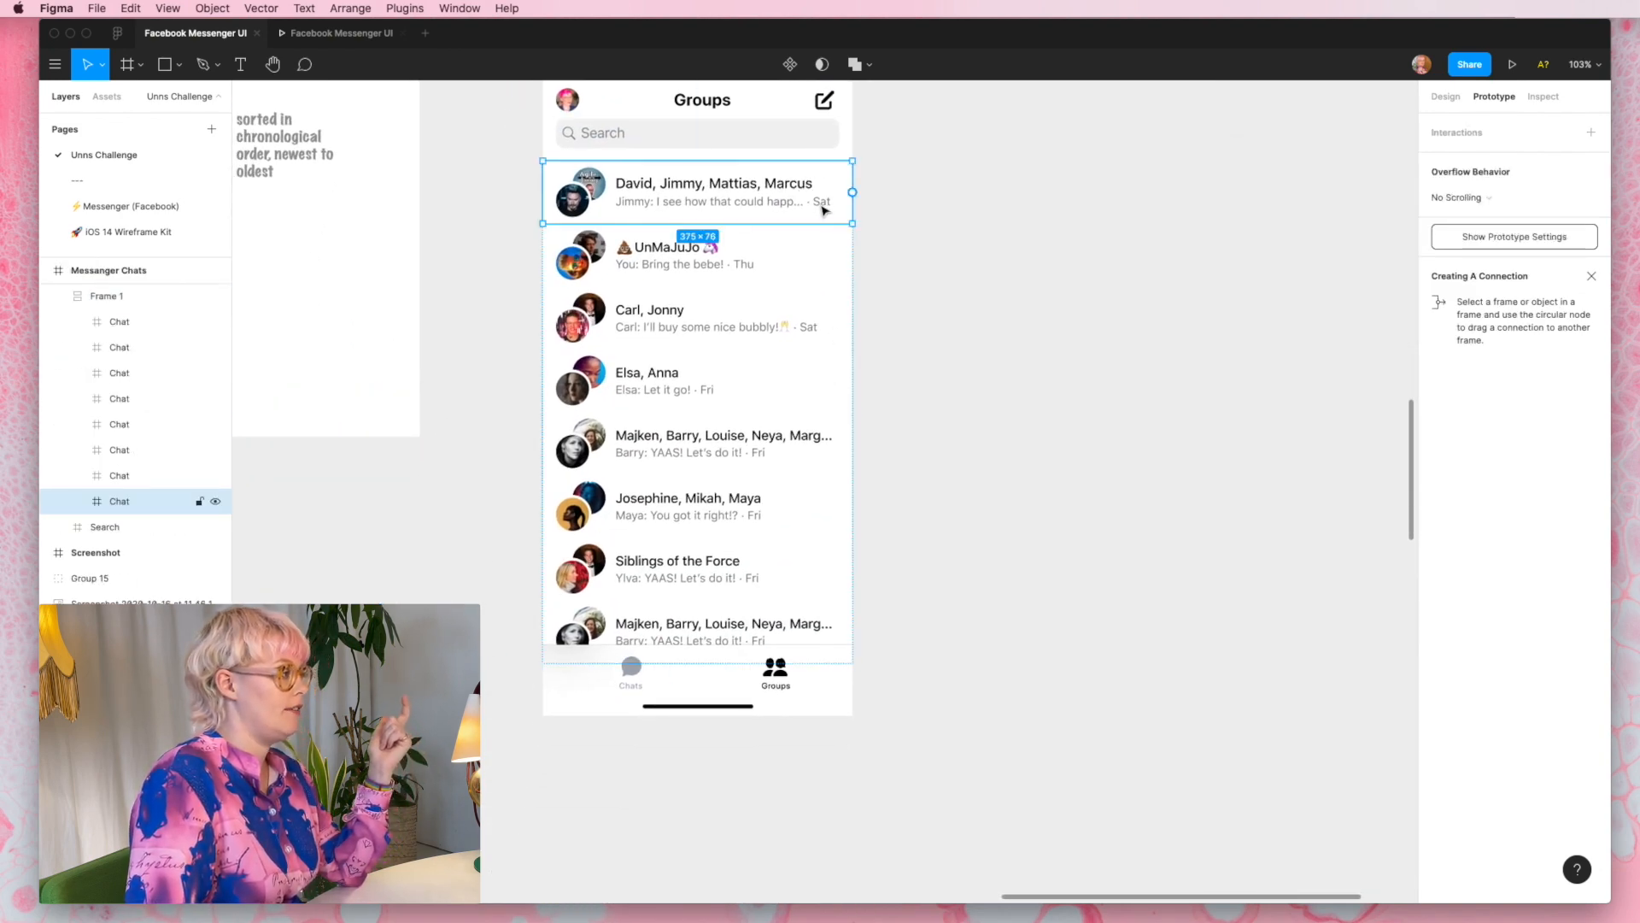
double_click(746, 263)
text(Sat)
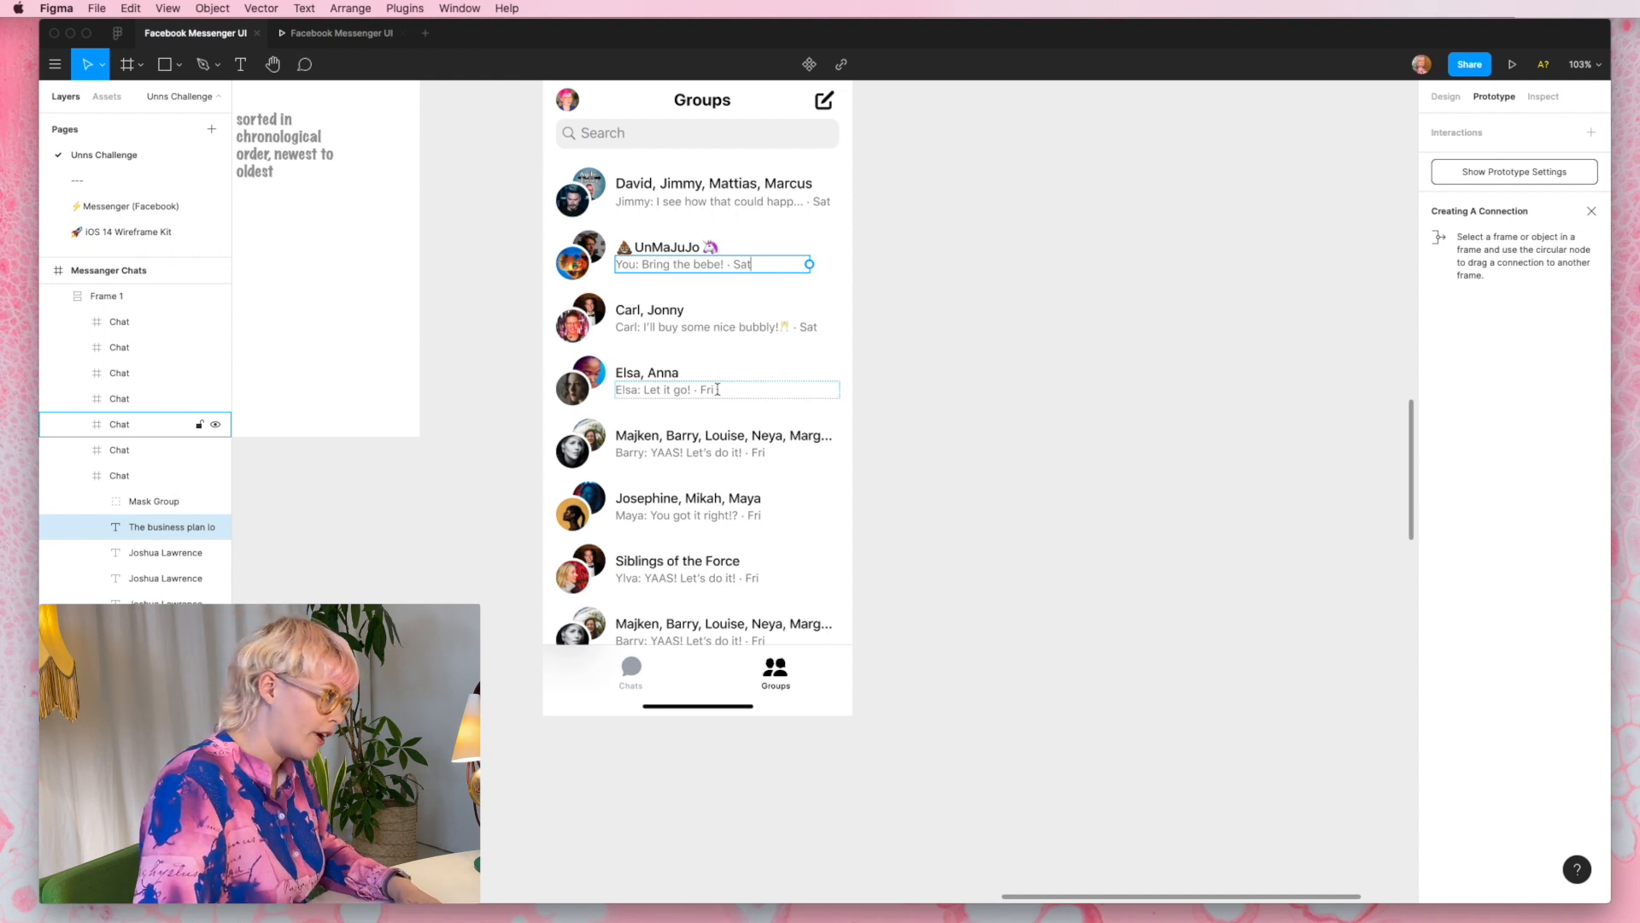
- Change the day in the message line of the last visible group chat to Thu
click(760, 641)
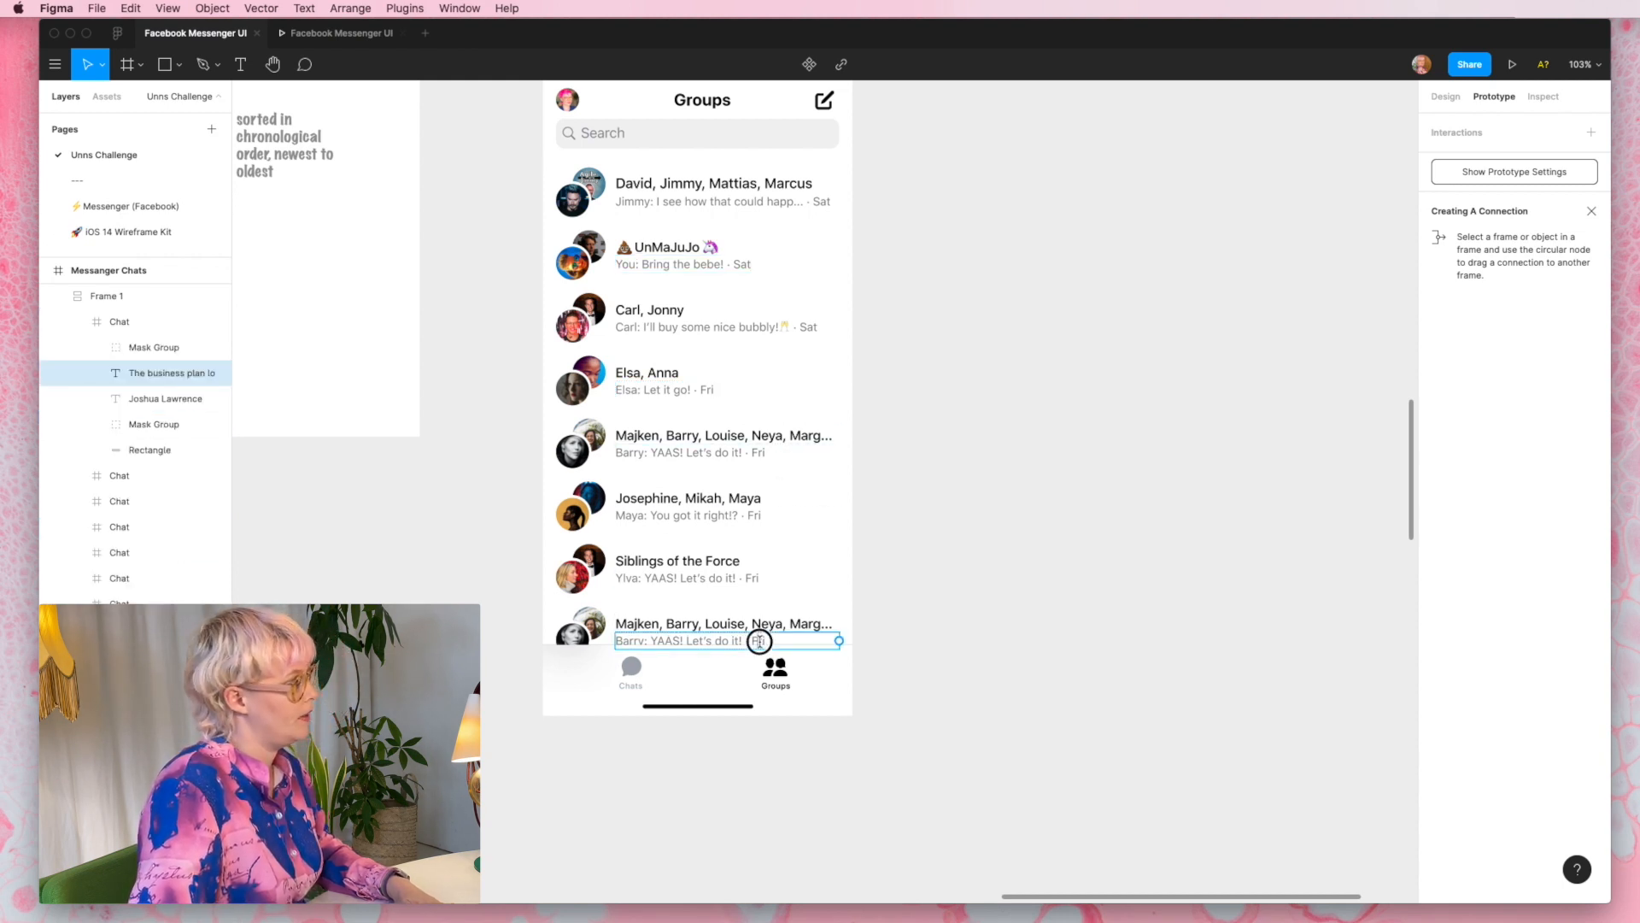
double_click(760, 641)
text(Thu)
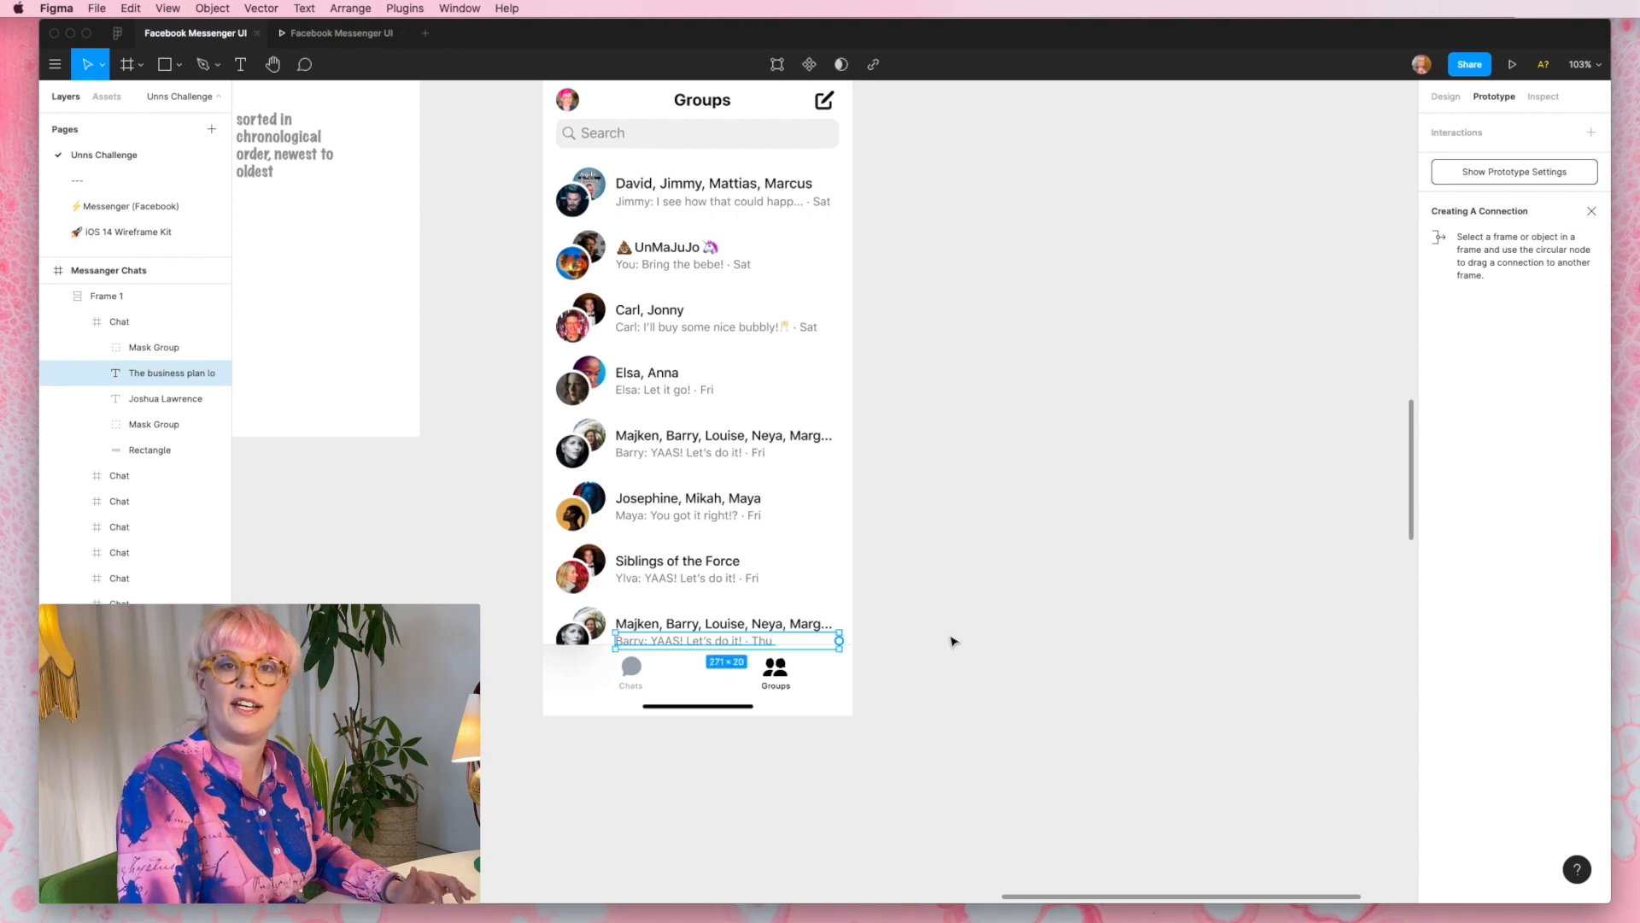
click(954, 641)
- Compare the Groups screen with its wireframe flow and open the updated prototype preview
scroll(955, 641, down, 3)
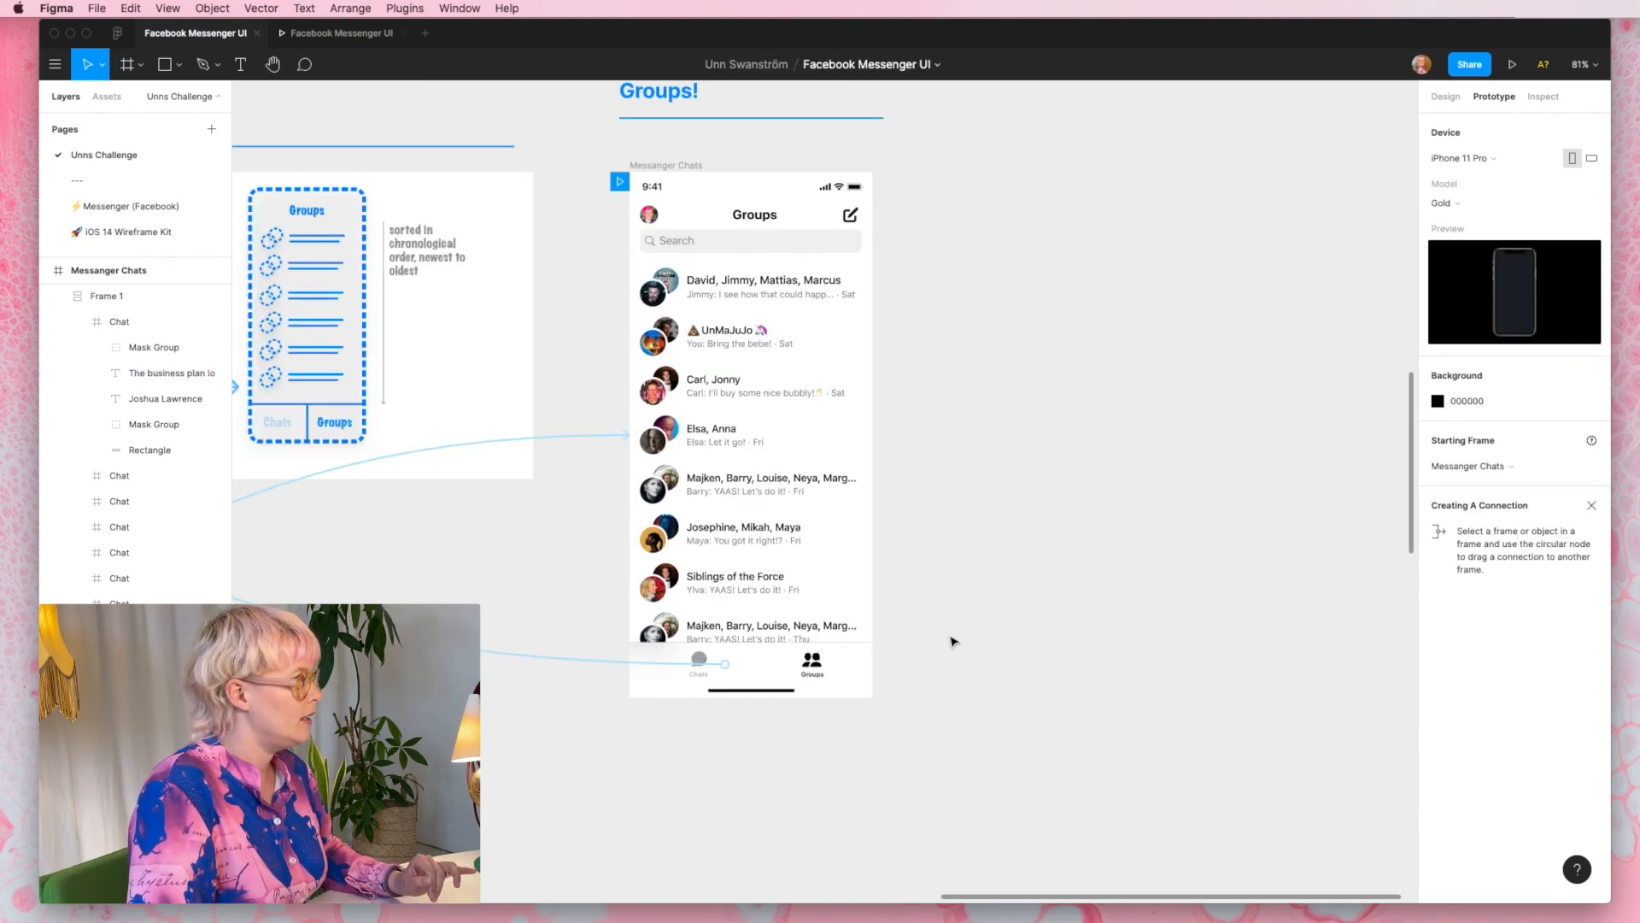
scroll(953, 641, left, 4)
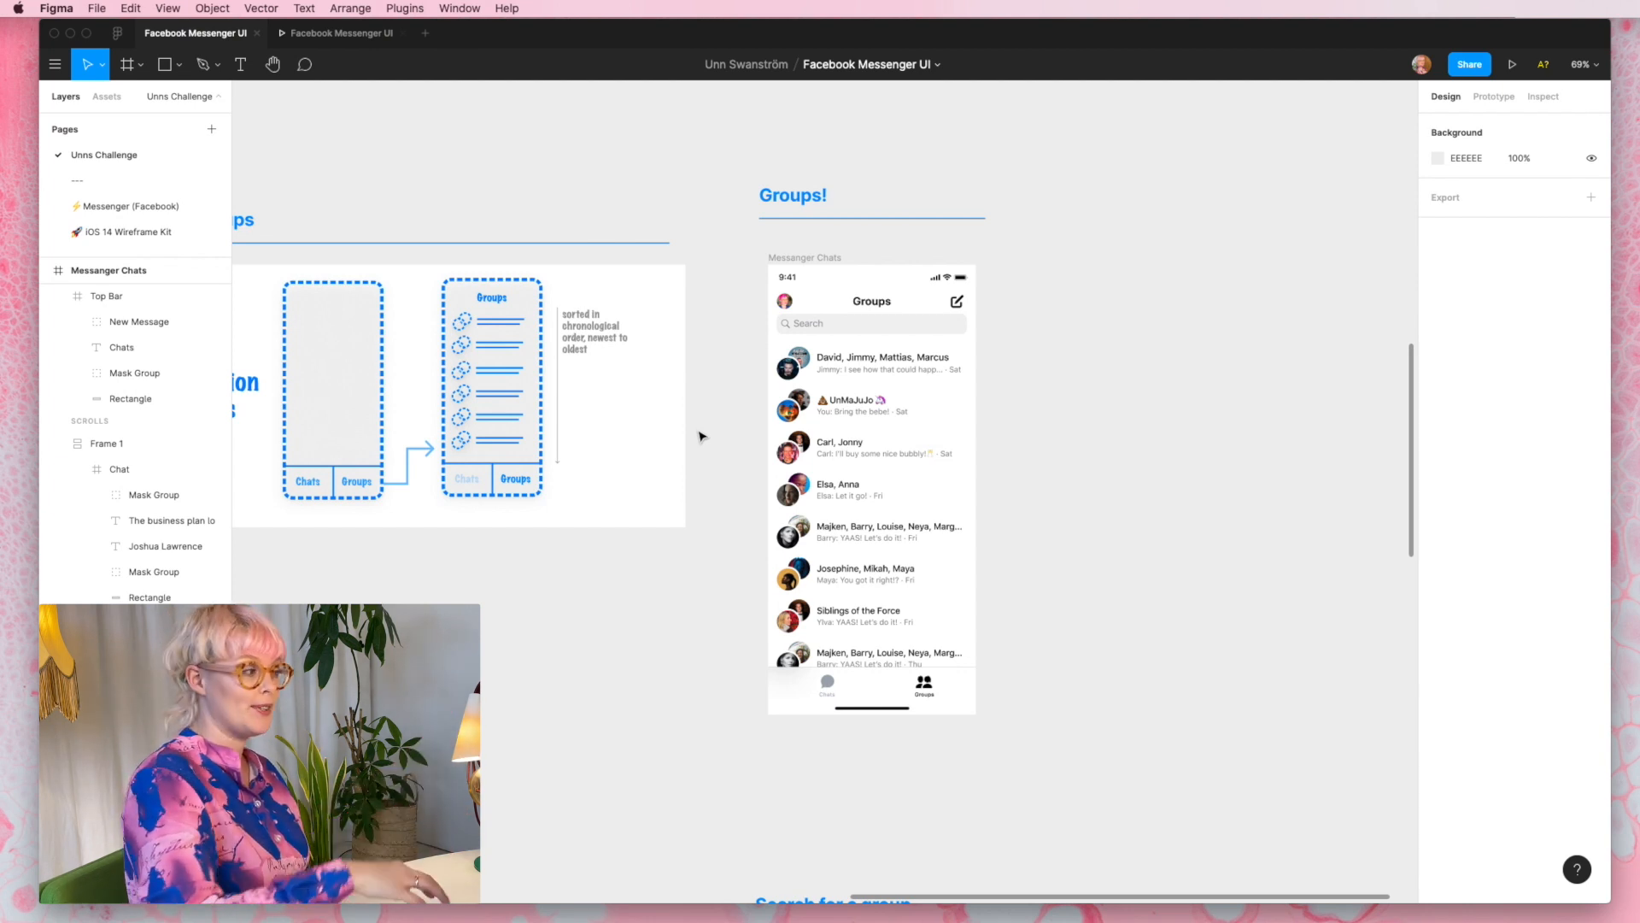
click(1512, 64)
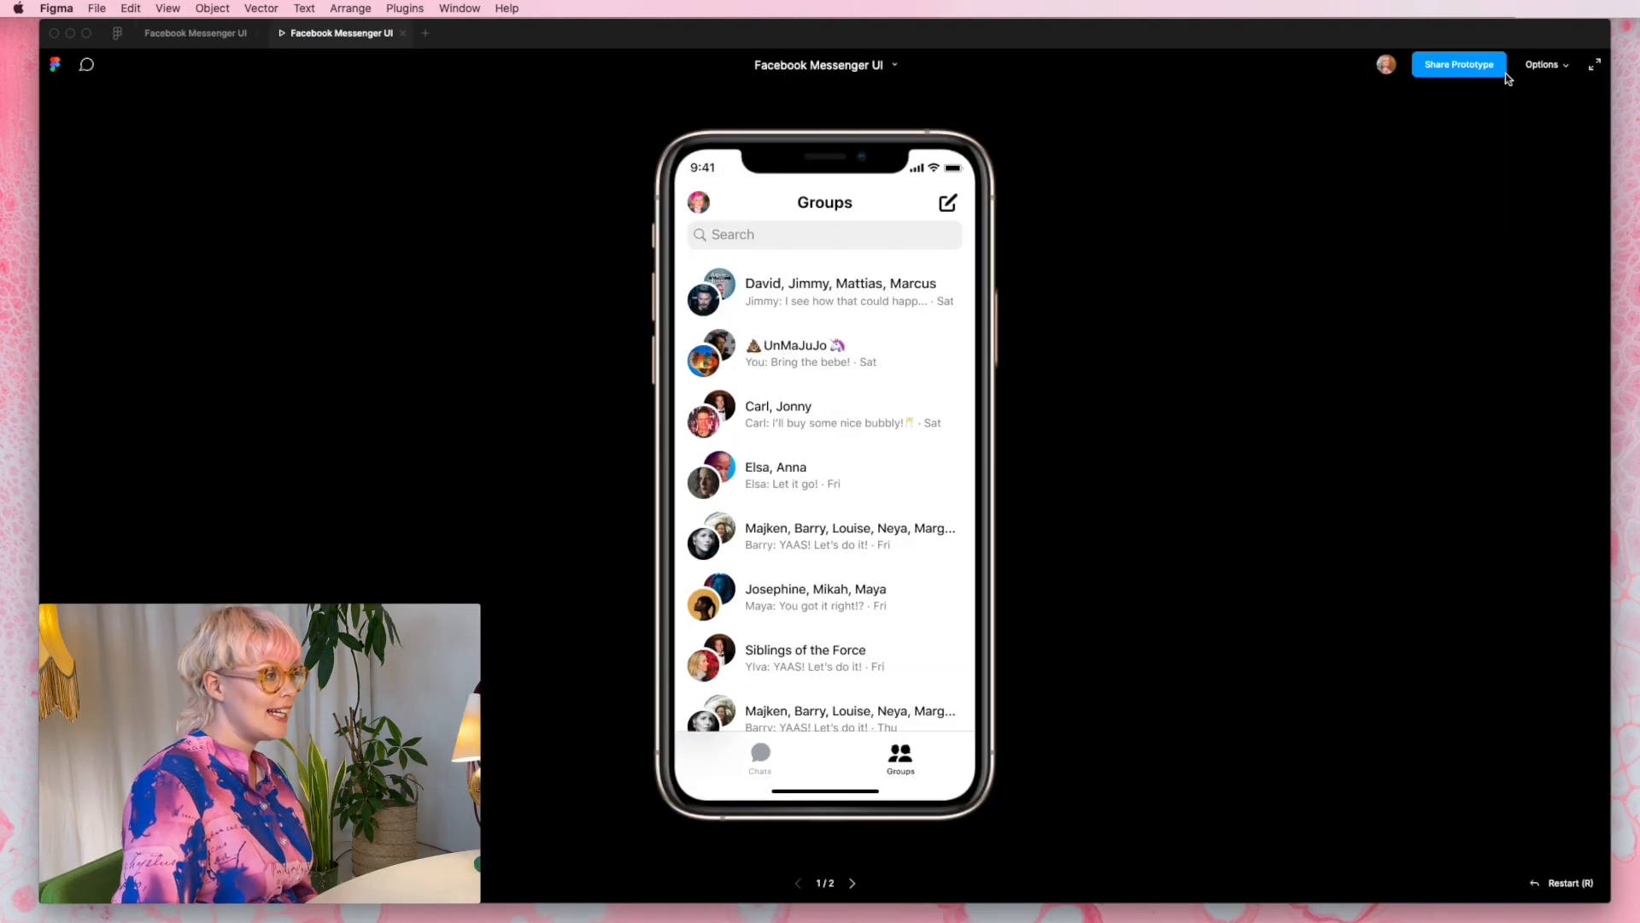
- Test switching between the Chats and Groups tabs in the prototype, and return to the wireframes in the design file
click(746, 770)
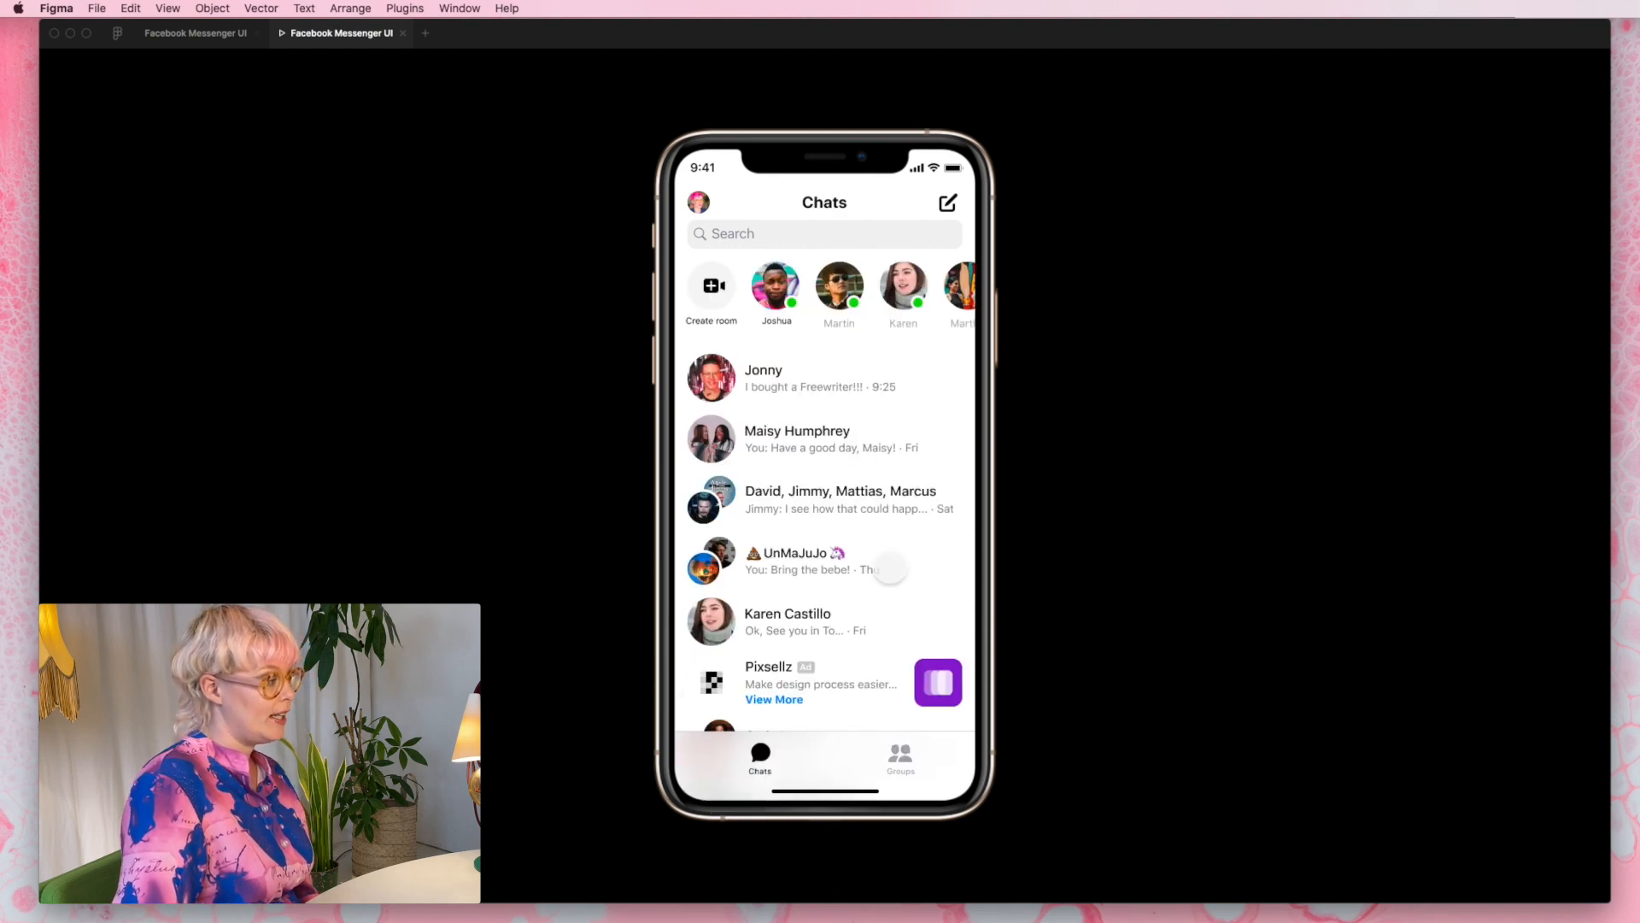
click(901, 760)
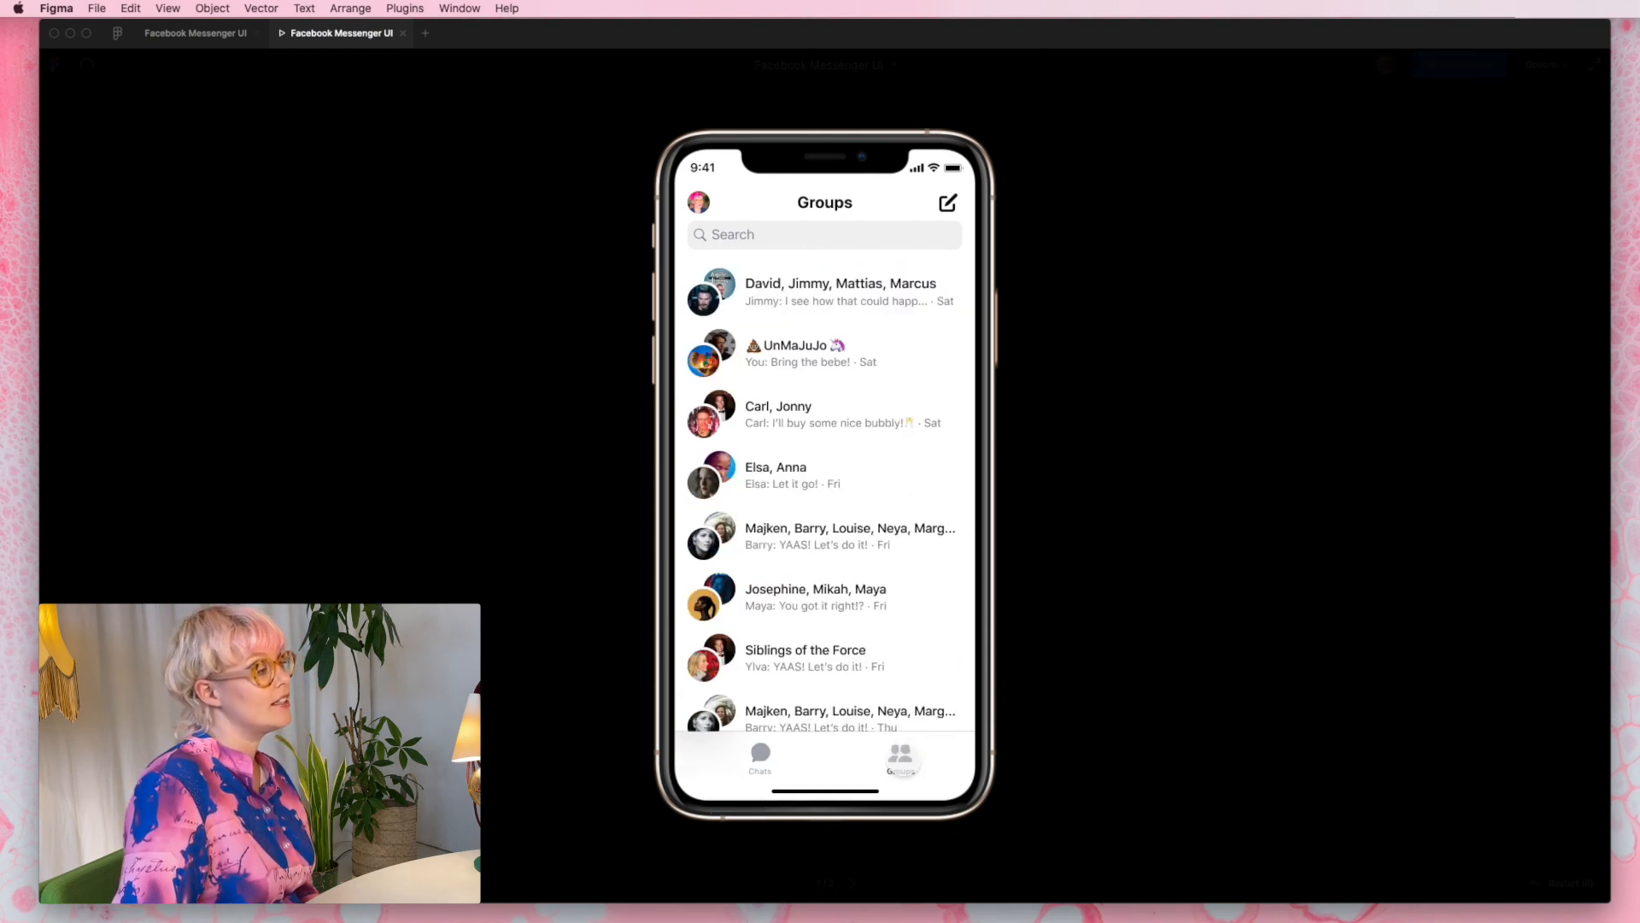
scroll(599, 609, right, 1)
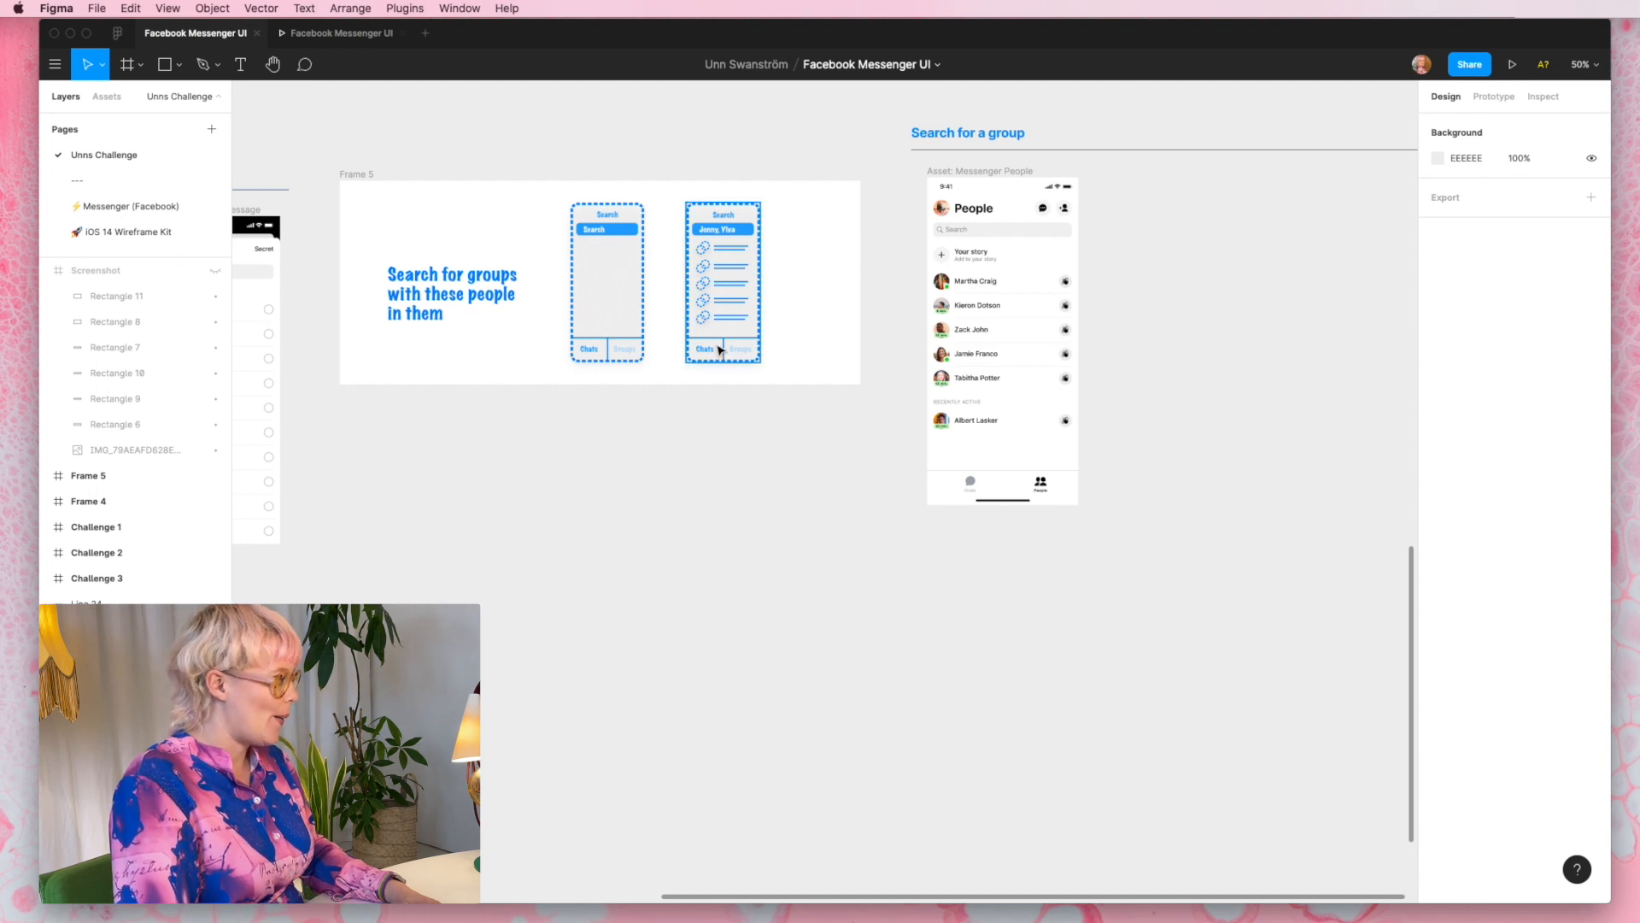
- Unhide the Screenshot frame beside the Messenger People screen in the Search for a group section
scroll(721, 351, up, 3)
scroll(721, 352, right, 10)
scroll(718, 348, up, 2)
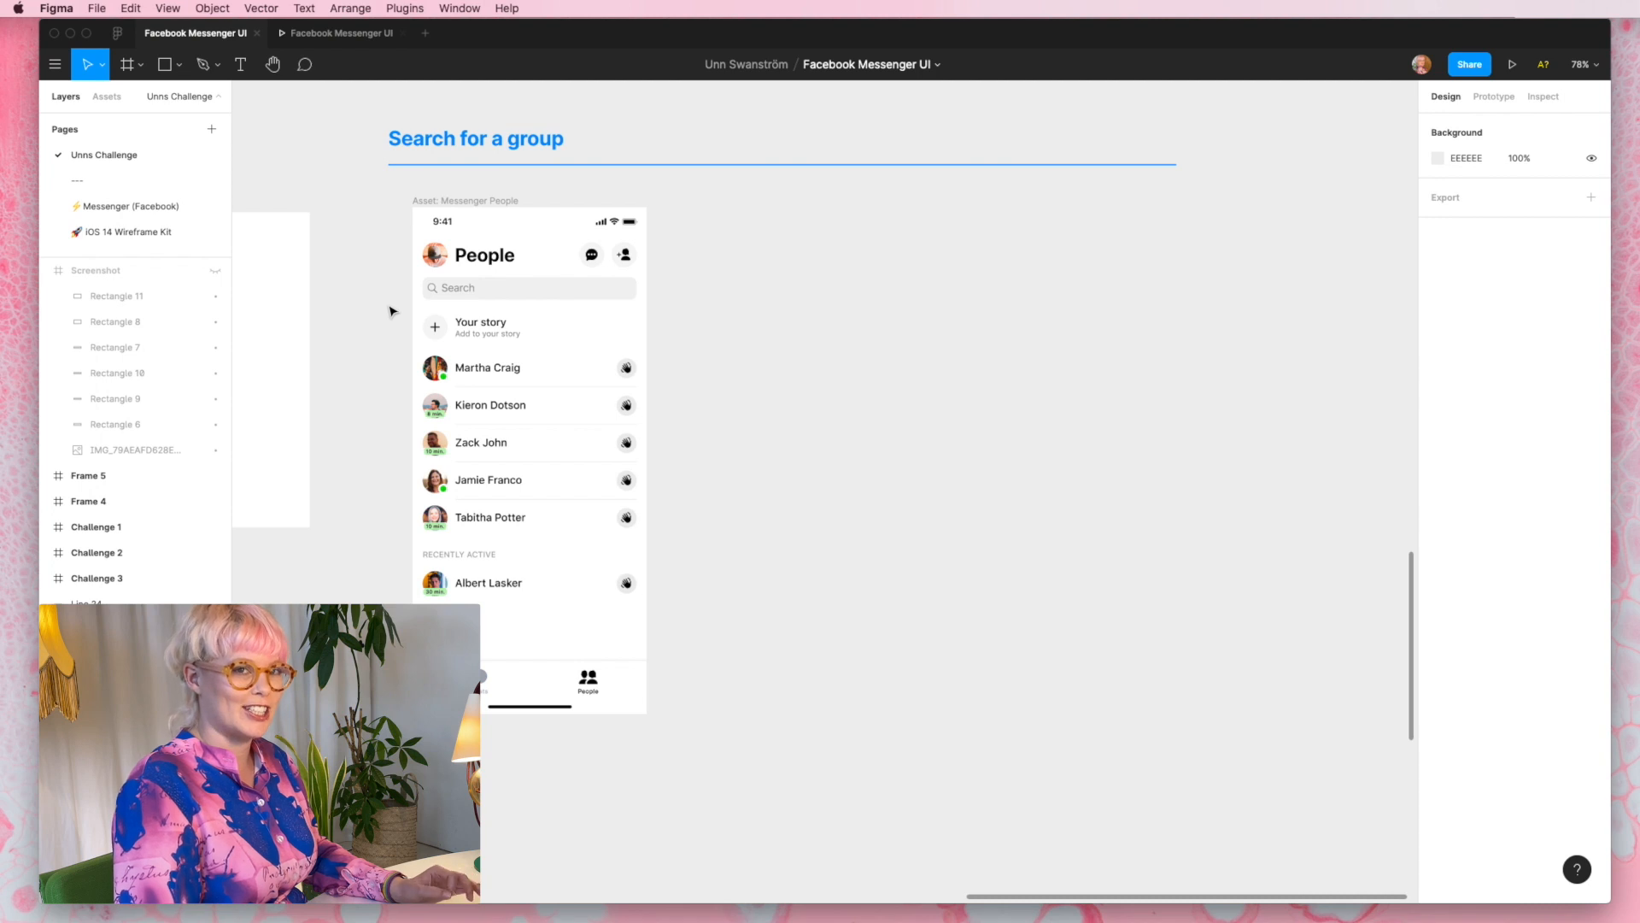
click(215, 271)
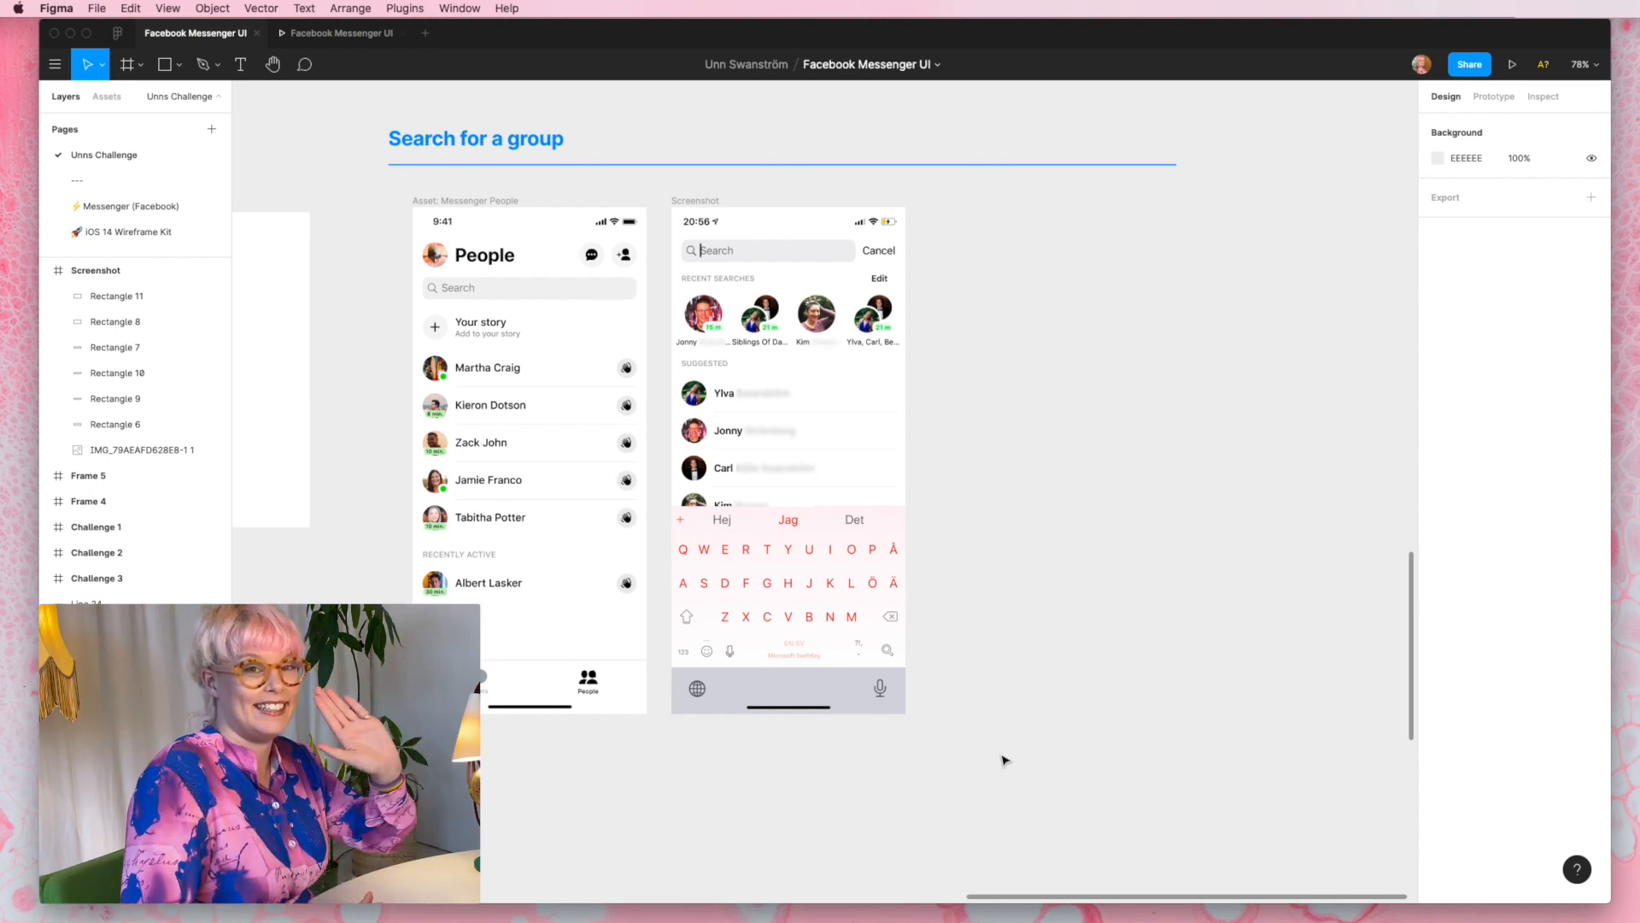
click(880, 400)
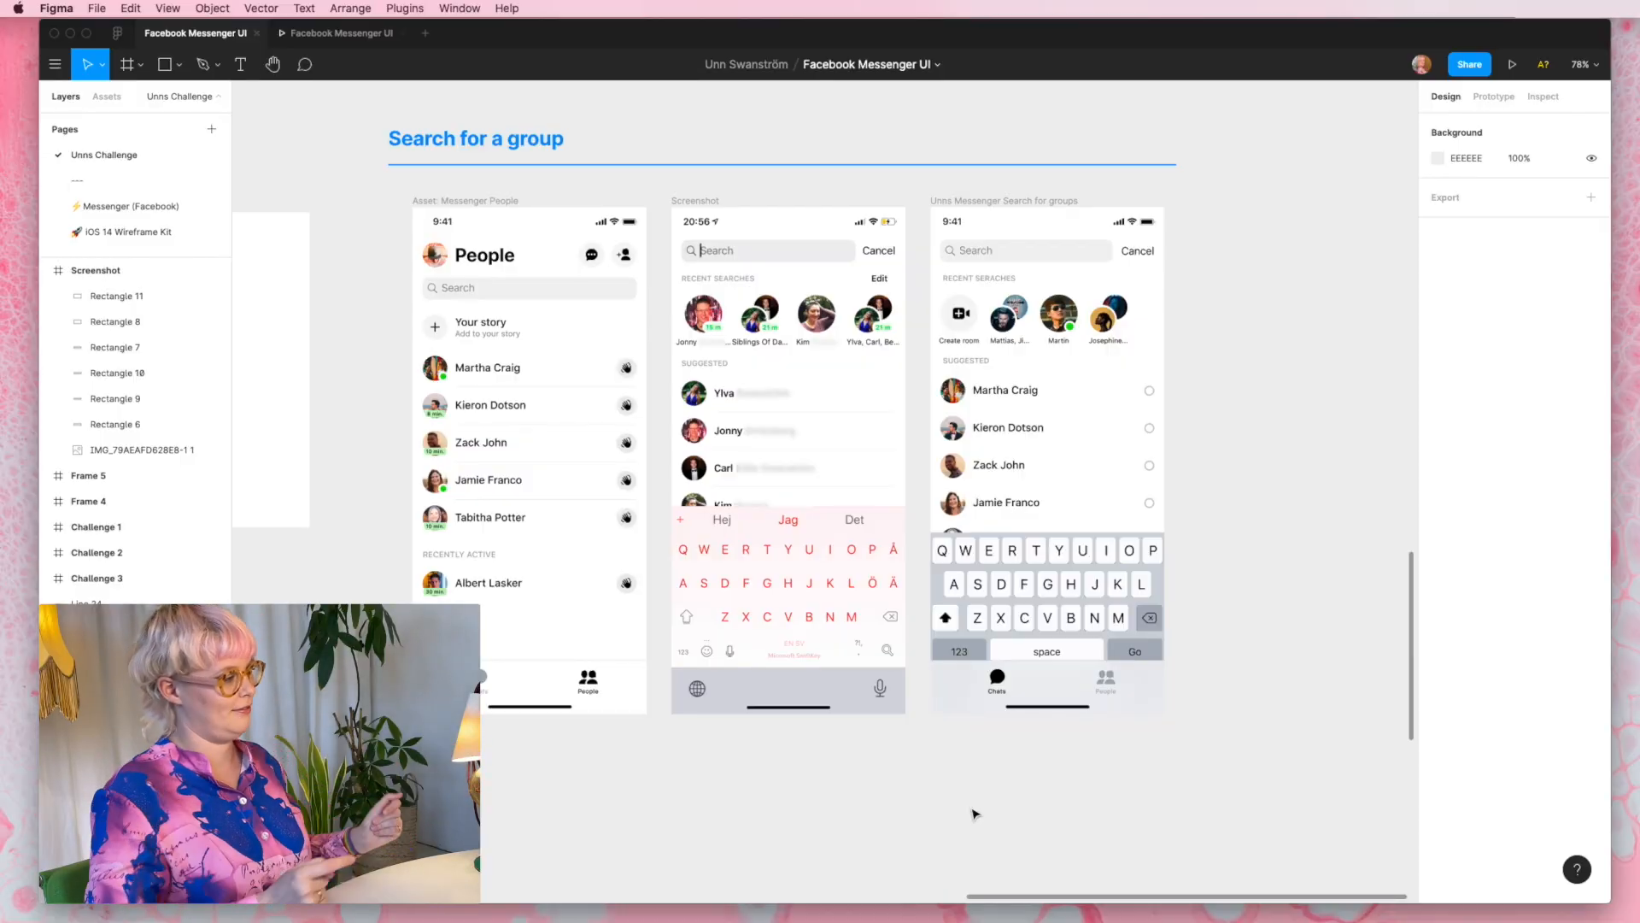
- Duplicate the Unns Messenger Search for groups frame and place the copy beside the original
scroll(1066, 322, down, 3)
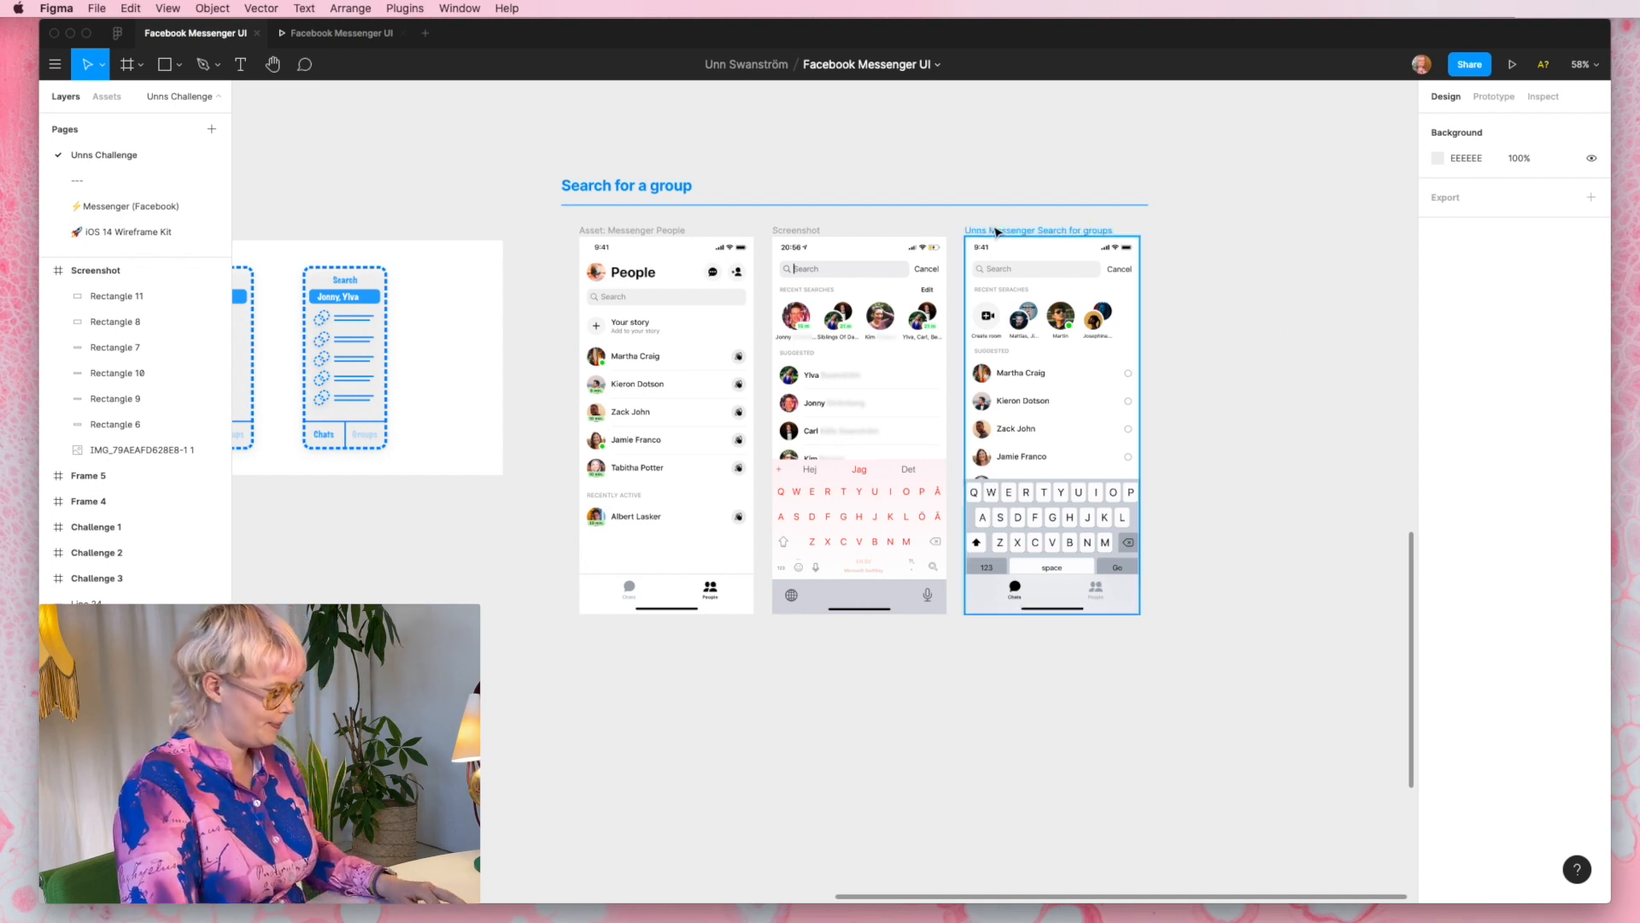
drag(996, 230, 1196, 229)
scroll(1298, 308, up, 10)
scroll(1292, 312, right, 5)
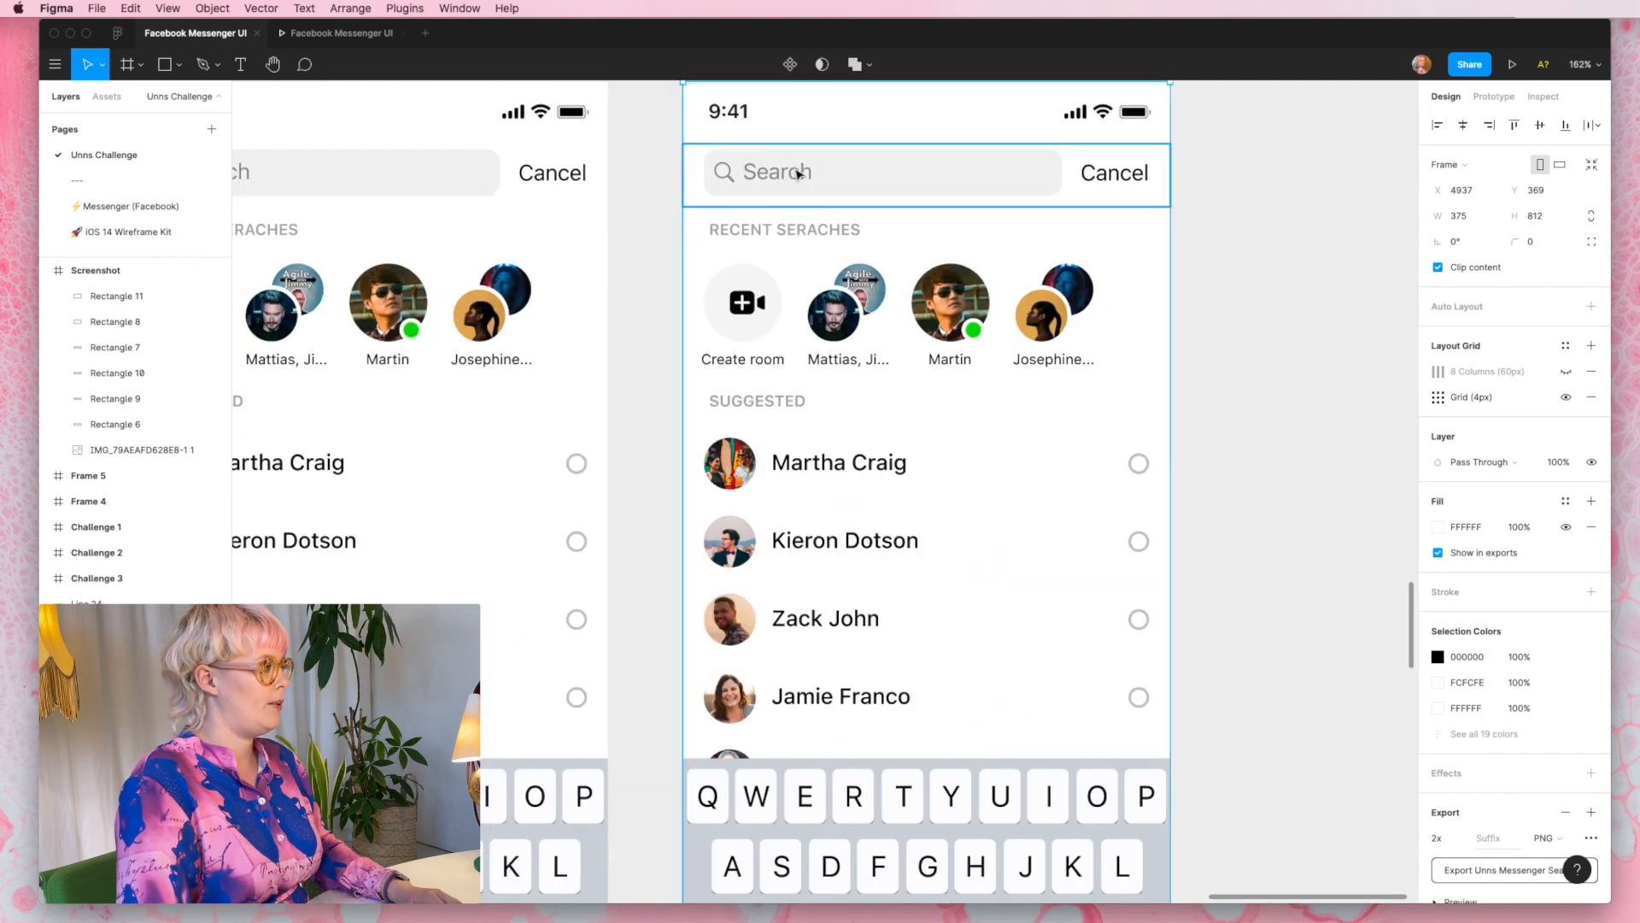
- Replace the search placeholder in the duplicated frame with the two first names from the wireframe, separated by a comma
double_click(796, 174)
double_click(796, 174)
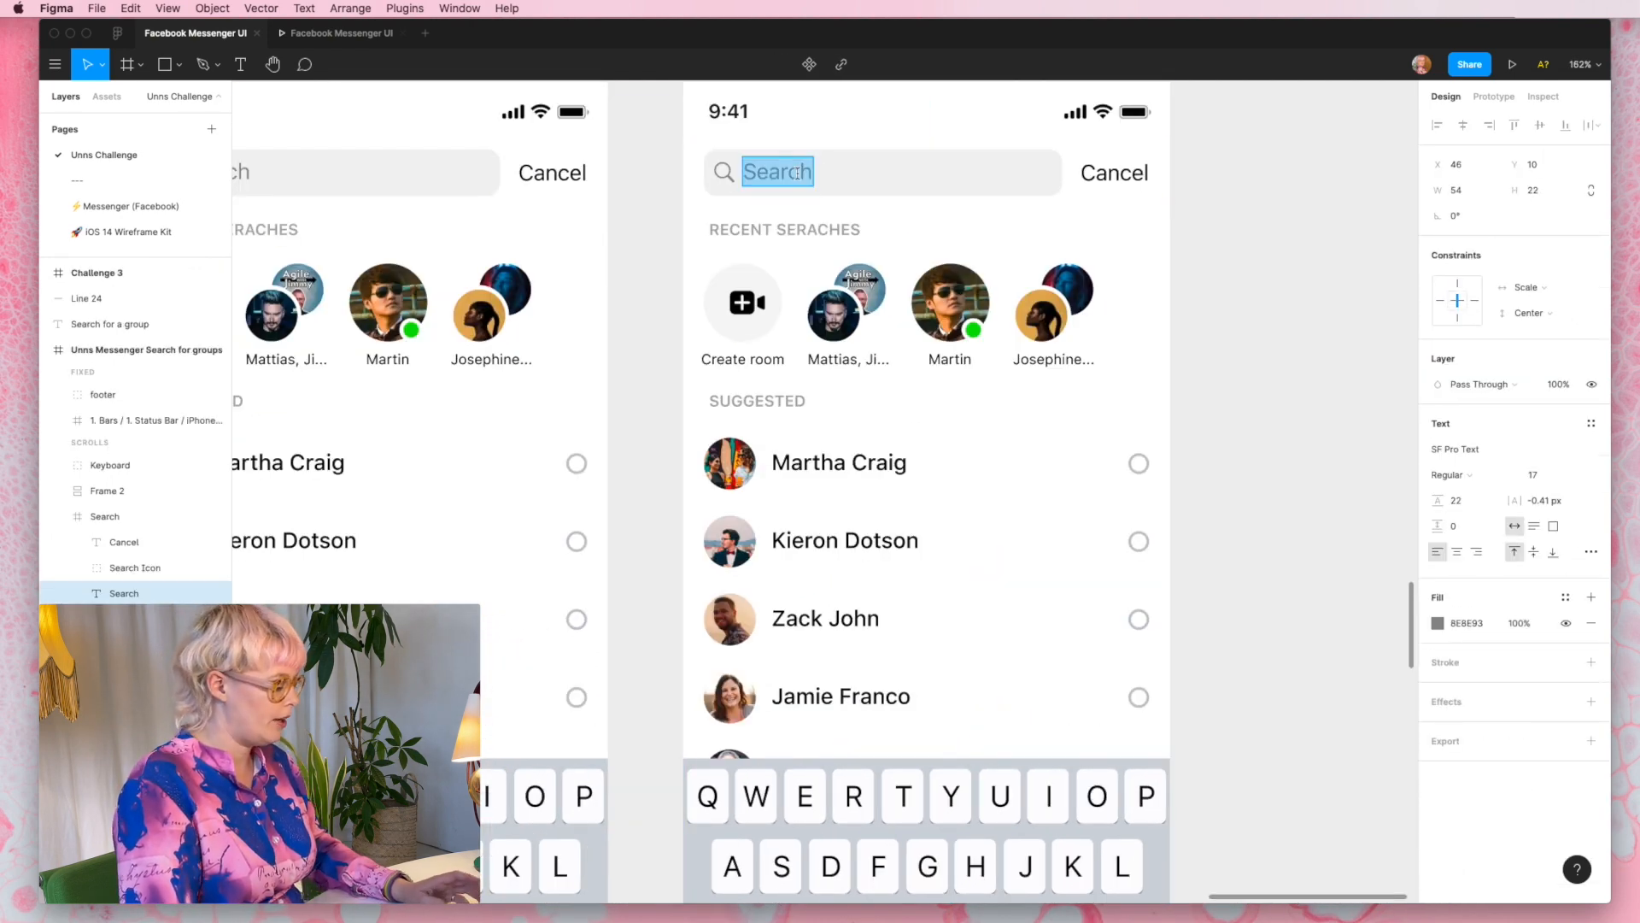
text(Jonny)
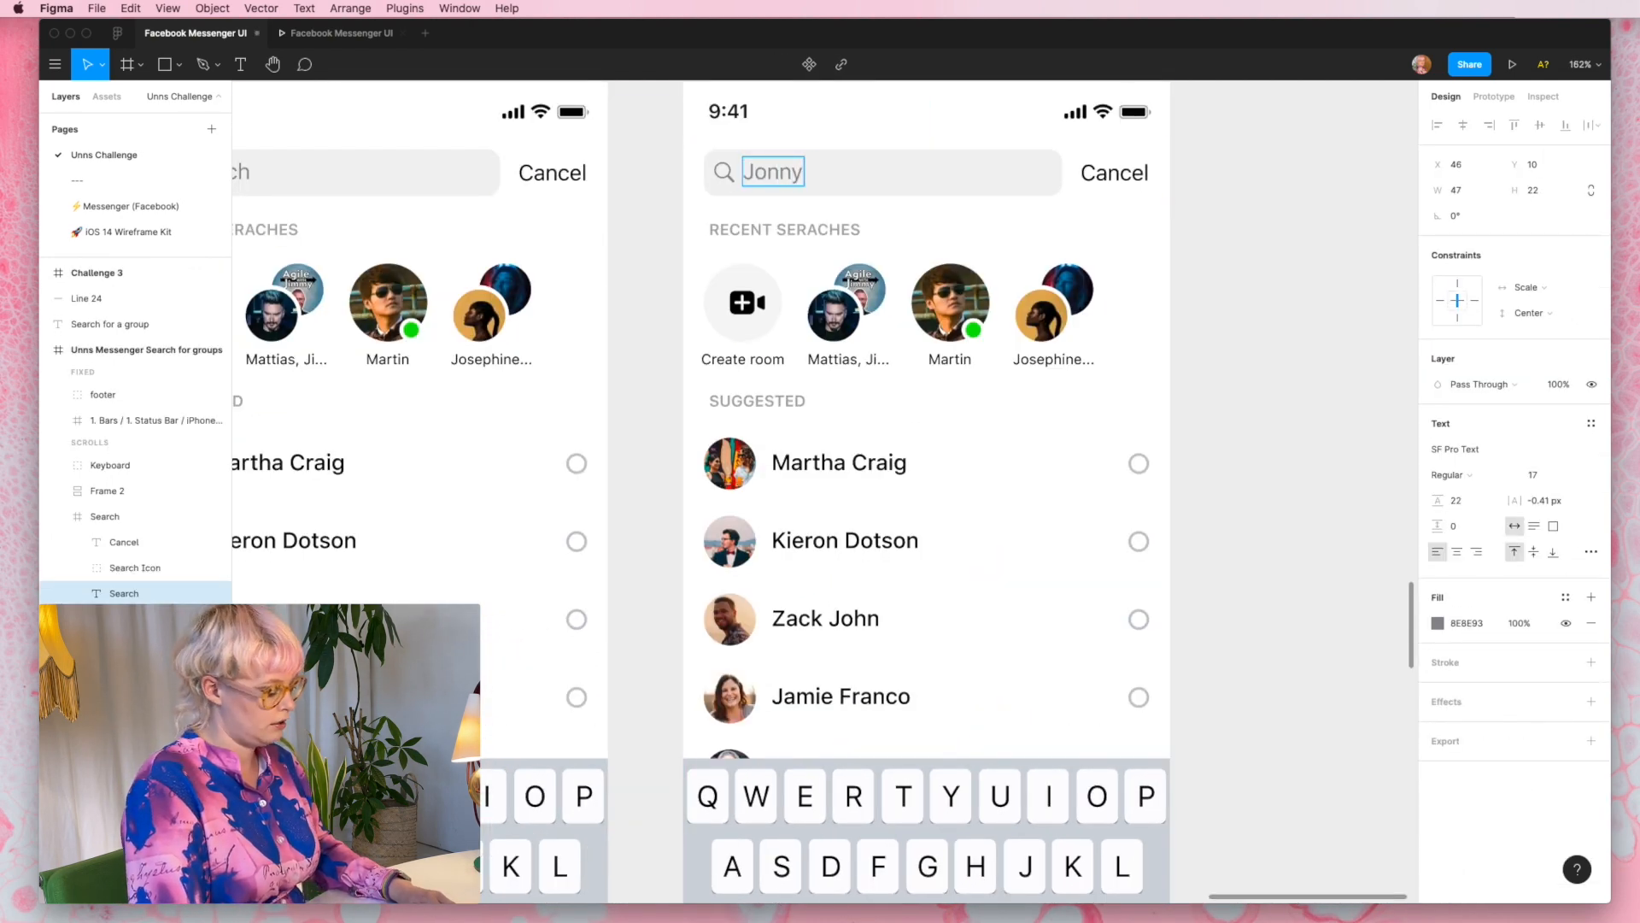
text(,)
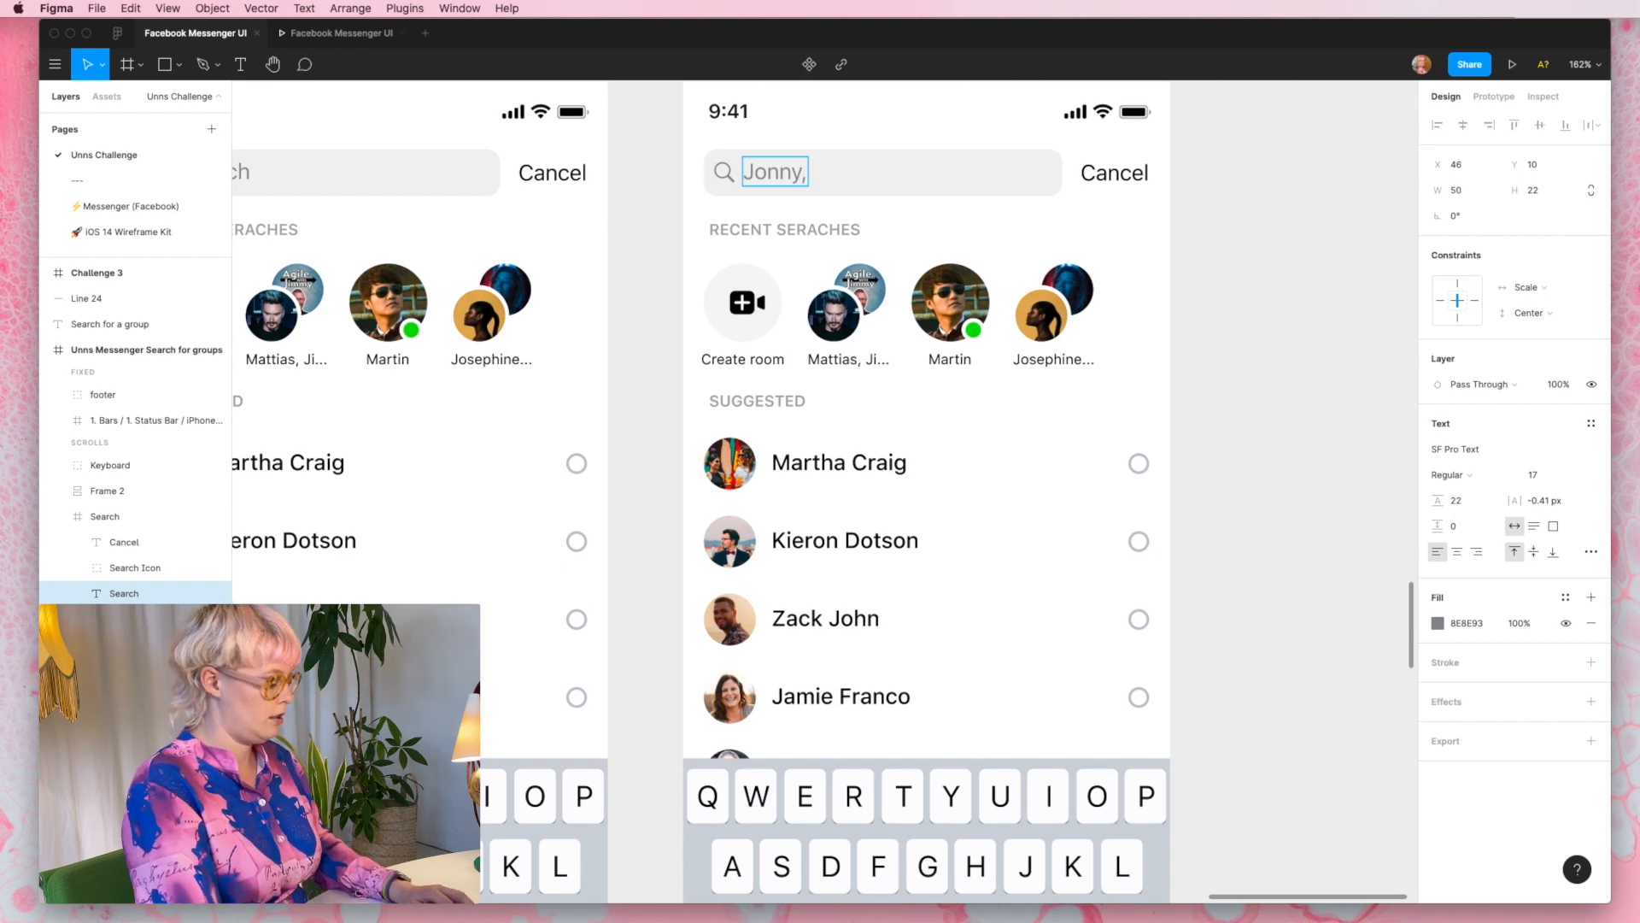
text( Ylva)
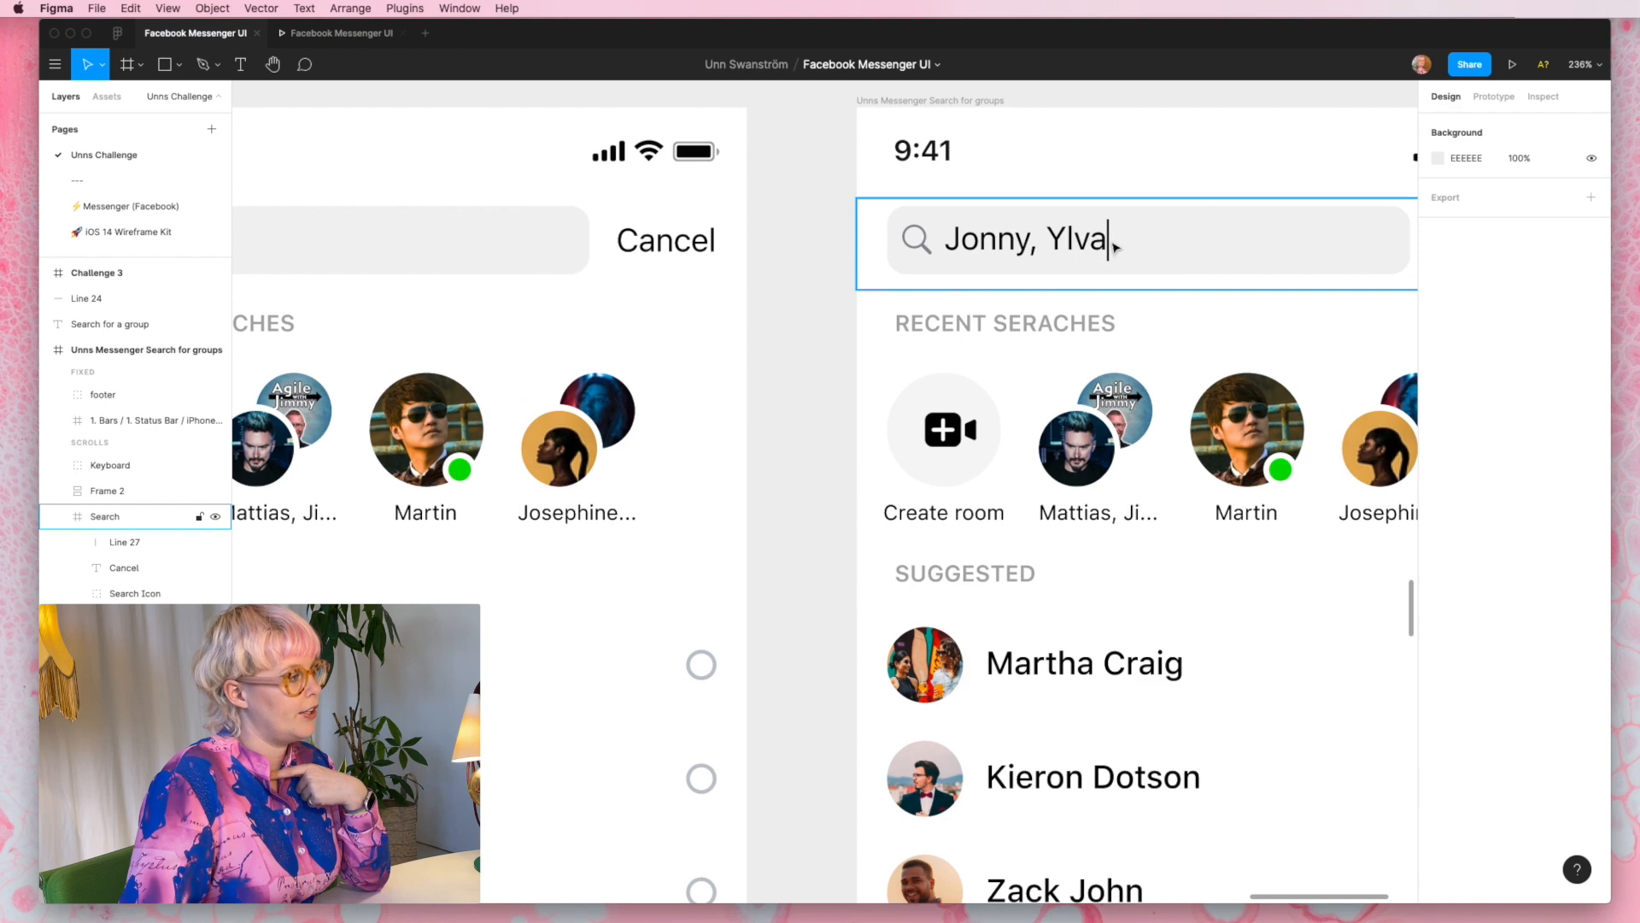
- Nudge the vertical text-cursor line to X 134, just after the names in the duplicated frame's search field
double_click(1113, 243)
scroll(1114, 247, up, 5)
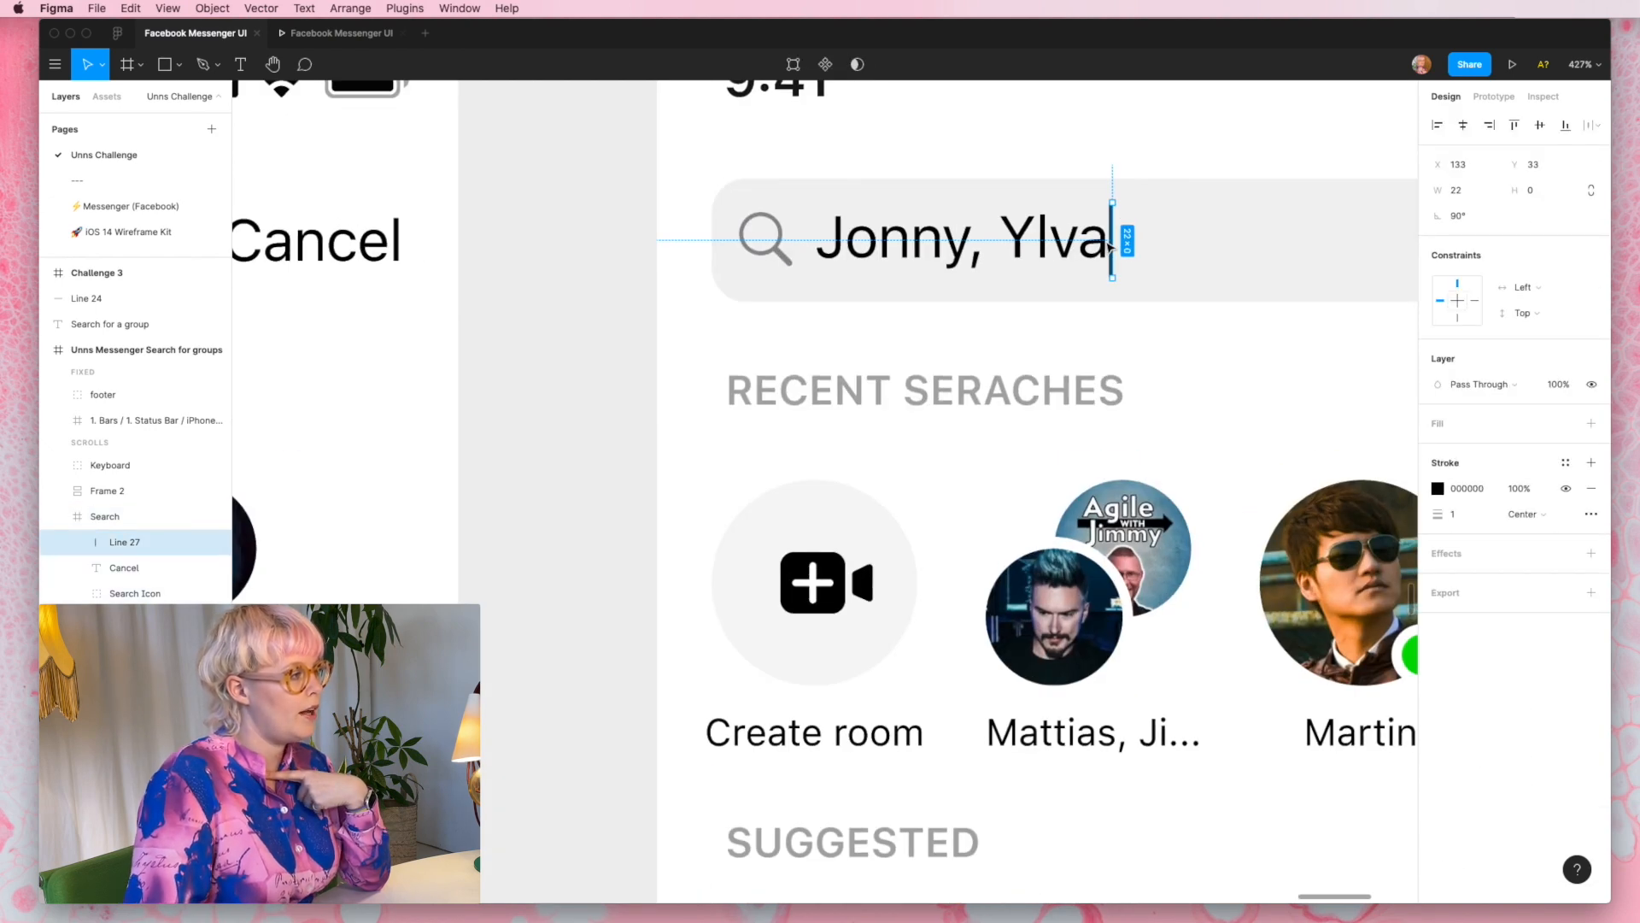
scroll(1111, 246, down, 10)
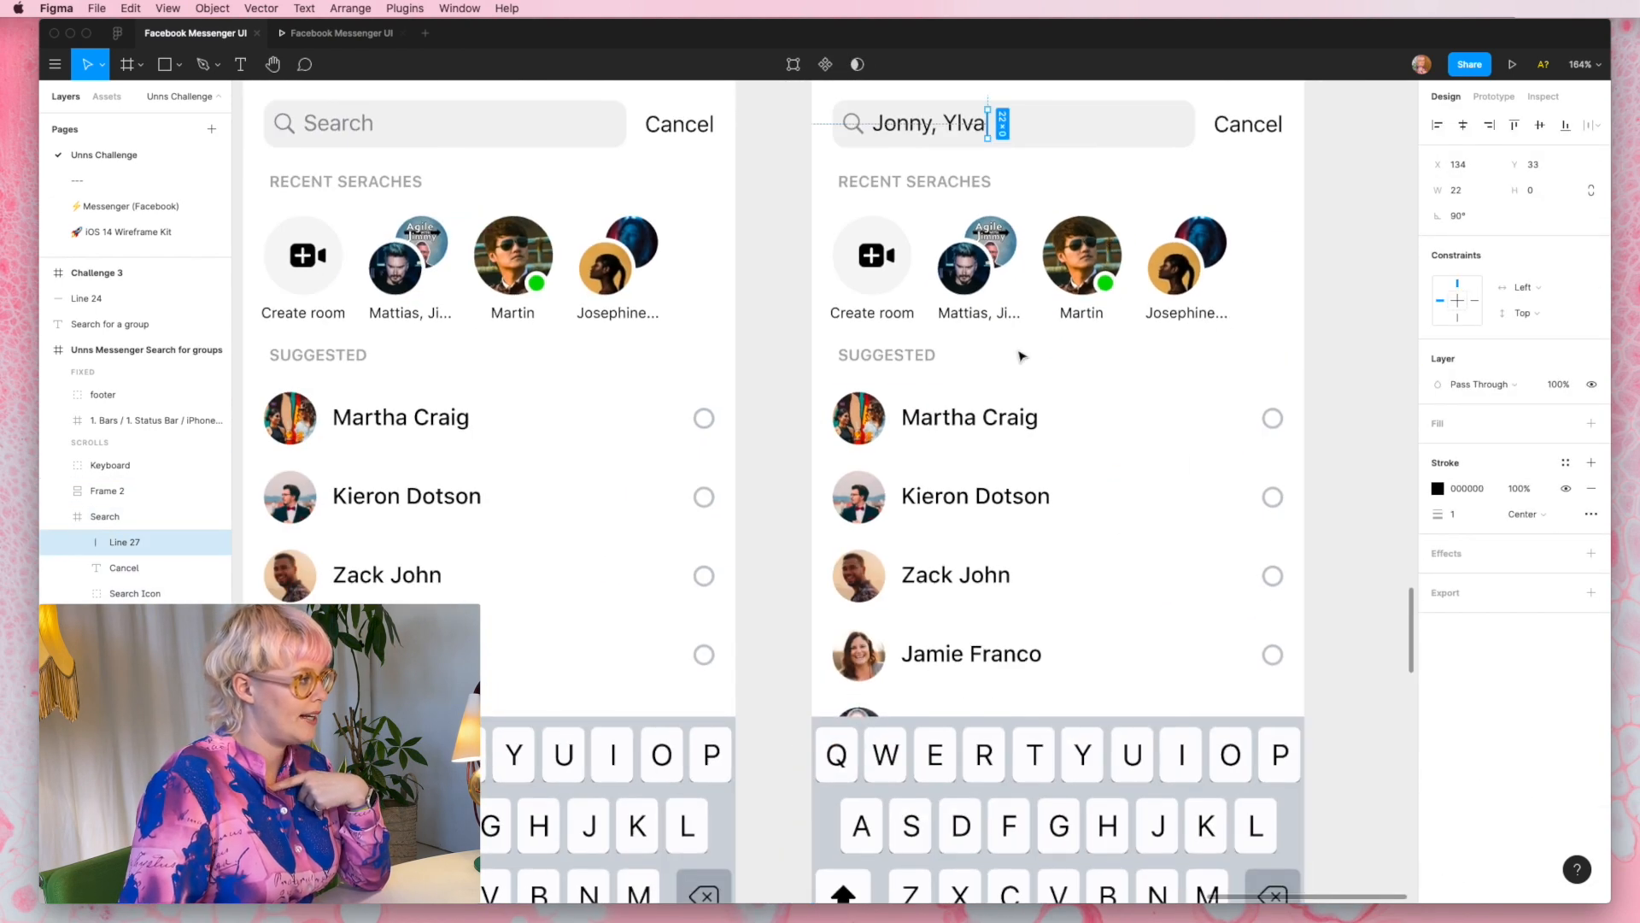
click(1382, 410)
scroll(1389, 411, up, 2)
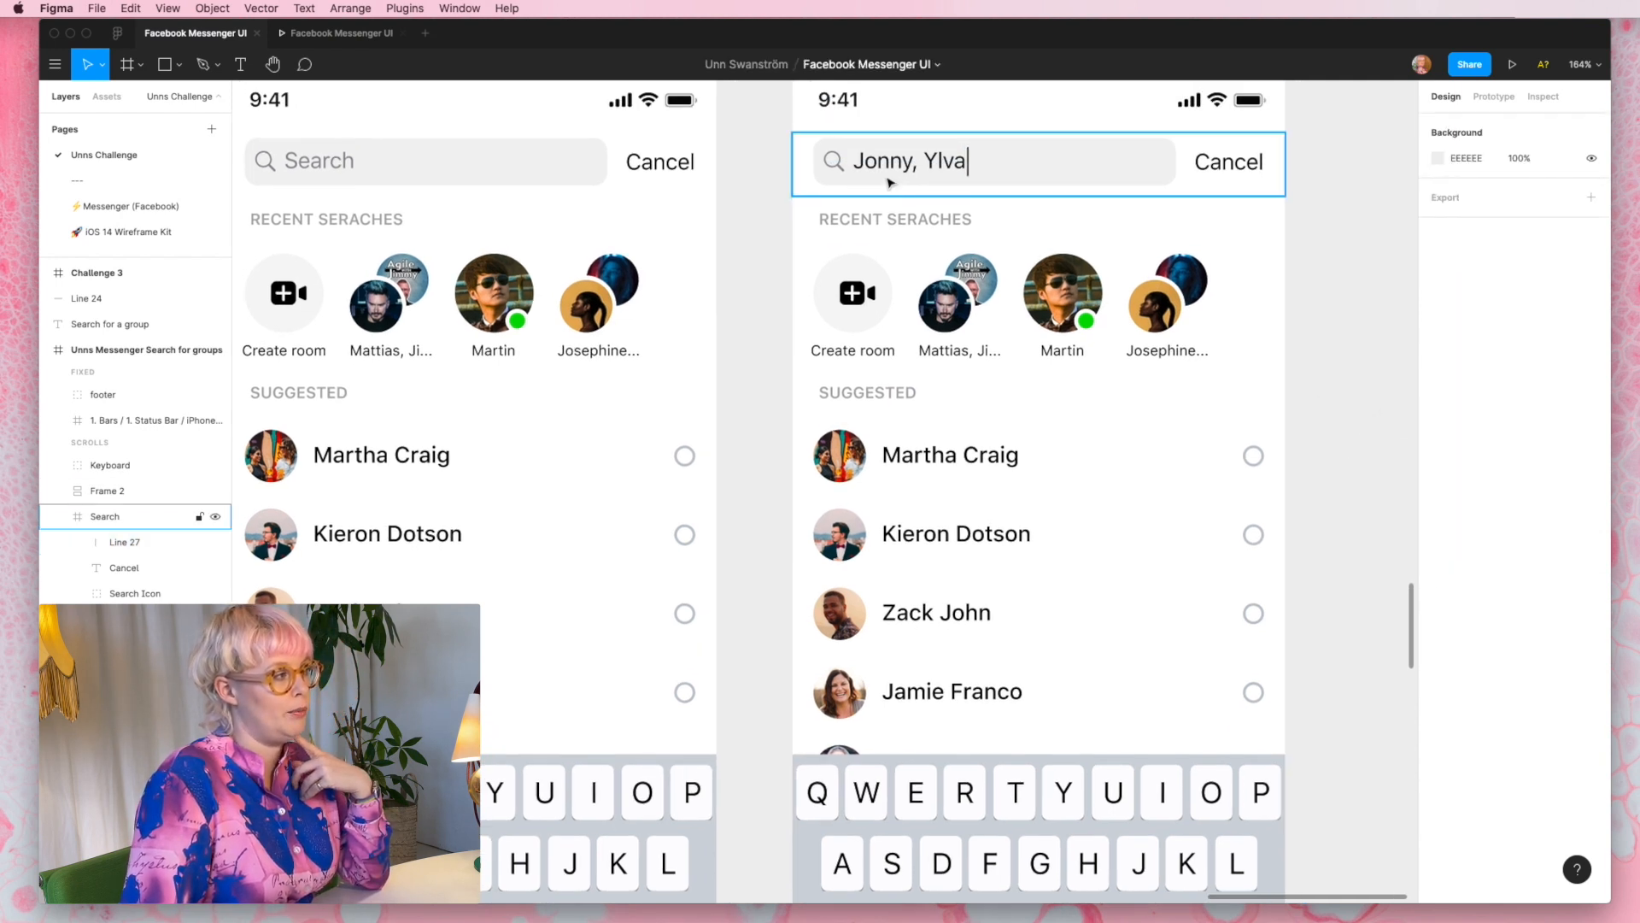
- Correct the misspelled heading above the recent contacts in the duplicated frame to RECENT SEARCHES
click(914, 303)
scroll(927, 231, up, 5)
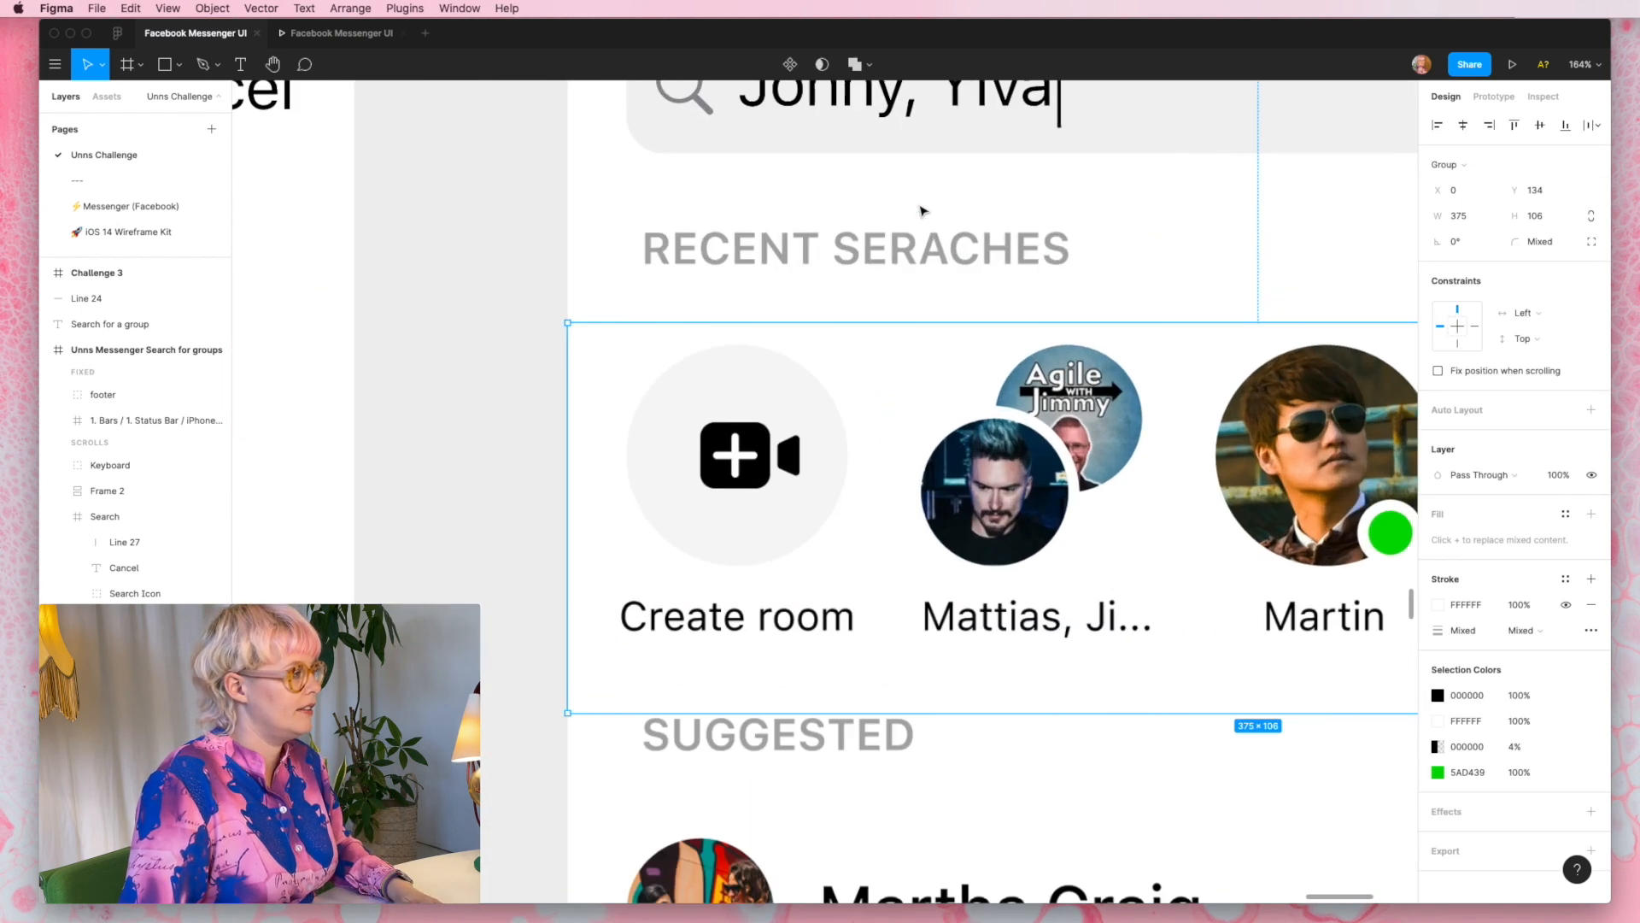
double_click(933, 248)
click(949, 253)
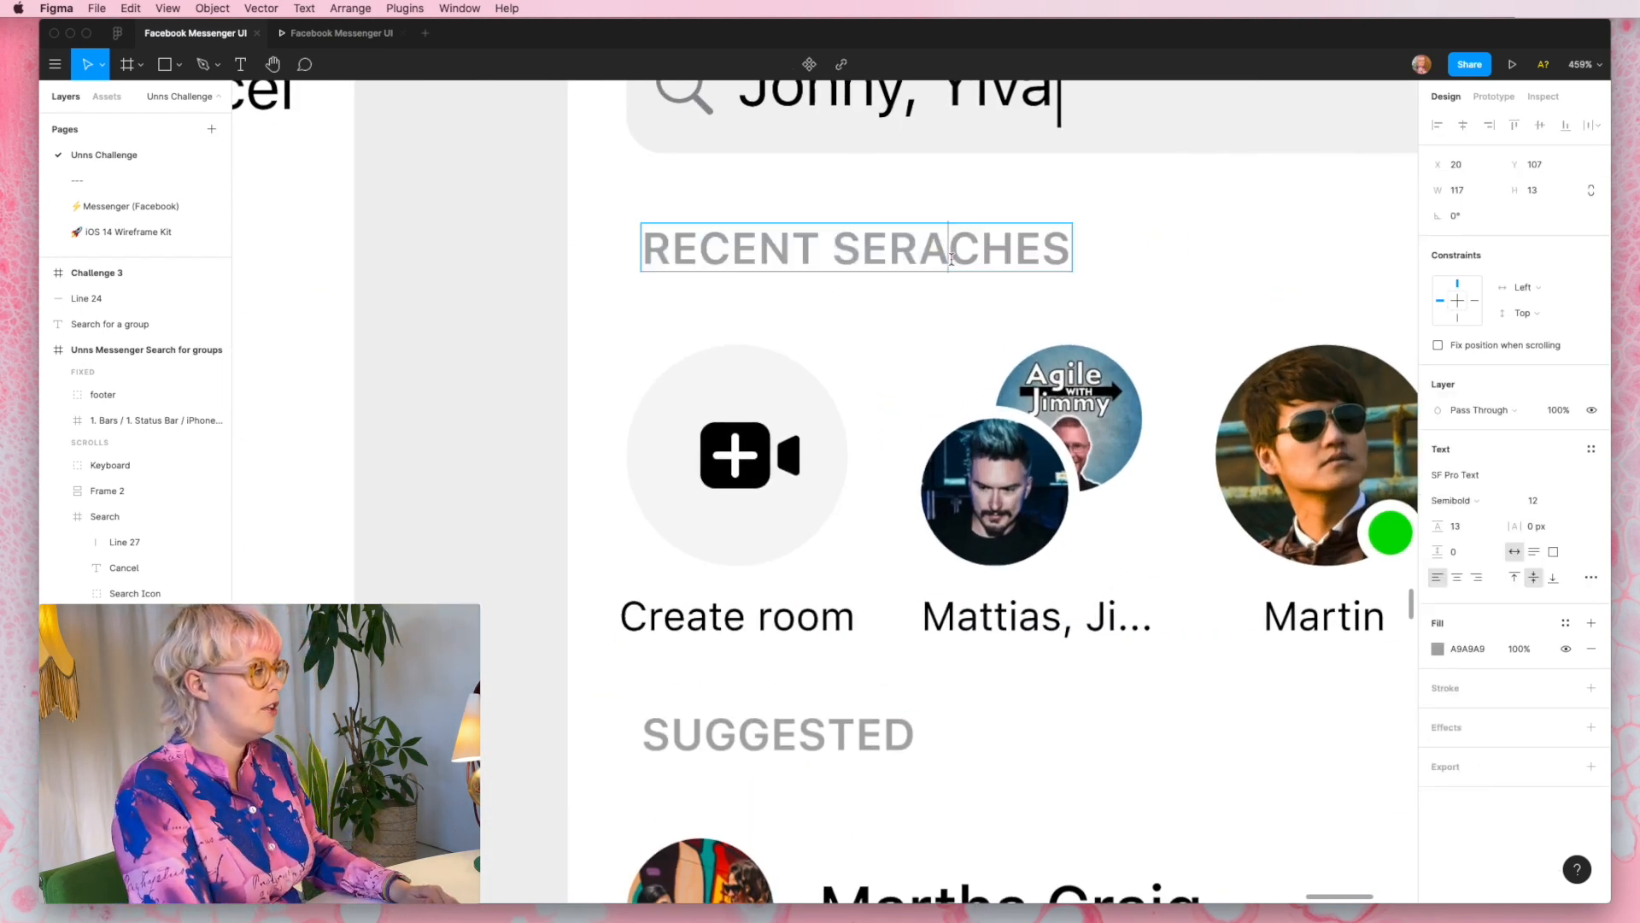
key(BackSpace)
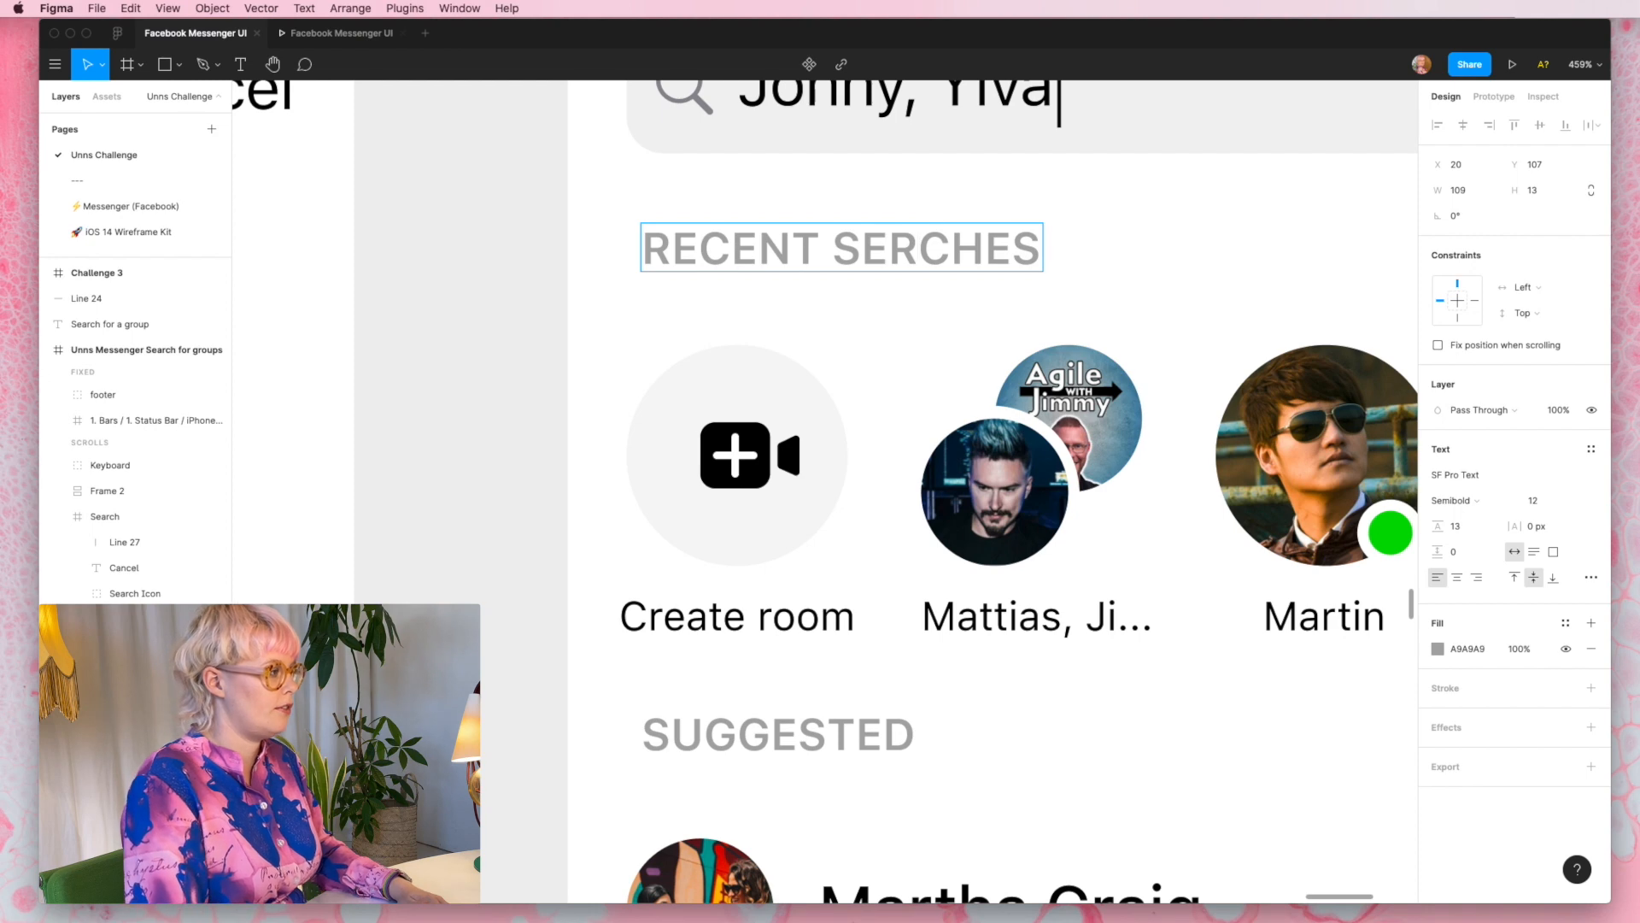
key(Left)
text(A)
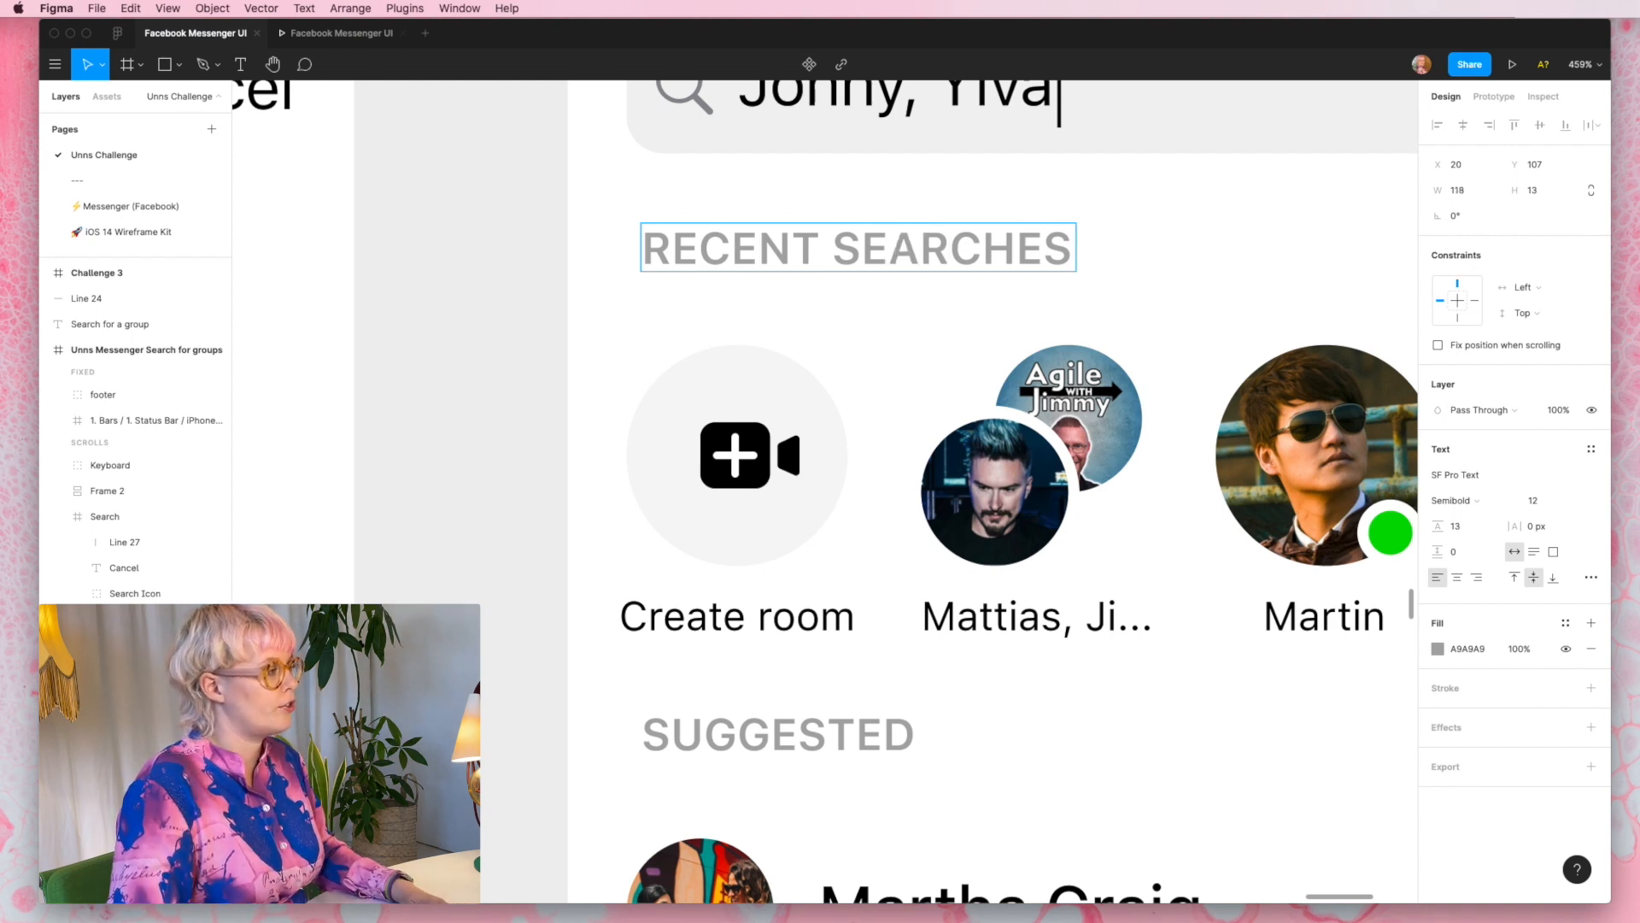
key(Escape)
- Hide the RECENT SEARCHES heading together with its row of contact avatars in the duplicated frame
scroll(920, 297, down, 5)
scroll(733, 295, right, 3)
click(851, 350)
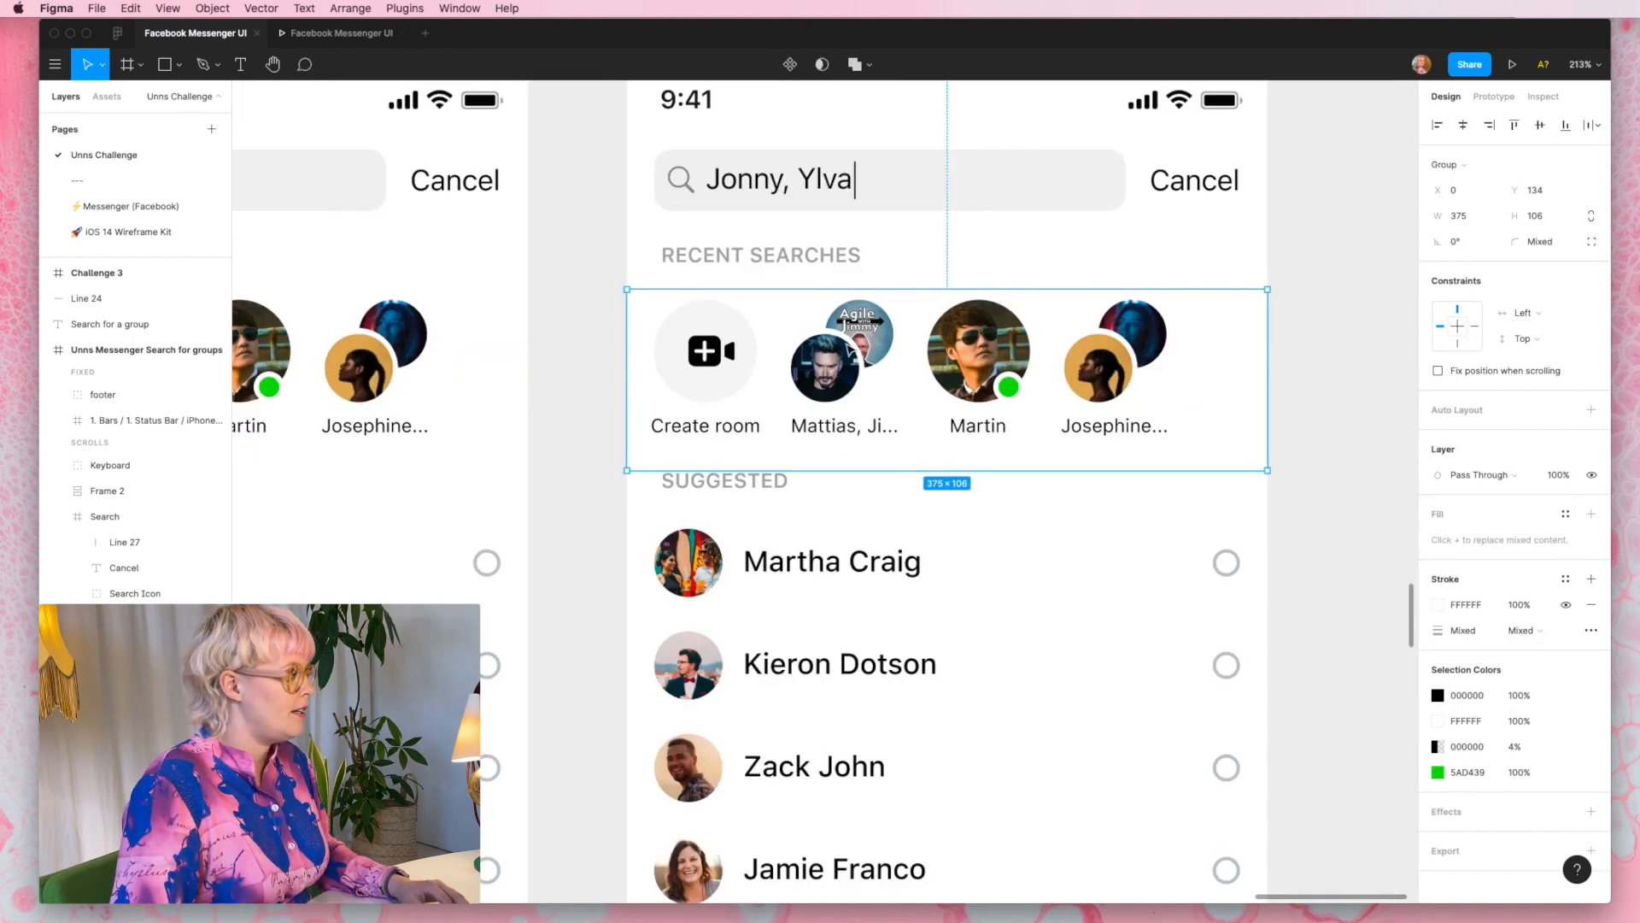
shift+click(836, 264)
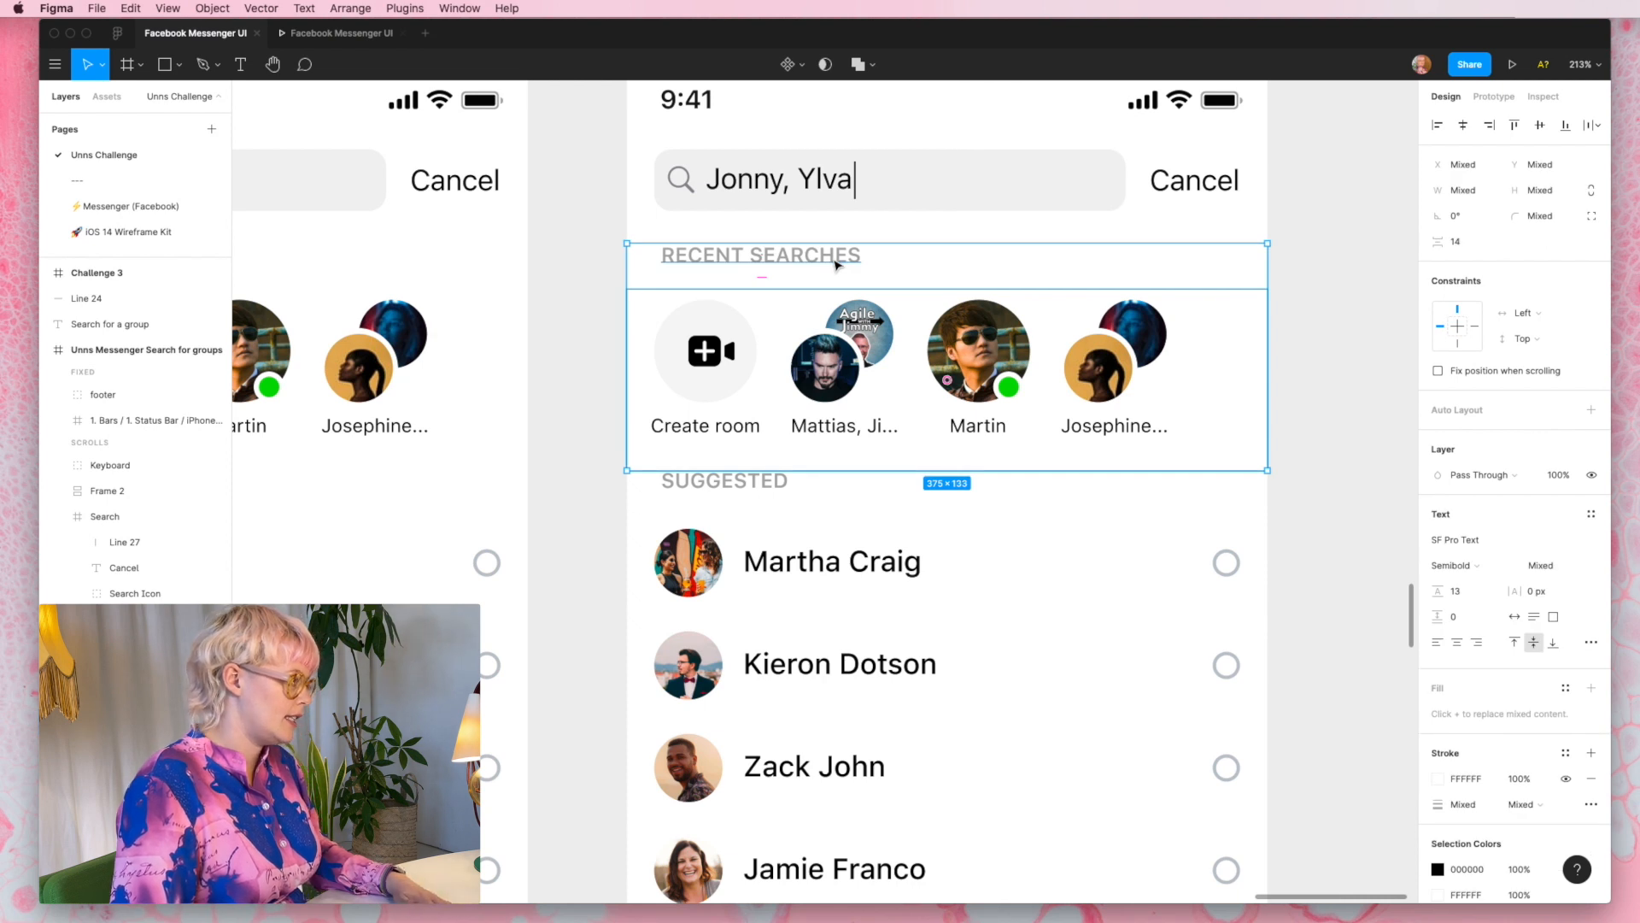
scroll(837, 262, right, 2)
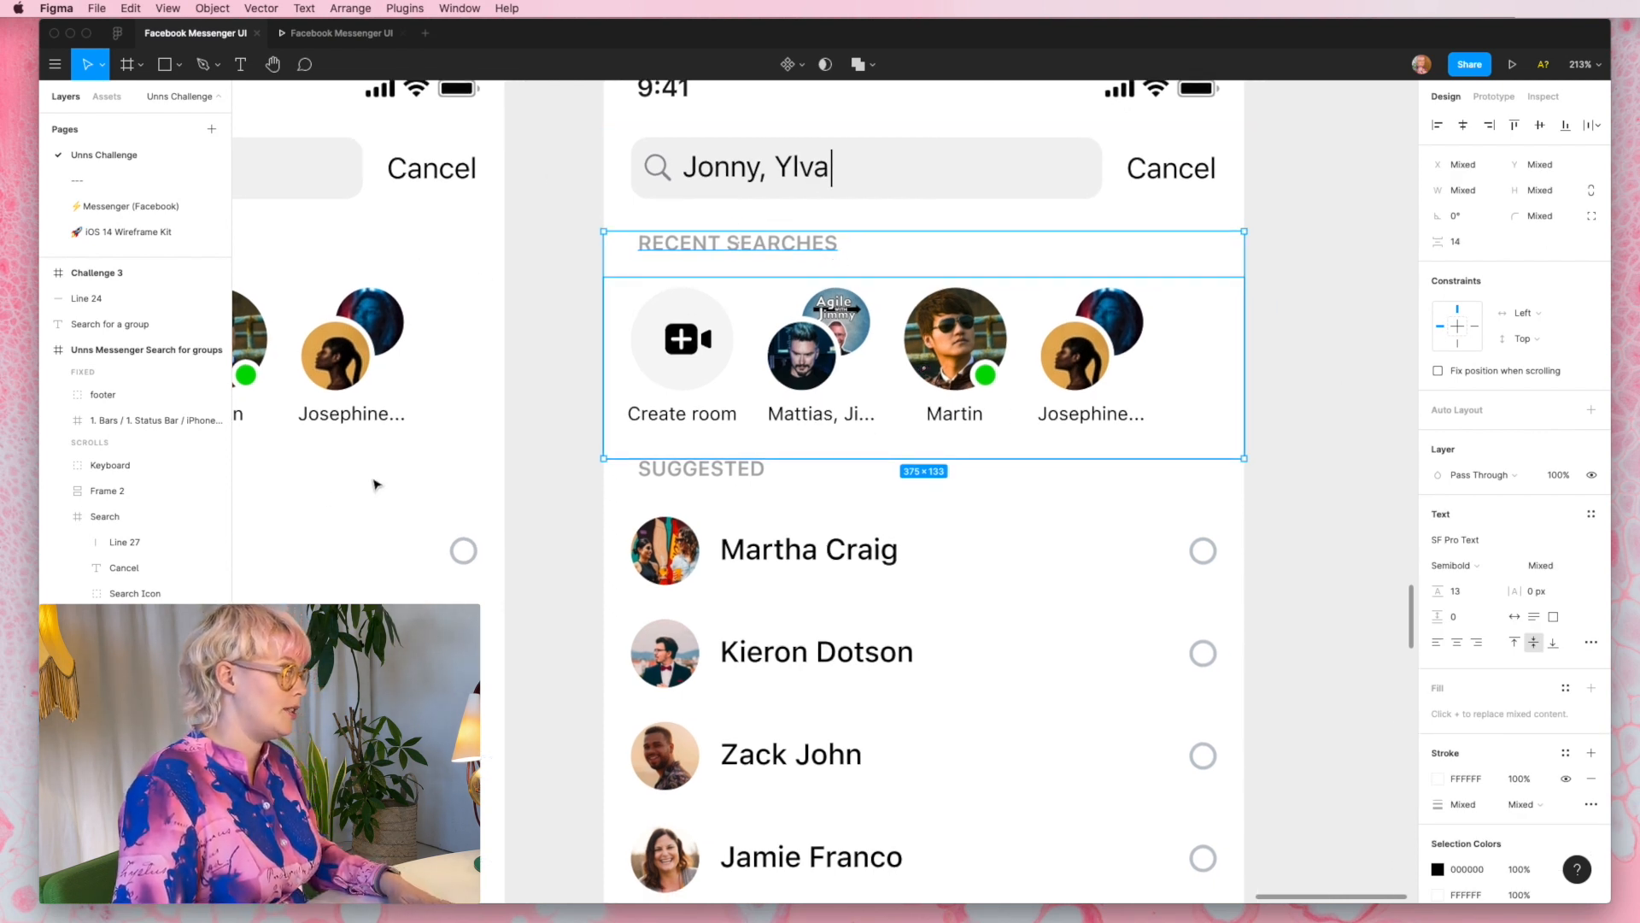
key(super+shift+h)
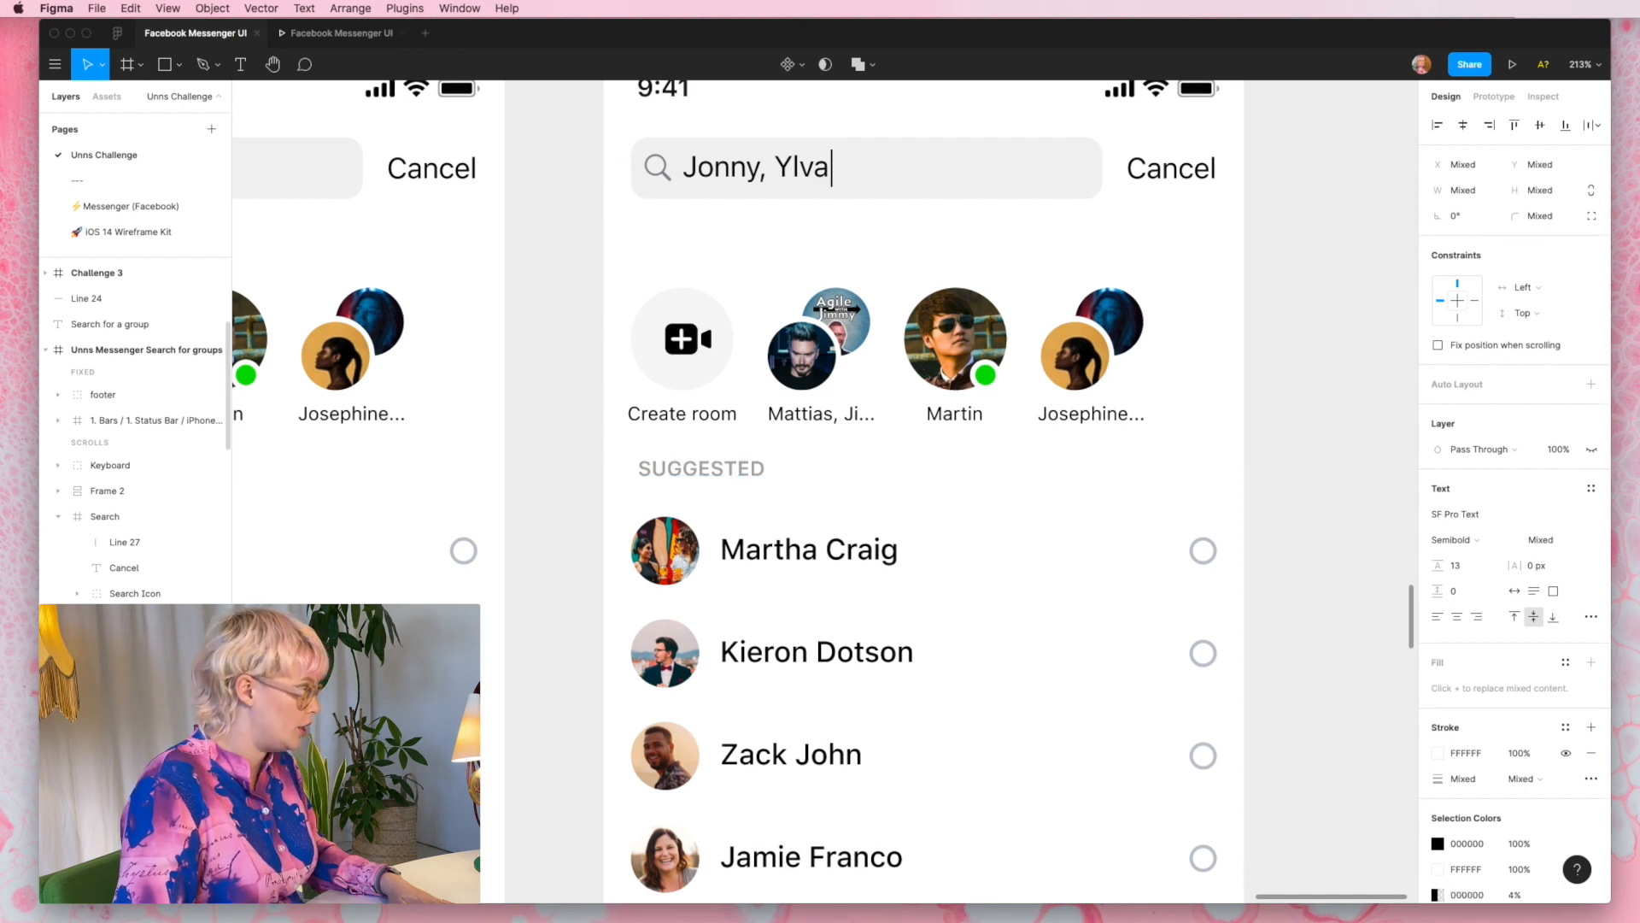
- Change the SUGGESTED heading in the duplicated frame to GROUPS
scroll(718, 650, down, 1)
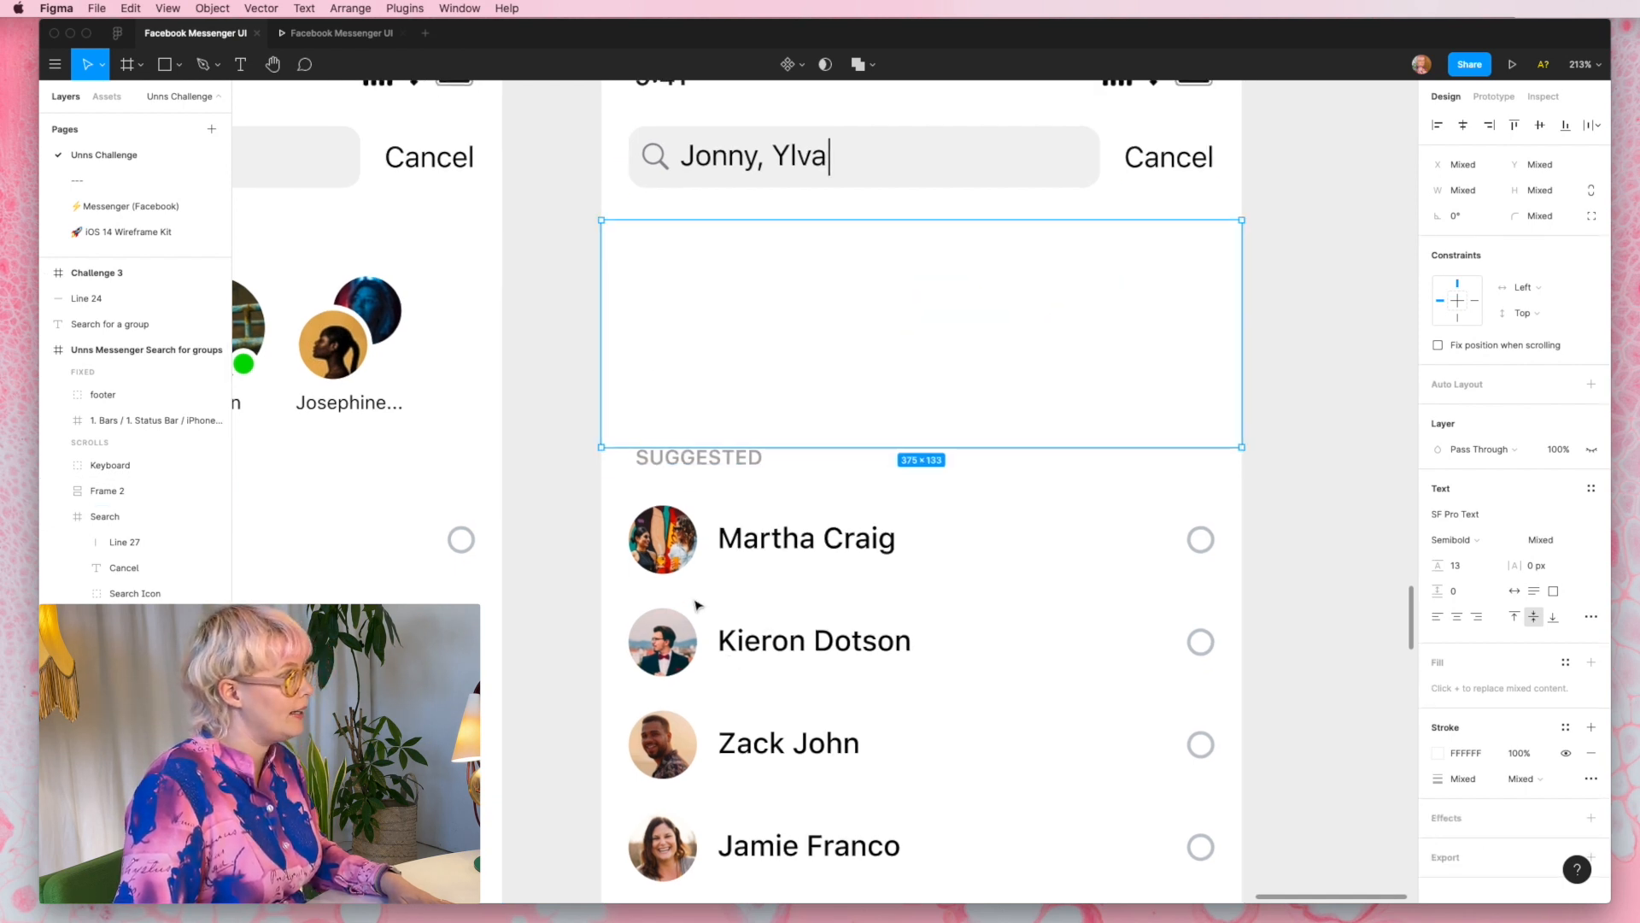
double_click(703, 462)
text(GR)
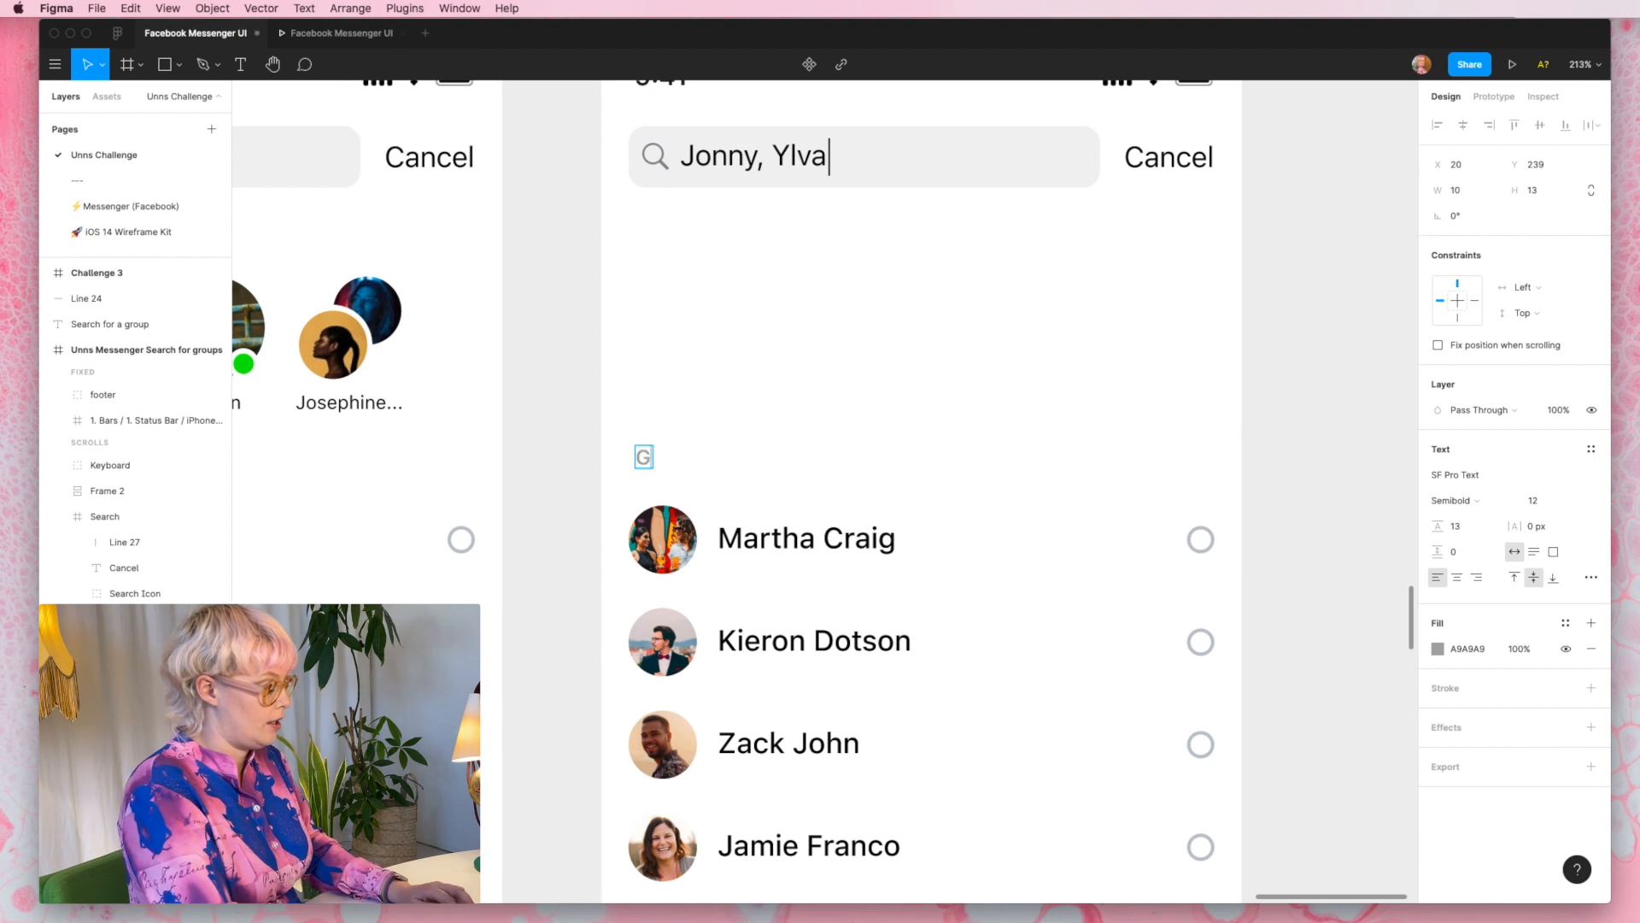
text(OUPS)
scroll(752, 389, left, 1)
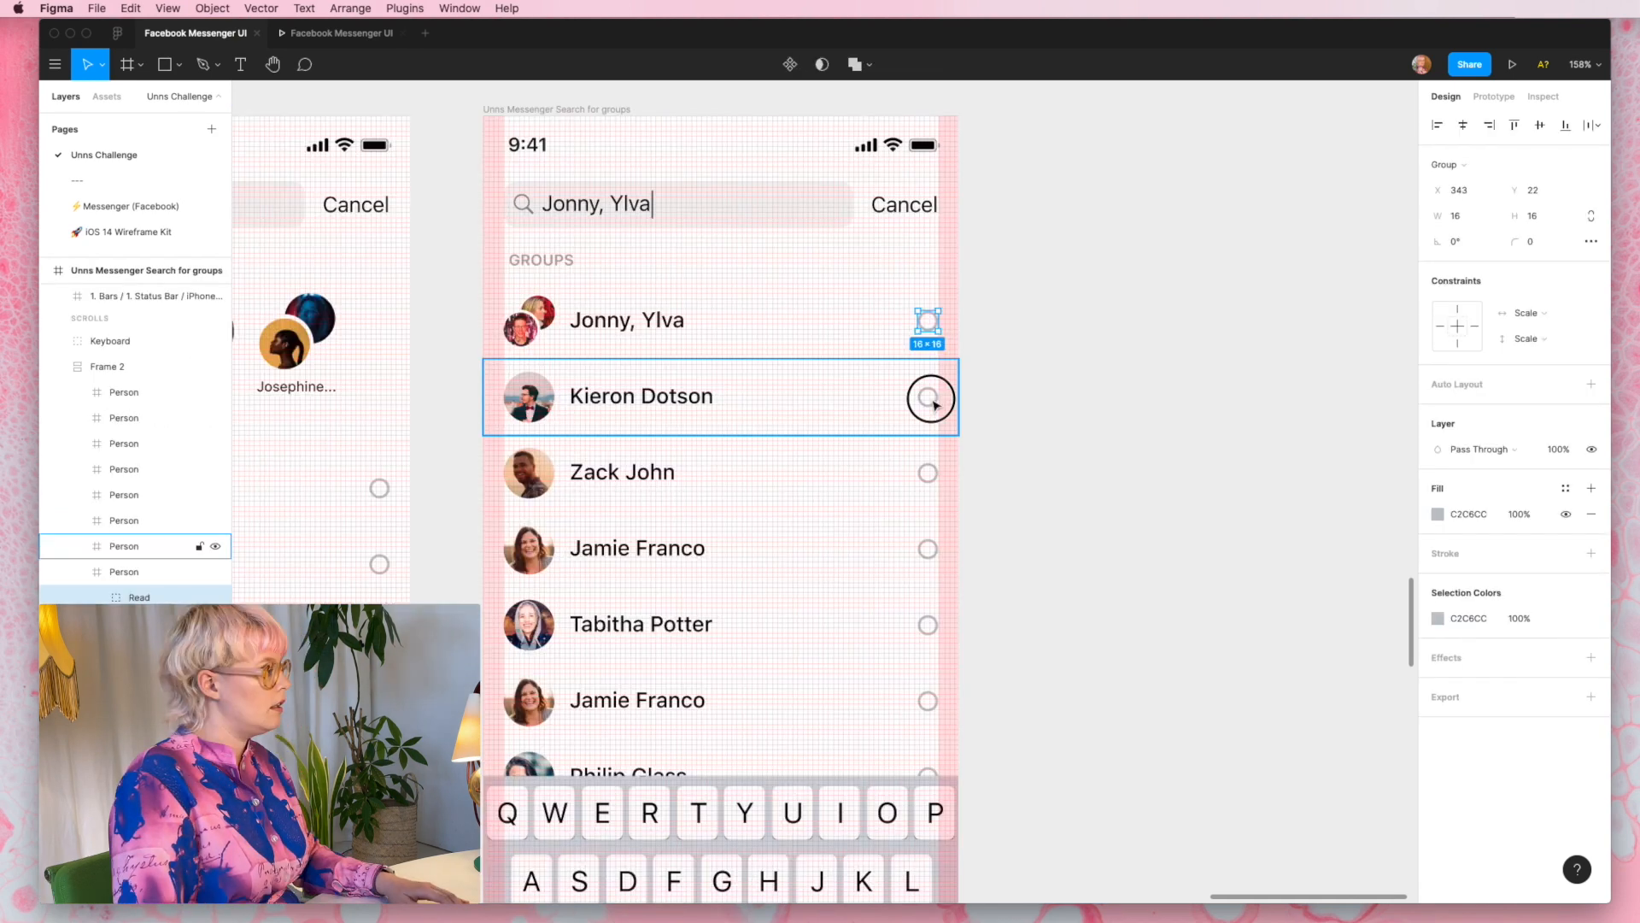
- Hide the Read selection circles beside the first four rows of the GROUPS list
shift+click(931, 400)
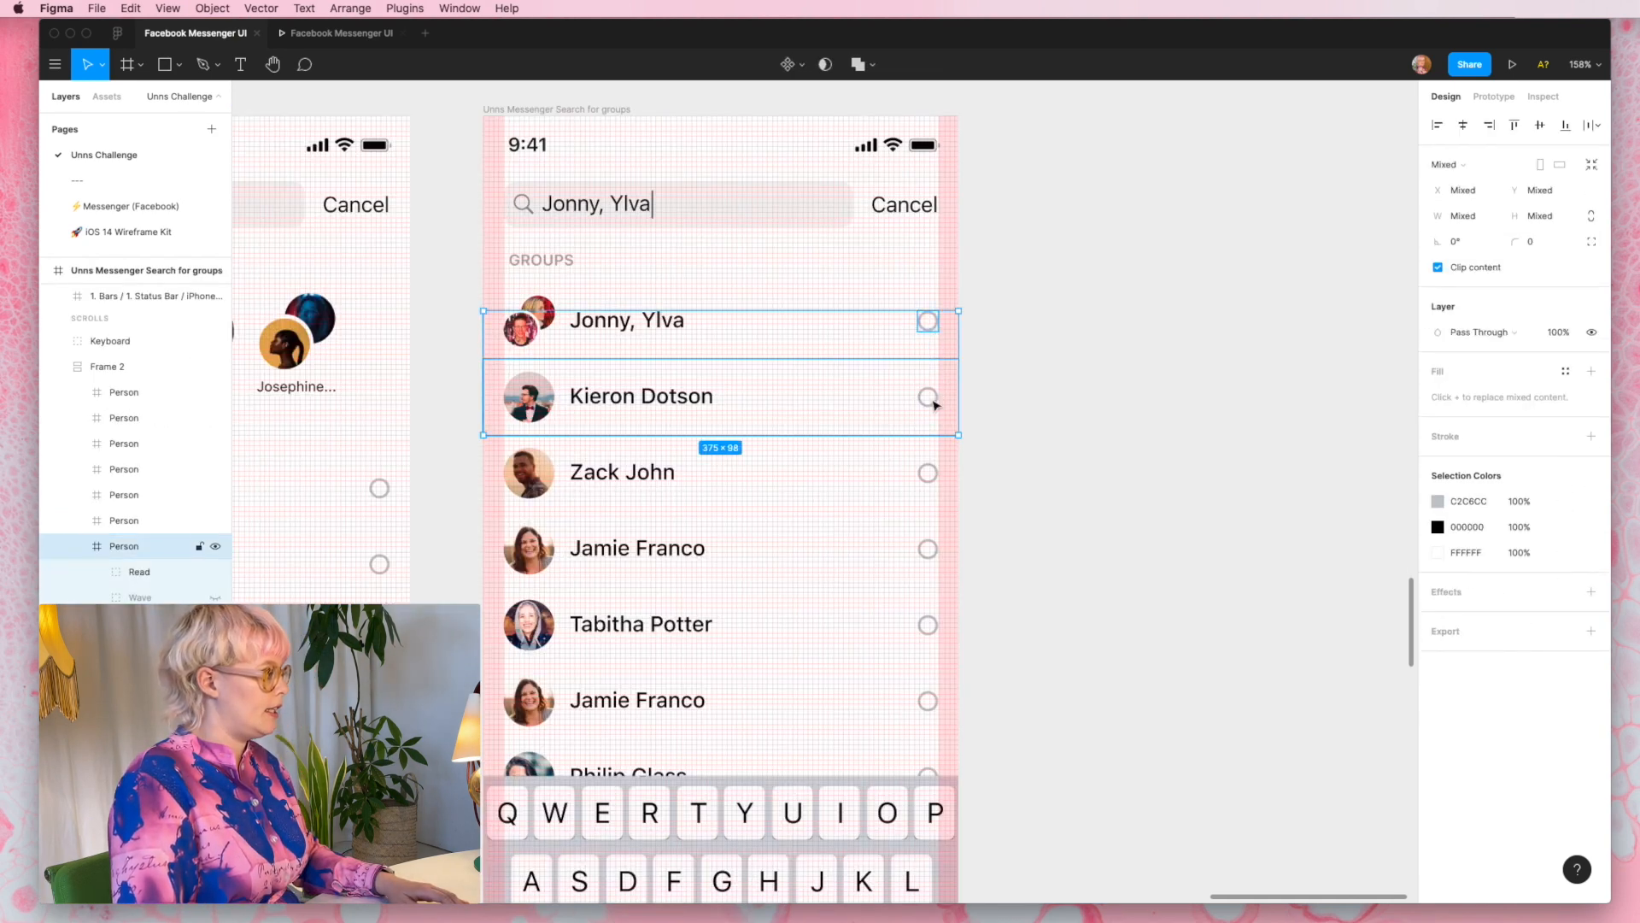
click(929, 324)
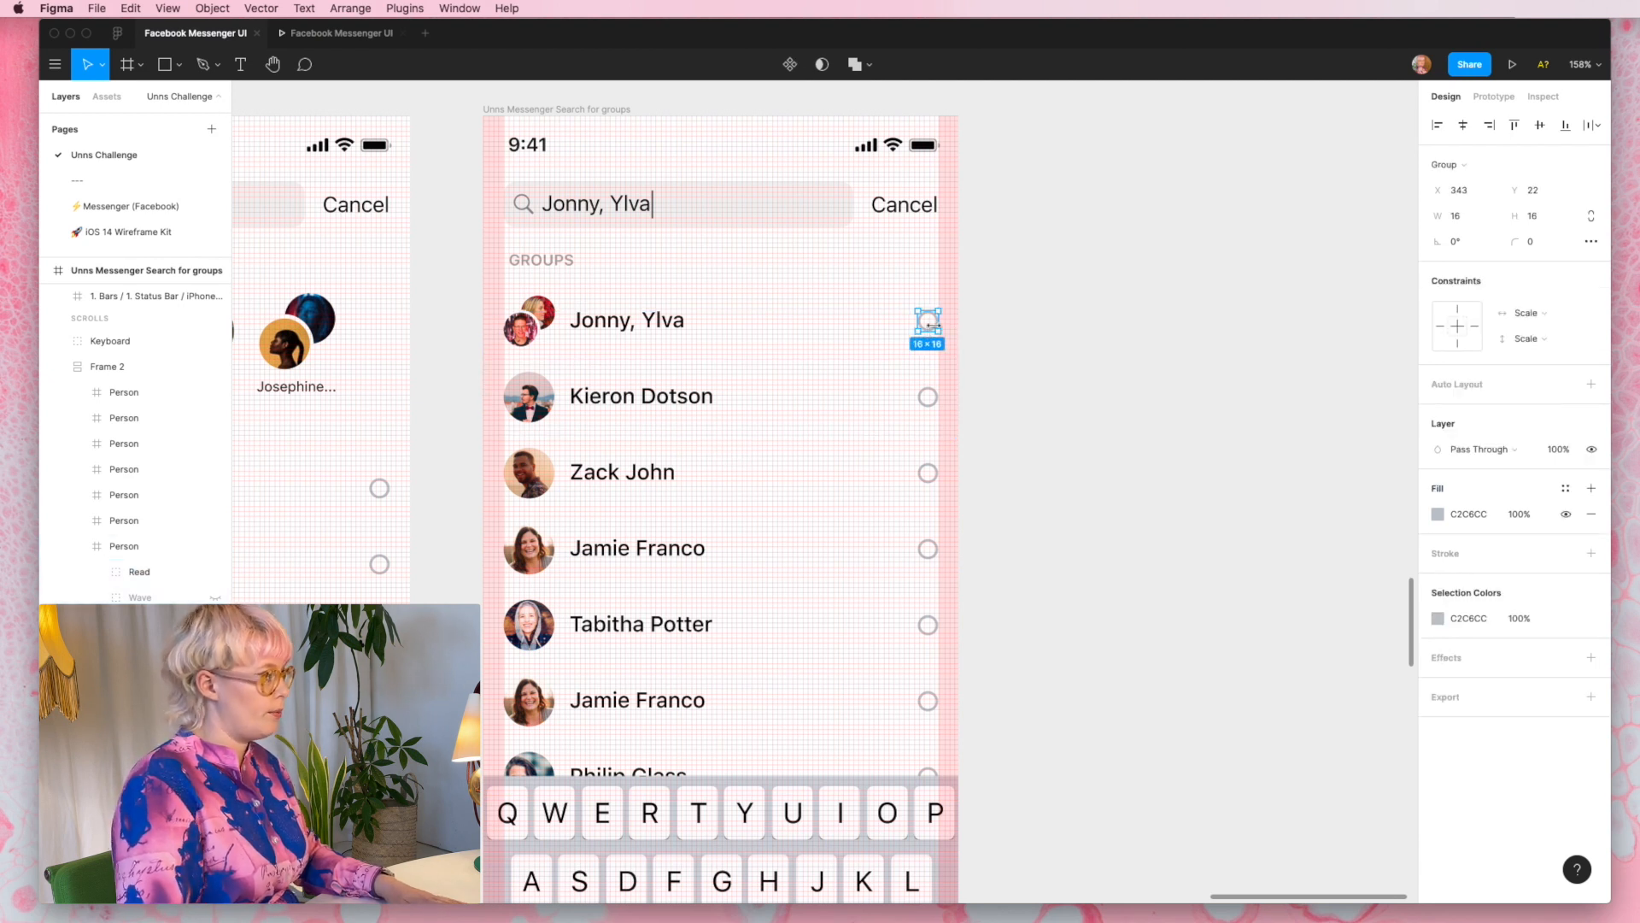
click(197, 570)
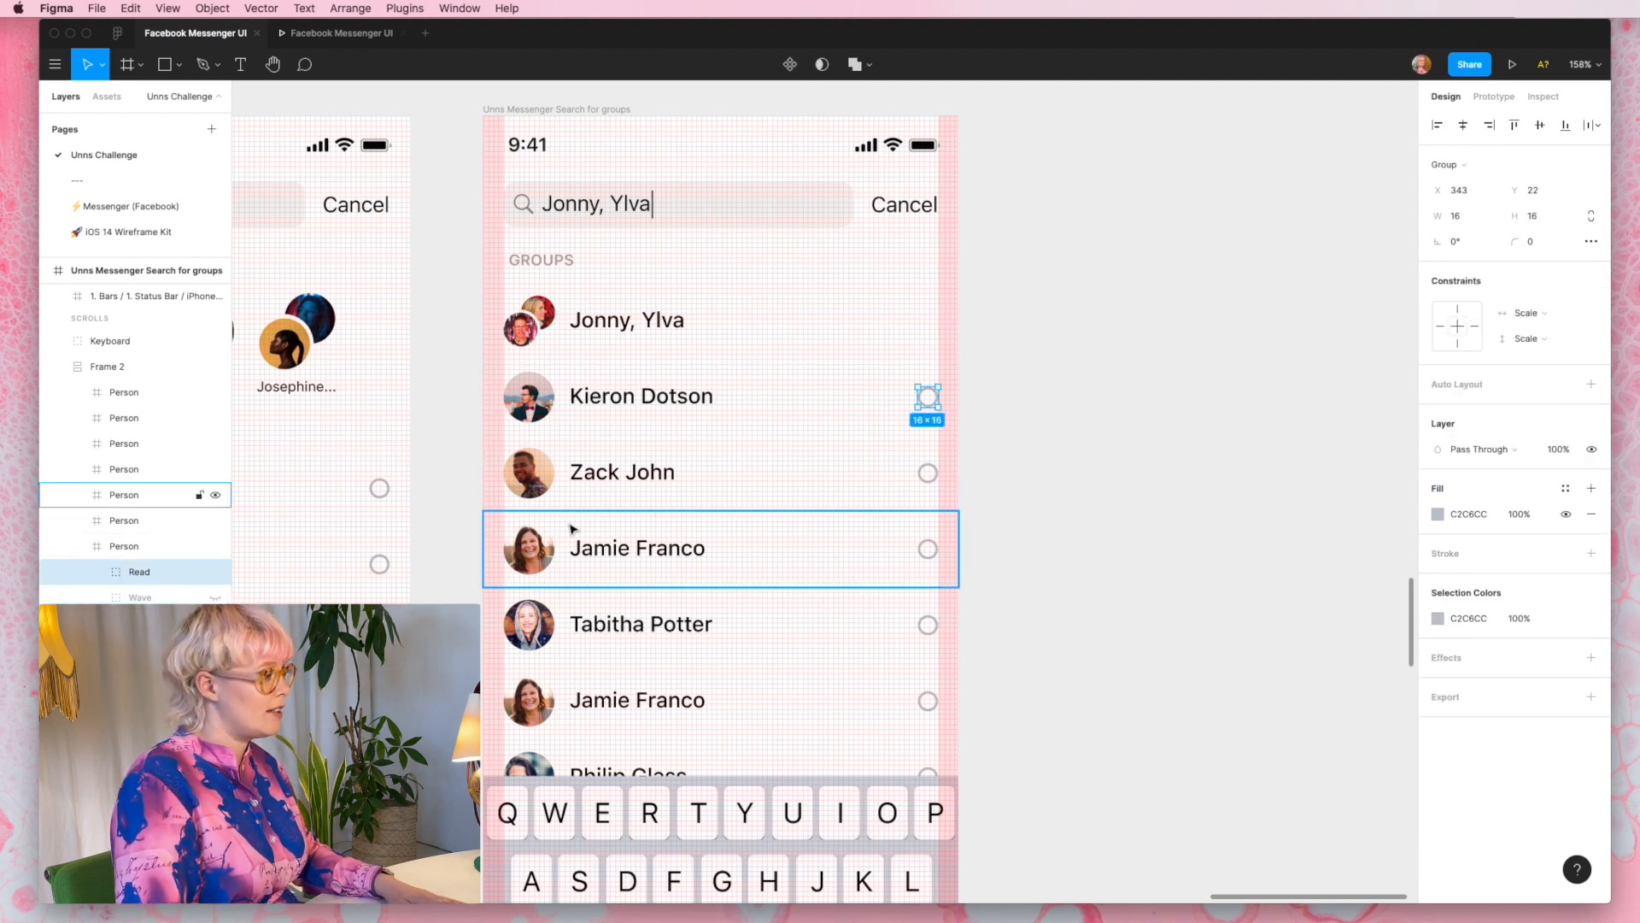
click(214, 571)
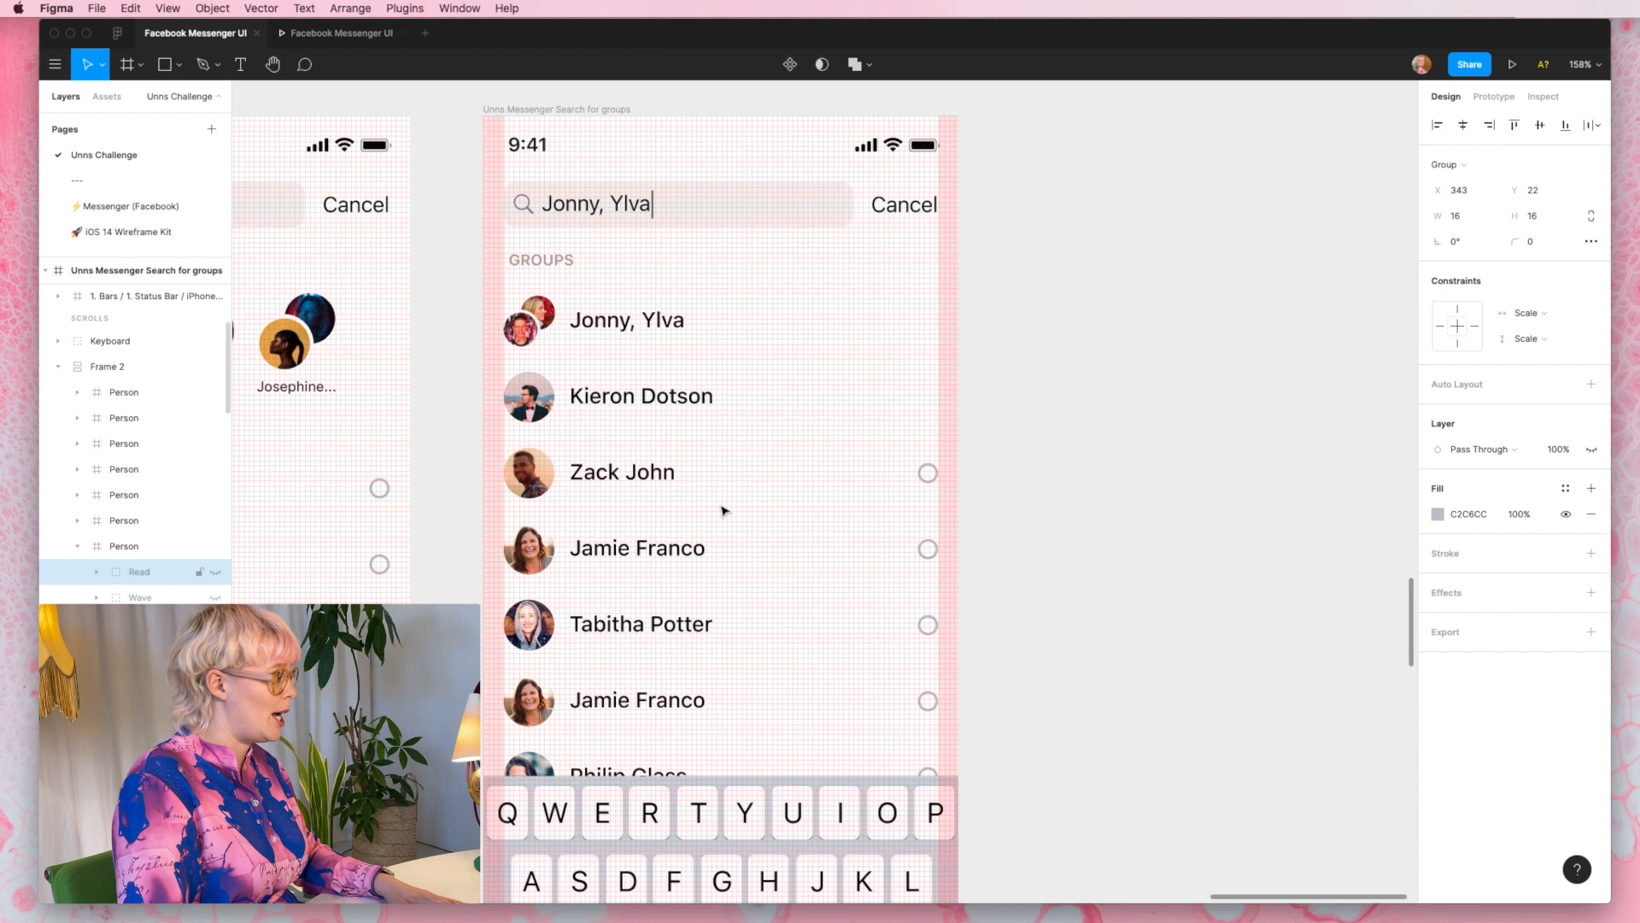
click(929, 472)
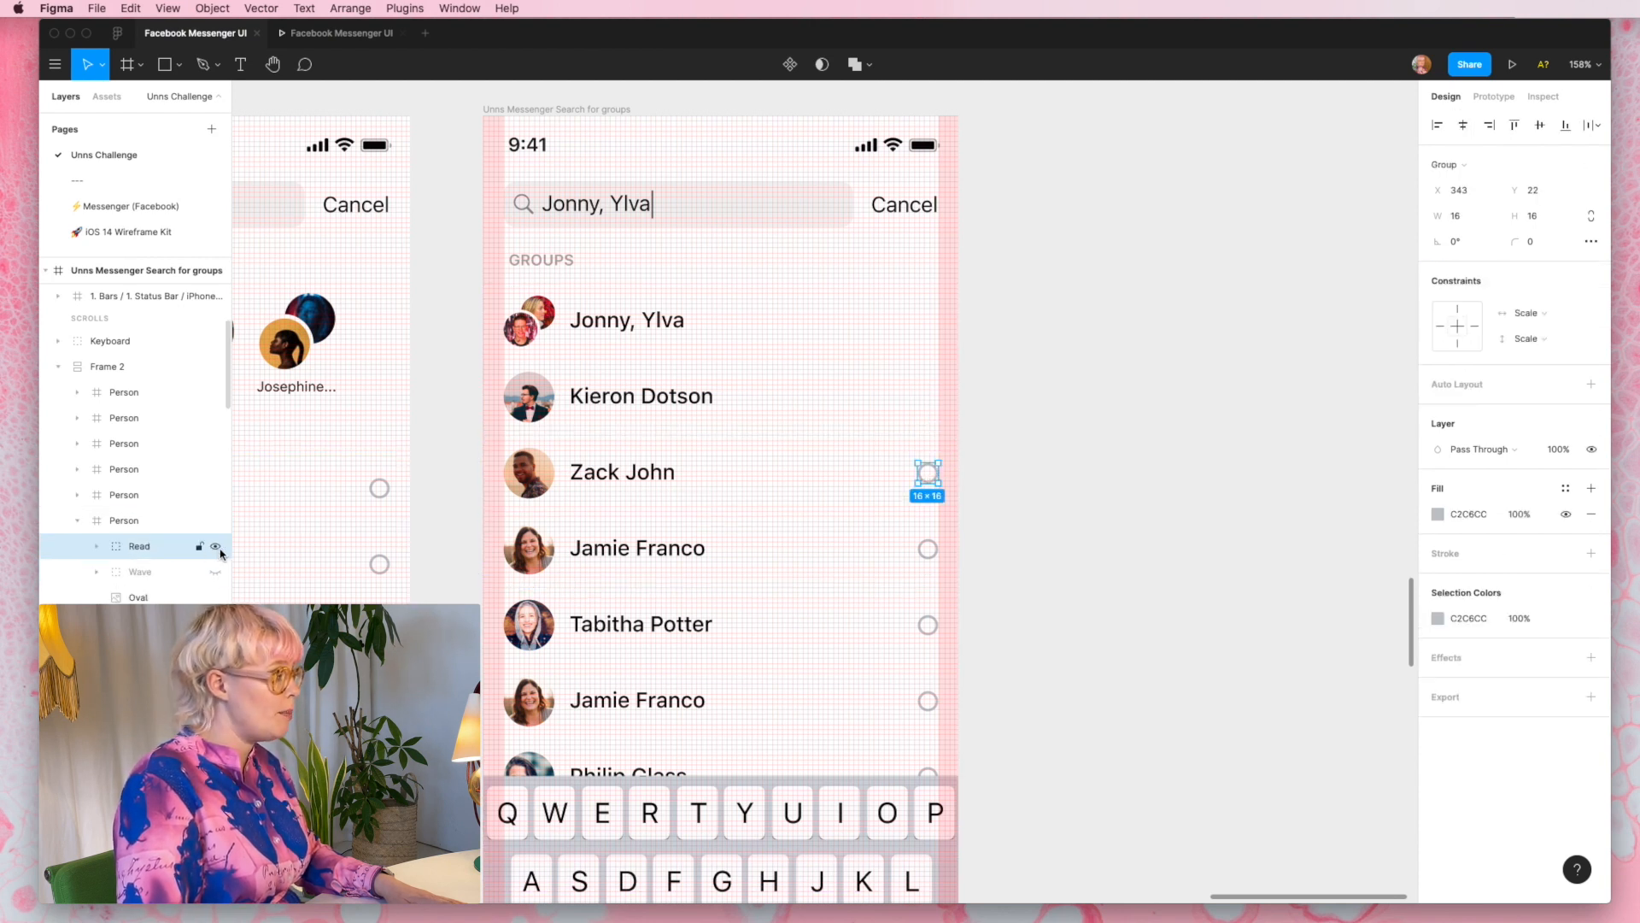
click(215, 546)
click(931, 559)
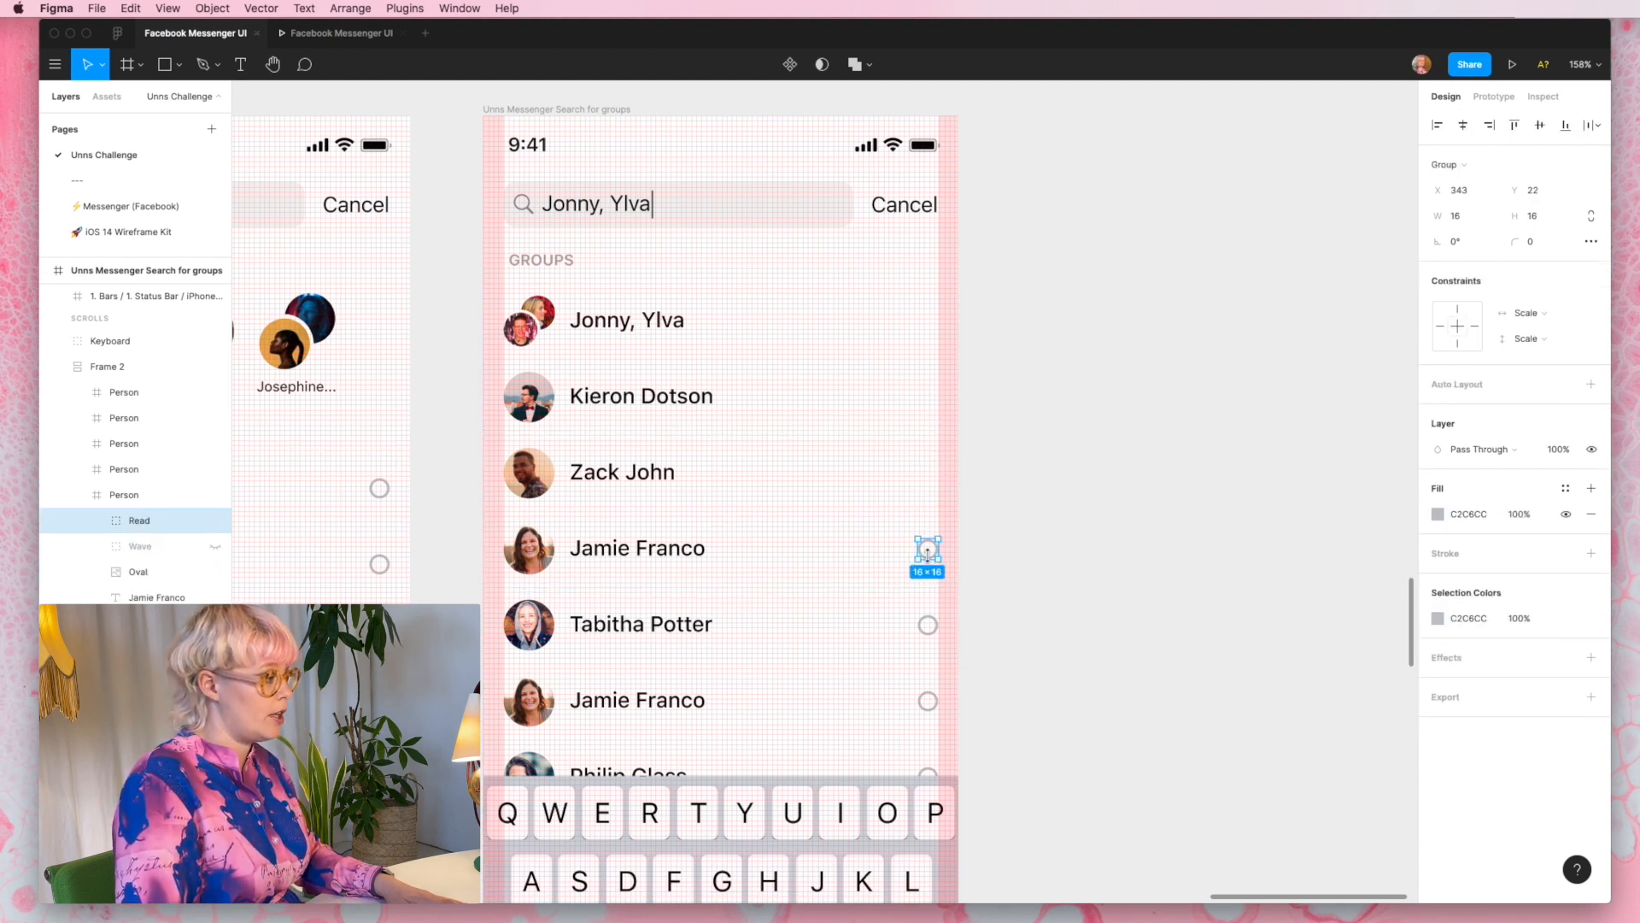
click(216, 520)
click(870, 636)
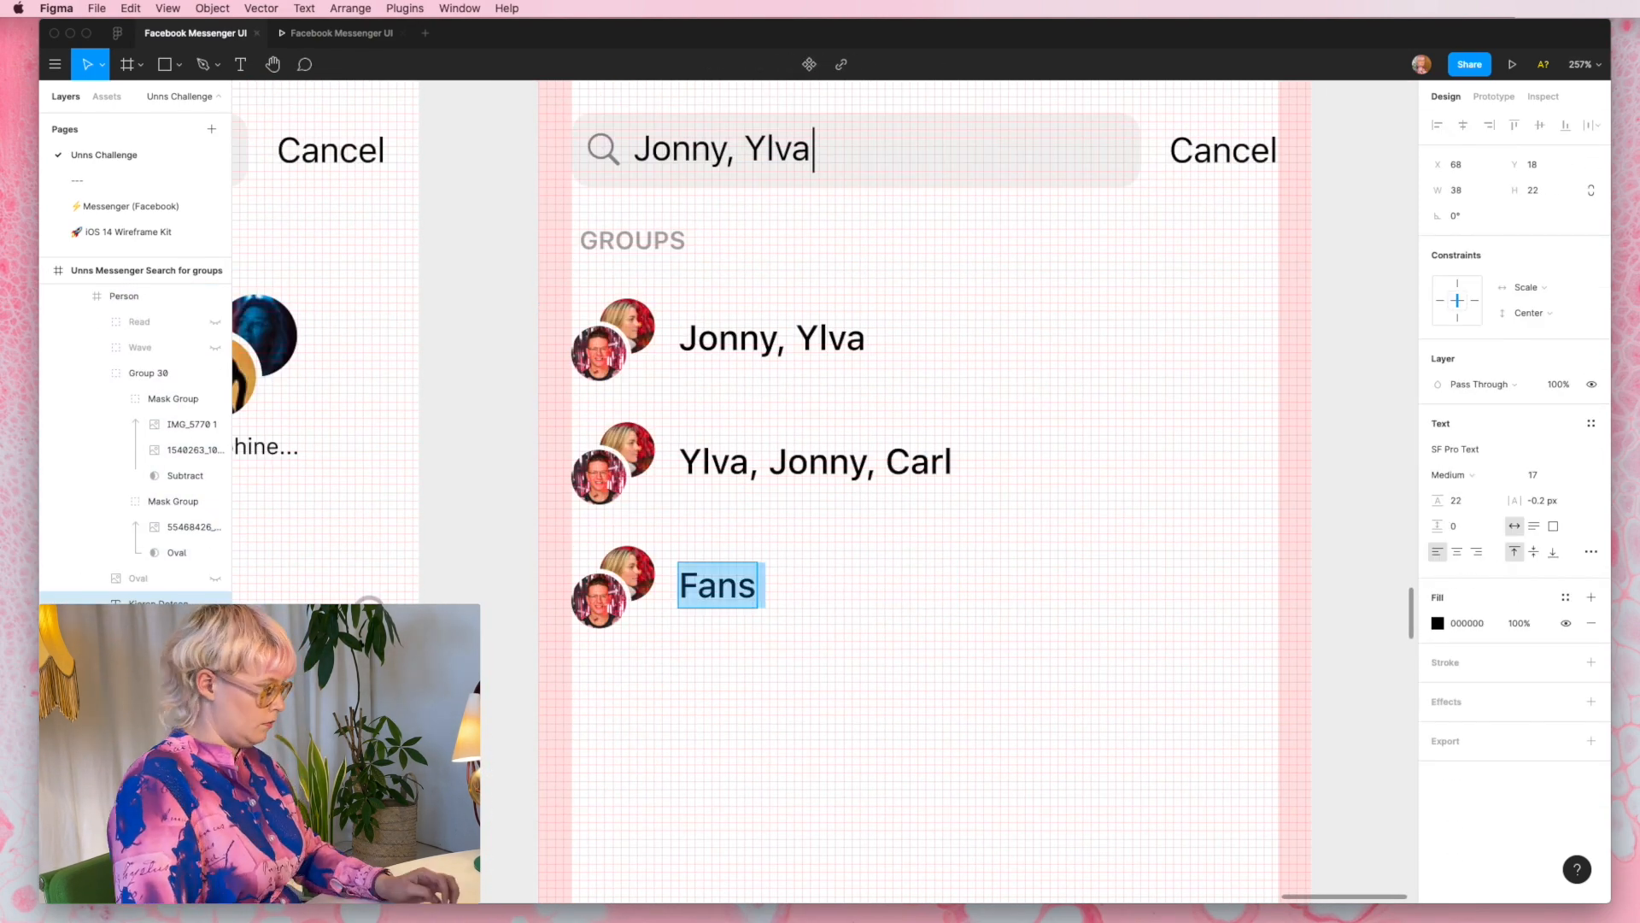
- Rename the third group in the GROUPS list to Dinner Club 🍷
text(Dinner Club 🍷)
key(Escape)
click(915, 597)
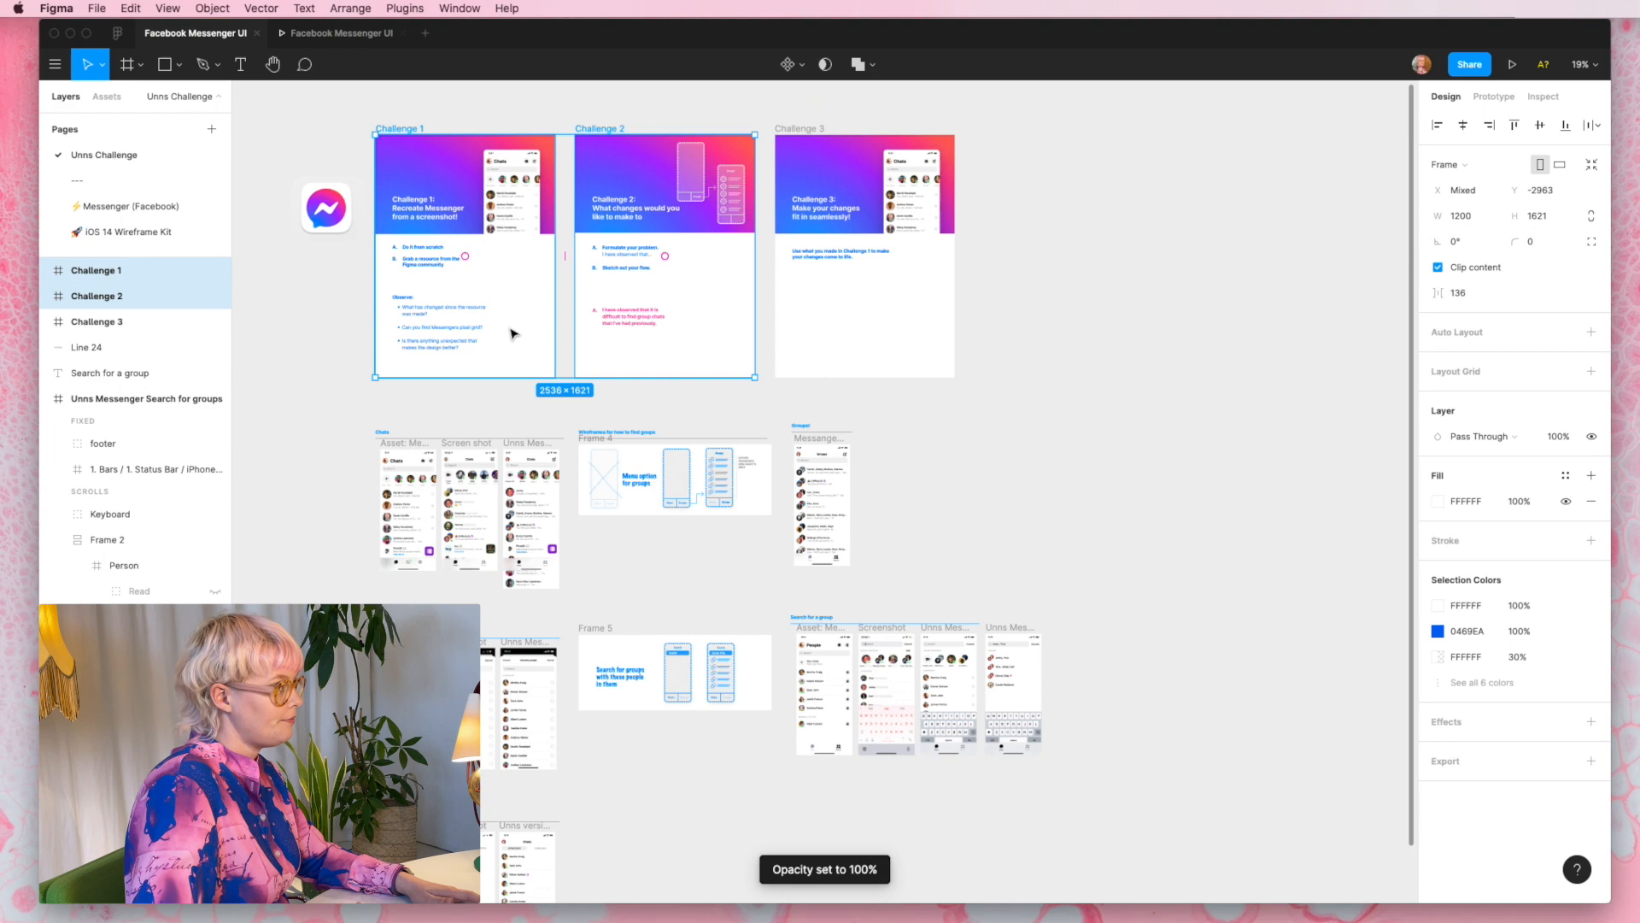
scroll(513, 334, left, 5)
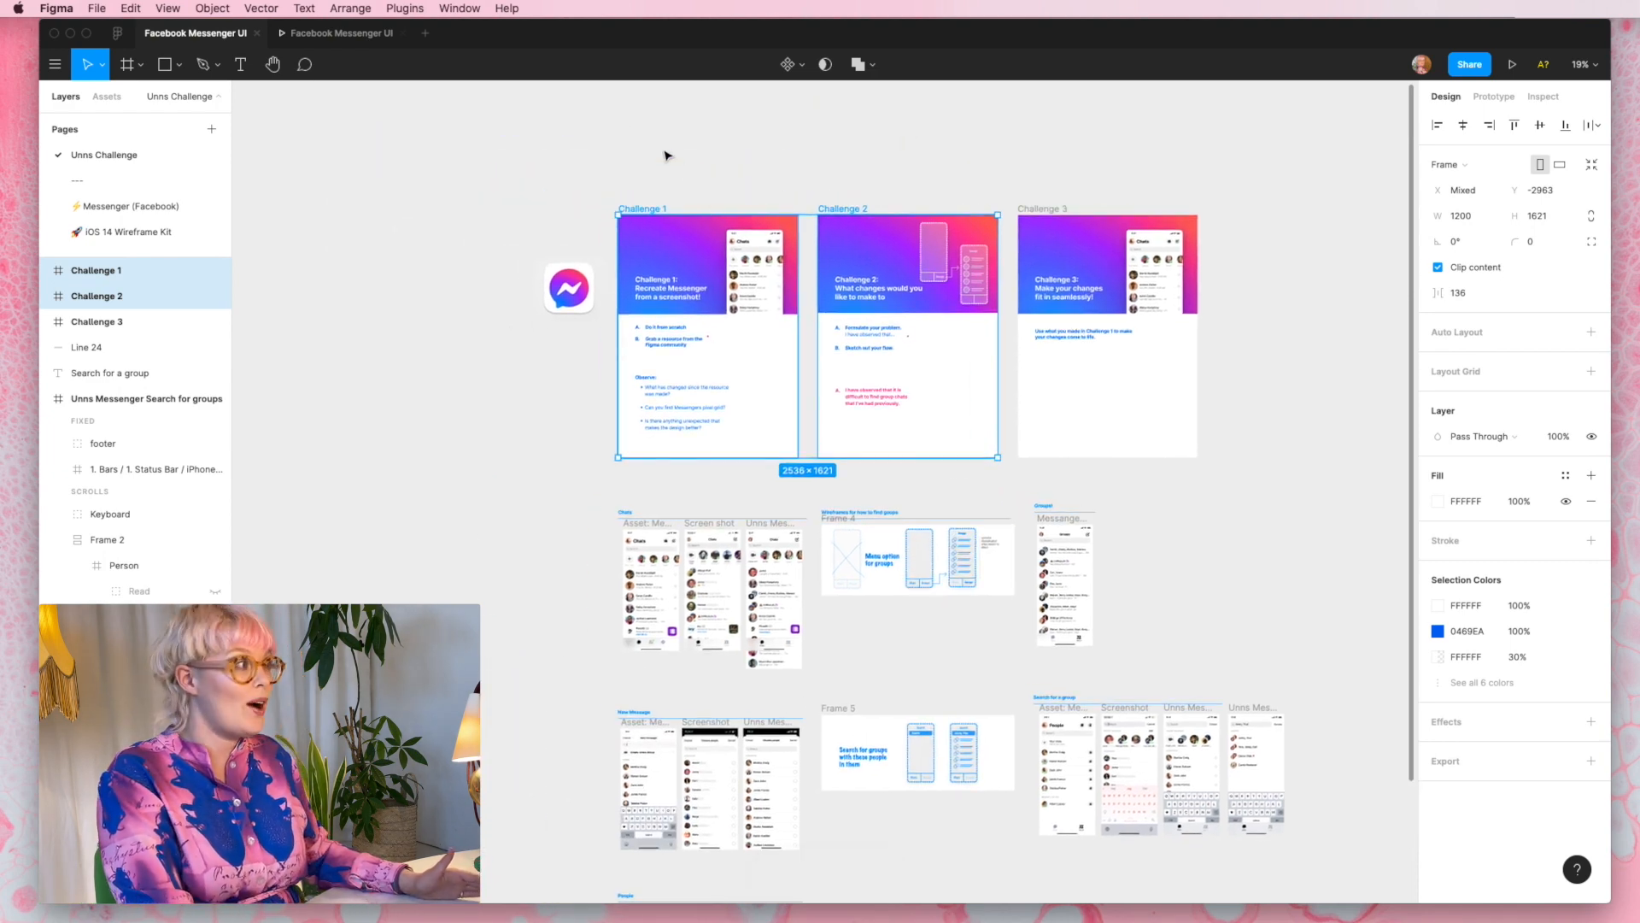
- Change the Chats title to People in the Unns version: Messenger People frame of the People section
scroll(626, 168, up, 10)
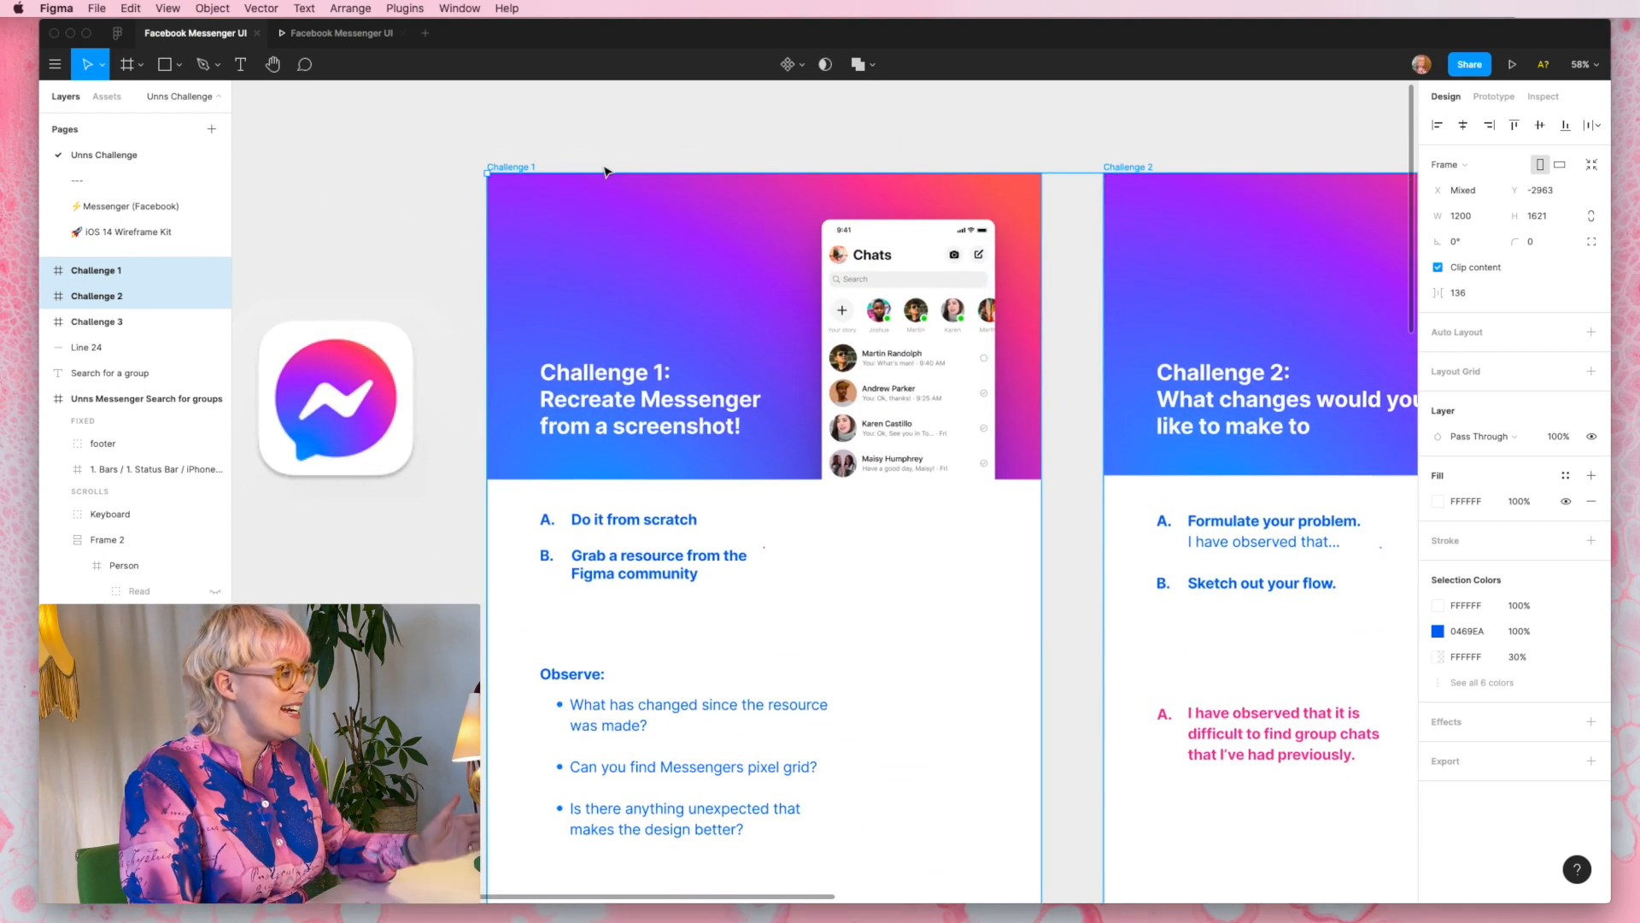
scroll(606, 179, down, 1)
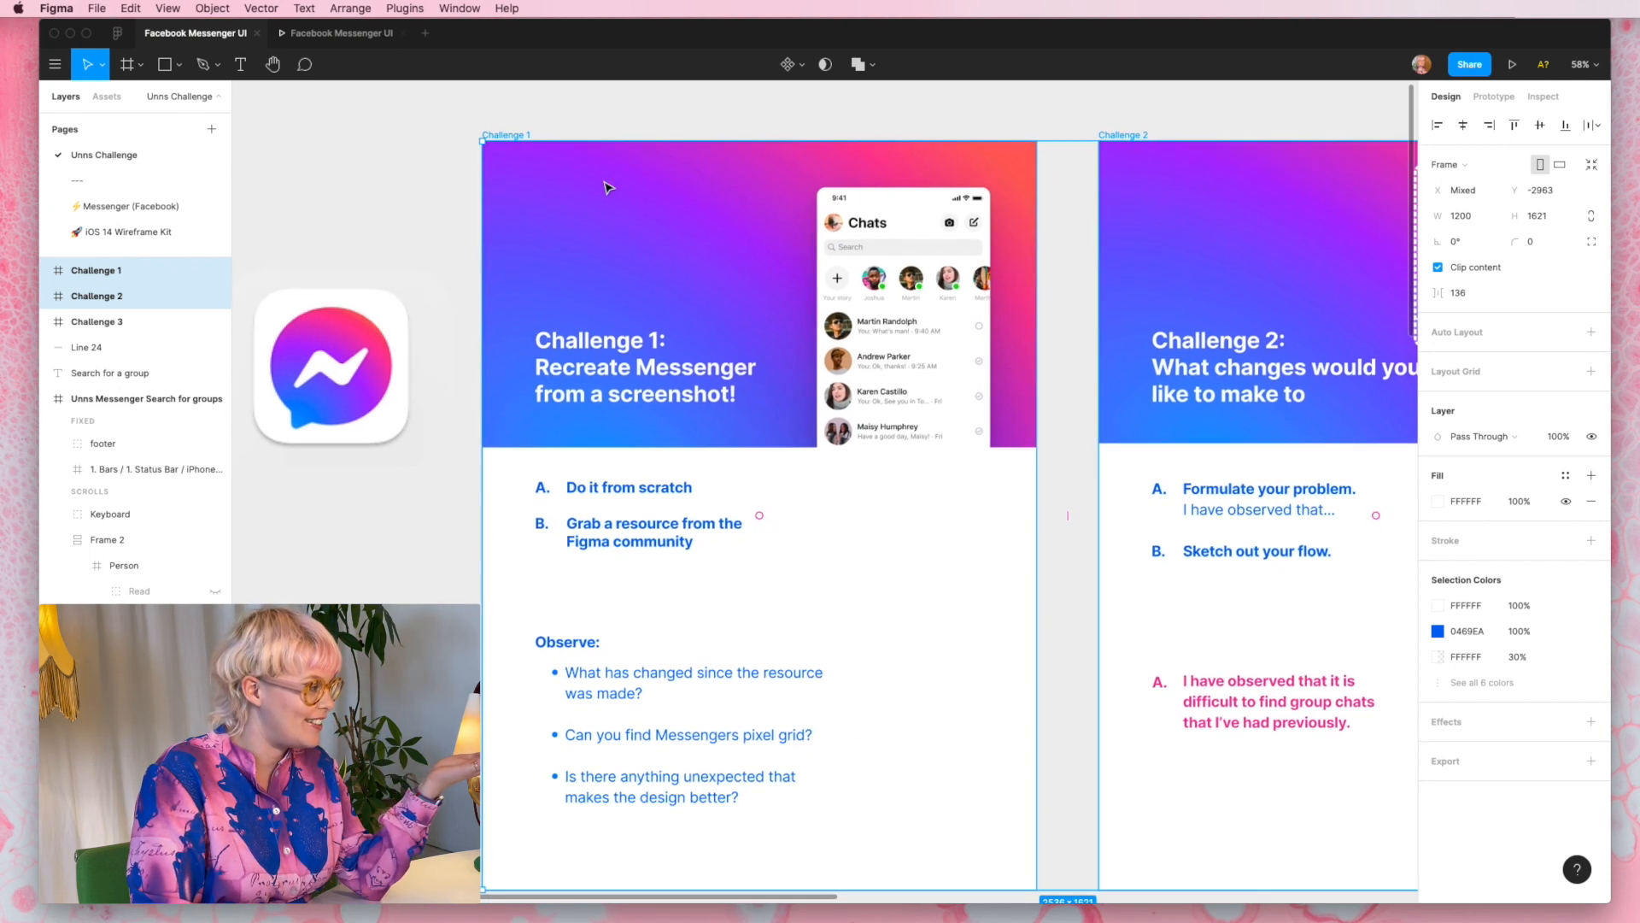
scroll(606, 188, down, 1)
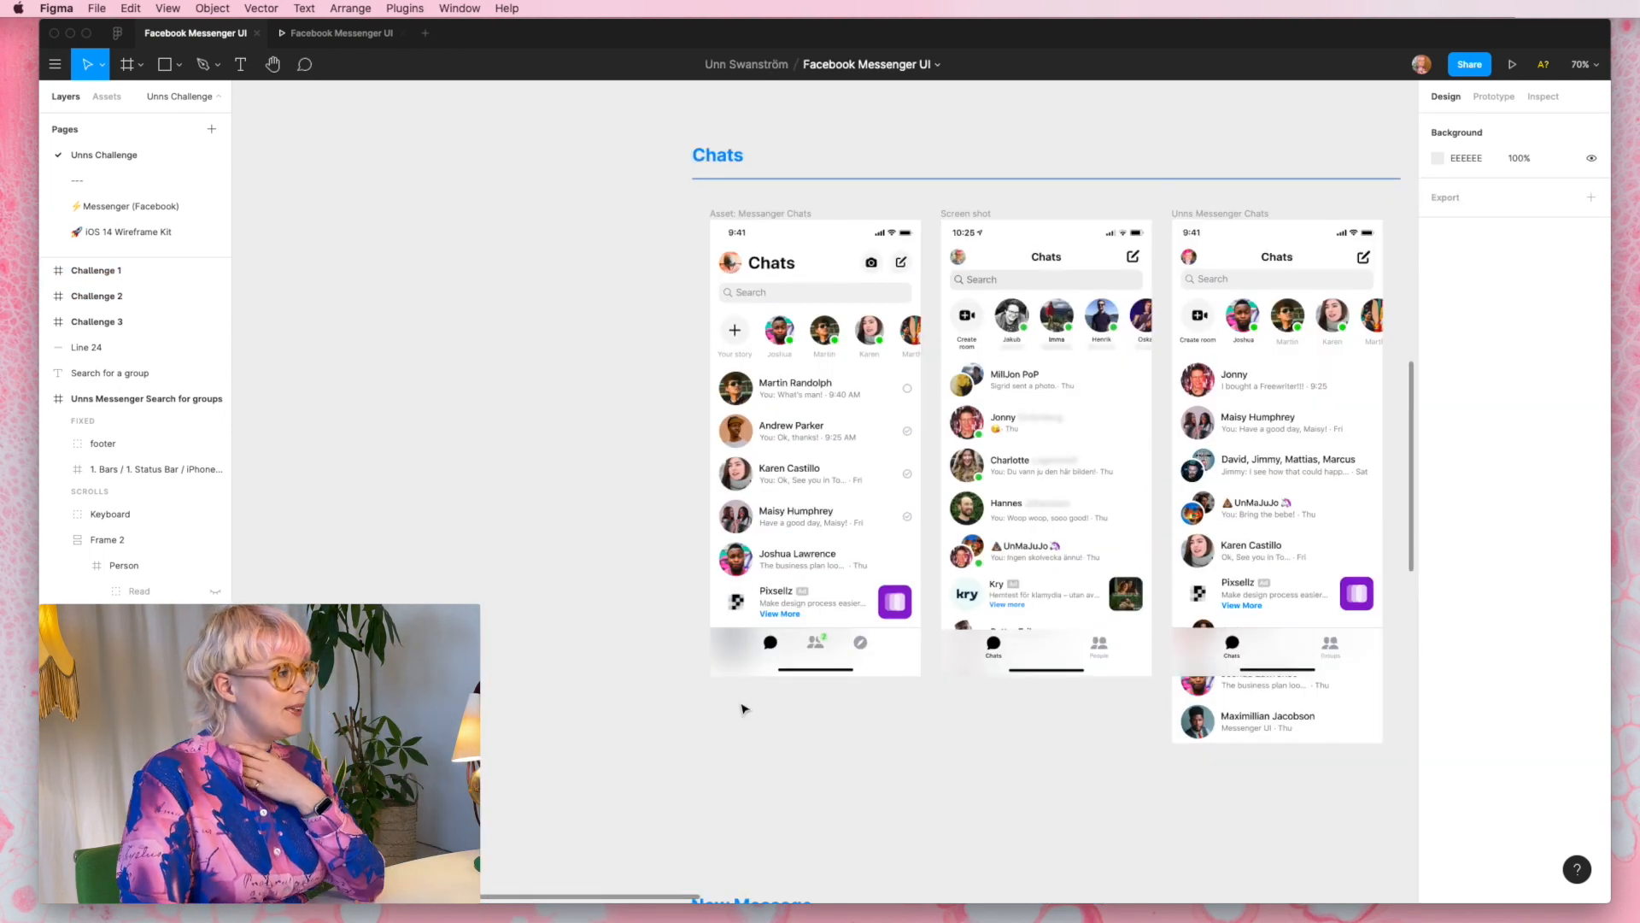
scroll(744, 708, down, 10)
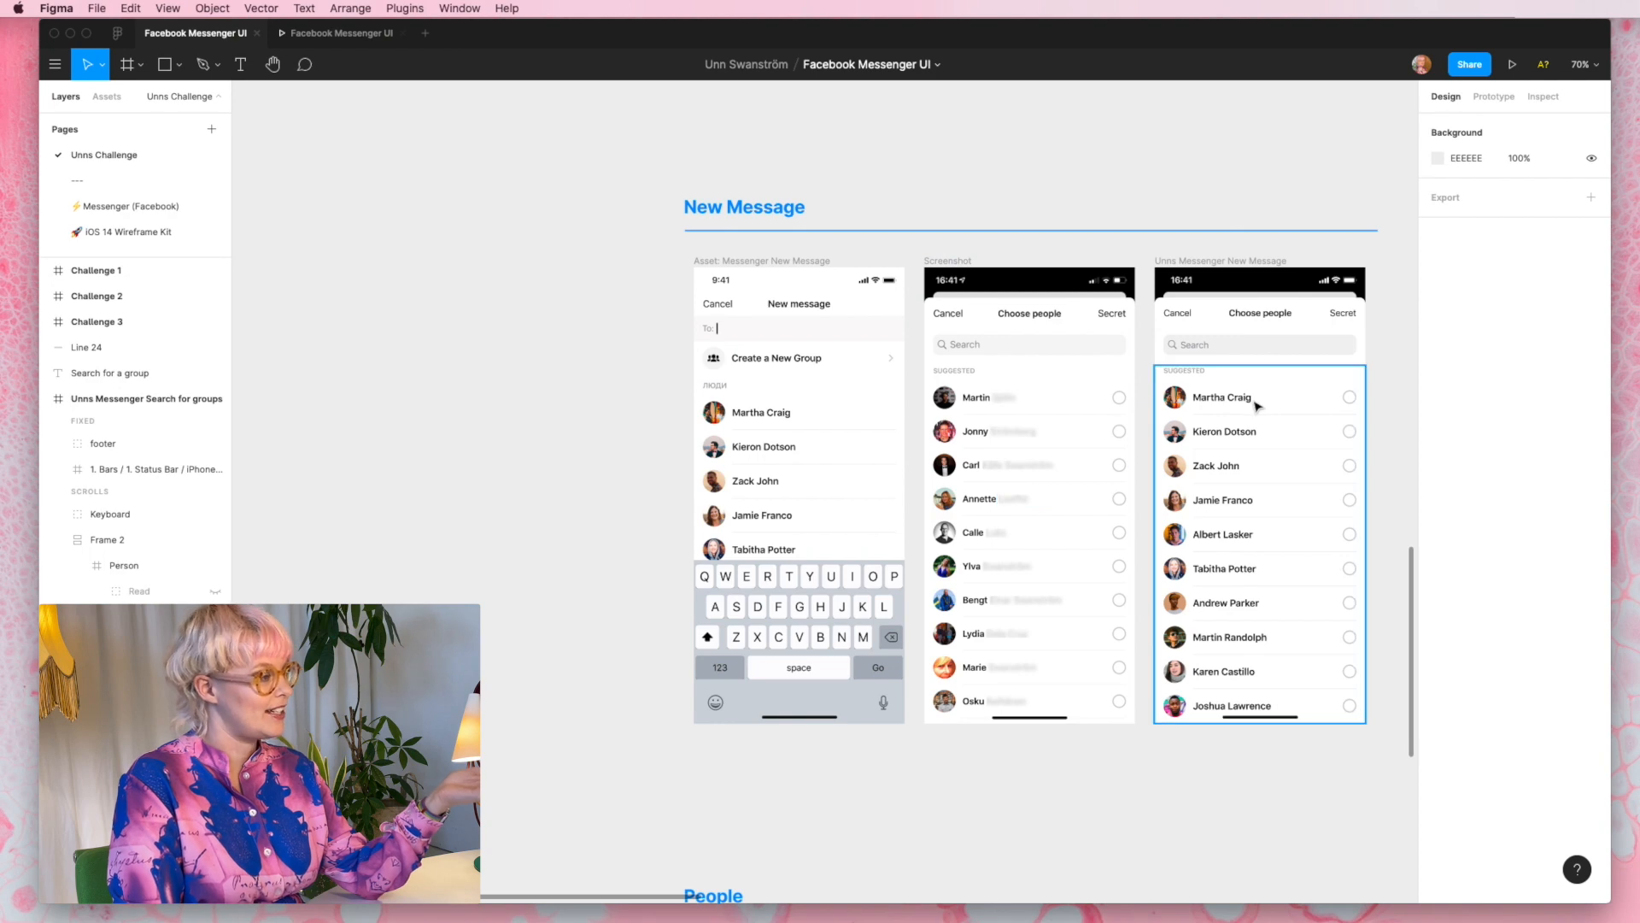
scroll(1256, 406, down, 10)
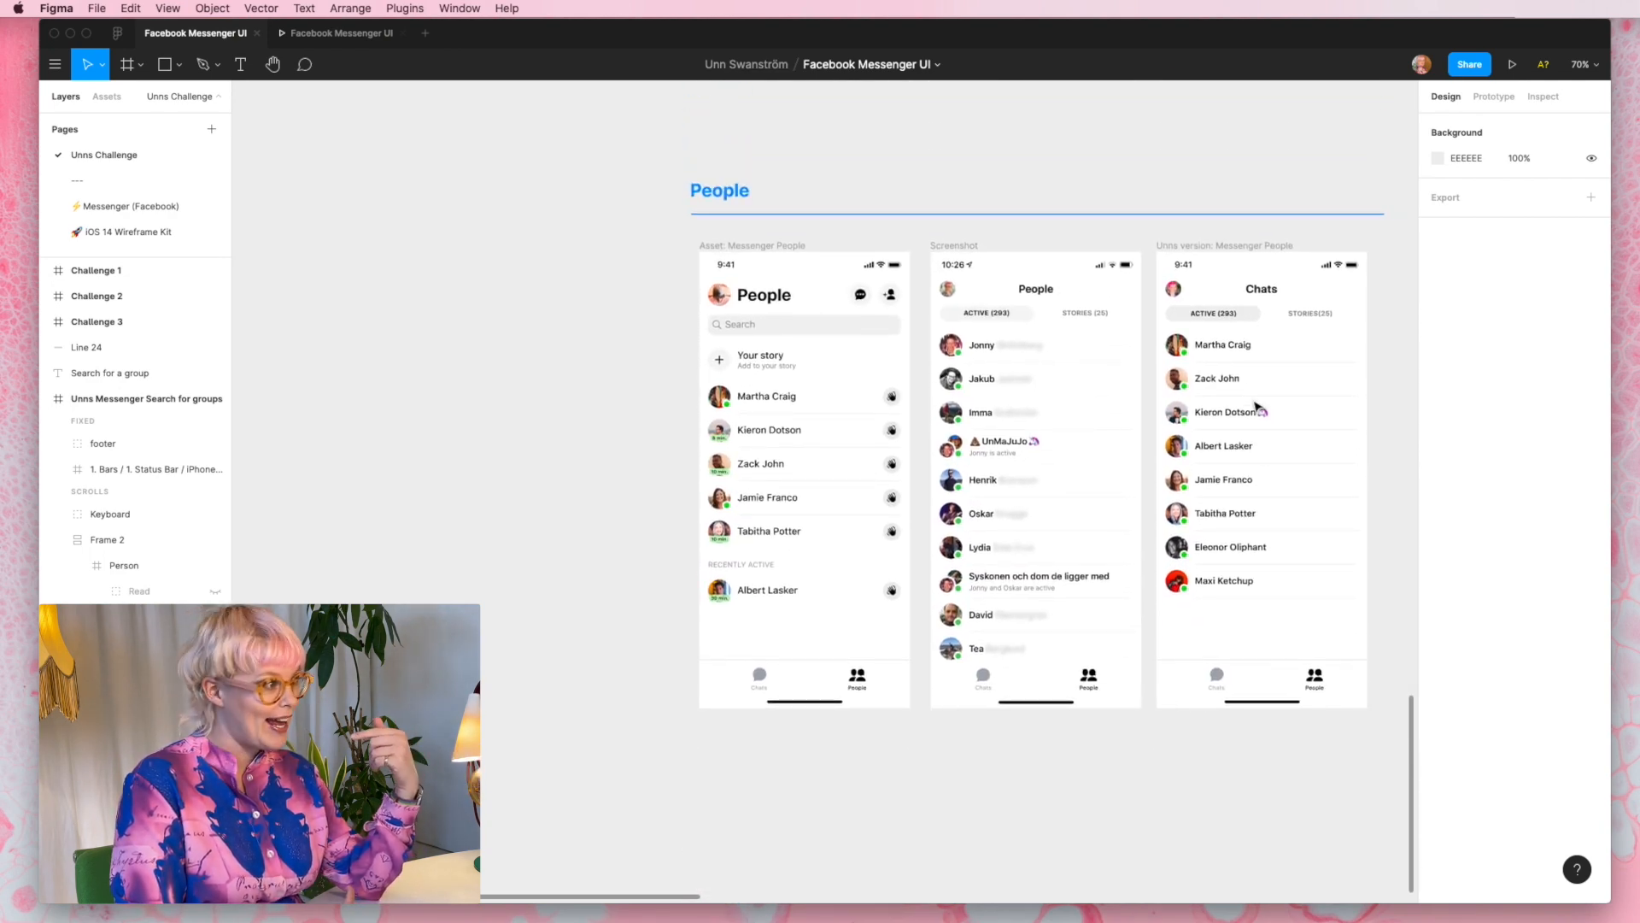
click(1256, 290)
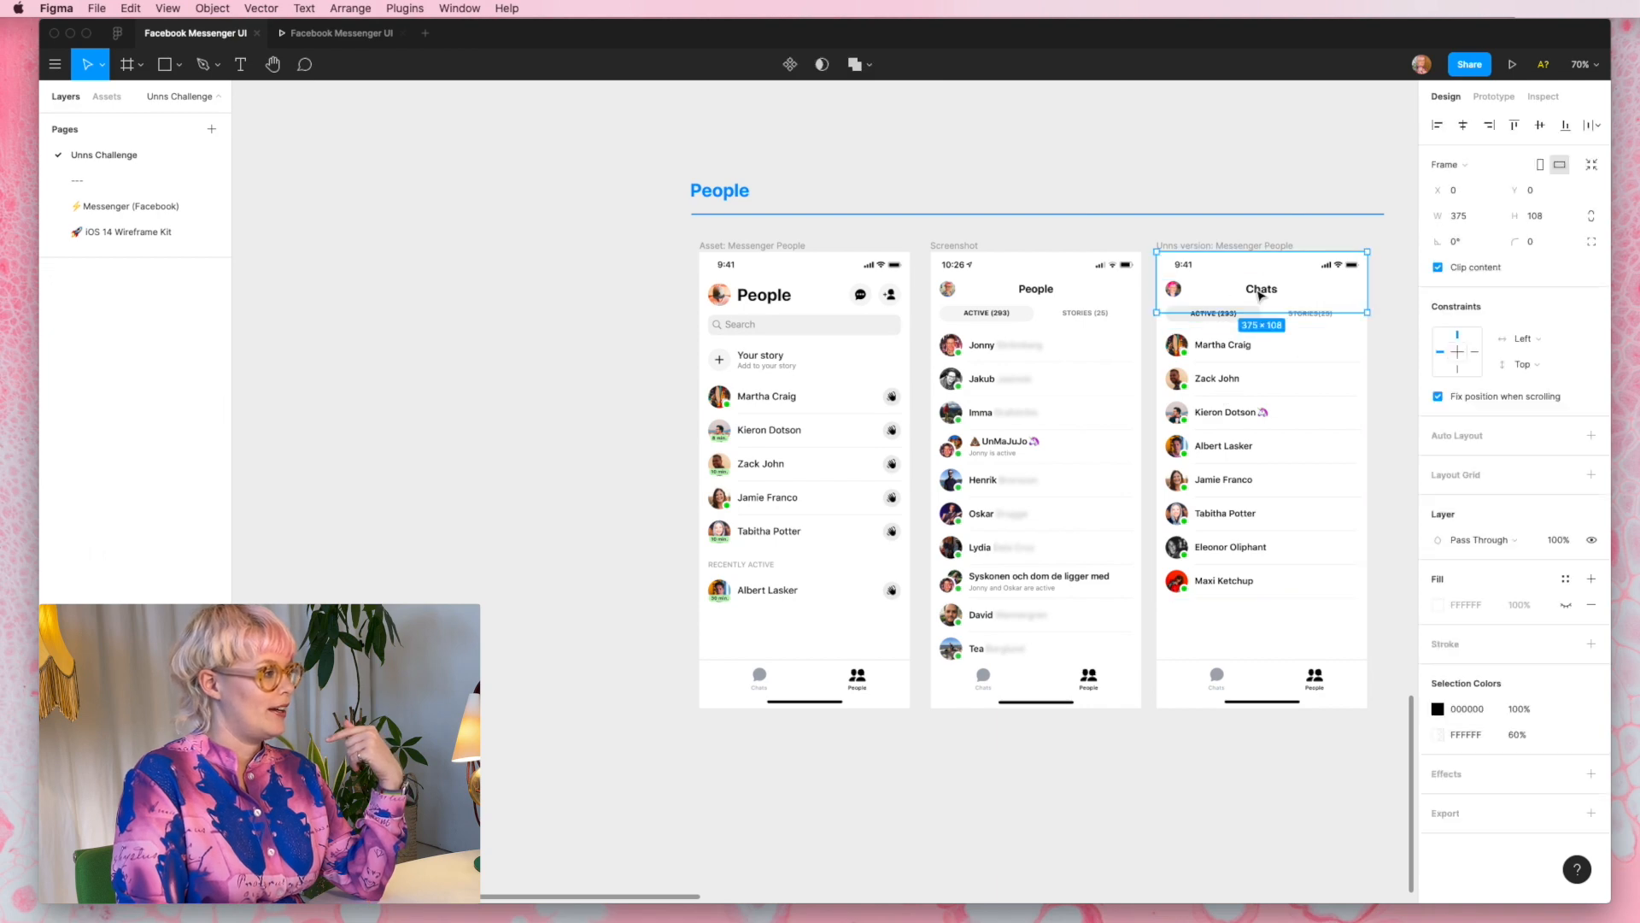
double_click(1256, 289)
text(People)
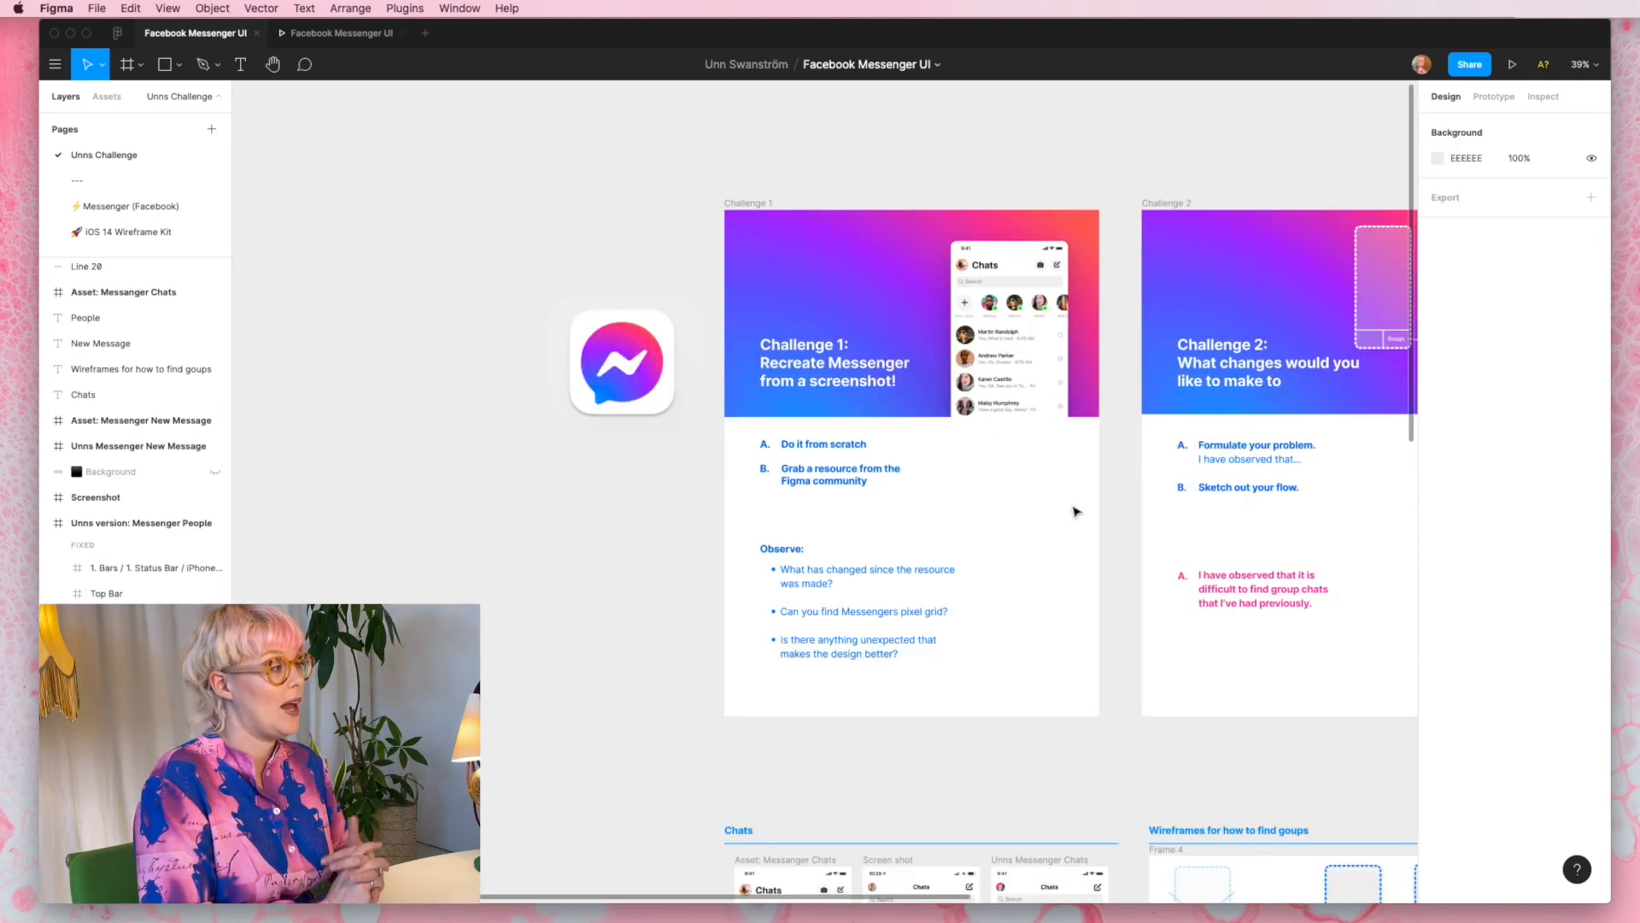
- Review the Challenge 2 brief and the two wireframes, the menu option for groups and the search for groups by people
scroll(1075, 511, down, 10)
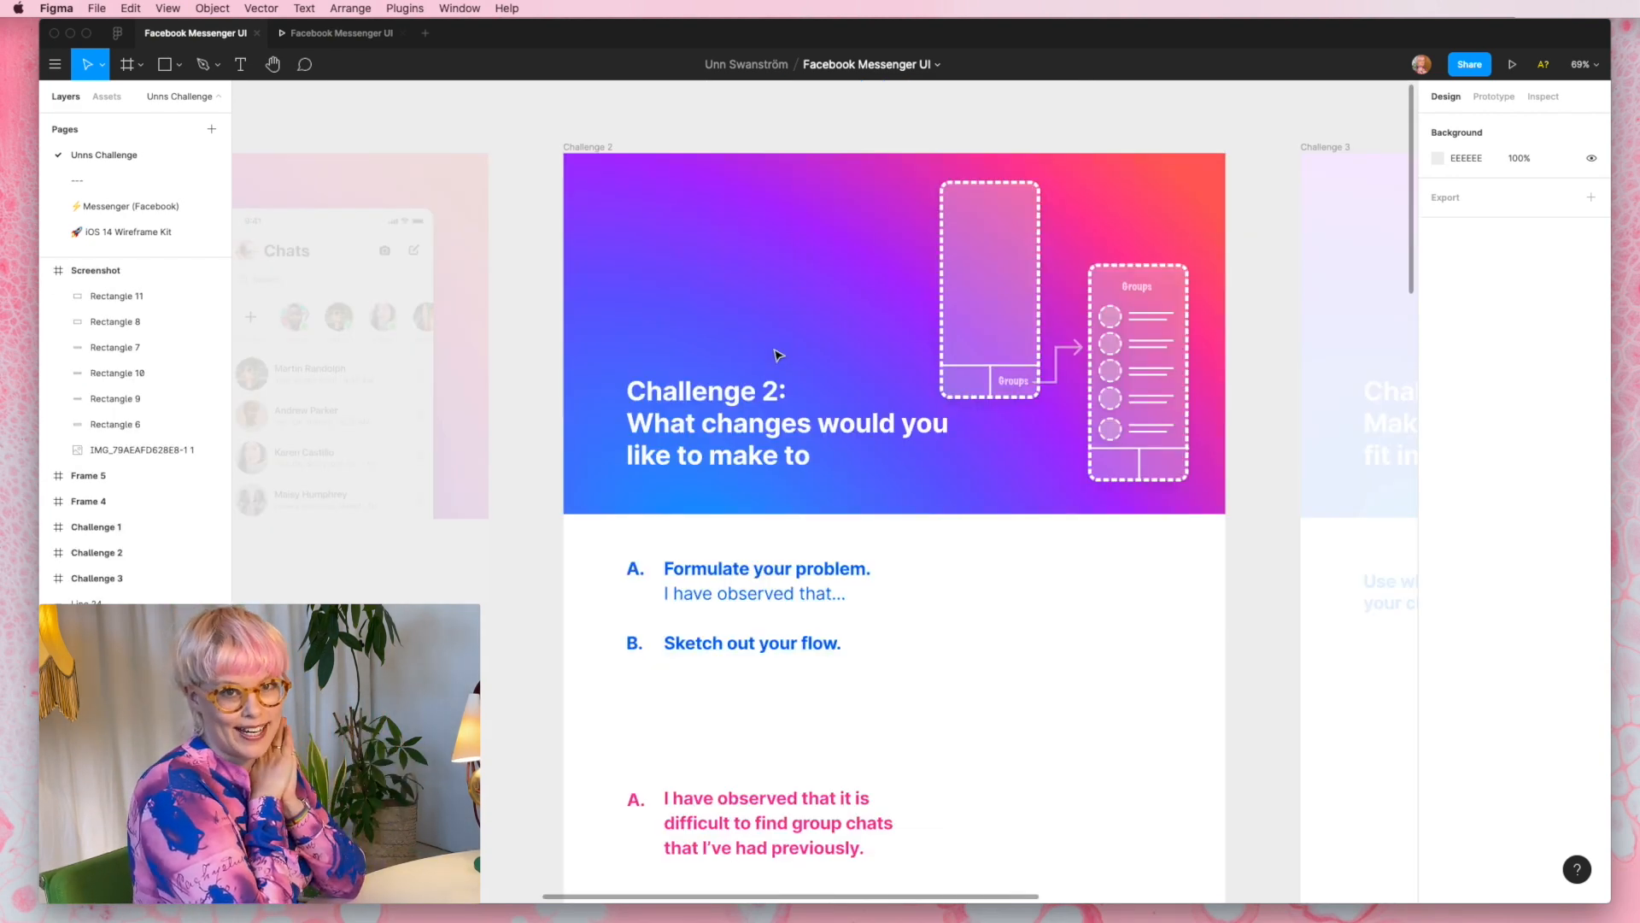
scroll(777, 355, right, 3)
scroll(777, 355, down, 1)
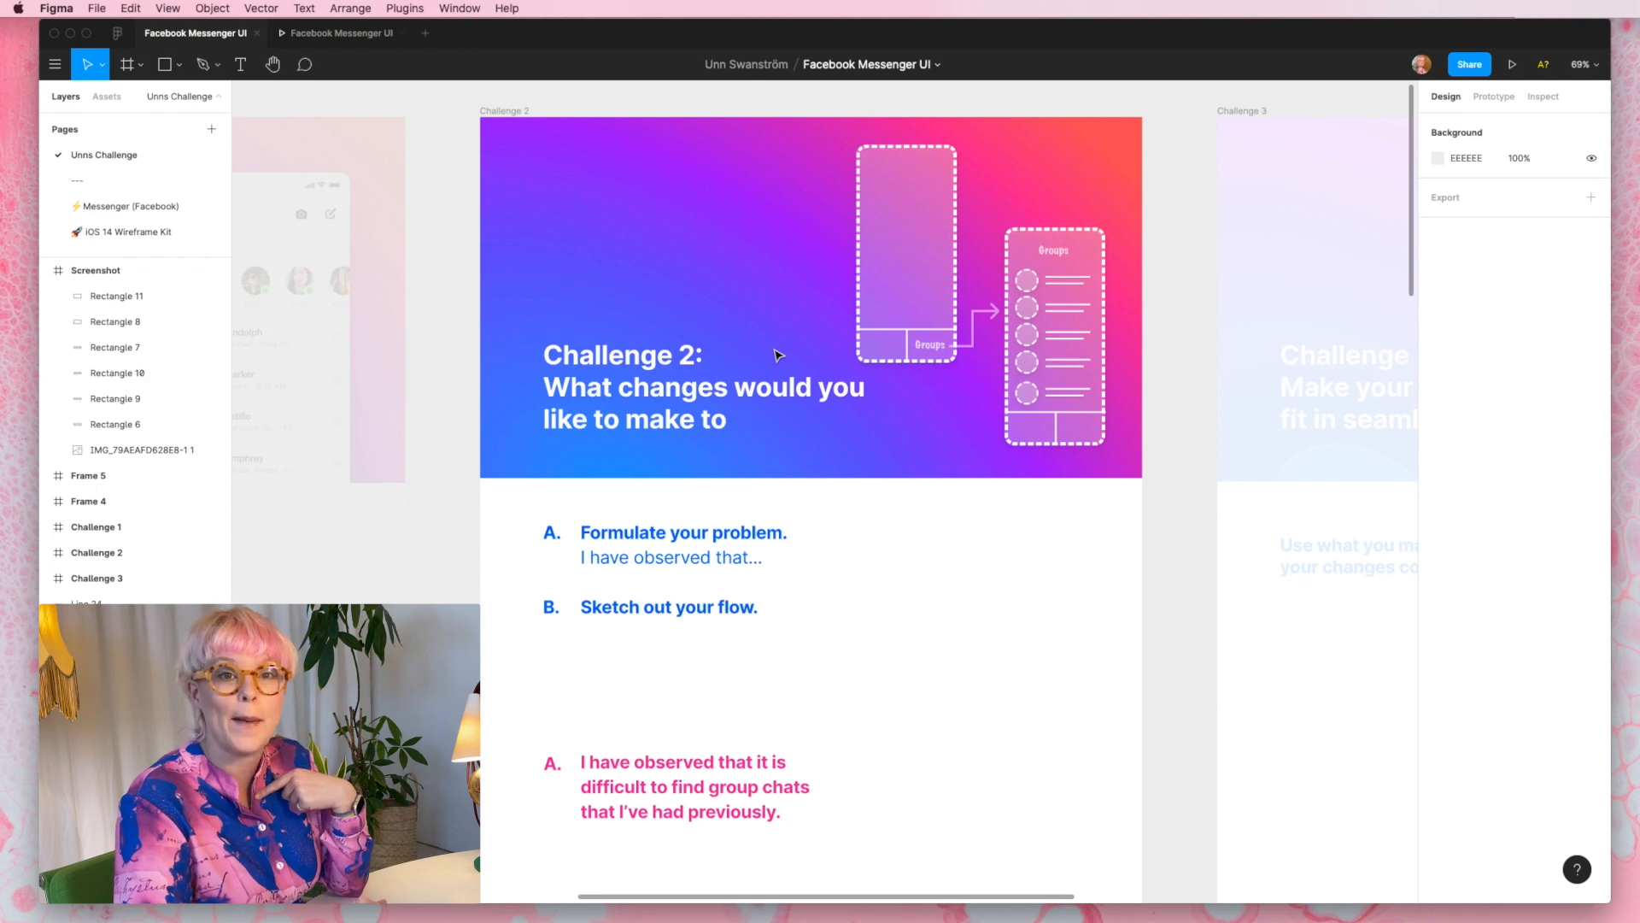
scroll(778, 355, down, 12)
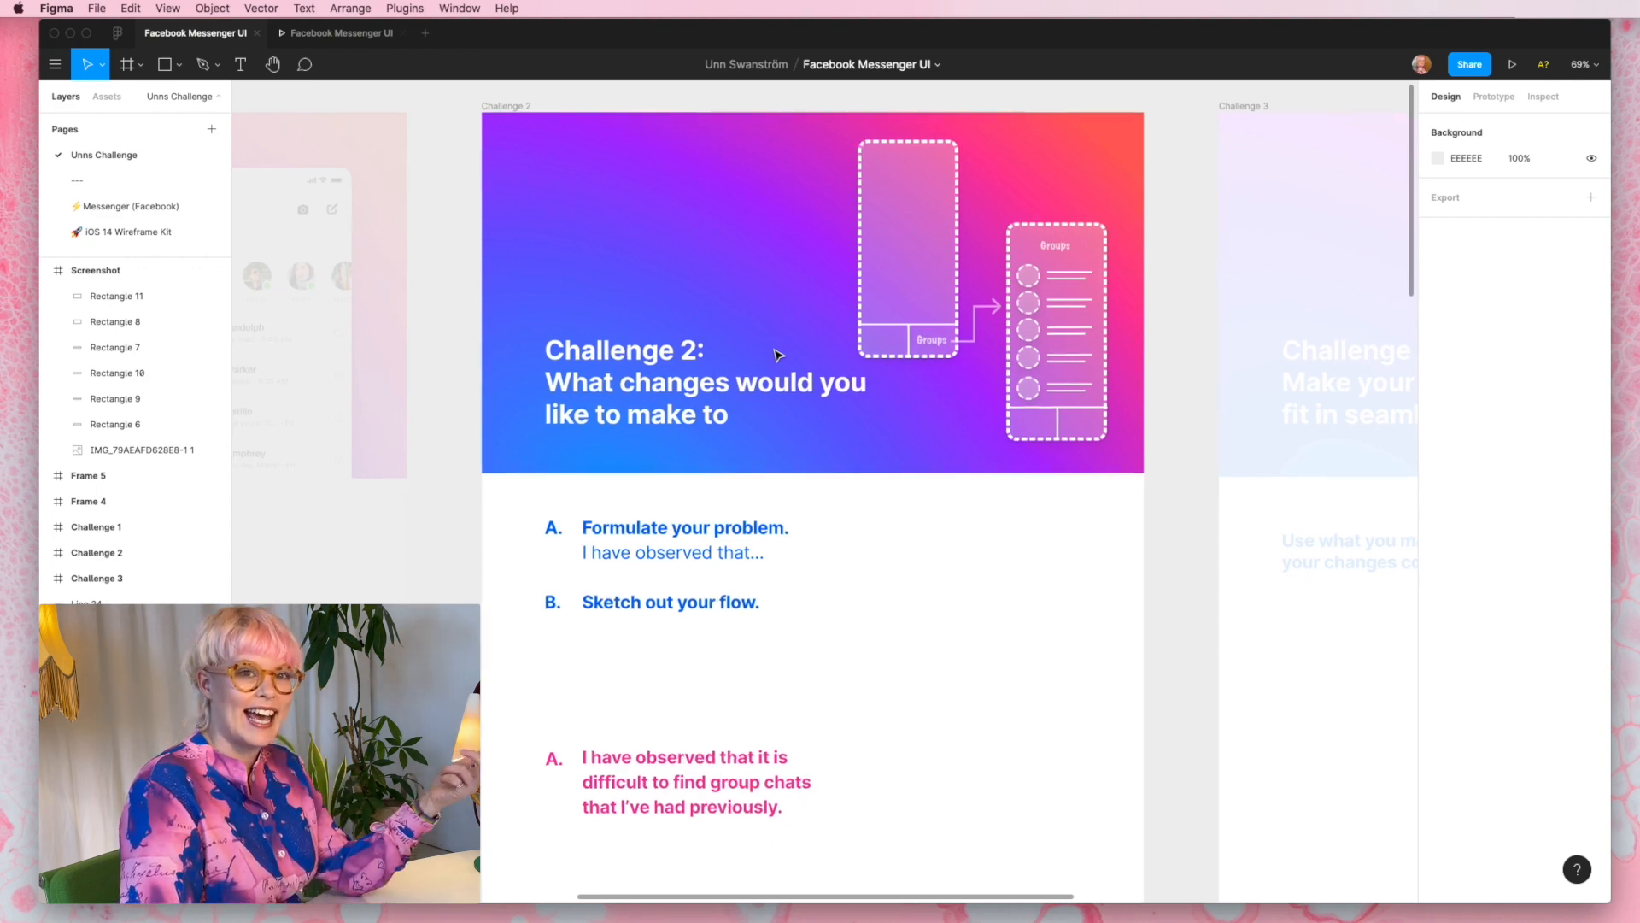
scroll(777, 355, right, 3)
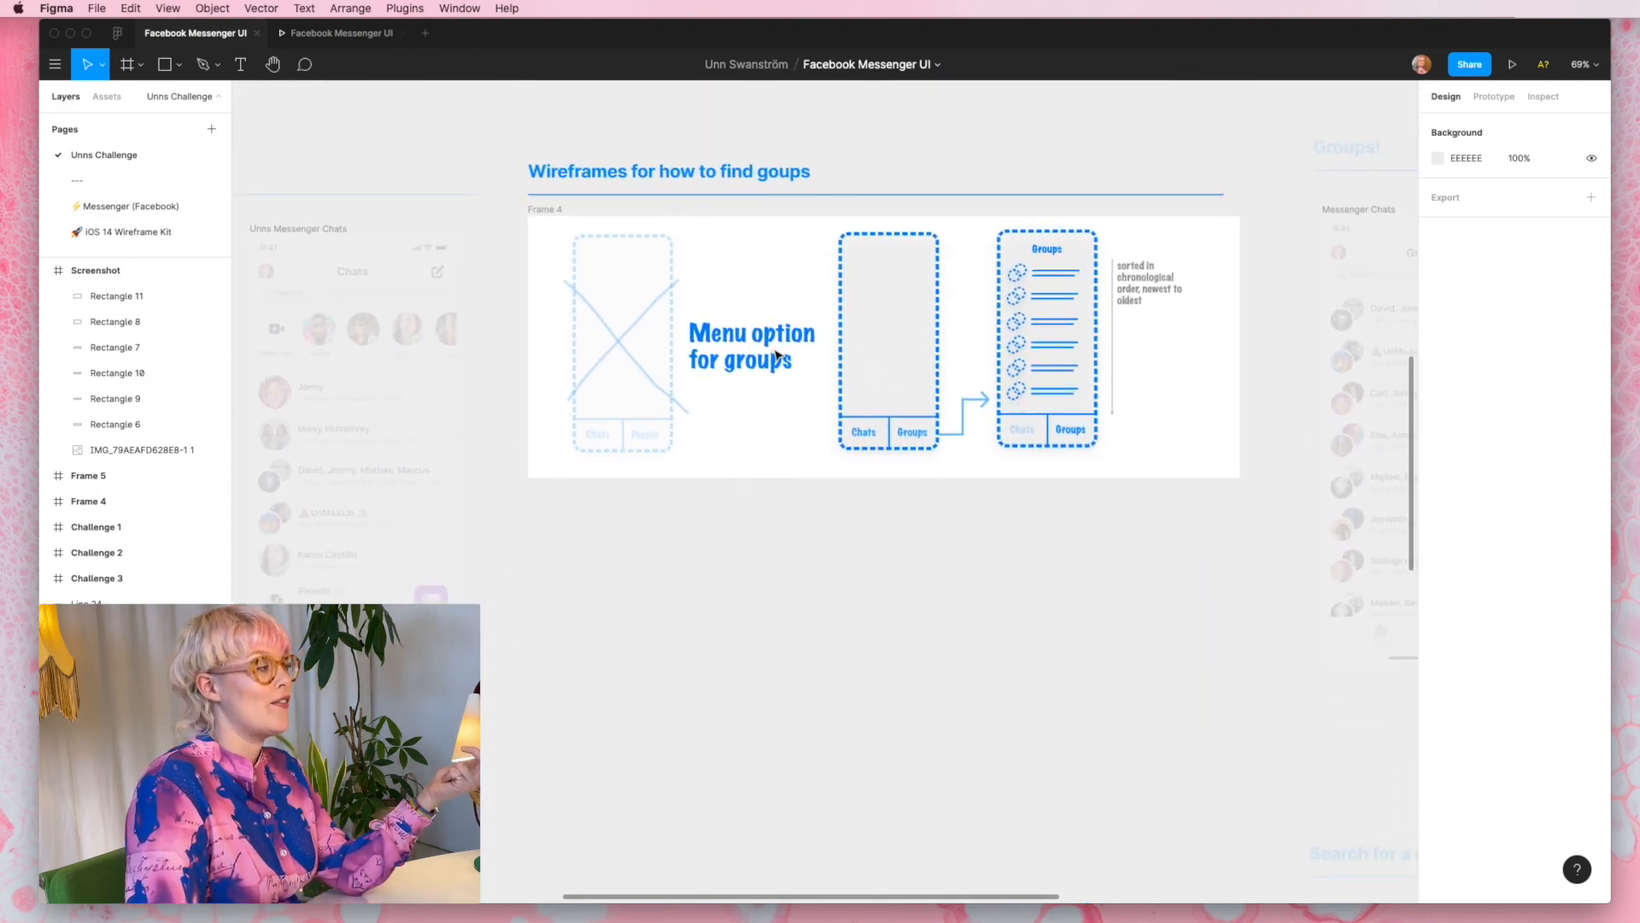
scroll(777, 355, up, 3)
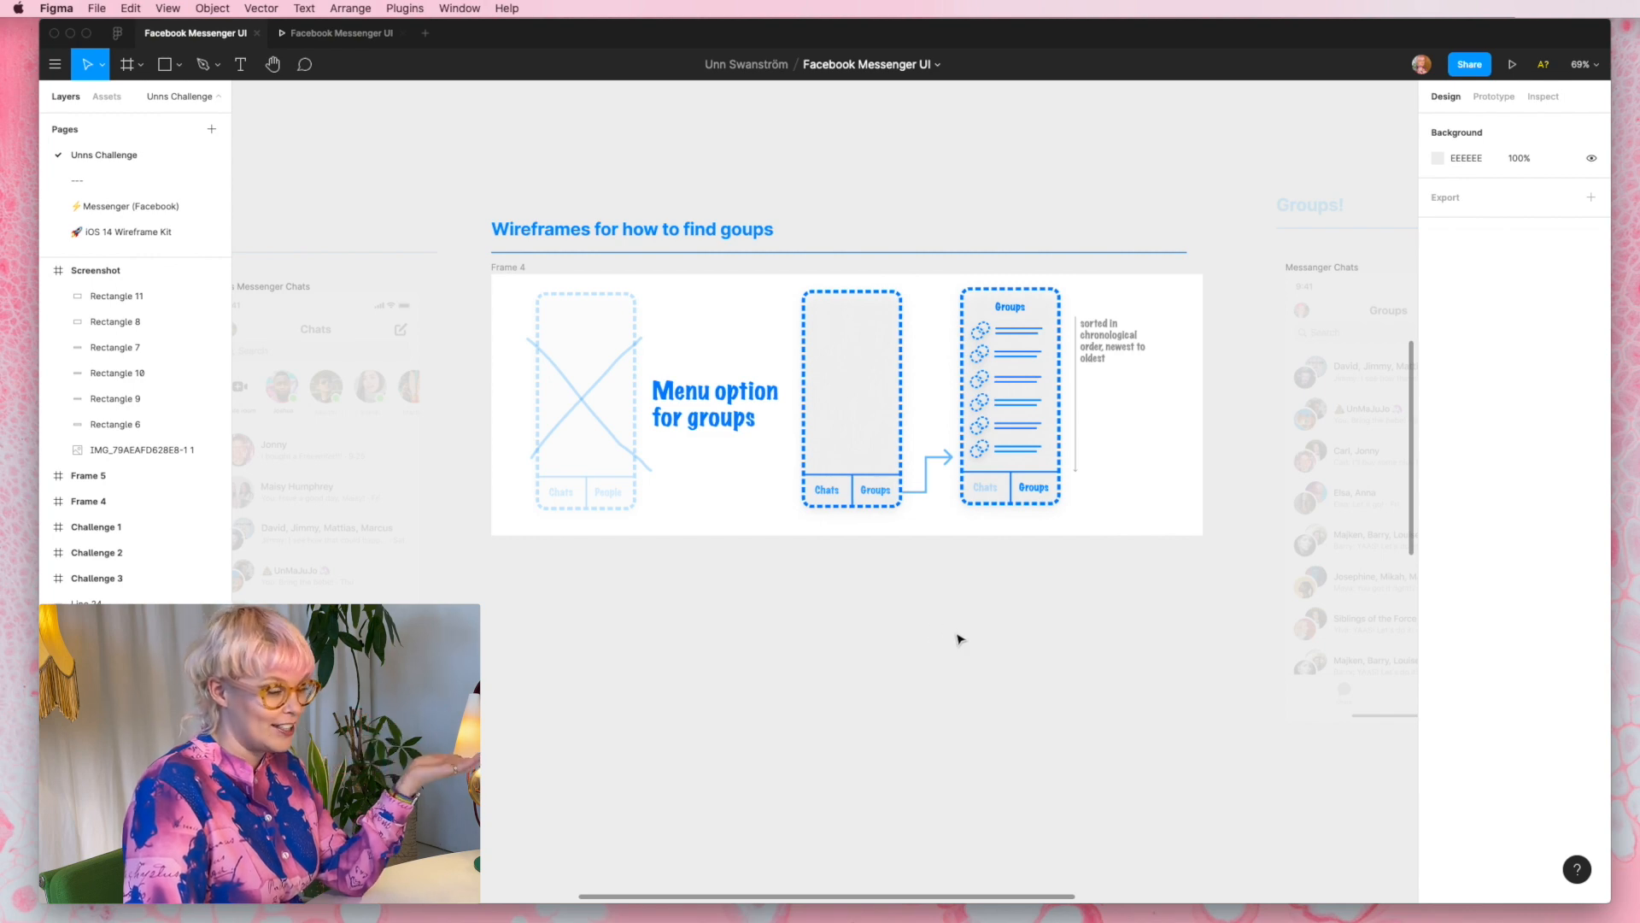
key(n)
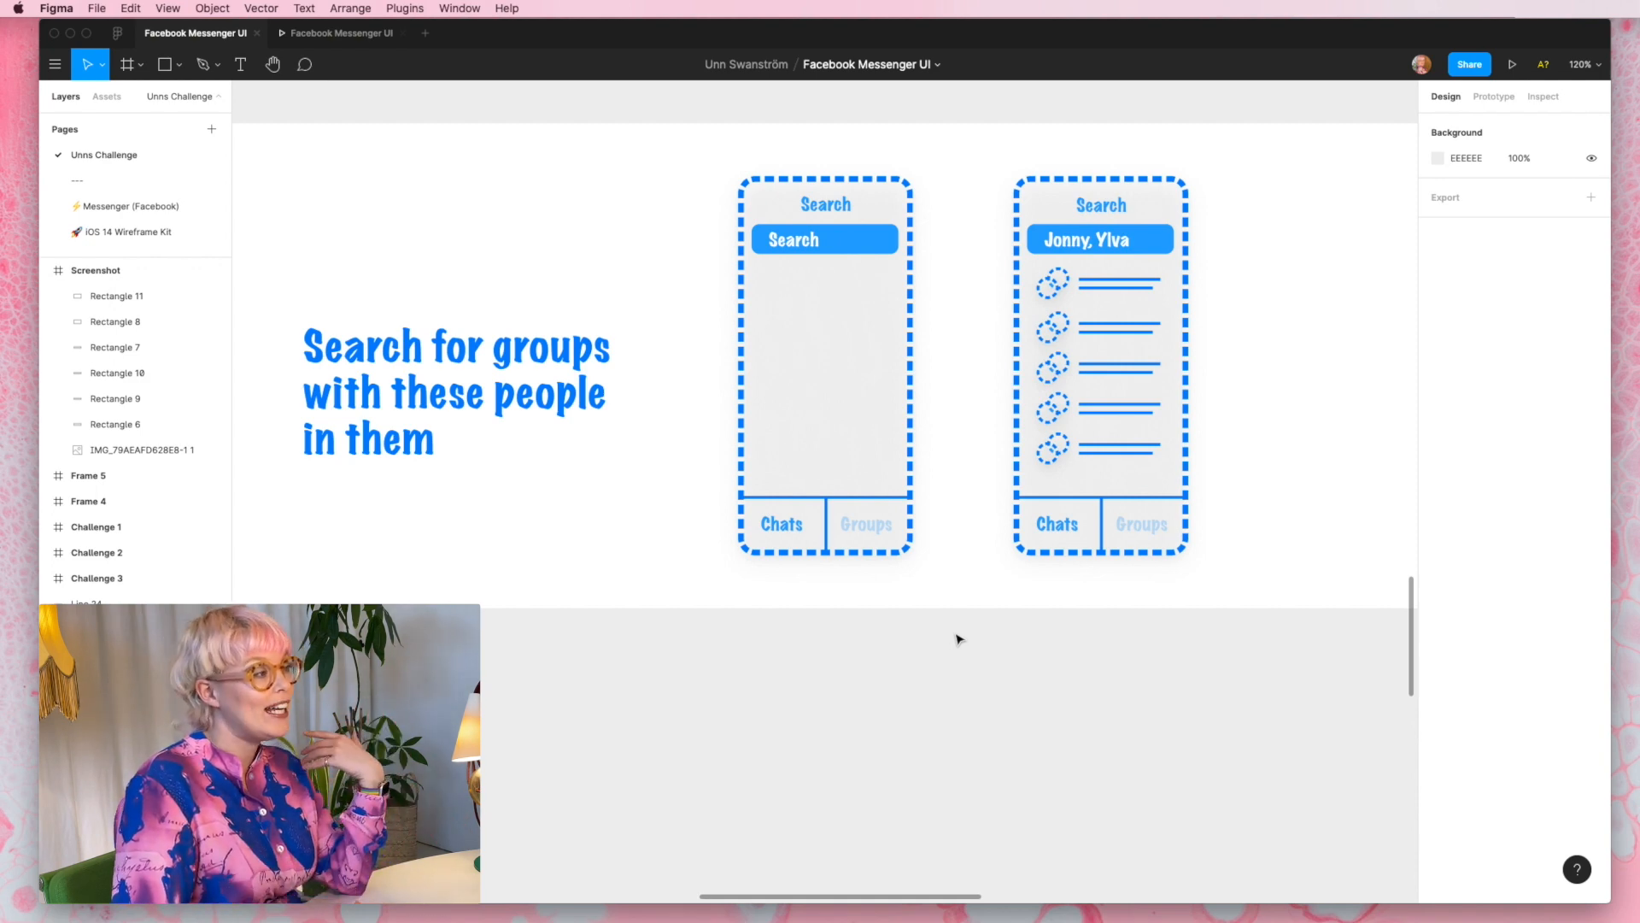
scroll(957, 639, down, 10)
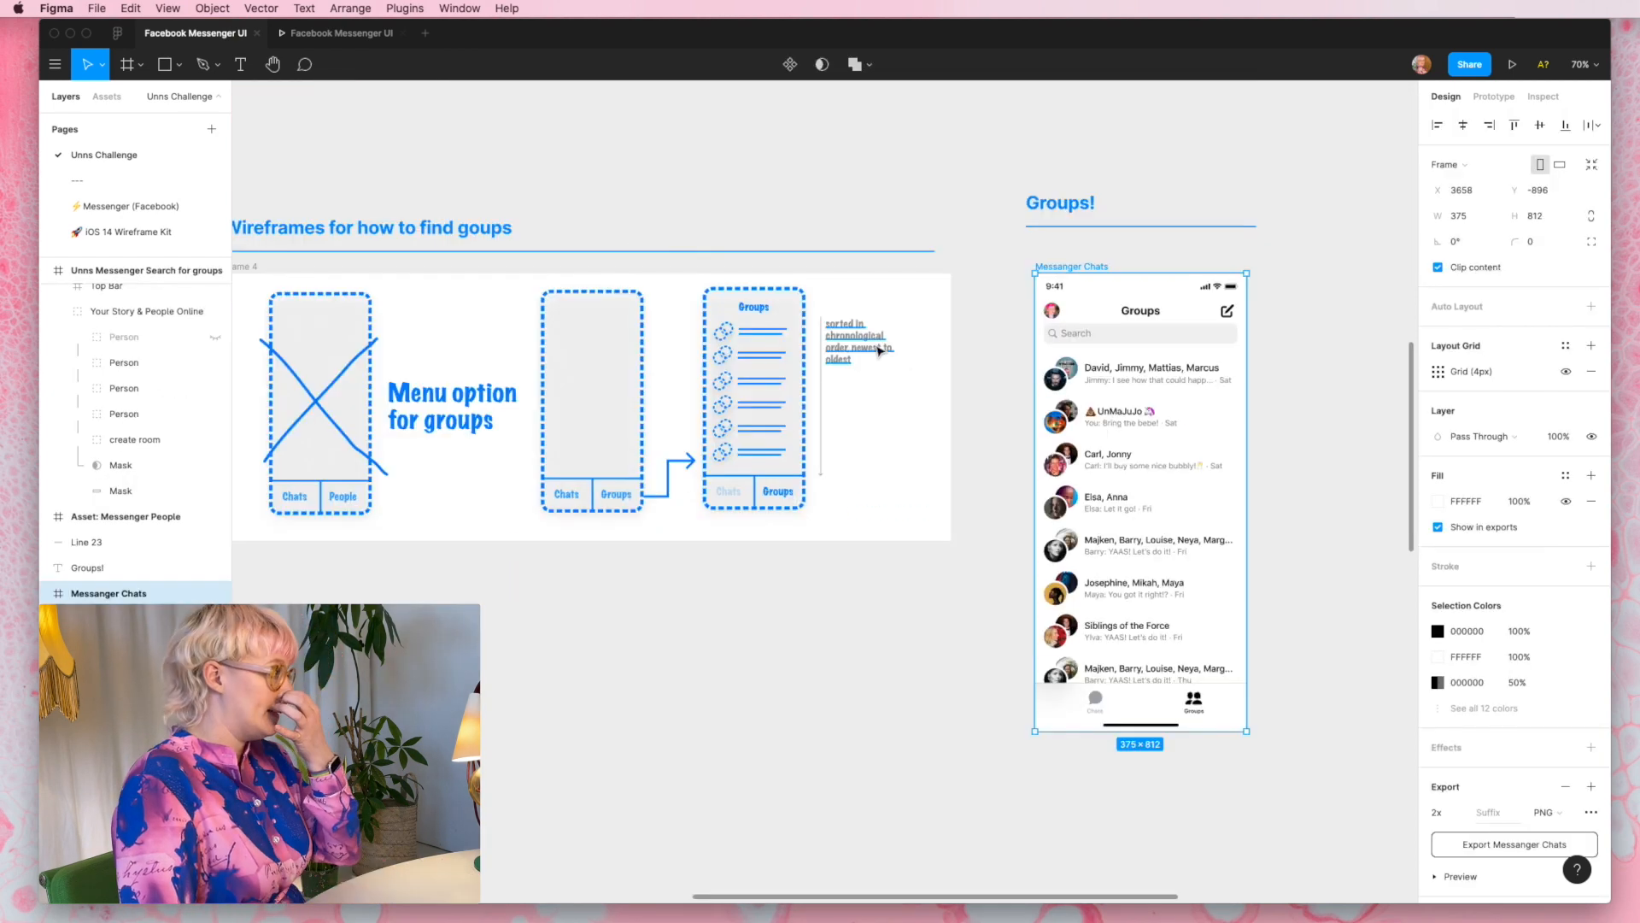
- Compare the high-fidelity Groups screen with its wireframe, examining the group chat rows and the Chats and Groups footer
scroll(880, 351, left, 1)
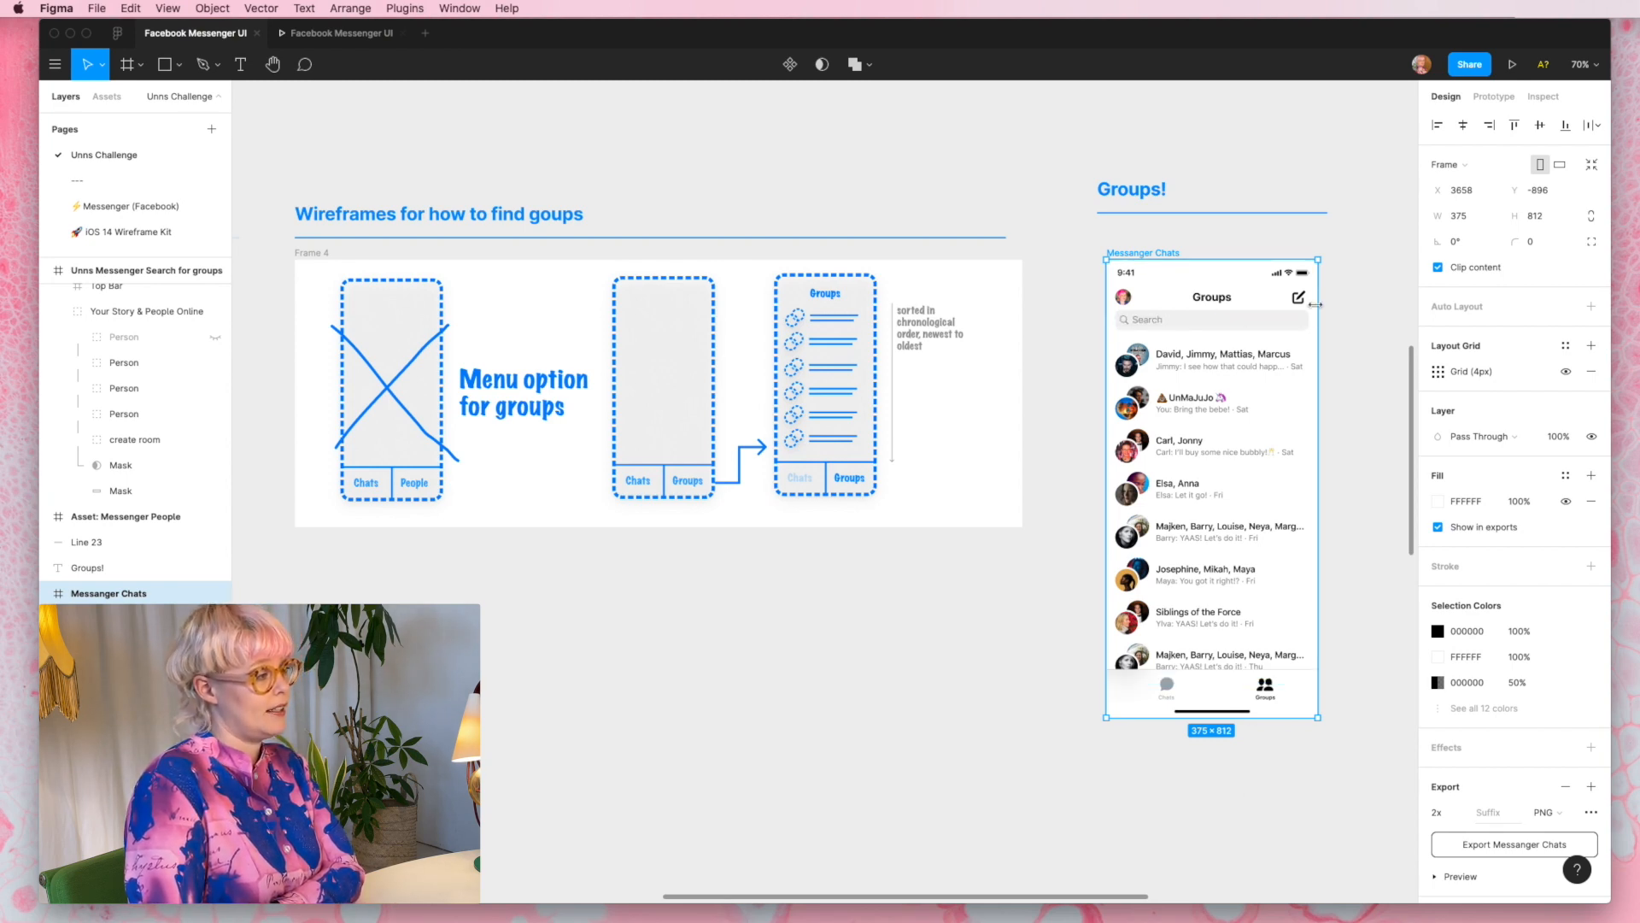
scroll(1268, 339, up, 5)
scroll(1268, 339, down, 2)
scroll(1269, 339, right, 3)
click(1114, 279)
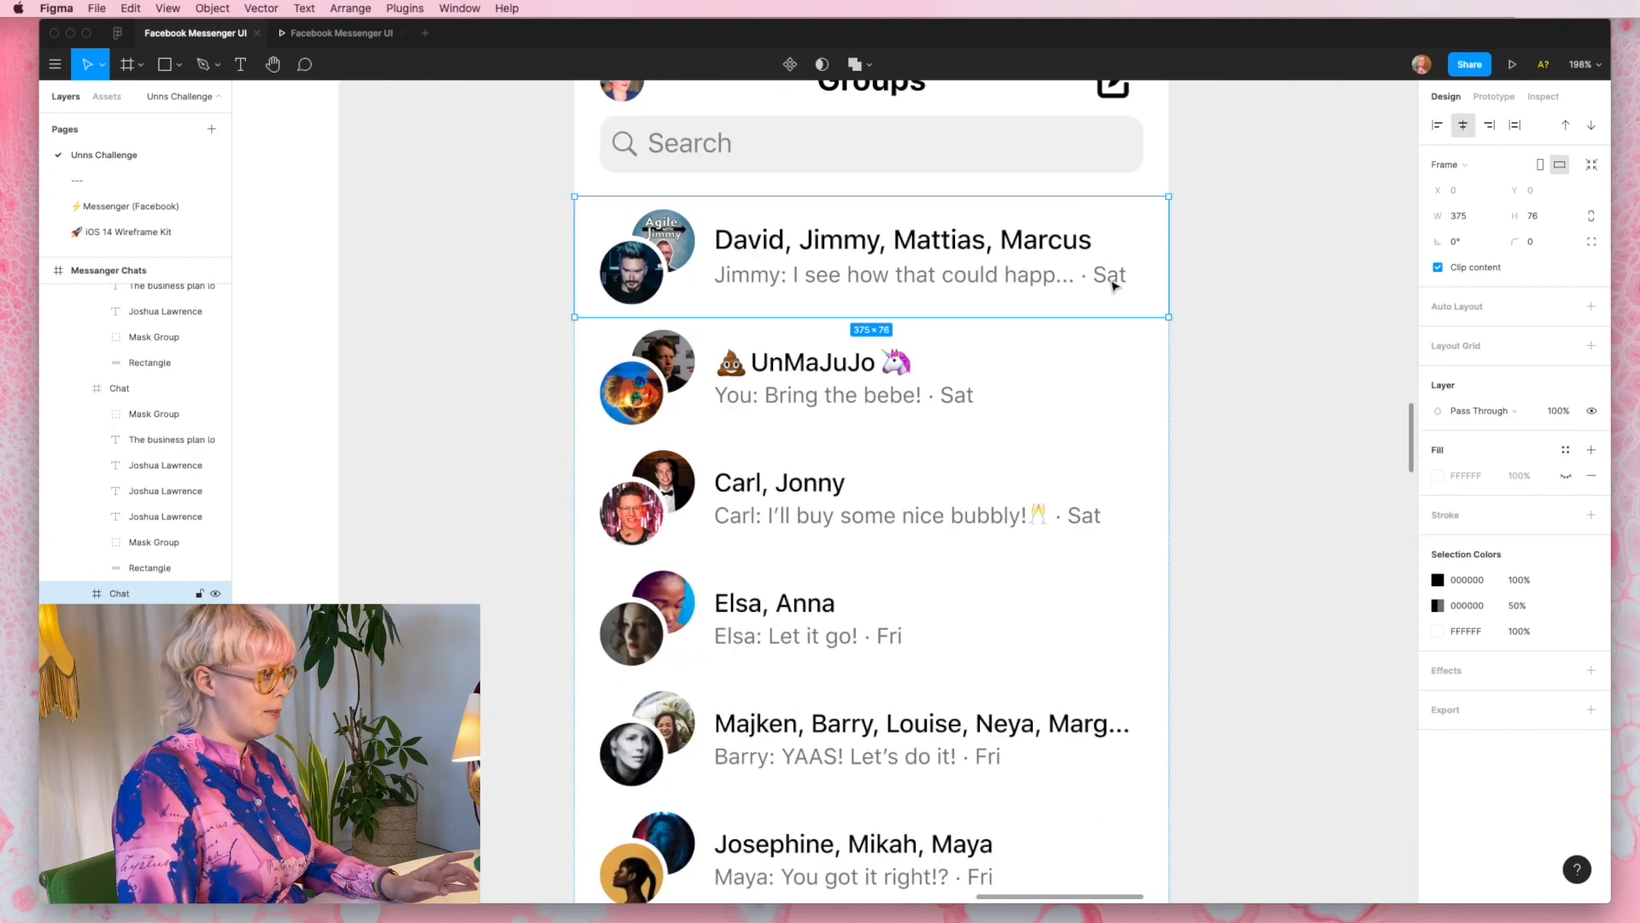
scroll(943, 664, down, 3)
scroll(942, 666, down, 2)
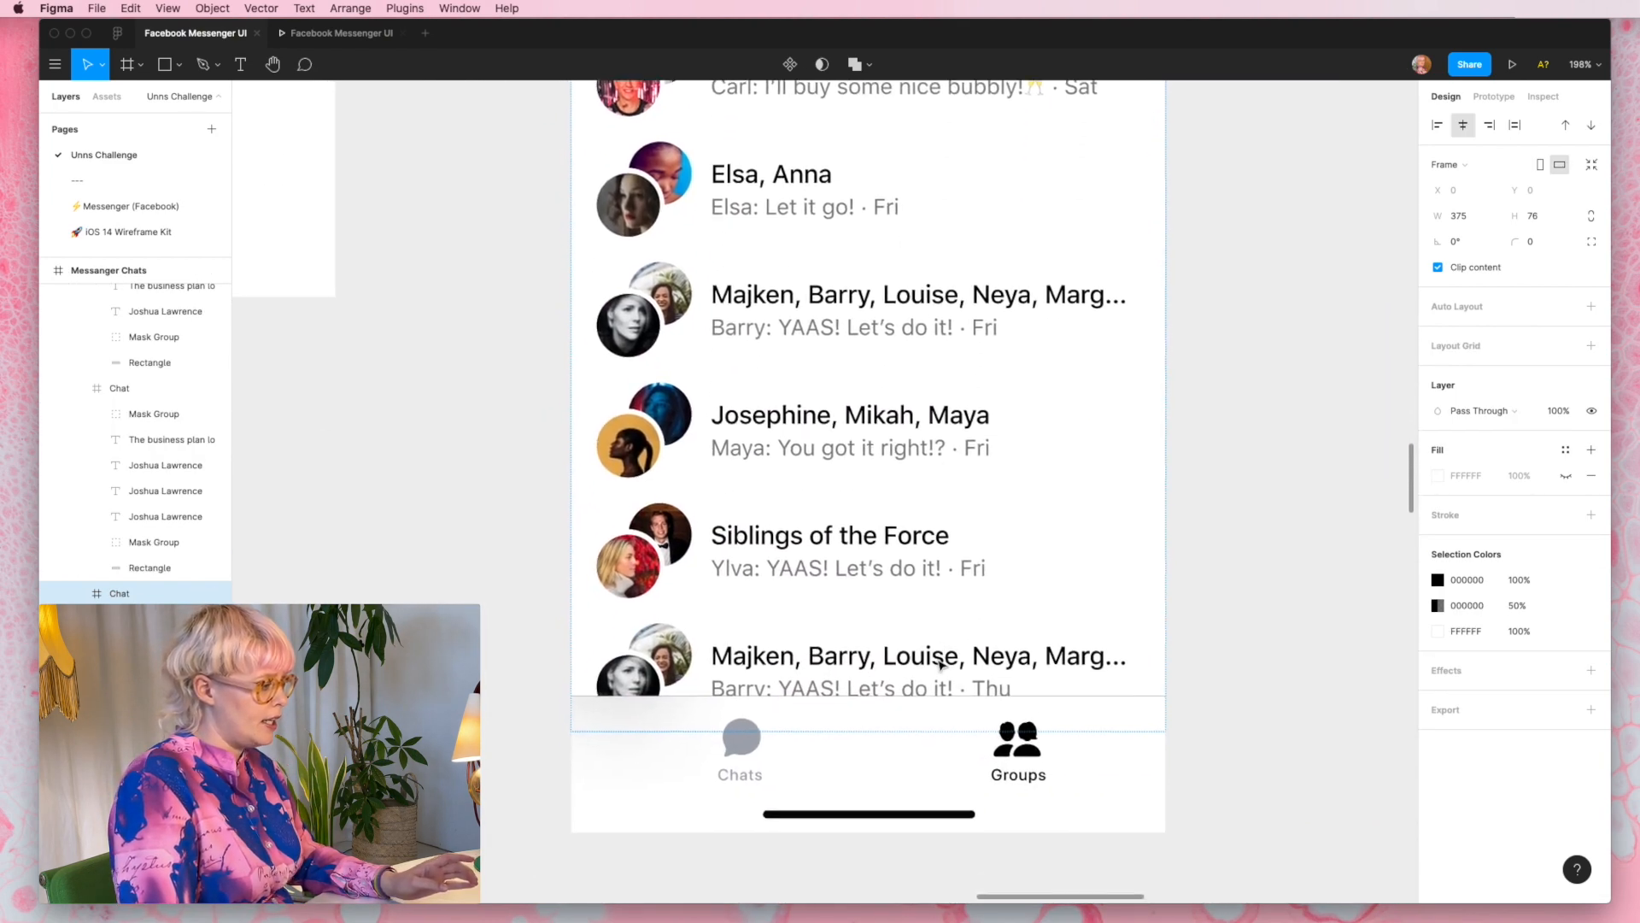
click(1299, 725)
scroll(1300, 724, down, 3)
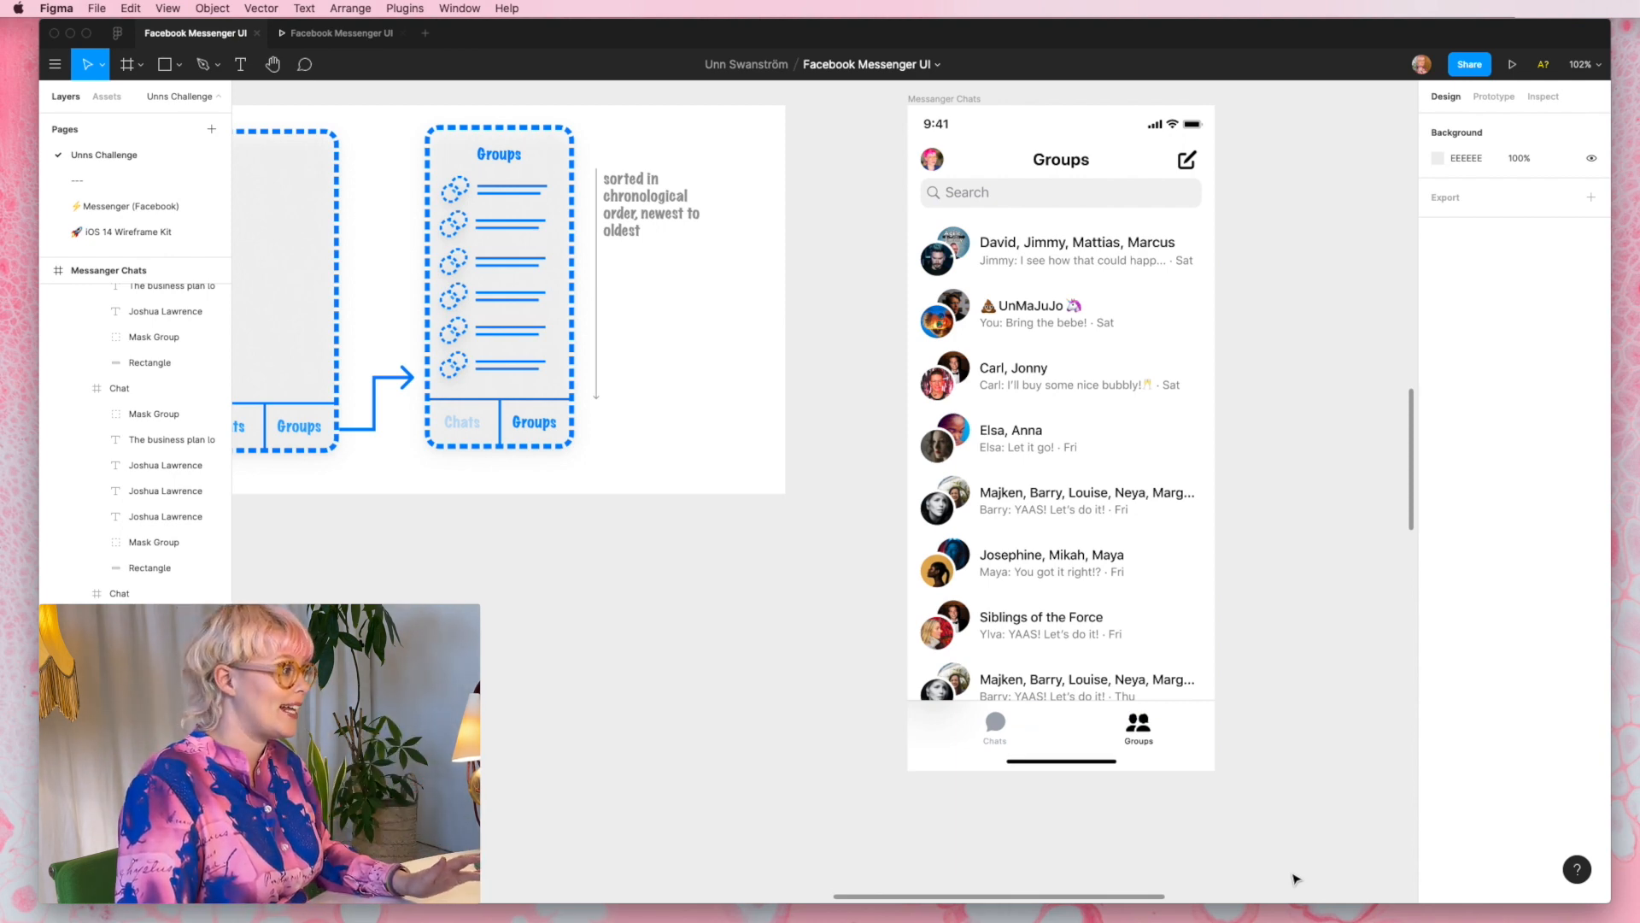
scroll(1284, 705, down, 3)
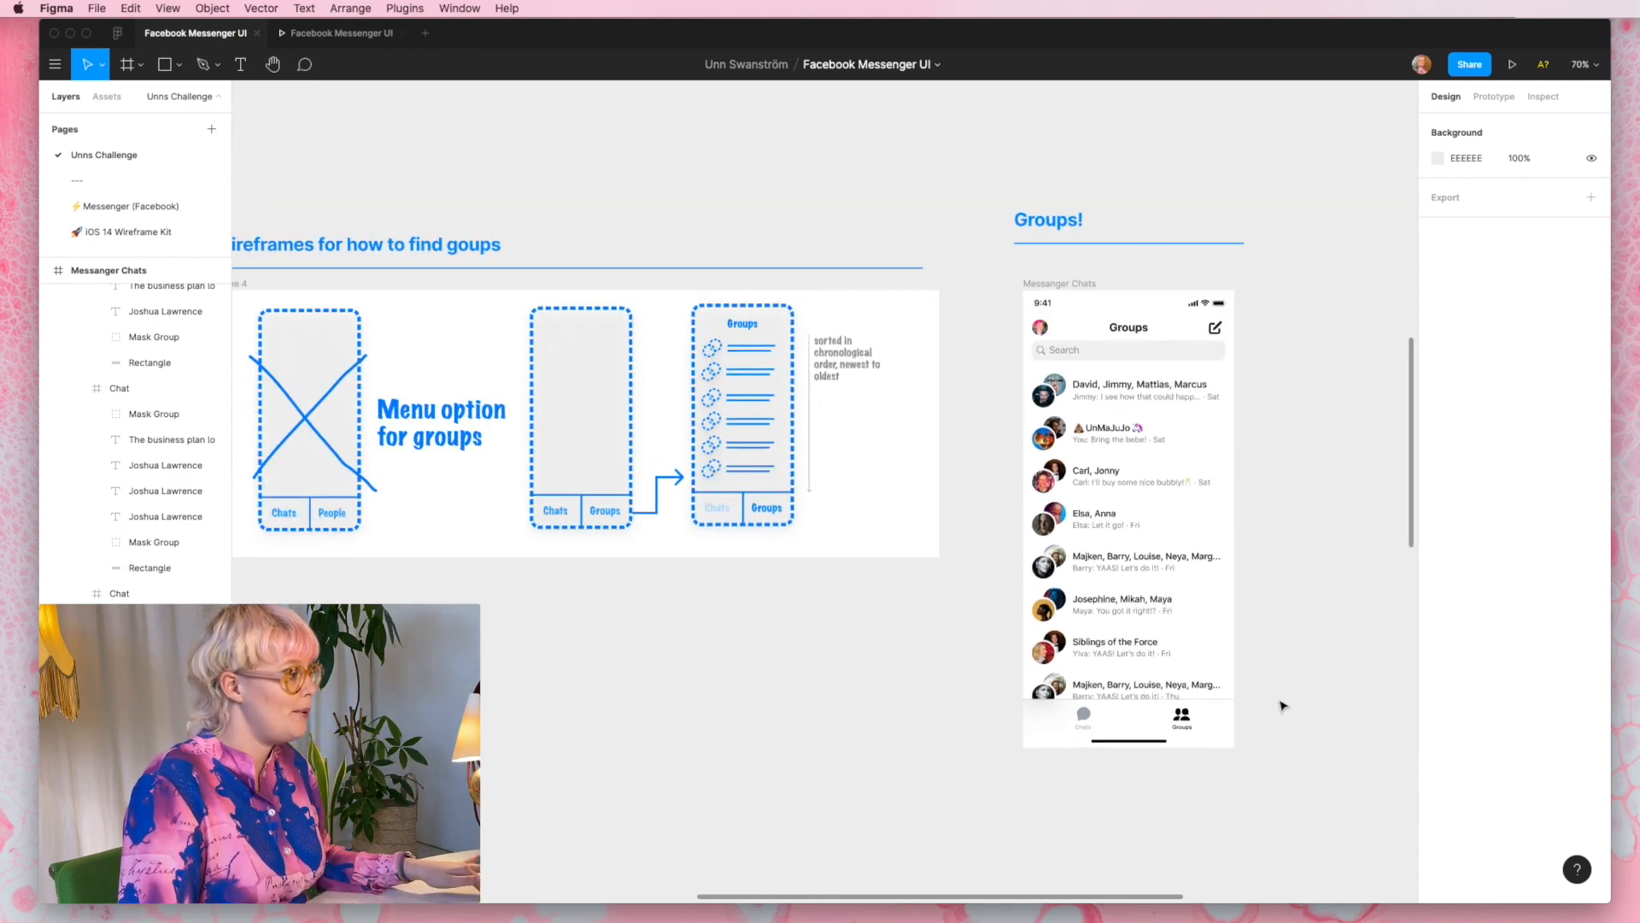
- Fade the Asset: Messenger People and Screenshot frames in the Search for a group section to 10% opacity
scroll(1282, 705, right, 10)
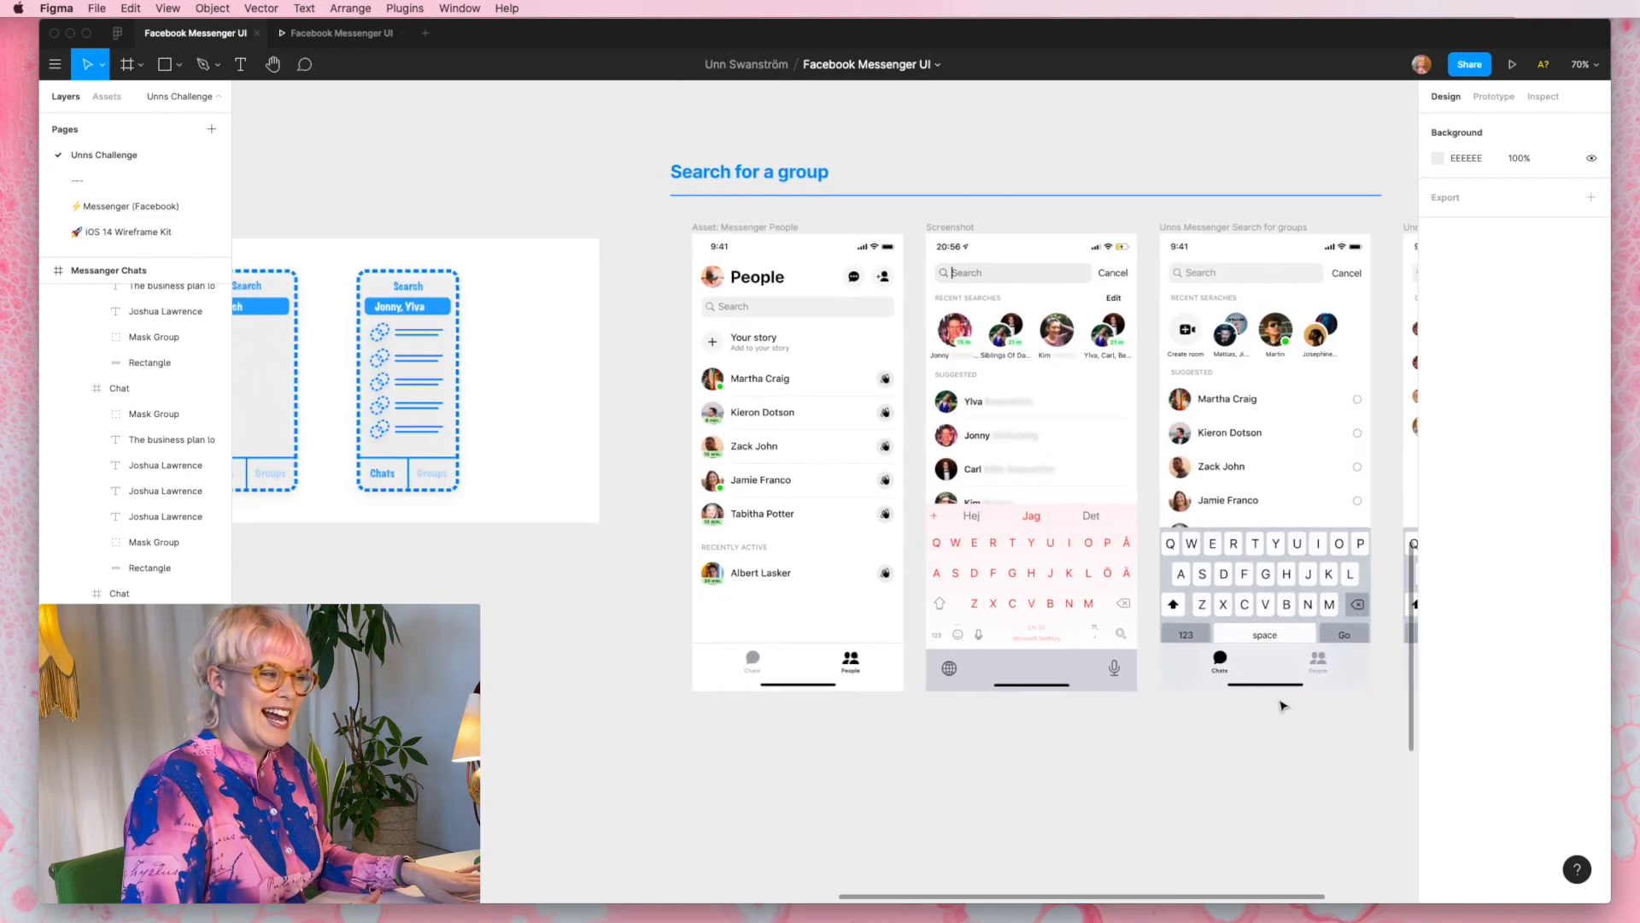
scroll(1281, 705, right, 8)
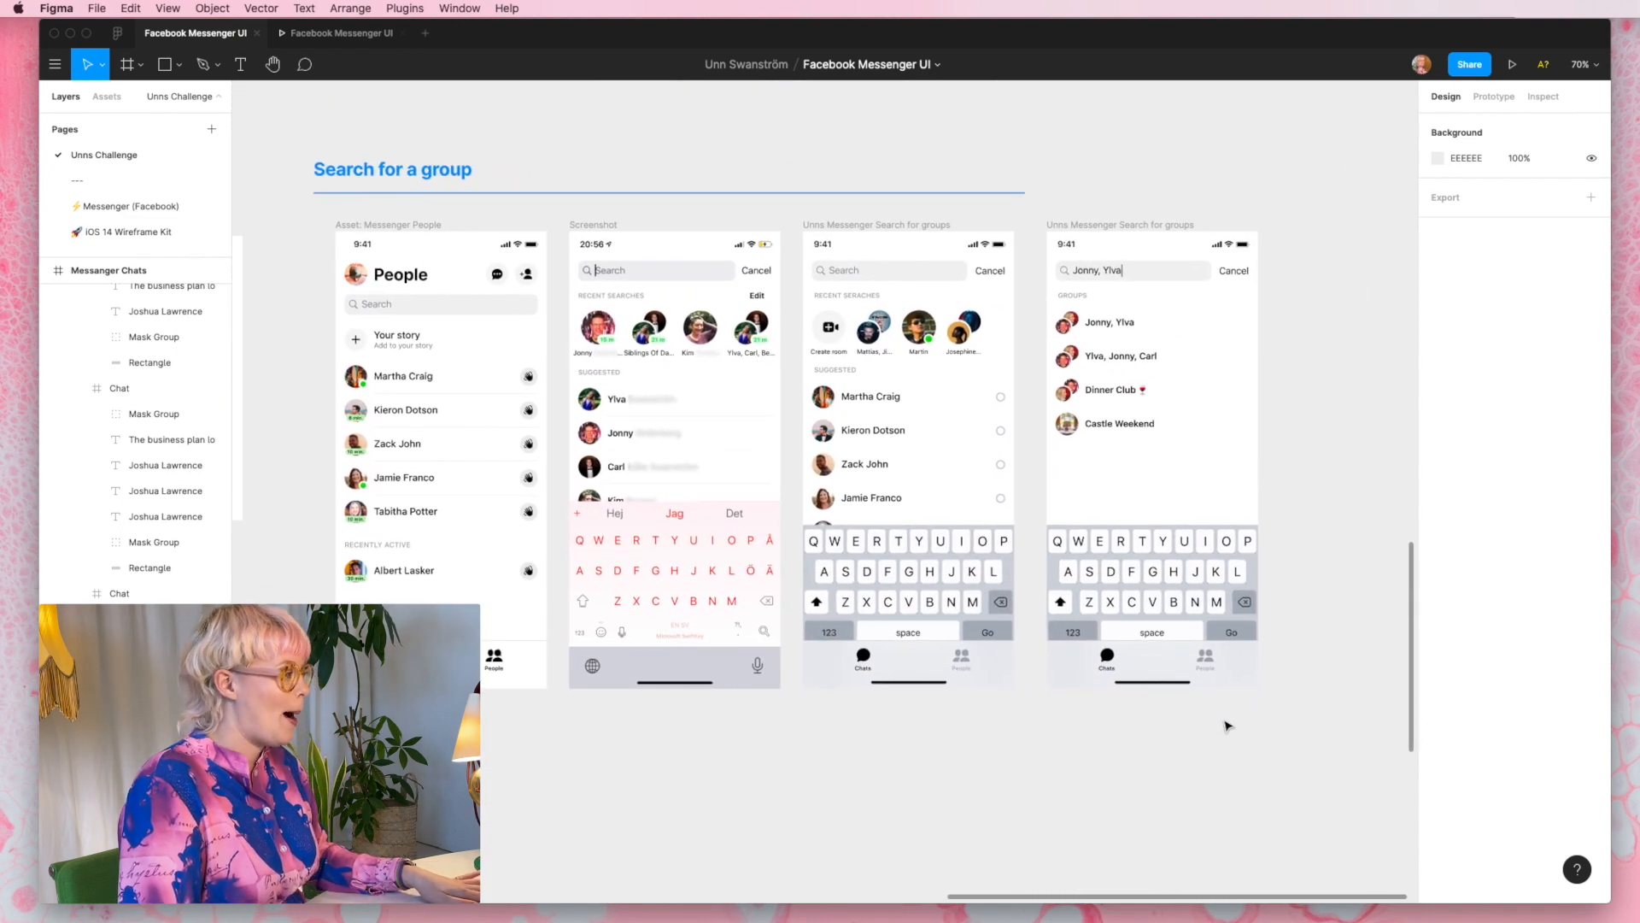
click(388, 225)
key(1)
click(607, 227)
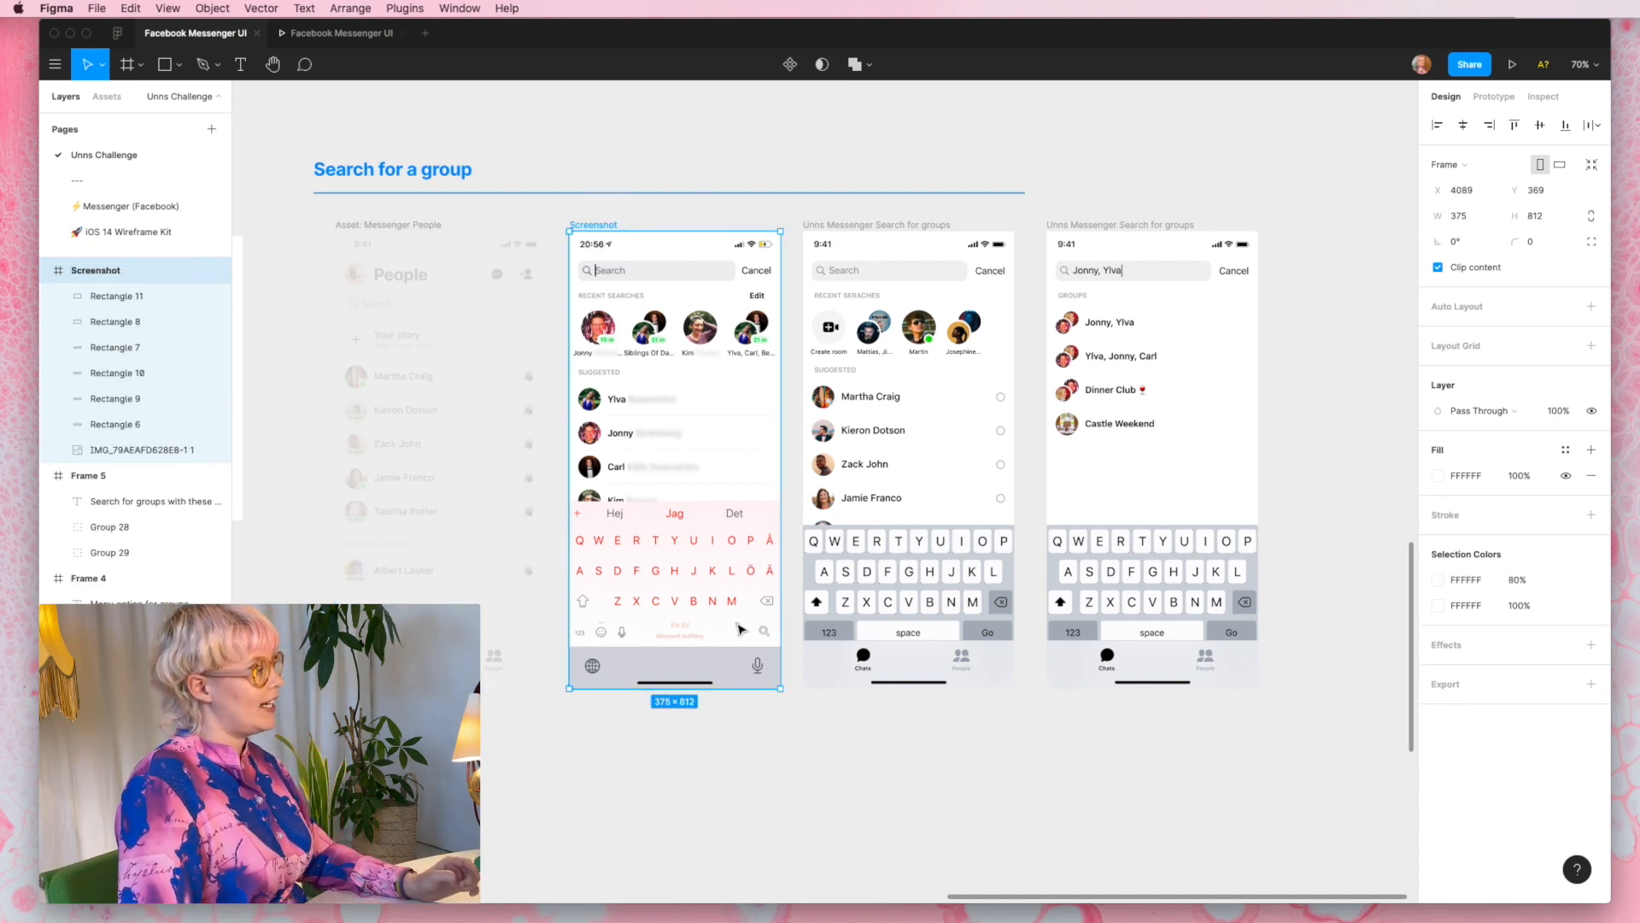
click(914, 227)
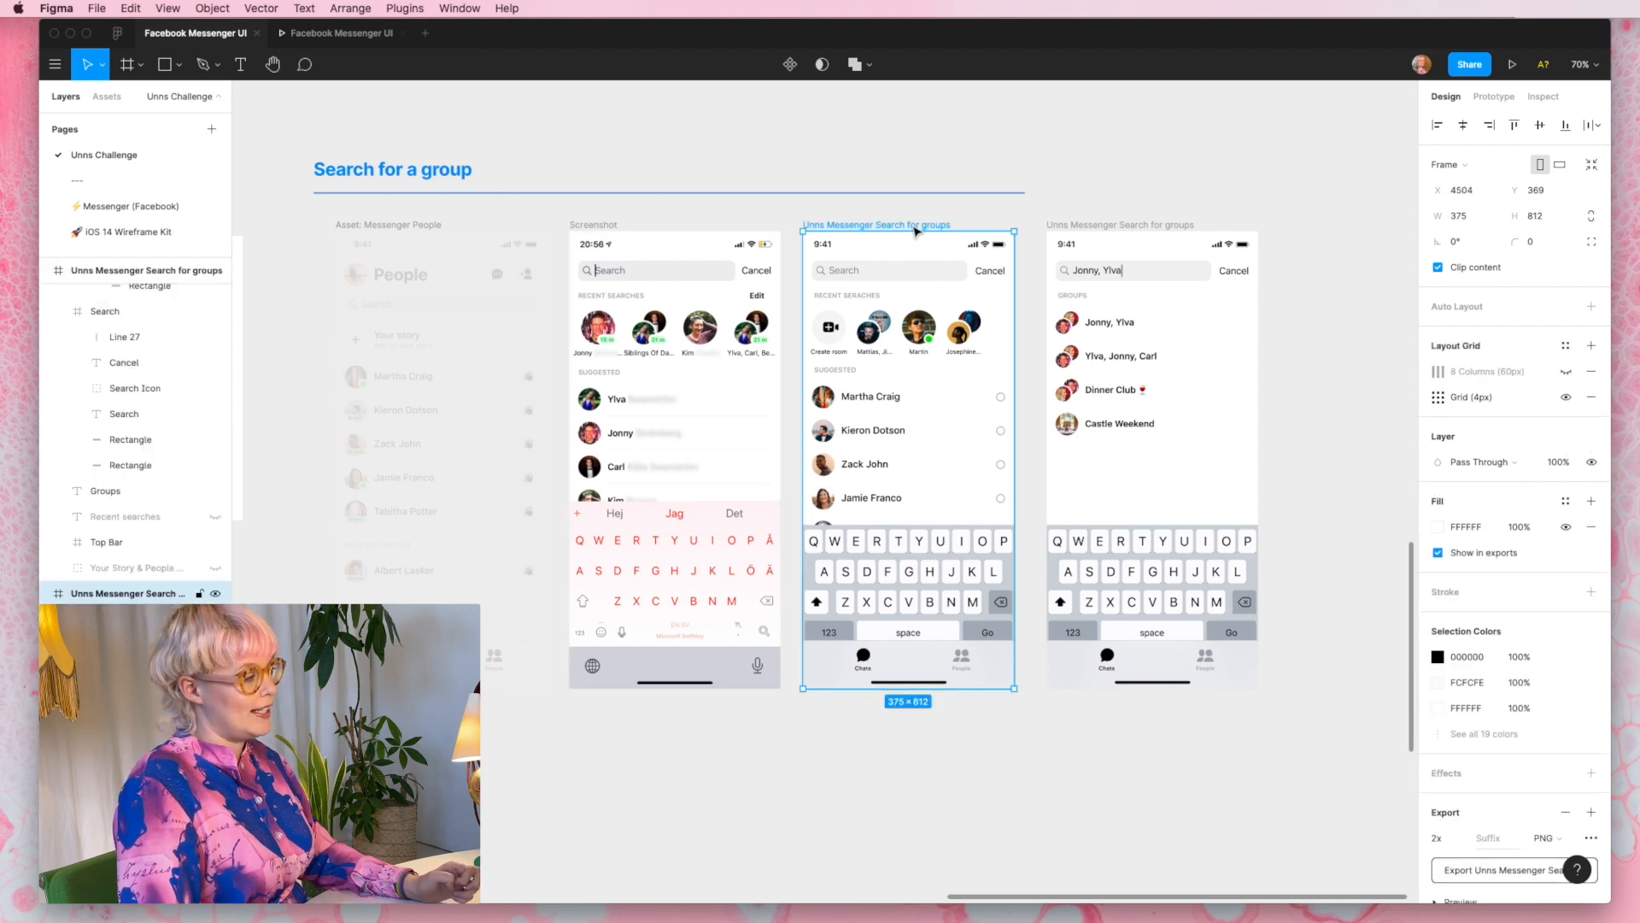
double_click(916, 427)
click(612, 212)
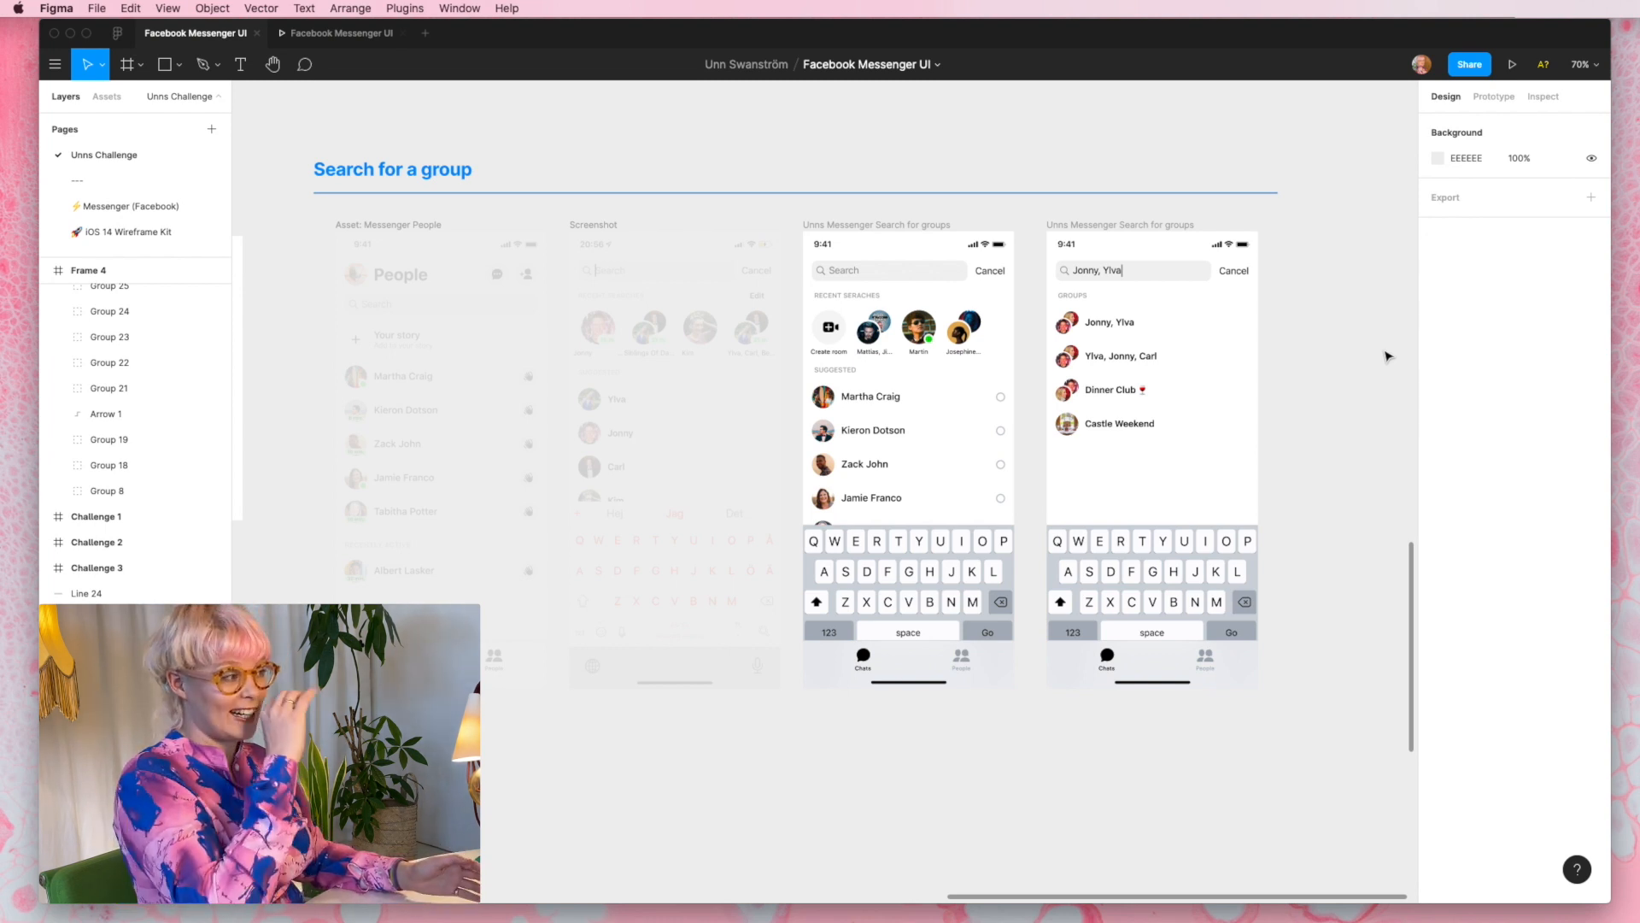
scroll(1367, 325, down, 2)
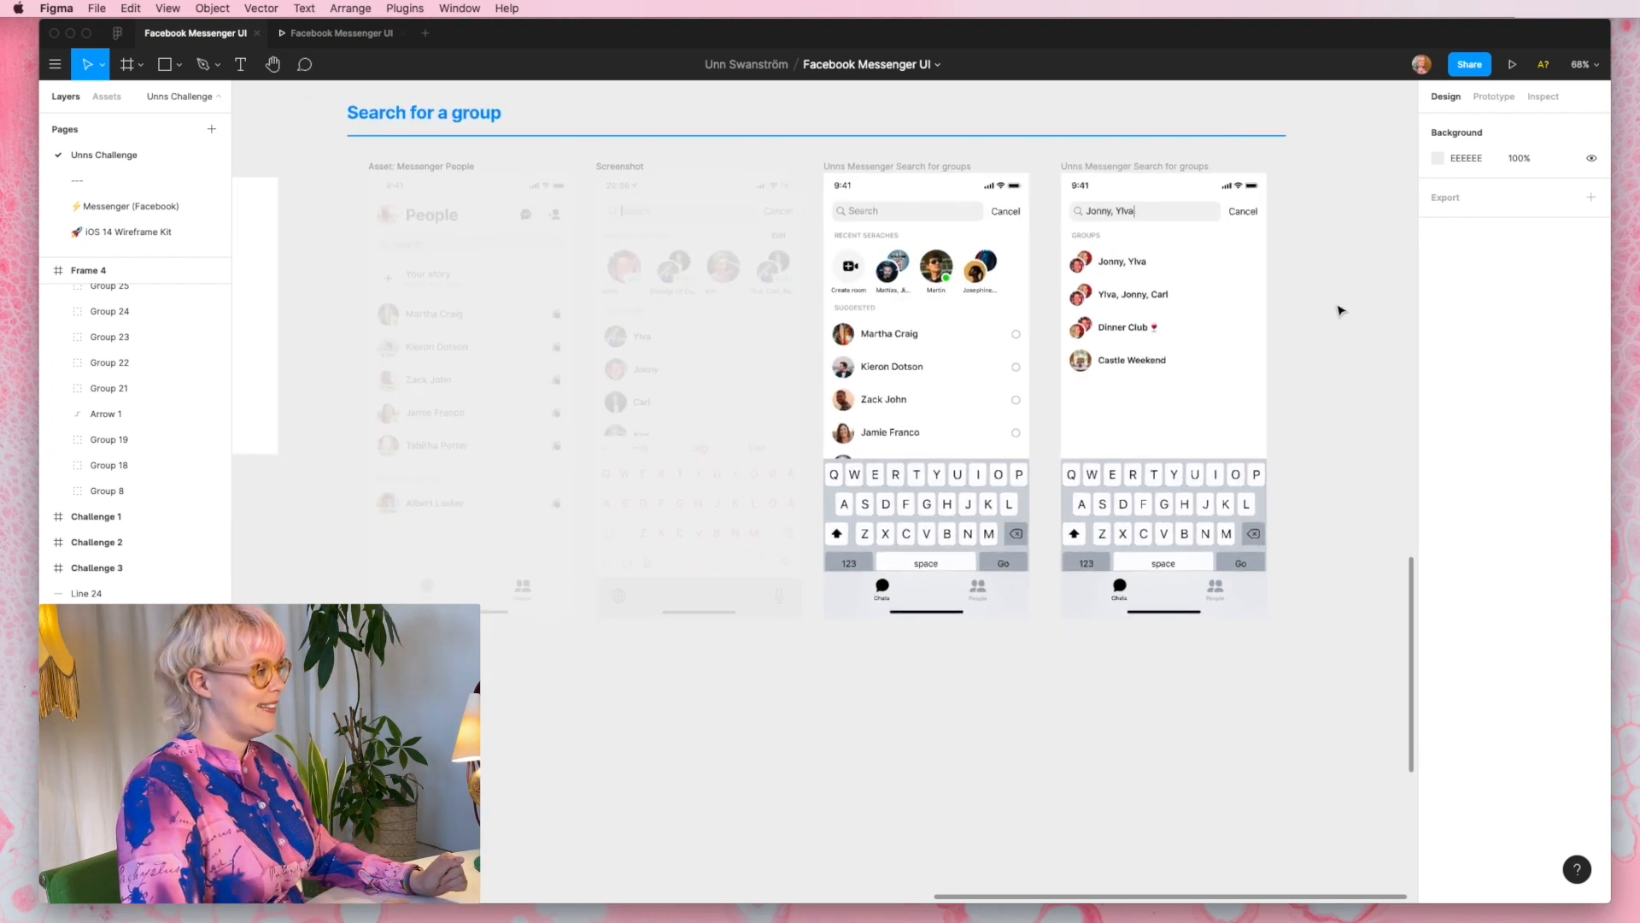